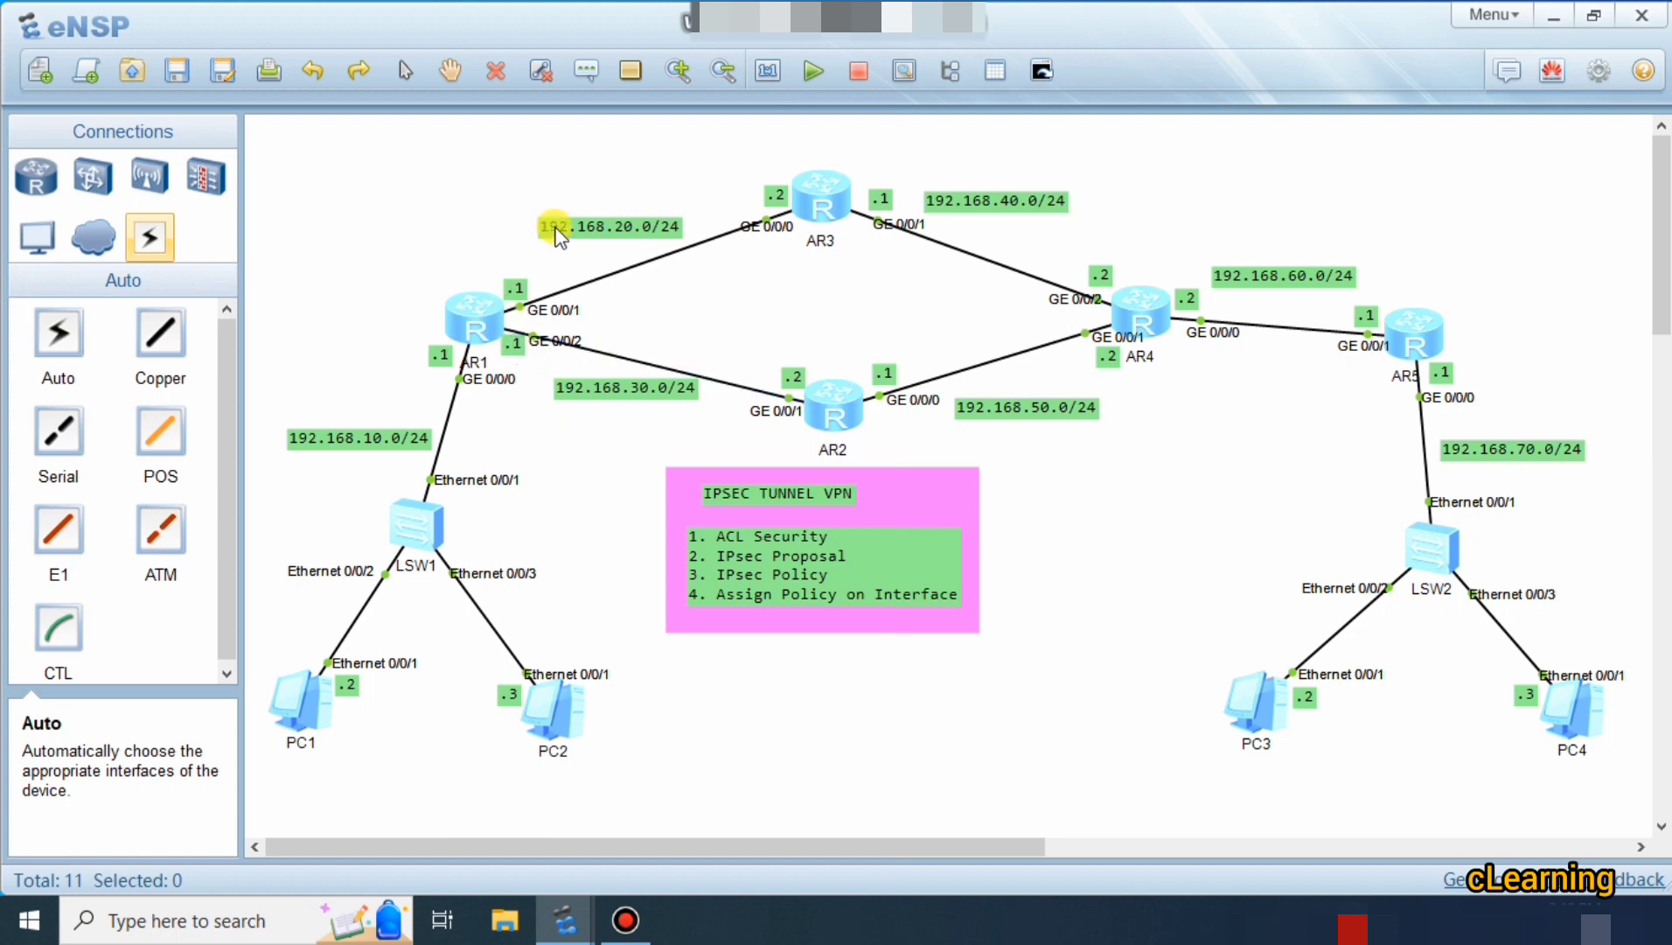
# Nudge the 192.168.20.0/24 label, AR3's .2 tag, the IPSEC TUNNEL VPN title and pink box into place.
pyautogui.moveTo(556, 235); pyautogui.dragTo(550, 237)
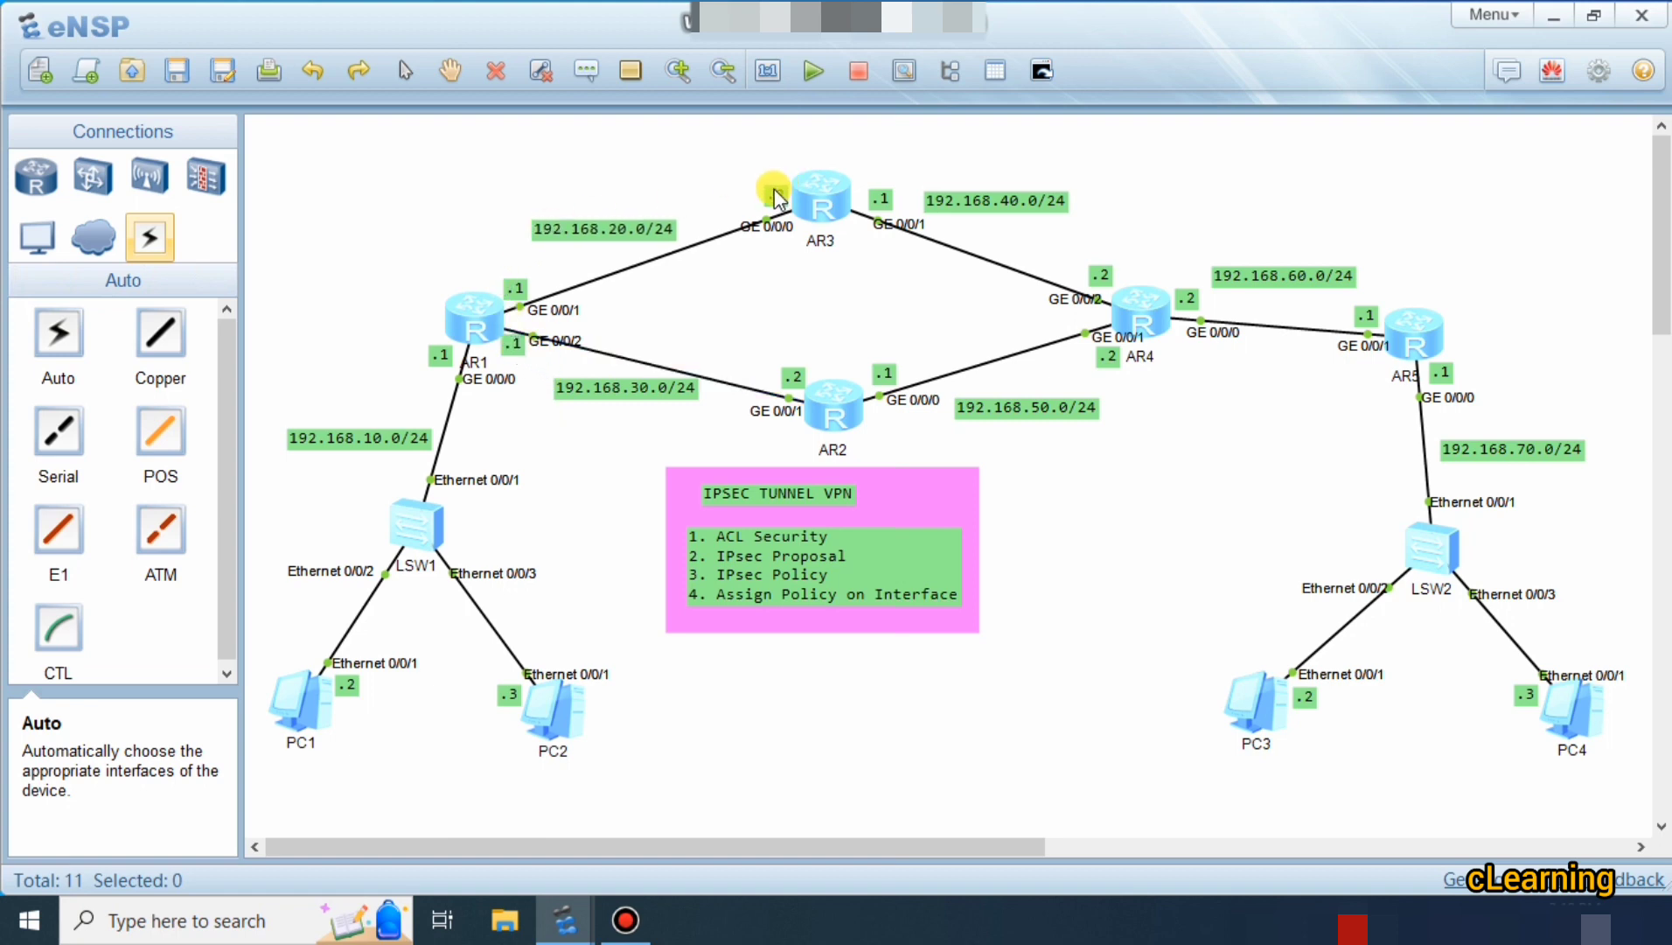
pyautogui.moveTo(776, 194); pyautogui.dragTo(785, 194)
pyautogui.moveTo(751, 497); pyautogui.dragTo(762, 494)
pyautogui.moveTo(967, 506); pyautogui.dragTo(968, 503)
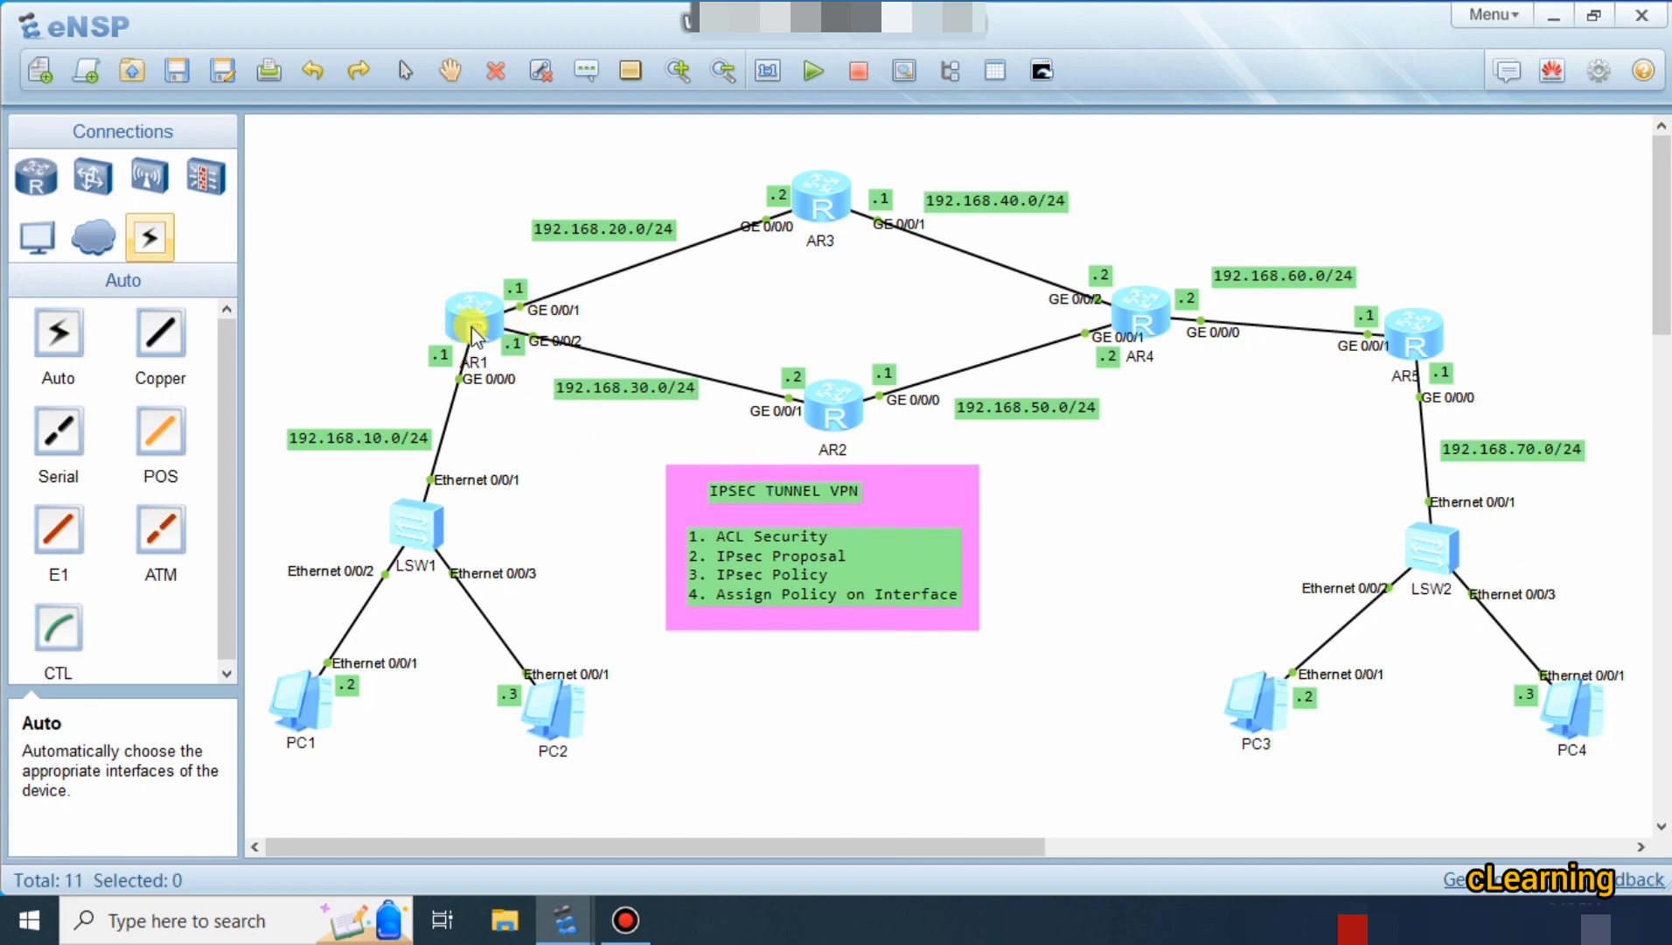
# Move router AR1 slightly up-left and re-centre the IPSEC TUNNEL VPN title in its pink box.
pyautogui.moveTo(470, 328); pyautogui.dragTo(458, 318)
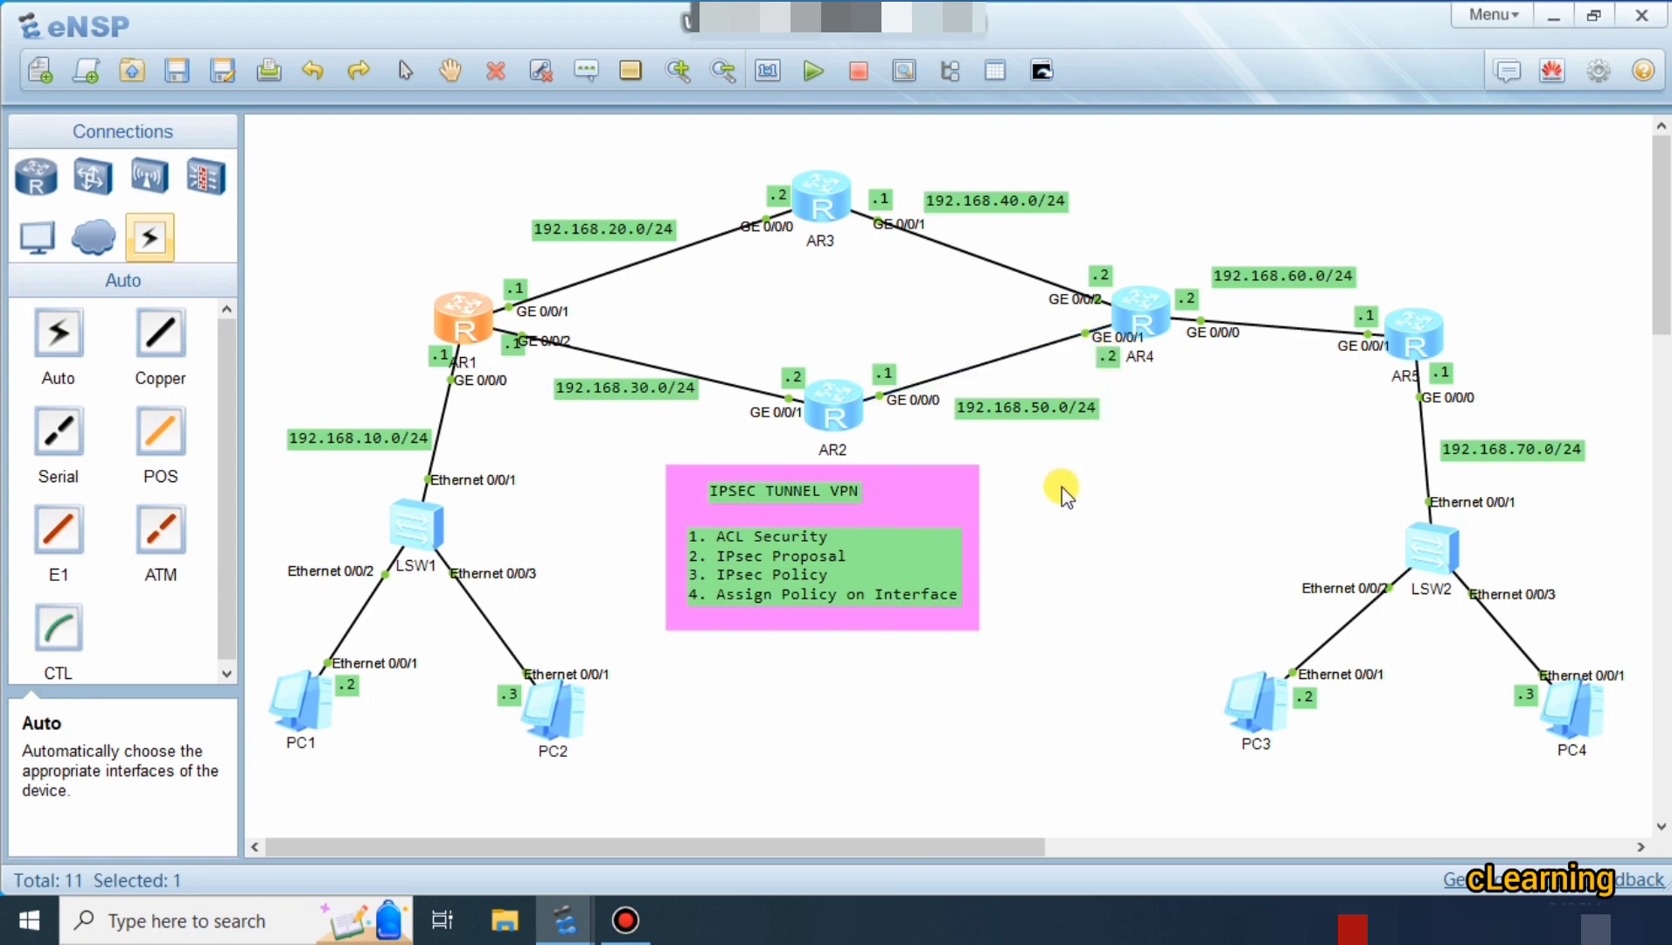
pyautogui.moveTo(759, 487); pyautogui.dragTo(750, 487)
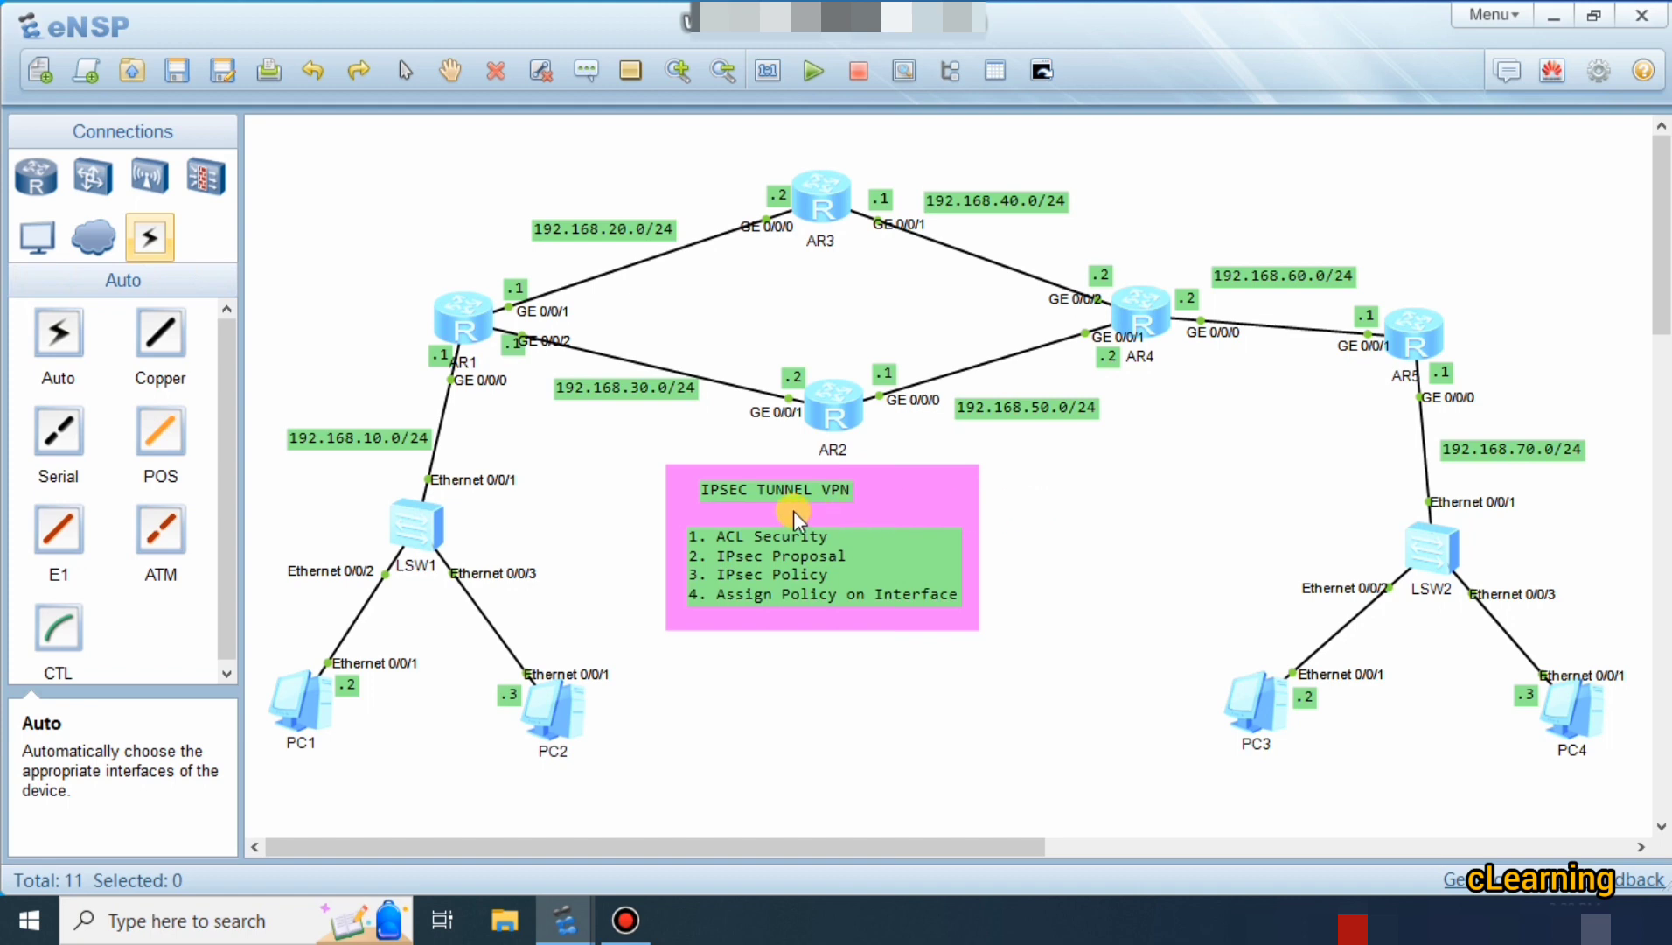
pyautogui.moveTo(763, 486); pyautogui.dragTo(778, 486)
pyautogui.doubleClick(718, 538)
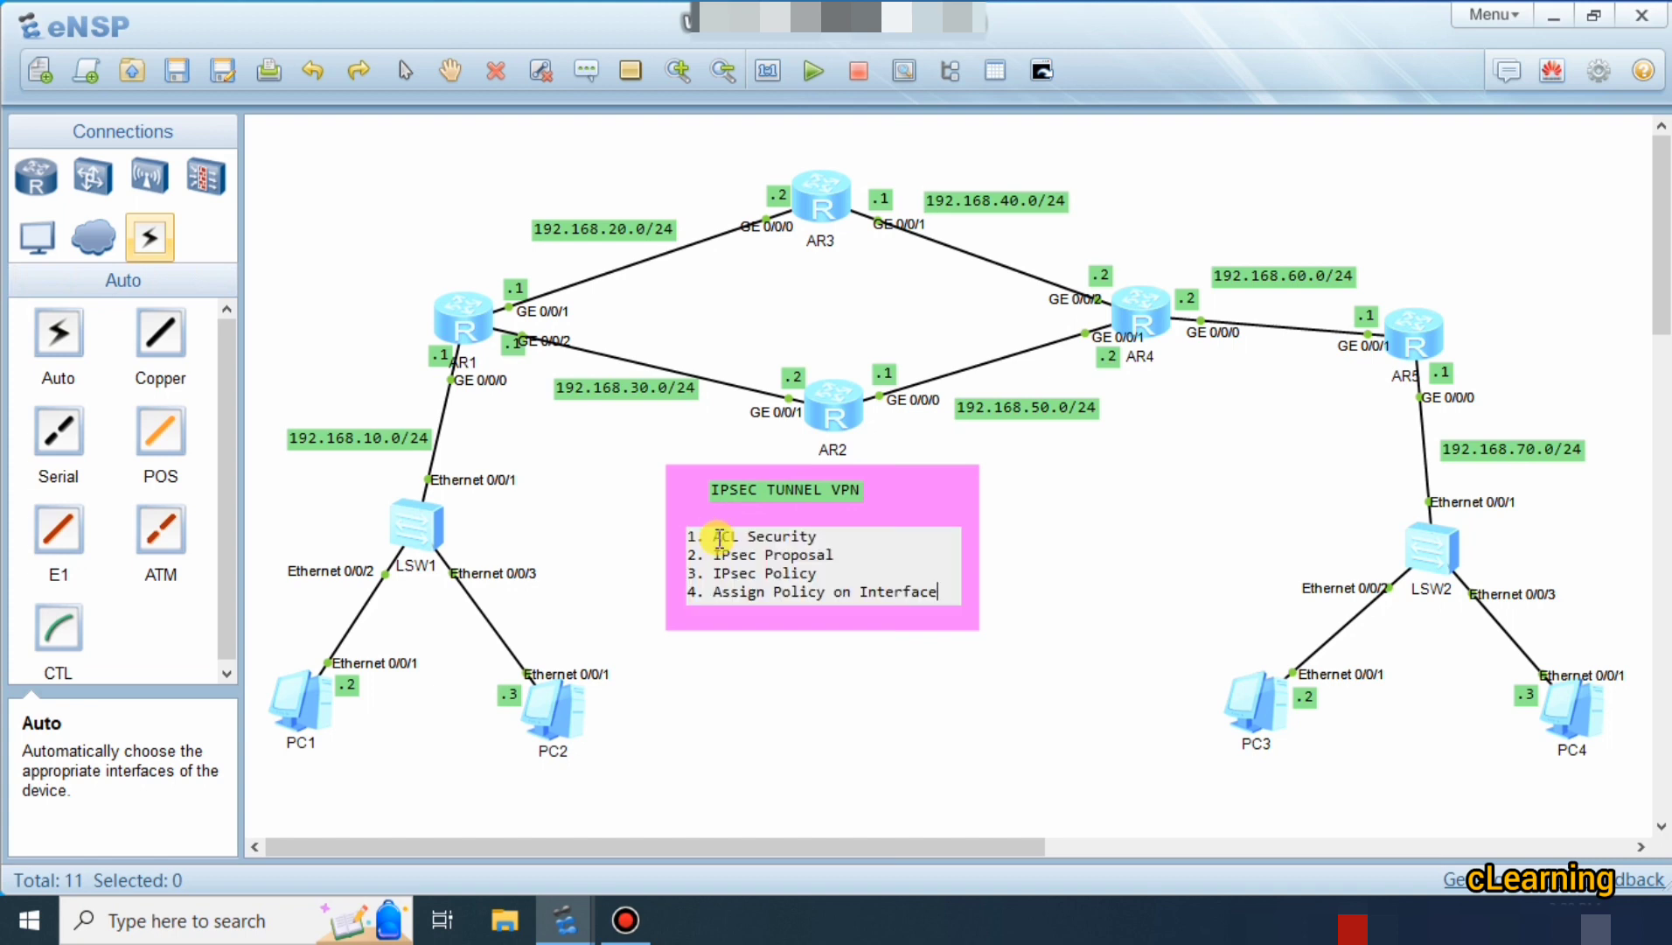
pyautogui.click(997, 520)
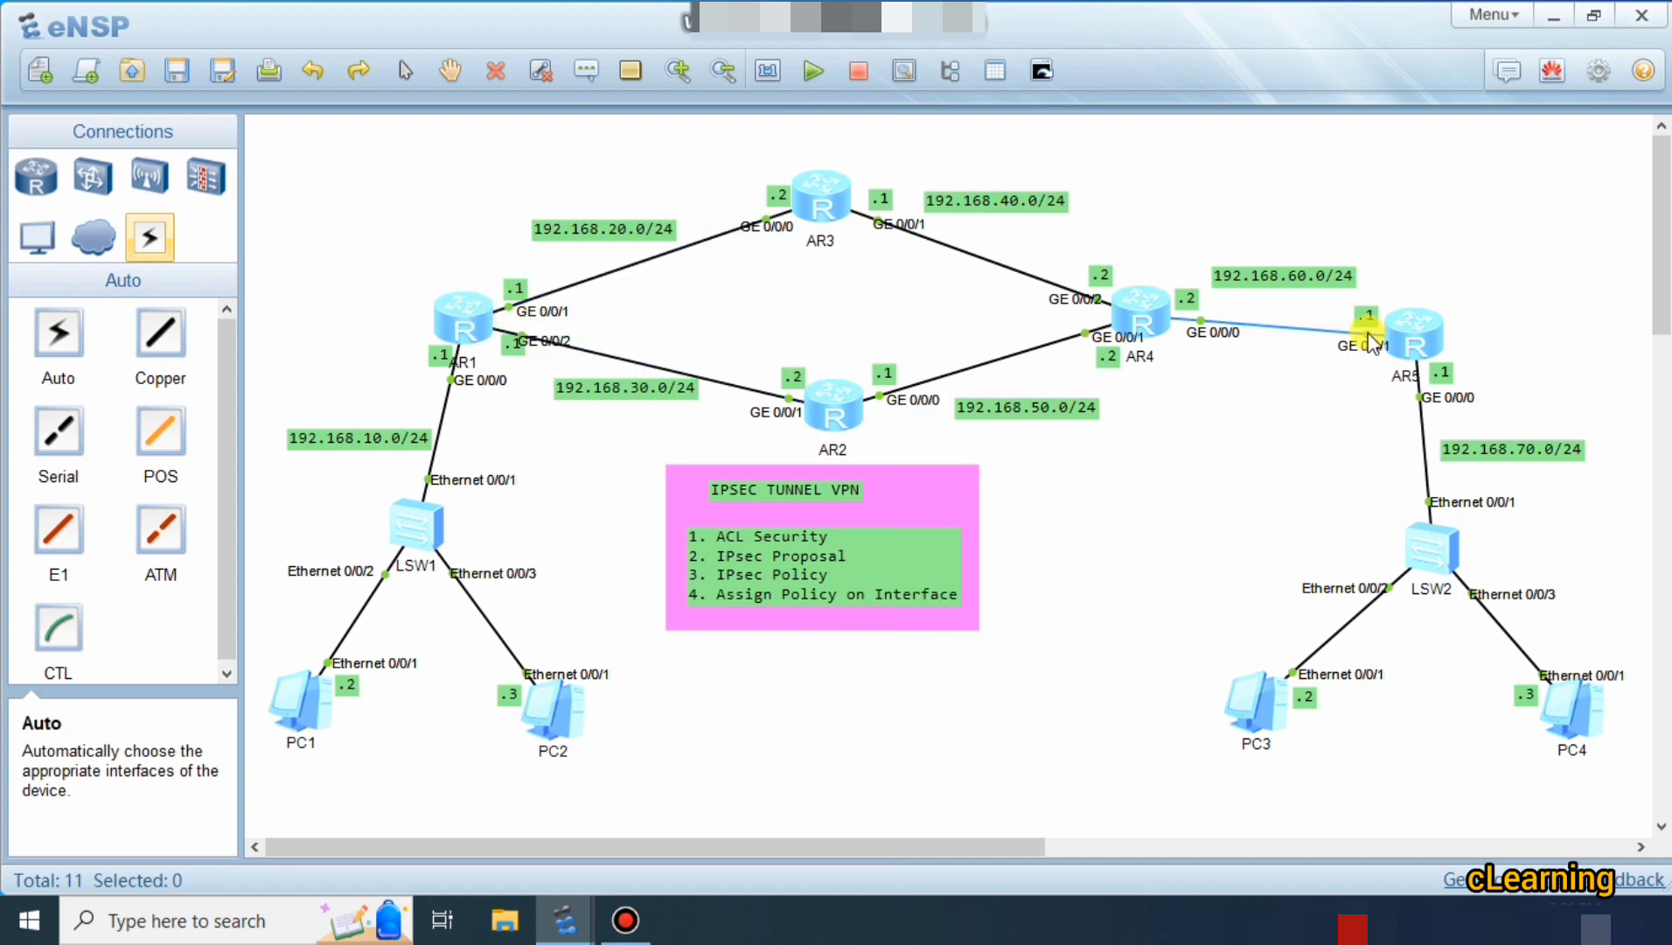
pyautogui.click(453, 321)
pyautogui.moveTo(453, 321)
pyautogui.mouseDown()
pyautogui.moveTo(438, 322)
pyautogui.moveTo(474, 330)
pyautogui.mouseUp()
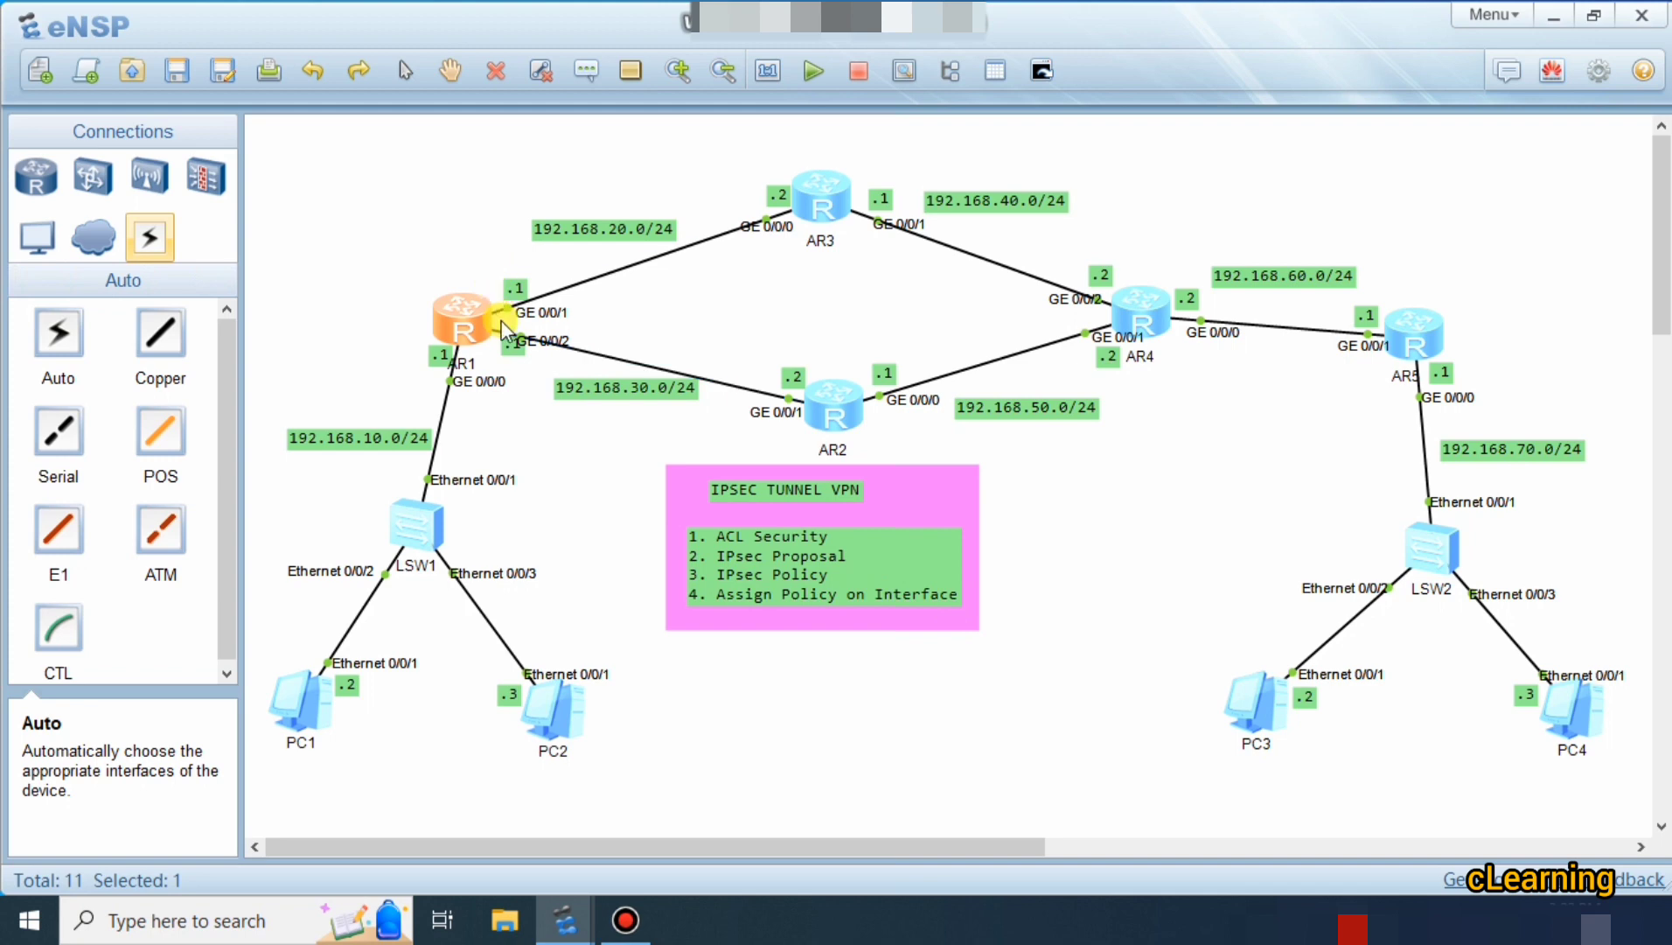
# Shift the .1 tag on AR1's GE 0/0/2 down-left and bring up AR1's console.
pyautogui.moveTo(507, 359); pyautogui.dragTo(496, 366)
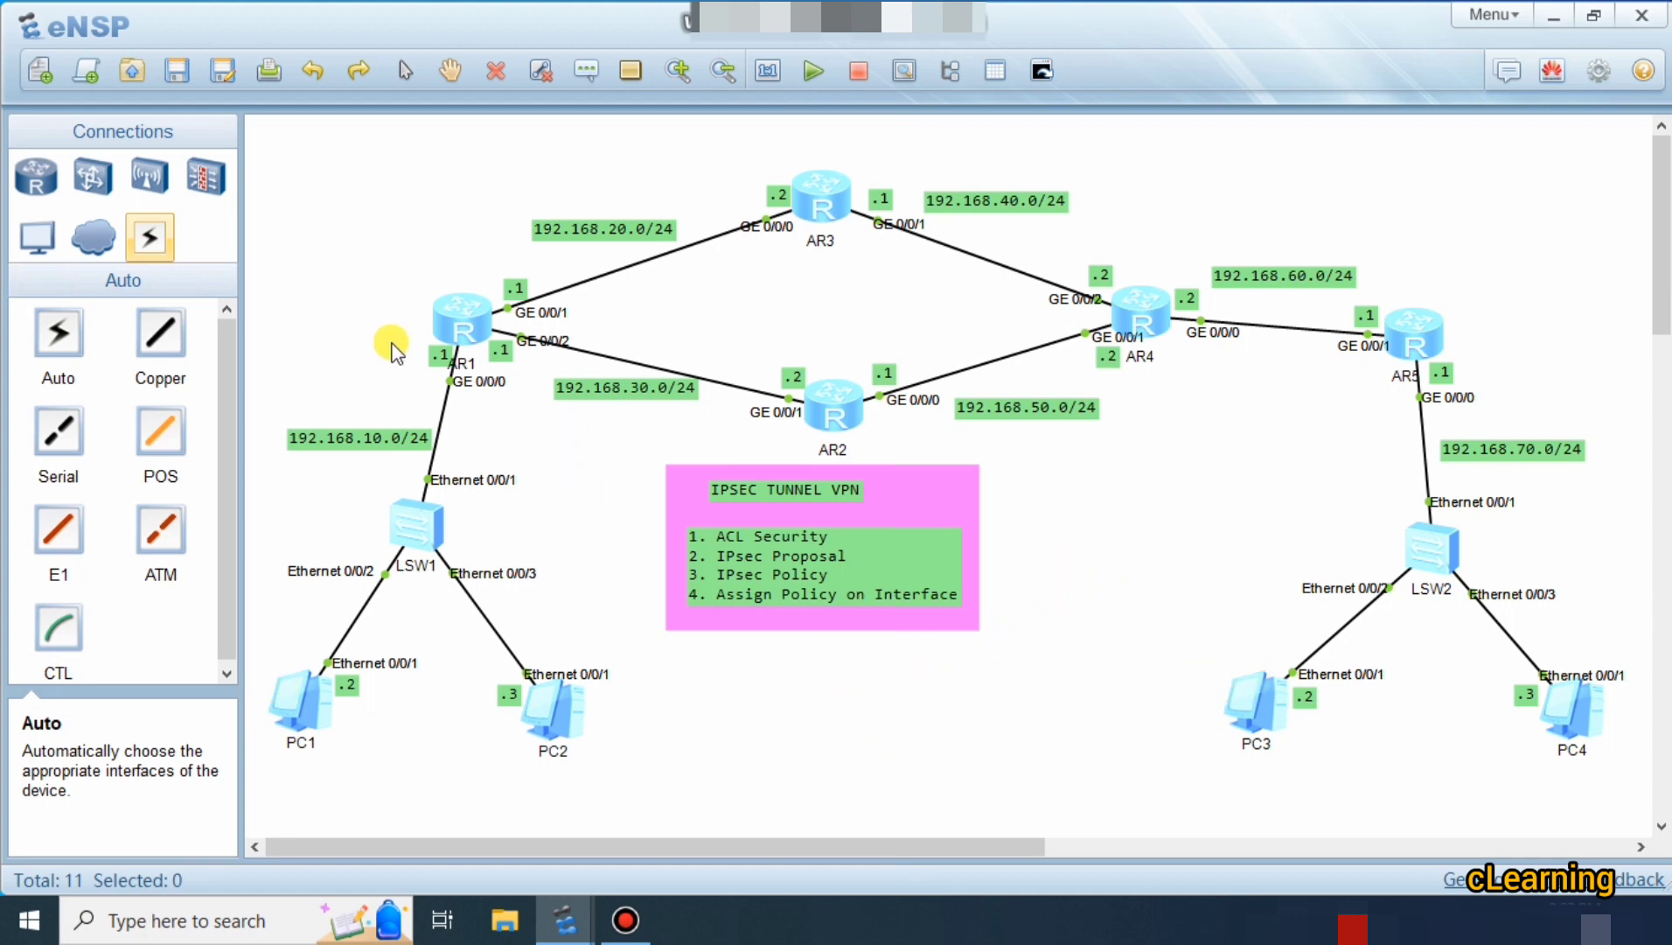
pyautogui.doubleClick(457, 320)
# Enter system view on AR1 and give GigabitEthernet0/0/0 the address 192.168.10.1/24.
pyautogui.doubleClick(610, 122)
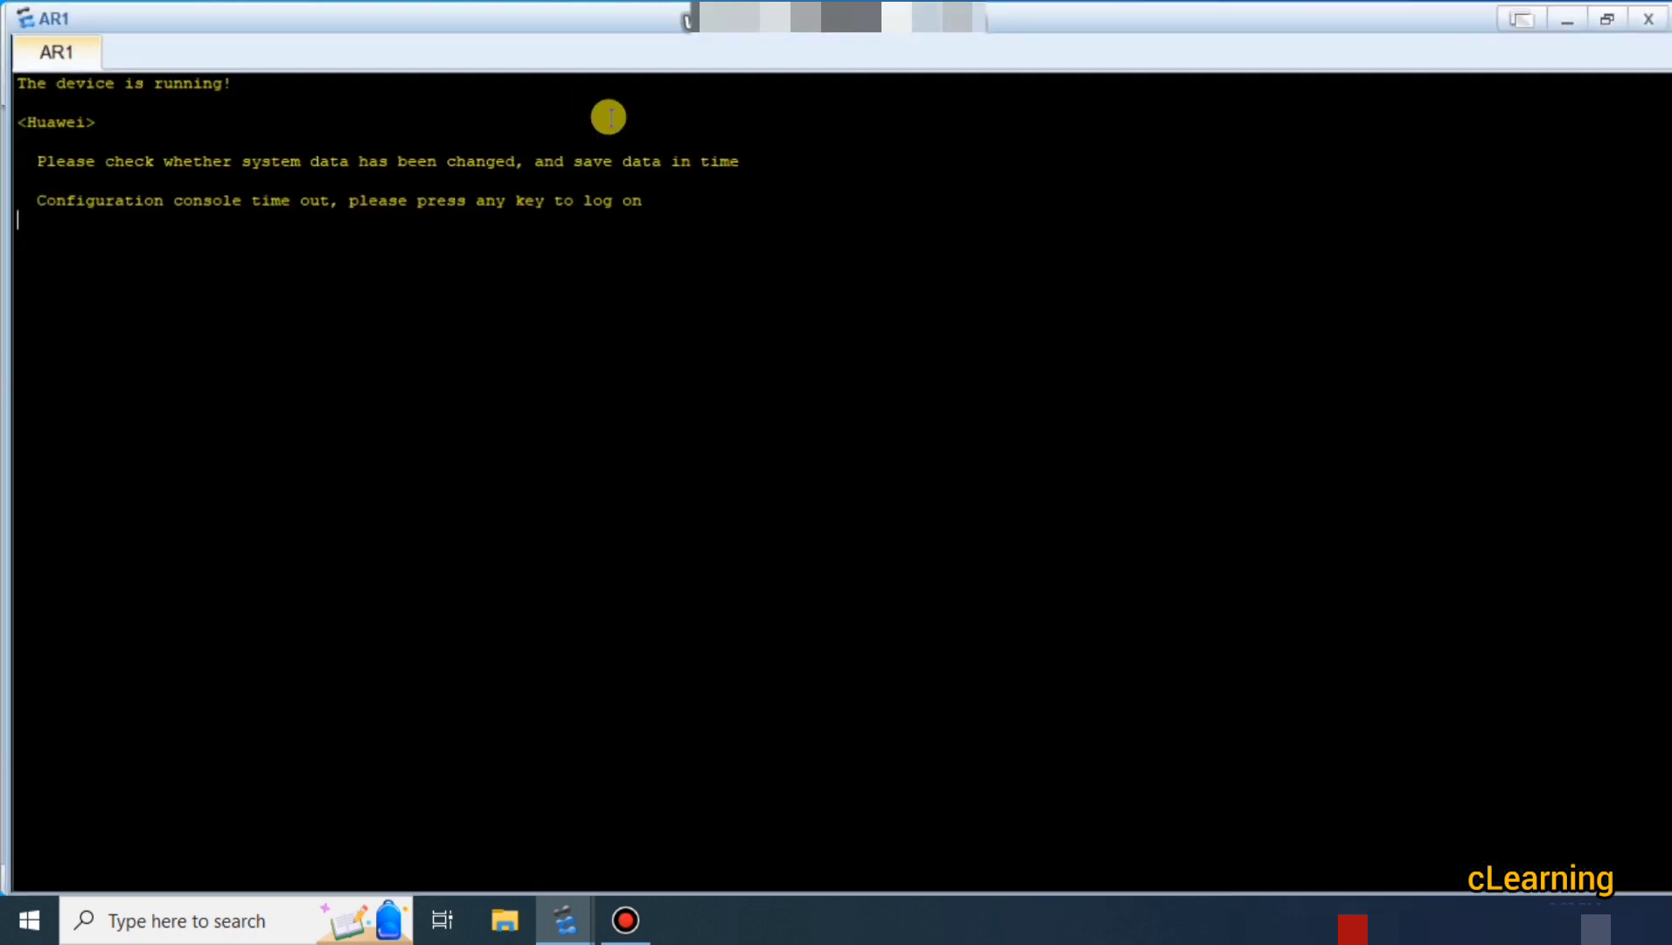
pyautogui.press('Return')
pyautogui.press('Return')
pyautogui.press('Return')
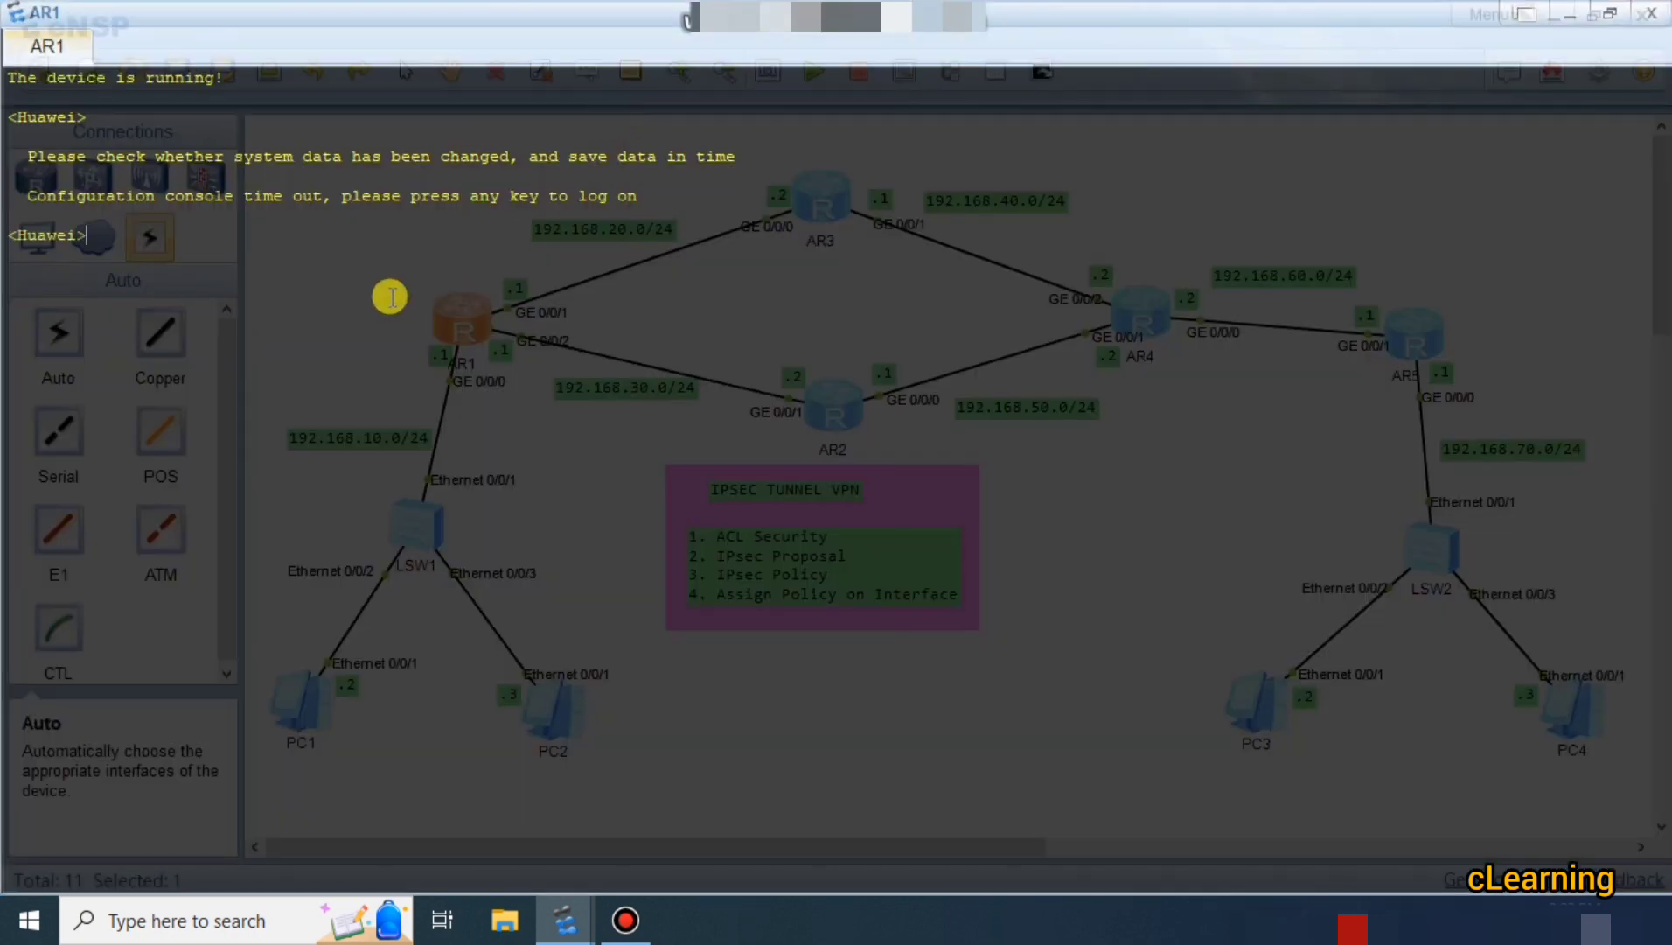
pyautogui.write('sys')
pyautogui.press('Return')
pyautogui.press('Return')
pyautogui.write('int')
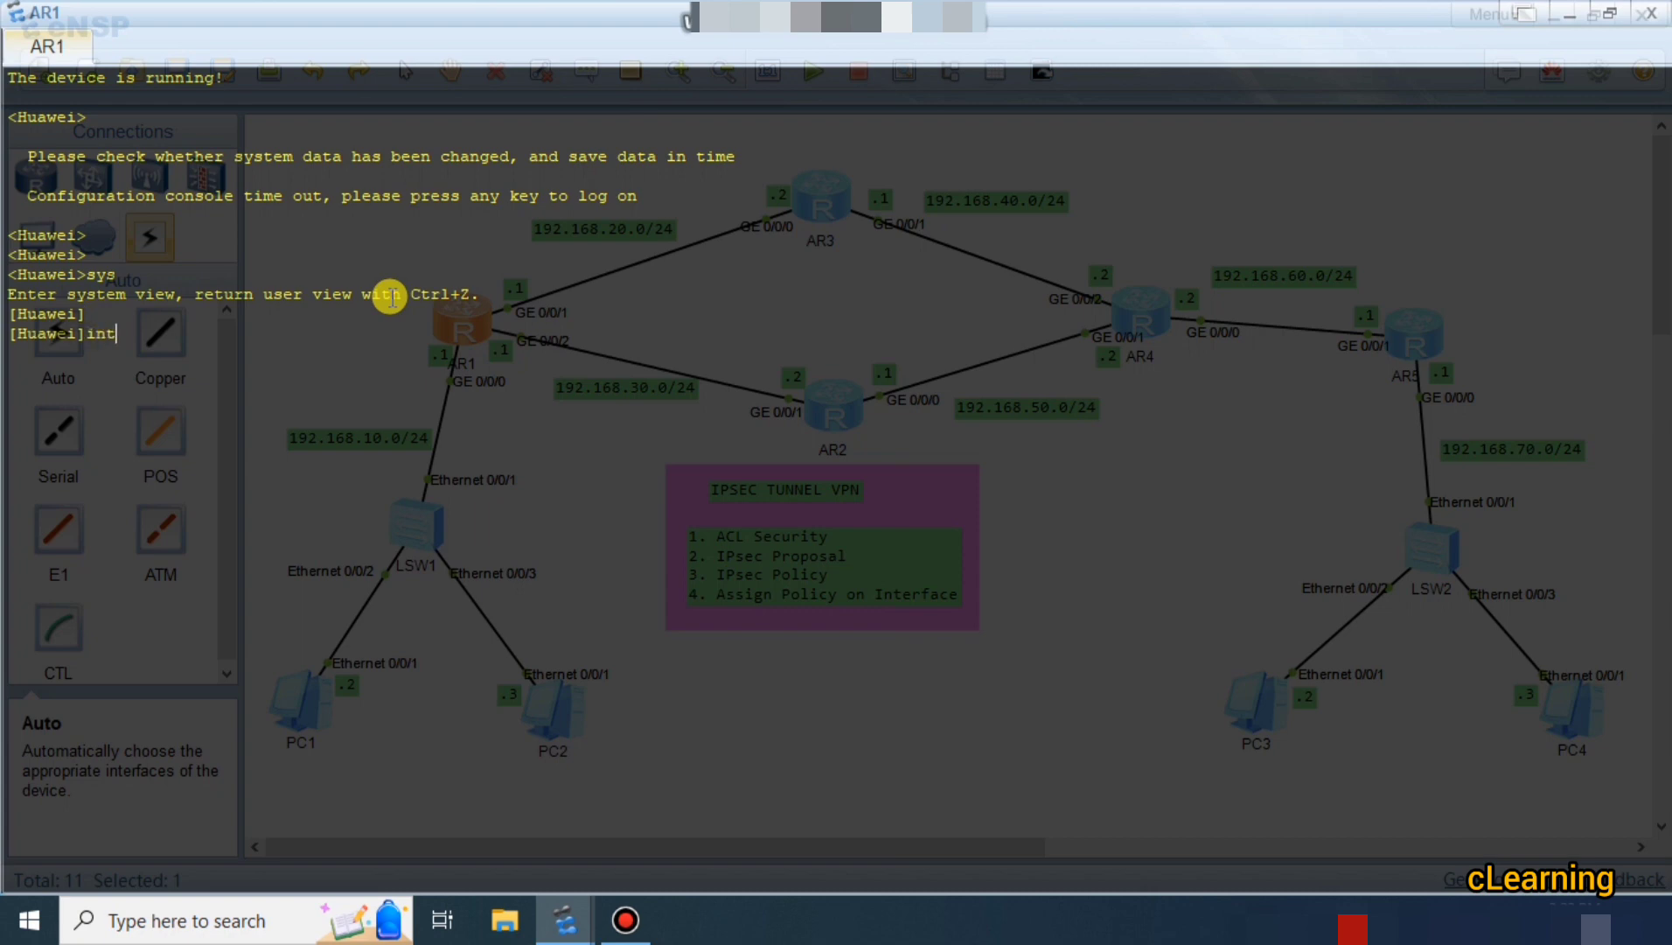
pyautogui.press('Tab')
pyautogui.write('g')
pyautogui.press('Tab')
pyautogui.write('0/0/0')
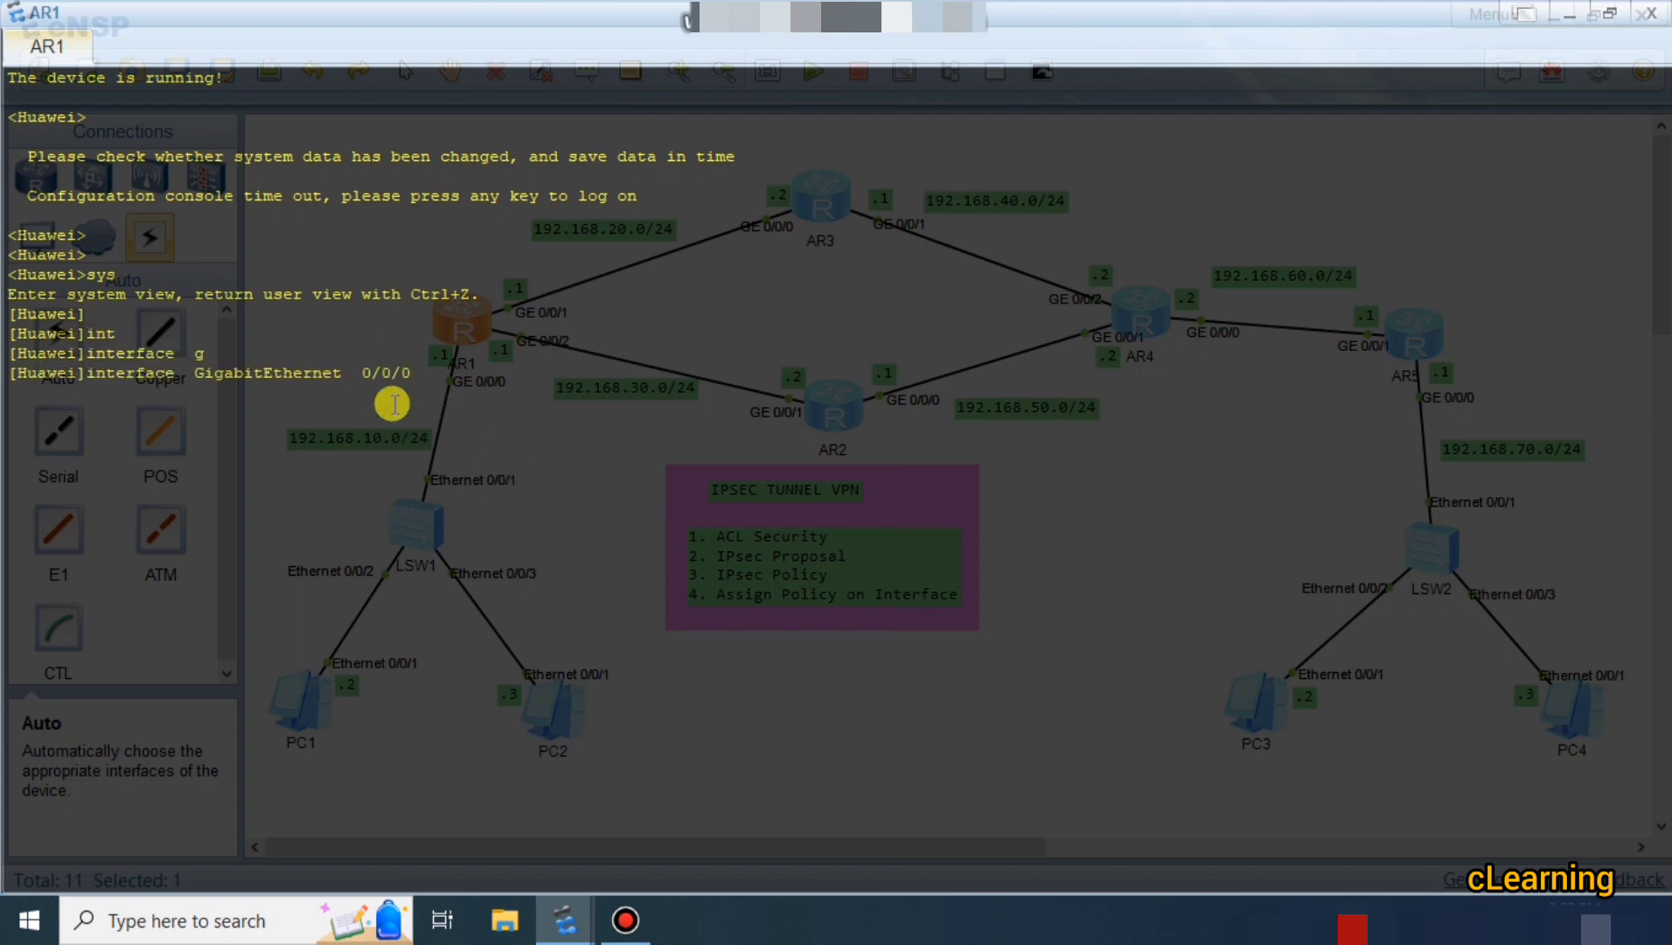
pyautogui.press('Return')
pyautogui.write('ip ad')
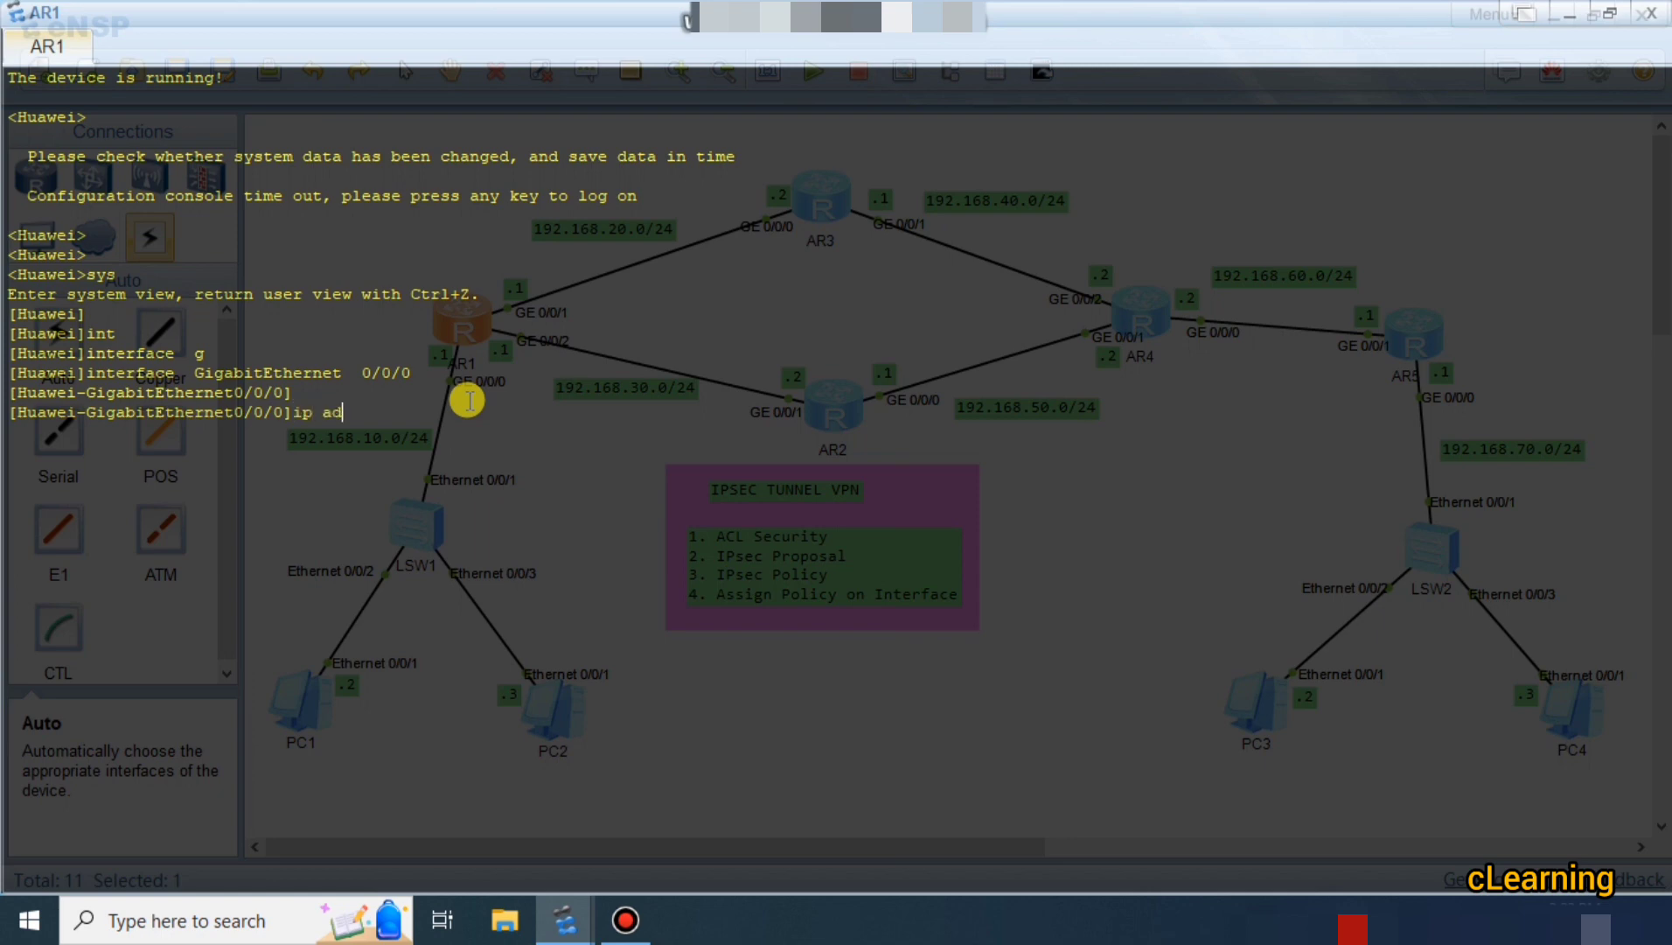
pyautogui.press('Tab')
pyautogui.write('192.1')
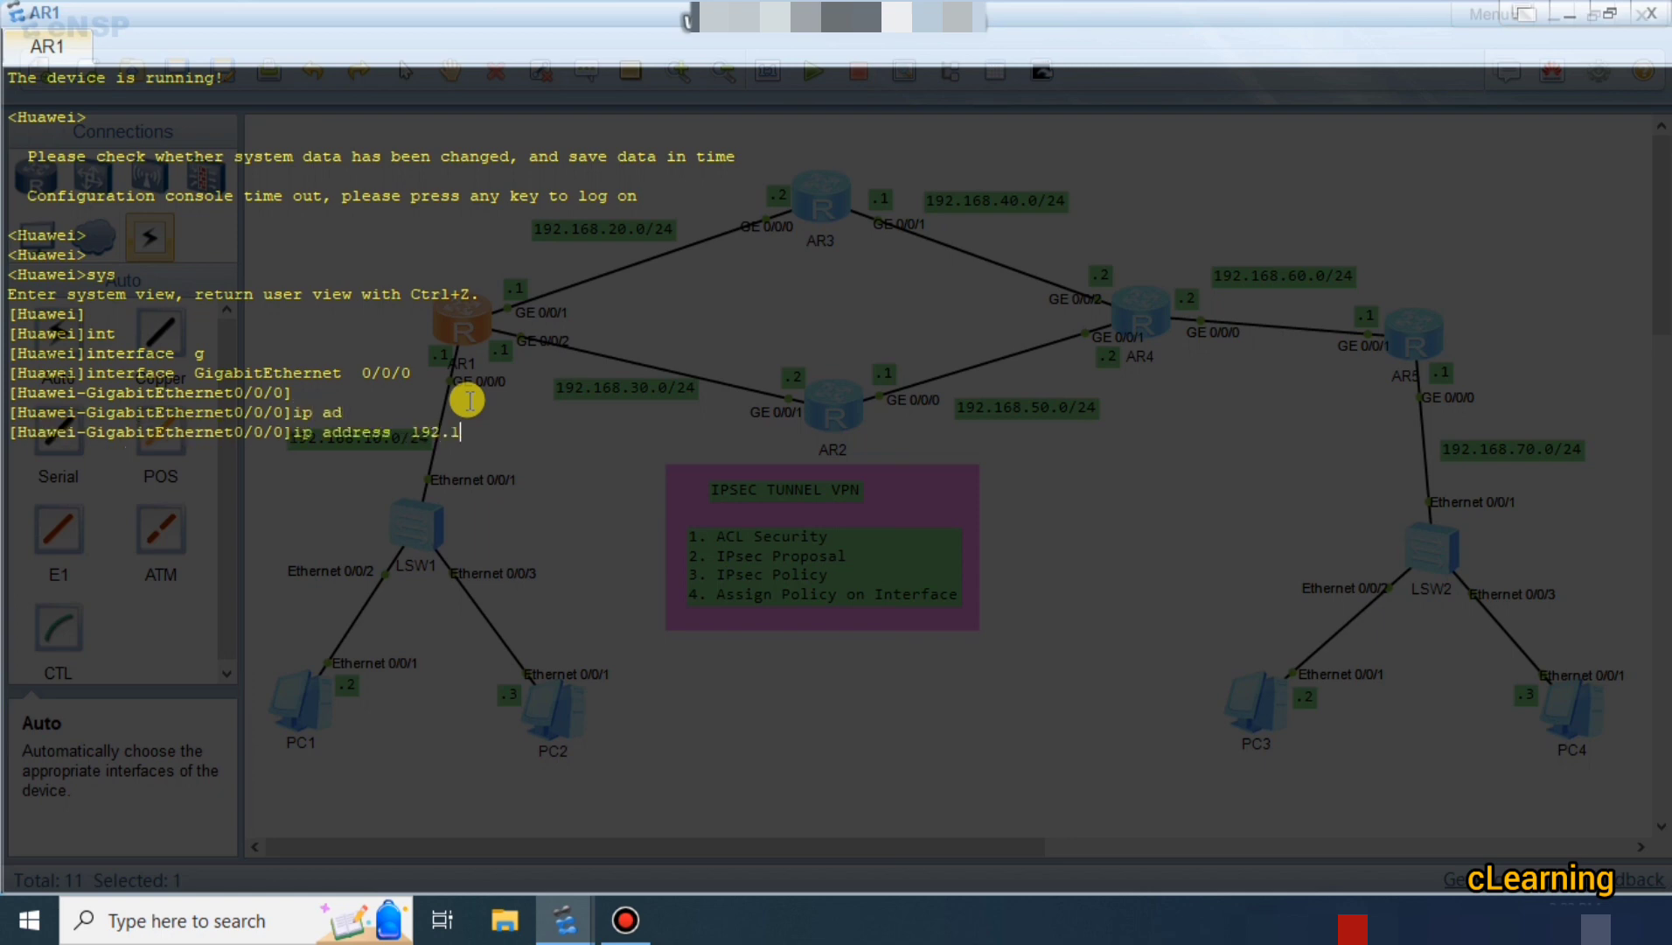
pyautogui.write('68.10.1 24')
pyautogui.press('Return')
pyautogui.press('Return')
pyautogui.press('Return')
pyautogui.press('Return')
pyautogui.press('Return')
pyautogui.press('Return')
pyautogui.write('q')
pyautogui.press('Return')
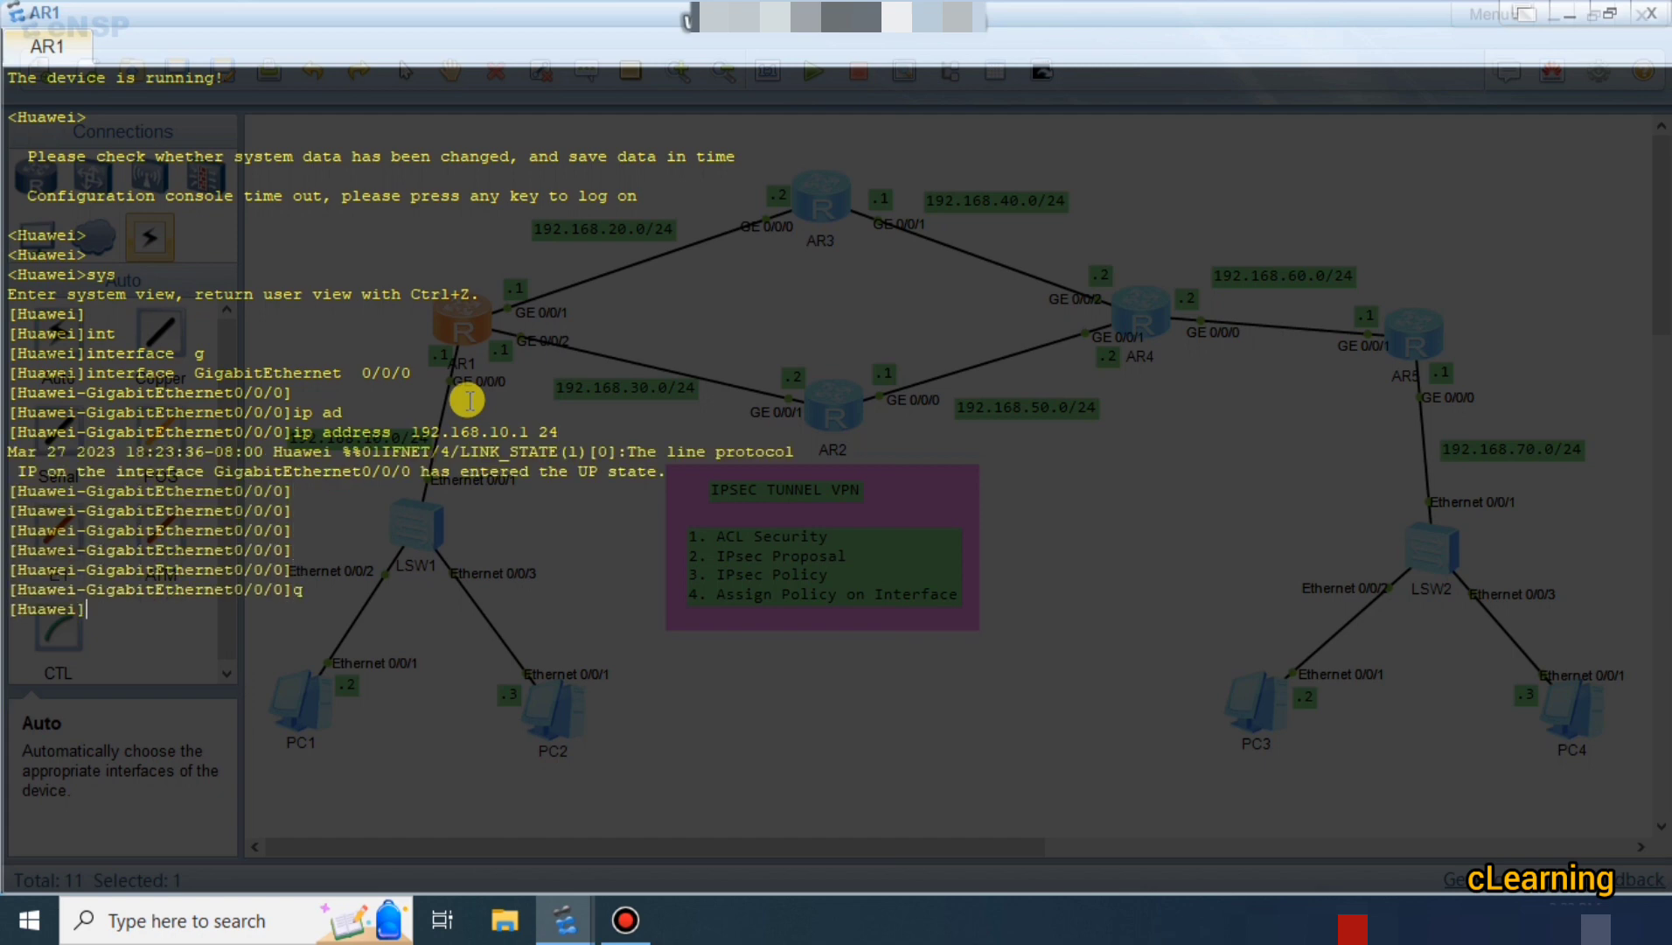
# Assign 192.168.20.1/24 to GigabitEthernet0/0/1, correcting the mistyped address line.
pyautogui.write('interface GigabitEthernet 0/0/0')
pyautogui.press('BackSpace')
pyautogui.write('1')
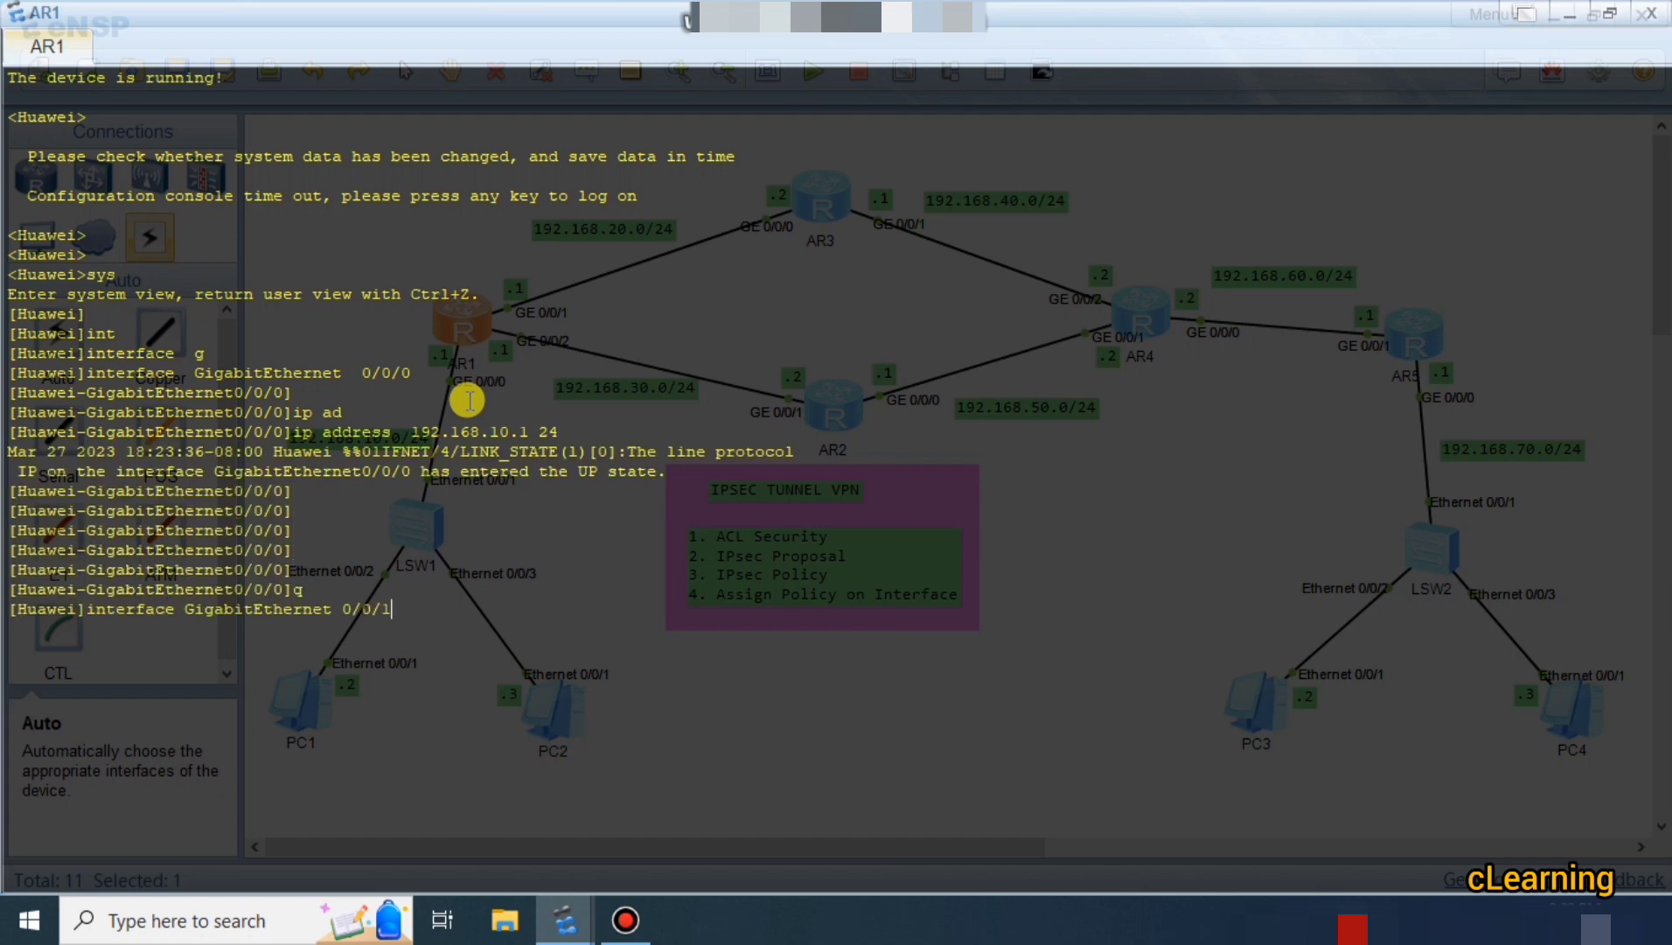
pyautogui.press('Return')
pyautogui.press('Return')
pyautogui.press('Return')
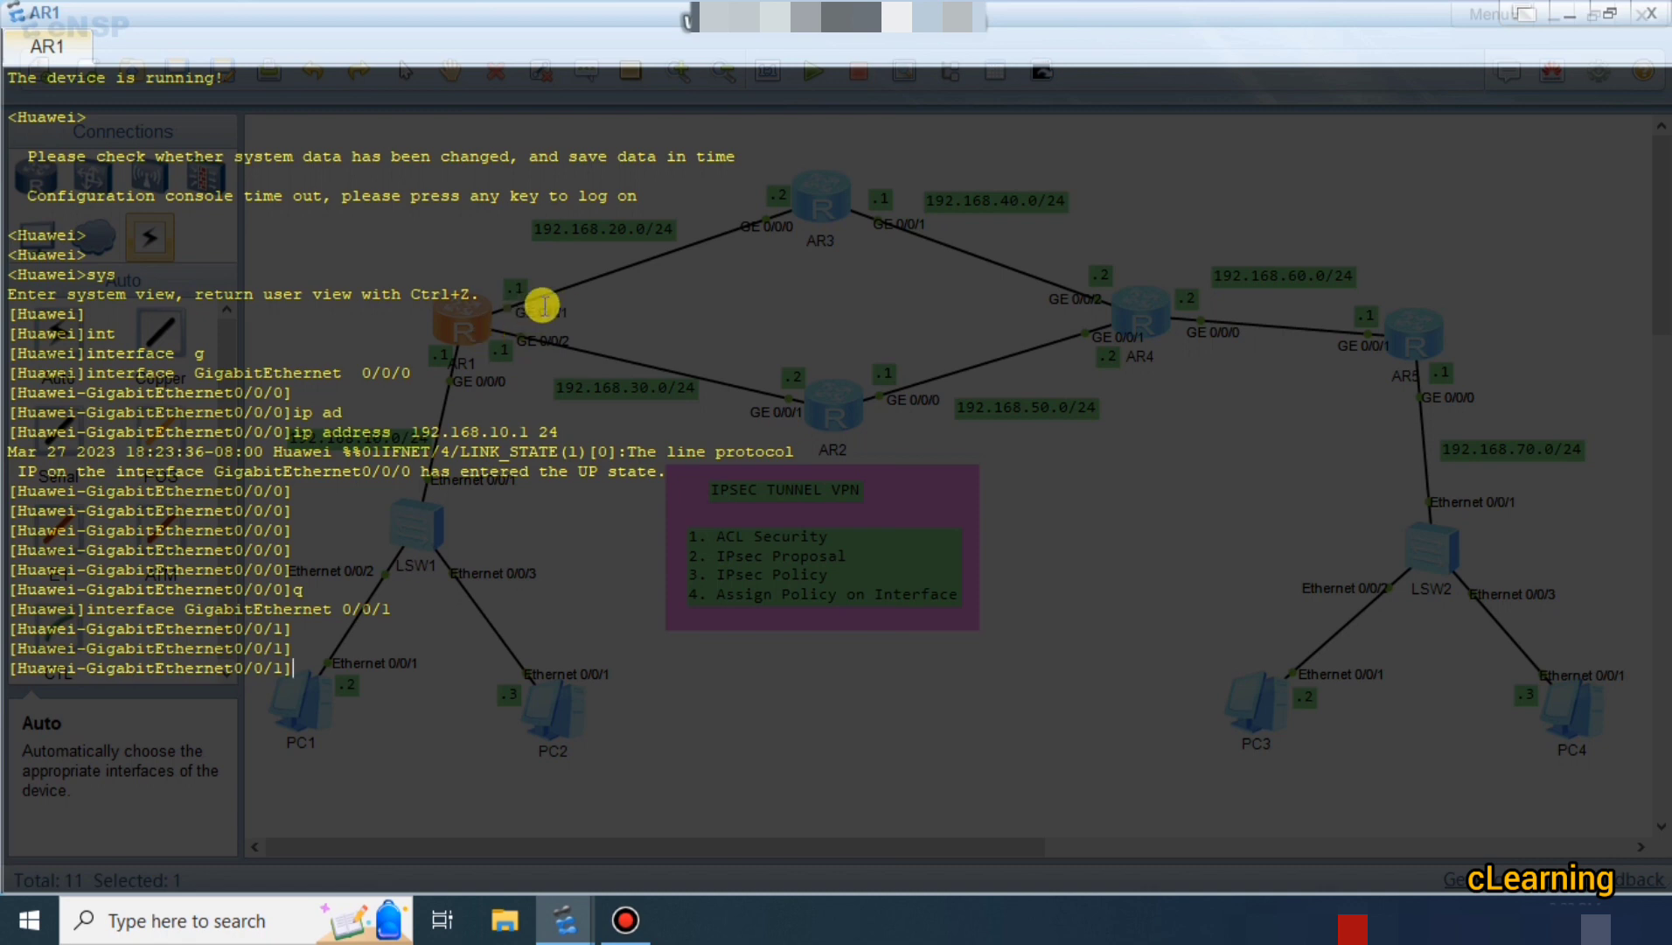
pyautogui.write('i92.168.2')
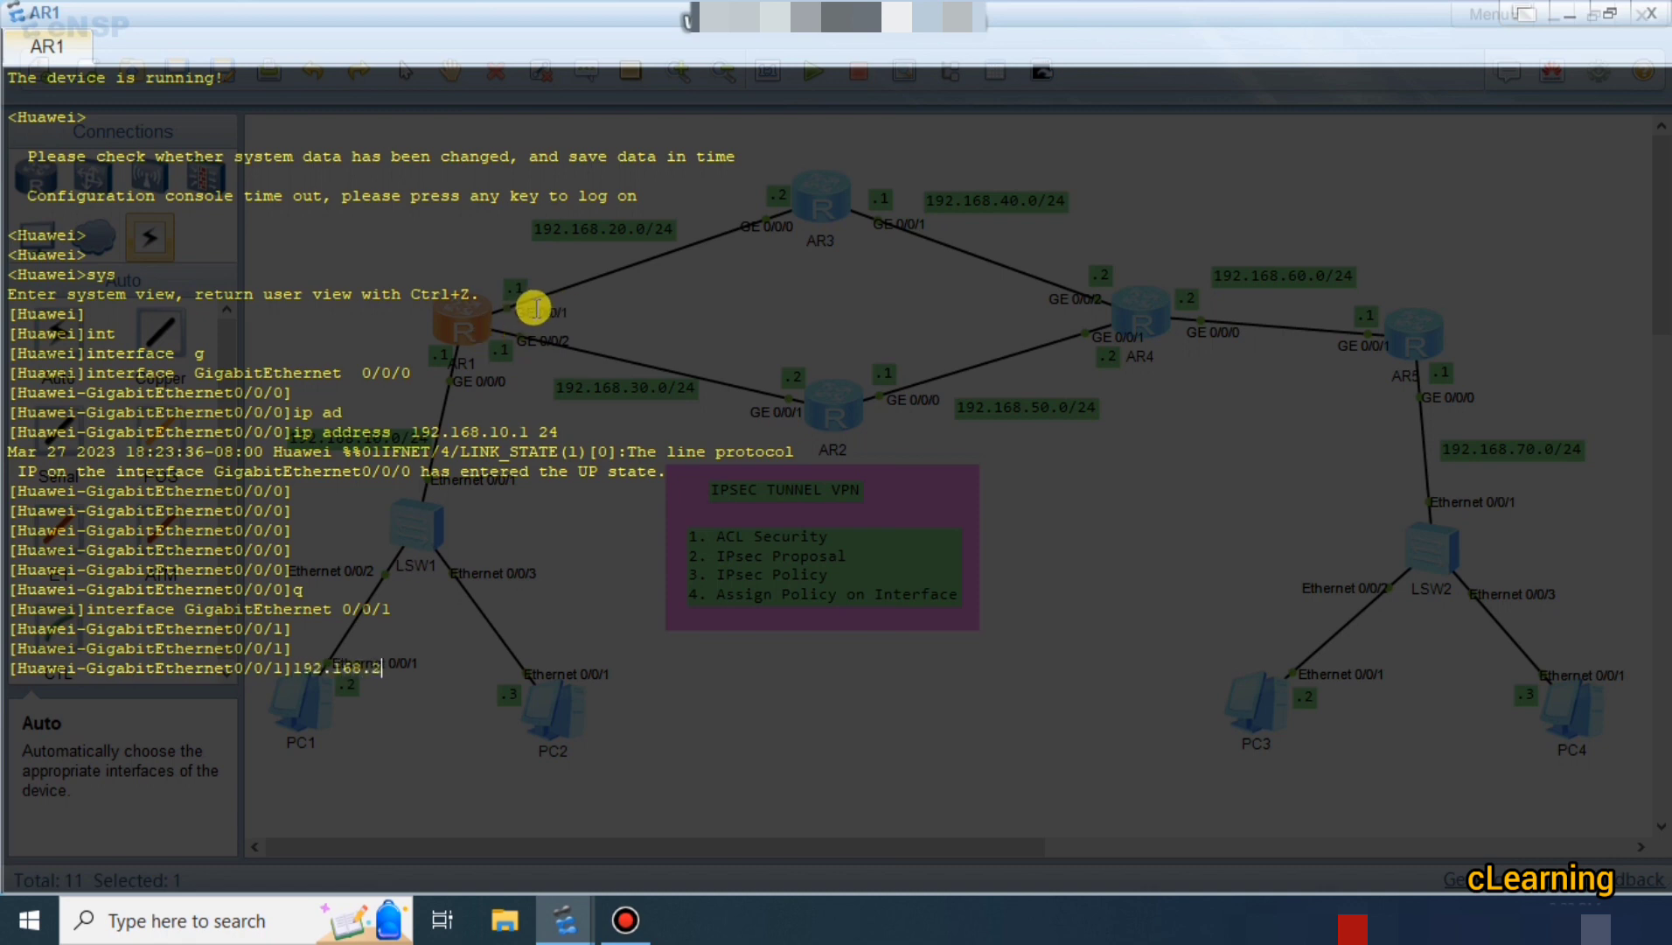
pyautogui.write('0.1 25')
pyautogui.press('Return')
pyautogui.press('Return')
pyautogui.press('Return')
pyautogui.press('Return')
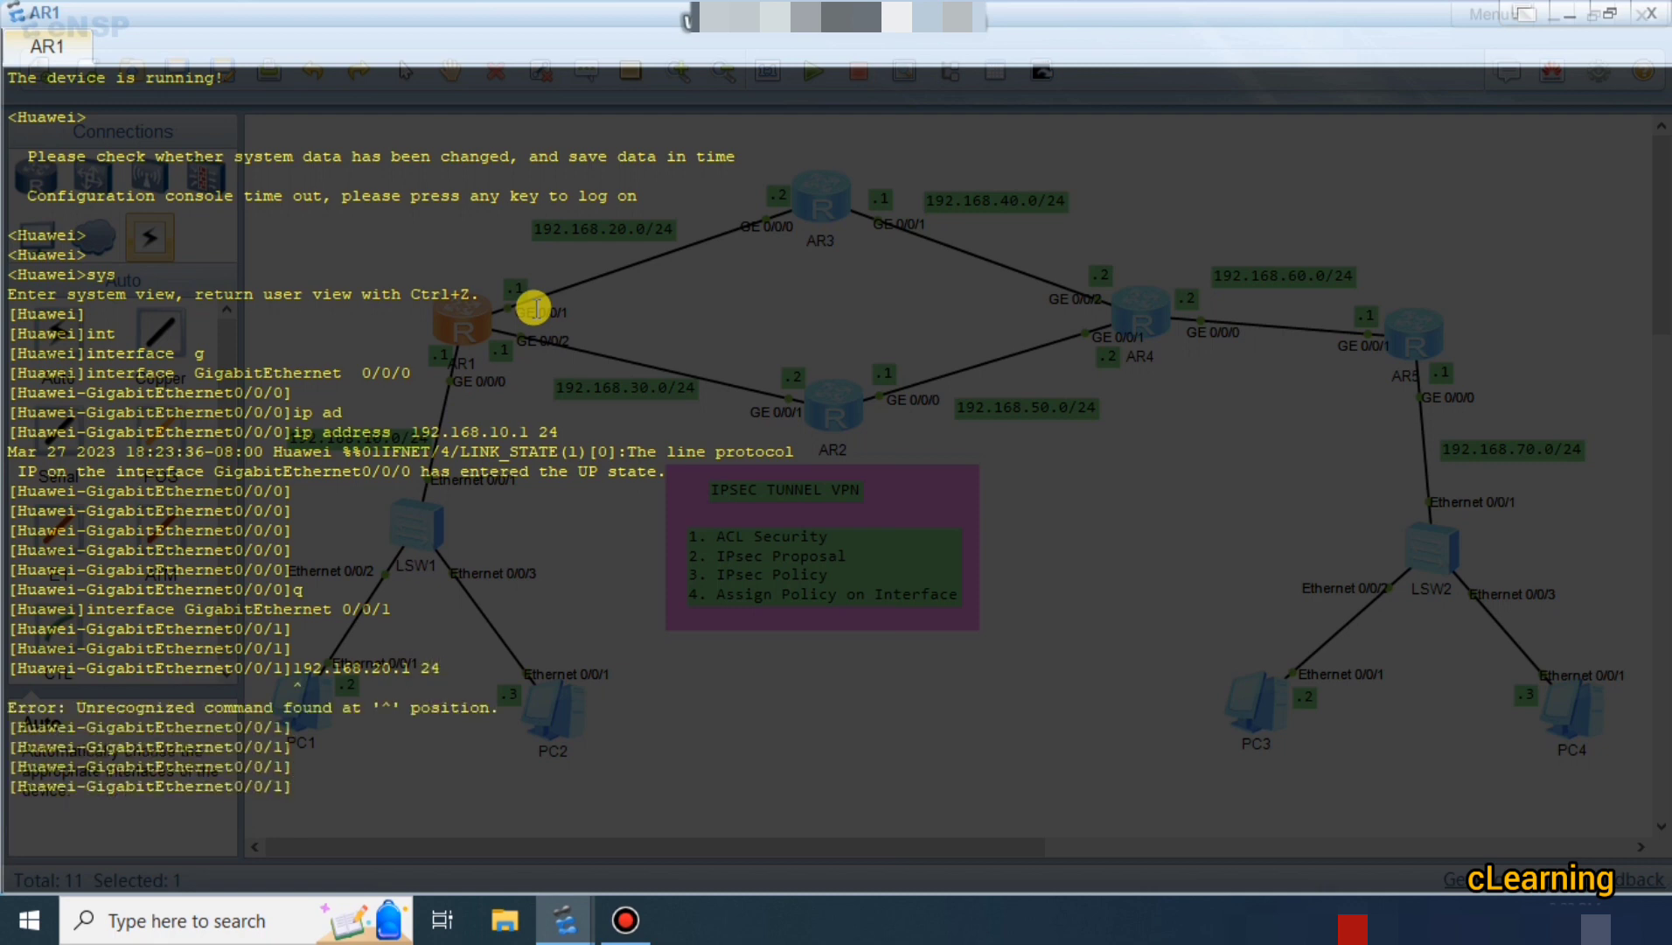
pyautogui.press('Up')
pyautogui.press('Left')
pyautogui.press('Left')
pyautogui.press('Left')
pyautogui.press('Left')
pyautogui.press('Left')
pyautogui.press('Left')
pyautogui.press('Left')
pyautogui.press('Left')
pyautogui.press('Left')
pyautogui.press('Left')
pyautogui.press('Left')
pyautogui.press('Left')
pyautogui.press('Left')
pyautogui.press('Left')
pyautogui.press('Left')
pyautogui.write('ip add')
pyautogui.press('Return')
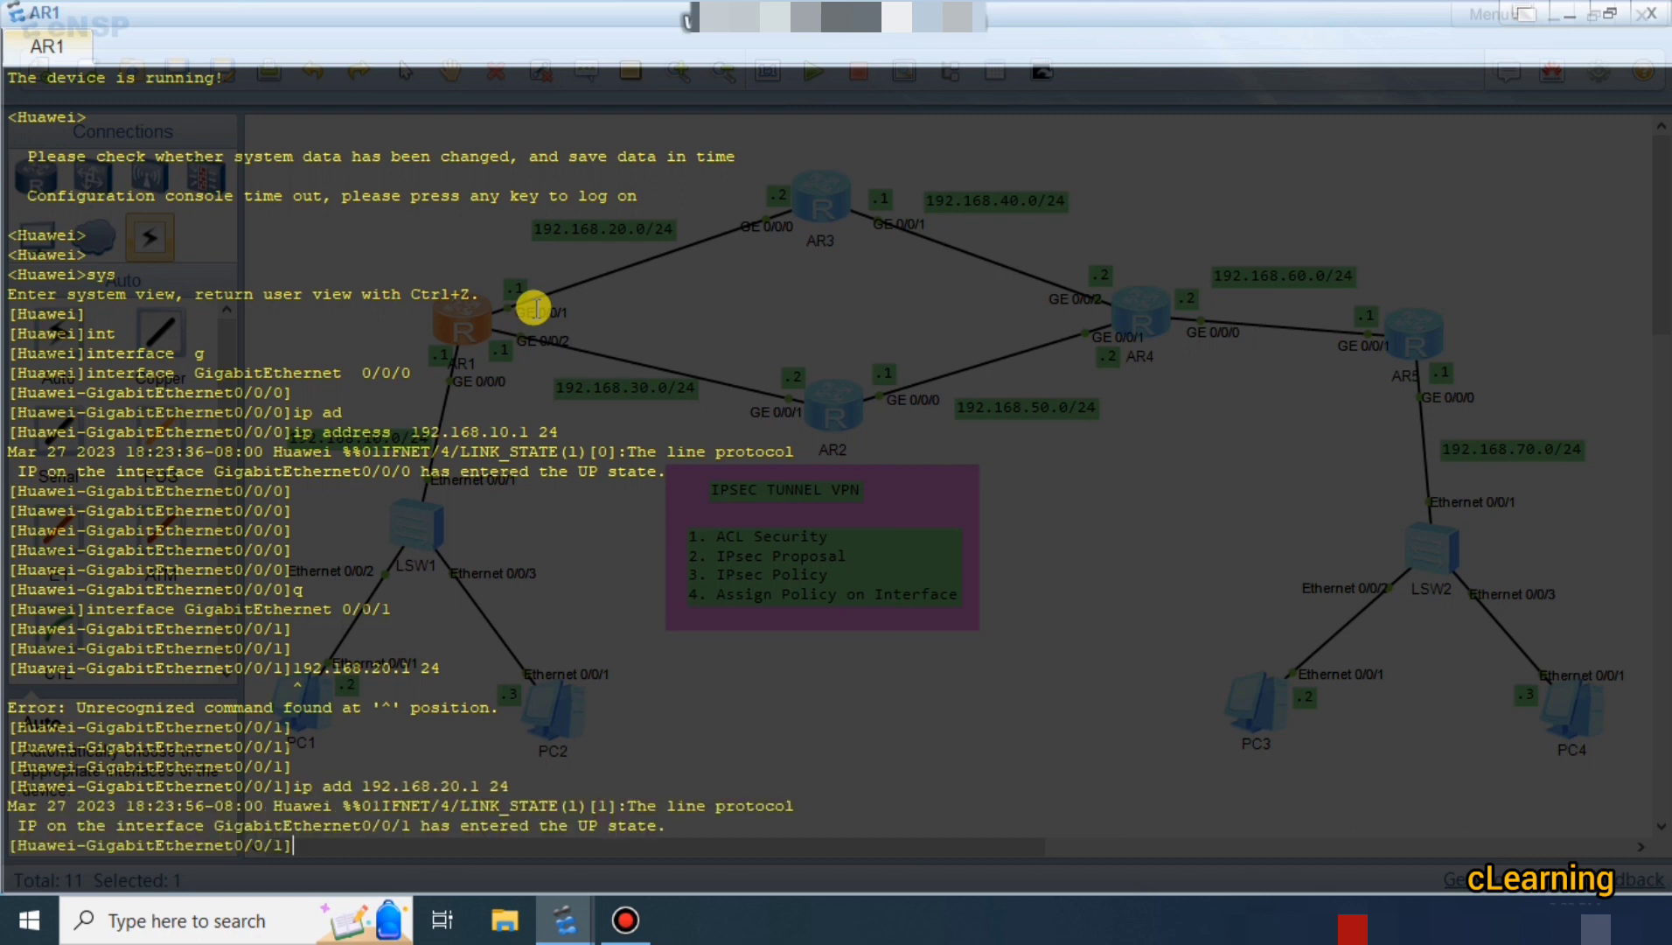
# Enter interface GigabitEthernet0/0/2 from command history and return to the topology.
pyautogui.press('Return')
pyautogui.press('Return')
pyautogui.press('Return')
pyautogui.press('Up')
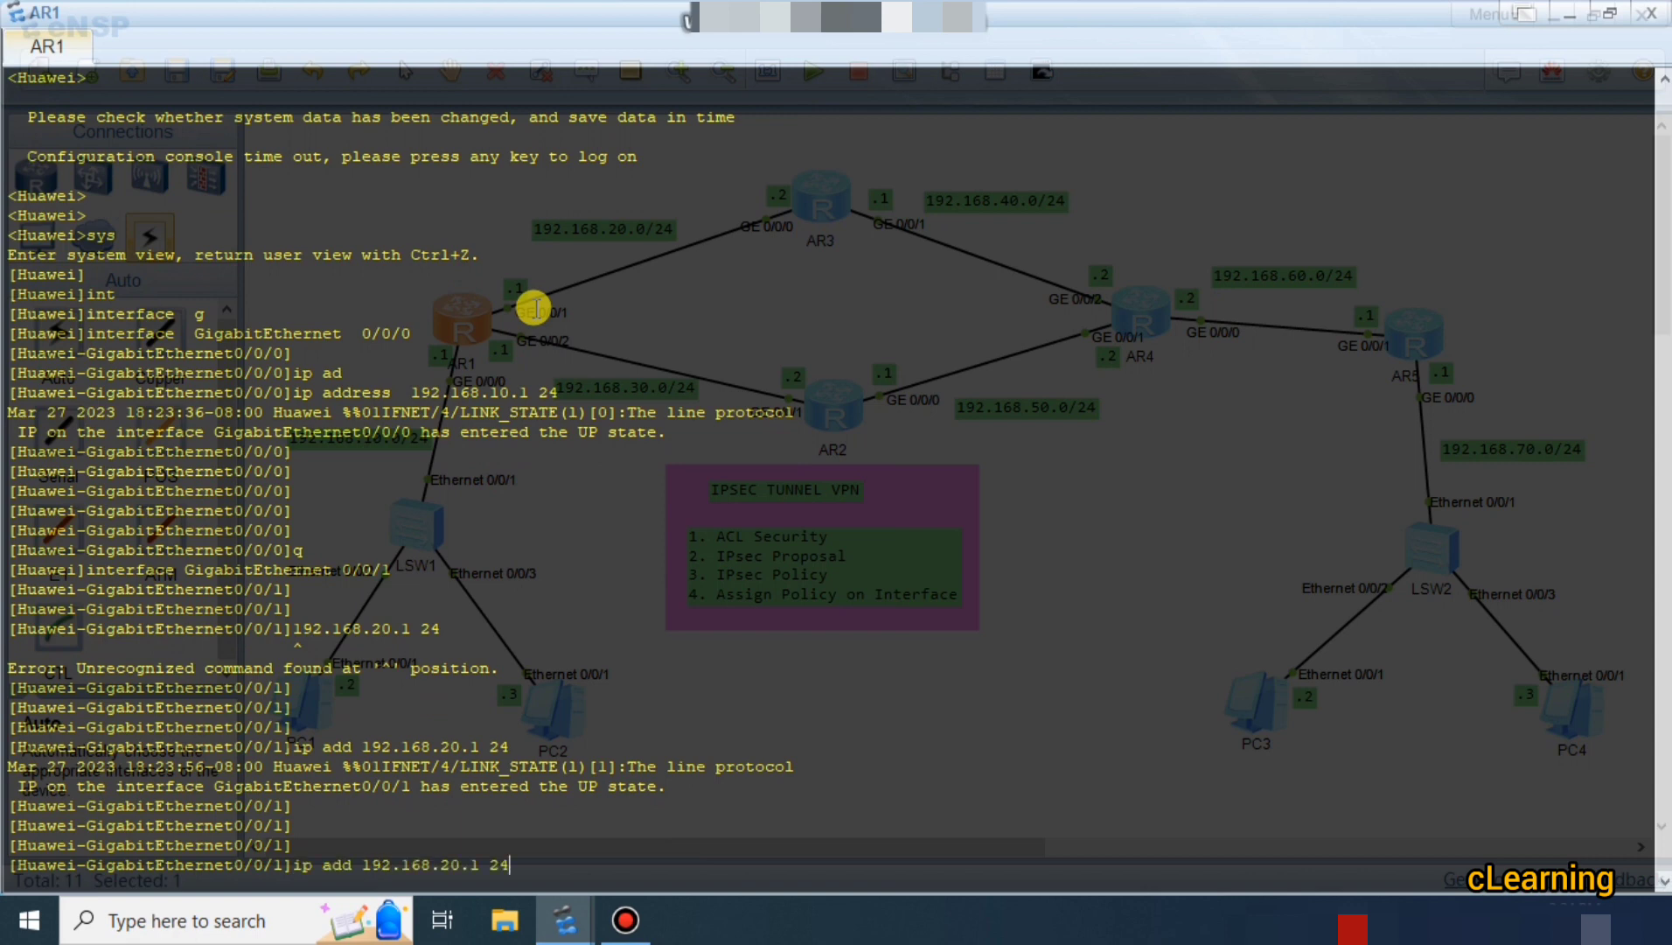
pyautogui.press('Up')
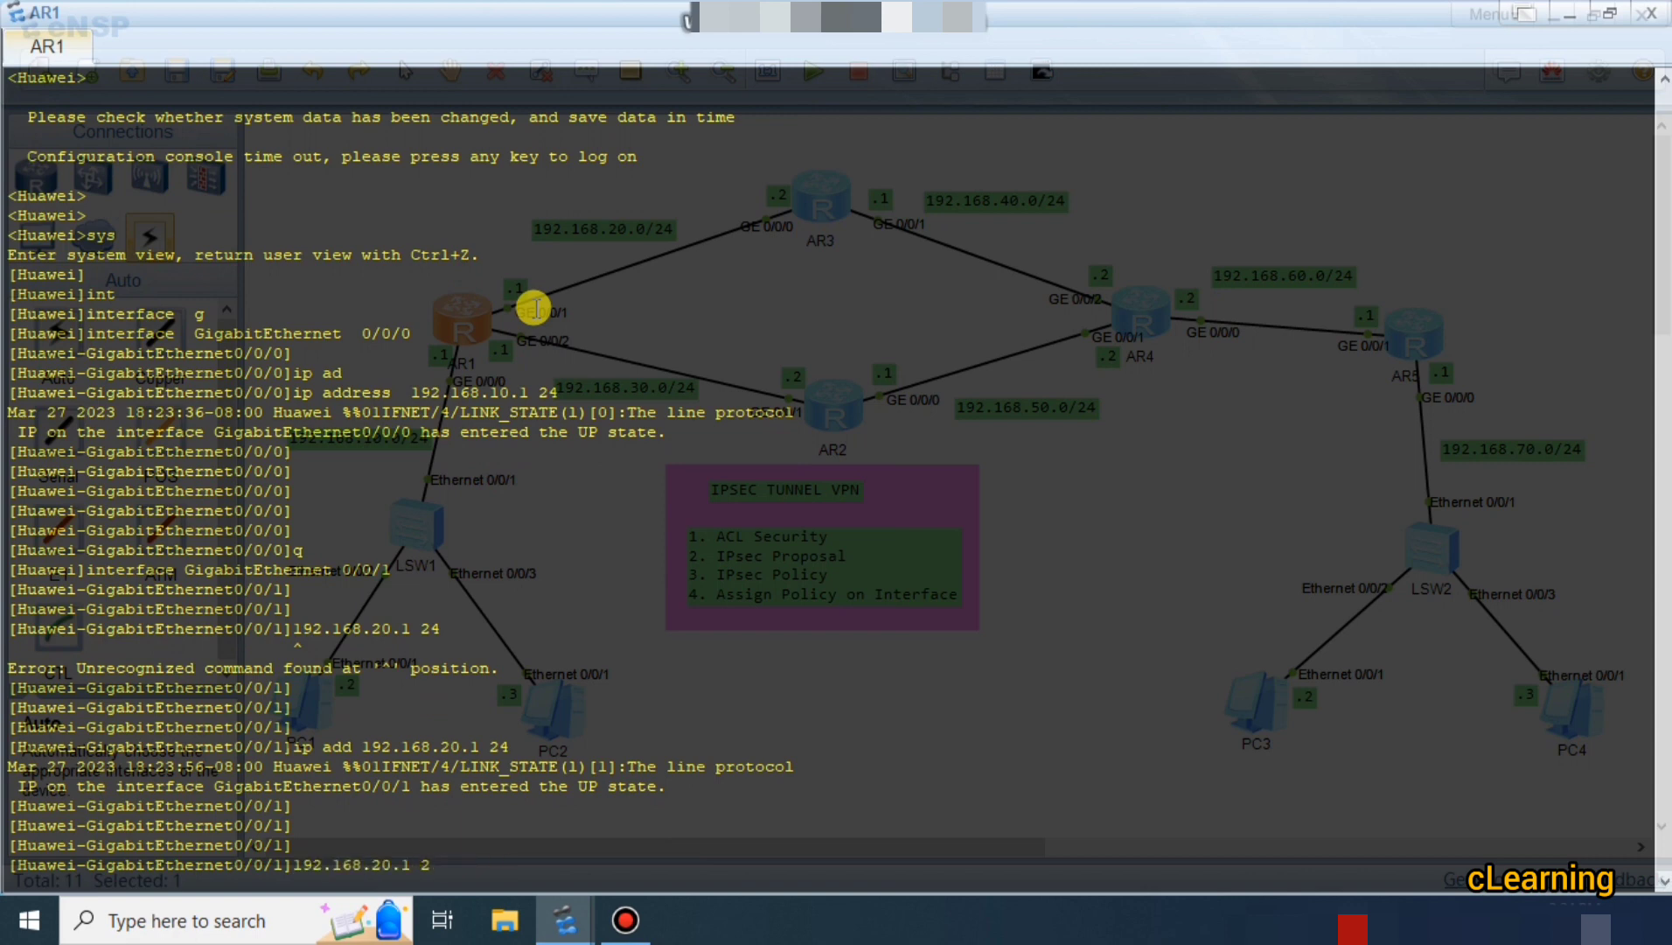
pyautogui.press('Up')
pyautogui.press('BackSpace')
pyautogui.write('2')
pyautogui.press('Return')
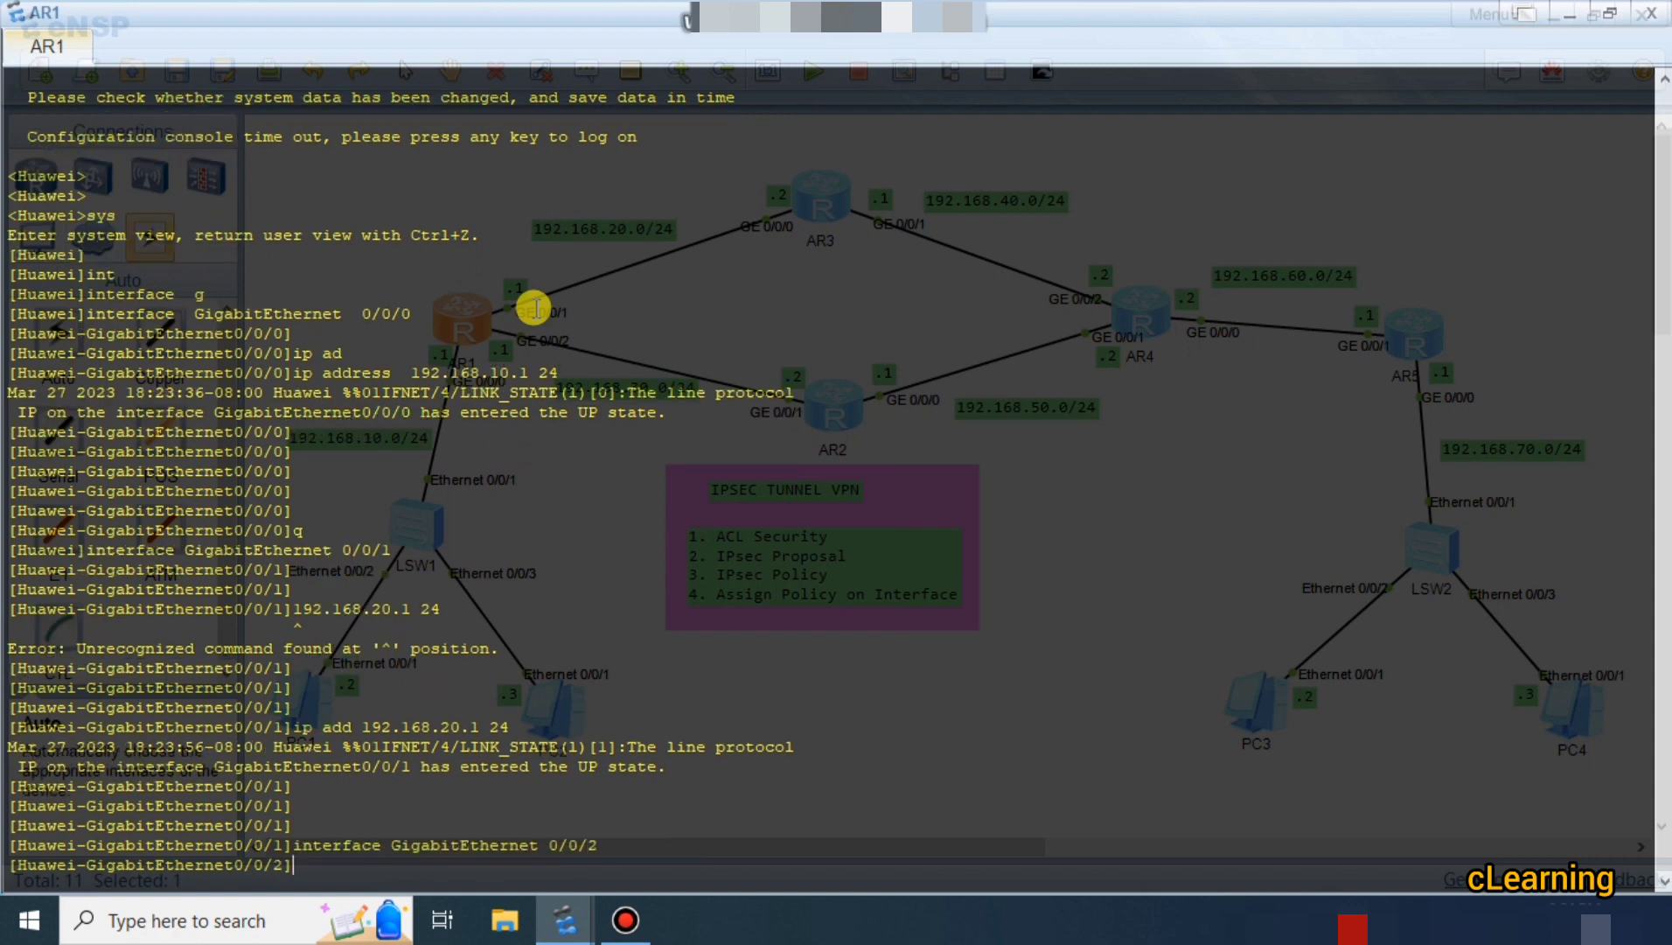
pyautogui.press('Return')
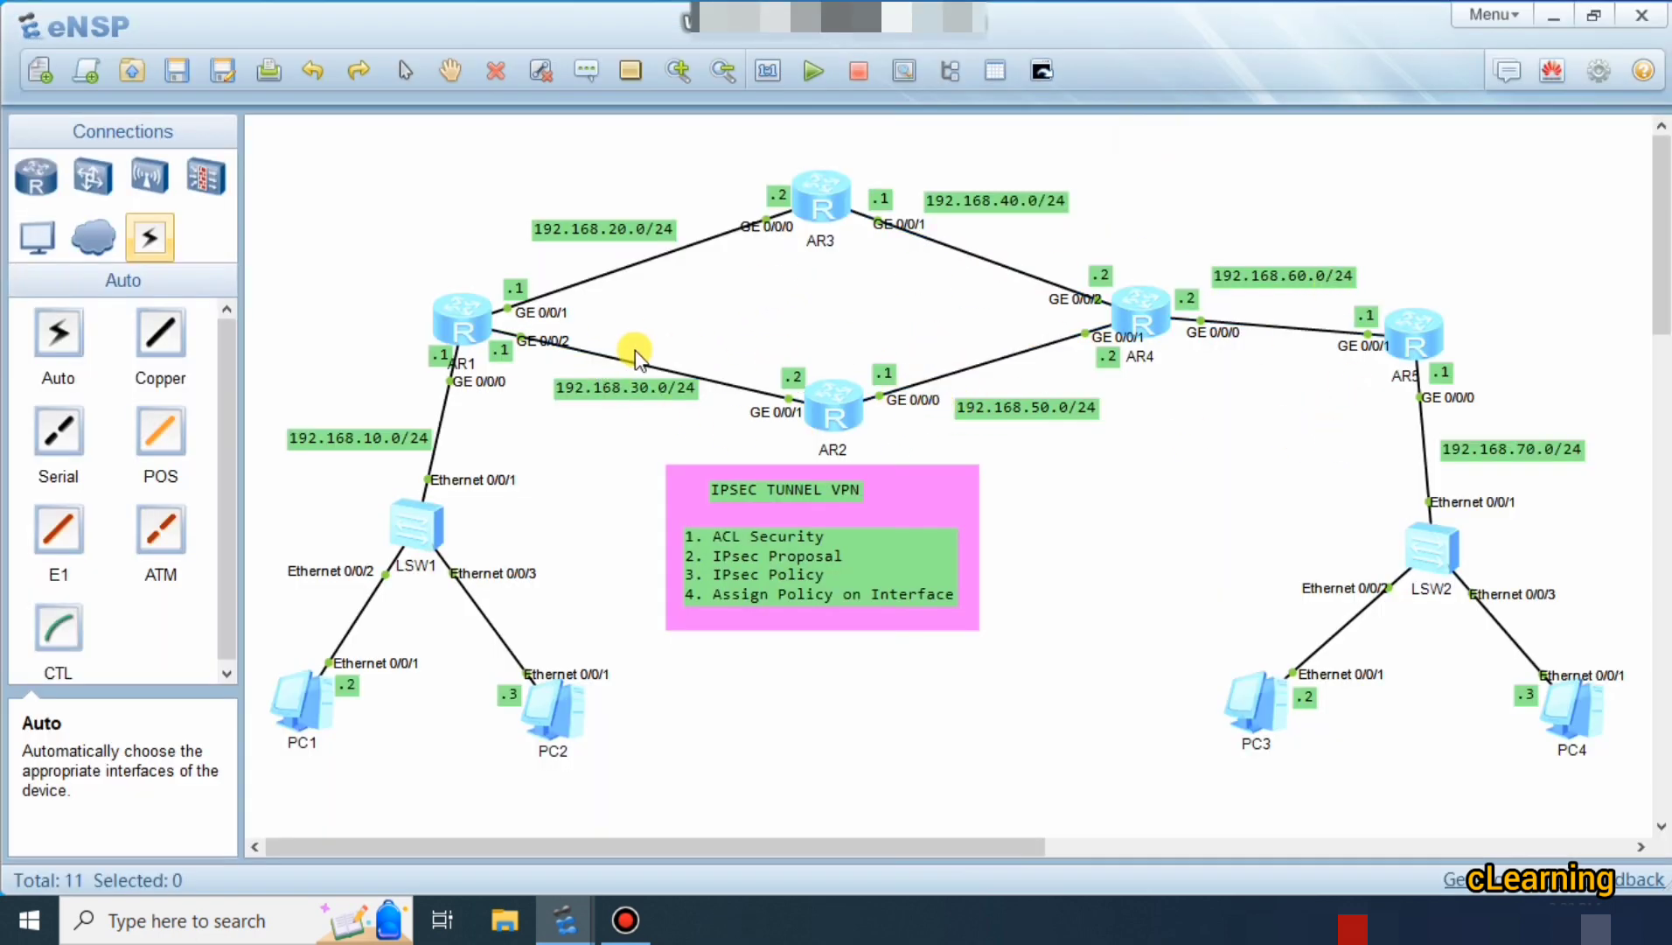
# Reopen AR1's console and enter OSPF process 1, backbone area 0.
pyautogui.doubleClick(466, 325)
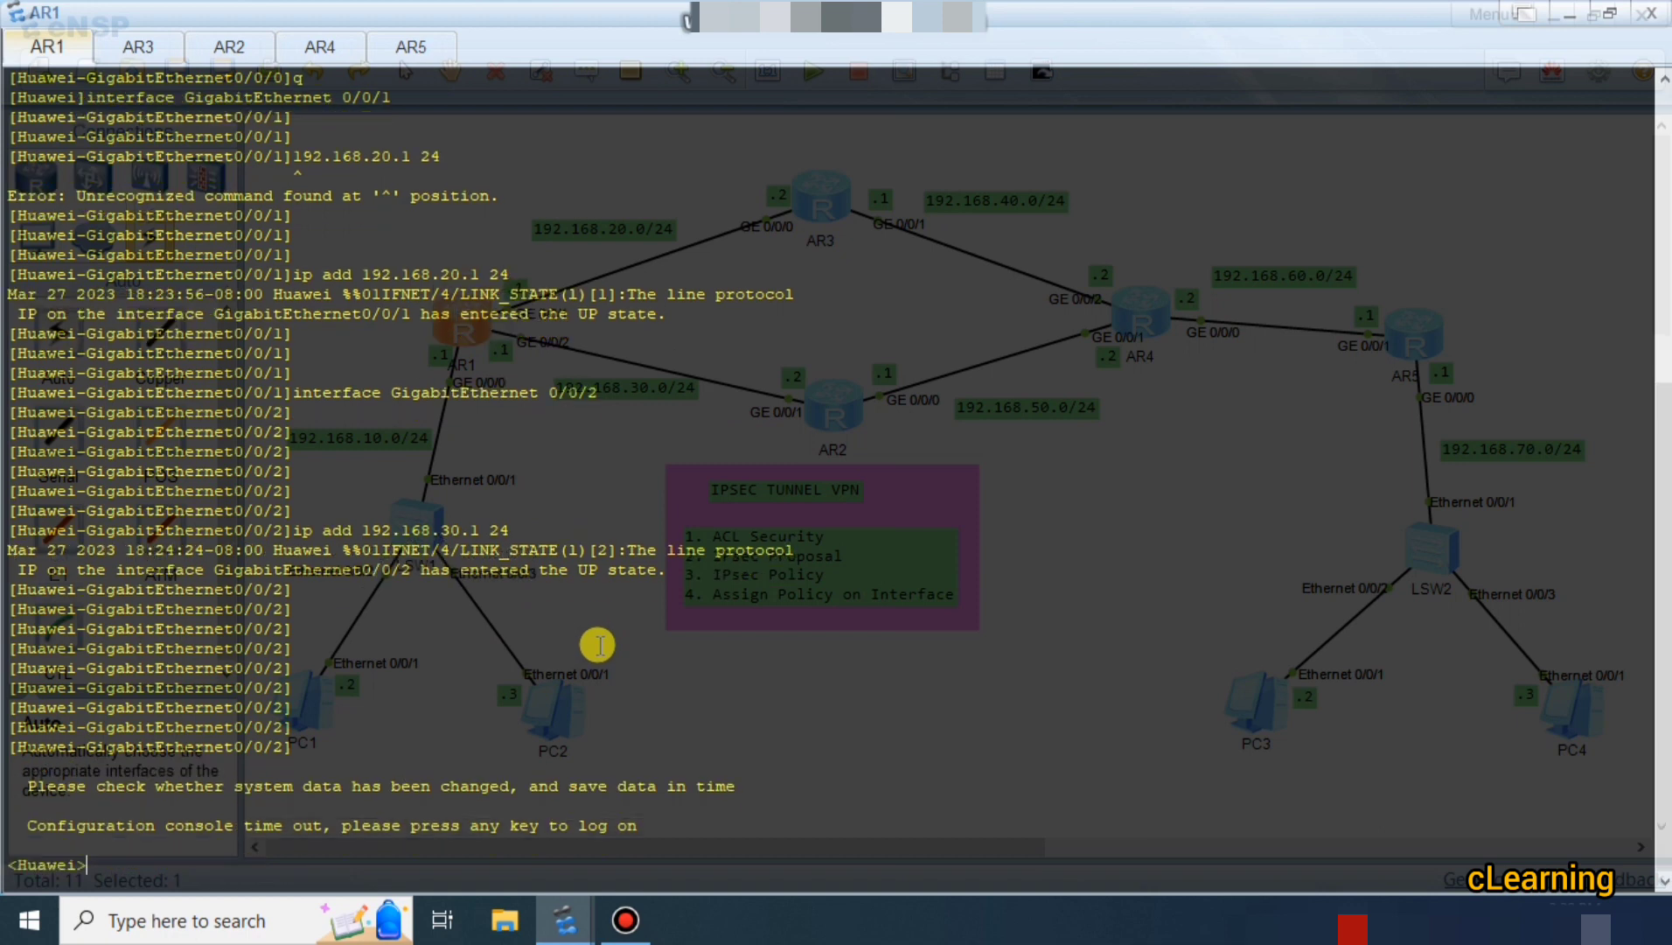
pyautogui.press('Return')
pyautogui.press('Return')
pyautogui.press('Return')
pyautogui.write('sys')
pyautogui.press('Return')
pyautogui.press('Return')
pyautogui.press('Return')
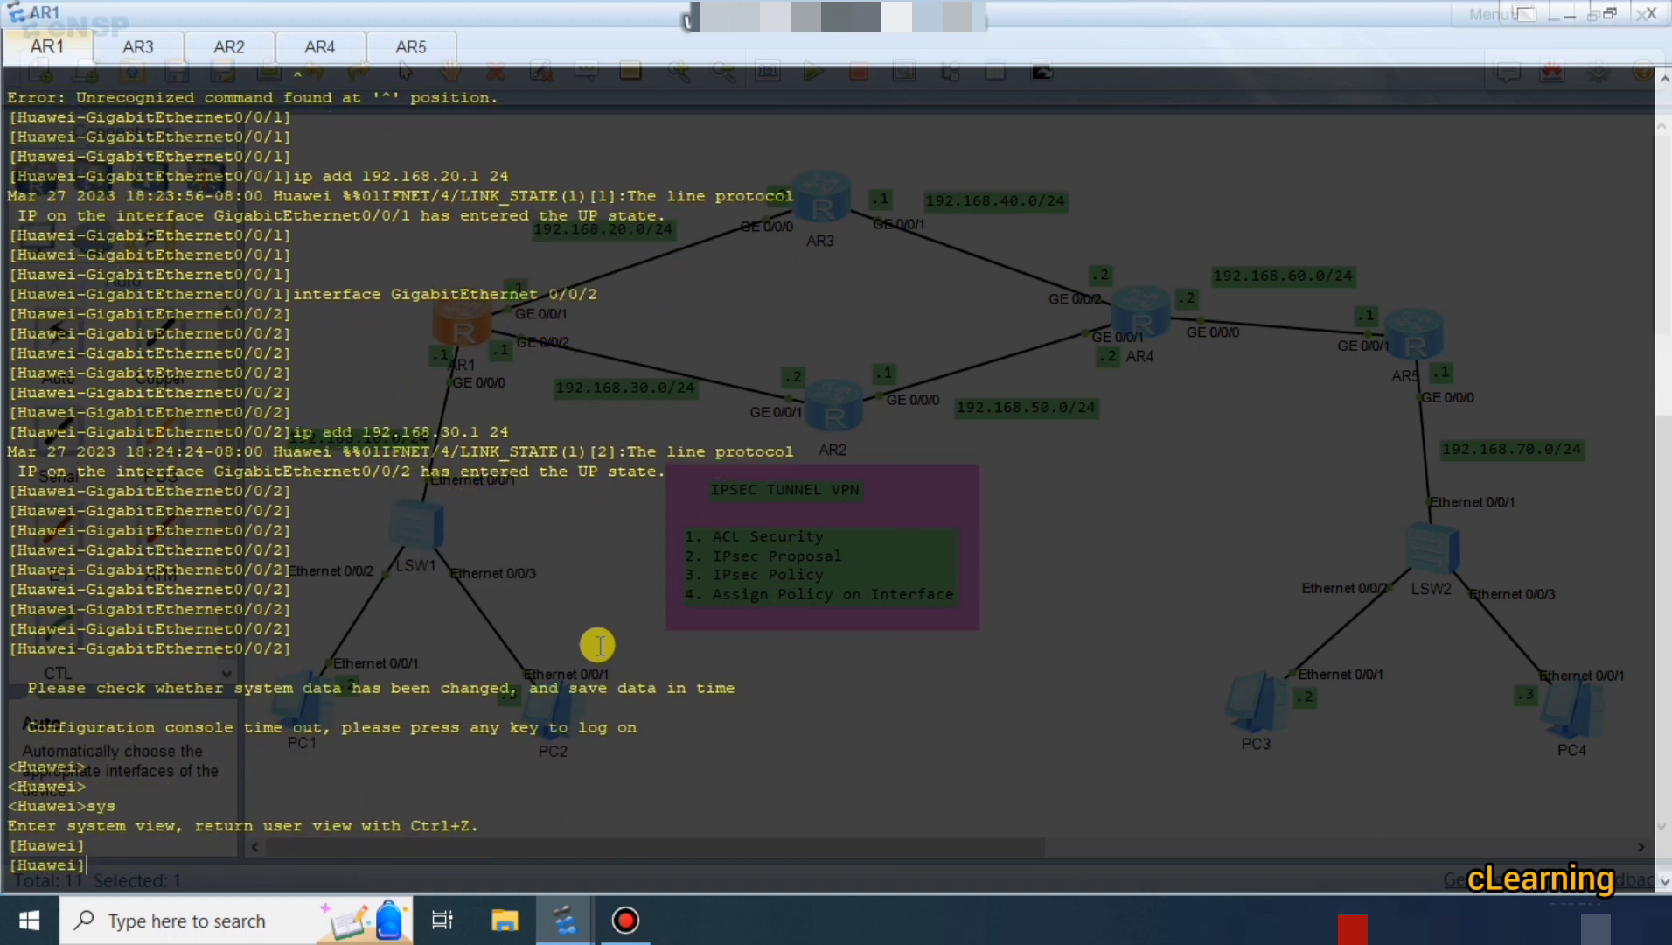
pyautogui.write('os')
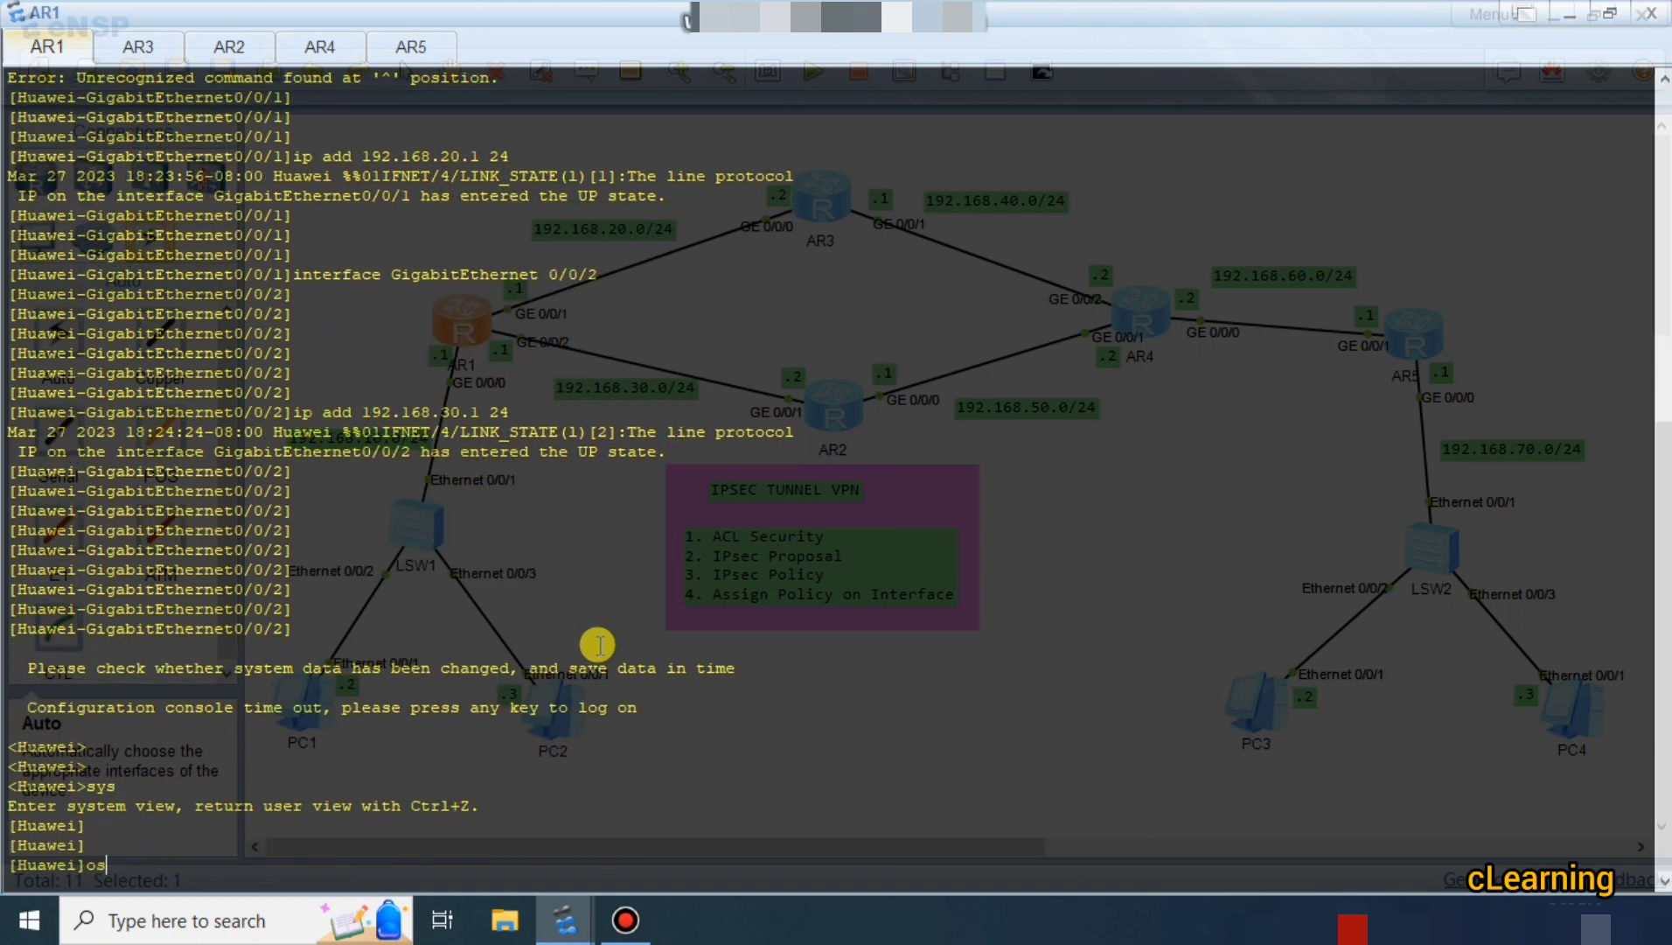
pyautogui.press('Tab')
pyautogui.write('1')
pyautogui.press('Return')
pyautogui.write('are')
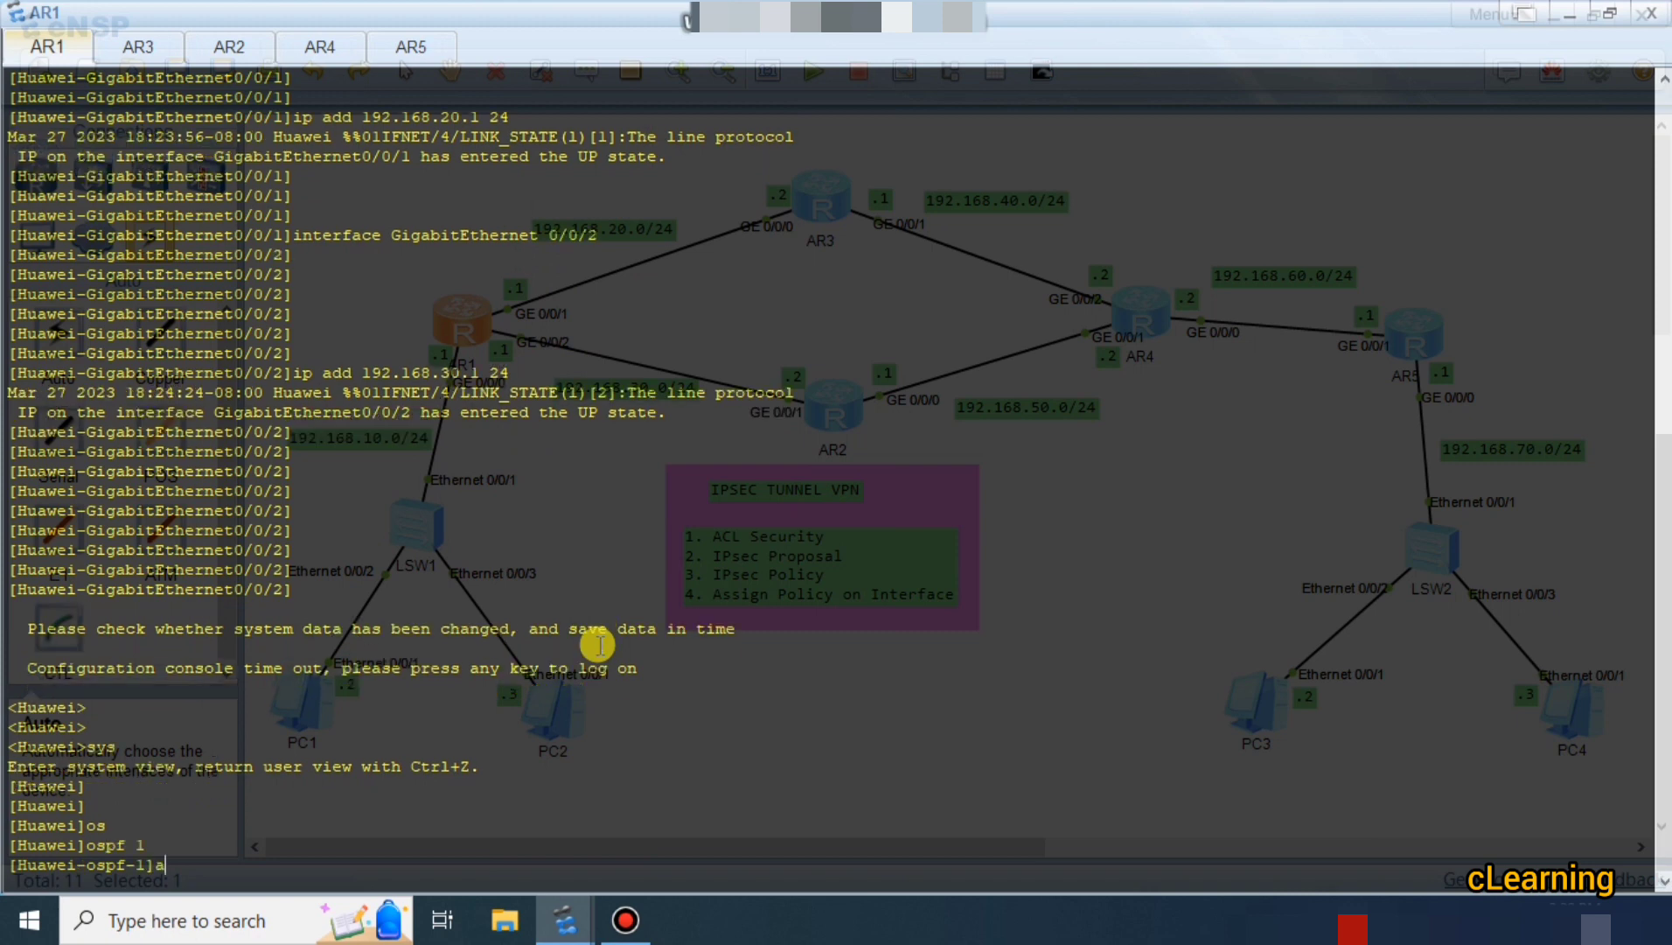
pyautogui.press('Tab')
pyautogui.write('0')
pyautogui.press('Return')
pyautogui.press('Return')
# Advertise 192.168.10.0, 192.168.20.0 and 192.168.30.0 with wildcard 0.0.0.255 in AR1's area 0.
pyautogui.write('ne')
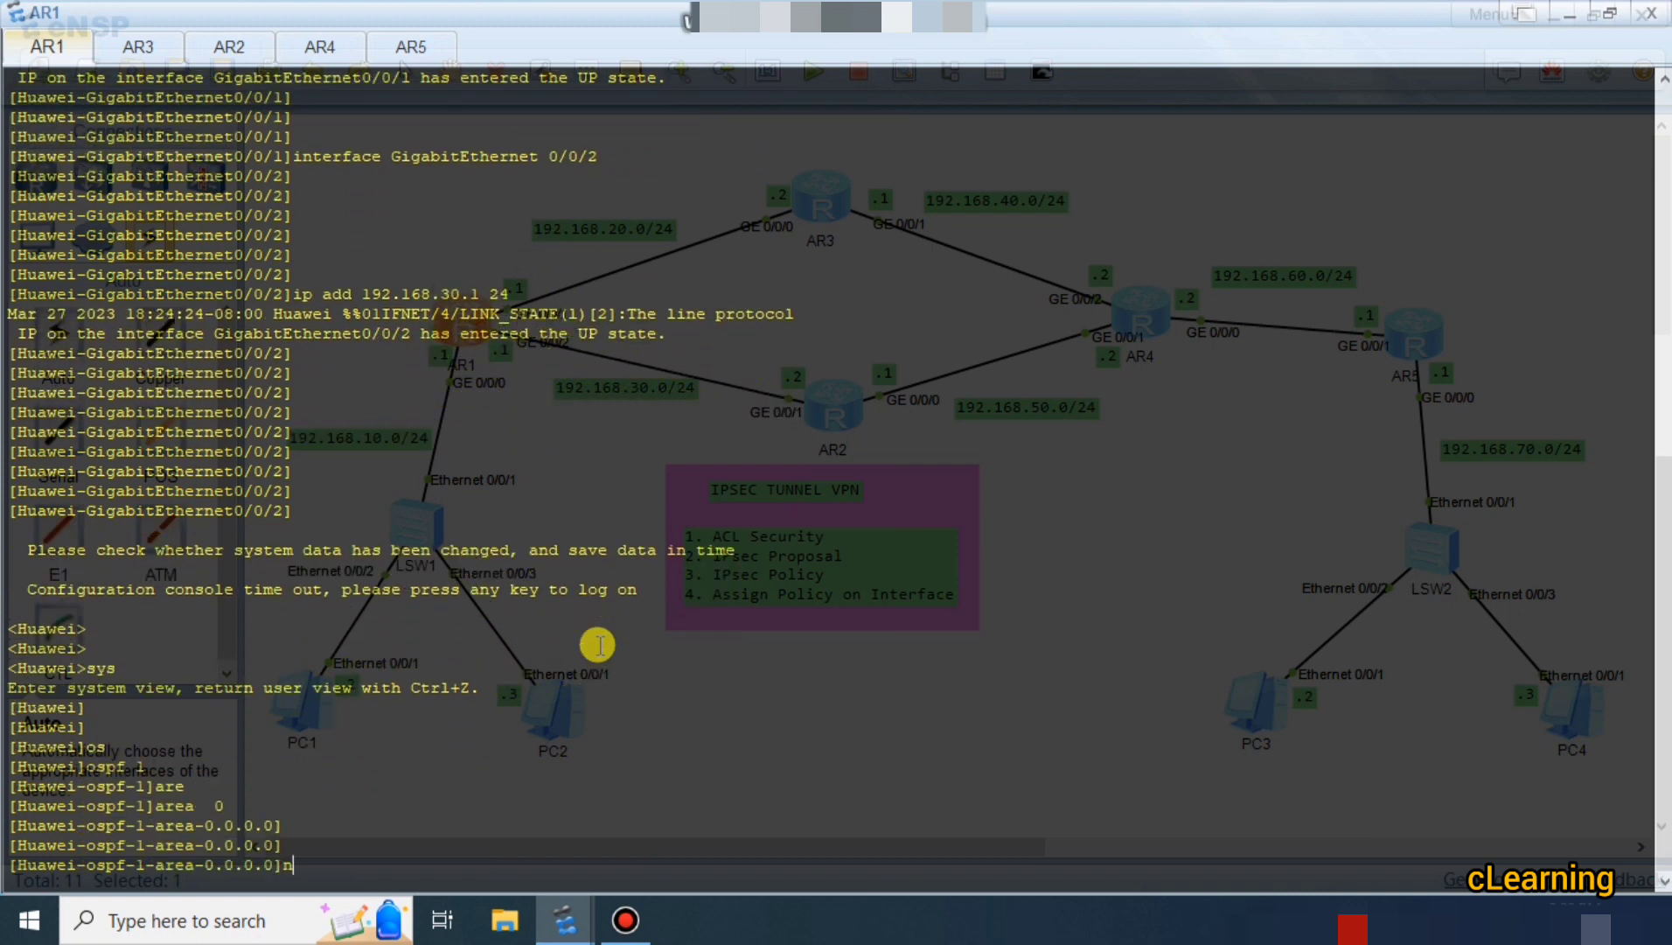
pyautogui.press('Tab')
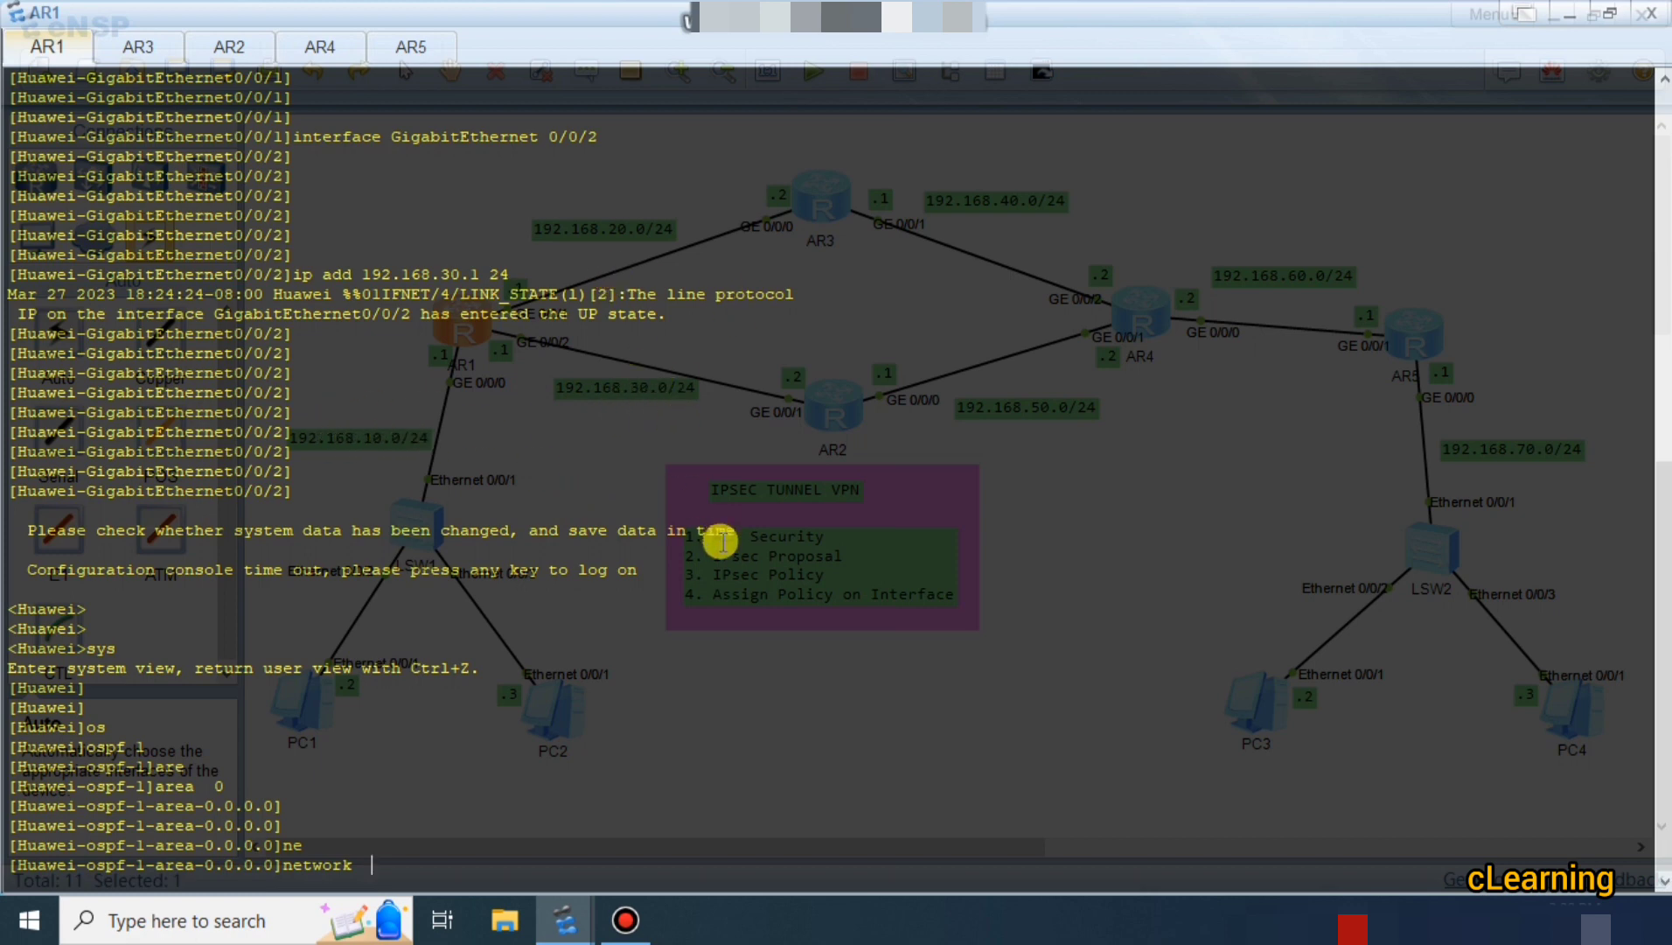
pyautogui.write('192.168.10.0 0.0.0.255')
pyautogui.press('Return')
pyautogui.press('Up')
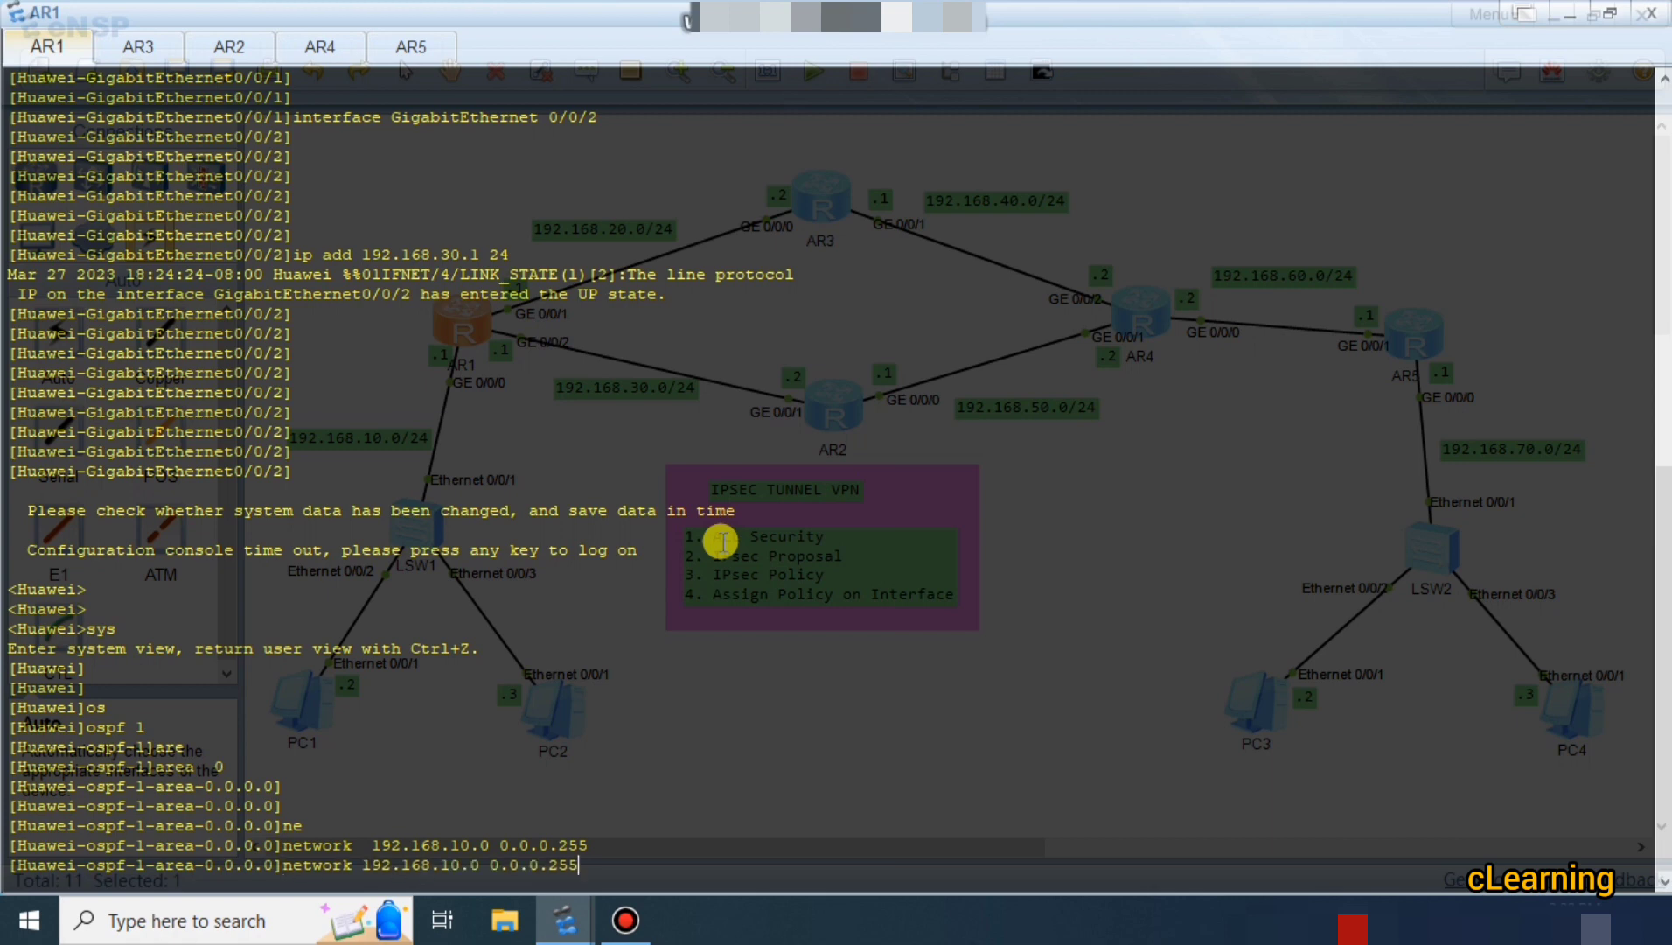
pyautogui.press('Left')
pyautogui.press('Left')
pyautogui.press('Left')
pyautogui.press('Left')
pyautogui.press('Left')
pyautogui.press('Left')
pyautogui.press('Left')
pyautogui.press('Left')
pyautogui.press('Left')
pyautogui.press('Left')
pyautogui.press('Left')
pyautogui.press('Left')
pyautogui.press('Left')
pyautogui.press('Left')
pyautogui.press('BackSpace')
pyautogui.write('2')
pyautogui.press('Return')
pyautogui.press('Up')
pyautogui.press('Left')
pyautogui.press('Left')
pyautogui.press('Left')
pyautogui.press('Left')
pyautogui.press('Left')
pyautogui.press('Left')
pyautogui.press('Left')
pyautogui.press('Left')
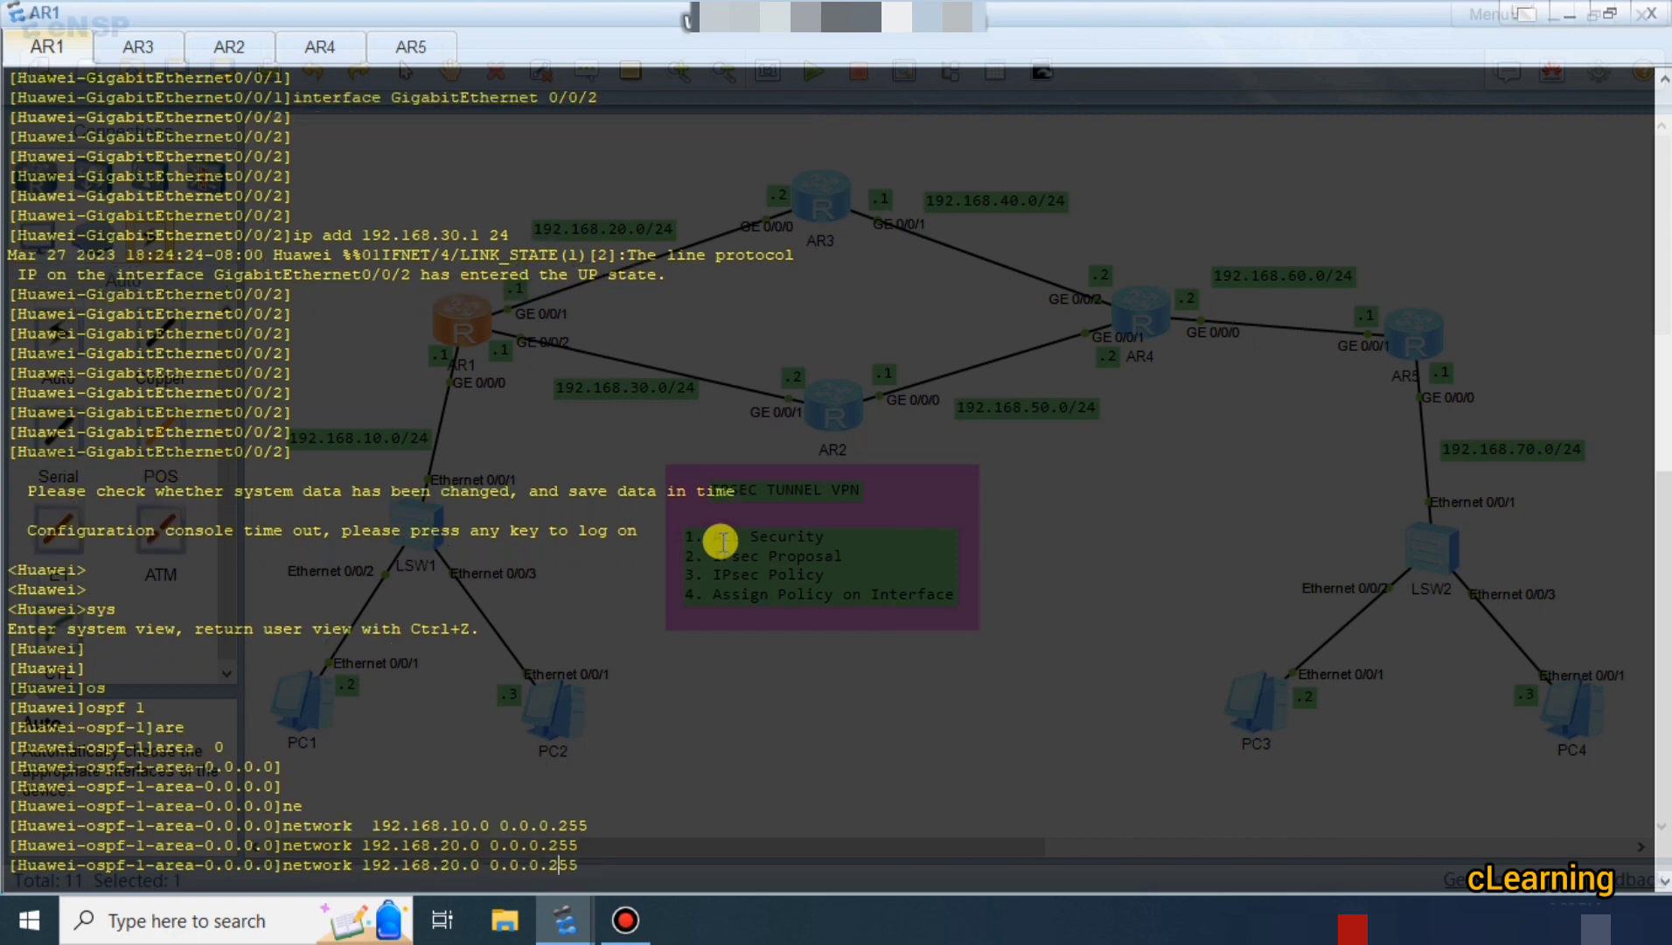
pyautogui.press('Left')
pyautogui.press('Left')
pyautogui.press('Left')
pyautogui.press('Left')
pyautogui.press('Left')
pyautogui.press('BackSpace')
pyautogui.write('3')
pyautogui.press('Return')
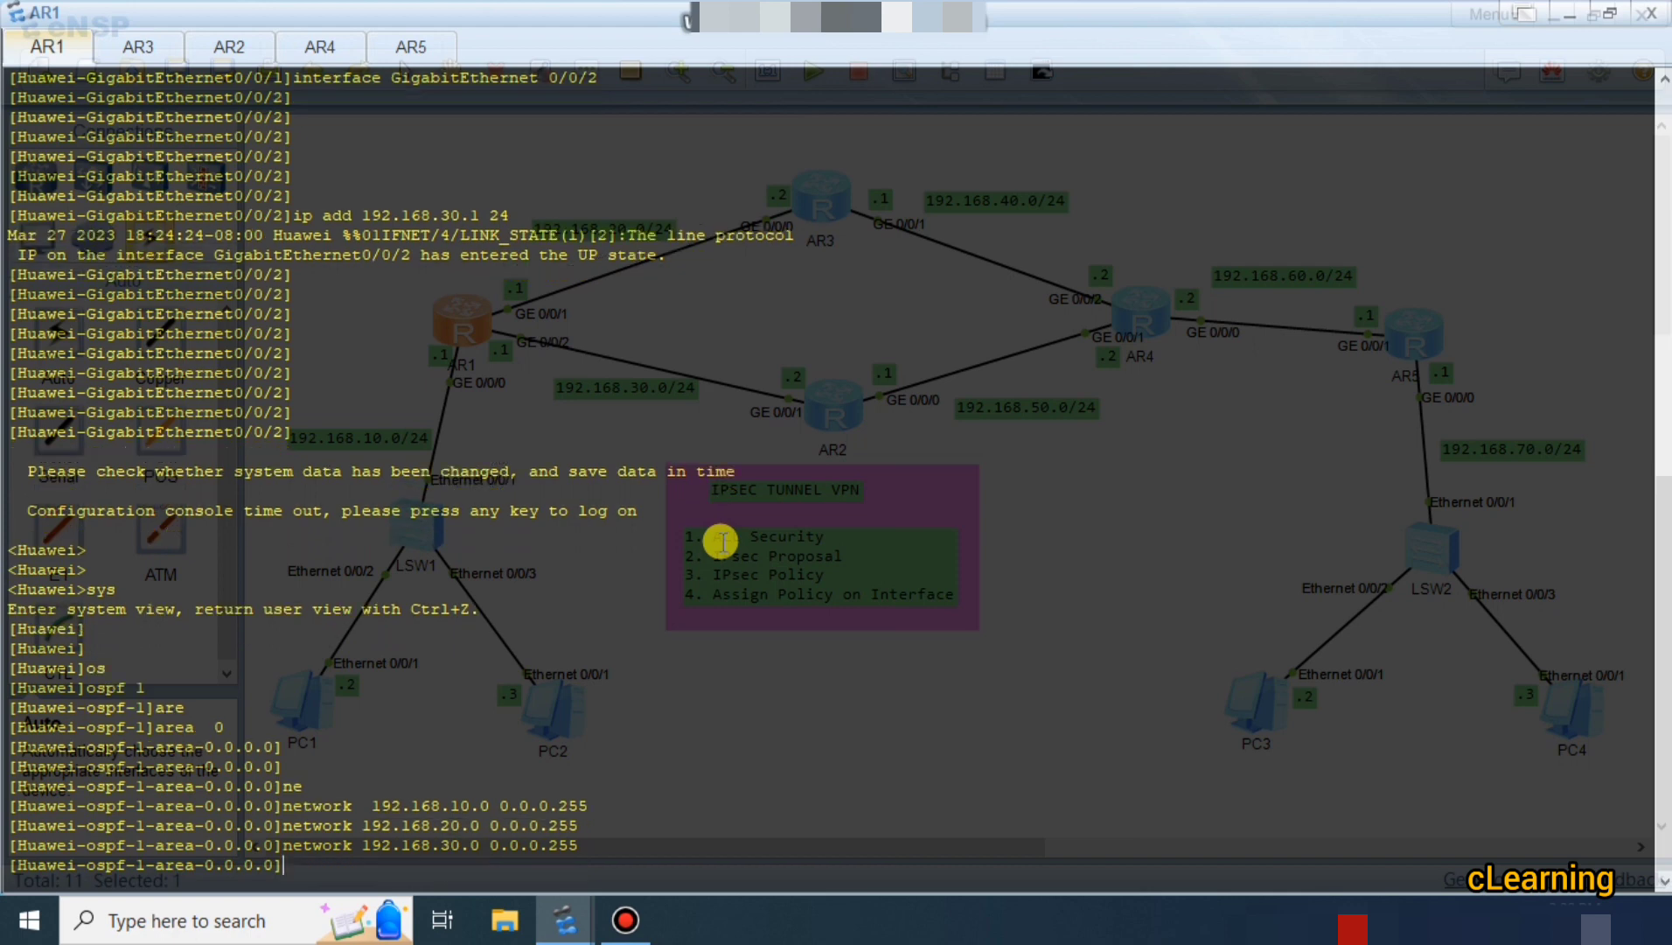
pyautogui.write('q')
pyautogui.press('Return')
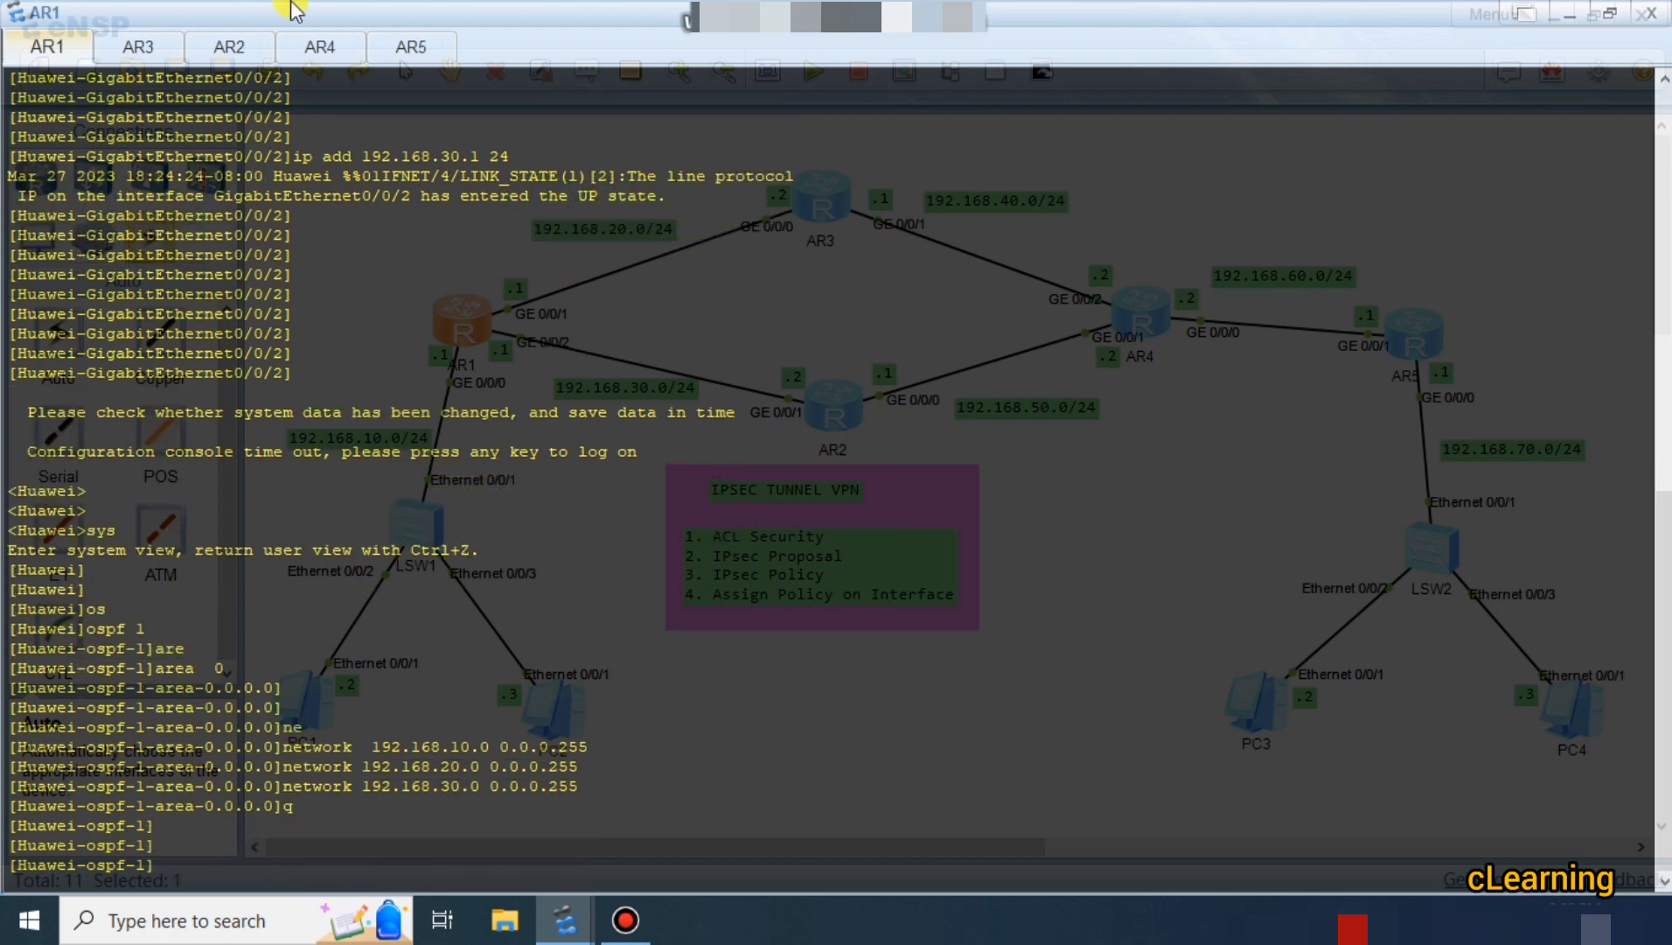
pyautogui.click(123, 57)
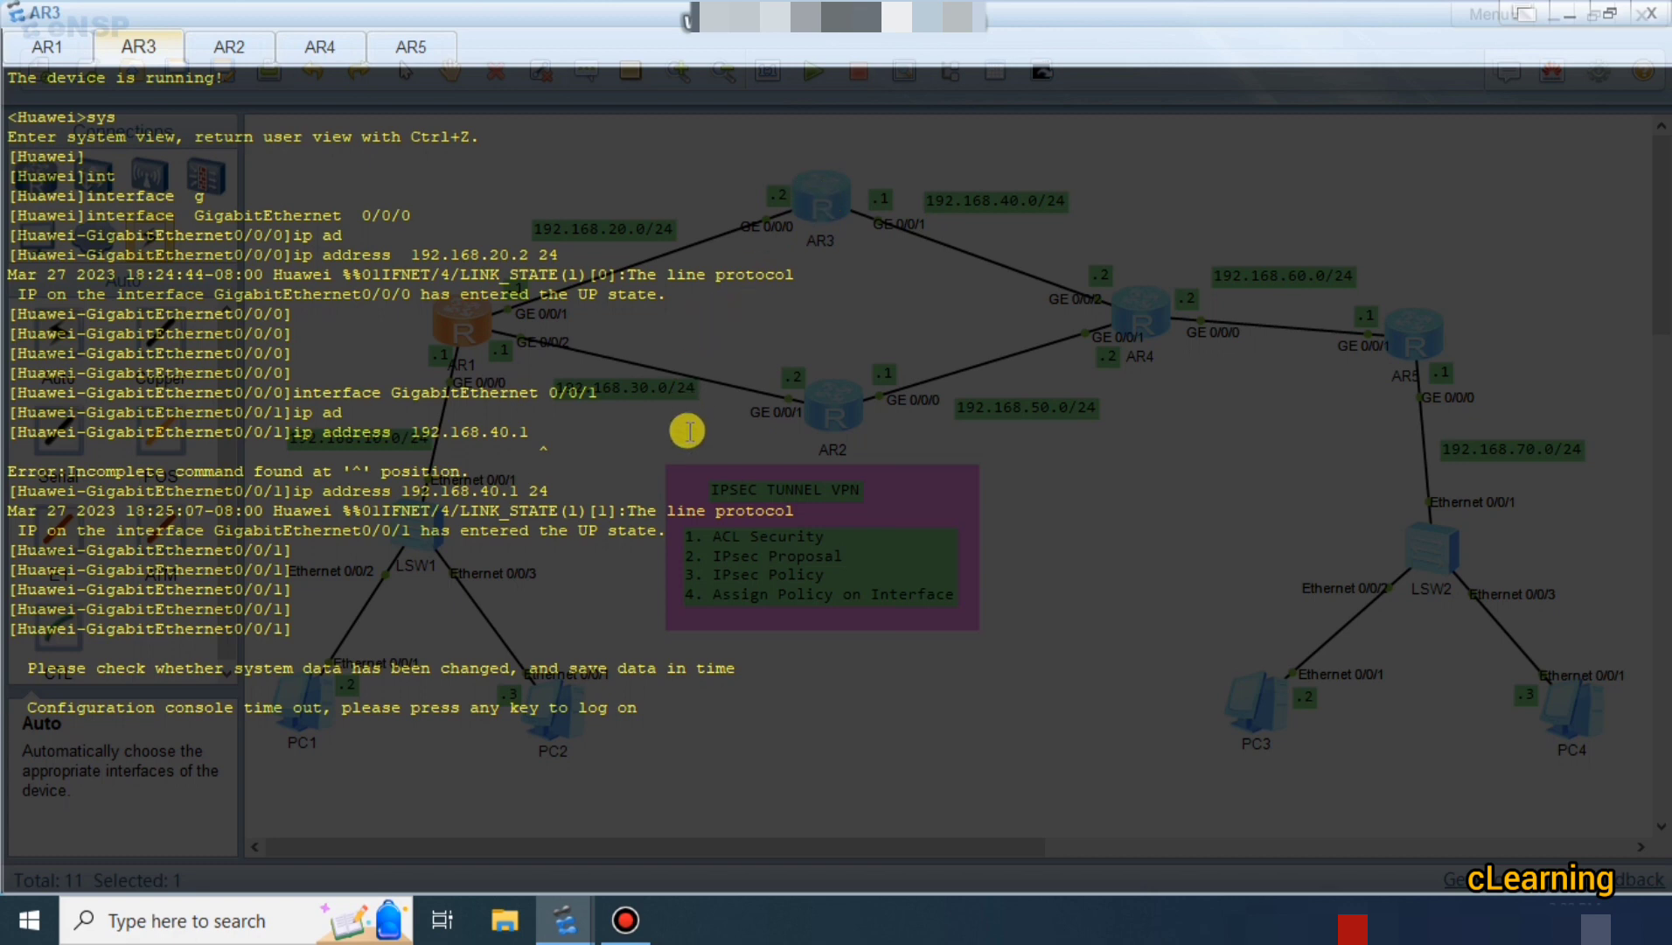
# On AR3, enter system view and start OSPF process 1 in area 0.
pyautogui.press('Return')
pyautogui.press('Return')
pyautogui.press('Return')
pyautogui.write('sys')
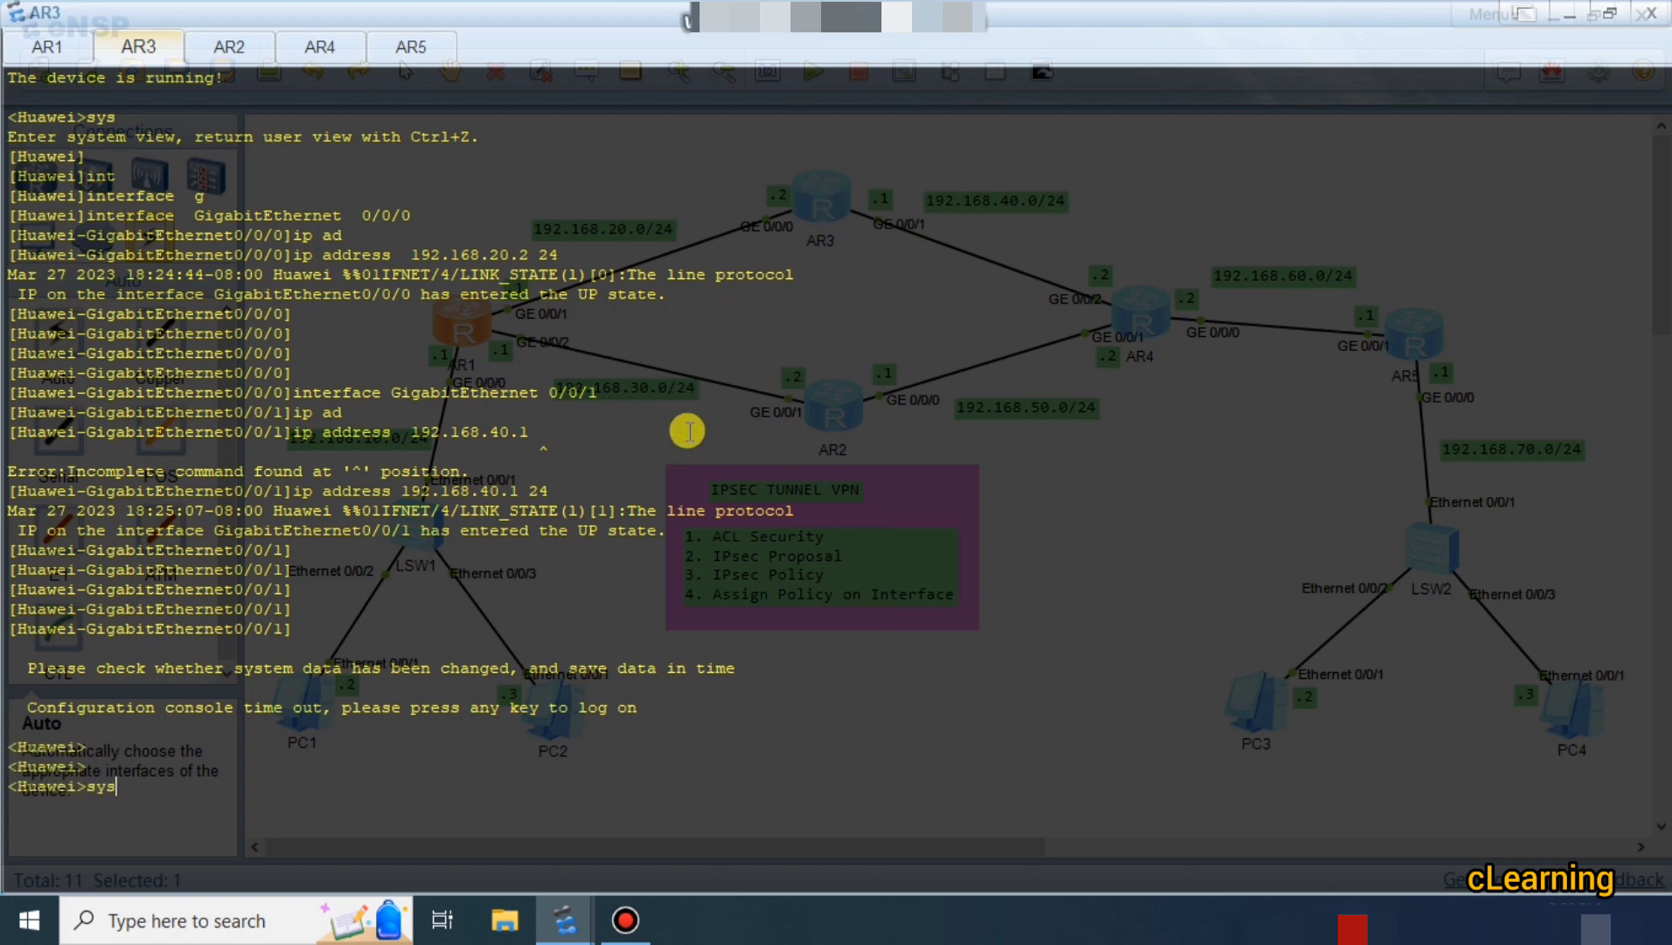
pyautogui.press('Return')
pyautogui.write('os')
pyautogui.press('Tab')
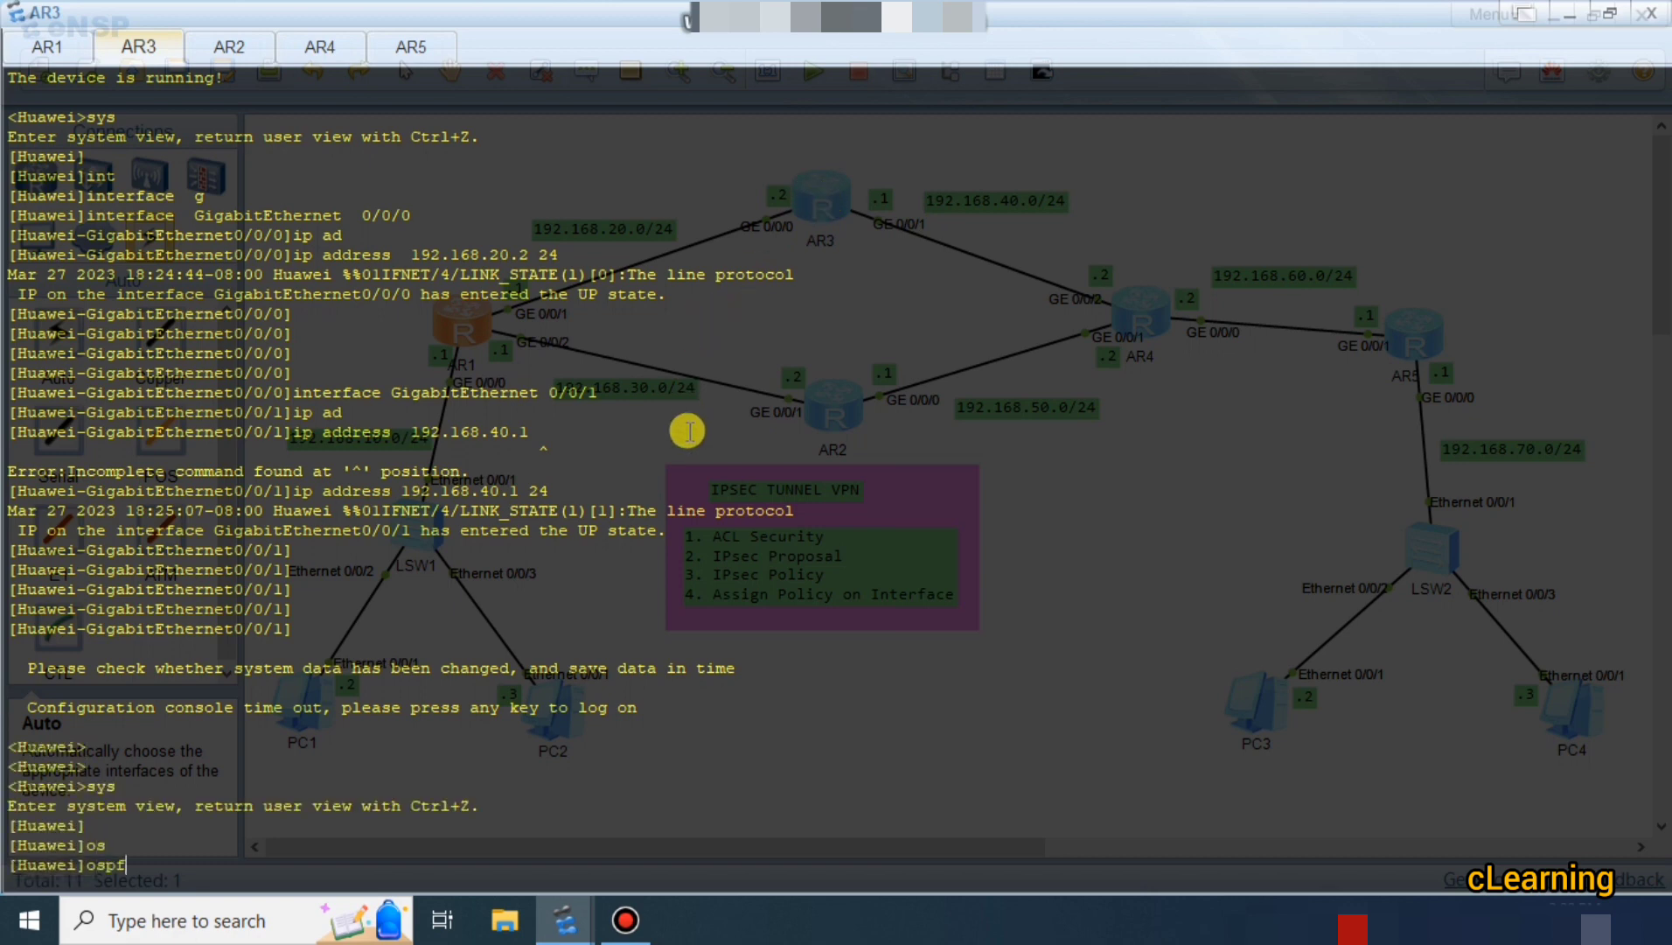
pyautogui.write('1')
pyautogui.press('Return')
pyautogui.write('are')
pyautogui.press('Tab')
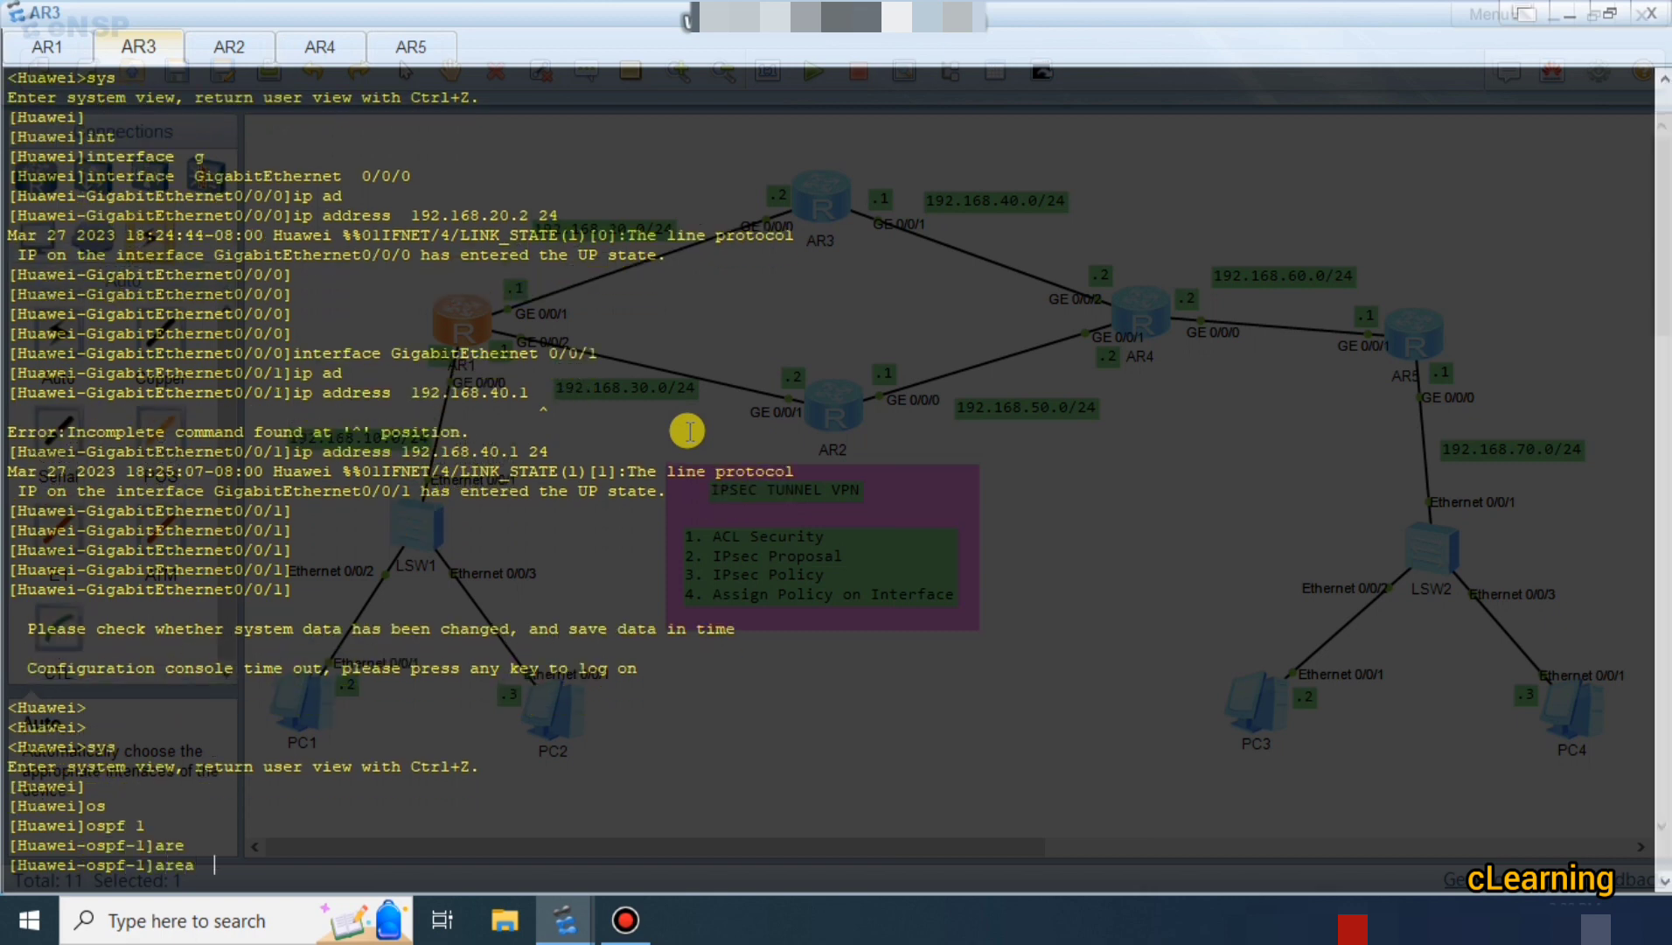
pyautogui.write('0')
pyautogui.press('Return')
# Advertise 192.168.20.0 and 192.168.40.0 with wildcard 0.0.0.255 in AR3's area 0.
pyautogui.write('ne')
pyautogui.press('Tab')
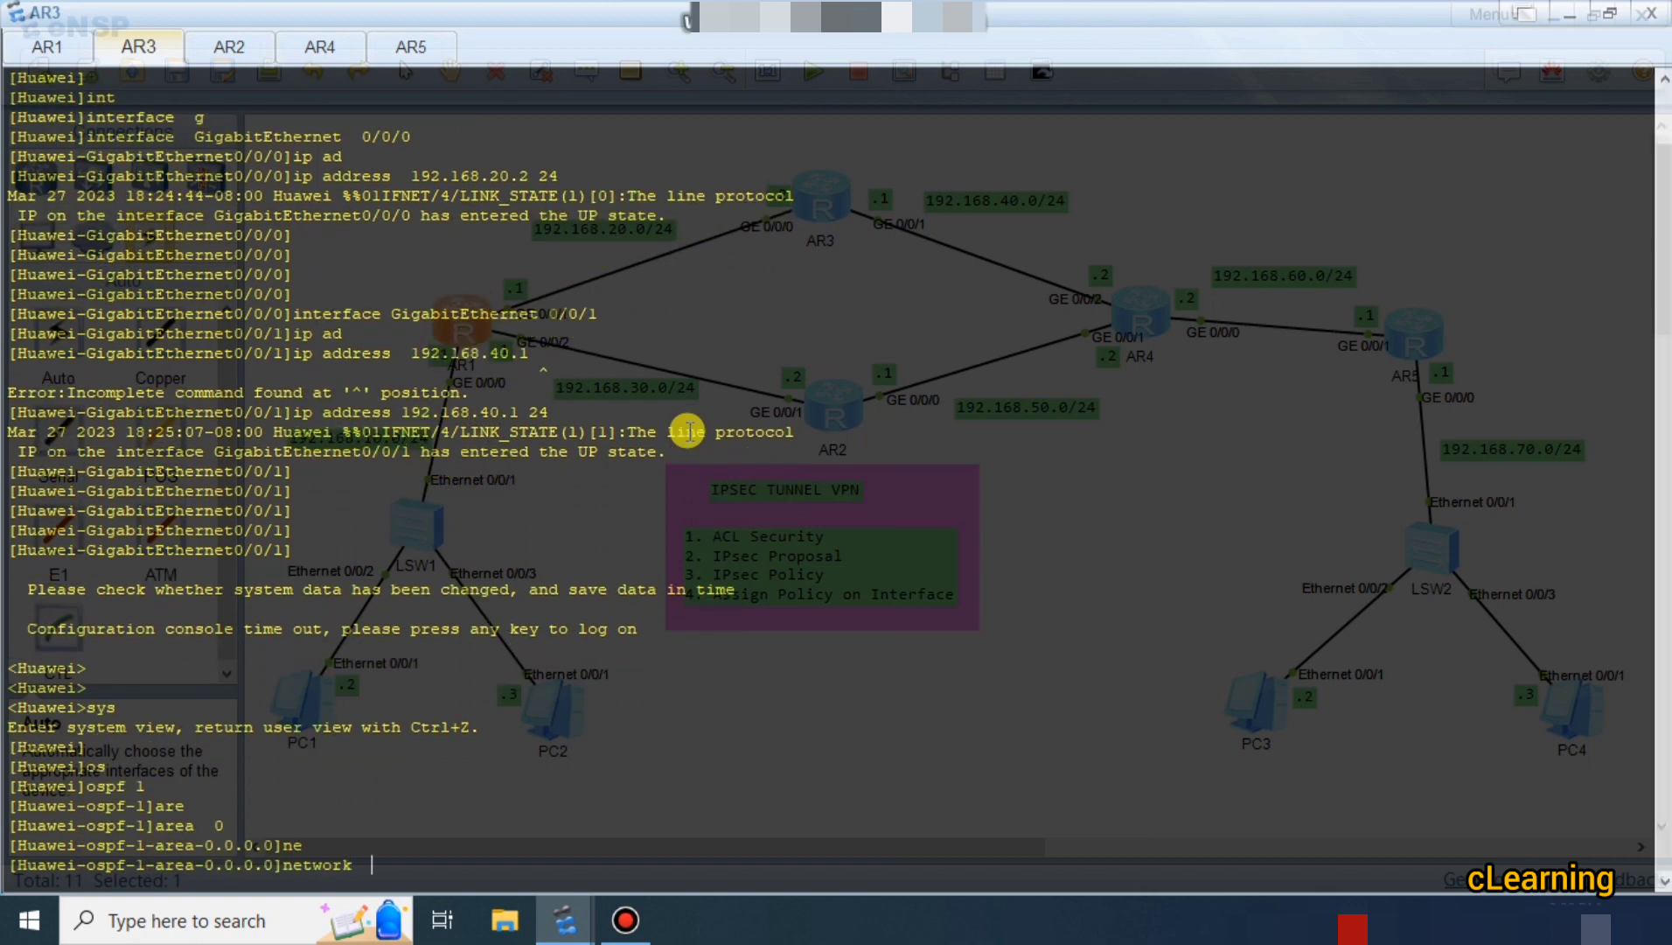
pyautogui.write('192.168.20.0 0.0.0.255')
pyautogui.press('Return')
pyautogui.press('Up')
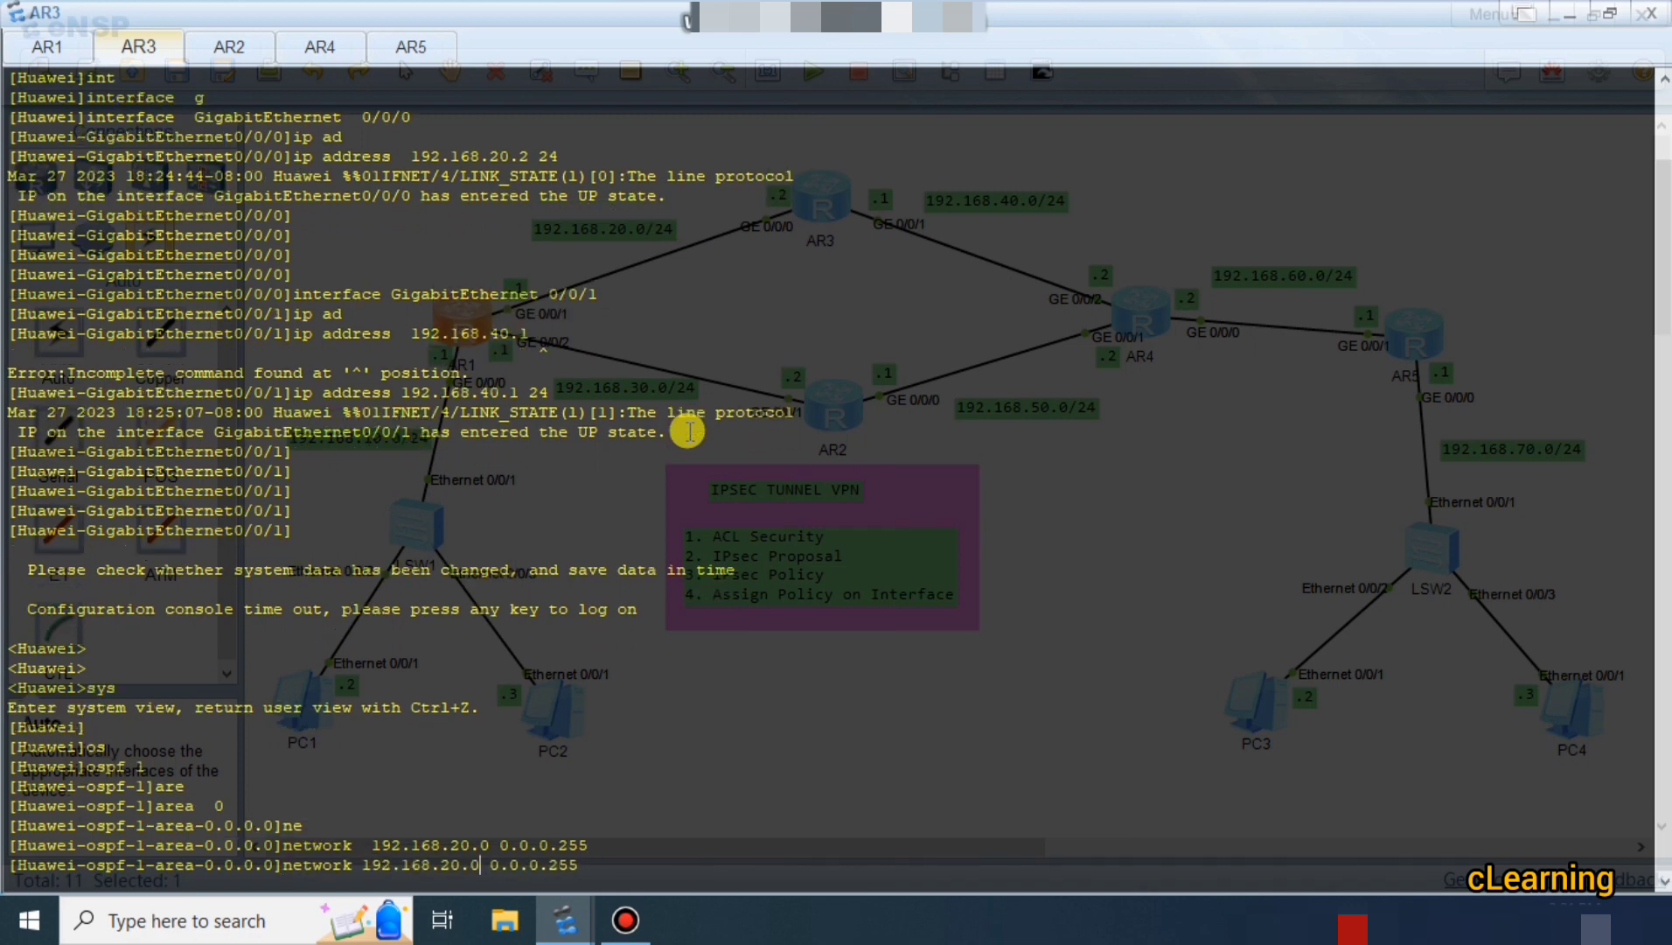
pyautogui.press('BackSpace')
pyautogui.write('3')
pyautogui.press('BackSpace')
pyautogui.write('4')
pyautogui.press('Return')
pyautogui.press('Return')
pyautogui.press('Return')
pyautogui.press('Return')
pyautogui.press('Return')
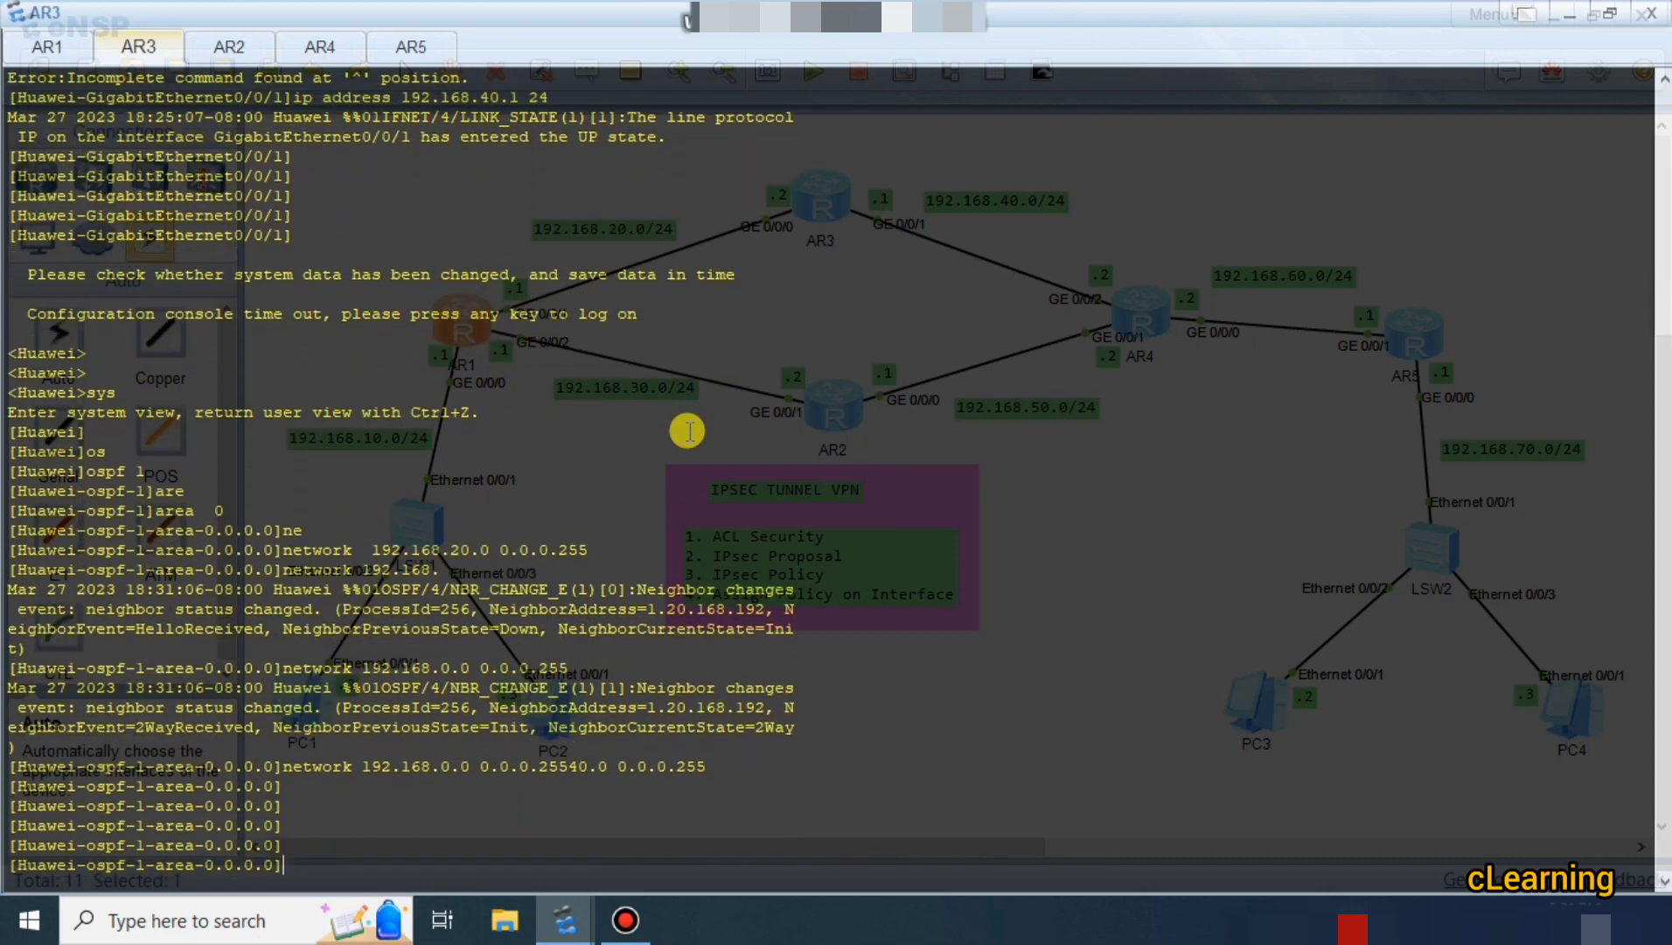
pyautogui.press('Up')
pyautogui.press('Return')
pyautogui.press('Return')
pyautogui.press('Return')
pyautogui.press('Return')
pyautogui.press('Return')
pyautogui.press('Return')
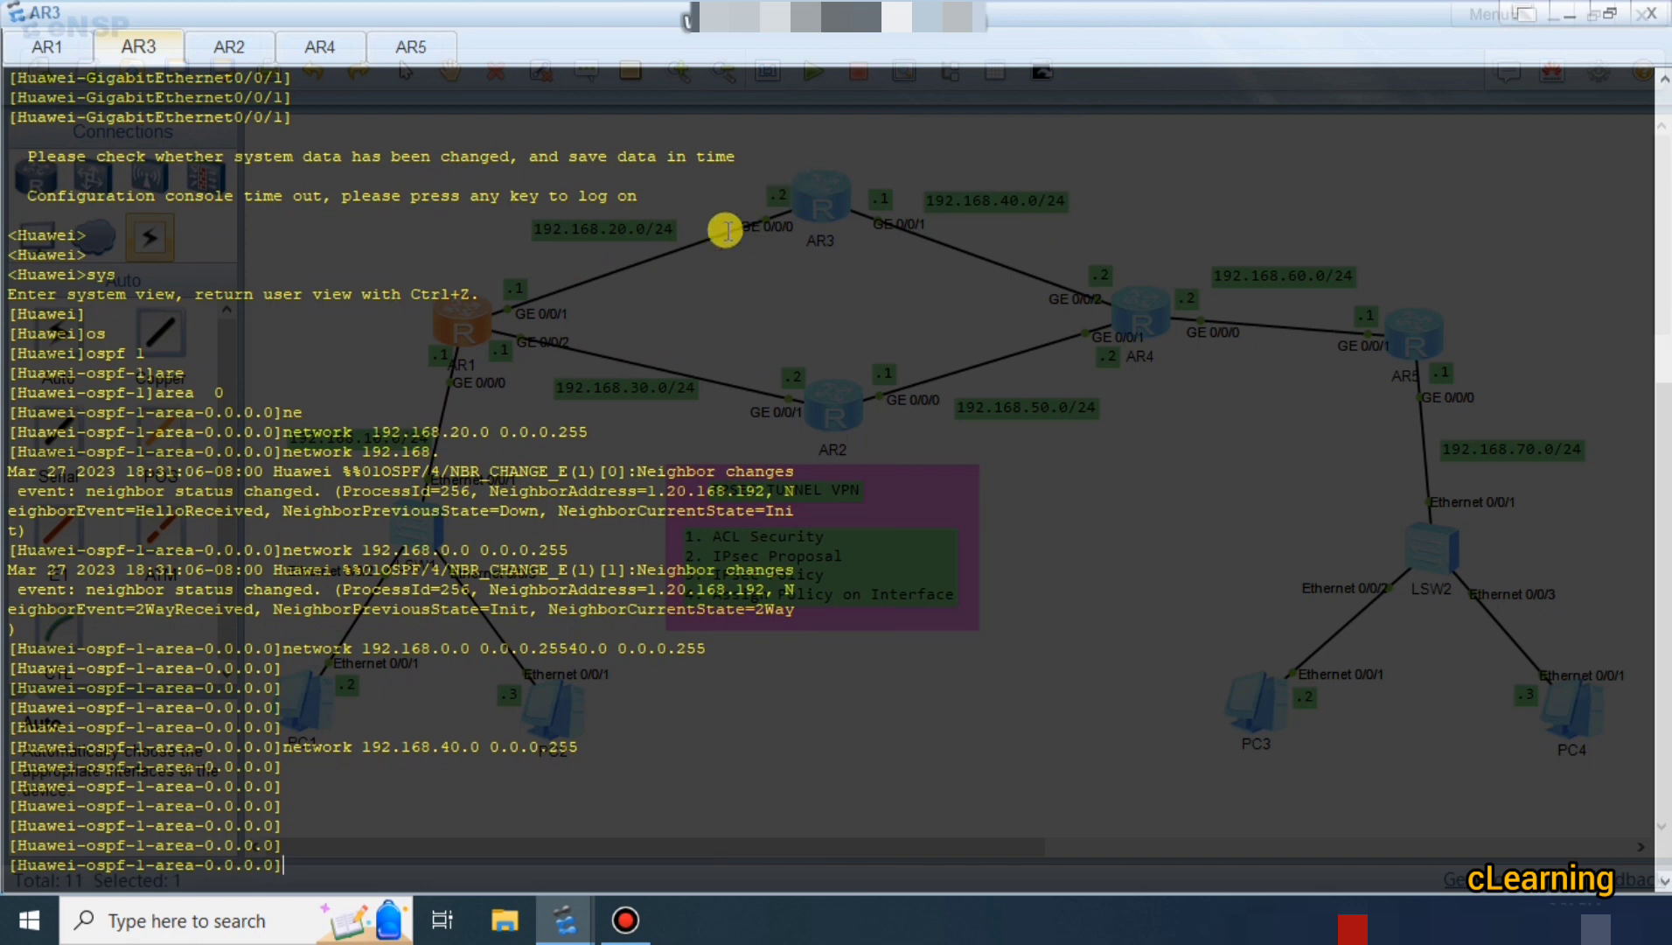
pyautogui.click(261, 49)
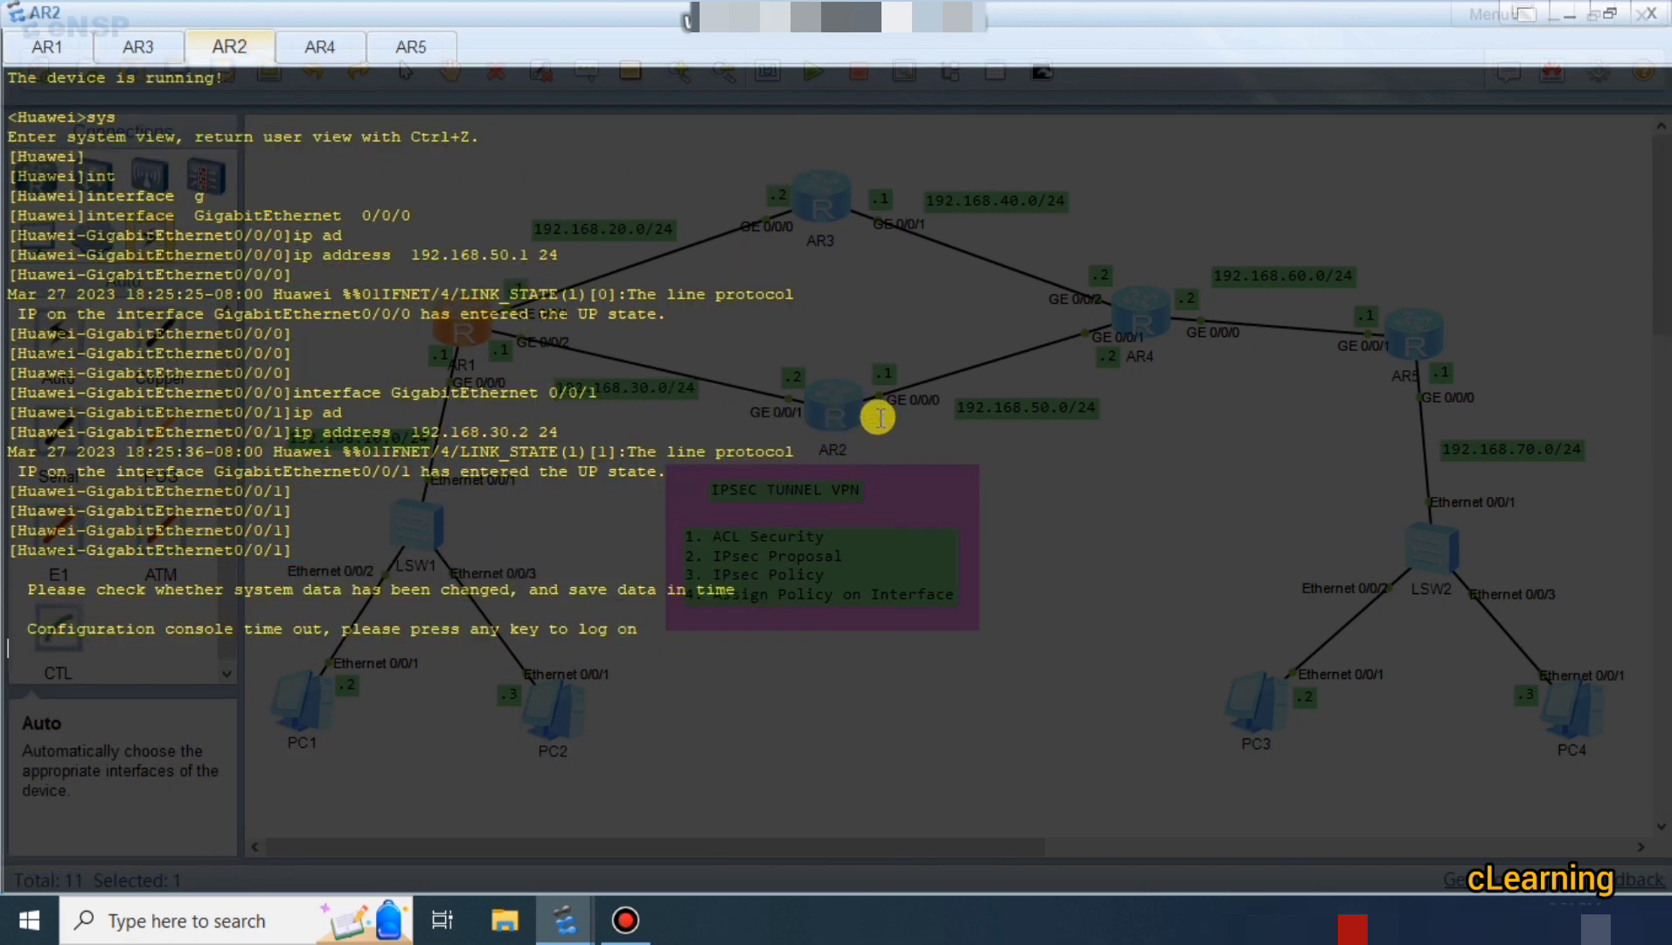
# On AR2, enter system view and start OSPF process 1 in area 0.
pyautogui.press('Return')
pyautogui.press('Return')
pyautogui.write('sys')
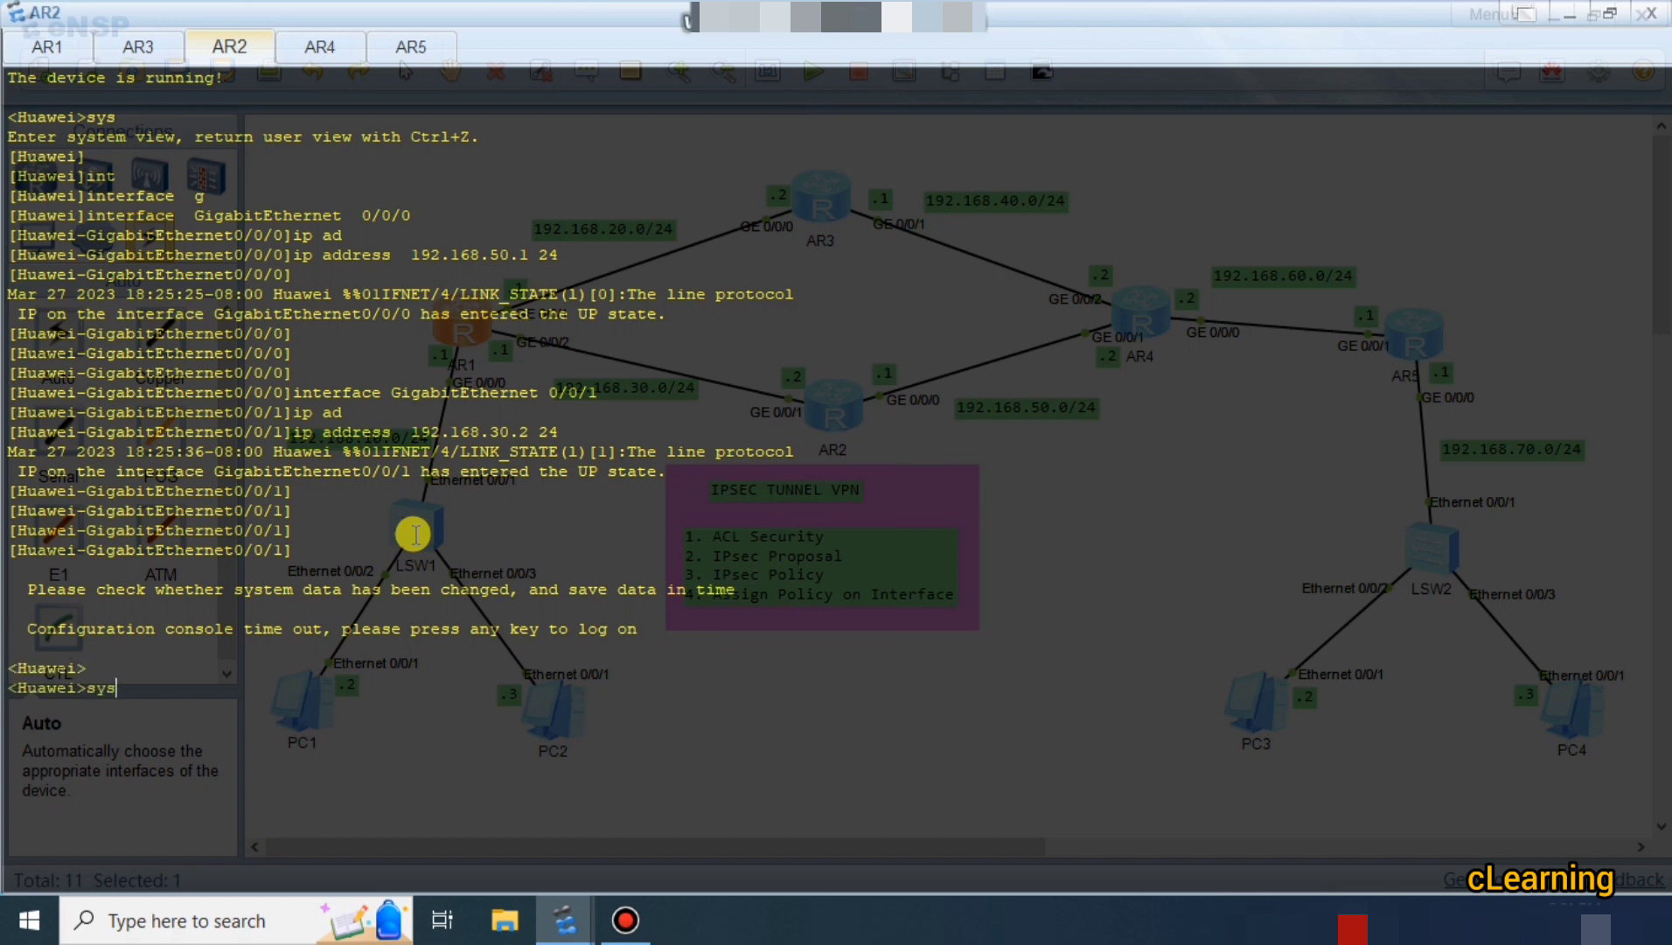
pyautogui.press('Return')
pyautogui.press('Return')
pyautogui.press('Return')
pyautogui.write('int')
pyautogui.press('Tab')
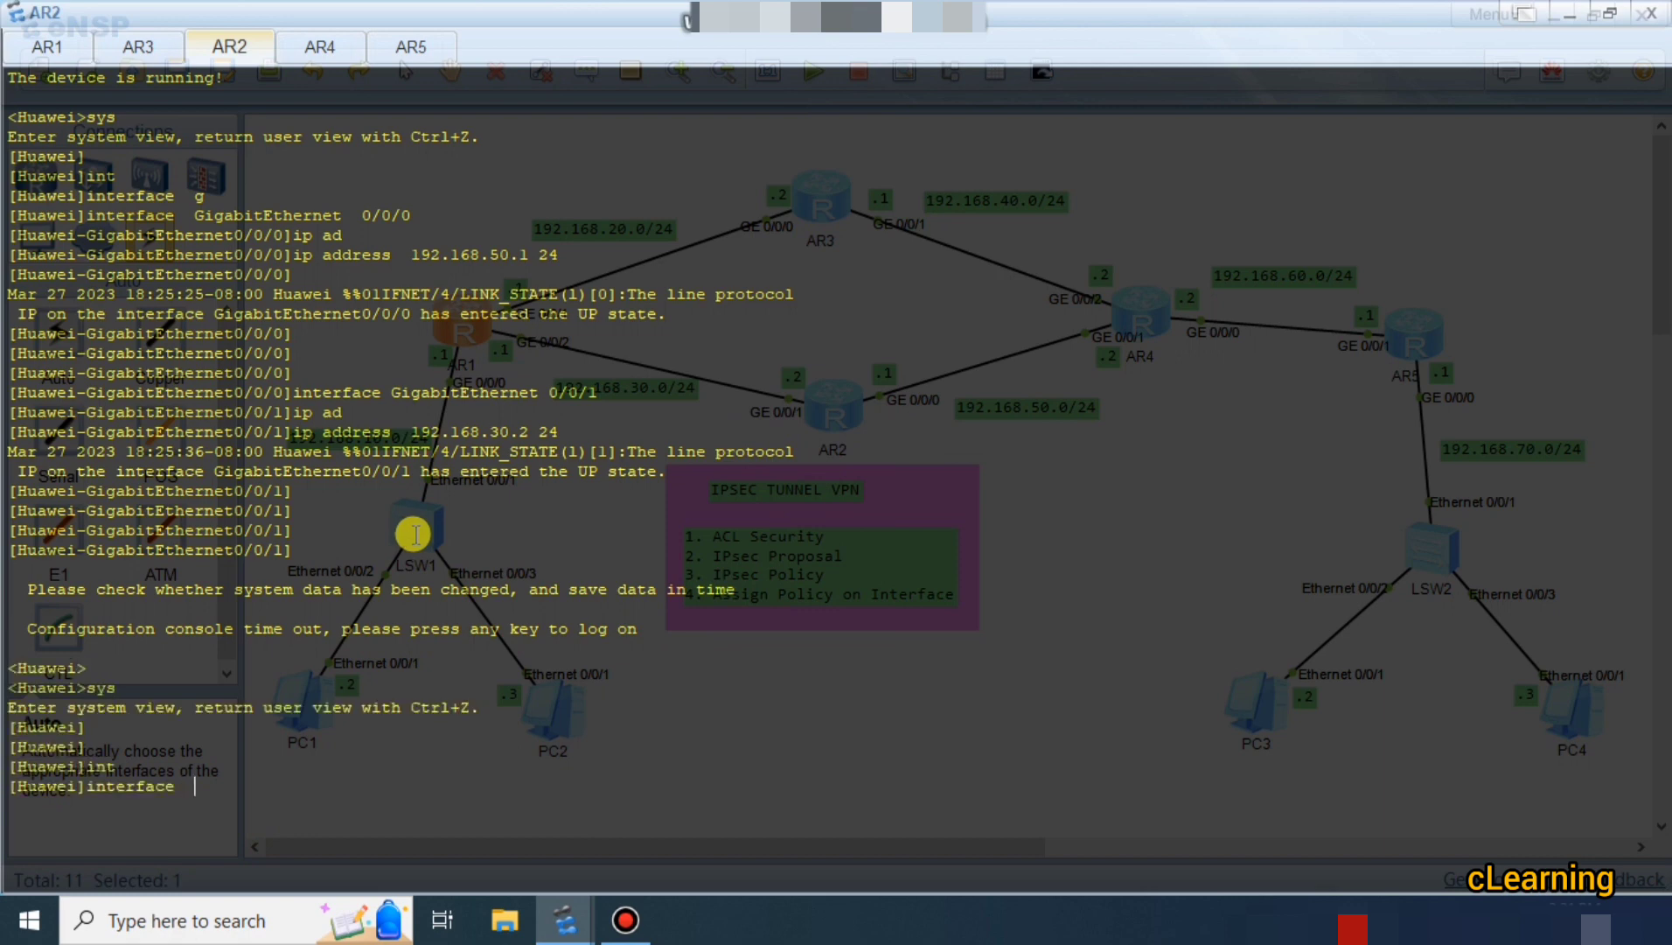
pyautogui.press('BackSpace')
pyautogui.press('BackSpace')
pyautogui.press('BackSpace')
pyautogui.press('BackSpace')
pyautogui.press('BackSpace')
pyautogui.press('BackSpace')
pyautogui.press('BackSpace')
pyautogui.press('BackSpace')
pyautogui.write('os')
pyautogui.press('Tab')
pyautogui.write('1')
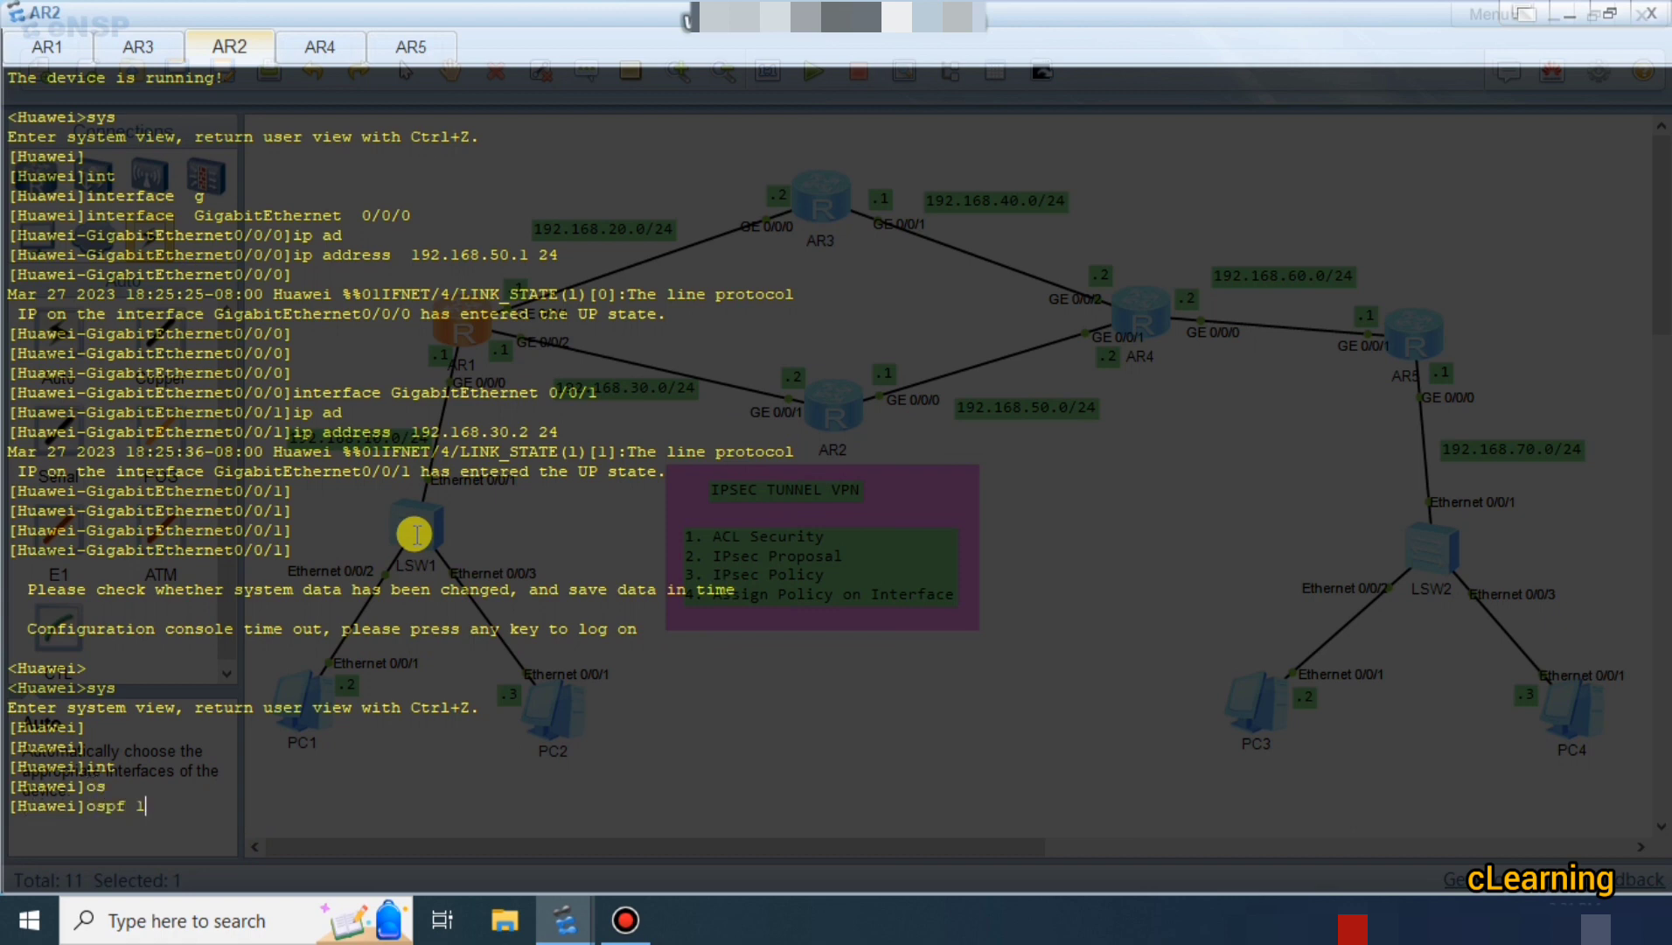
pyautogui.press('Return')
pyautogui.write('are')
pyautogui.press('Tab')
pyautogui.write('0')
pyautogui.press('Return')
# Advertise 192.168.30.0 and 192.168.50.0 with wildcard 0.0.0.255 in AR2's area 0.
pyautogui.write('ne')
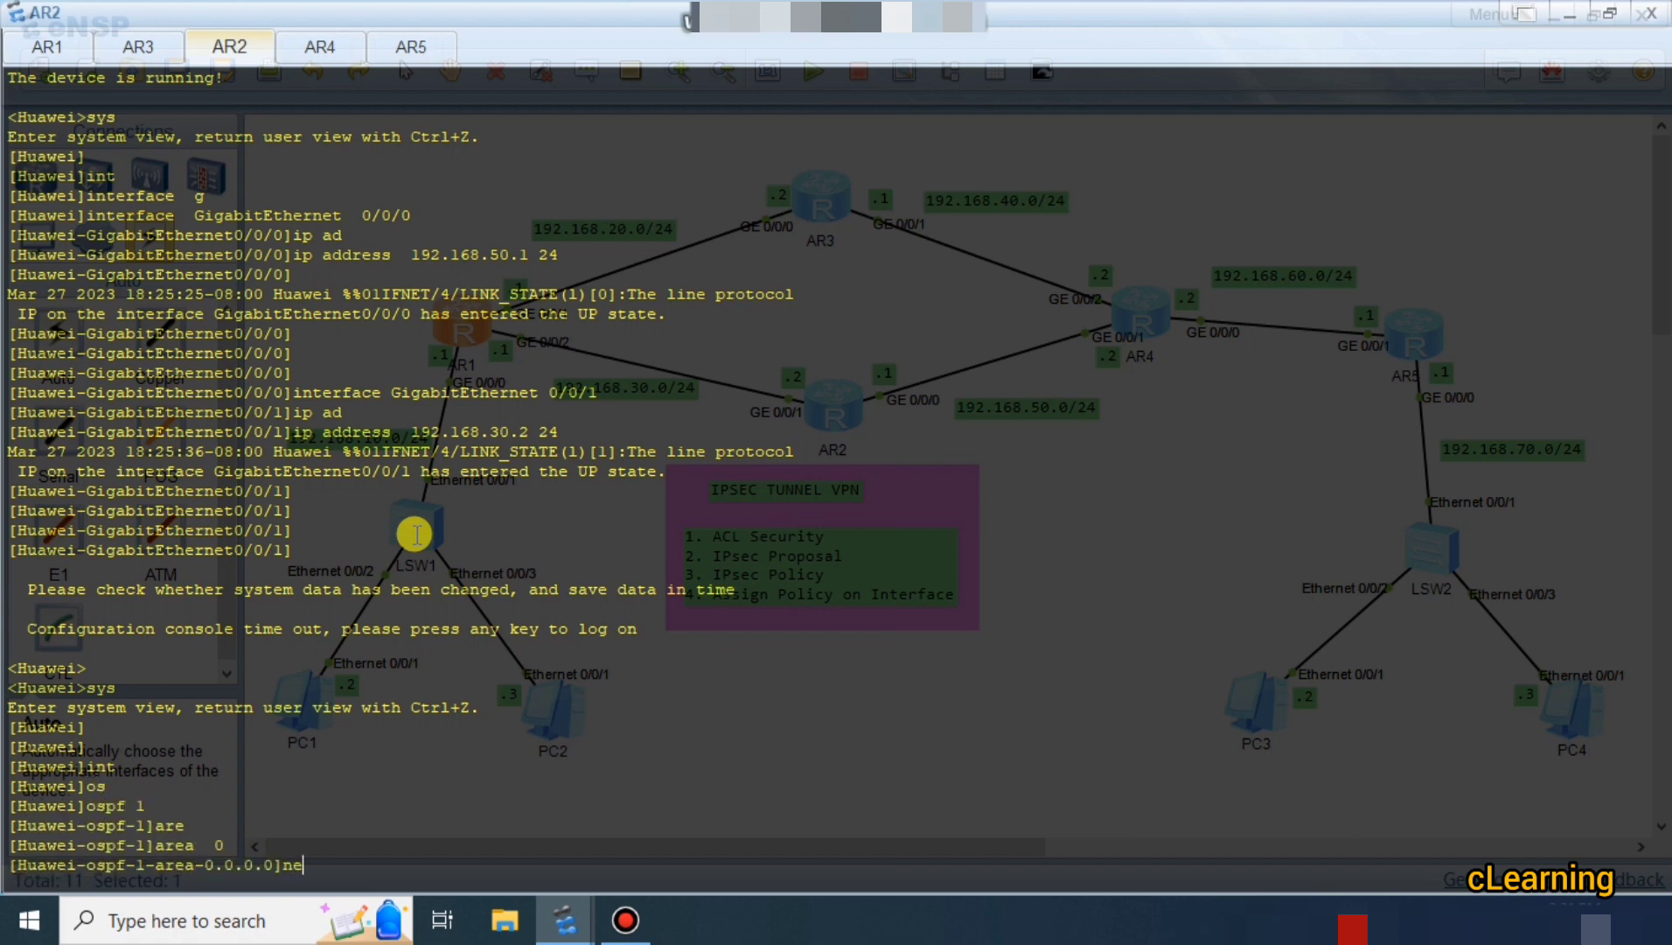
pyautogui.press('Tab')
pyautogui.write('192.1')
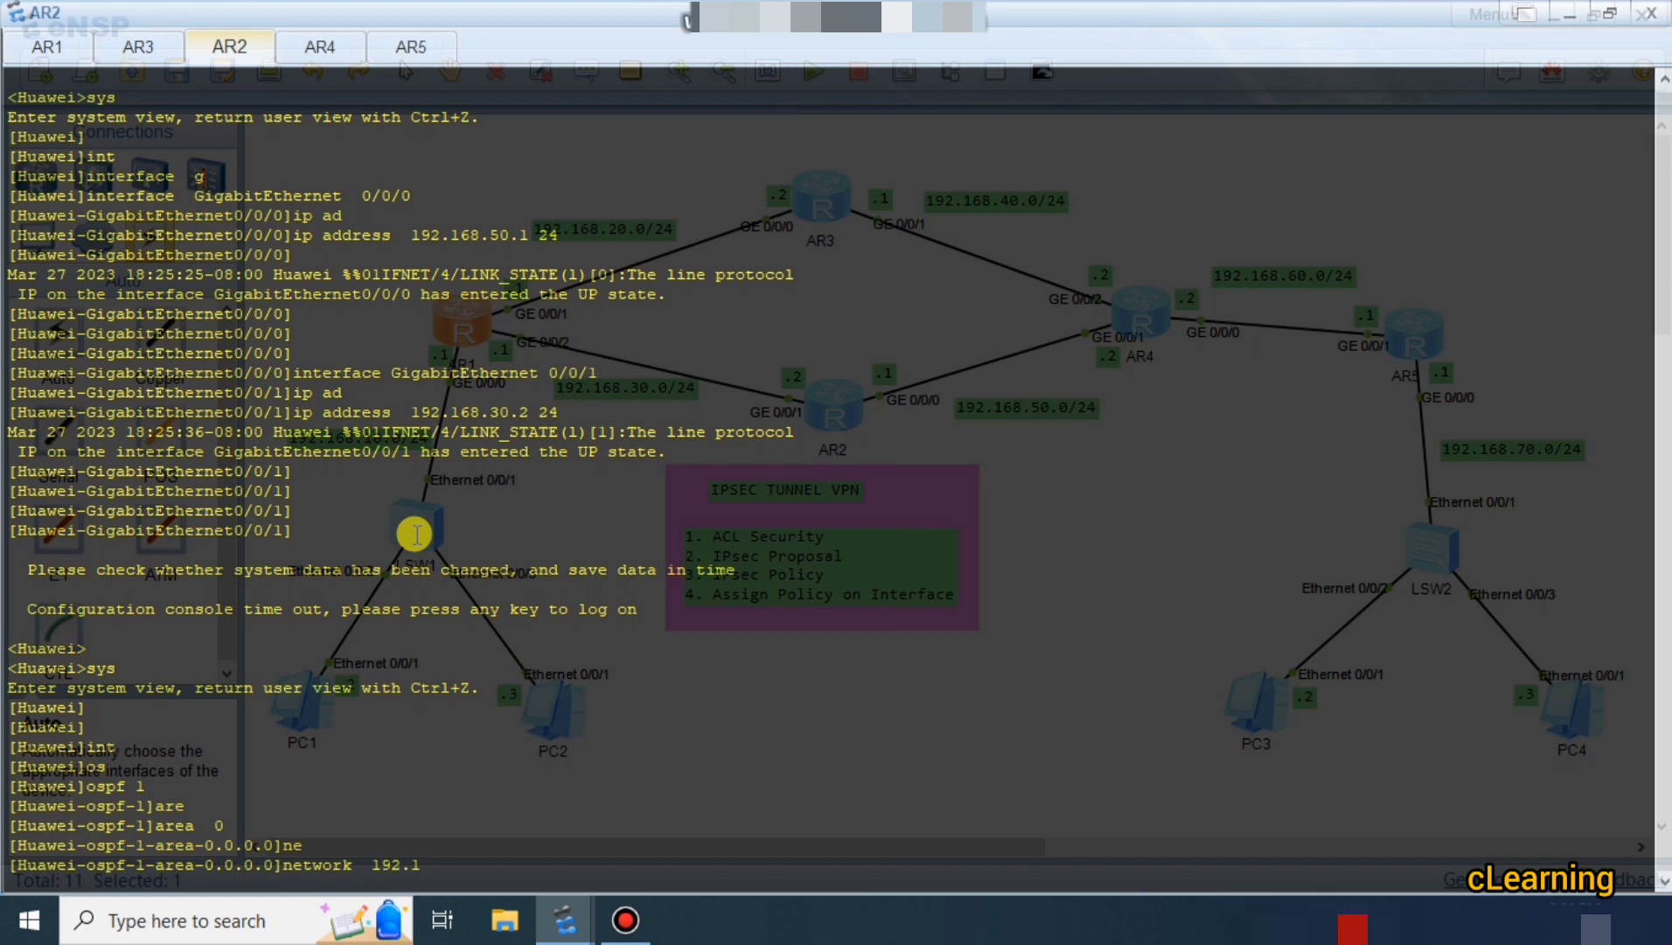
pyautogui.write('68.30.0 0.0.0.255')
pyautogui.press('Return')
pyautogui.press('Up')
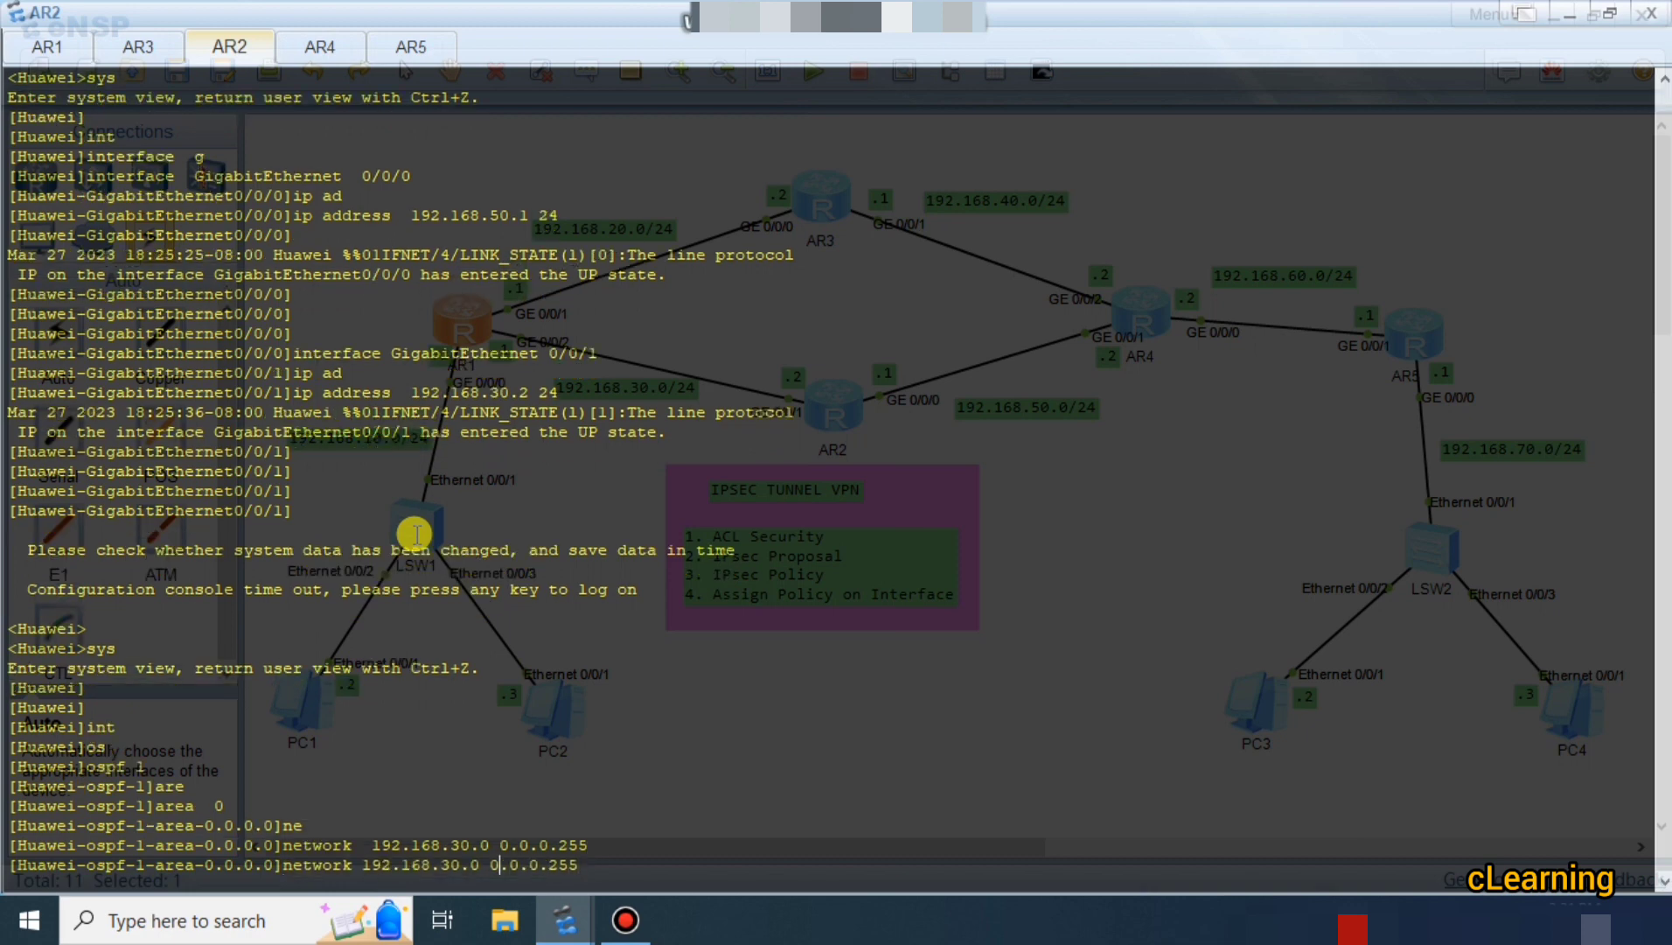
pyautogui.press('BackSpace')
pyautogui.write('5')
pyautogui.press('Return')
pyautogui.press('Return')
pyautogui.press('Return')
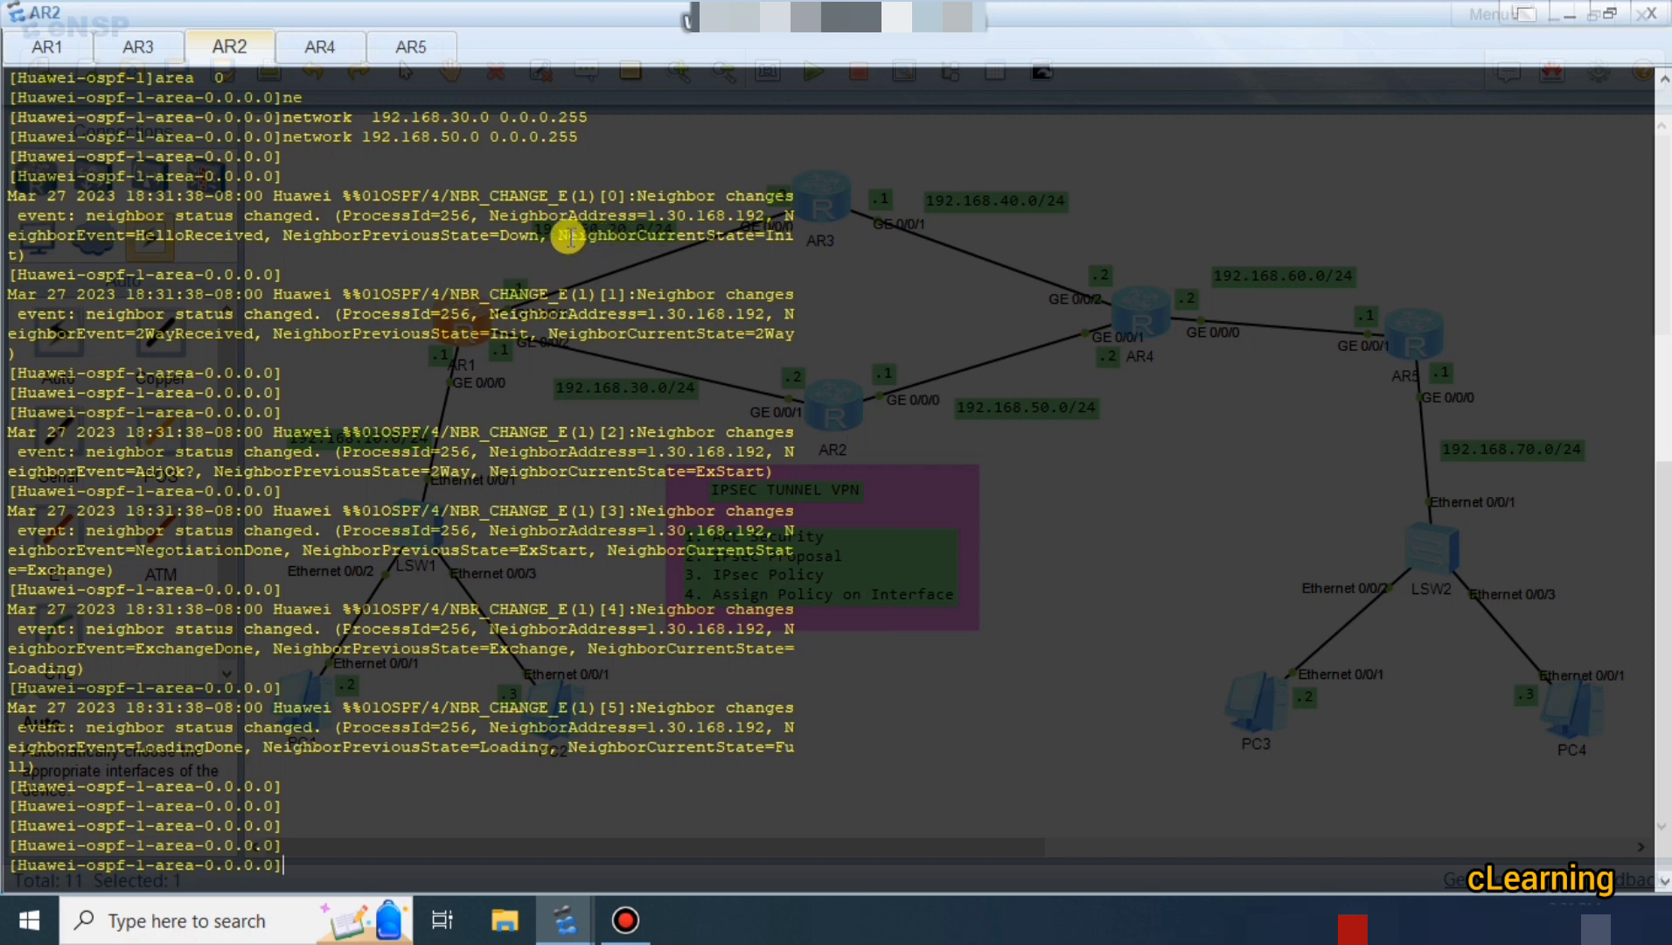
# Highlight AR2's neighbor state log entries: Init, 2Way, ExStart, Exchange, Loading and Full.
pyautogui.moveTo(568, 236); pyautogui.dragTo(668, 234)
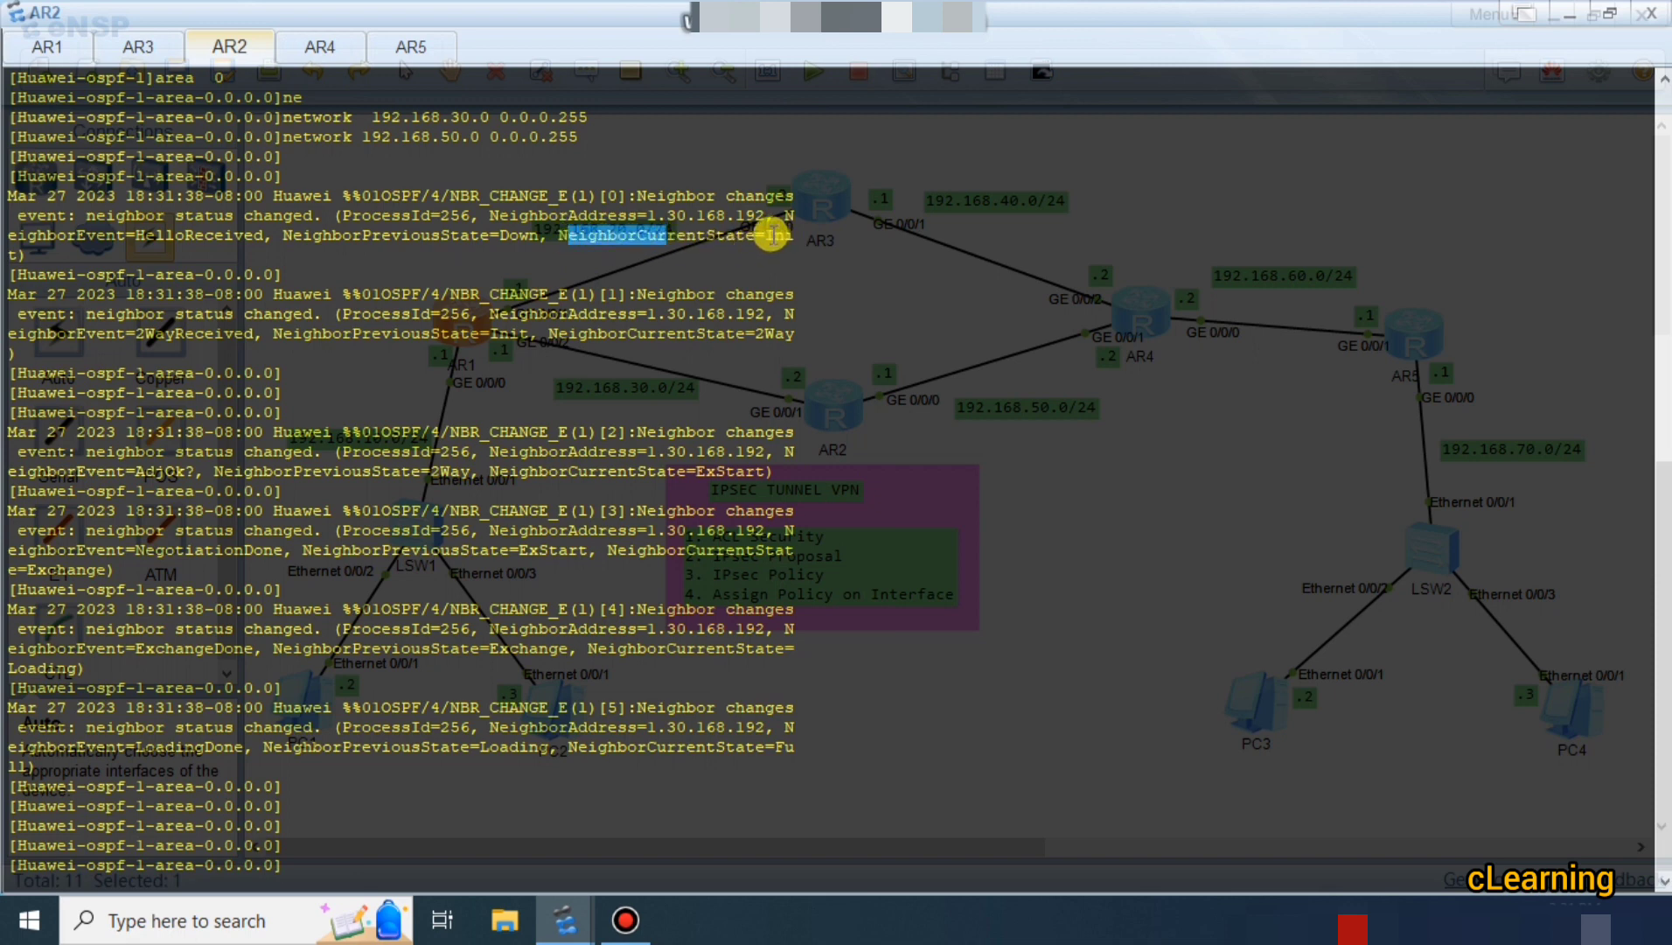
pyautogui.moveTo(773, 234); pyautogui.dragTo(795, 236)
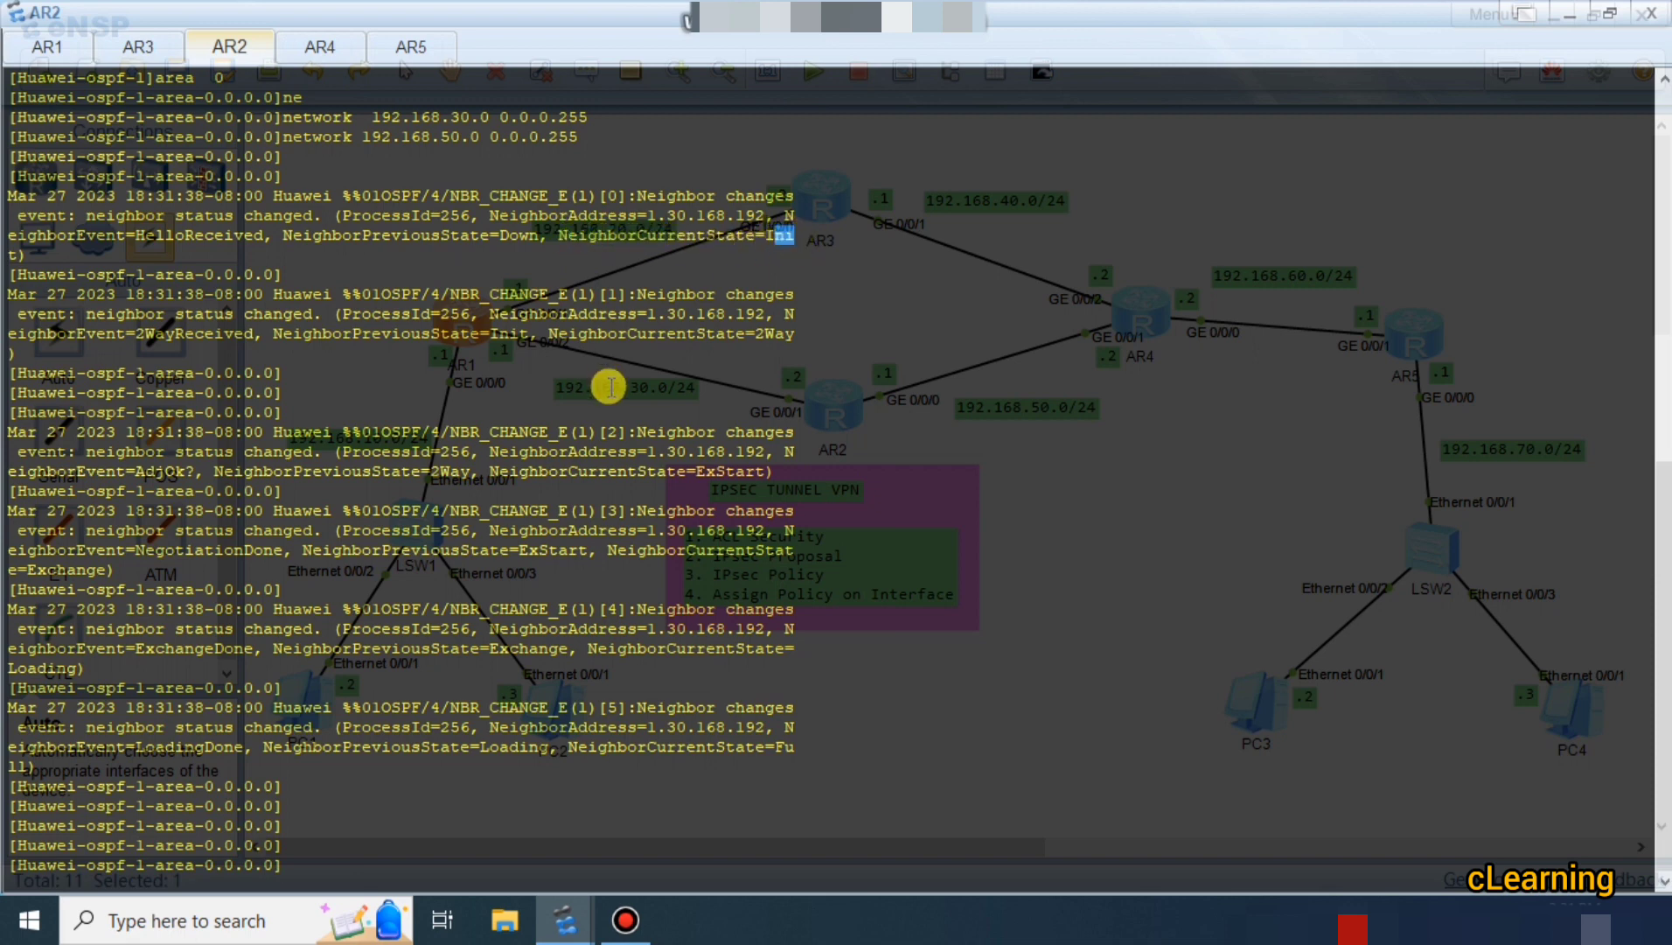
pyautogui.moveTo(757, 333); pyautogui.dragTo(810, 332)
pyautogui.moveTo(706, 471); pyautogui.dragTo(781, 470)
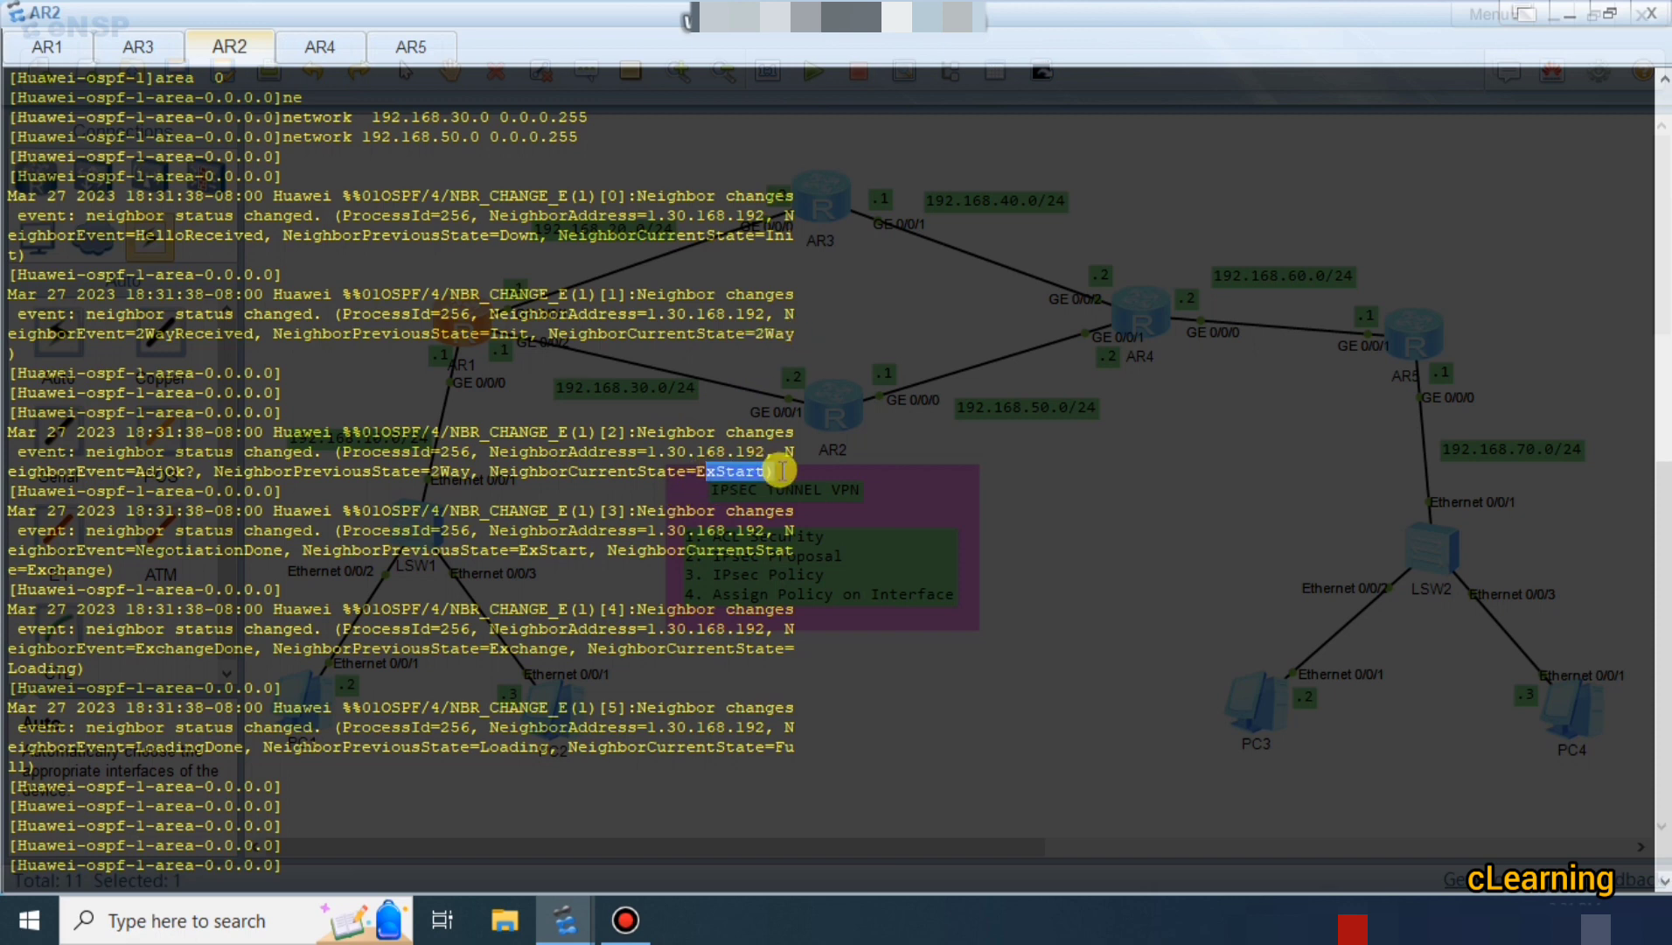
pyautogui.moveTo(615, 550); pyautogui.dragTo(794, 560)
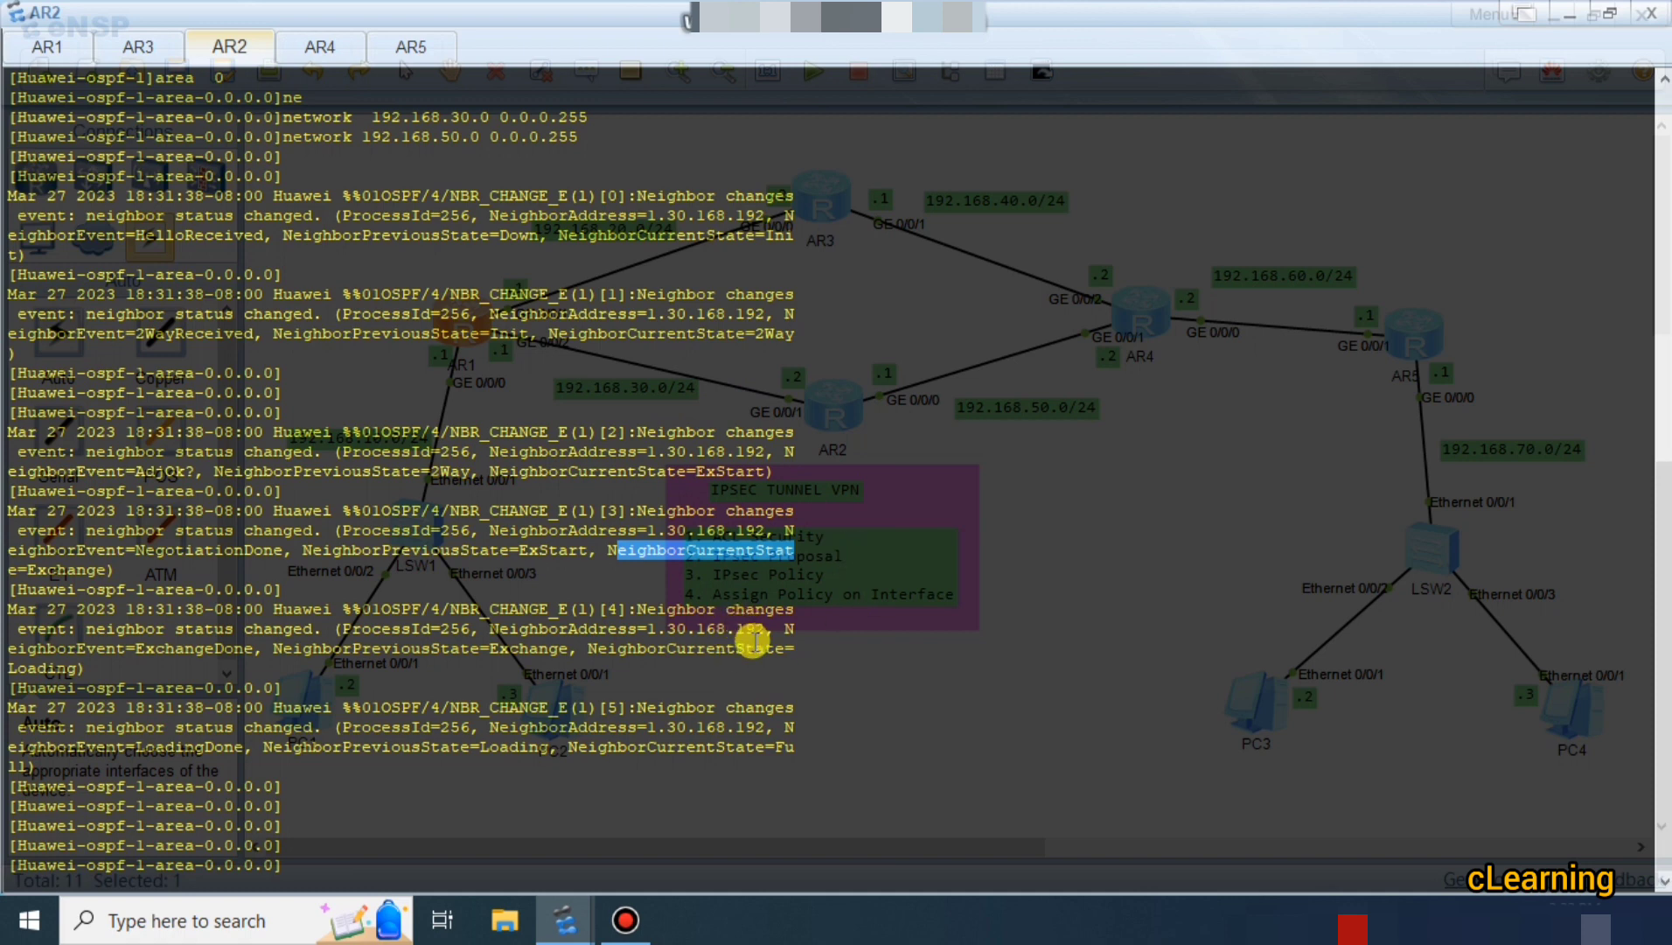
pyautogui.doubleClick(641, 651)
pyautogui.moveTo(641, 660); pyautogui.dragTo(784, 716)
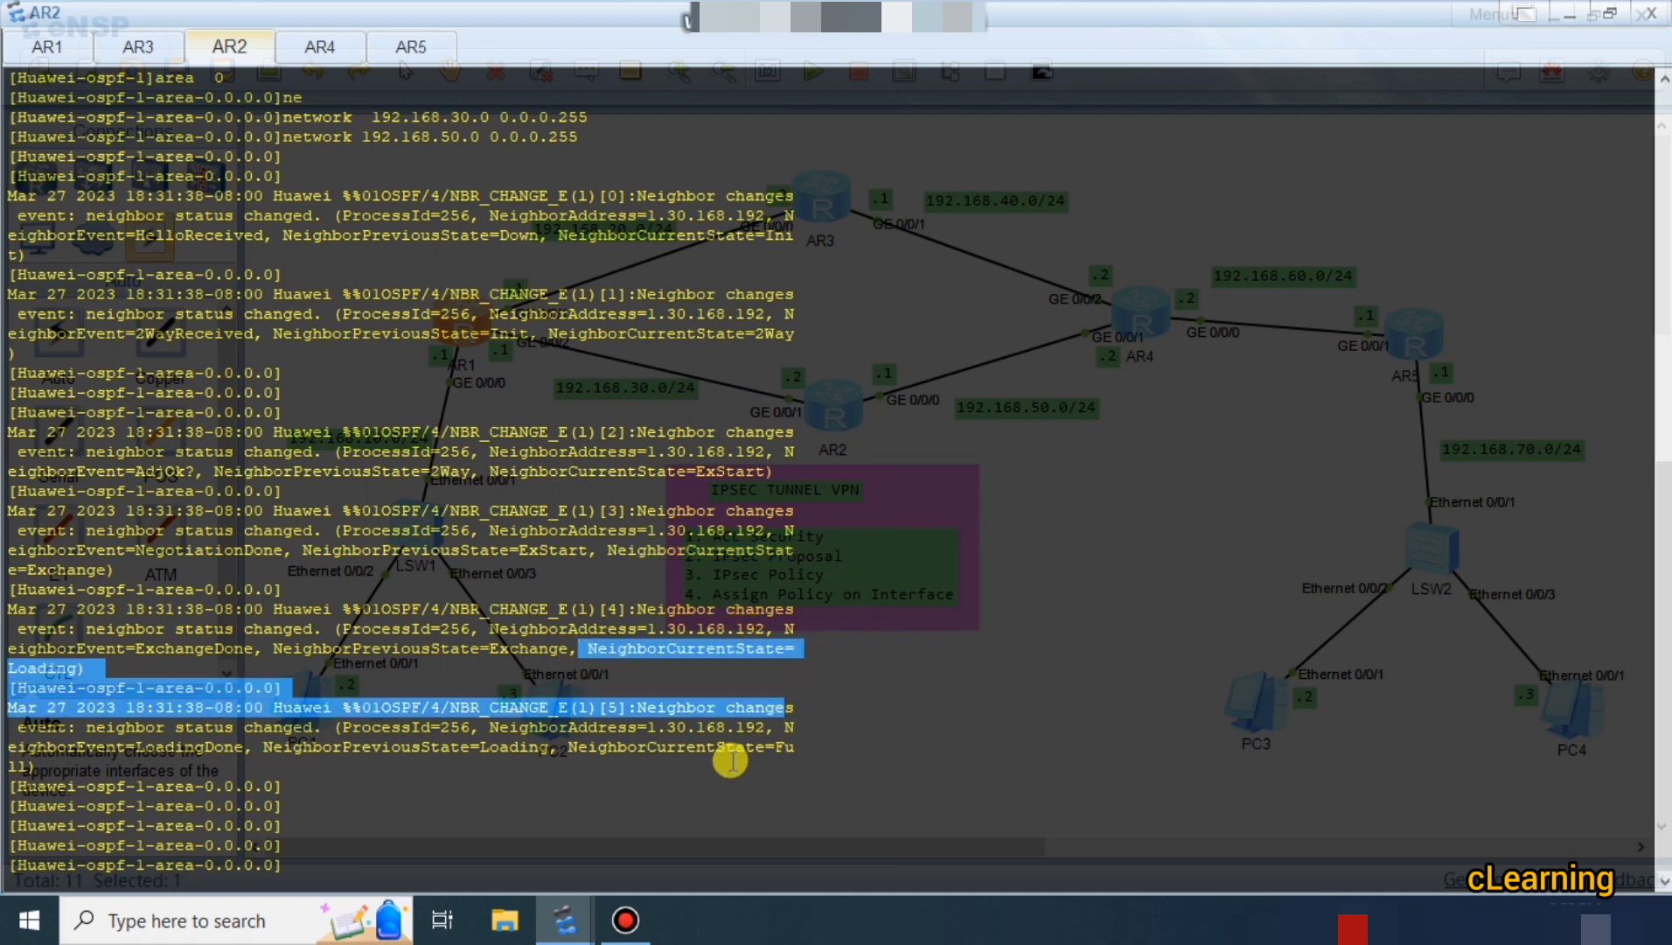
pyautogui.click(731, 761)
# Quit AR2's OSPF area view with q and switch to the AR4 console.
pyautogui.press('Return')
pyautogui.press('Return')
pyautogui.press('Return')
pyautogui.press('Return')
pyautogui.press('Return')
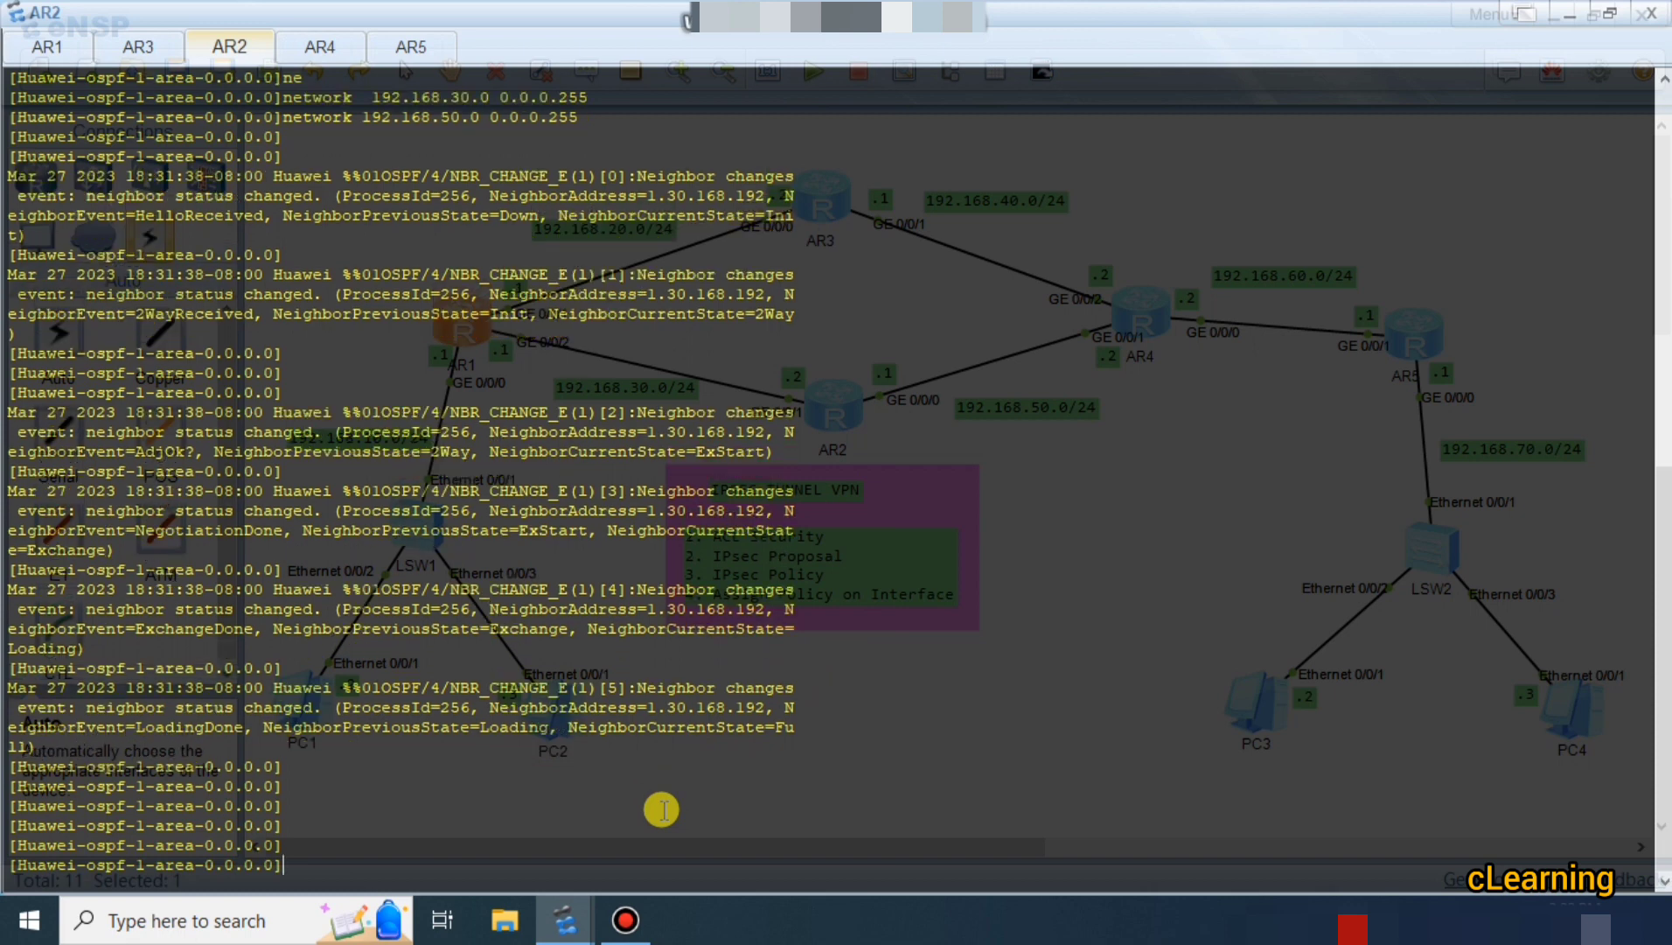
pyautogui.write('q')
pyautogui.press('Return')
pyautogui.press('Return')
pyautogui.press('Return')
pyautogui.press('Return')
pyautogui.press('Return')
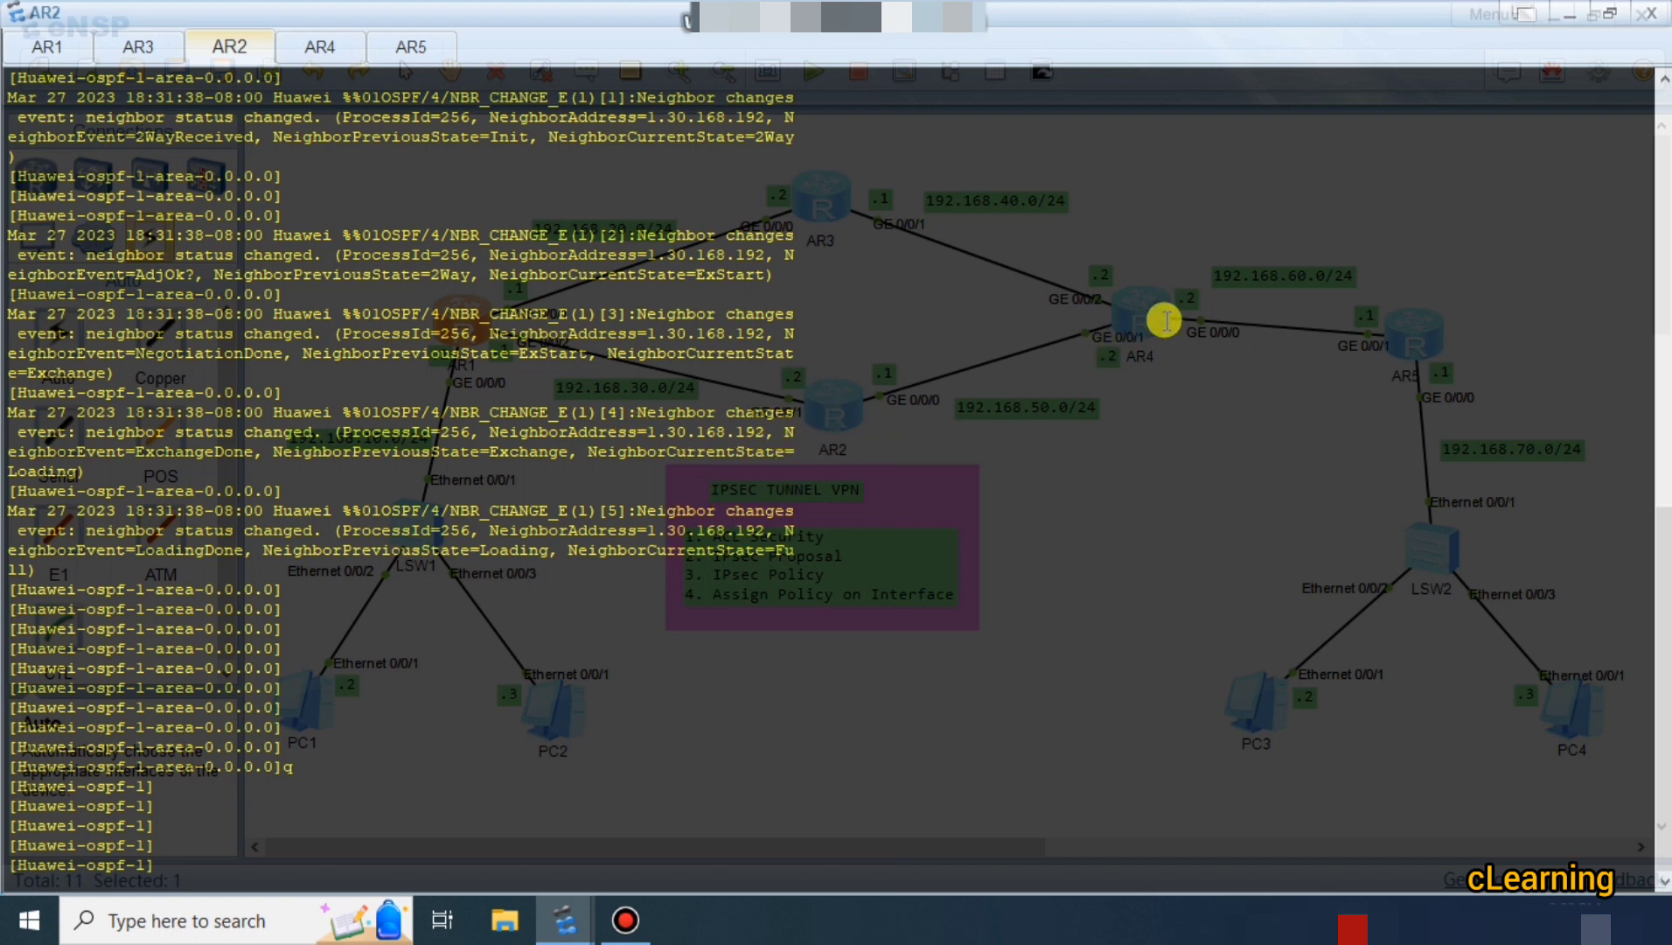
pyautogui.click(321, 48)
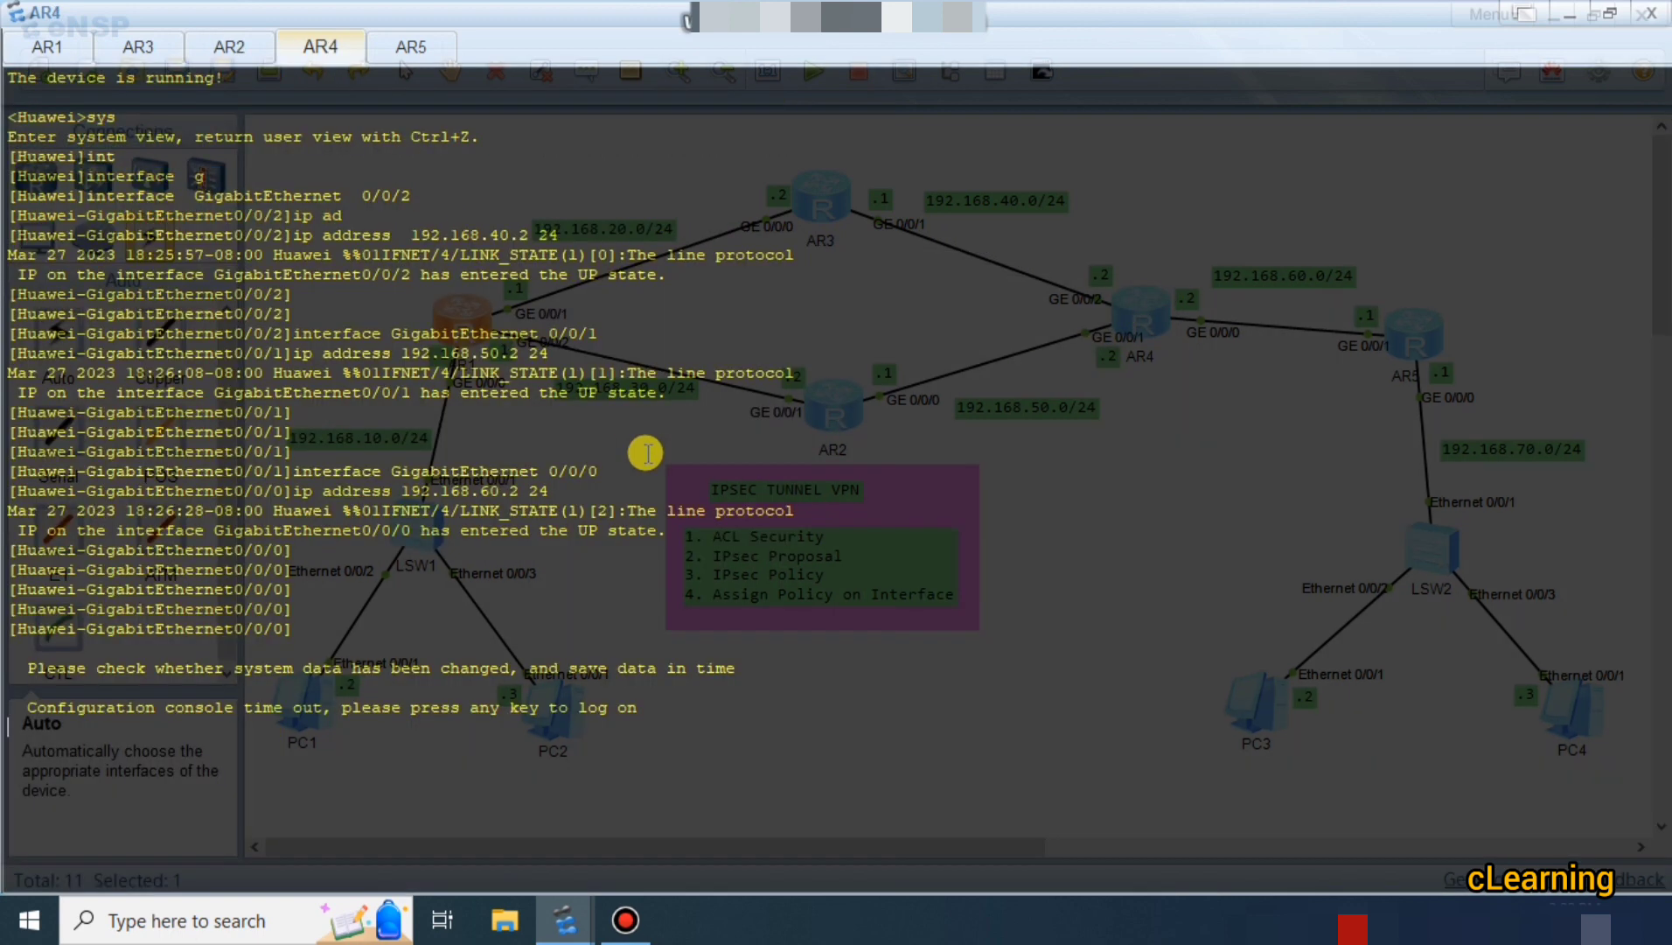
# On AR4, start OSPF process 1, enter area 0, and advertise 192.168.40.0 0.0.0.255.
pyautogui.press('Return')
pyautogui.press('Return')
pyautogui.press('Return')
pyautogui.write('sts')
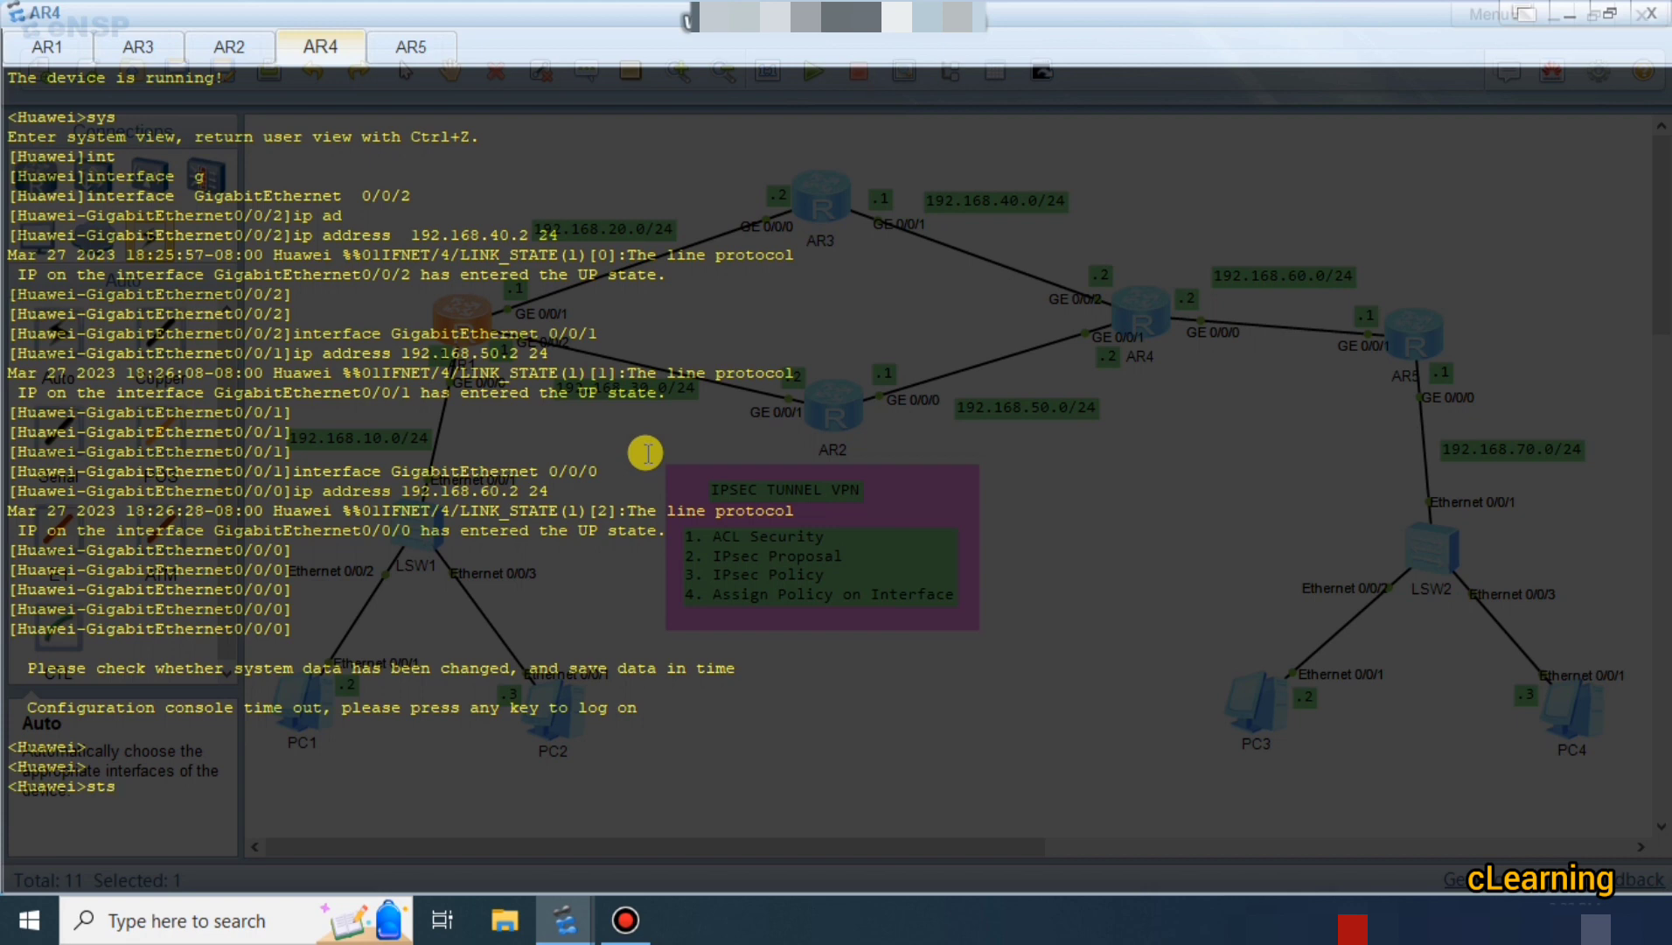
pyautogui.press('Return')
pyautogui.press('Return')
pyautogui.write('s')
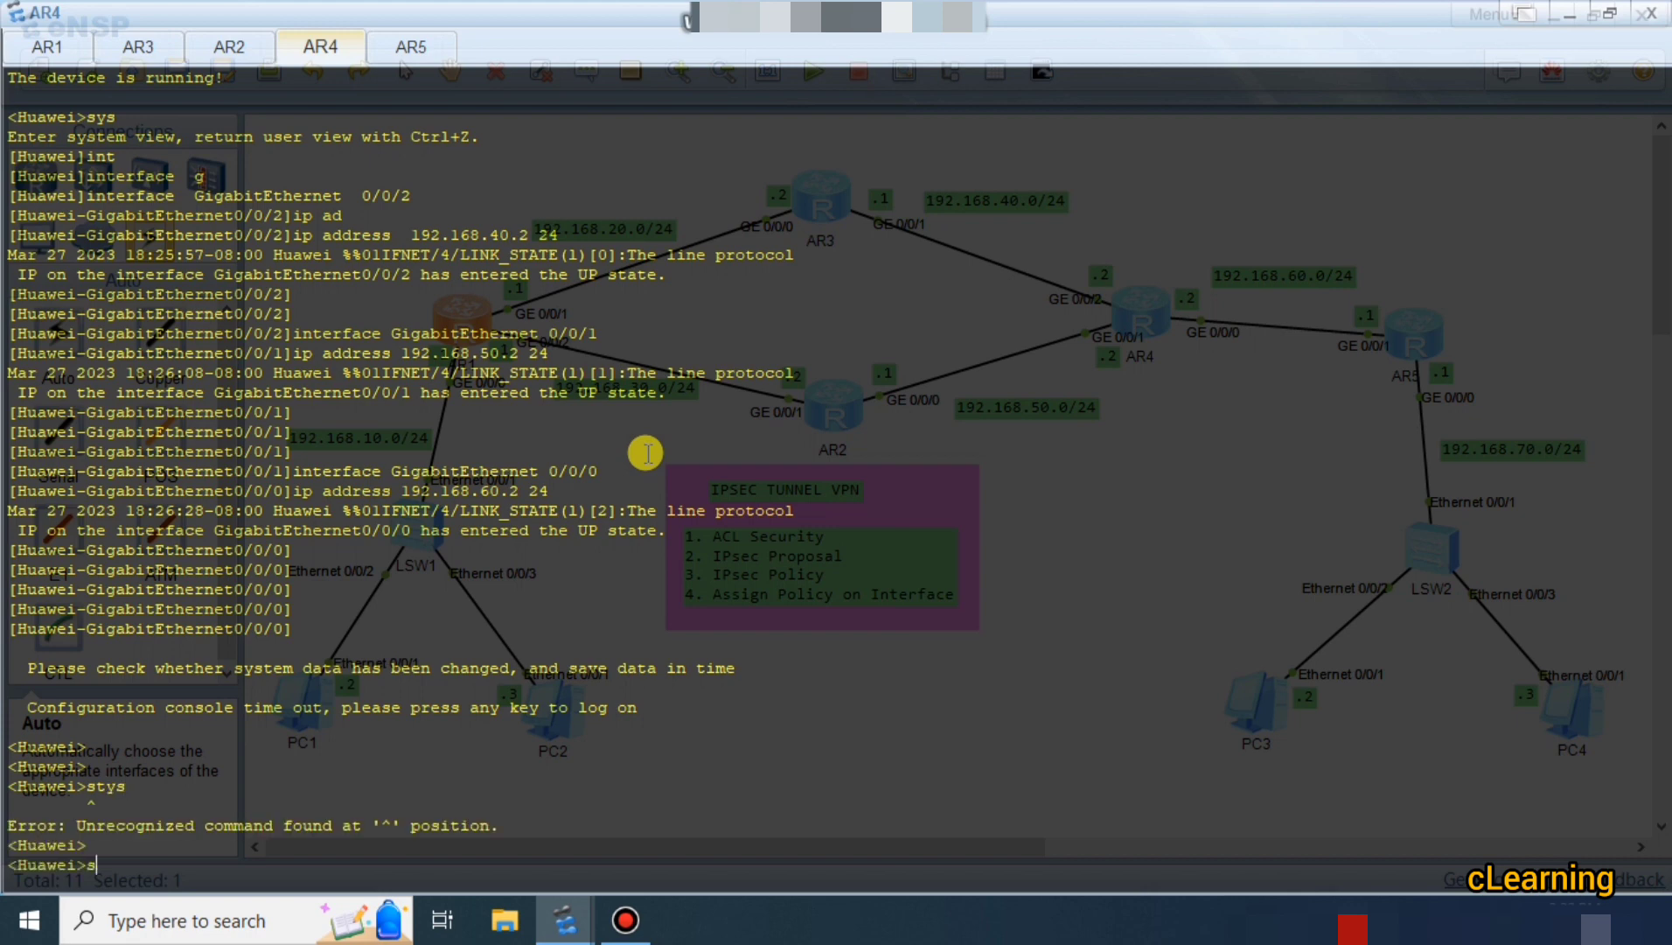
pyautogui.write('y')
pyautogui.press('Return')
pyautogui.write('osp')
pyautogui.press('Tab')
pyautogui.write('1')
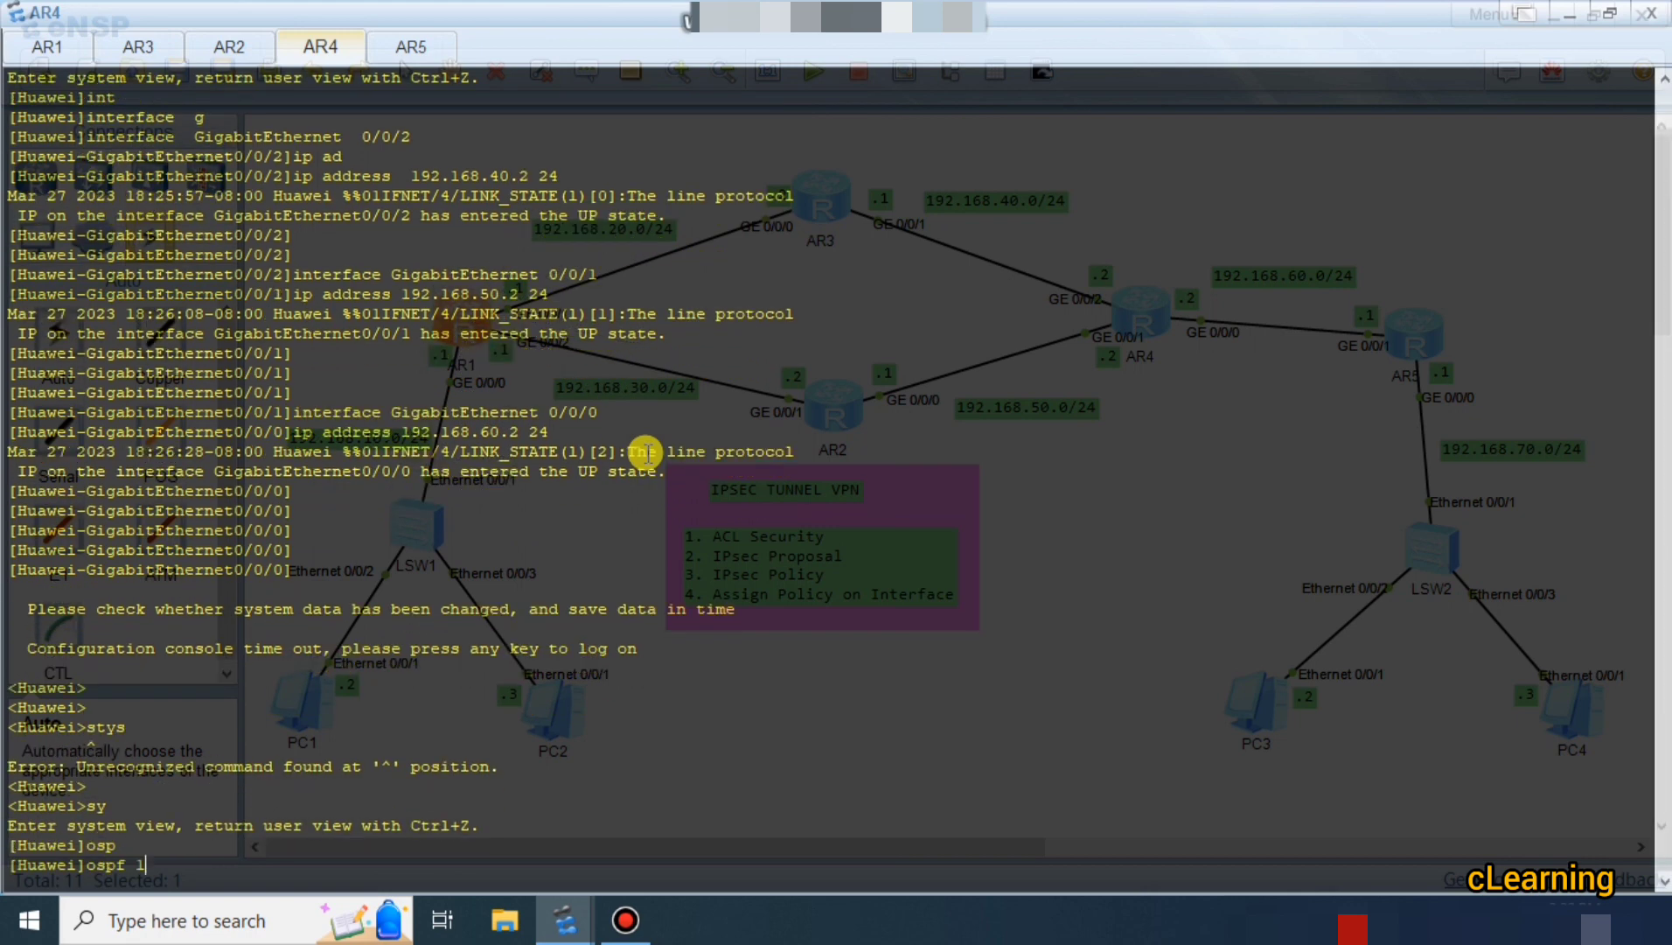
pyautogui.press('Return')
pyautogui.write('are')
pyautogui.press('Tab')
pyautogui.write('0')
pyautogui.press('Return')
pyautogui.write('n')
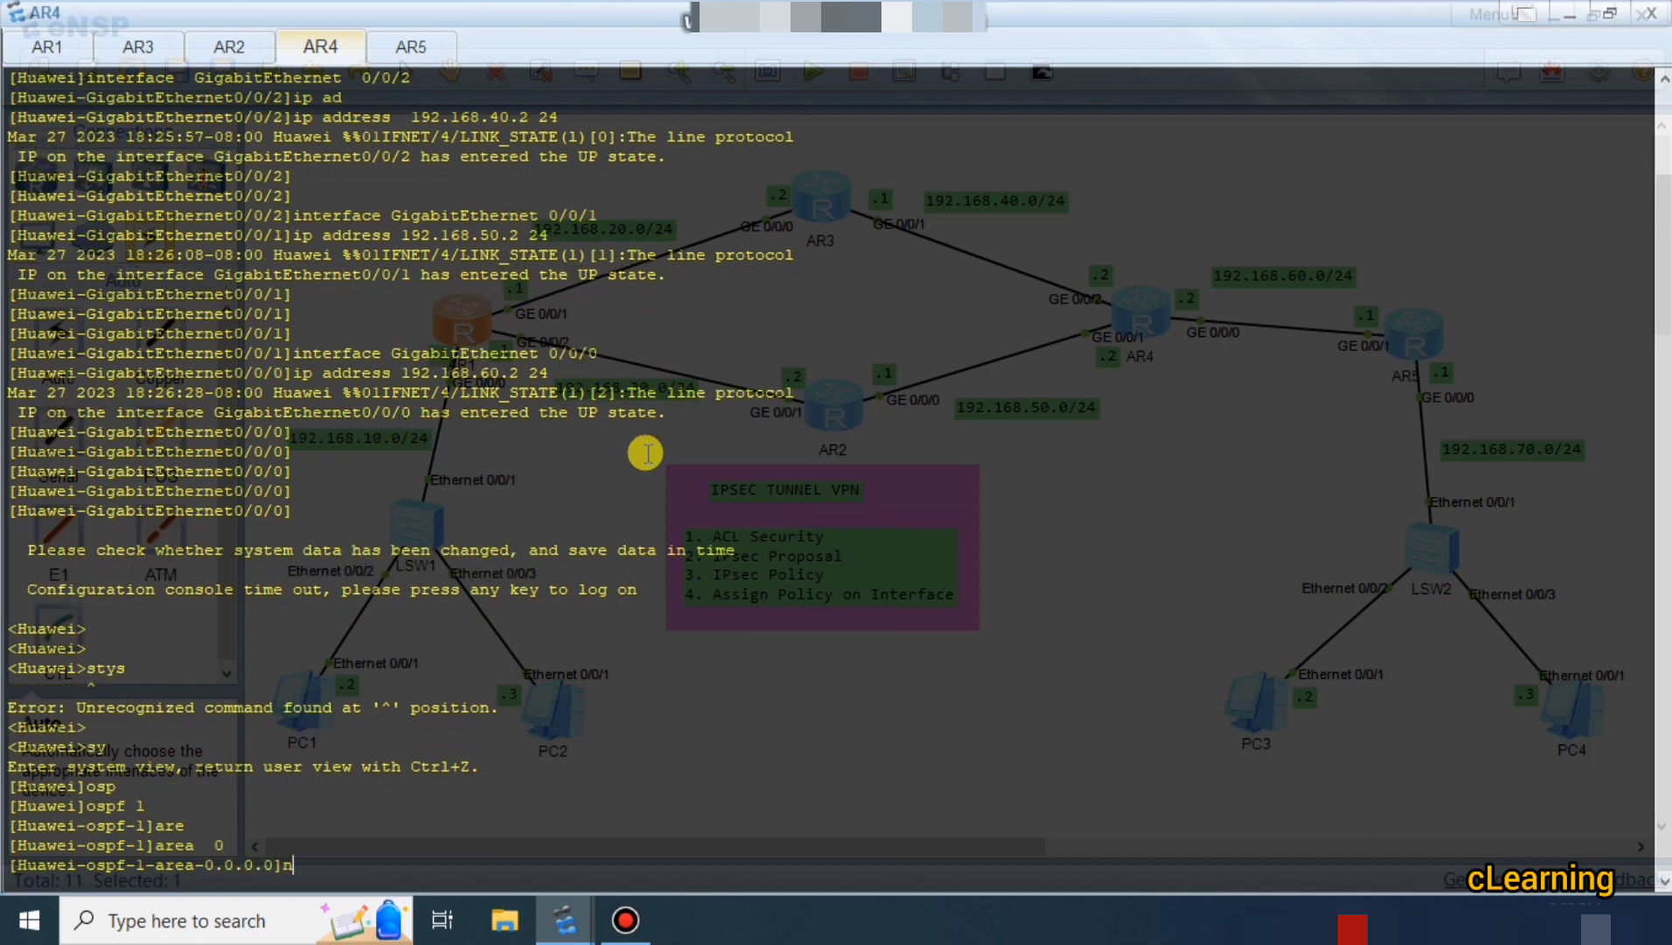
pyautogui.press('Tab')
pyautogui.write('192')
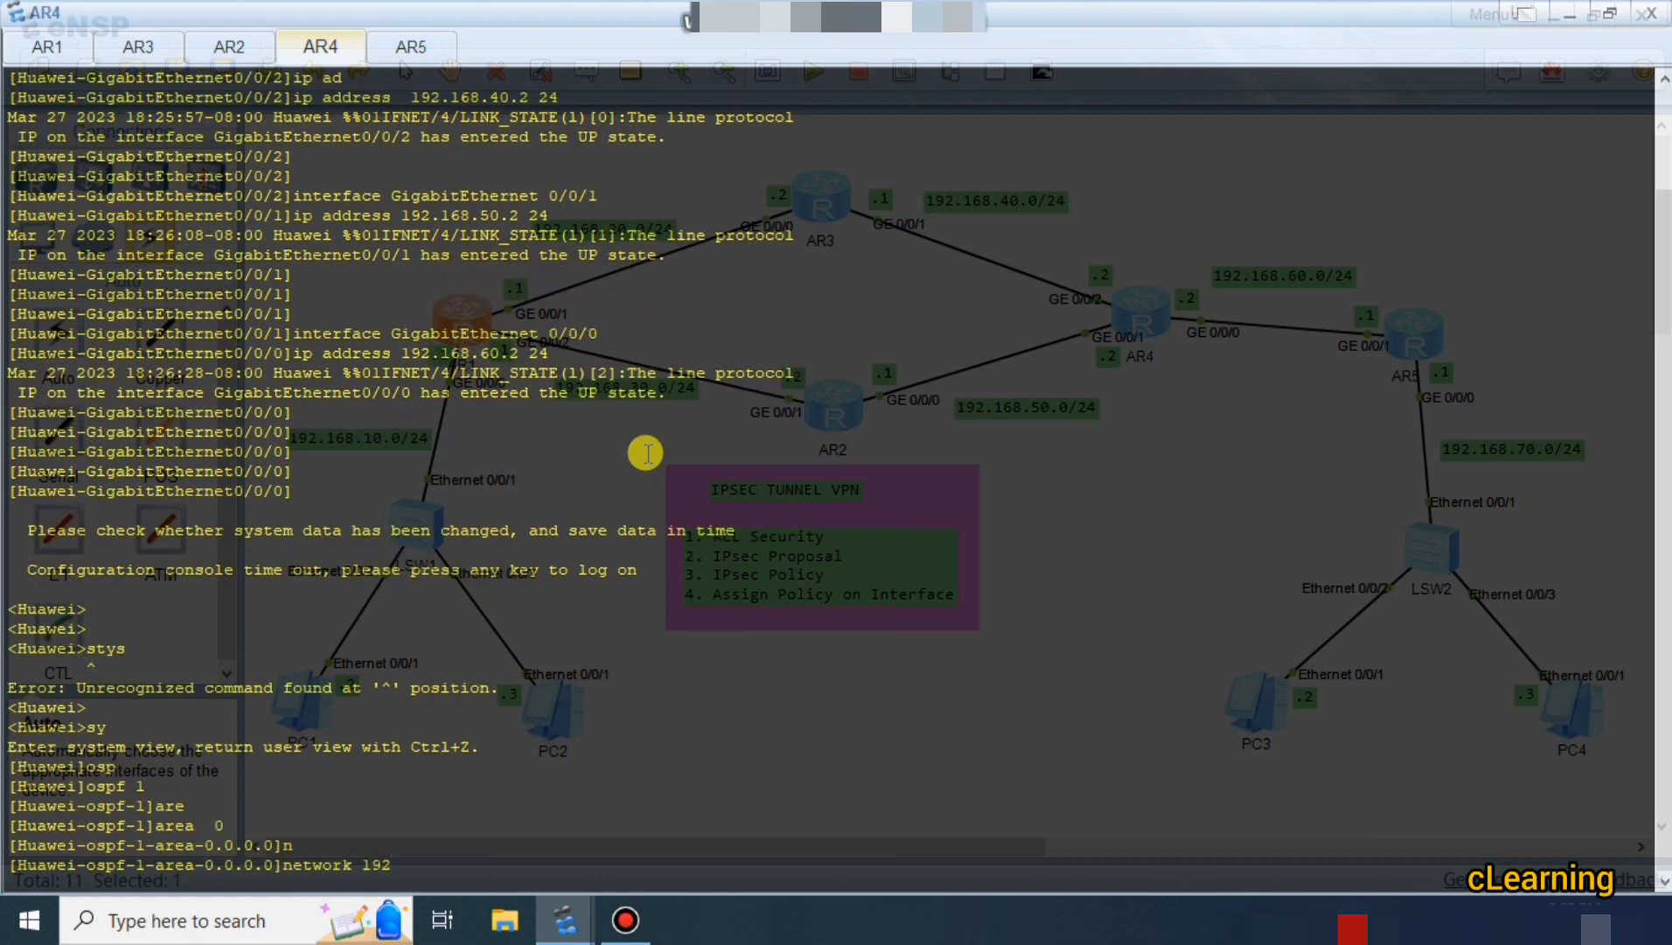
pyautogui.write('.168.40.1')
pyautogui.write(' 0.0.0.255')
pyautogui.press('Return')
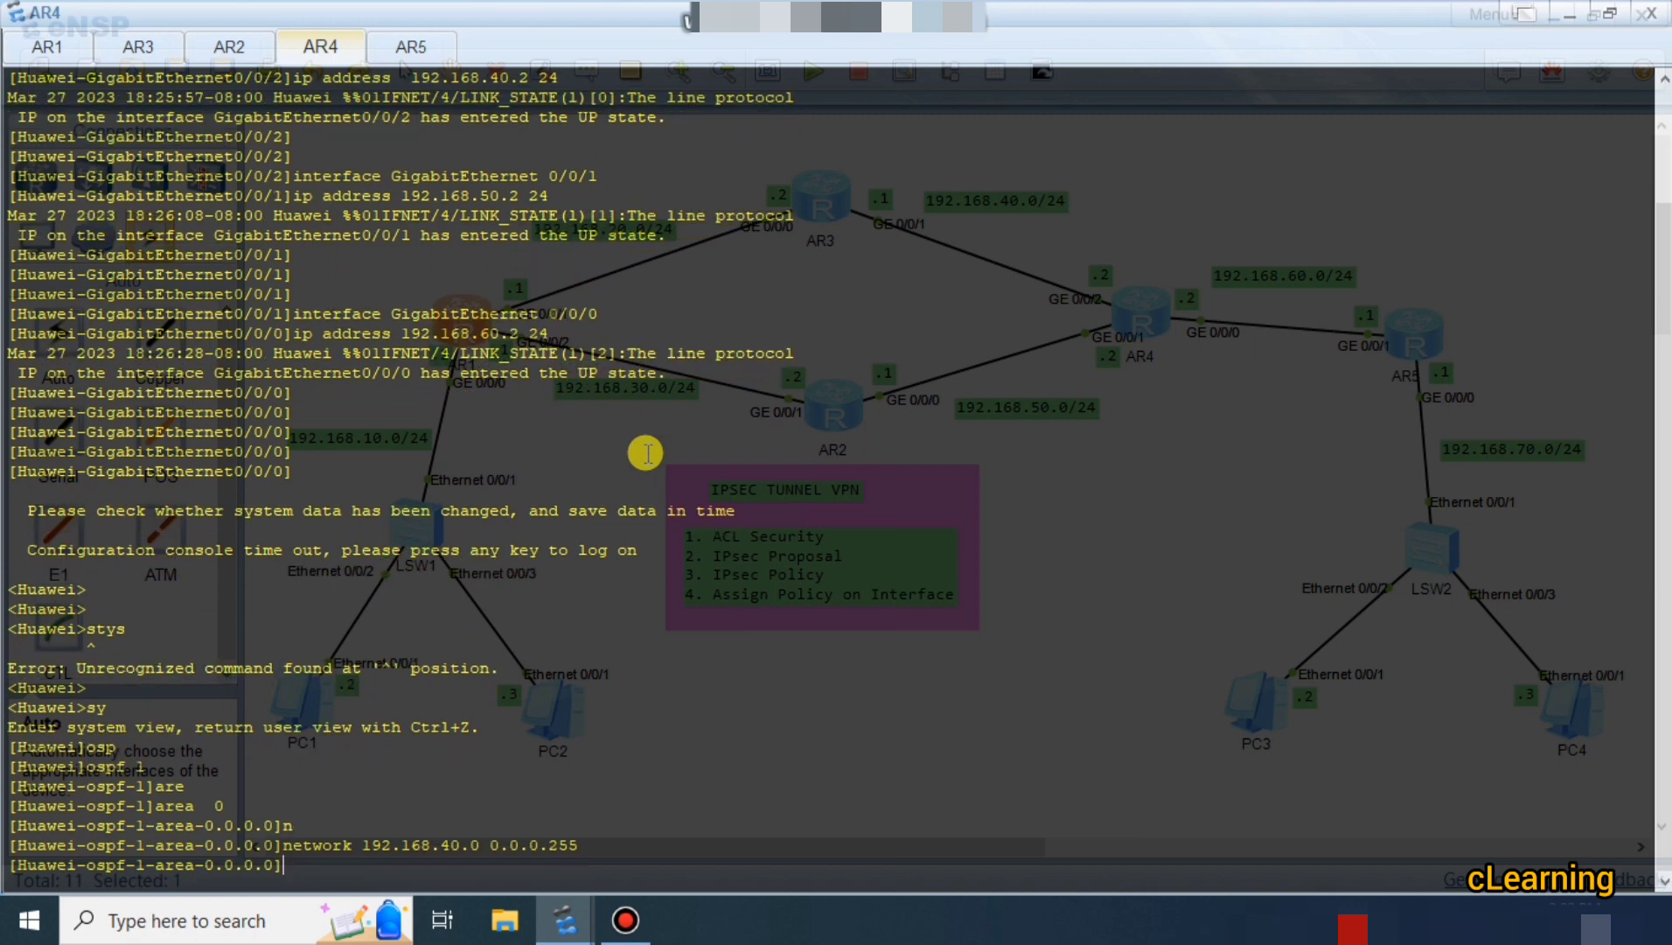
# Advertise 192.168.50.0 and 192.168.60.0 with wildcard 0.0.0.255 in area 0 by editing recalled commands.
pyautogui.press('Up')
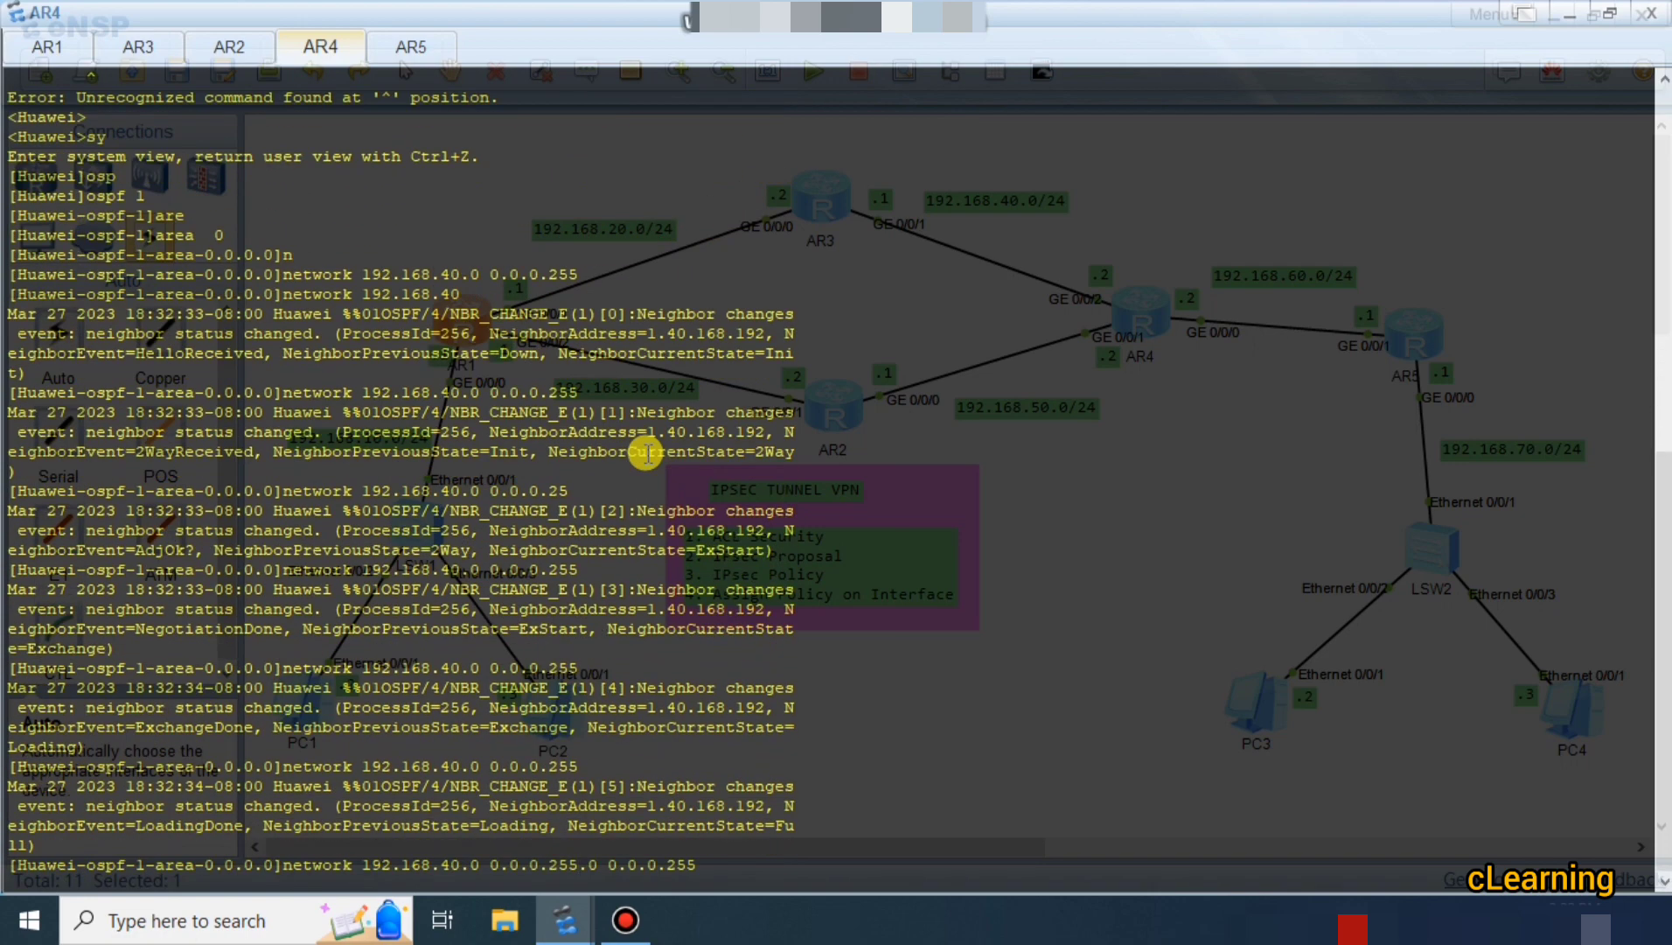
pyautogui.press('Return')
pyautogui.press('Up')
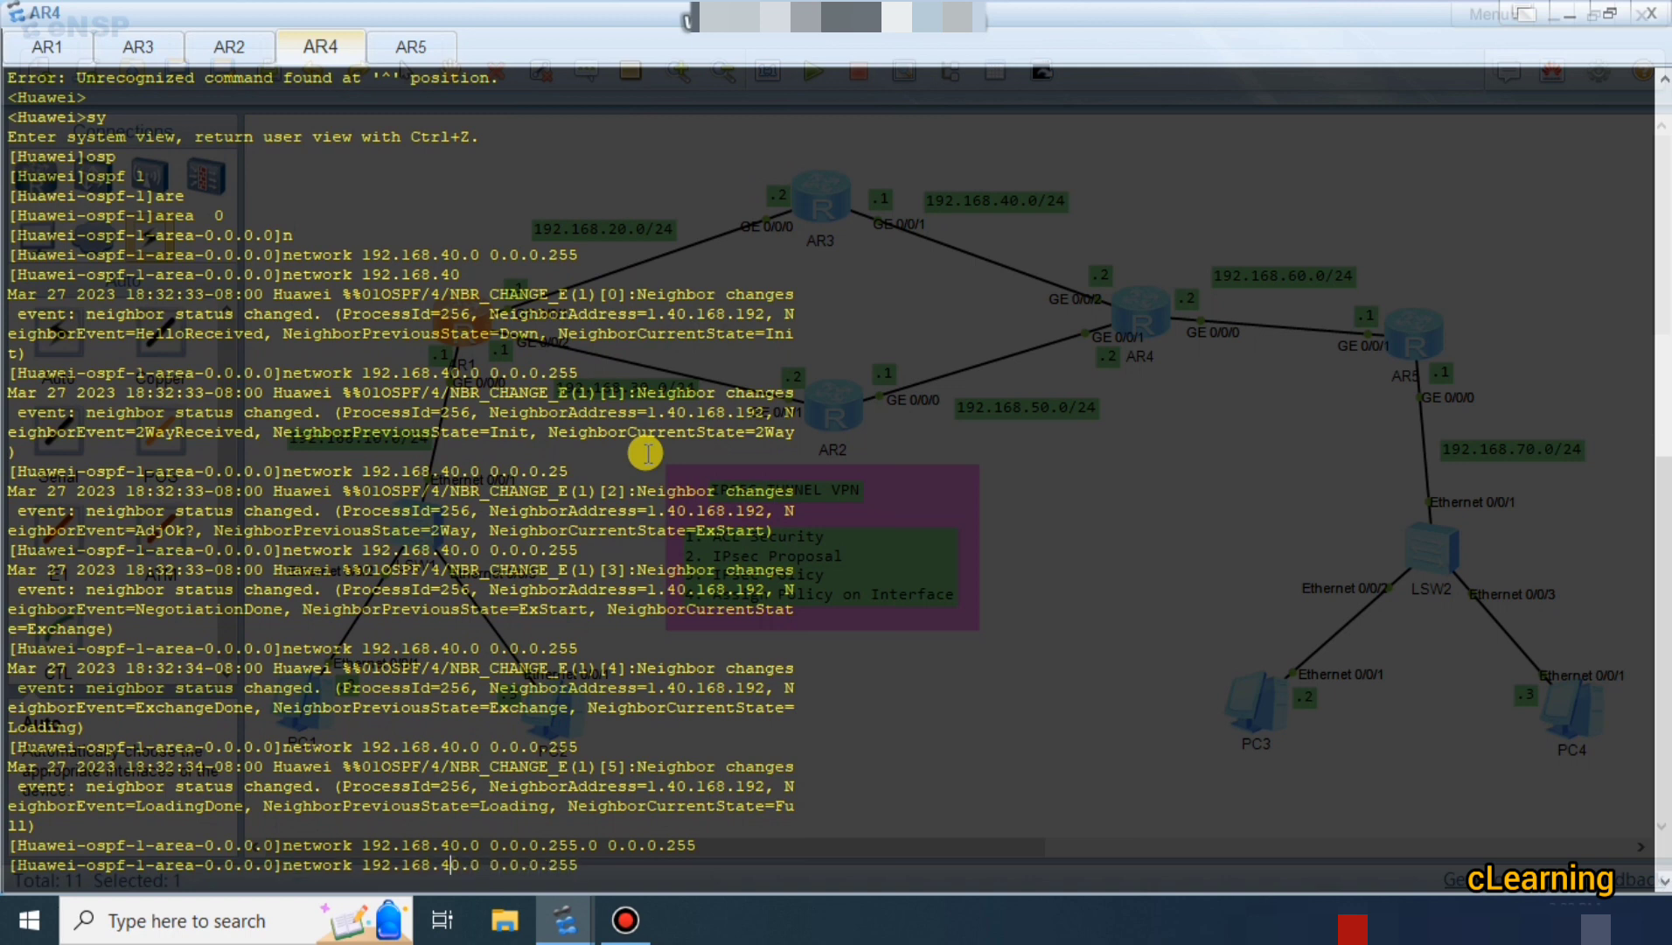
pyautogui.press('BackSpace')
pyautogui.write('5')
pyautogui.press('Return')
pyautogui.press('Return')
pyautogui.press('Return')
pyautogui.press('Return')
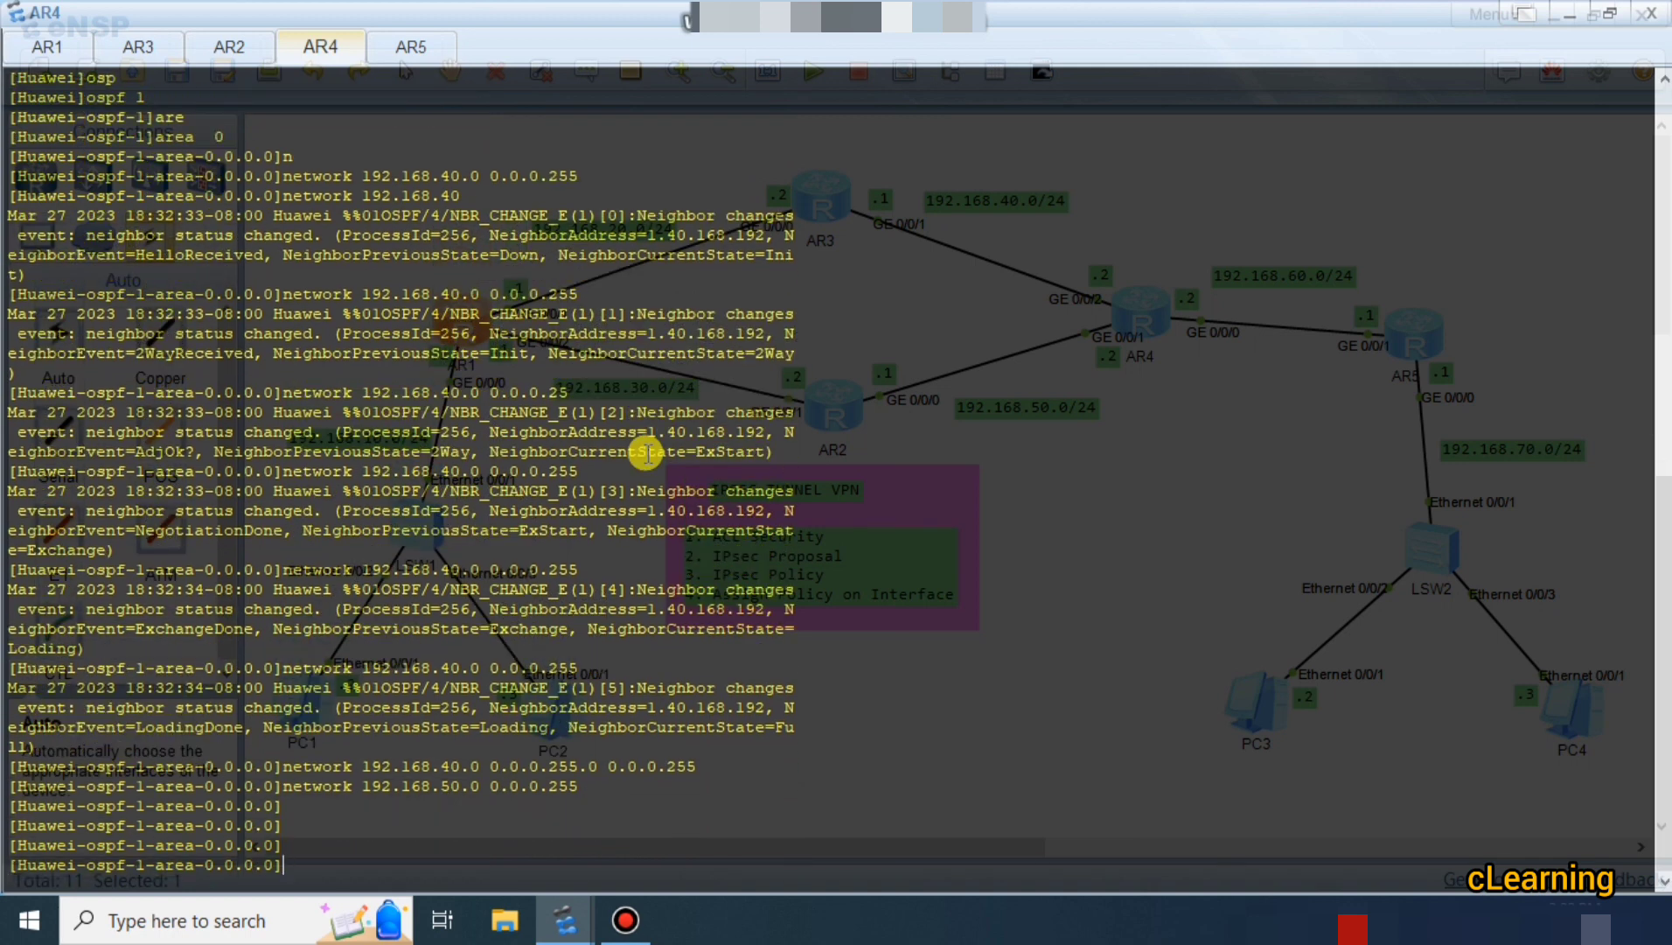
pyautogui.press('Return')
pyautogui.press('Return')
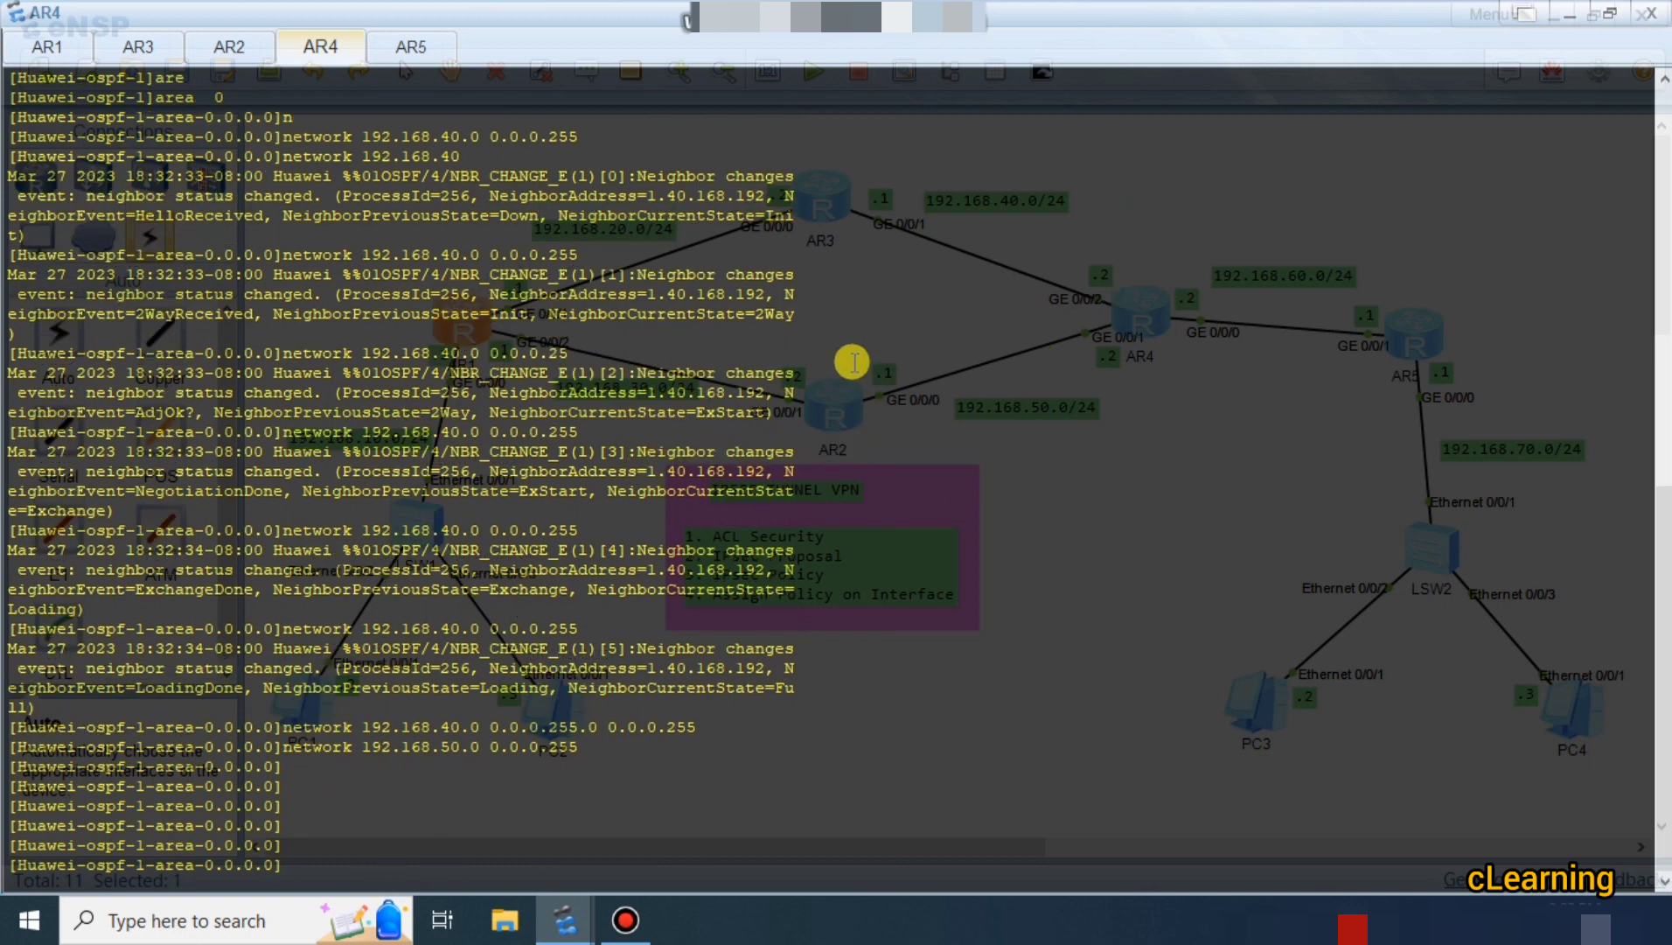
pyautogui.press('Return')
pyautogui.press('Return')
pyautogui.press('Return')
pyautogui.press('Return')
pyautogui.press('Return')
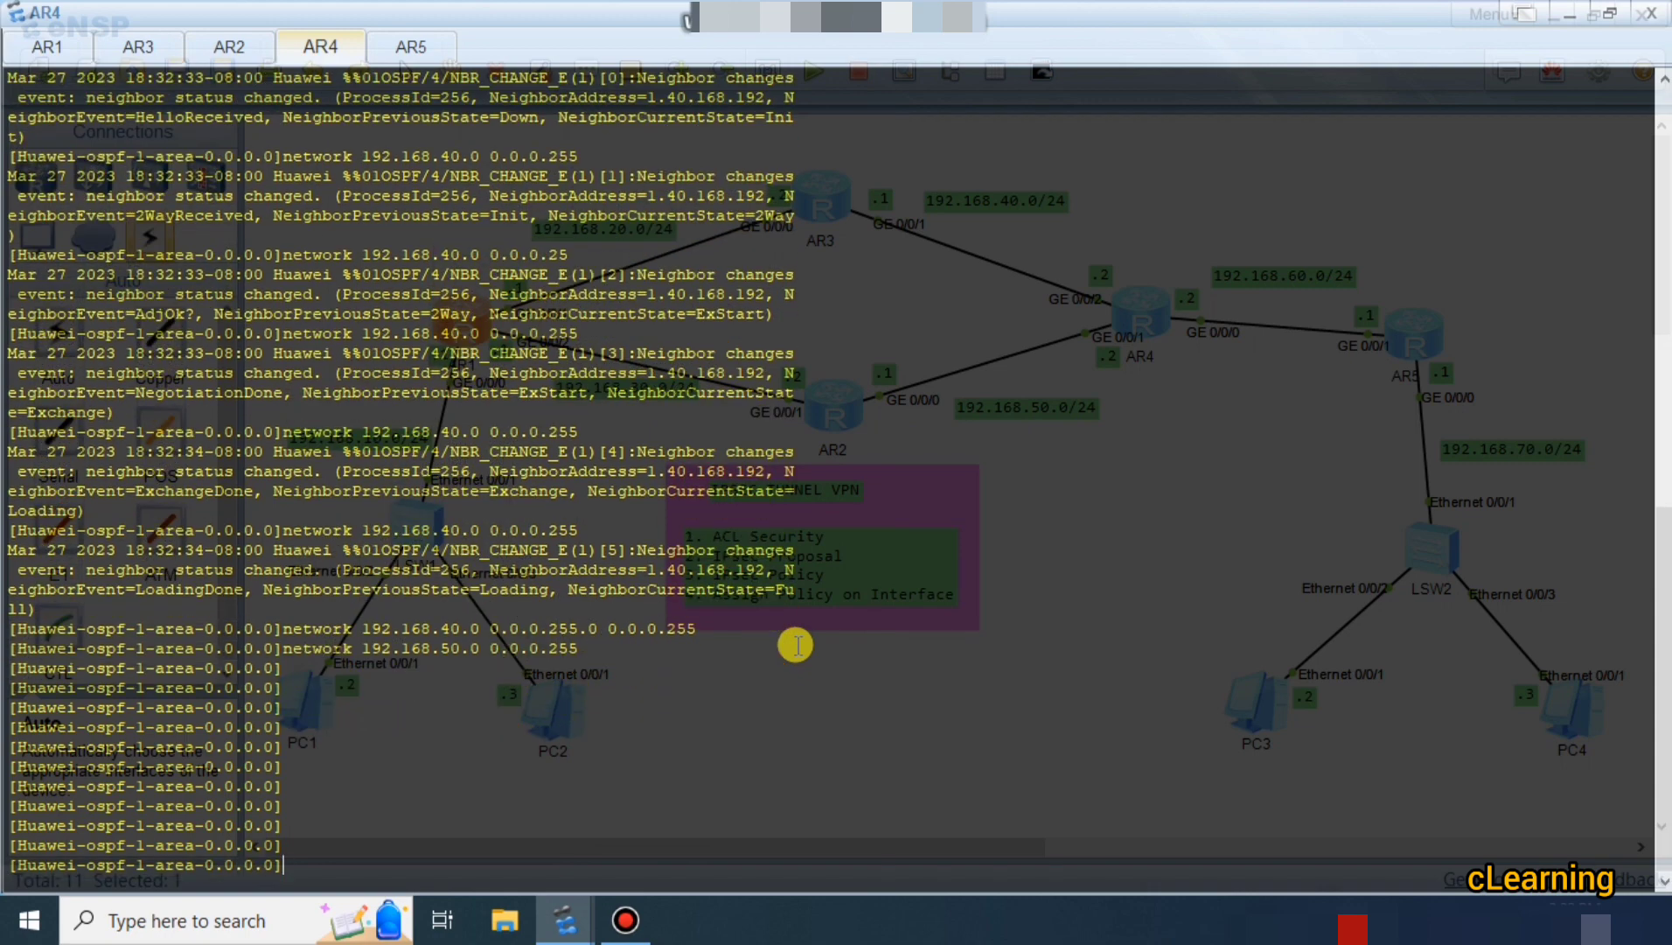
pyautogui.press('Up')
pyautogui.press('Up')
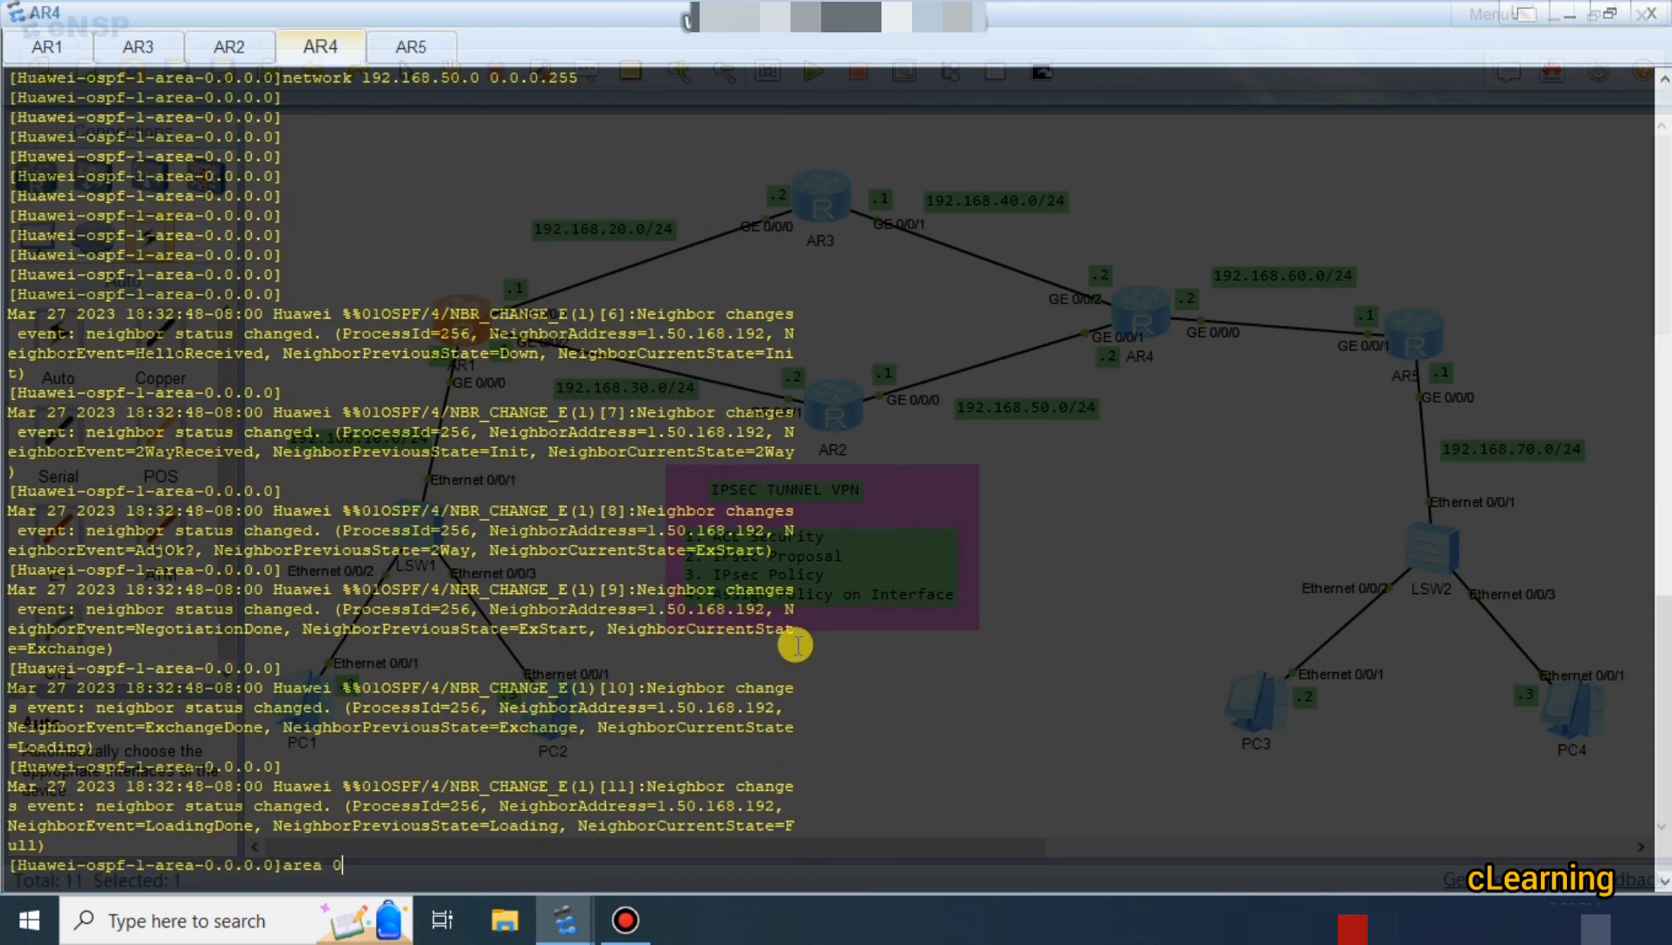
pyautogui.press('Down')
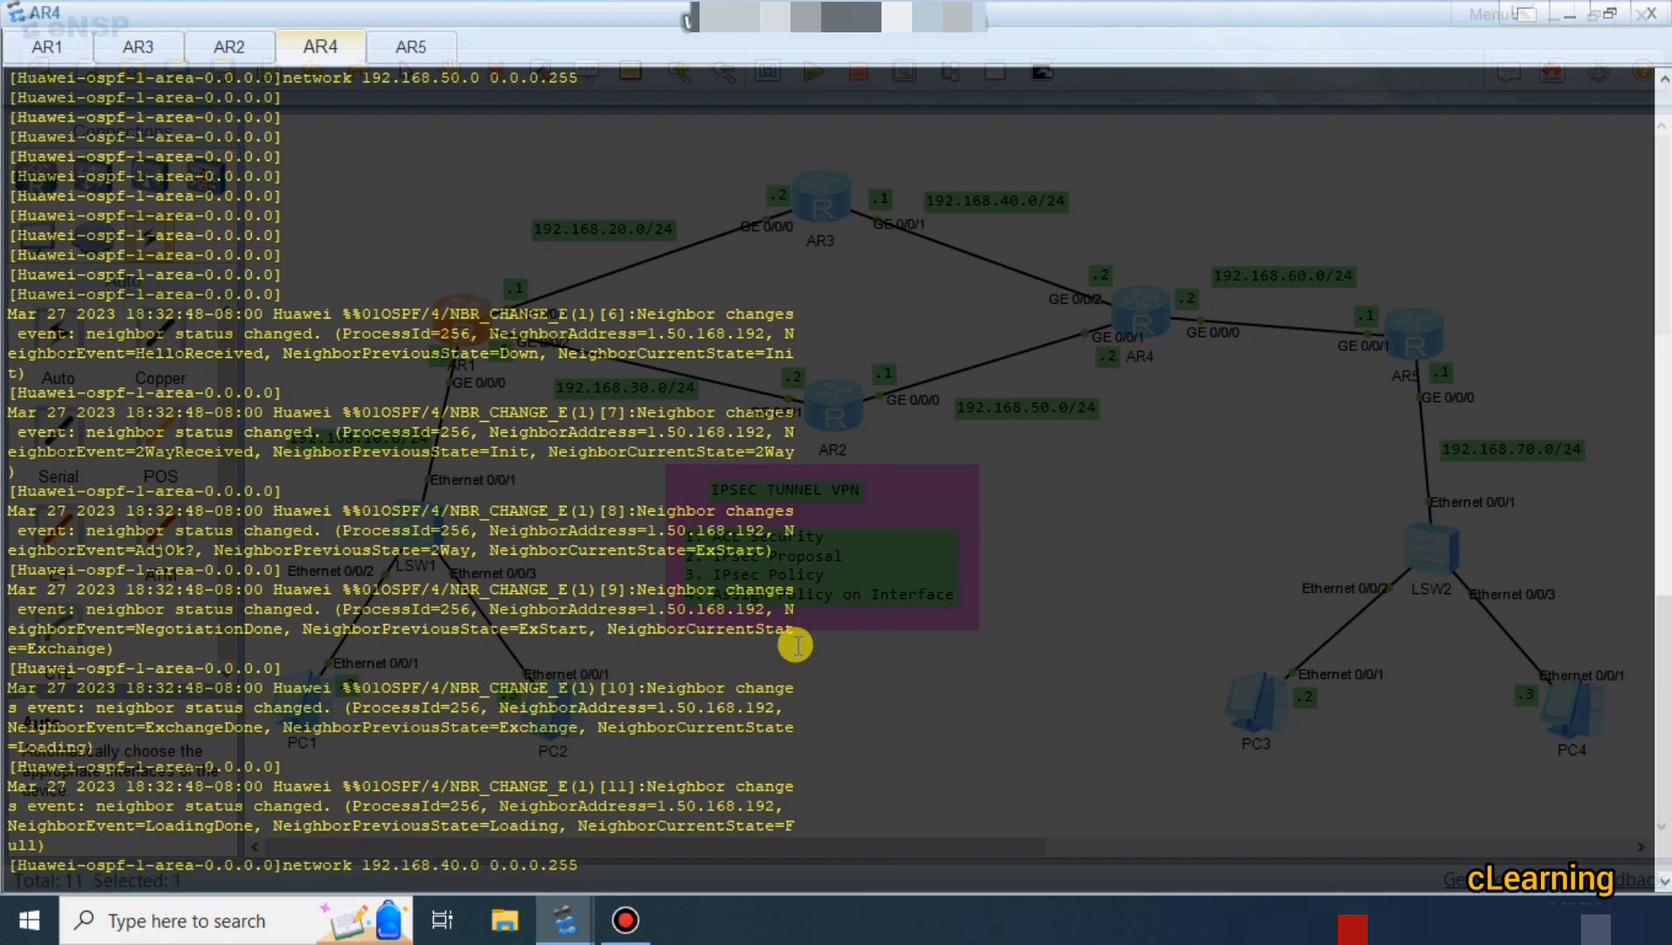
pyautogui.press('BackSpace')
pyautogui.write('6')
pyautogui.press('Return')
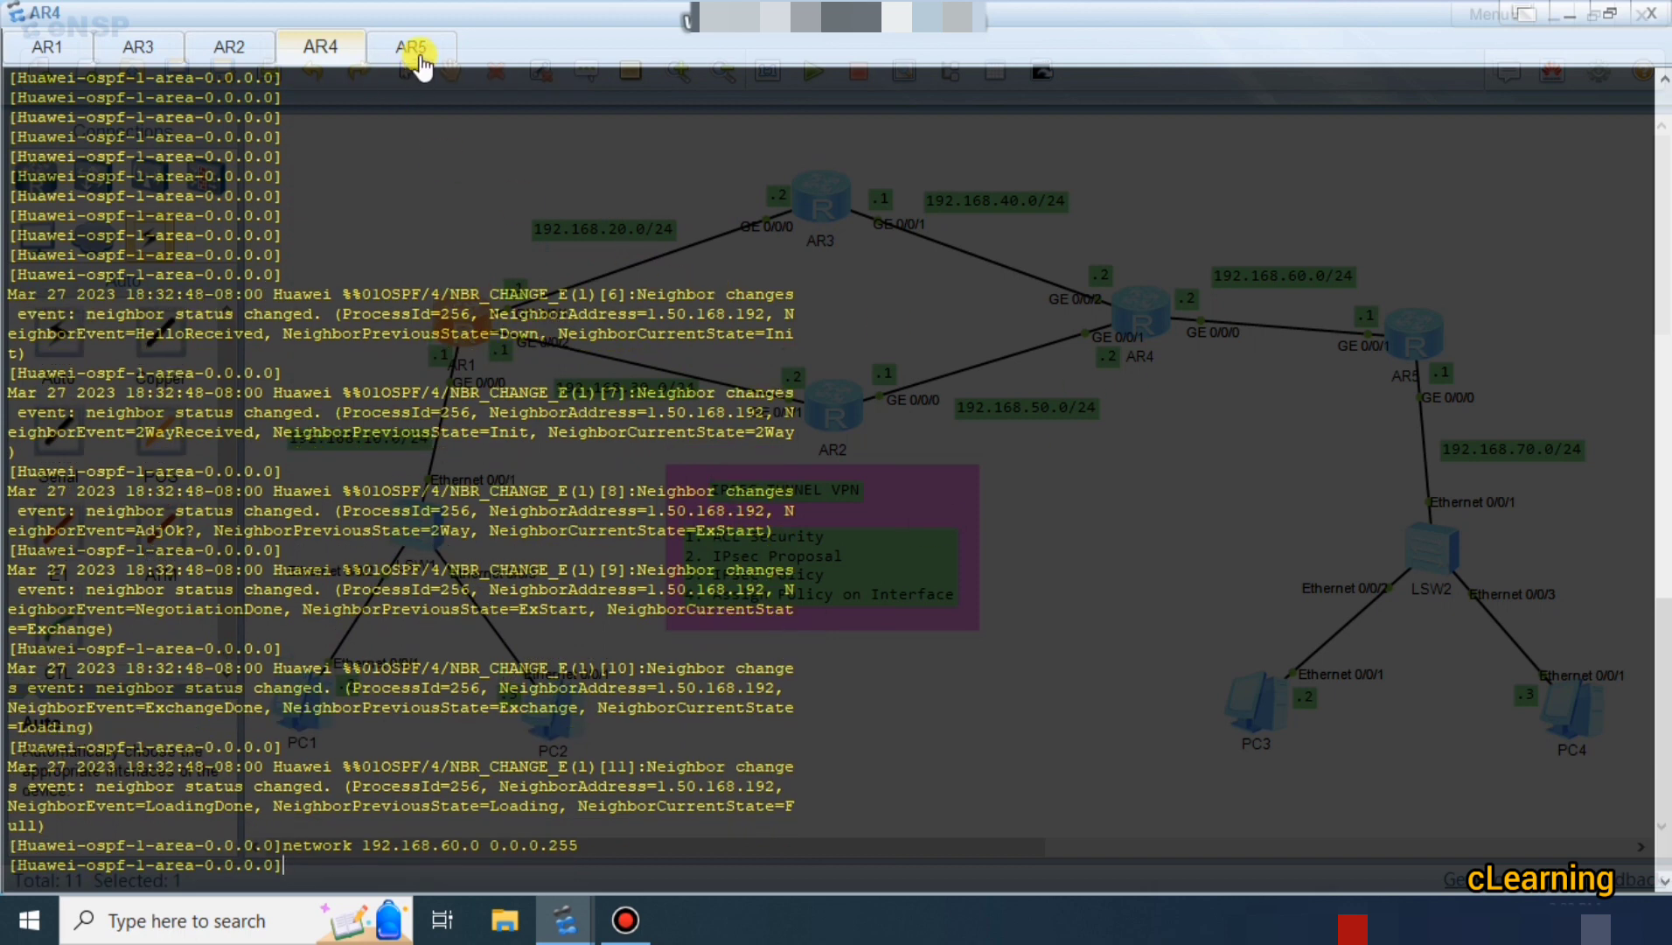
# On AR5, enter system view and briefly open interface GigabitEthernet0/0/0 before quitting it.
pyautogui.click(416, 49)
pyautogui.press('Return')
pyautogui.press('Return')
pyautogui.press('Return')
pyautogui.press('Return')
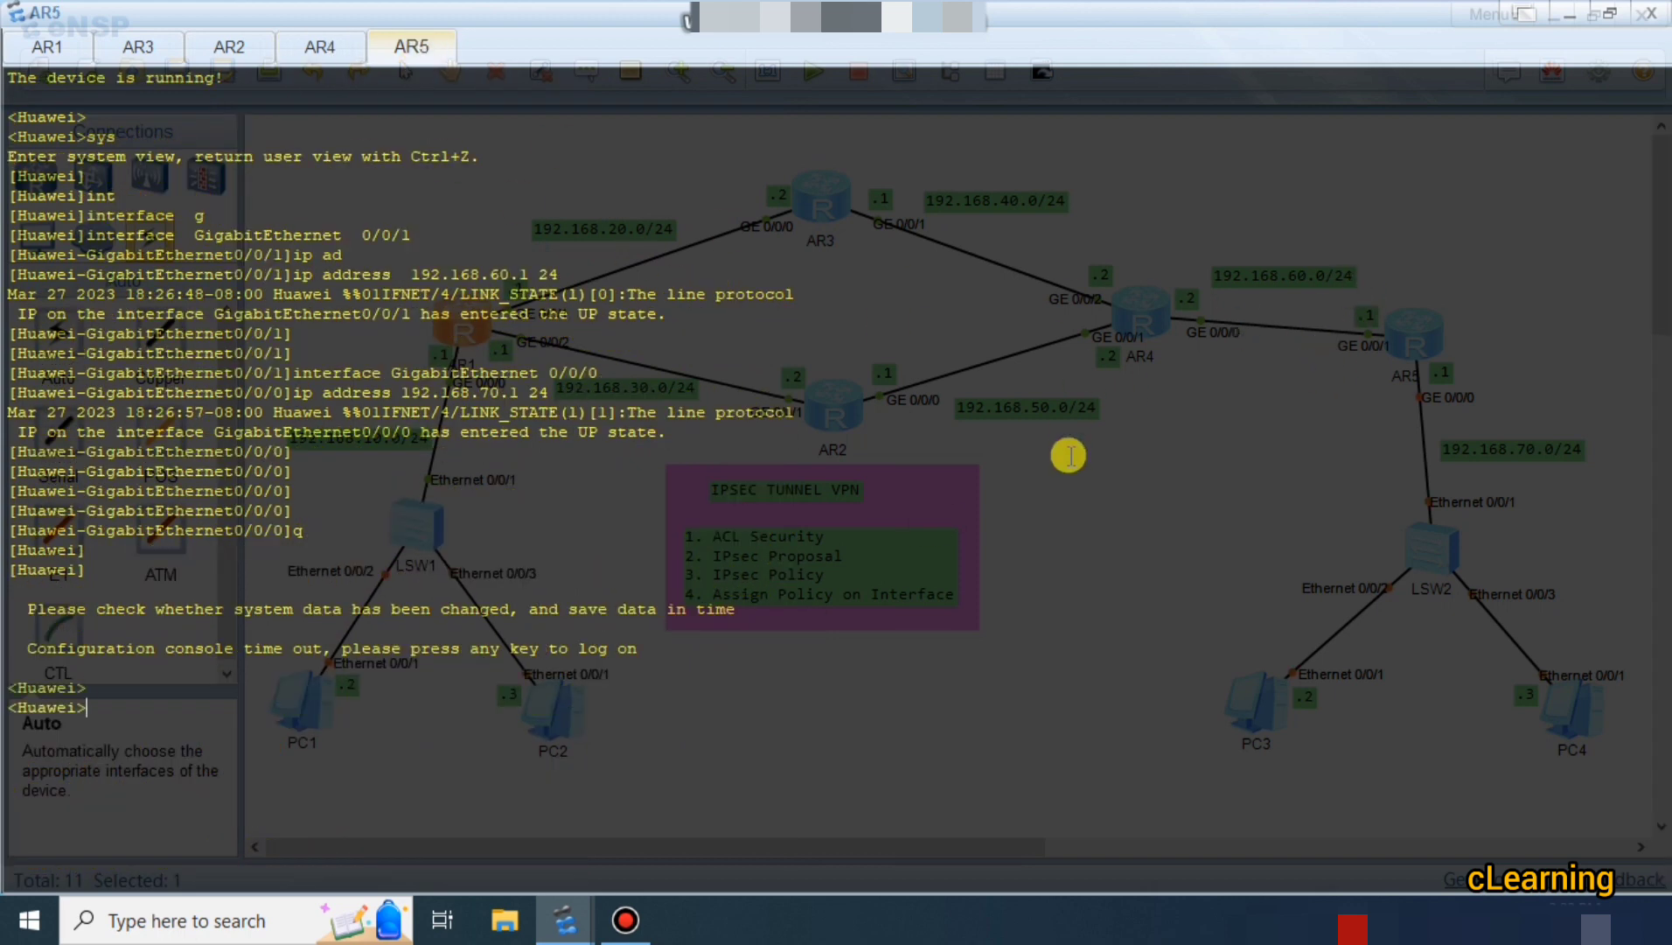
pyautogui.write('sys')
pyautogui.press('Return')
pyautogui.write('int')
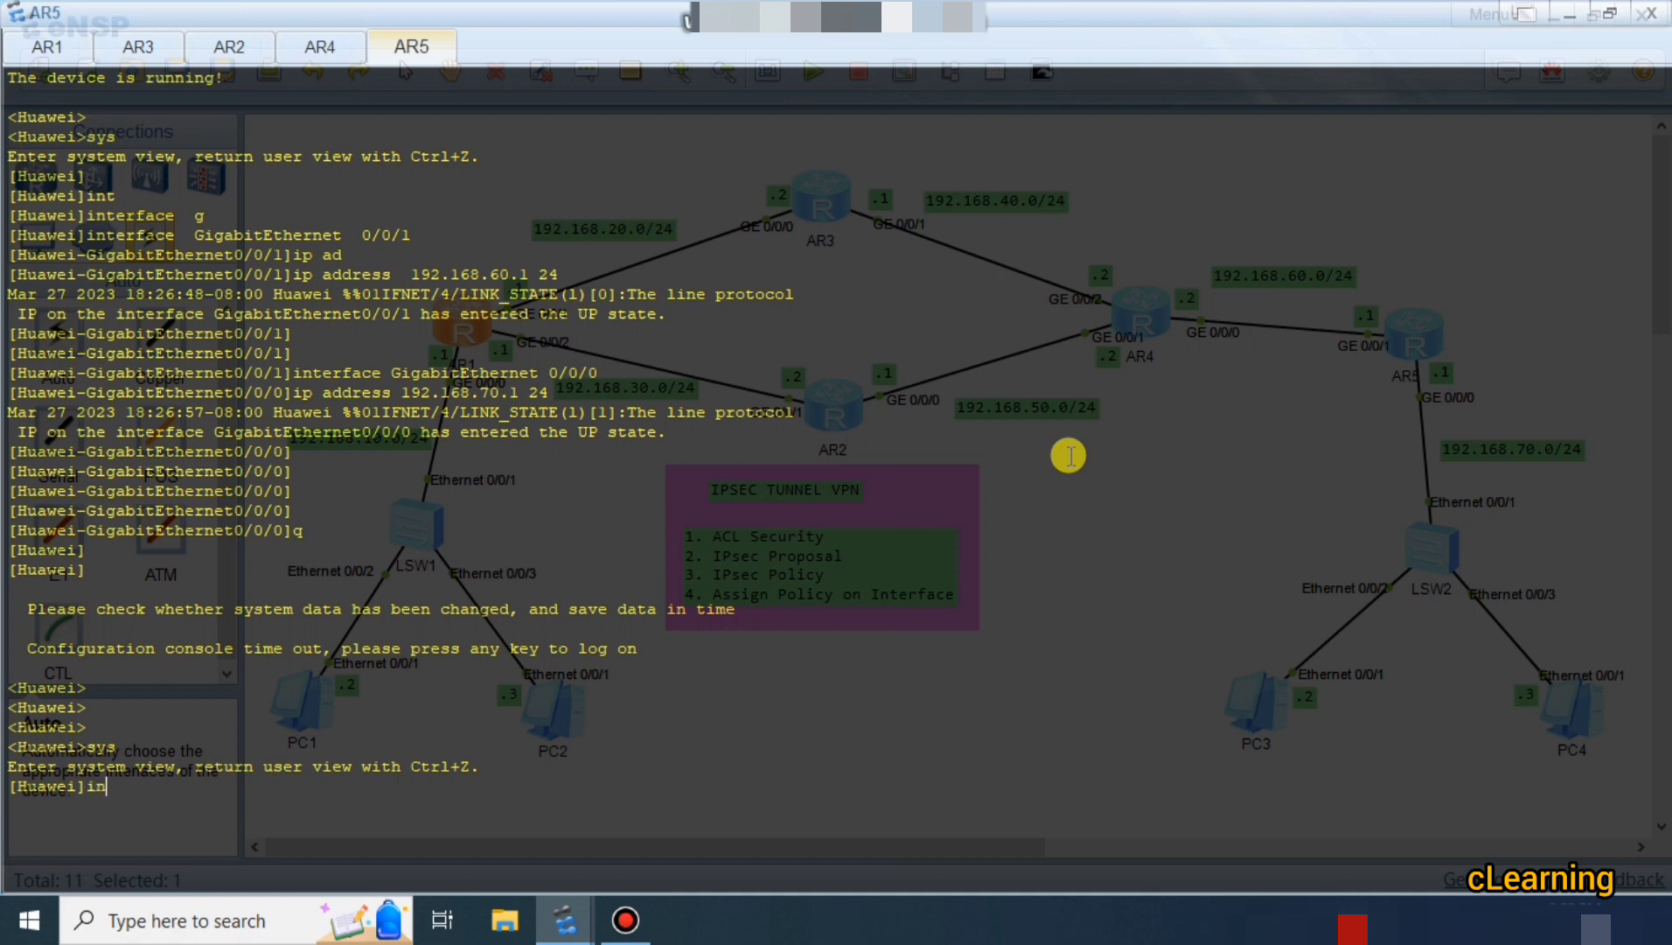
pyautogui.press('Tab')
pyautogui.write('g')
pyautogui.press('Tab')
pyautogui.write('0/0/0')
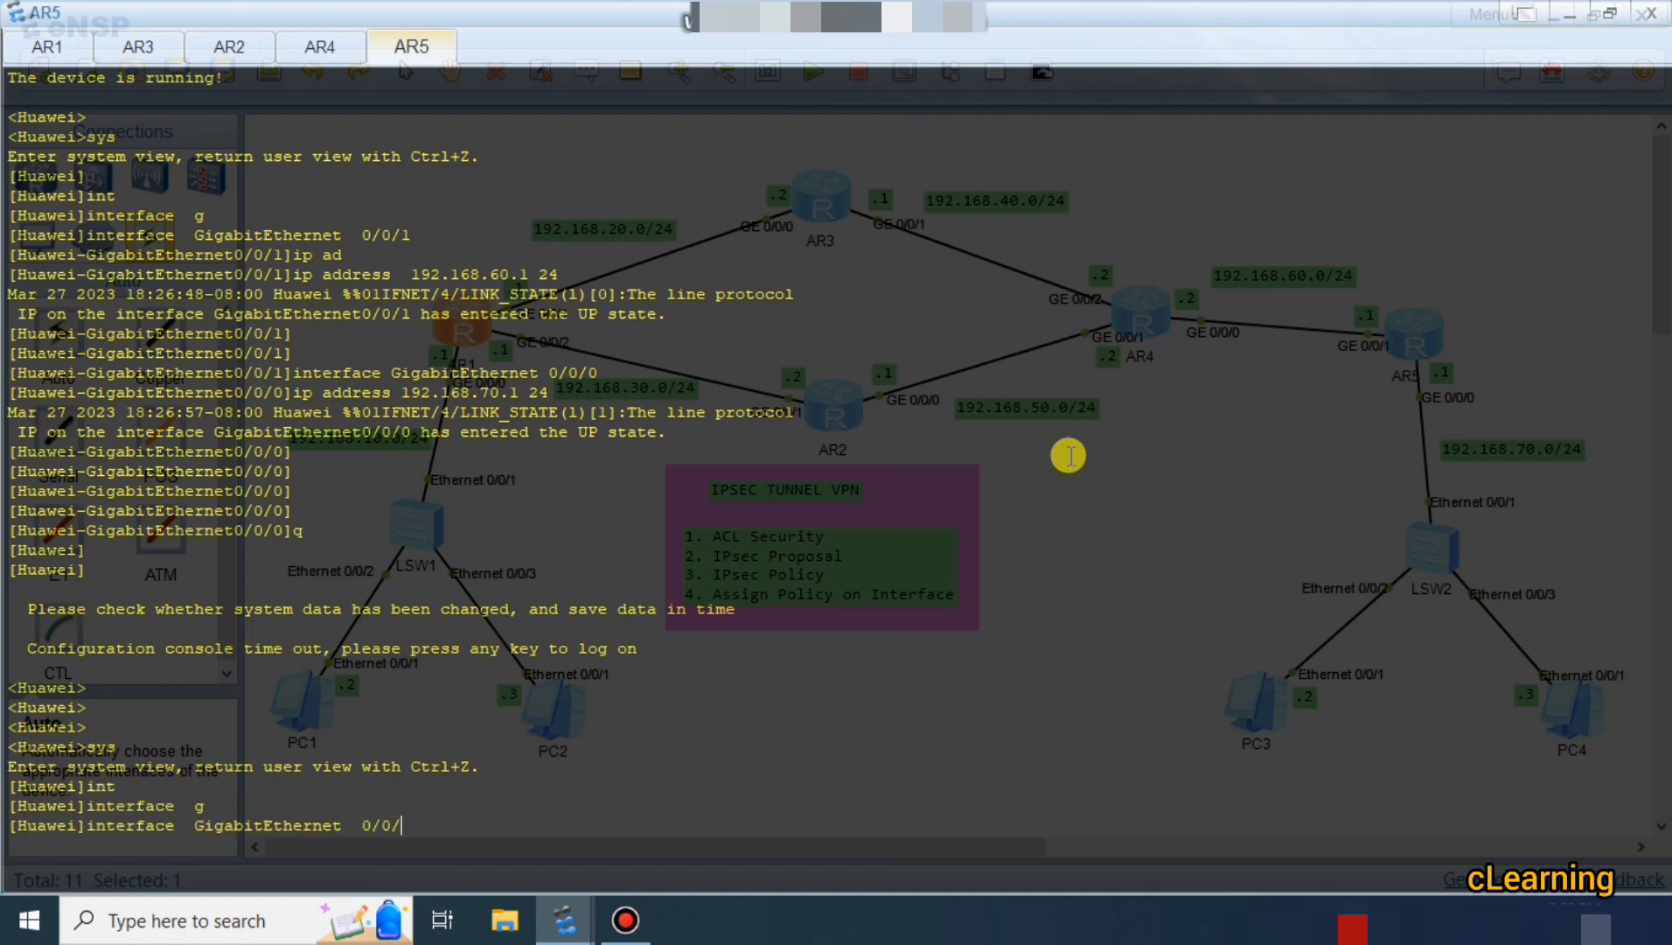
pyautogui.press('Return')
pyautogui.write('ip a')
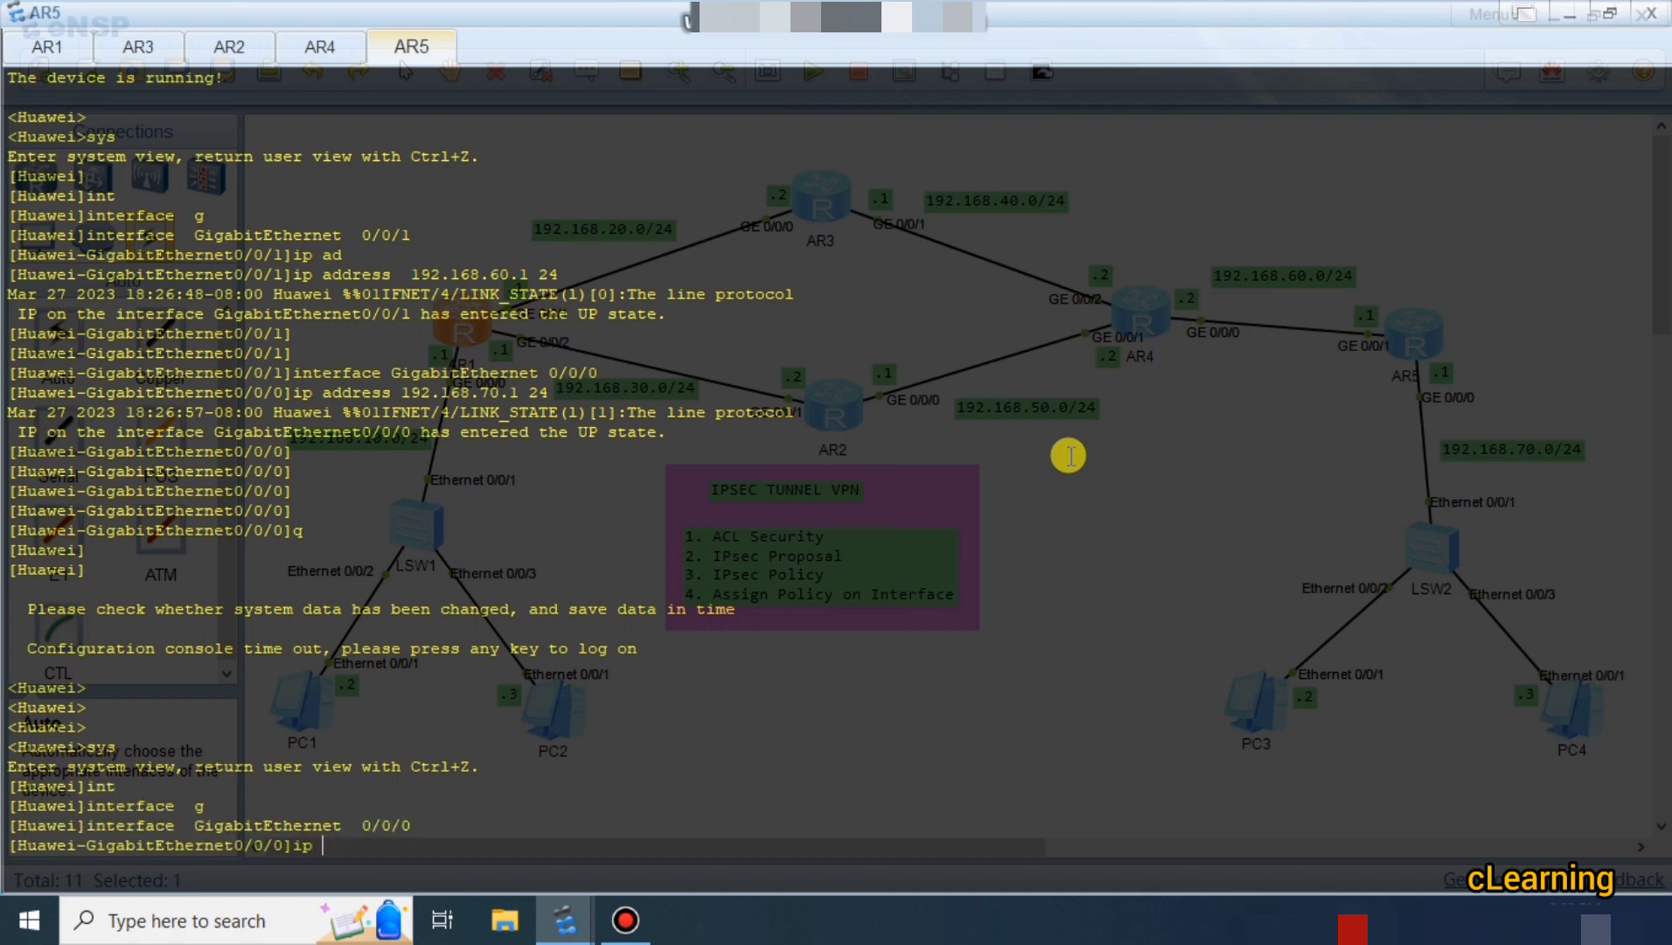
pyautogui.press('BackSpace')
pyautogui.press('BackSpace')
pyautogui.write('q')
pyautogui.press('Return')
# Start OSPF process 1 in area 0 and advertise 192.168.60.0 0.0.0.255, correcting the mistyped wildcard.
pyautogui.write('osp')
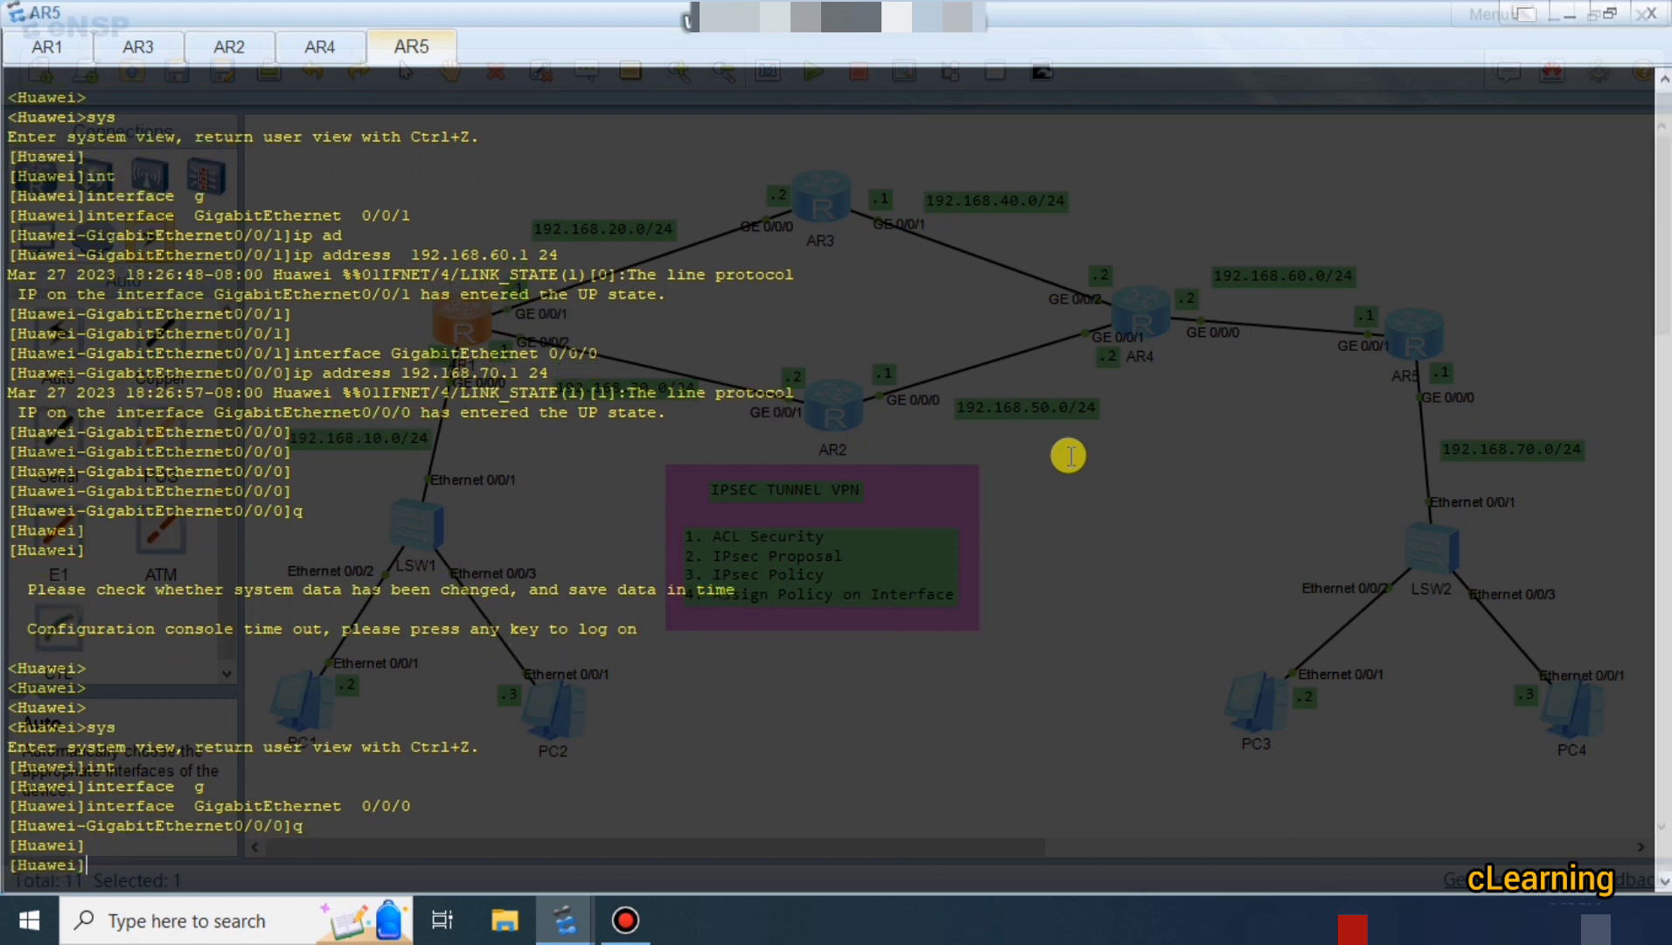
pyautogui.press('Tab')
pyautogui.write('1')
pyautogui.press('Return')
pyautogui.write('are')
pyautogui.press('Tab')
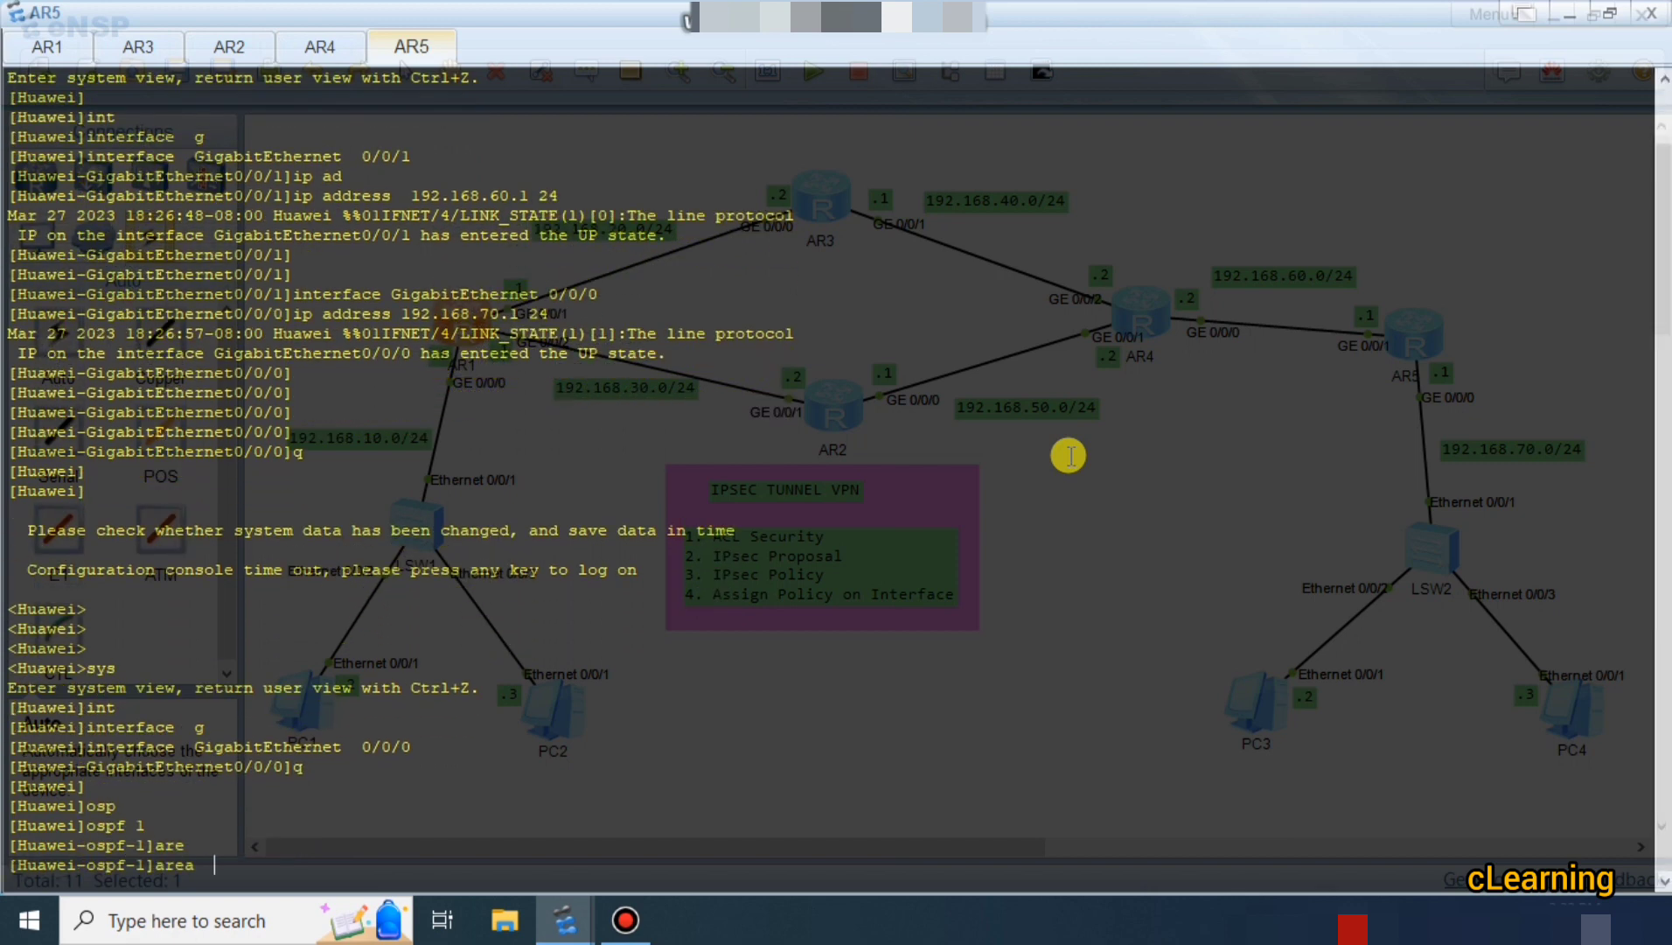
pyautogui.write('0')
pyautogui.press('Return')
pyautogui.write('n')
pyautogui.press('Tab')
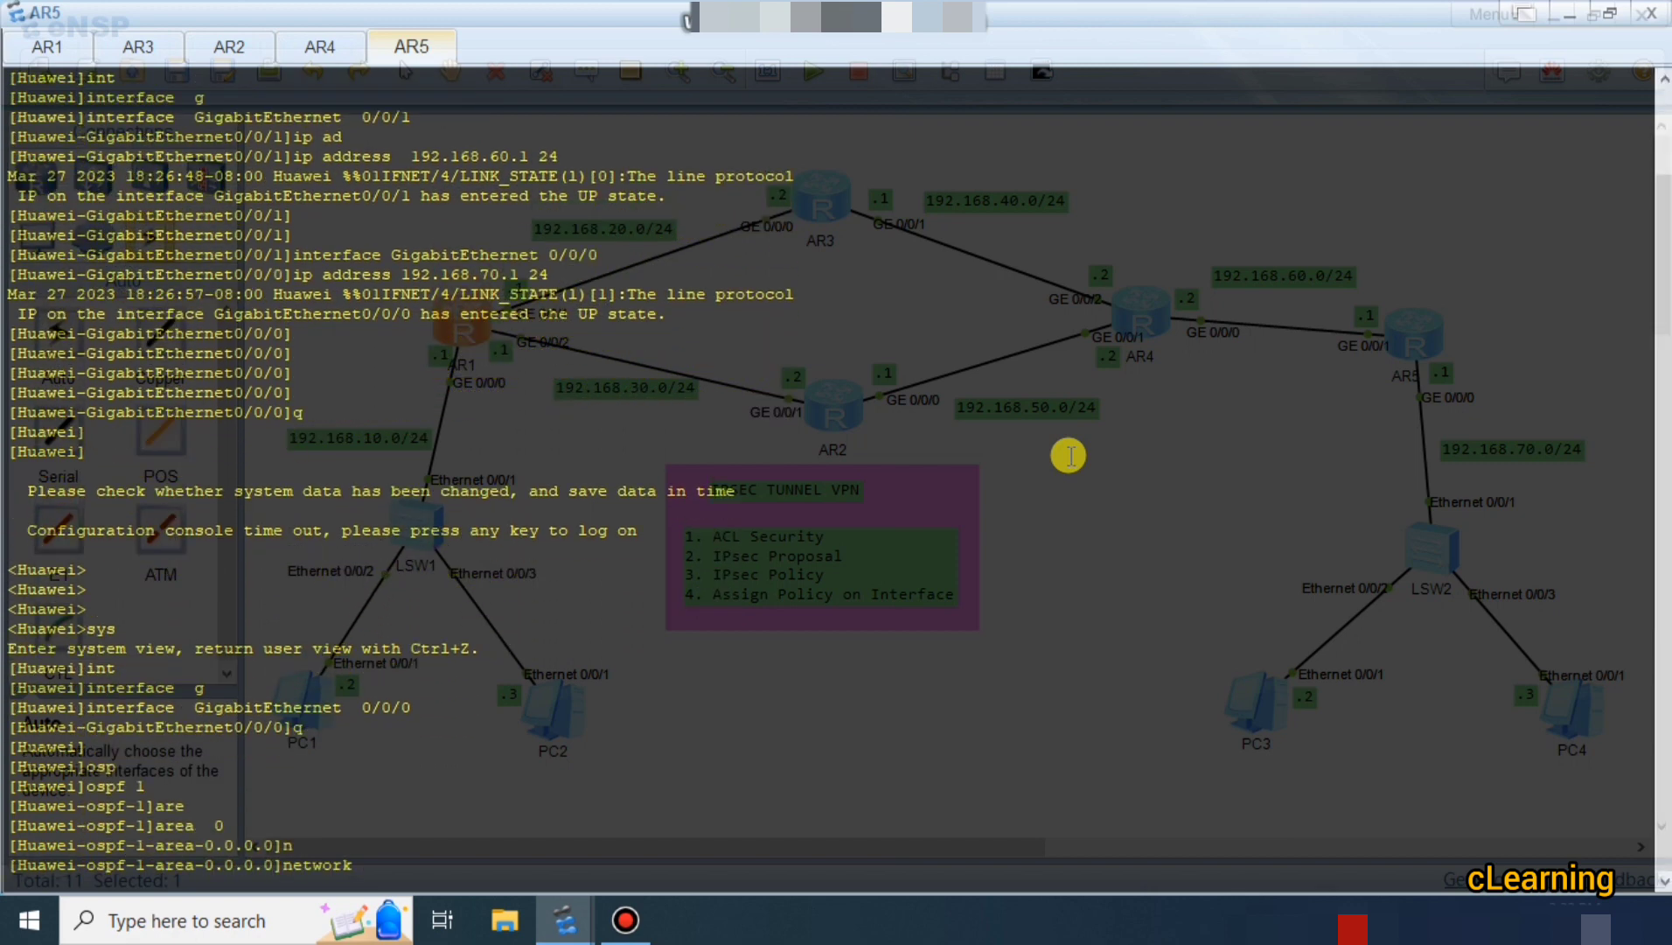
pyautogui.write('192.168.60.1')
pyautogui.write(' 0.0.0.2555')
pyautogui.press('Return')
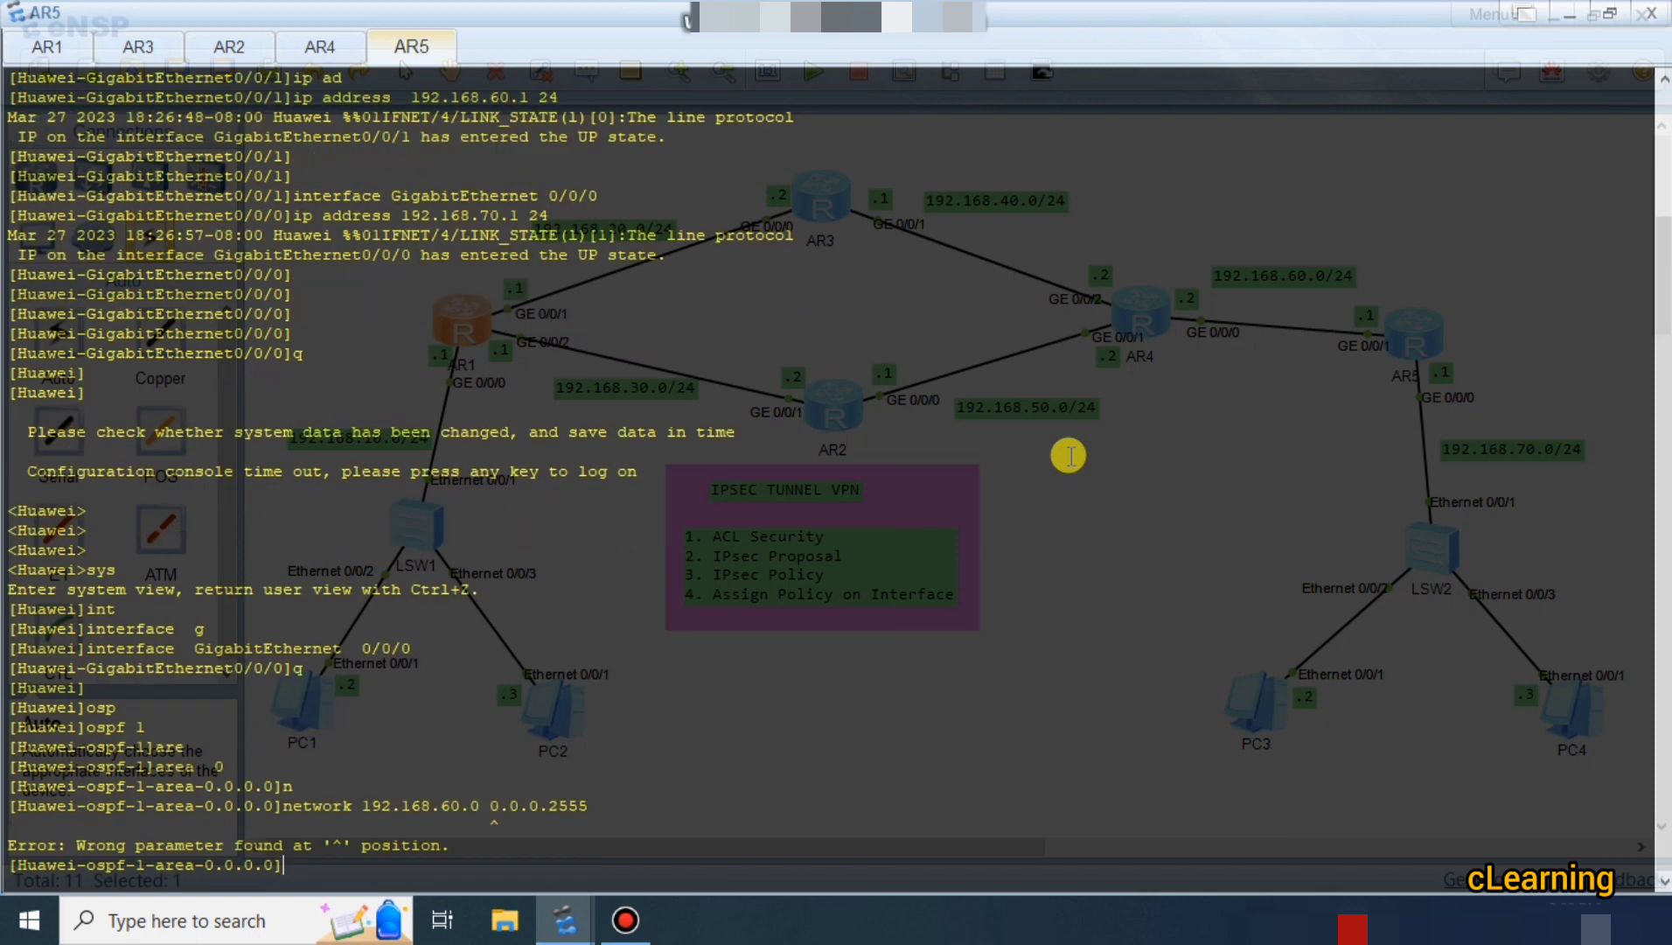
pyautogui.press('Up')
pyautogui.press('BackSpace')
pyautogui.press('Return')
# Also advertise 192.168.70.0 0.0.0.255 in AR5's OSPF area 0.
pyautogui.press('Up')
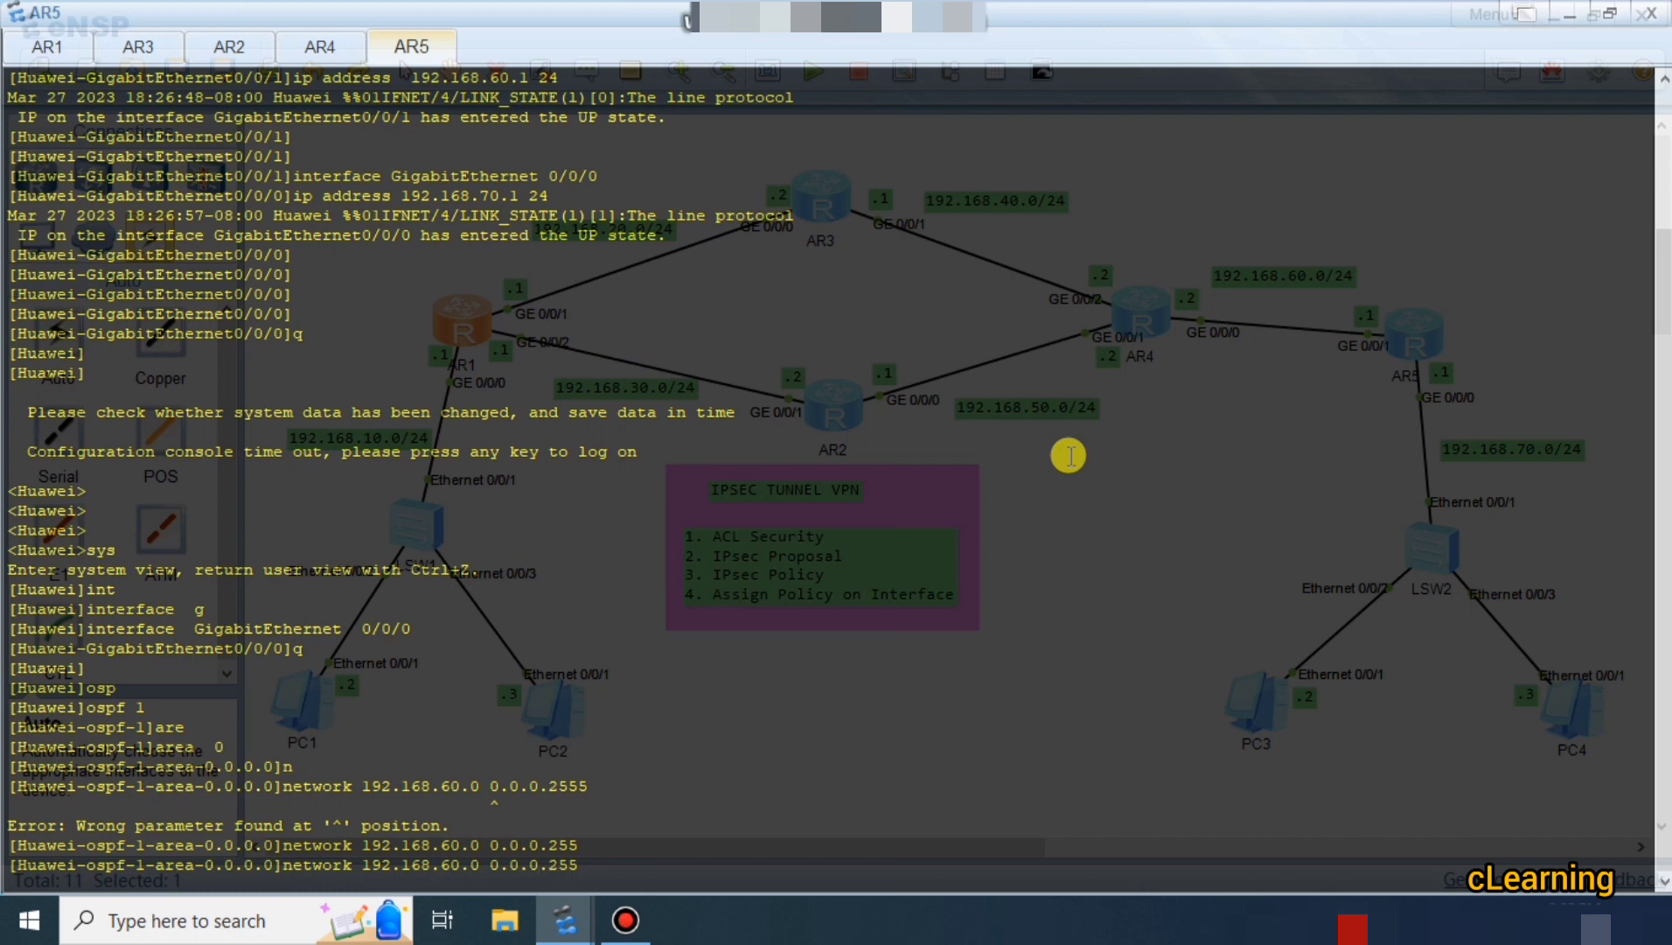
pyautogui.press('BackSpace')
pyautogui.write('7')
pyautogui.press('Return')
pyautogui.press('Return')
pyautogui.press('Return')
pyautogui.press('Return')
pyautogui.press('Return')
pyautogui.press('Return')
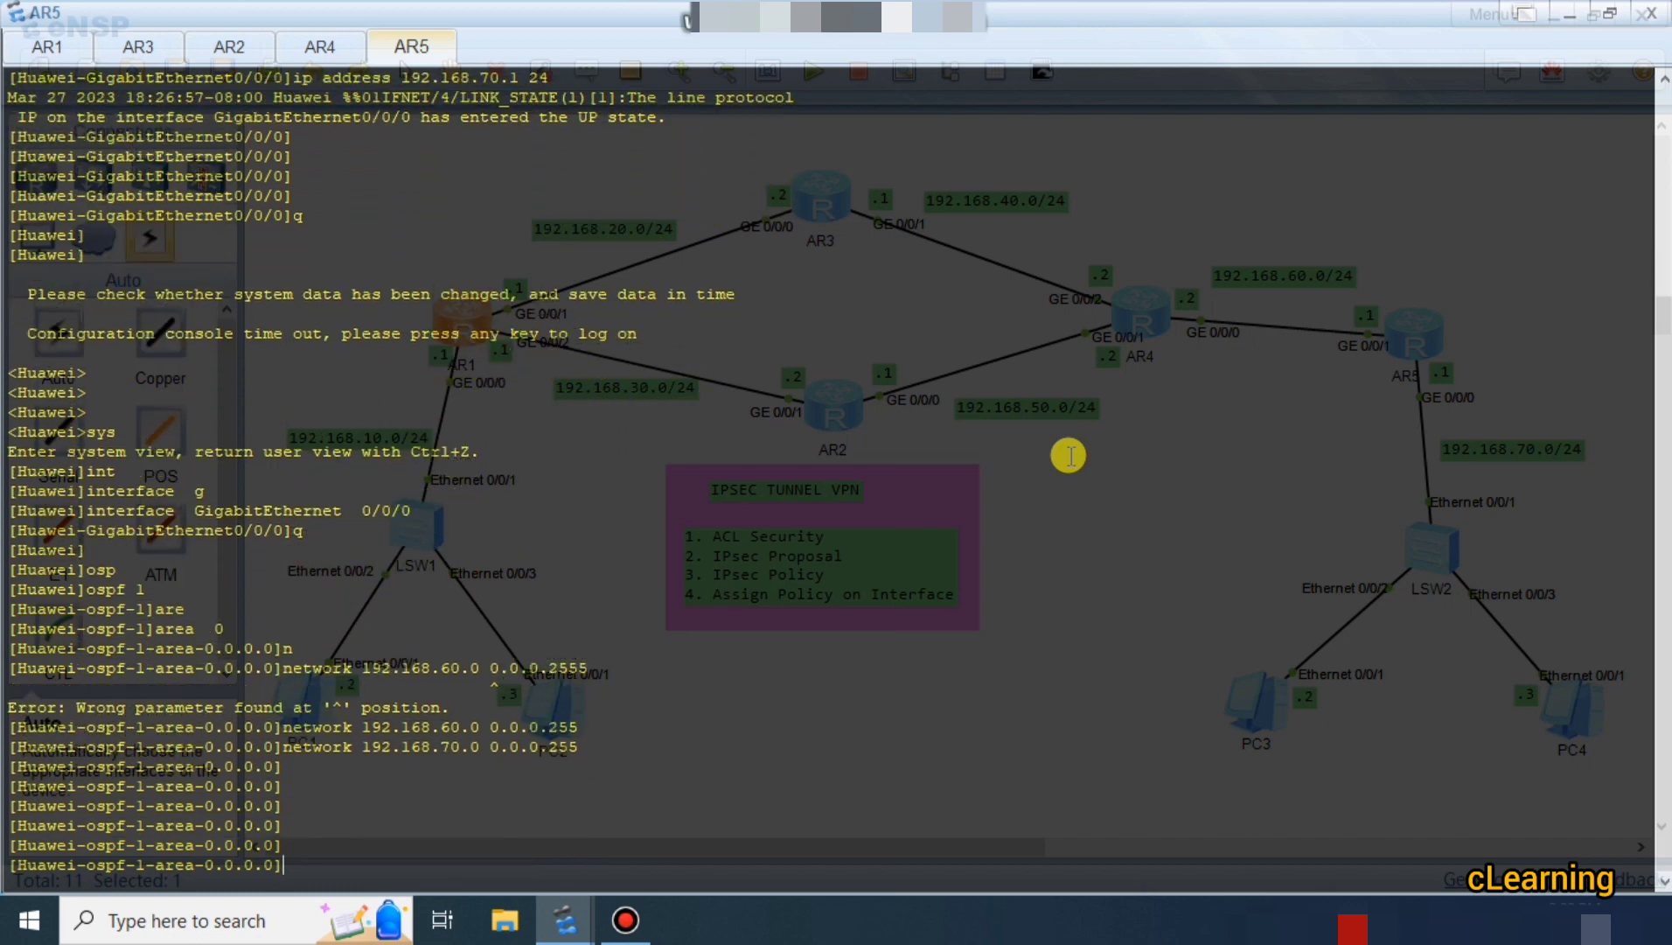
pyautogui.press('Return')
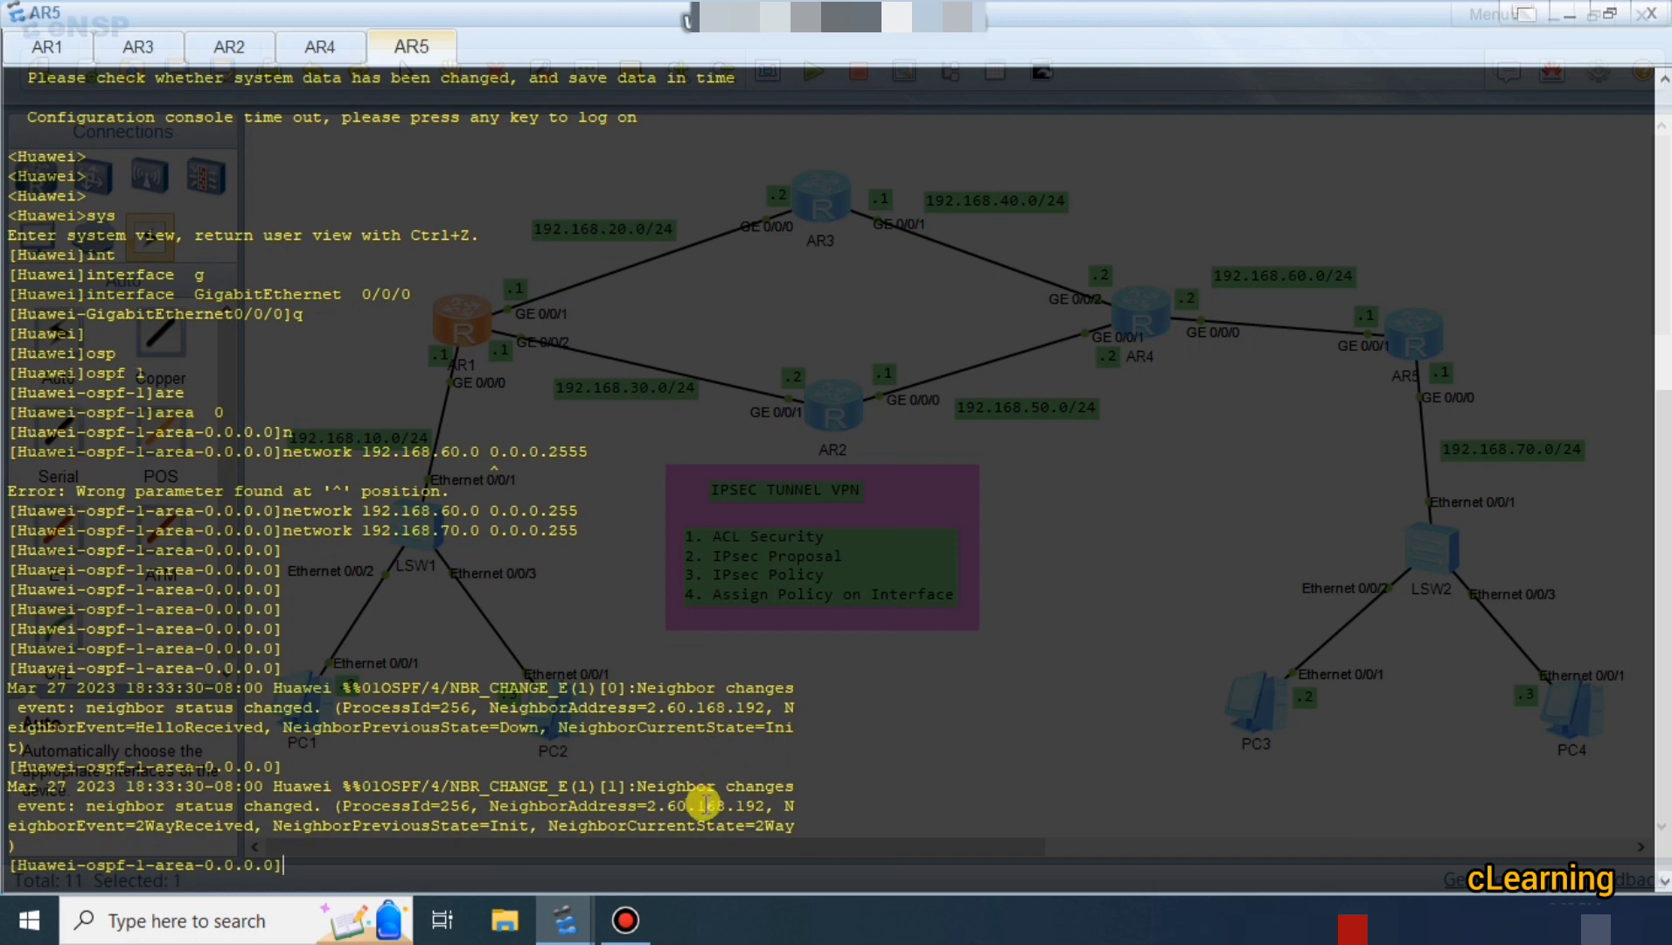
pyautogui.press('Return')
pyautogui.press('Return')
pyautogui.press('Return')
pyautogui.press('Return')
pyautogui.press('Return')
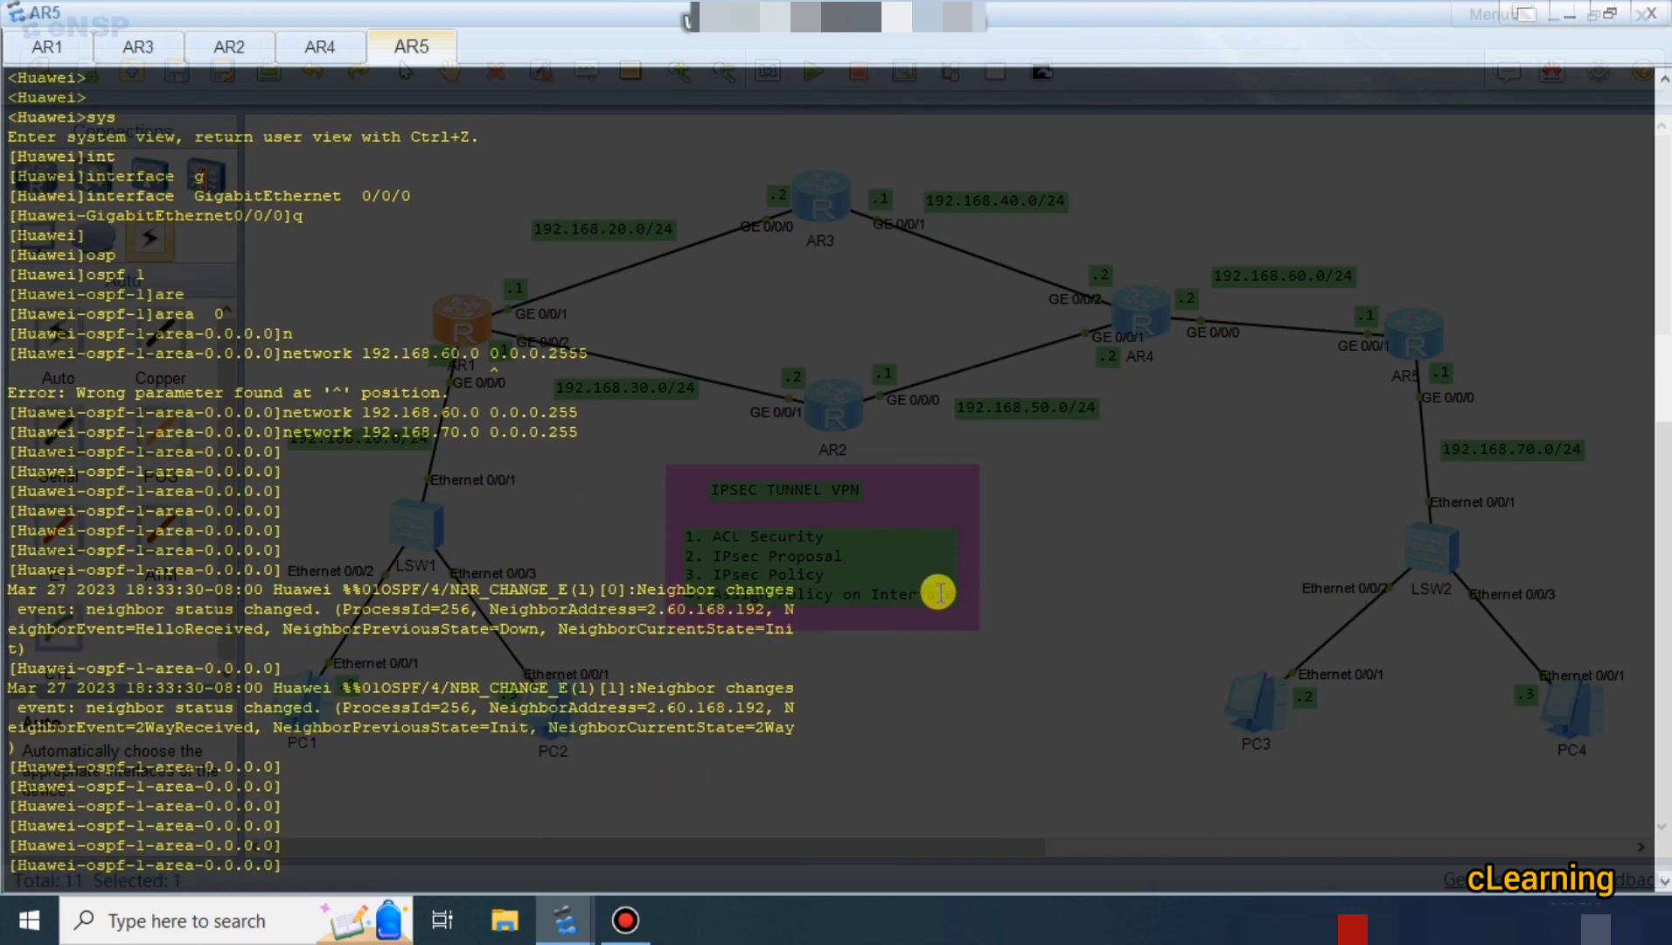
# Open PC1's command console and ping 192.168.70.1.
pyautogui.click(1566, 14)
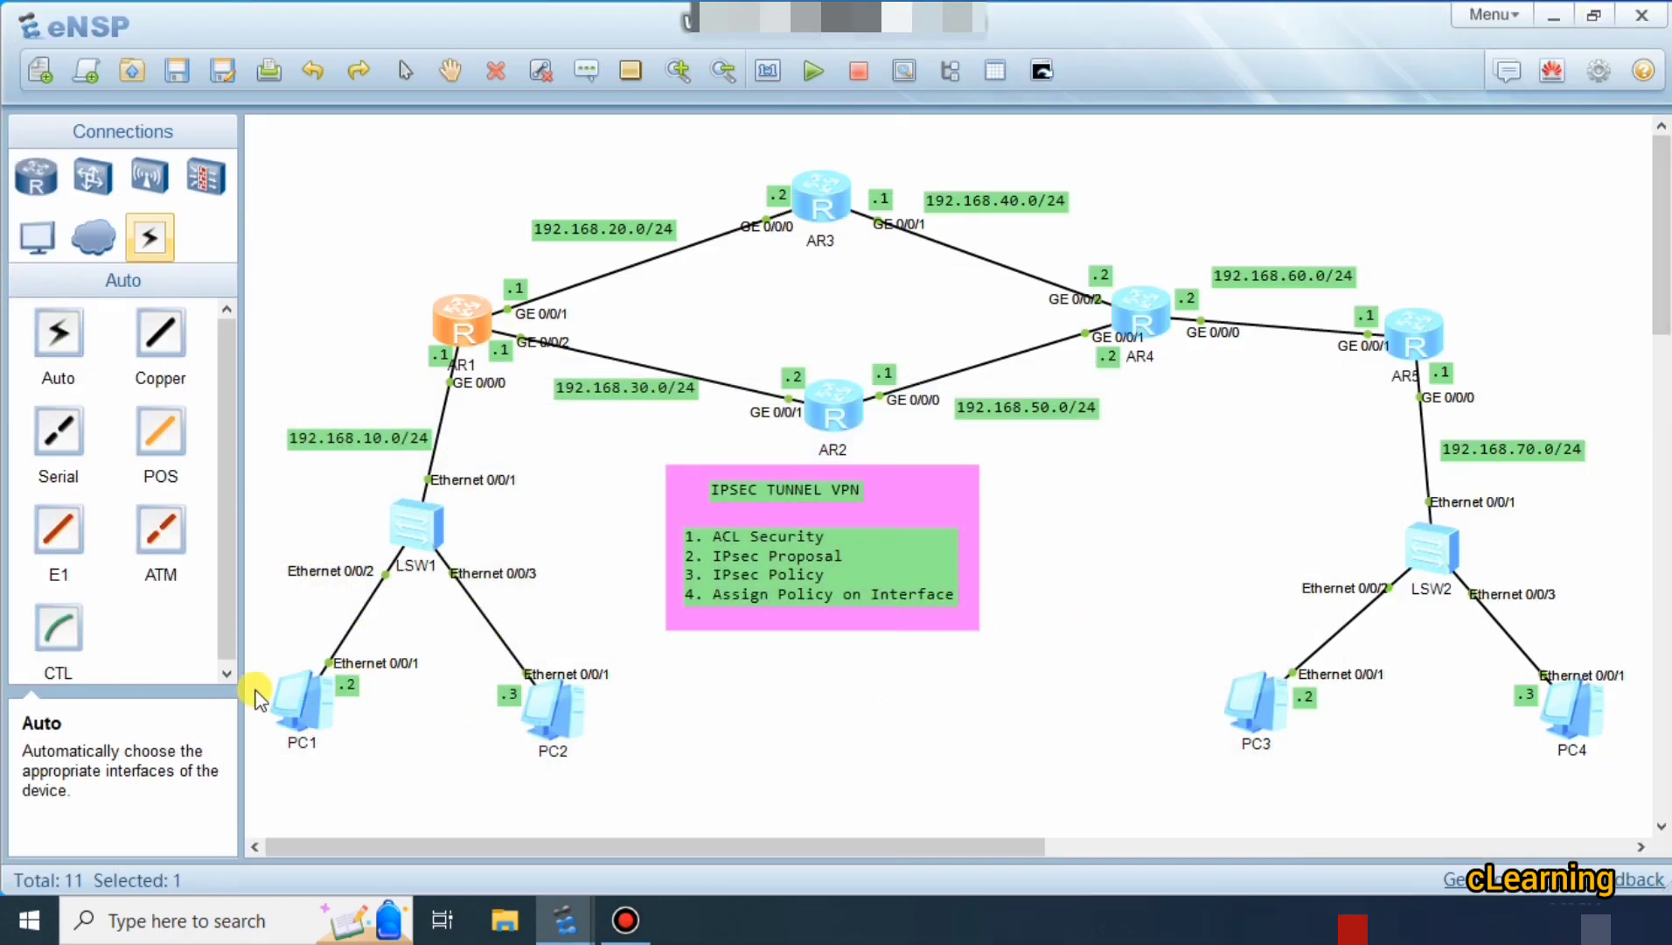
pyautogui.doubleClick(297, 704)
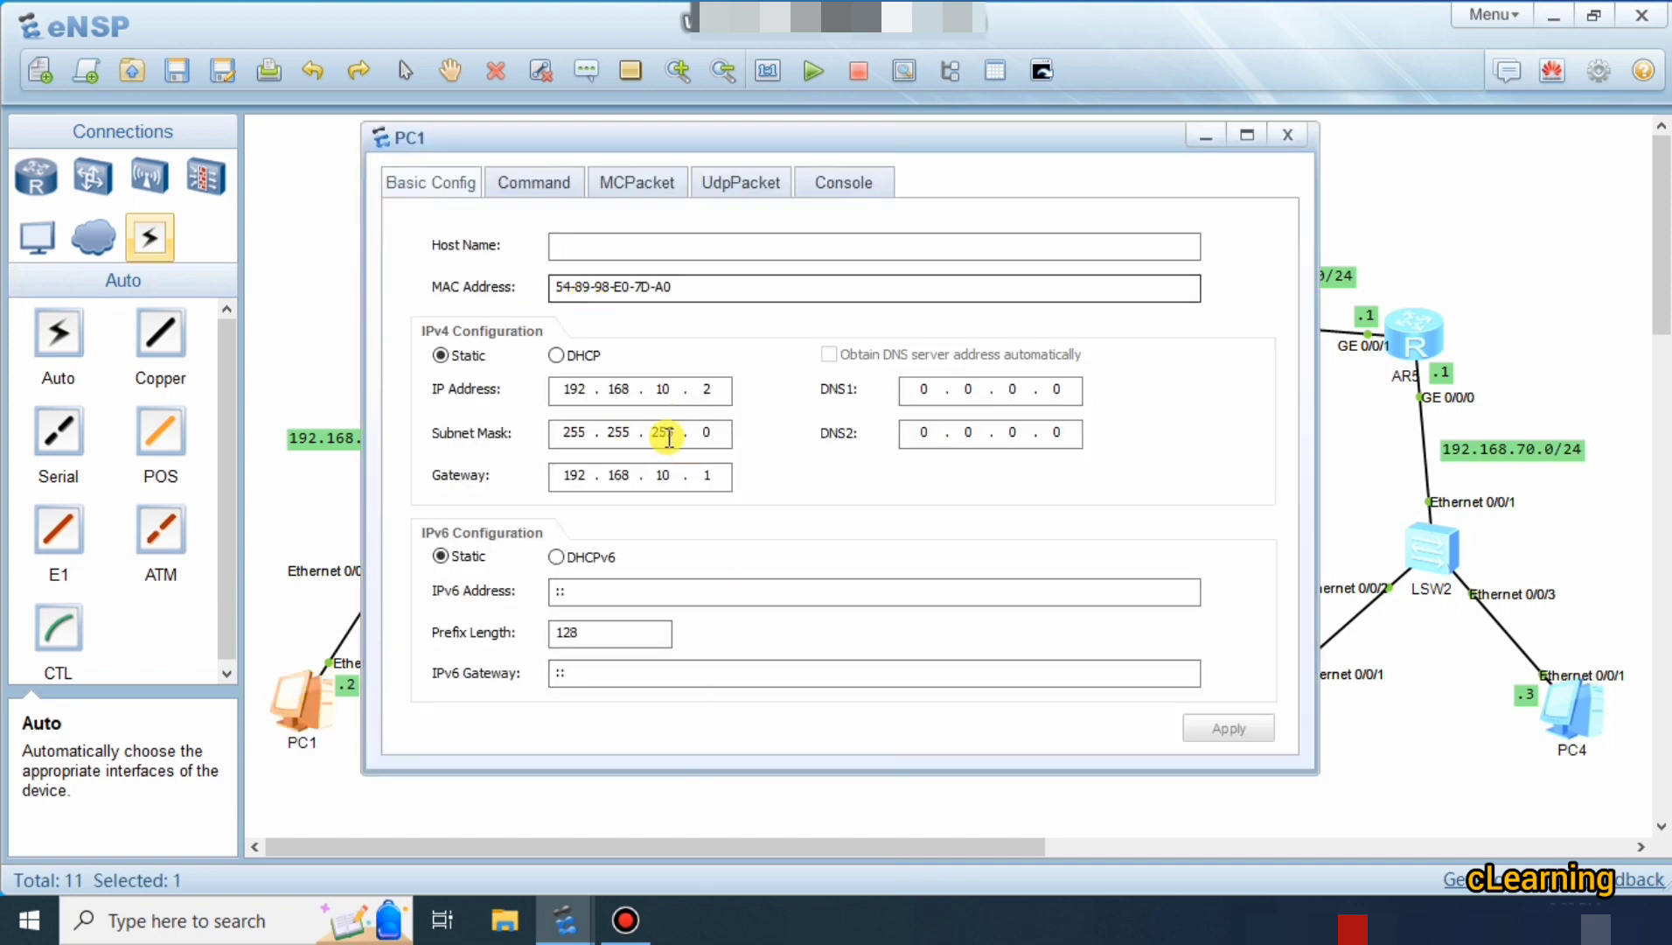
pyautogui.click(527, 188)
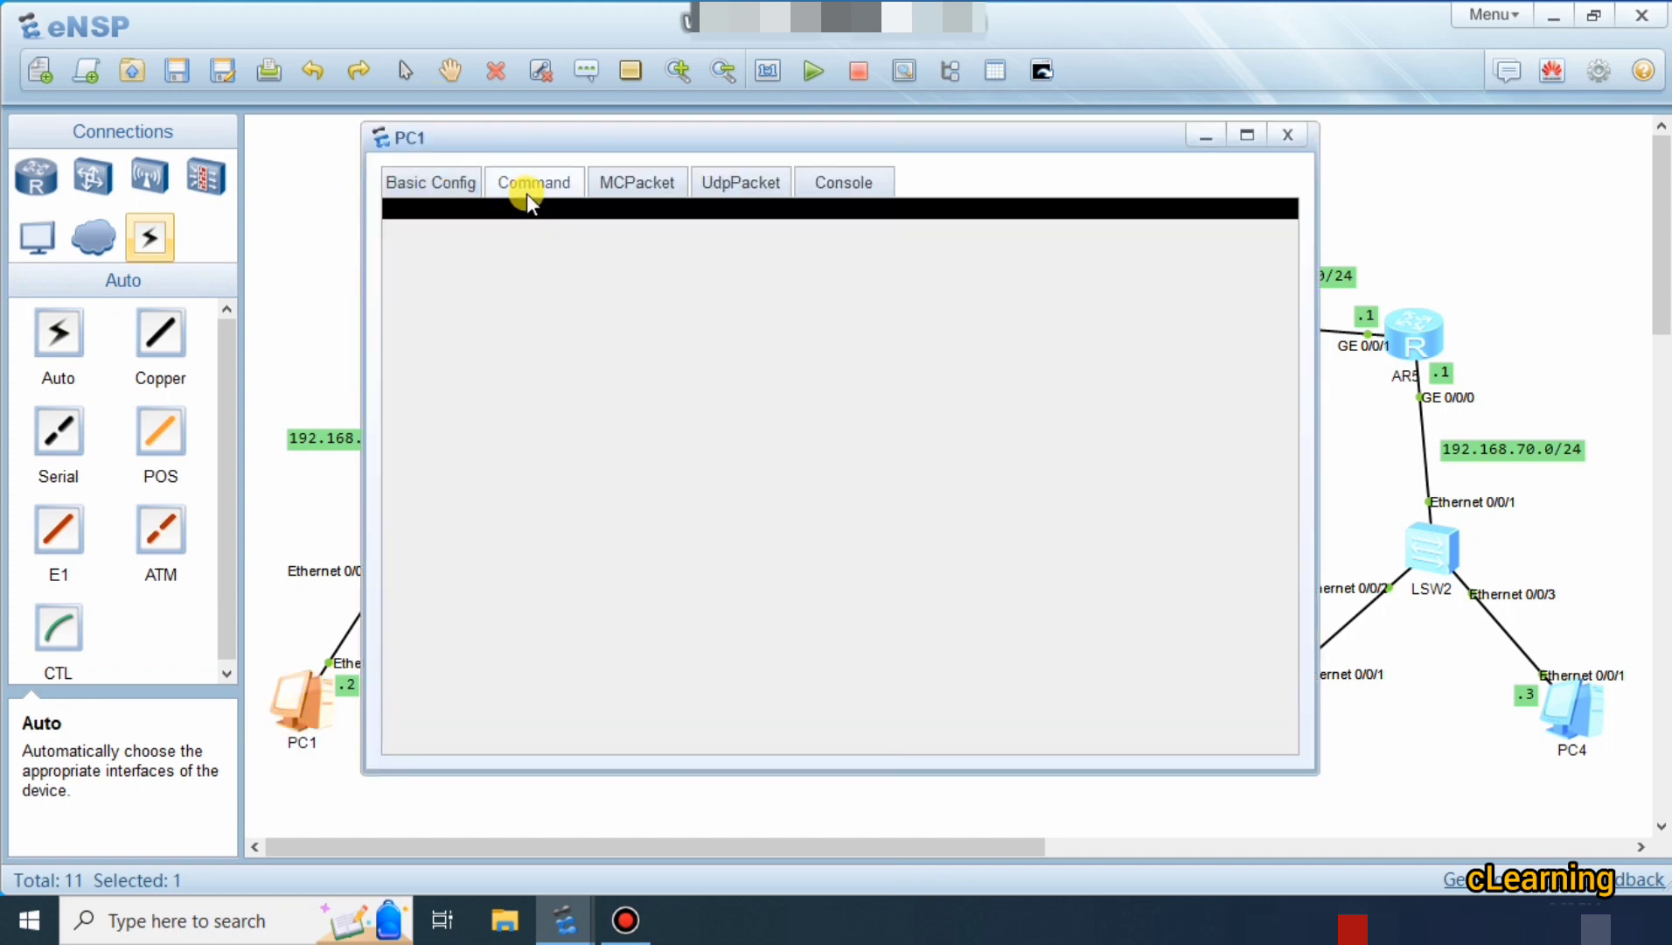
pyautogui.write('pin')
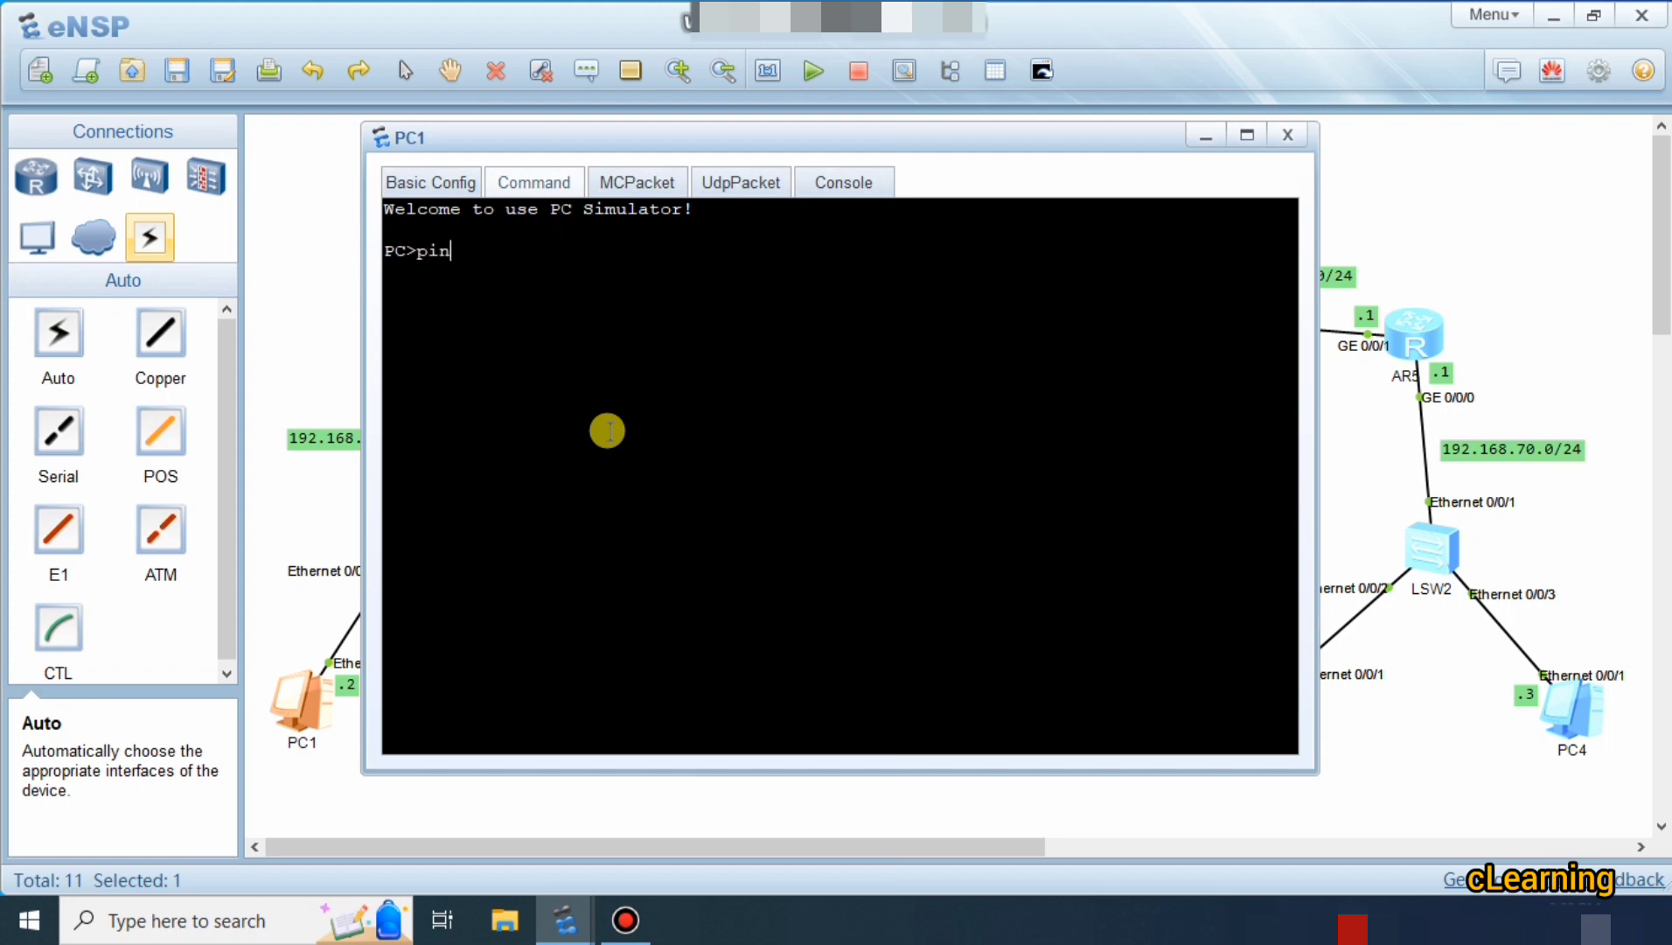
pyautogui.write('f 192.168.70.1')
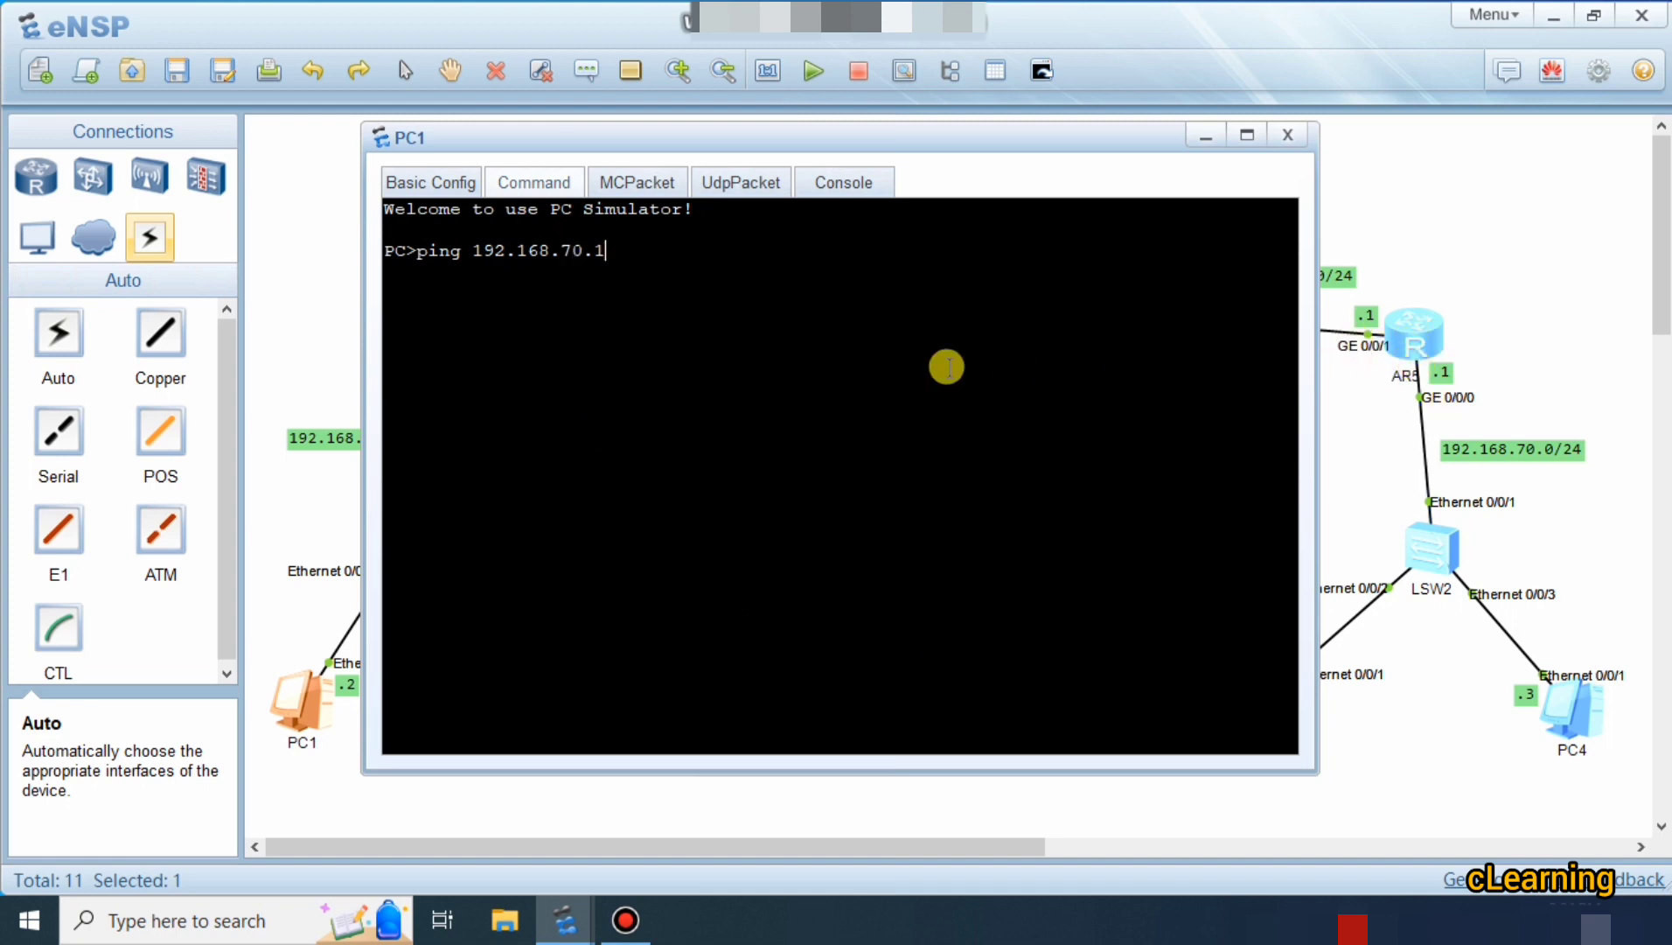
pyautogui.press('Return')
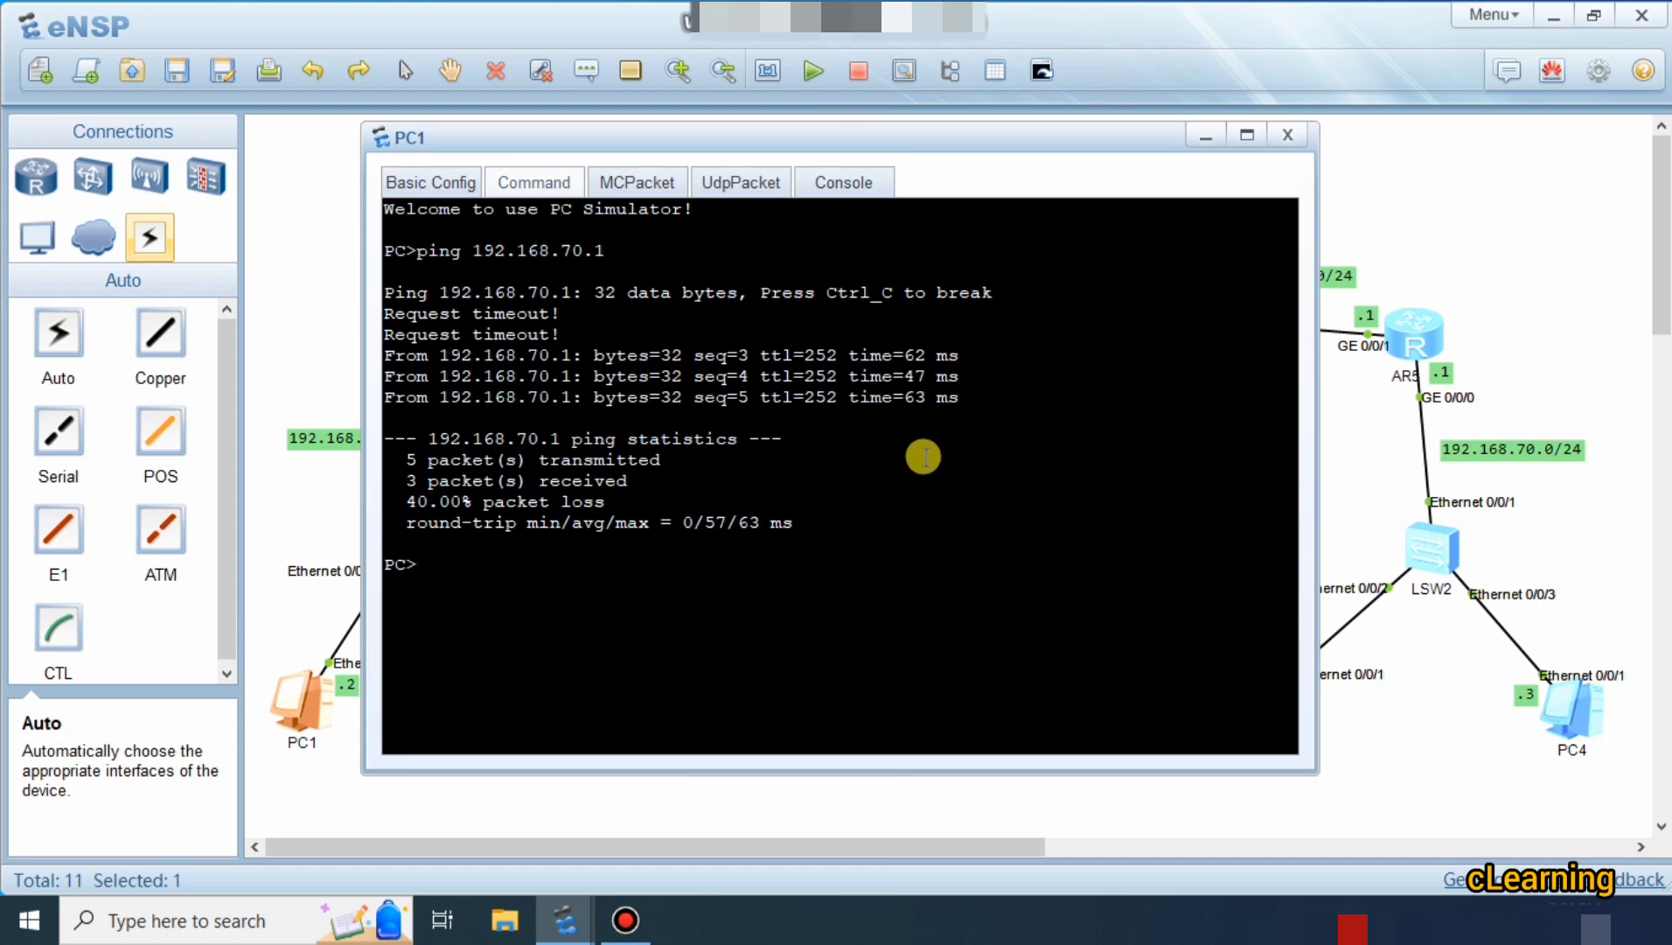
# Repeat the ping to 192.168.70.1, ping 192.168.70.2, then close PC1's window.
pyautogui.press('Up')
pyautogui.press('Return')
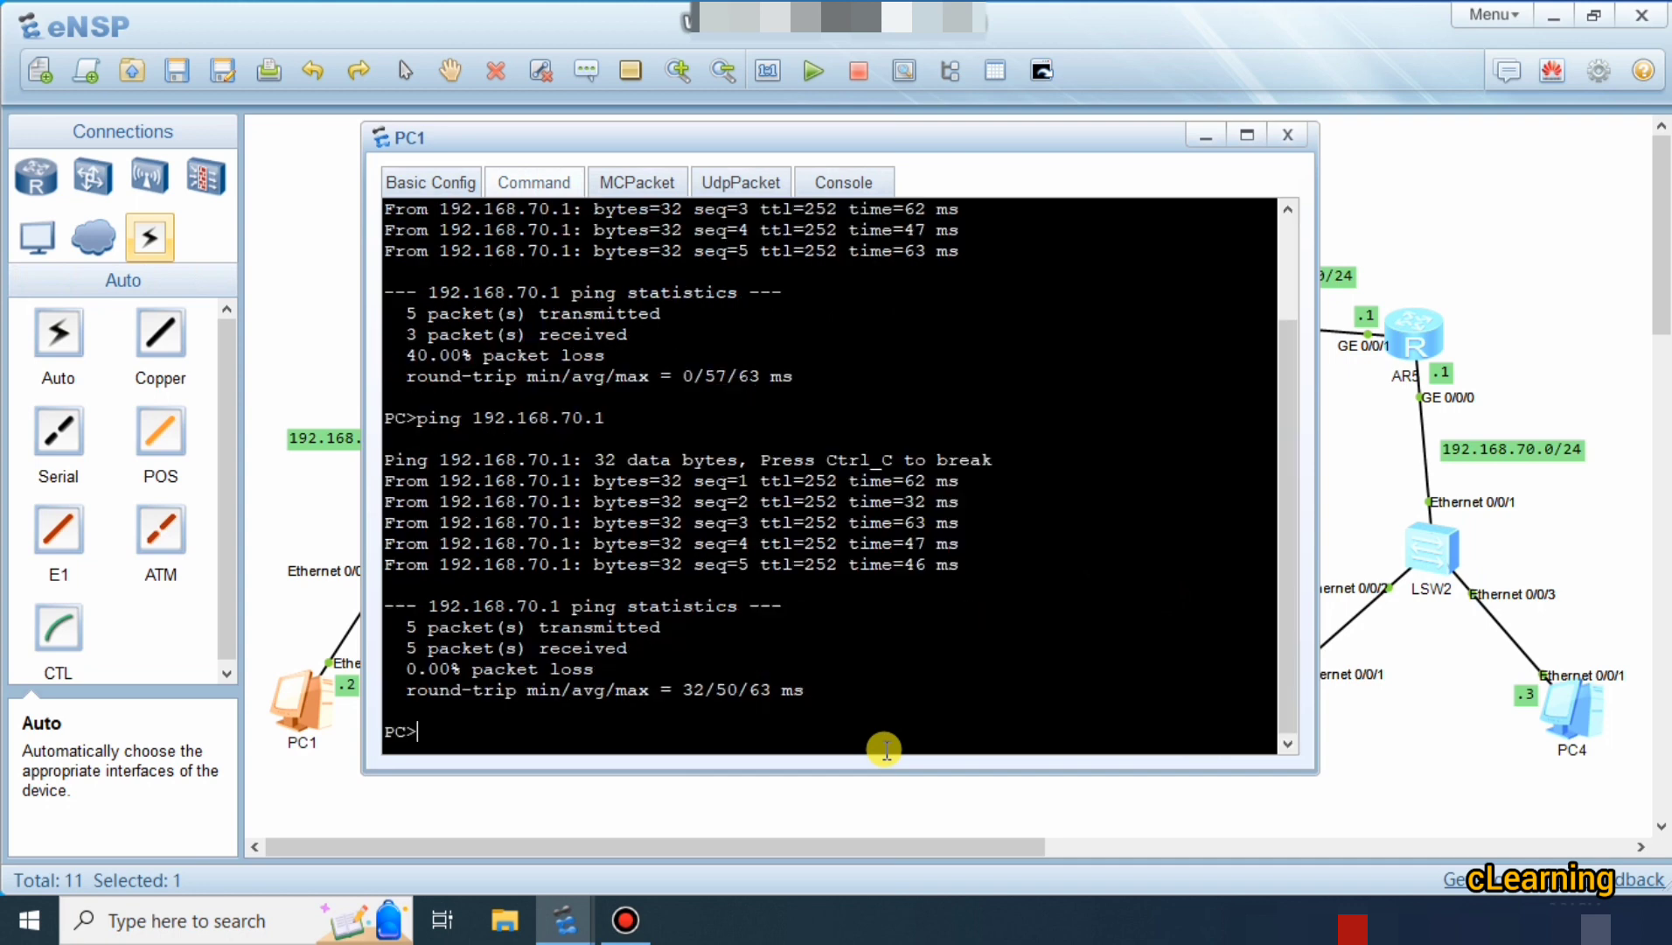
pyautogui.press('Up')
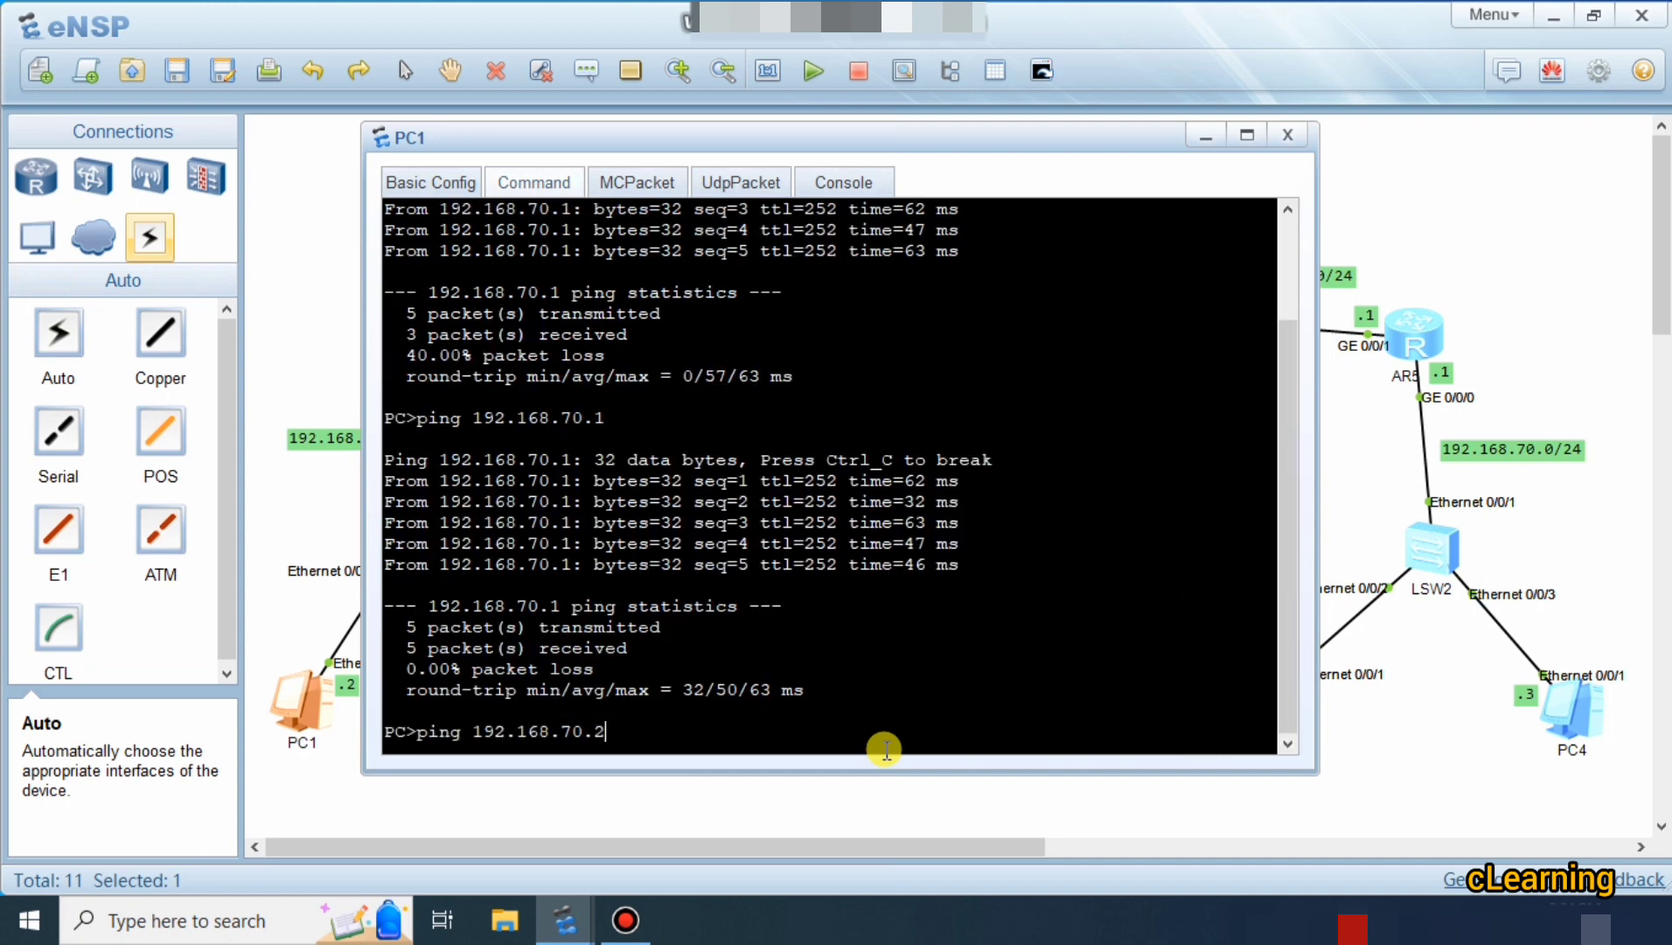
pyautogui.press('Return')
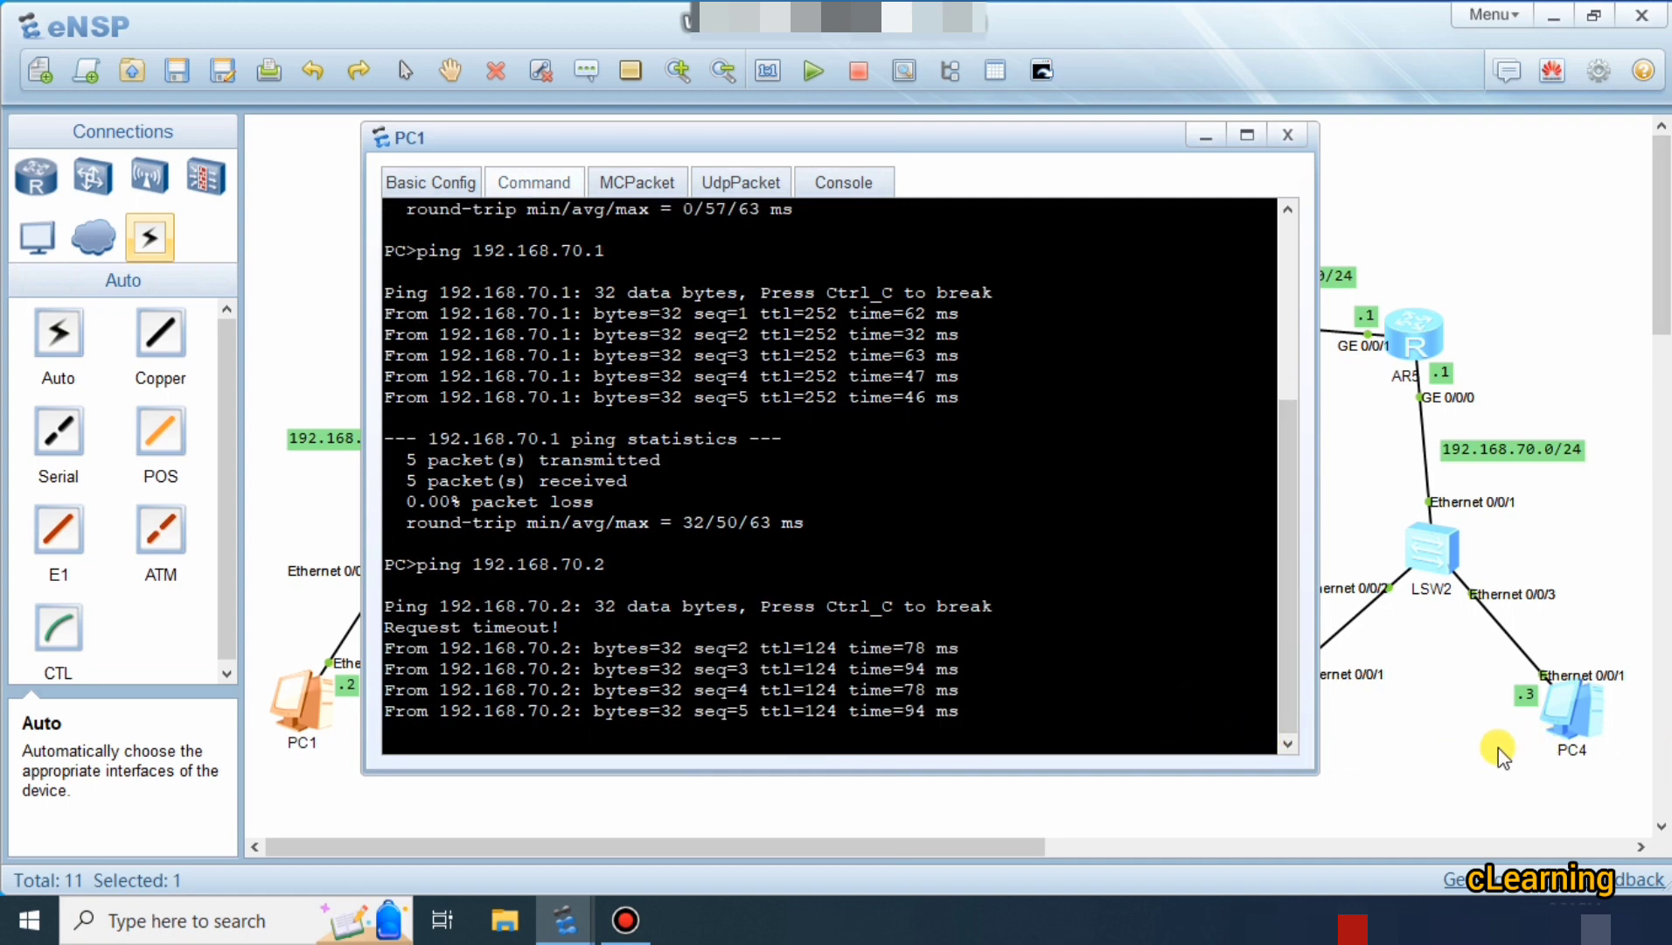
pyautogui.click(1289, 135)
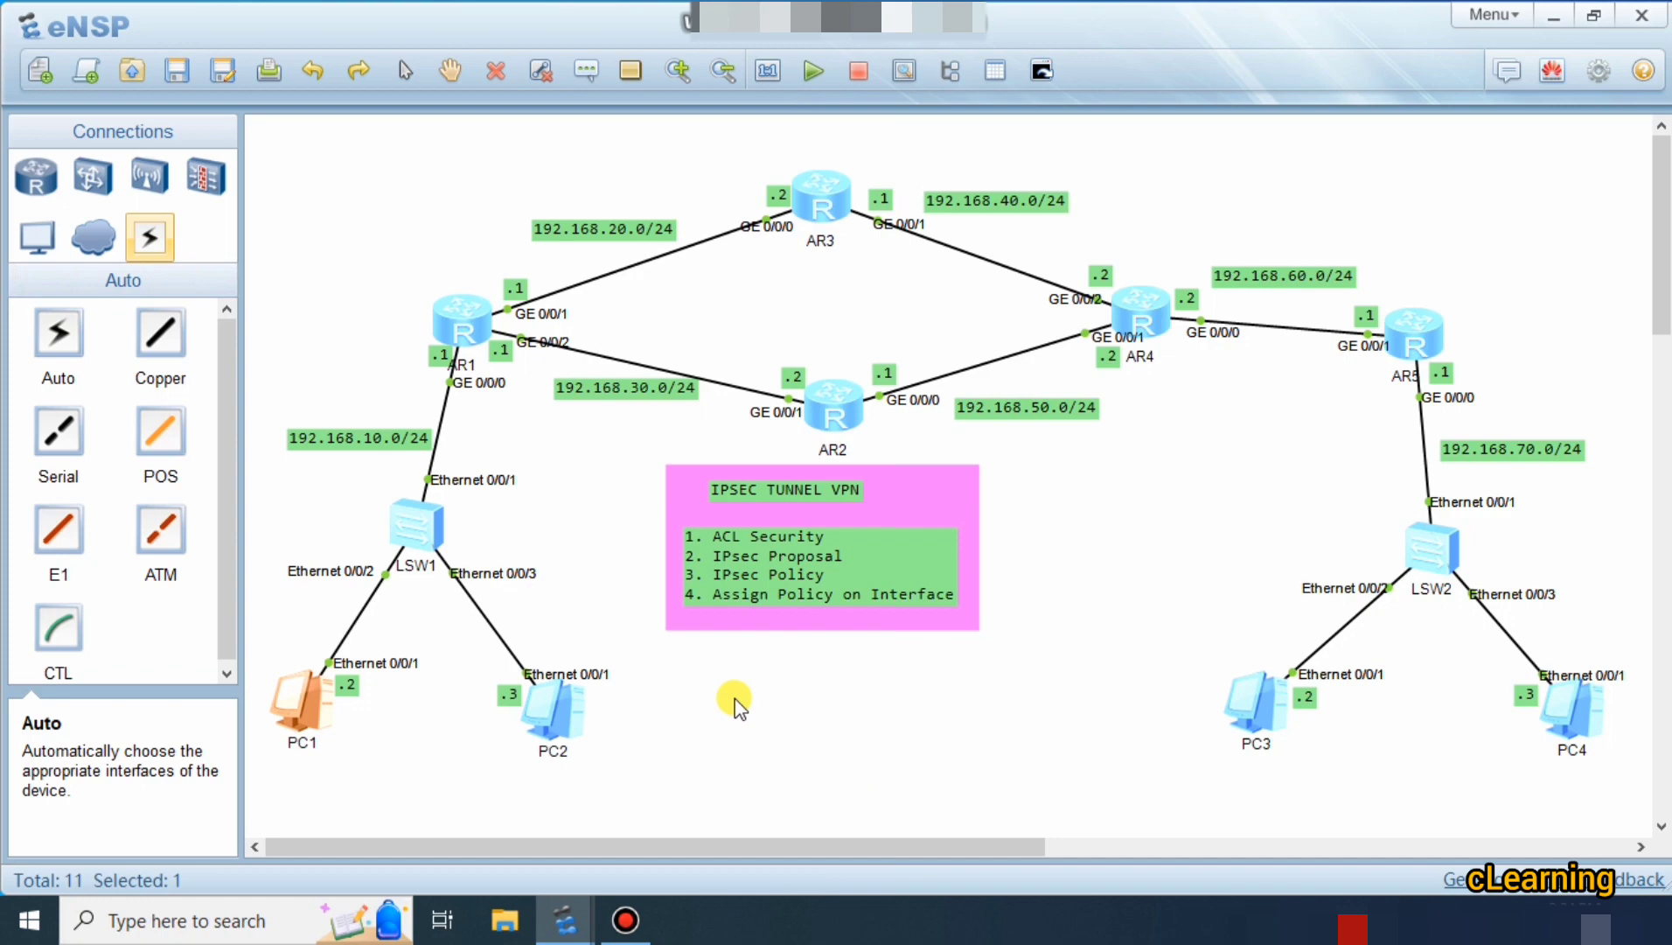
# In AR1's console, return to system view and create advanced ACL 3001.
pyautogui.doubleClick(434, 329)
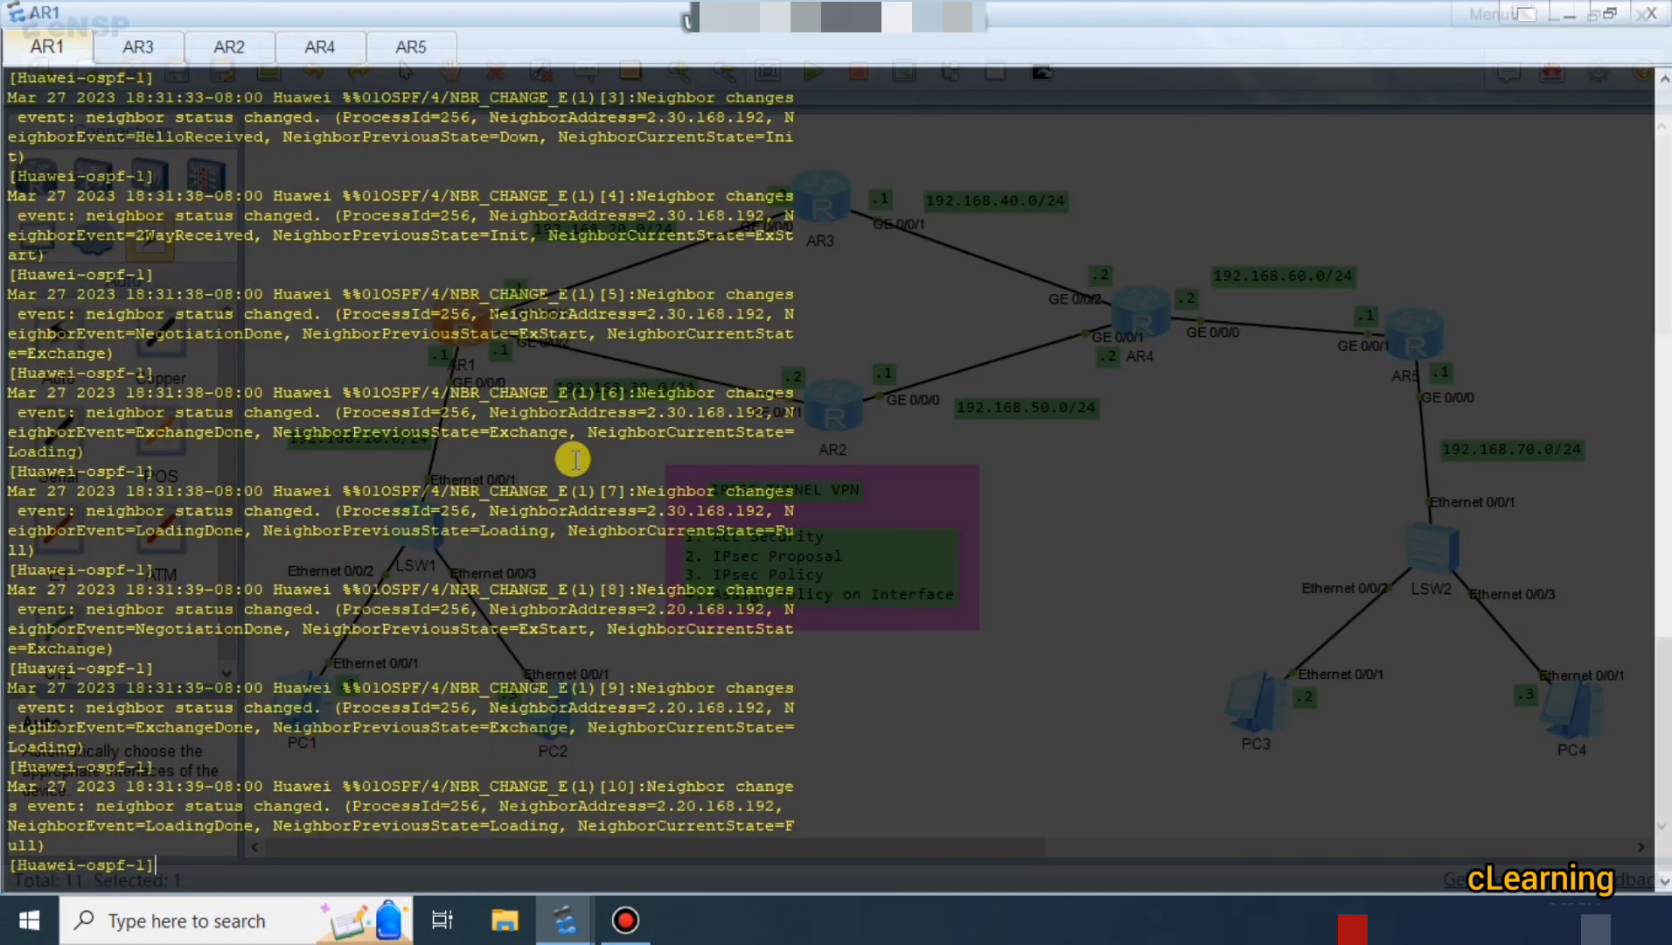
pyautogui.press('Return')
pyautogui.press('Return')
pyautogui.press('Return')
pyautogui.press('Return')
pyautogui.write('q')
pyautogui.press('Return')
pyautogui.press('Return')
pyautogui.press('Return')
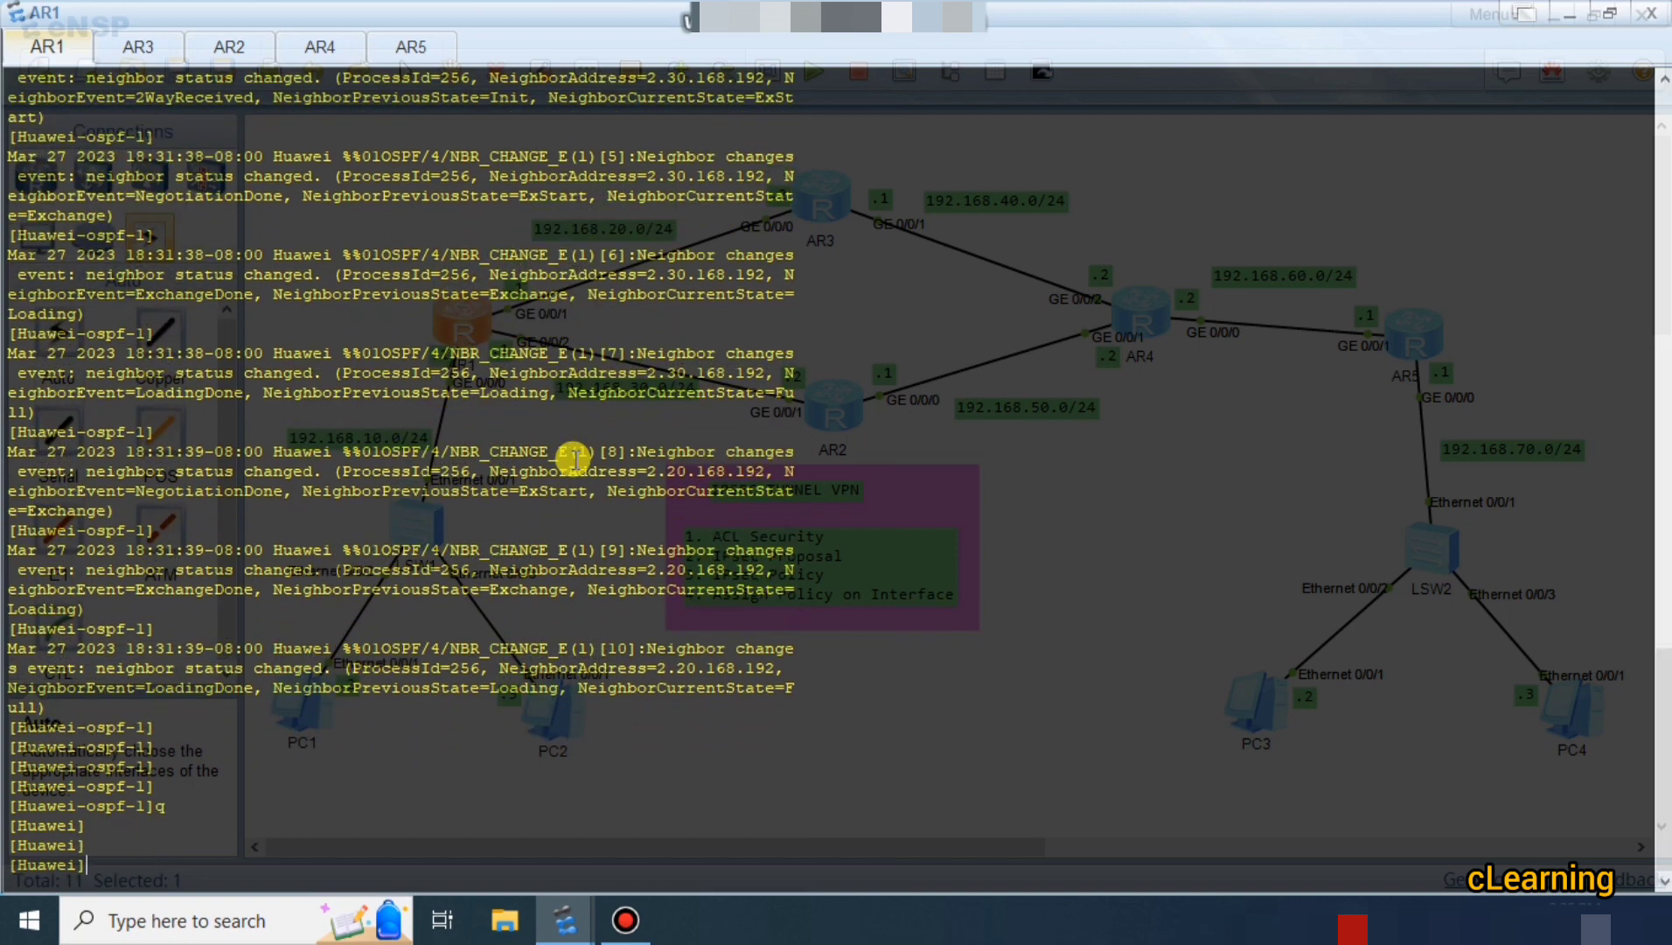
pyautogui.press('Return')
pyautogui.press('Return')
pyautogui.press('Return')
pyautogui.press('Return')
pyautogui.write('ac')
pyautogui.press('Tab')
pyautogui.press('Tab')
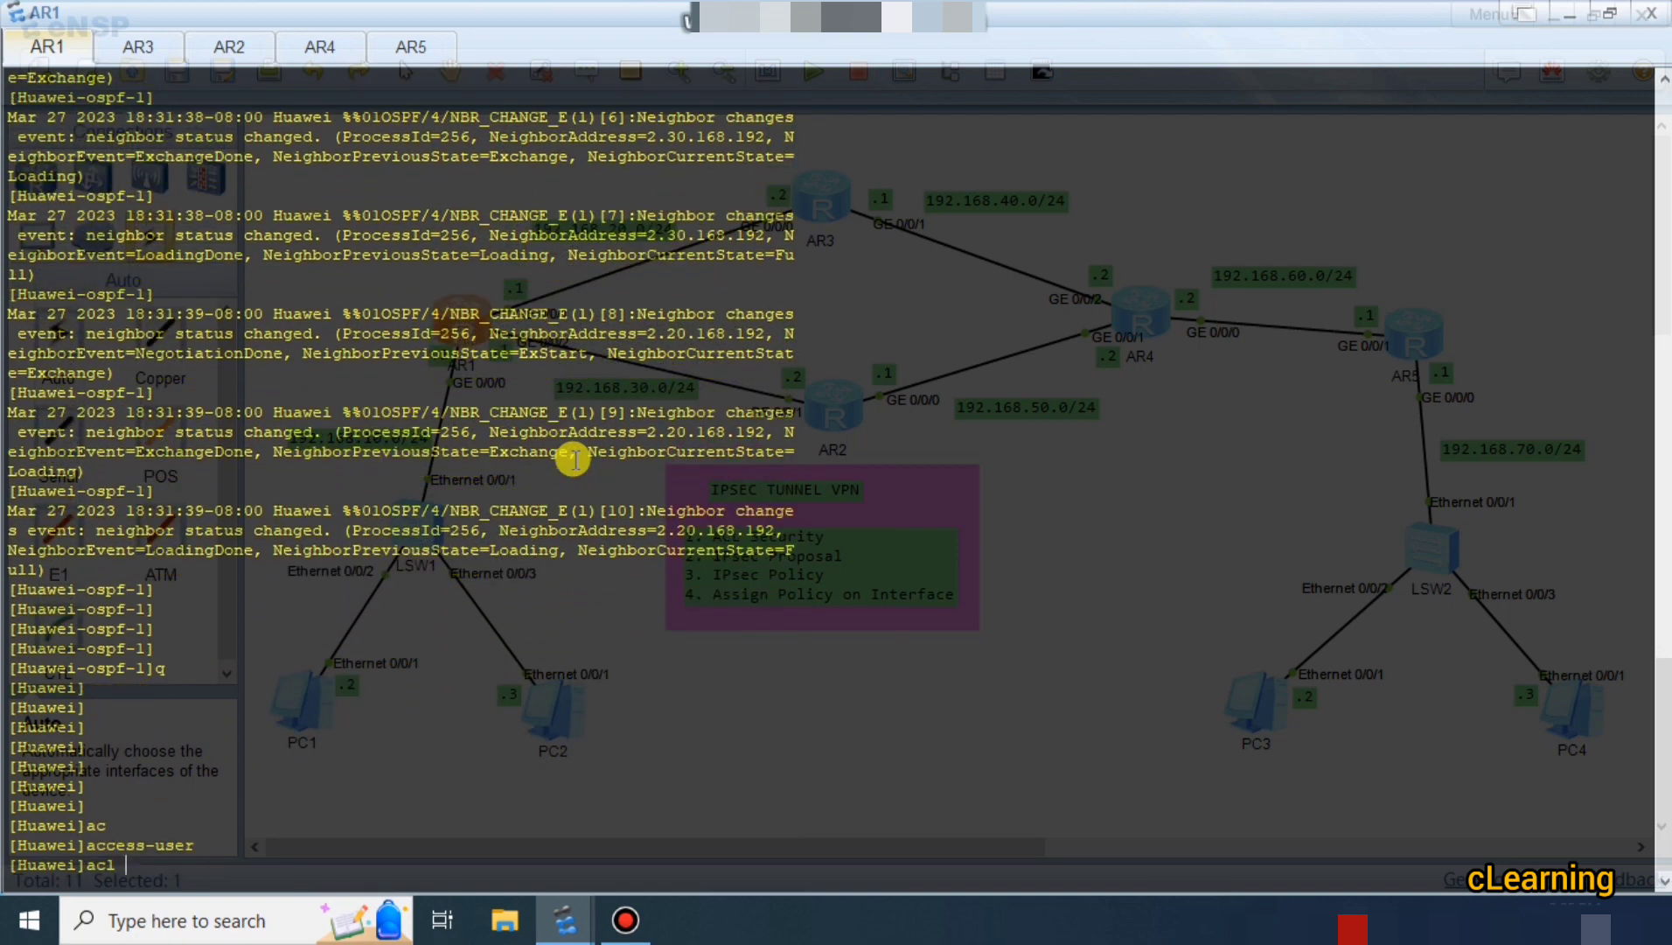
pyautogui.write('2')
pyautogui.press('BackSpace')
pyautogui.write('300')
pyautogui.press('Return')
pyautogui.press('Return')
pyautogui.press('Return')
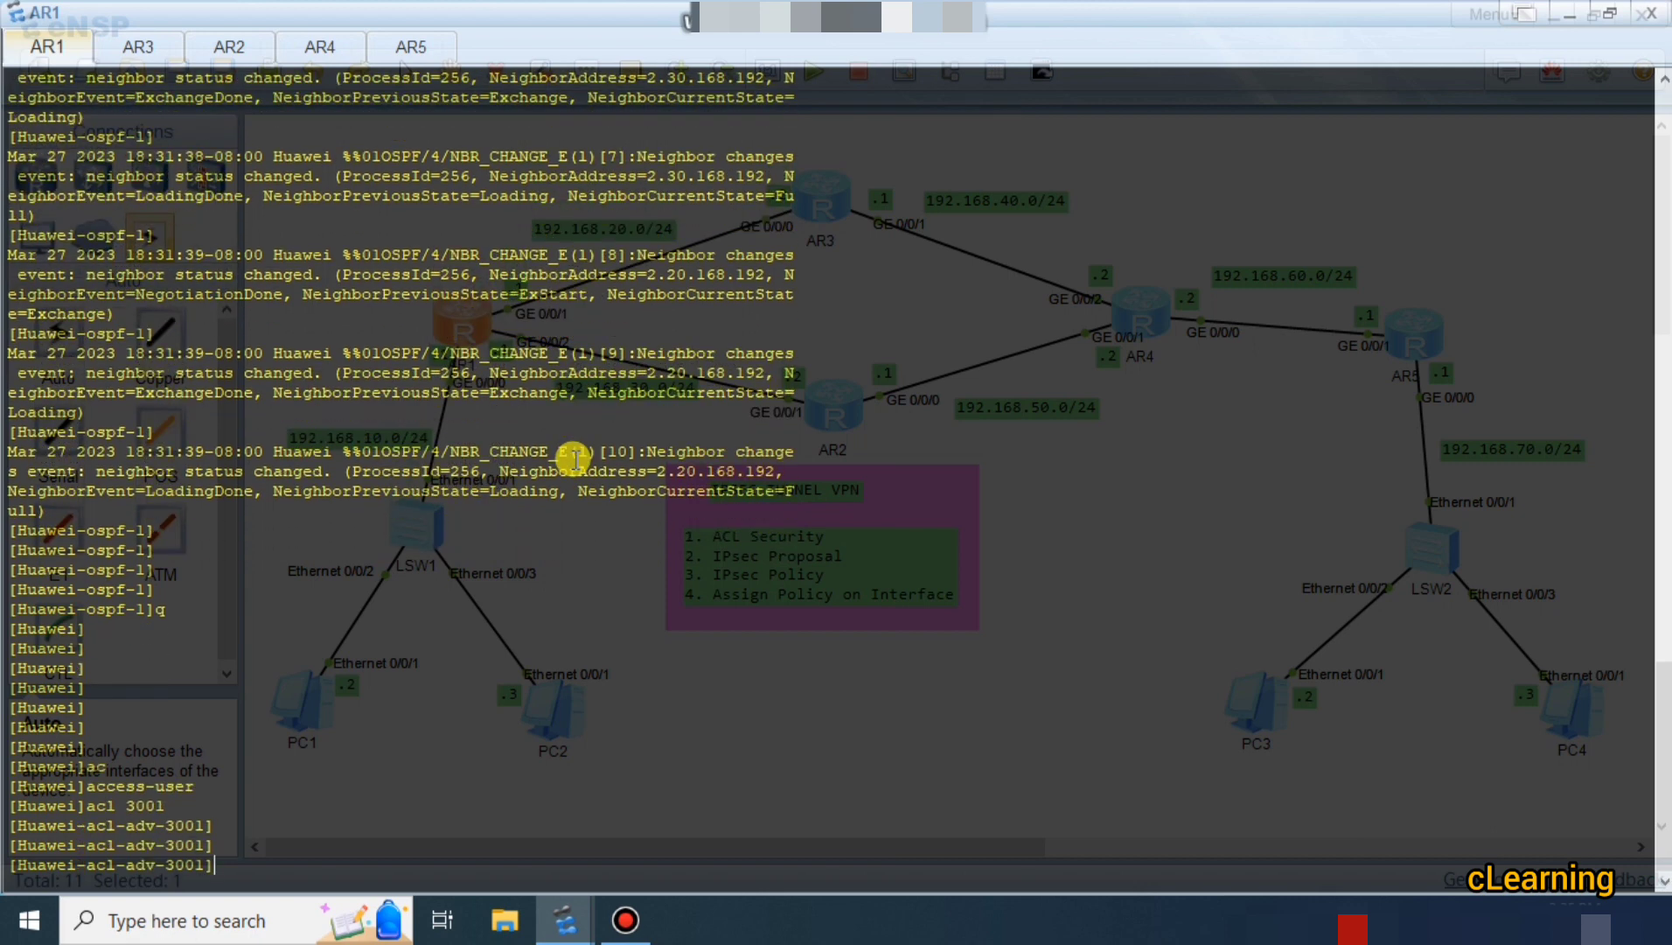
# Add rule 5 permitting IP from 192.168.10.0 0.0.0.255 to 192.168.70.0 0.0.0.255, then show AR5's console.
pyautogui.write('ru')
pyautogui.press('Tab')
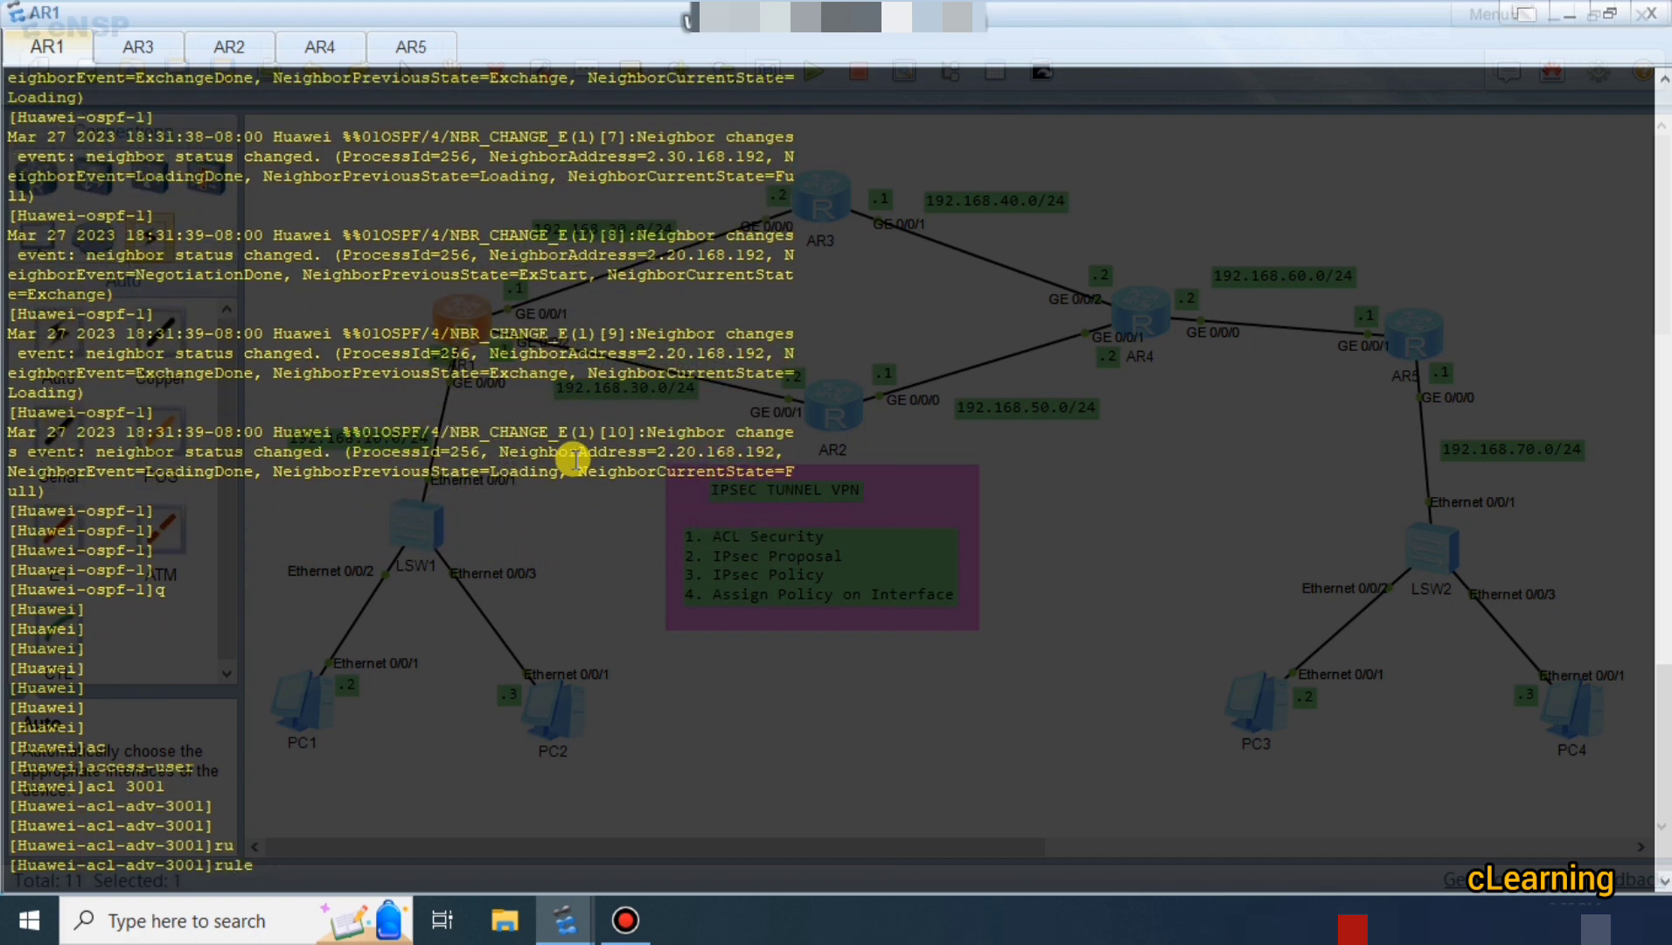
pyautogui.write('5 p')
pyautogui.press('Tab')
pyautogui.write('sou')
pyautogui.press('Tab')
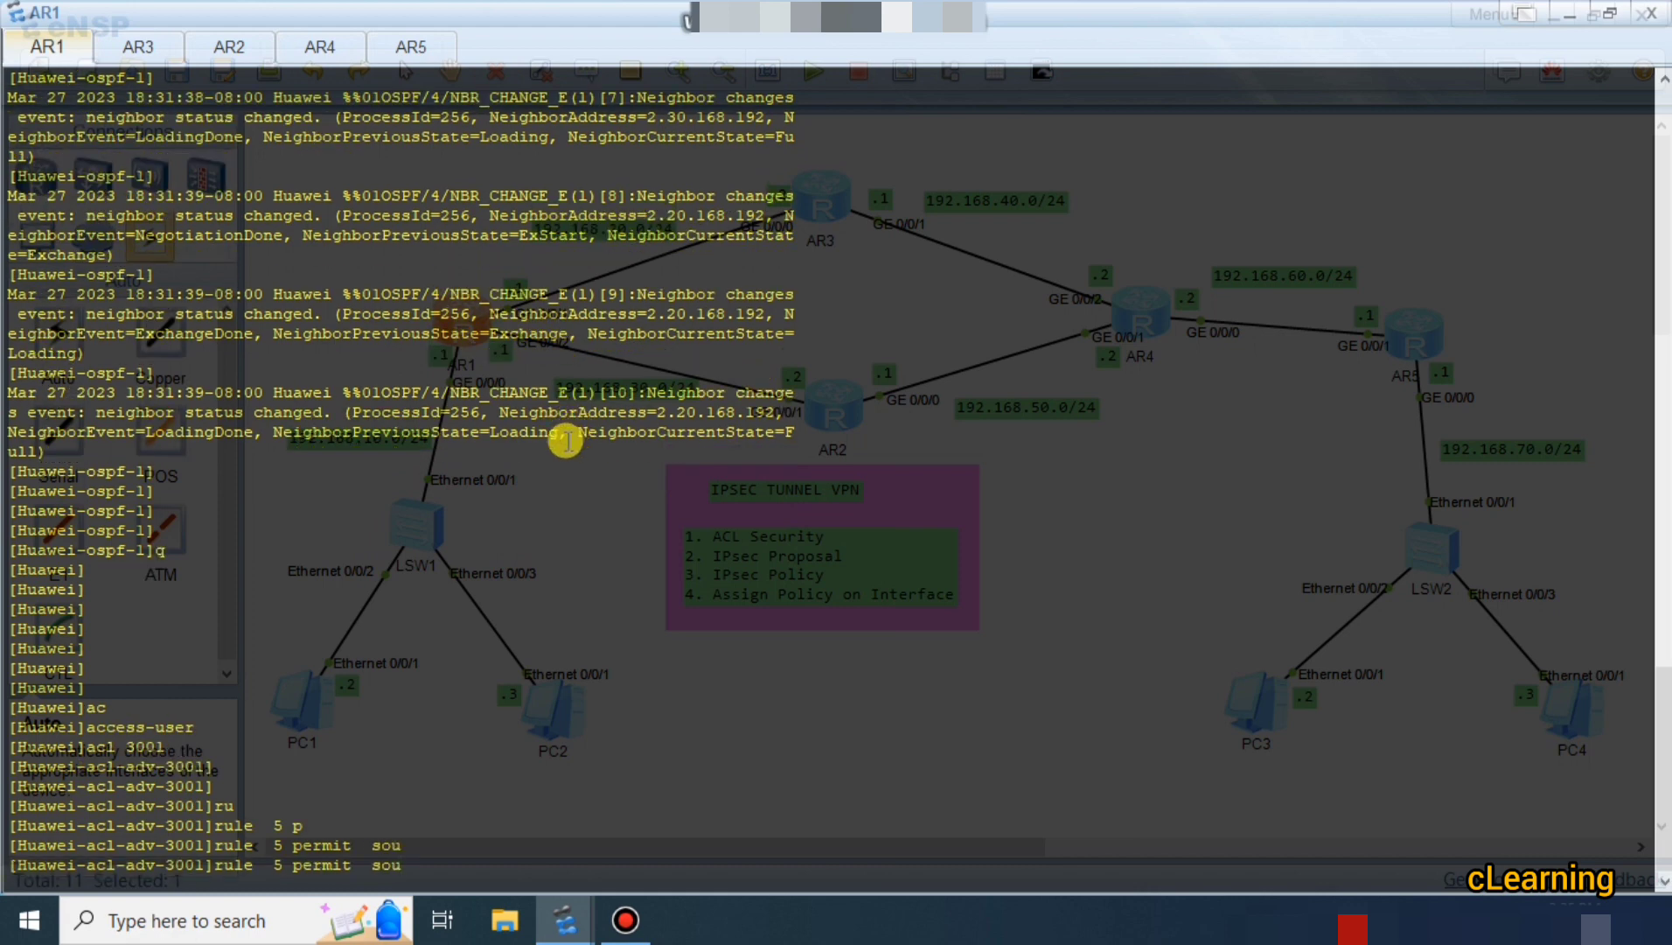
pyautogui.write('ip')
pyautogui.press('Tab')
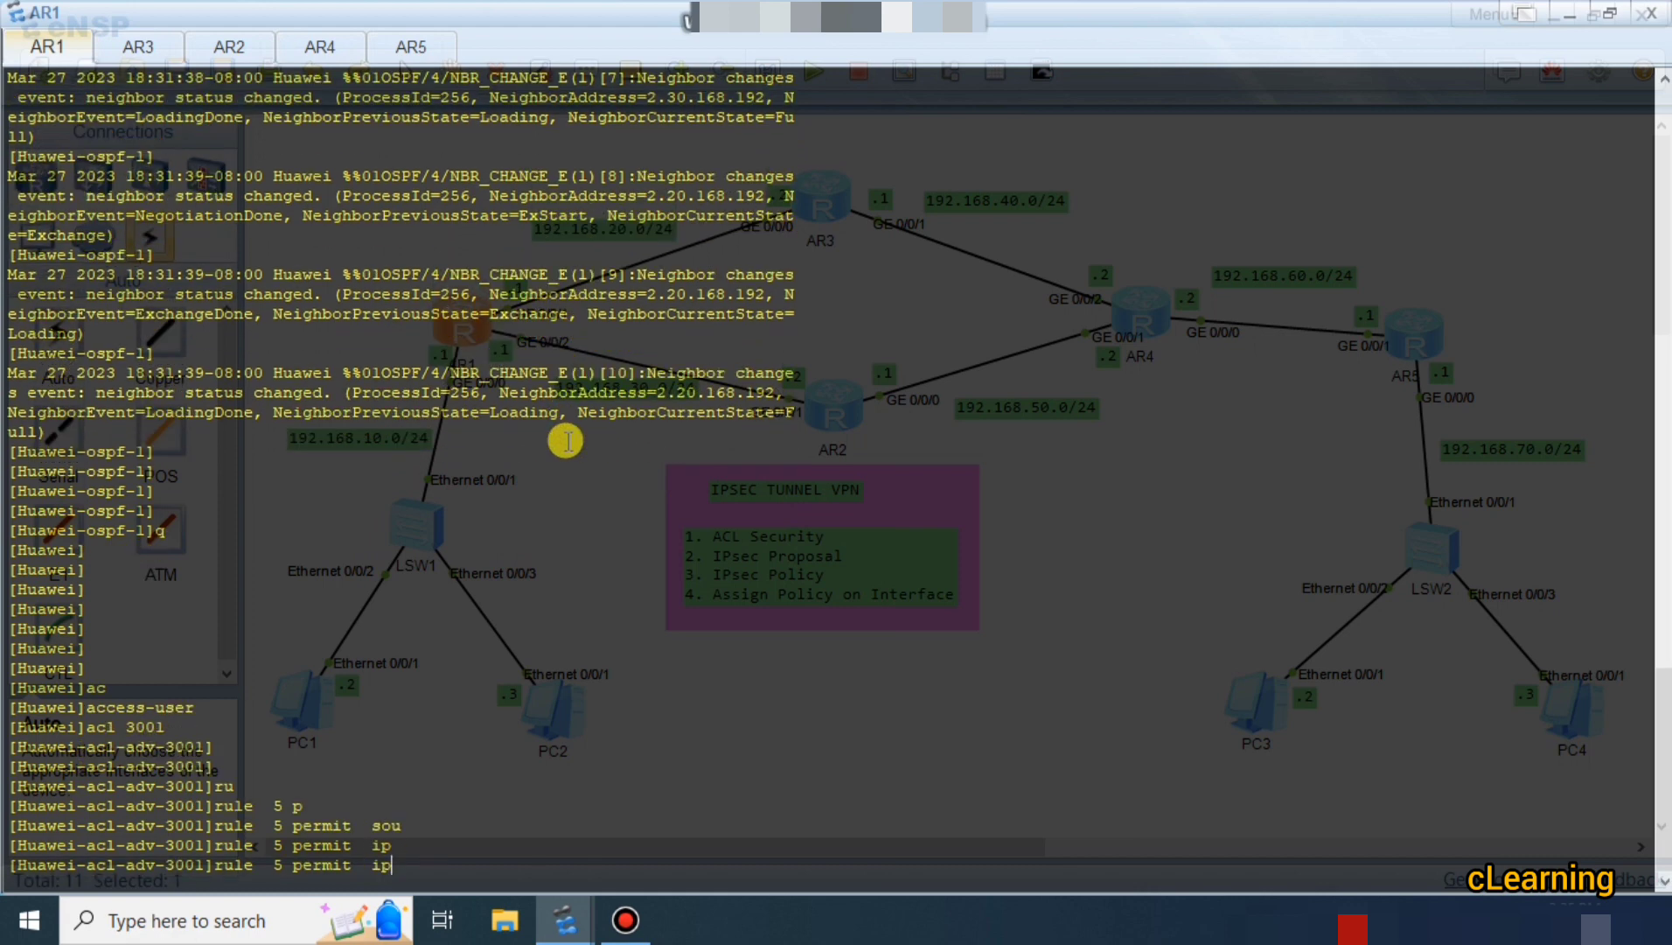
pyautogui.write('sou')
pyautogui.press('Tab')
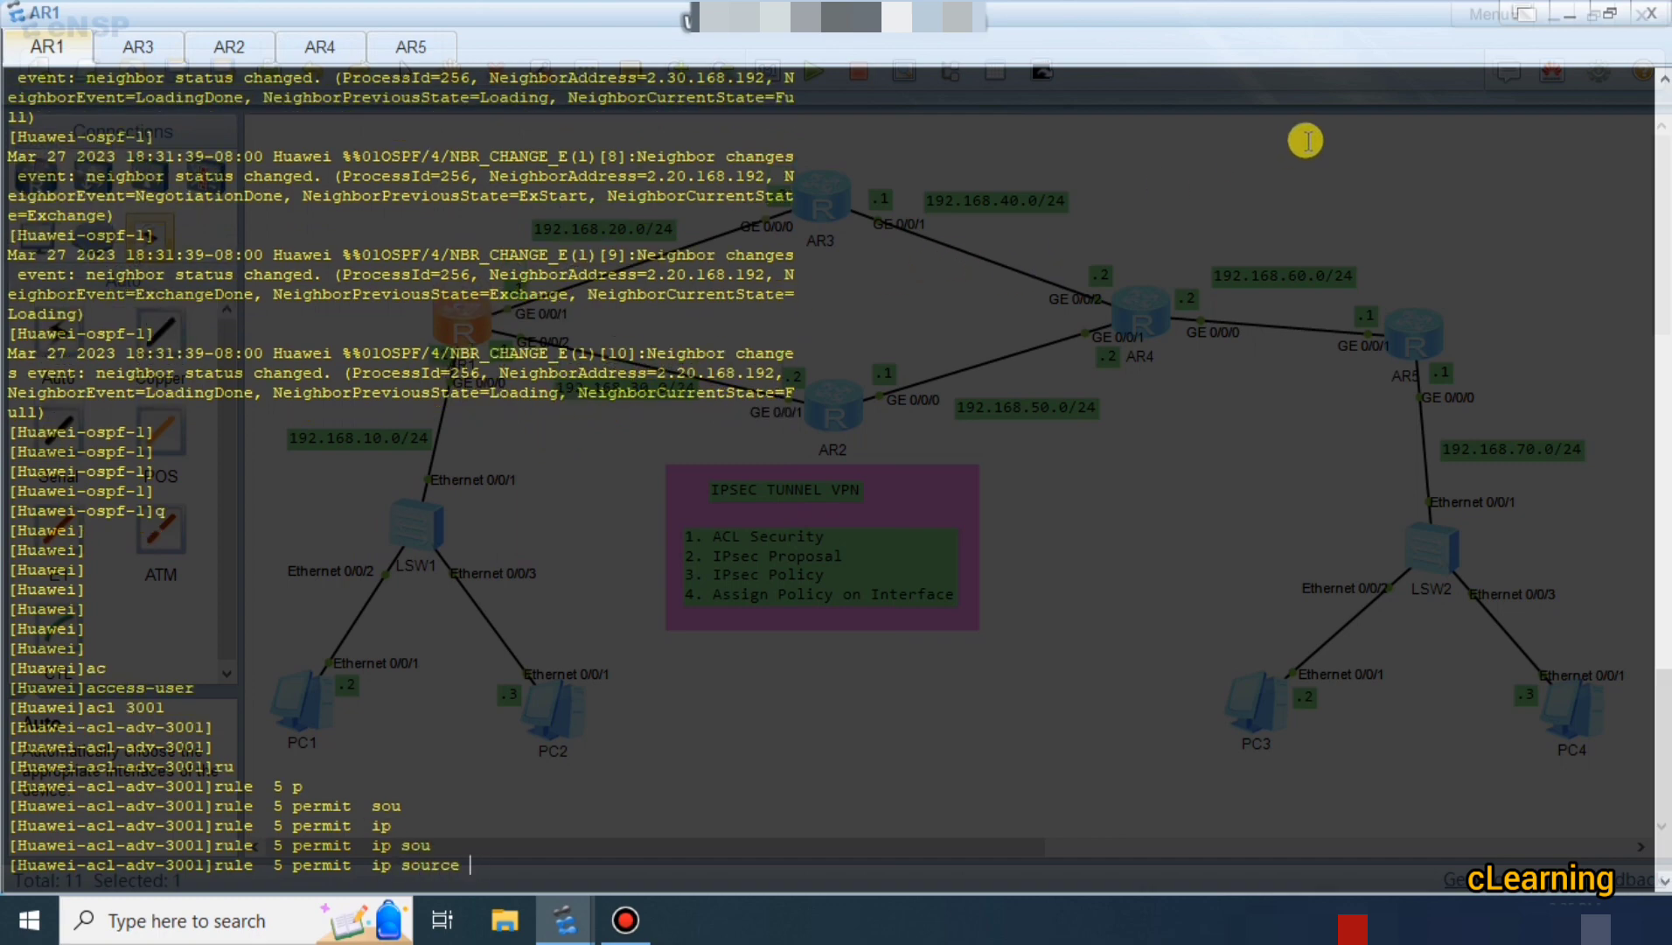
pyautogui.click(1565, 15)
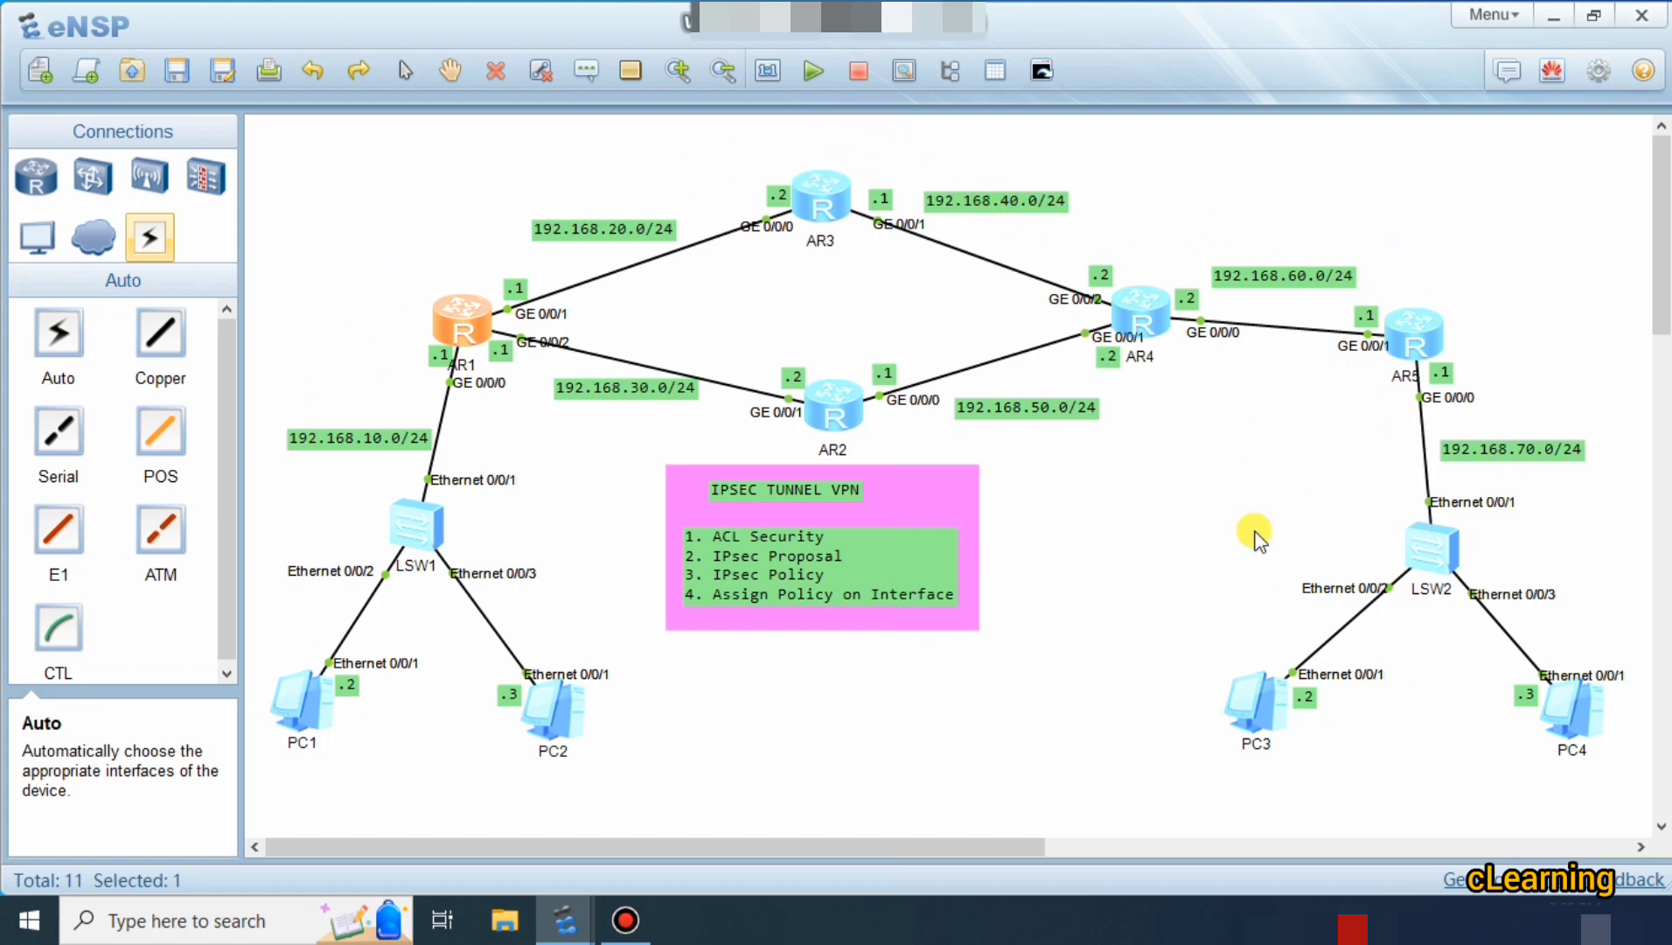
pyautogui.doubleClick(492, 309)
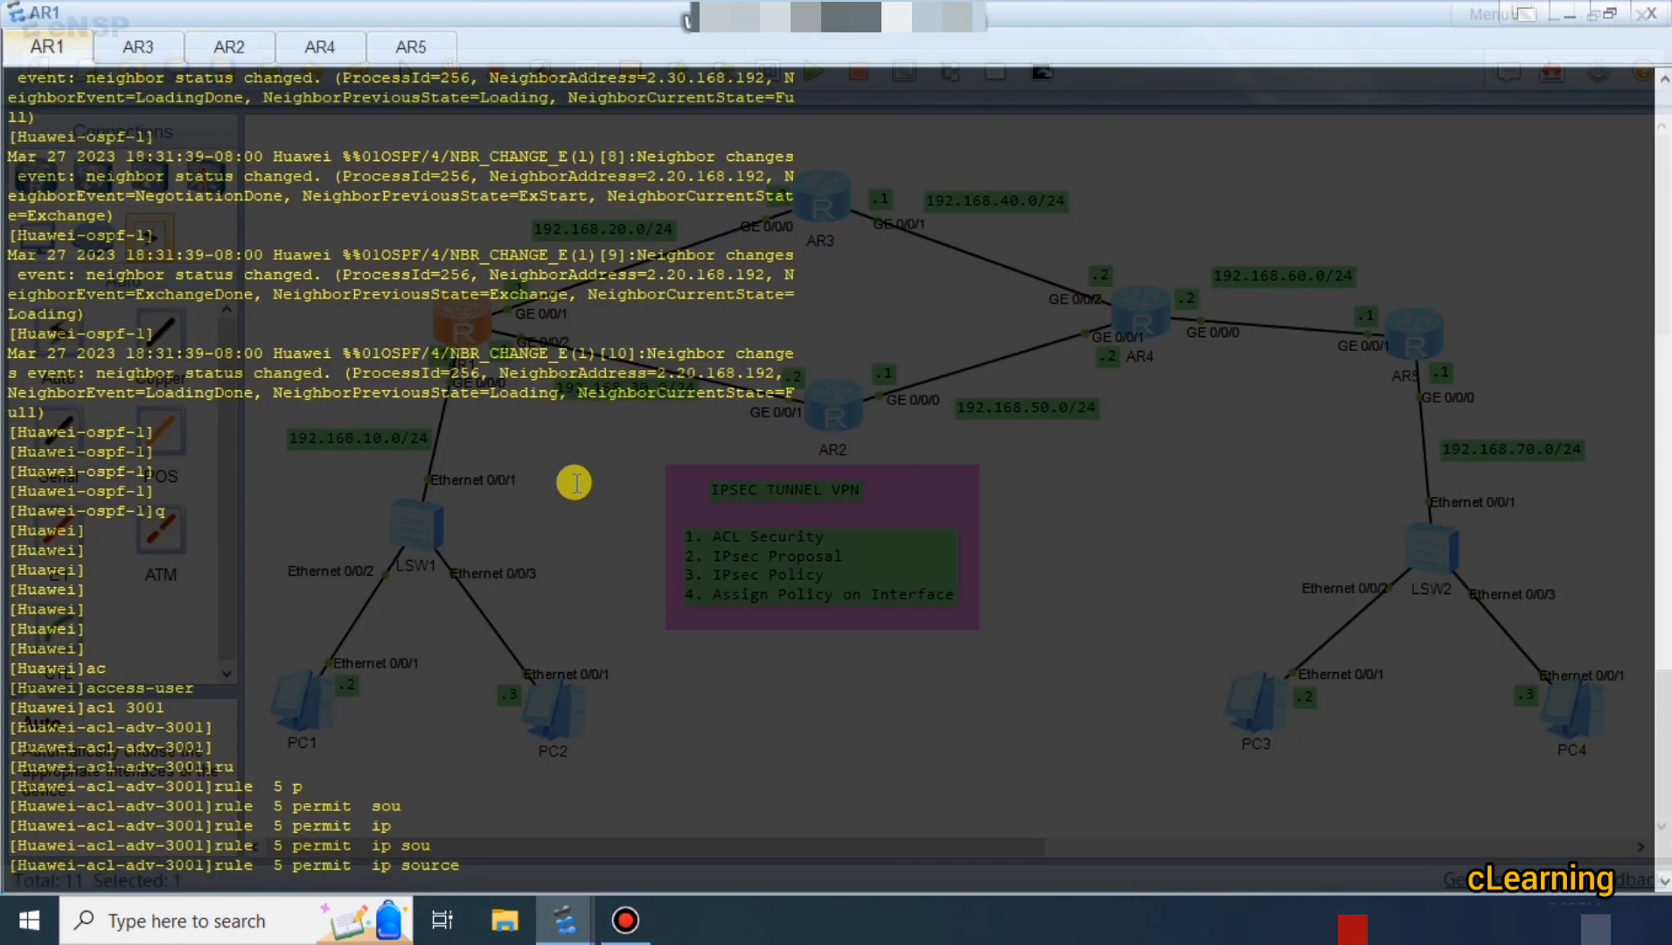
pyautogui.write('92.168.10.0 0.0.0.2555 des')
pyautogui.press('Tab')
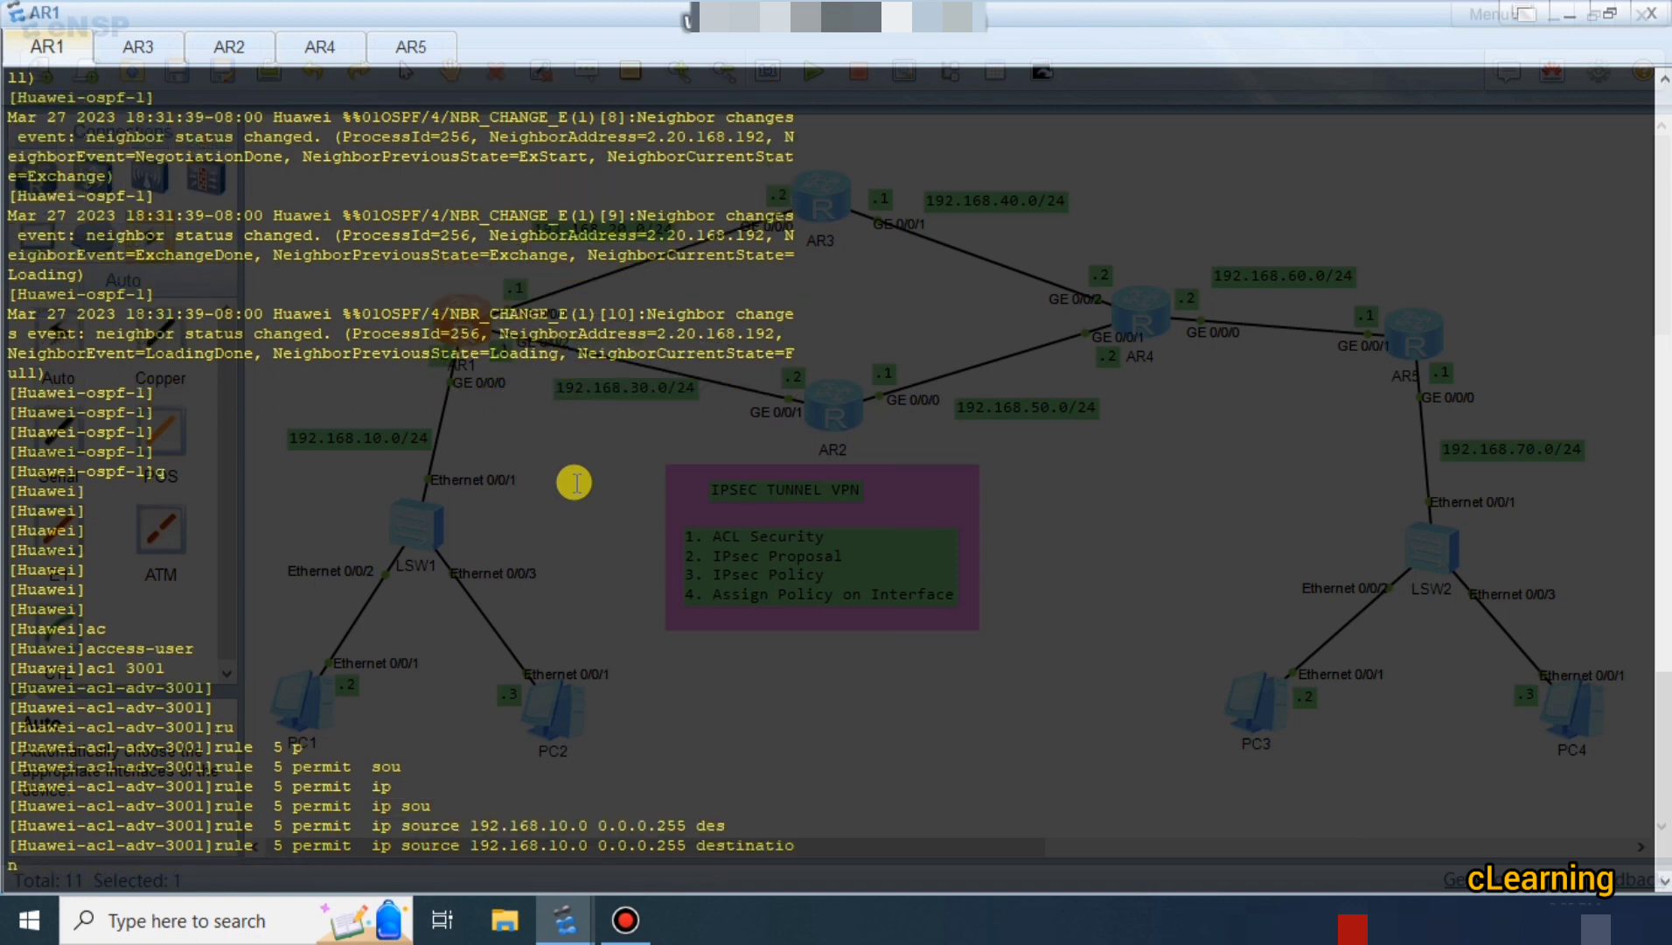
pyautogui.write('192.168.70.0 0.0.0')
pyautogui.press('Return')
pyautogui.press('Return')
pyautogui.press('Return')
pyautogui.press('Return')
pyautogui.press('Return')
pyautogui.press('Return')
pyautogui.press('Return')
pyautogui.press('Return')
pyautogui.press('Return')
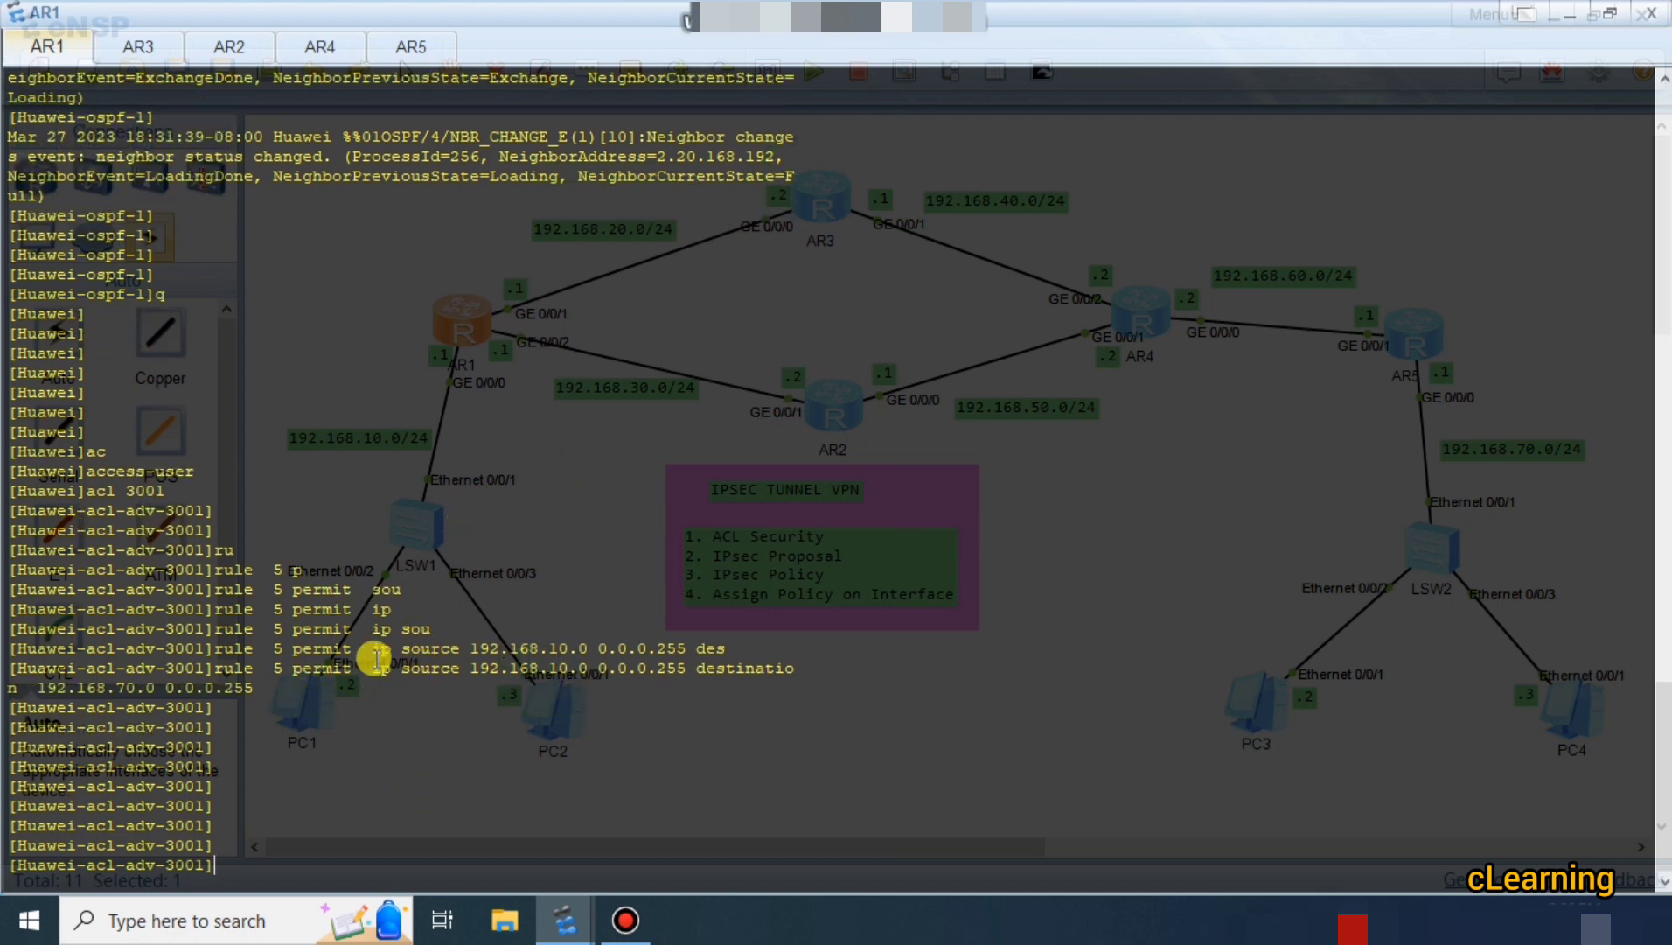
pyautogui.click(423, 52)
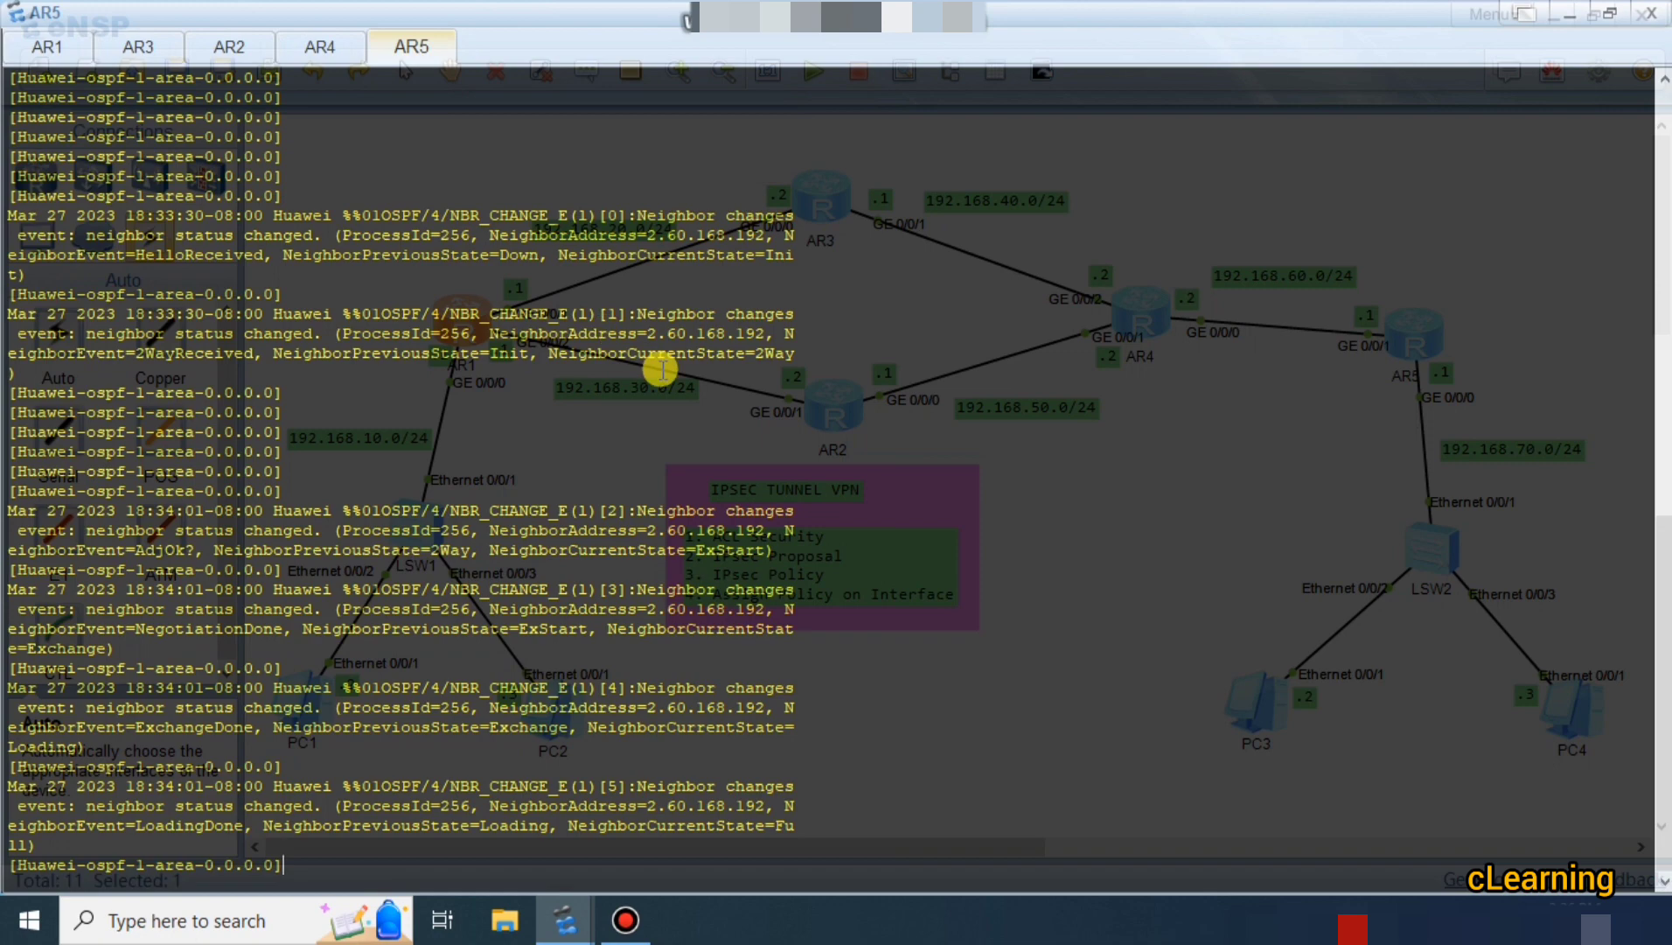
# Leave AR5's OSPF views and create advanced ACL 3001 on AR5.
pyautogui.press('Return')
pyautogui.press('Return')
pyautogui.press('Return')
pyautogui.press('Return')
pyautogui.press('Return')
pyautogui.write('q')
pyautogui.press('Return')
pyautogui.press('Return')
pyautogui.press('Return')
pyautogui.press('Return')
pyautogui.press('Return')
pyautogui.press('Return')
pyautogui.press('Return')
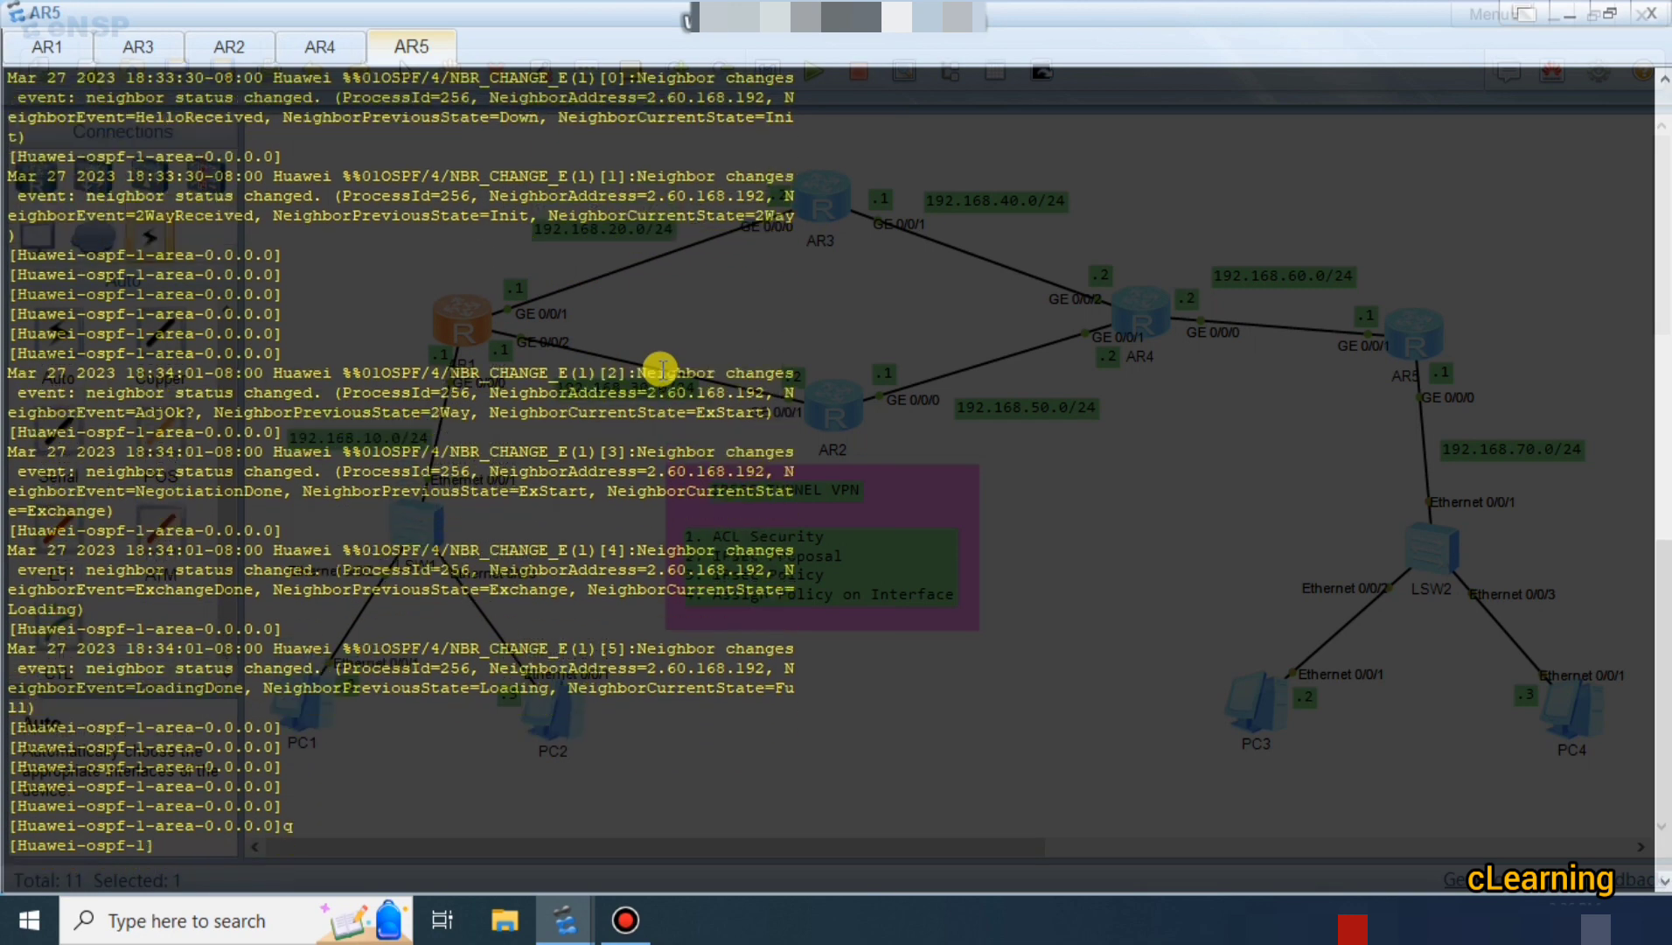
pyautogui.write('q')
pyautogui.press('Return')
pyautogui.press('Return')
pyautogui.press('Return')
pyautogui.press('Return')
pyautogui.press('Return')
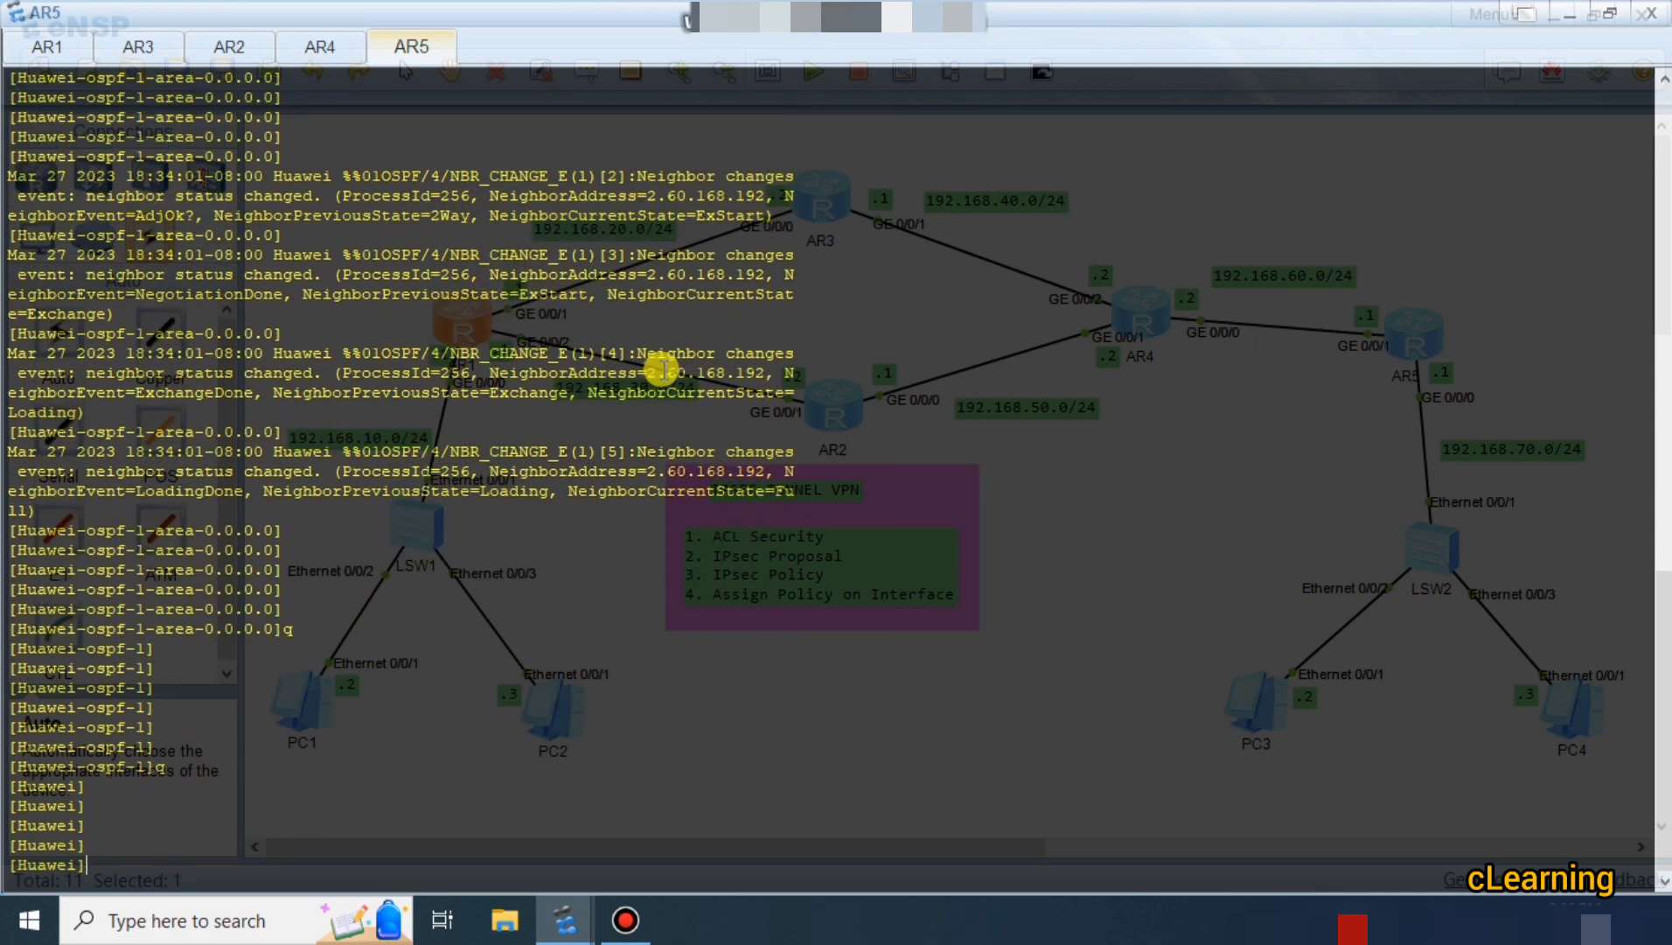
pyautogui.click(1572, 15)
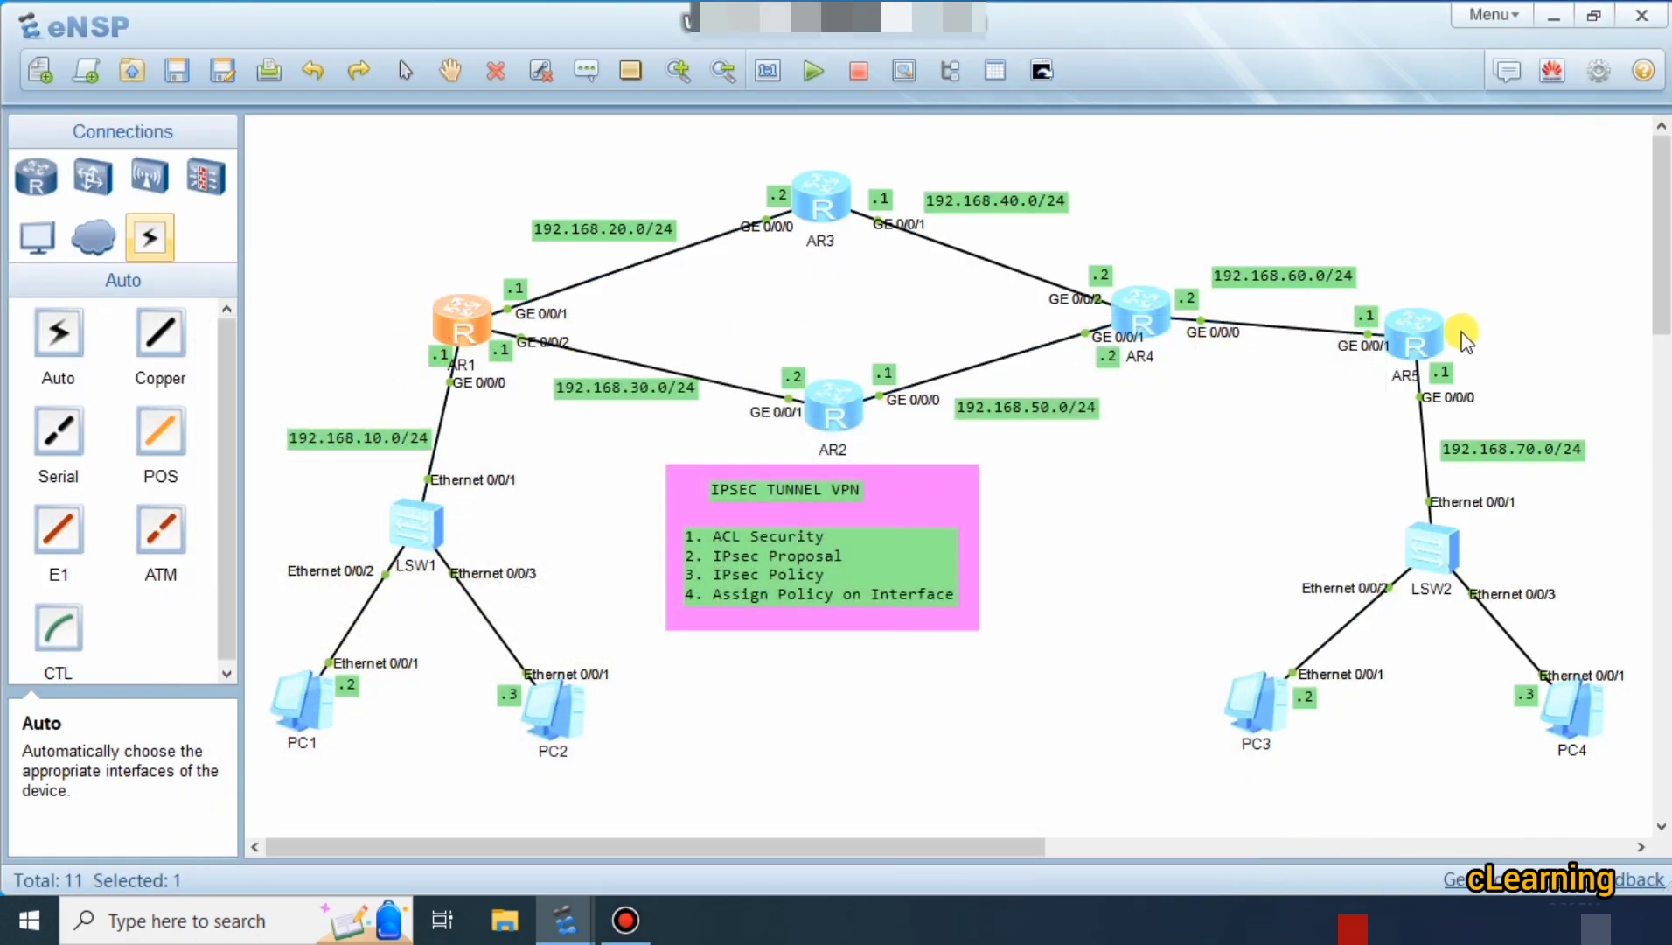
pyautogui.doubleClick(448, 325)
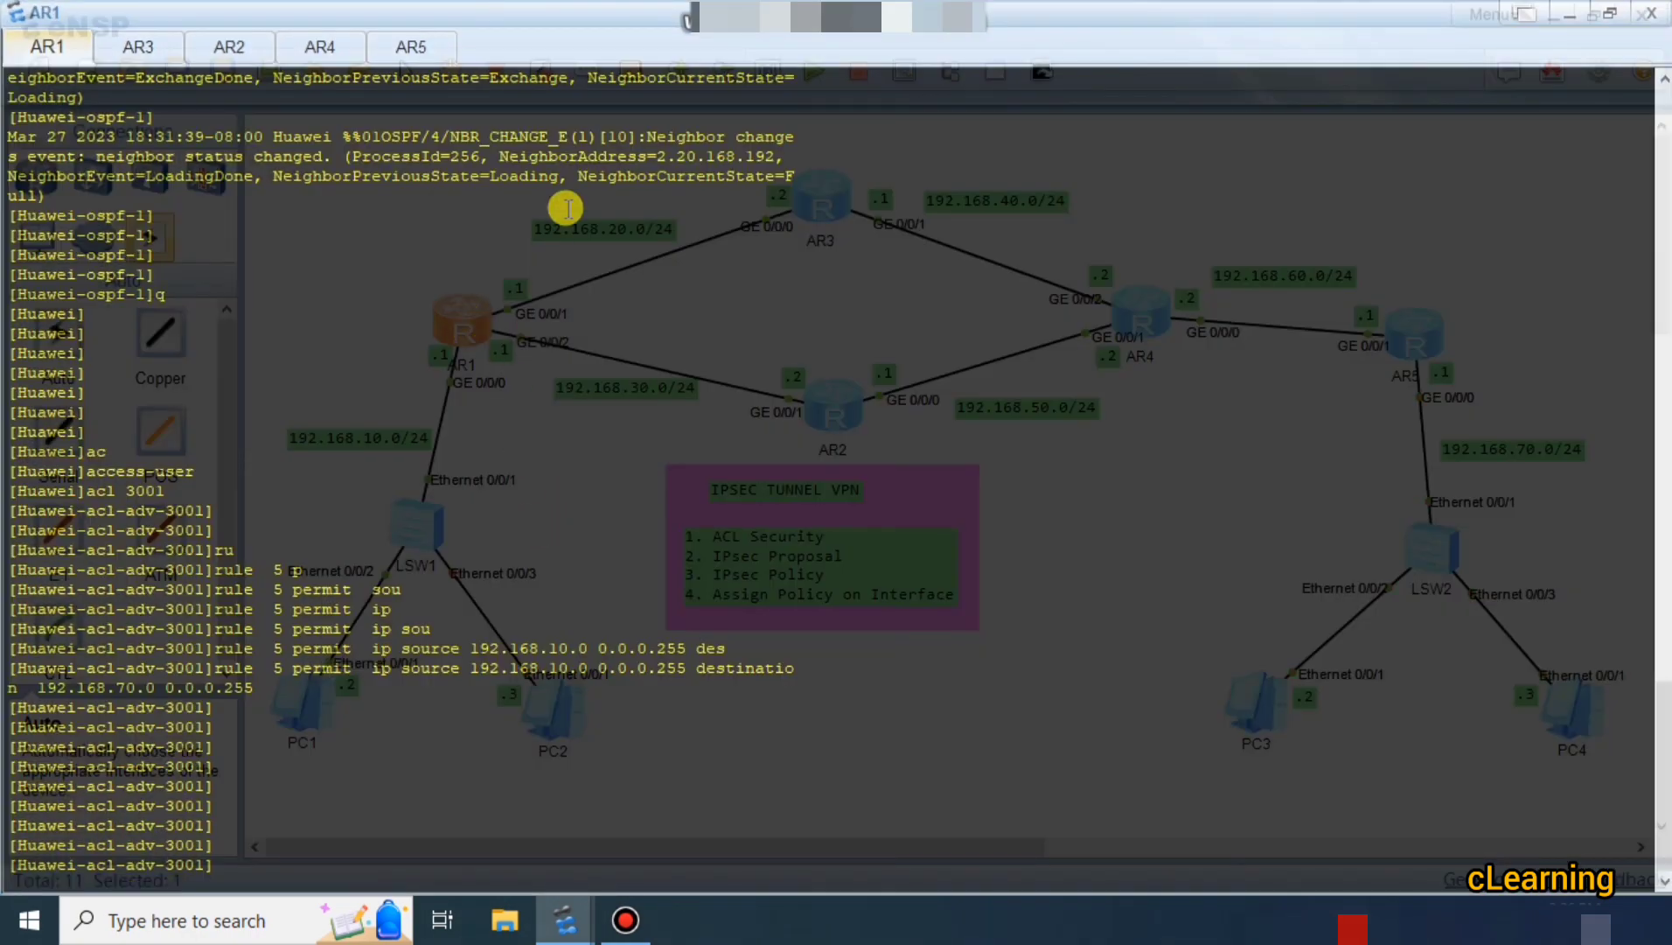
pyautogui.click(429, 48)
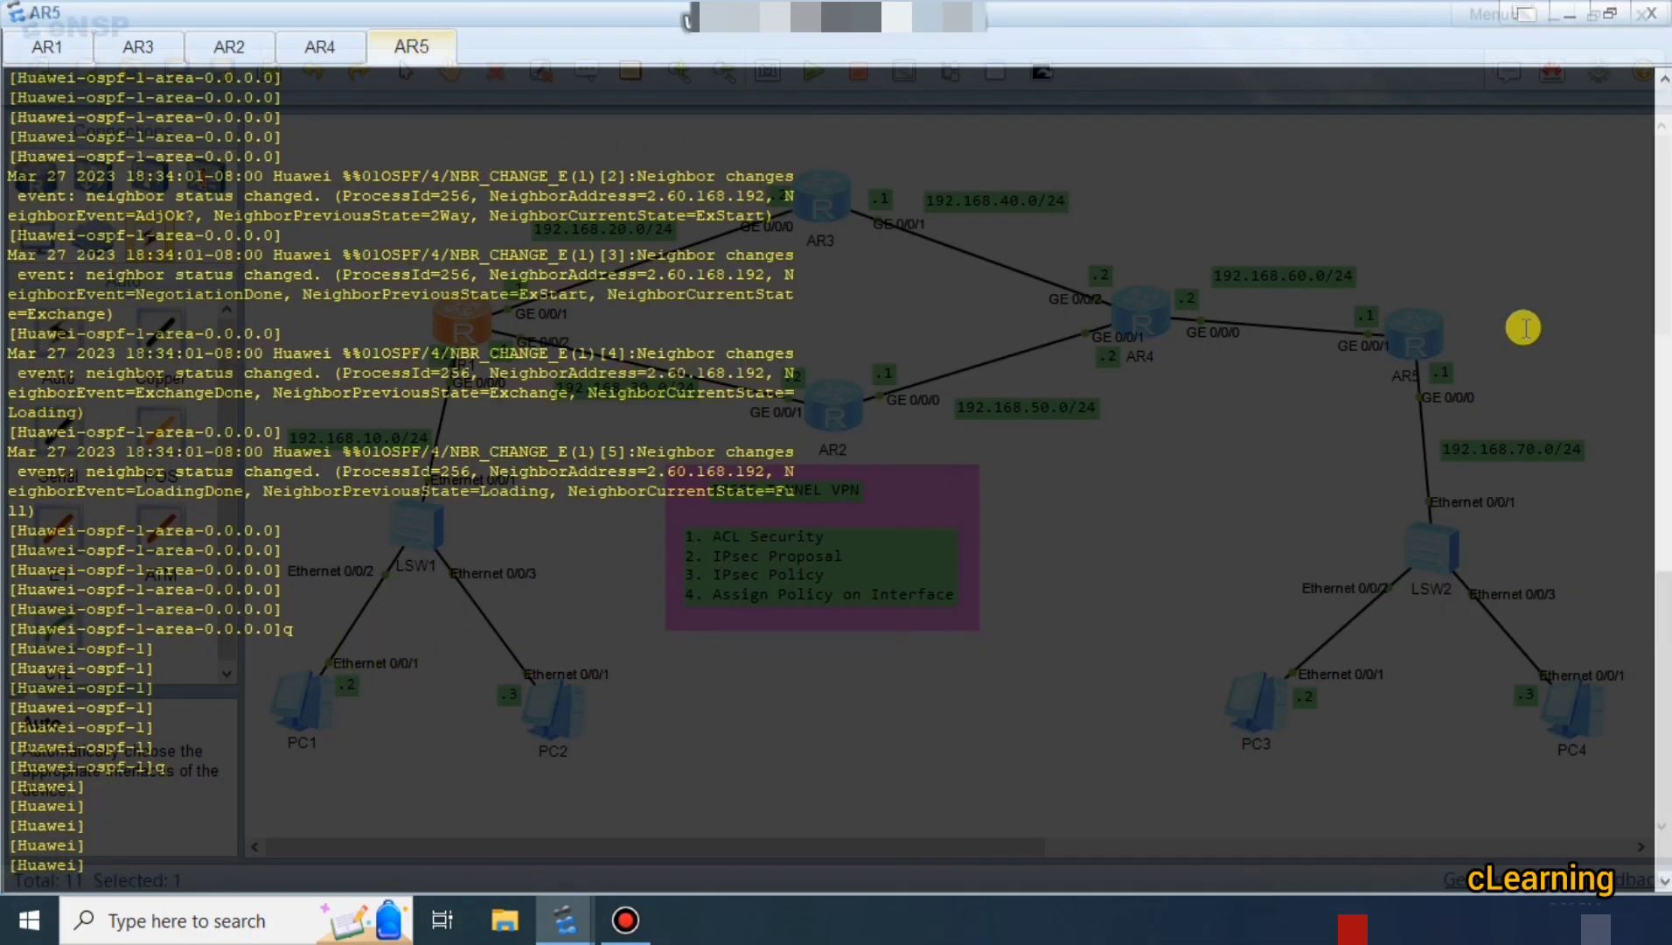
pyautogui.press('Return')
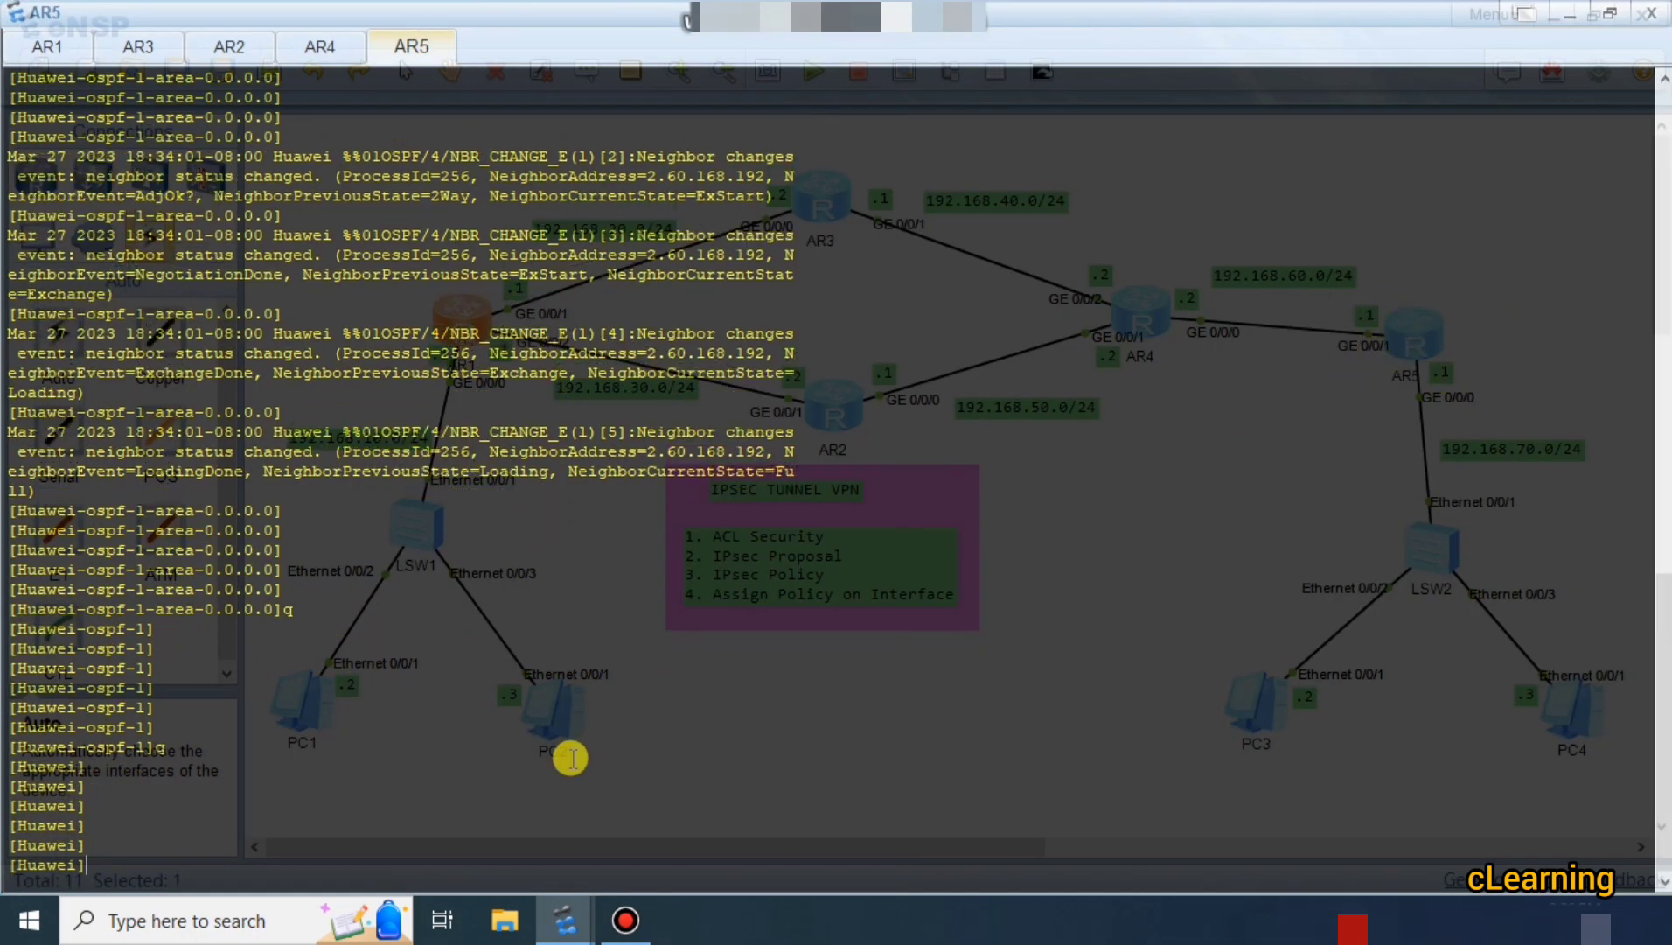
pyautogui.press('Return')
pyautogui.write('ac')
pyautogui.press('Tab')
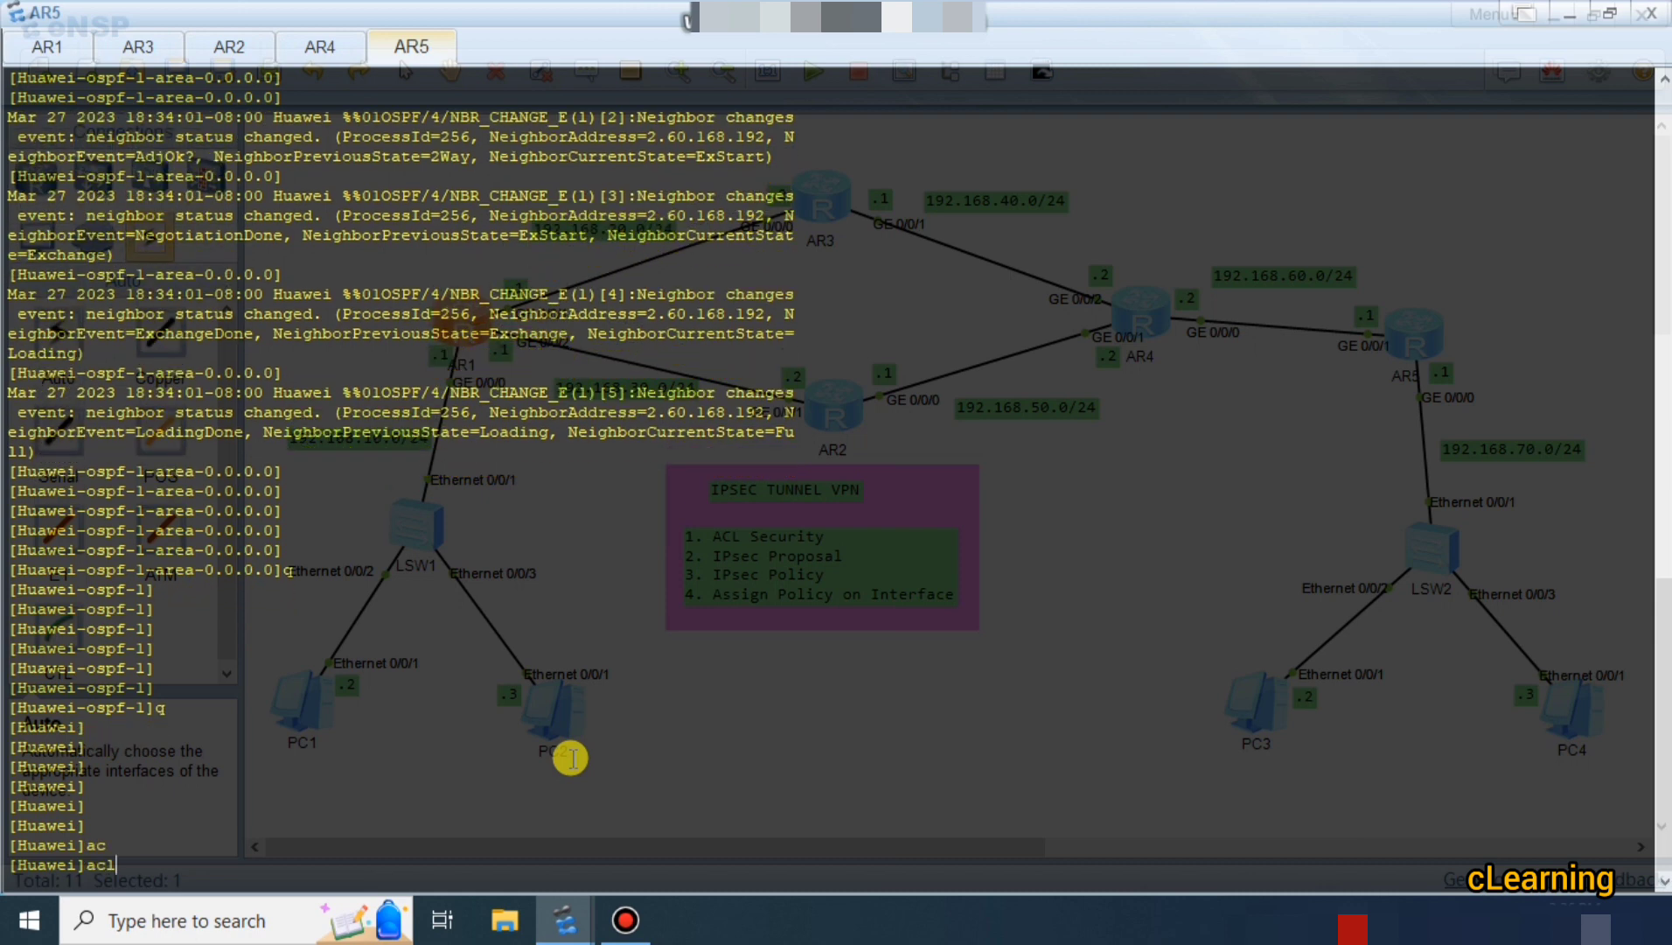
pyautogui.write('3001')
pyautogui.press('Return')
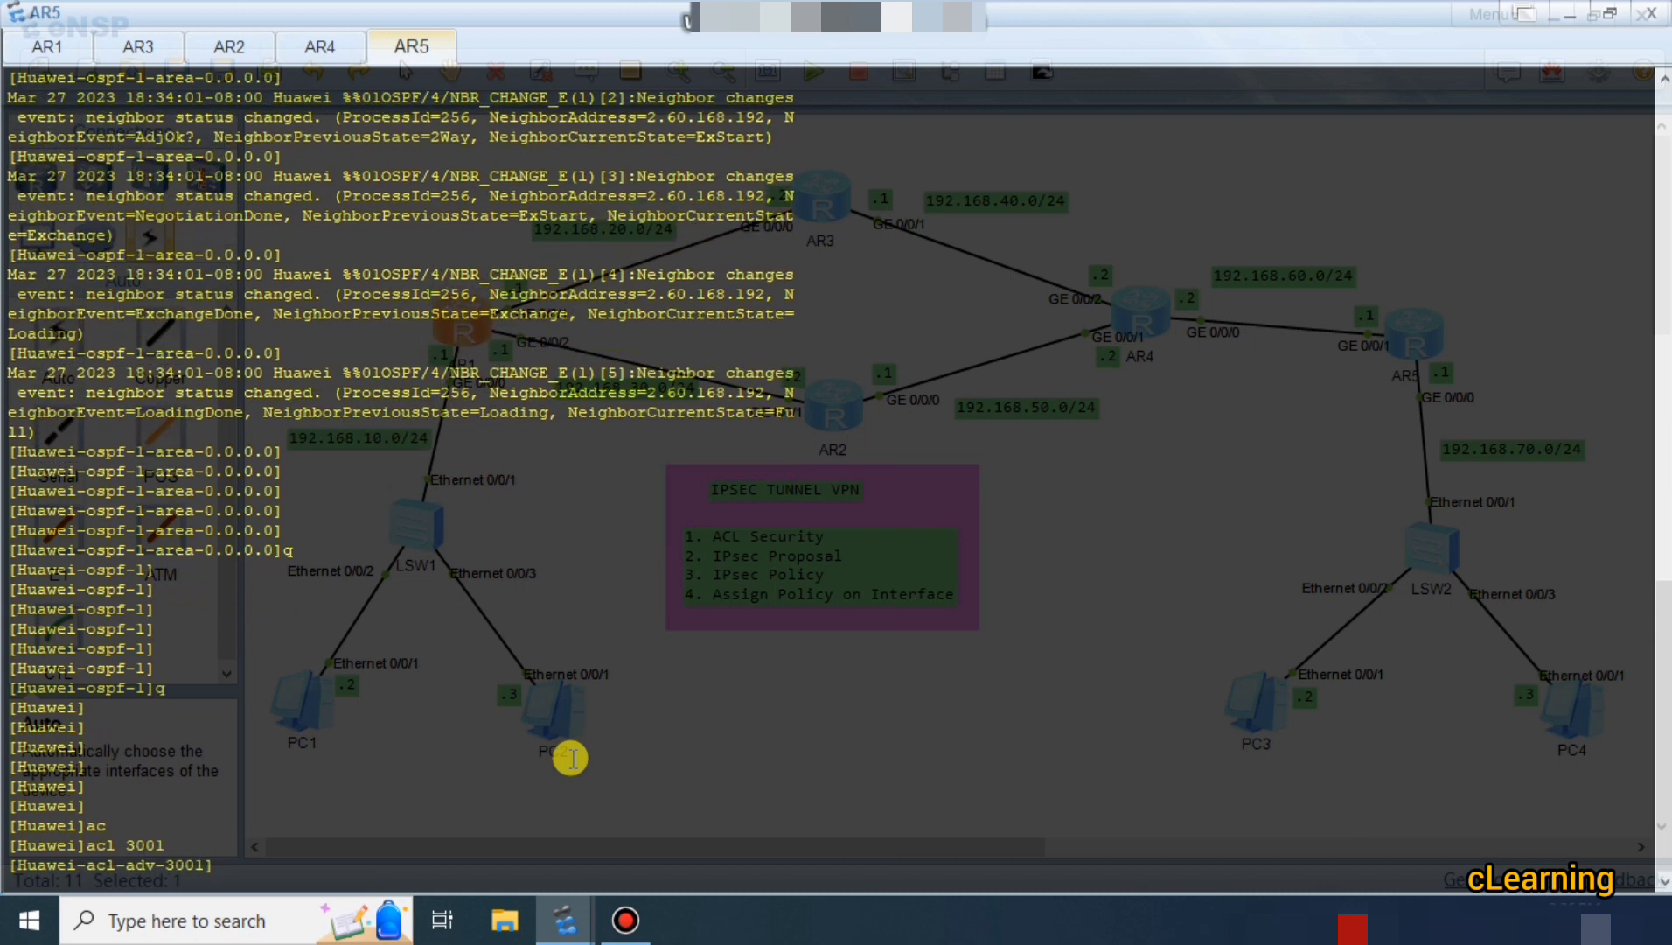
# Add rule 5 permitting IP from 192.168.70.0 0.0.0.255 to 192.168.10.0 0.0.0.255.
pyautogui.write('ru')
pyautogui.press('Tab')
pyautogui.write('5')
pyautogui.press('Tab')
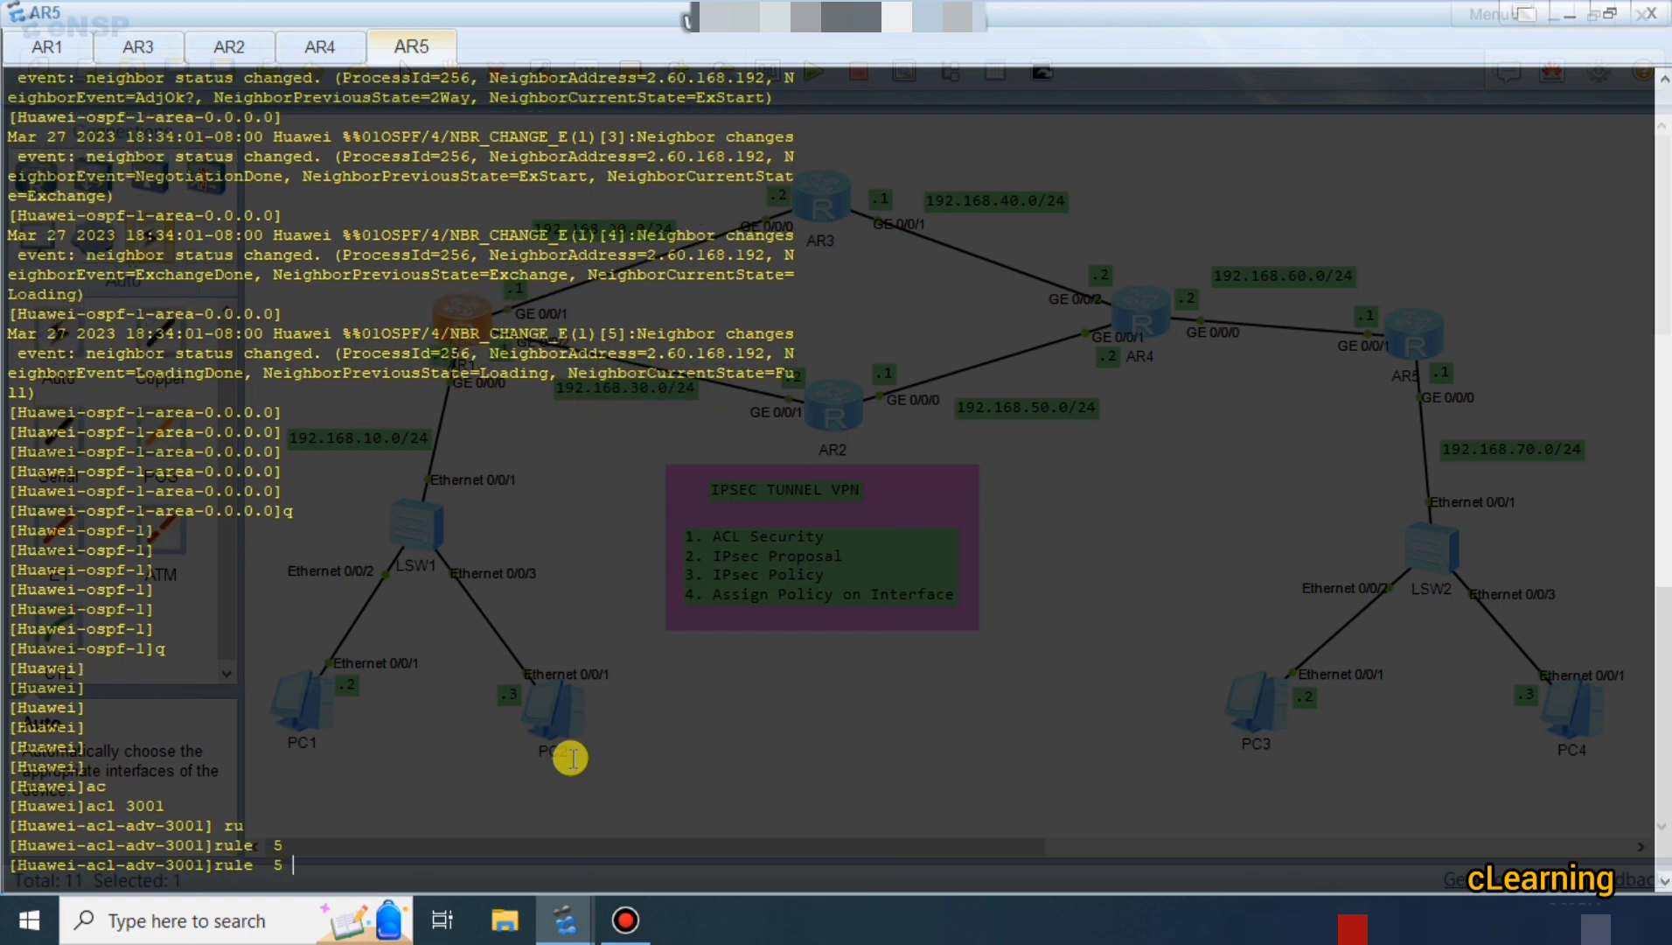
pyautogui.write('pe')
pyautogui.press('Tab')
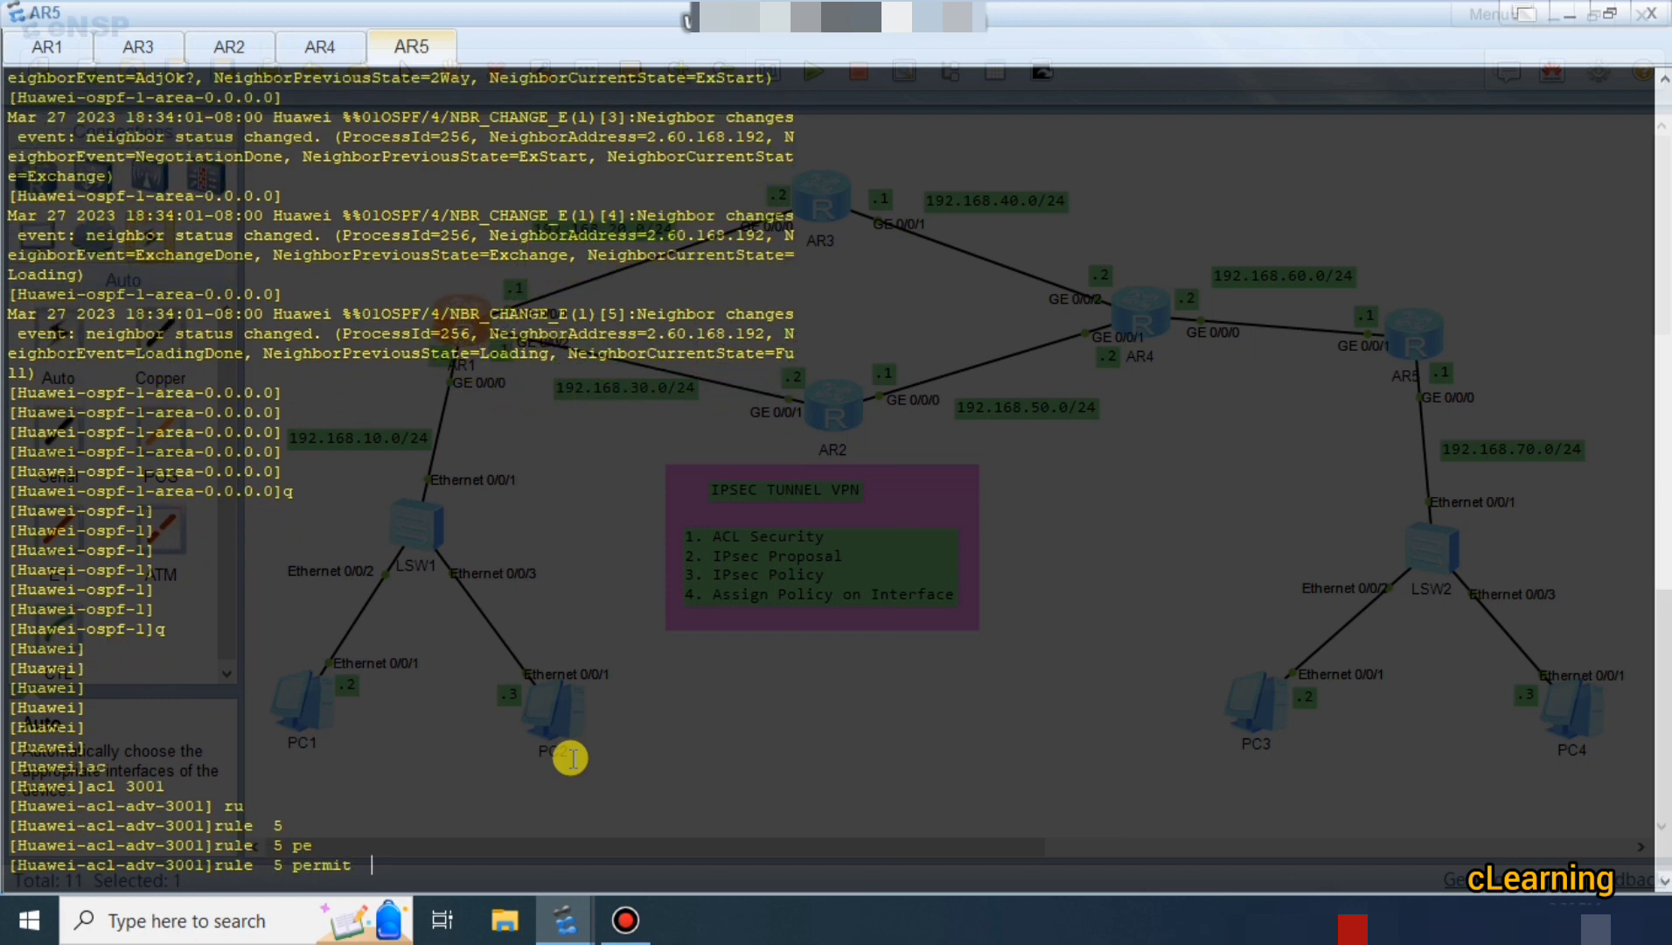
pyautogui.write('ip sou')
pyautogui.press('Tab')
pyautogui.write('1')
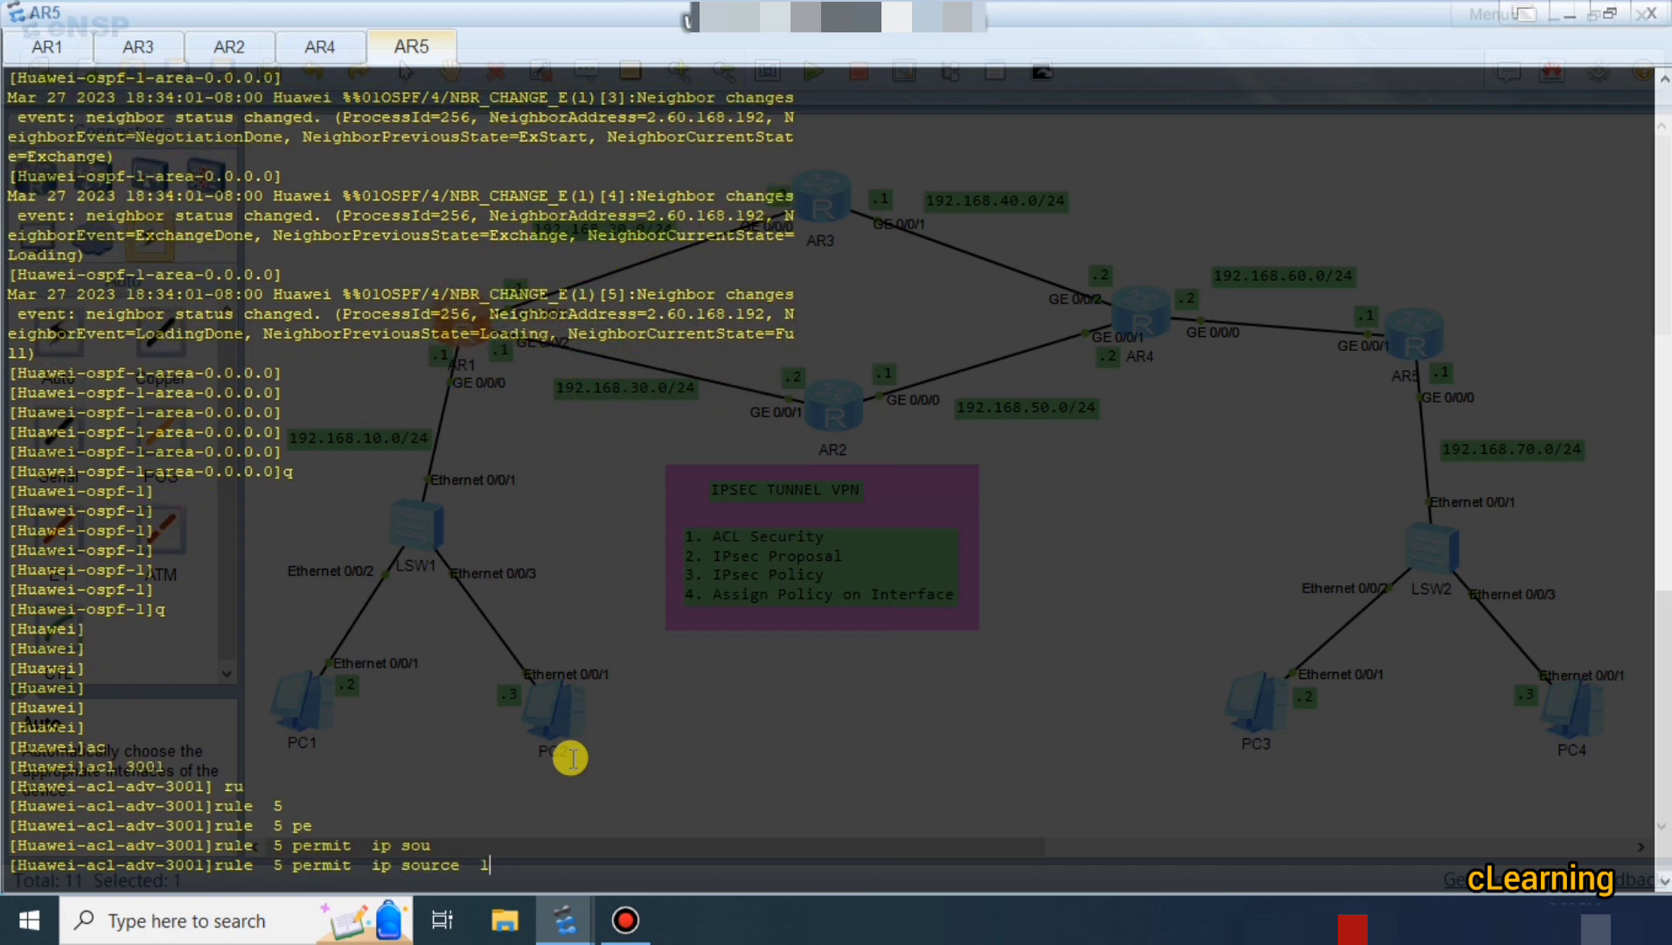
pyautogui.write('92')
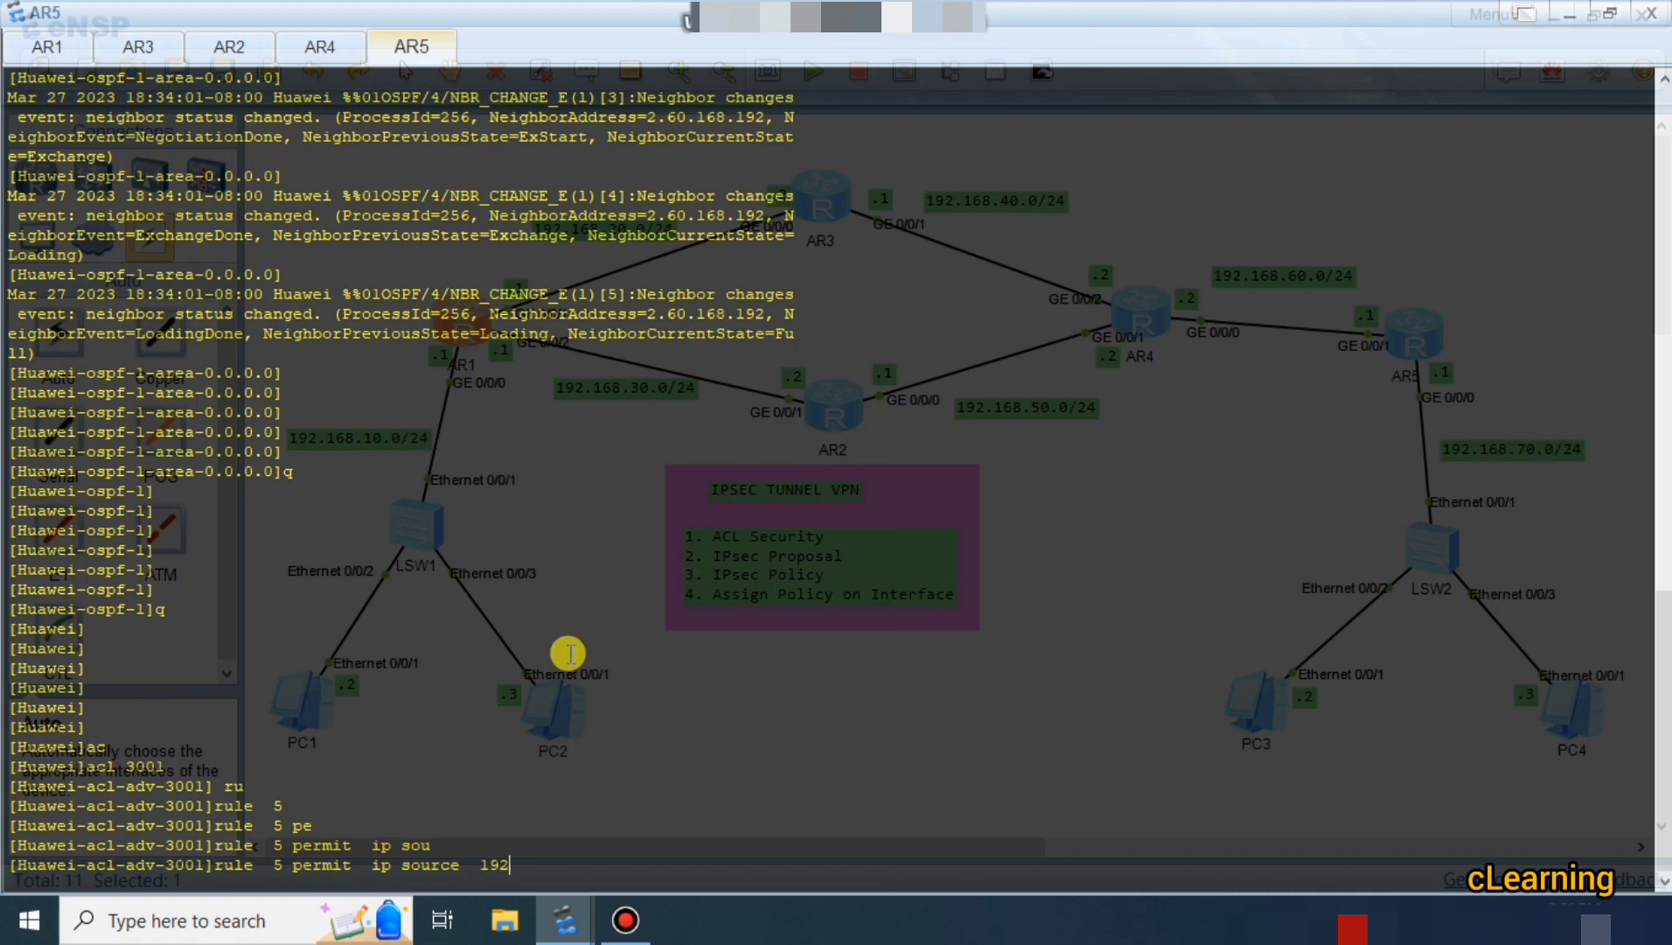
pyautogui.write('.168.70.0 0.0.0.255 destination  192')
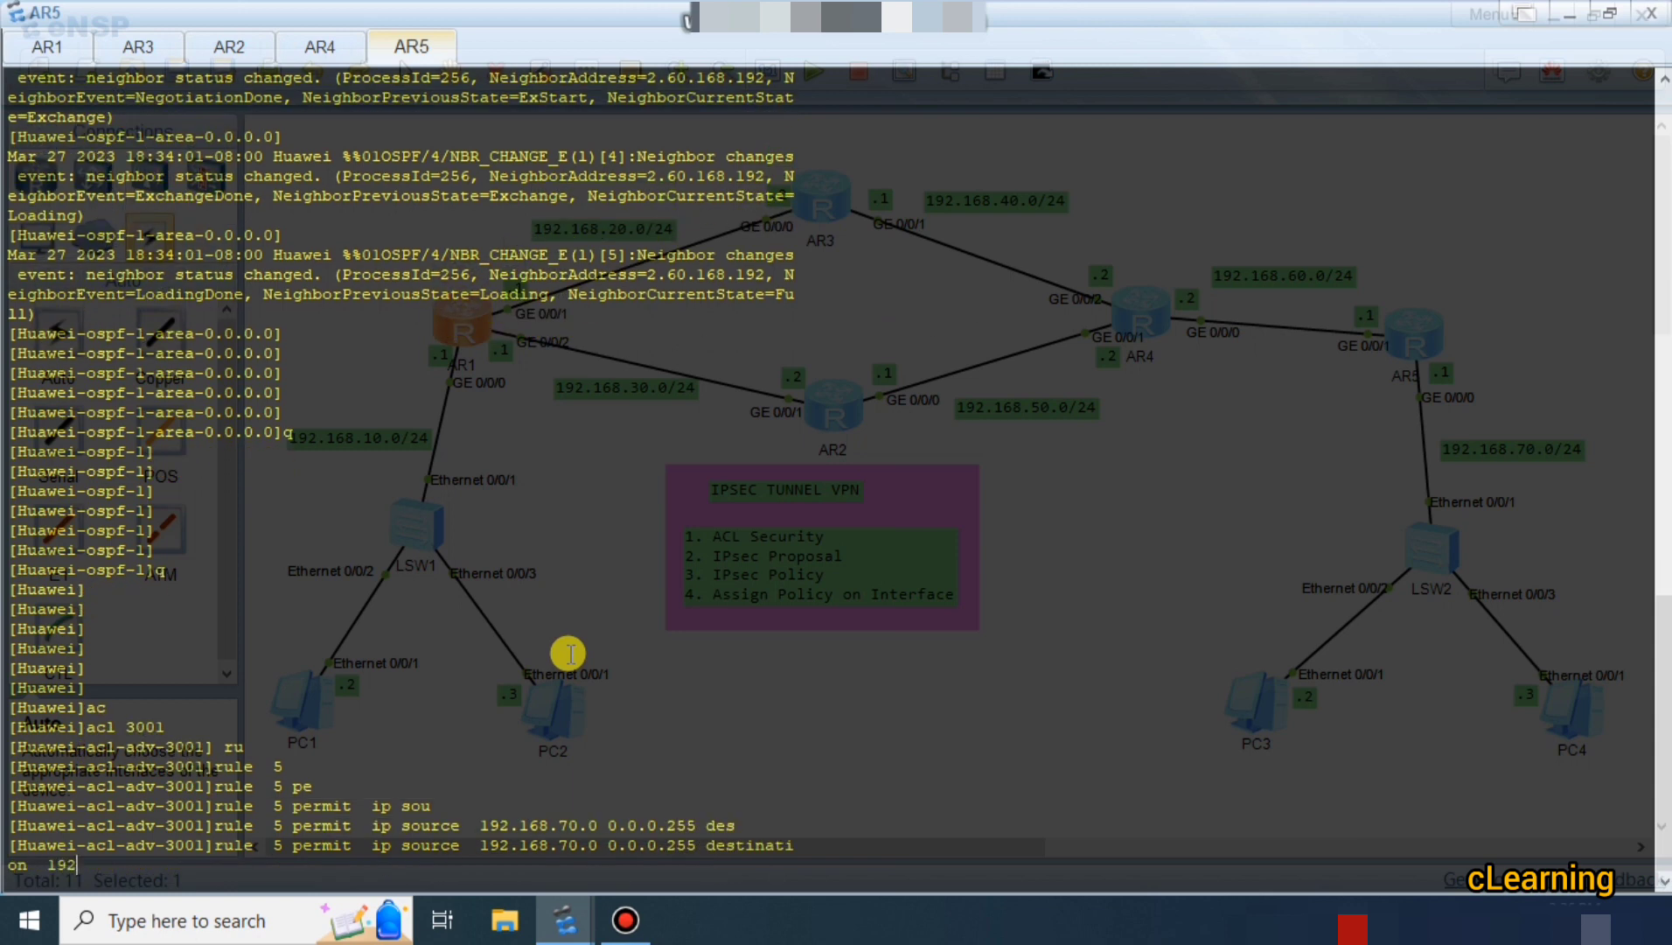
pyautogui.write('.168.10.0 0.0.0.255')
pyautogui.press('Return')
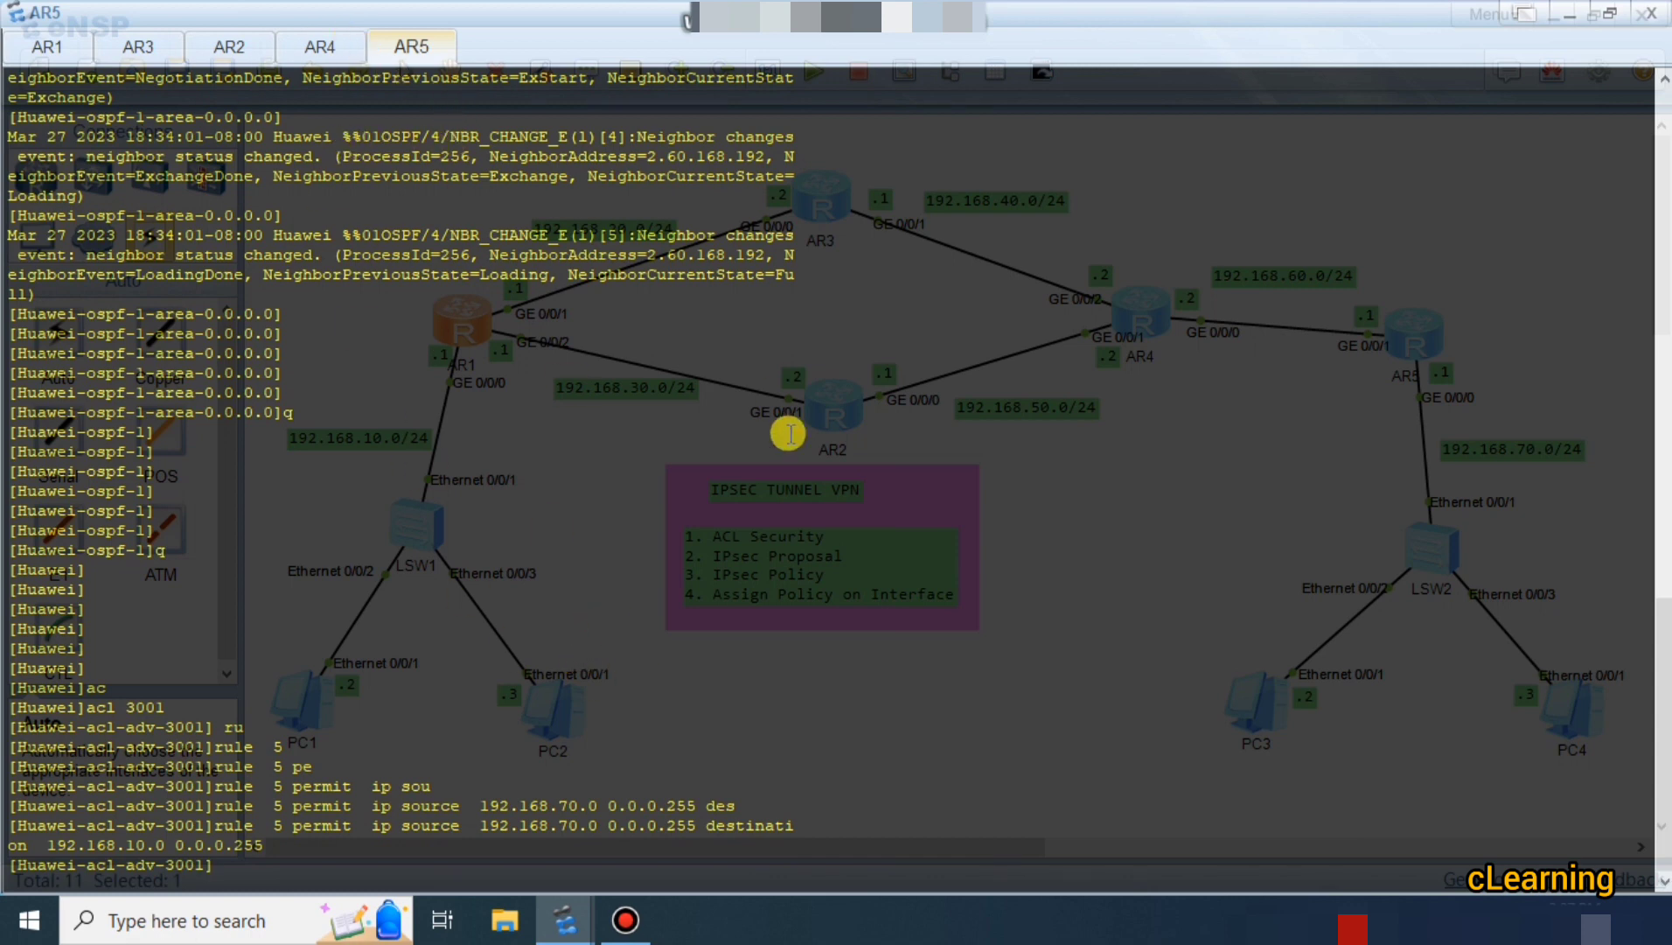
# Reopen AR1's console, leave the ACL view, and create IPsec proposal h1.
pyautogui.click(60, 49)
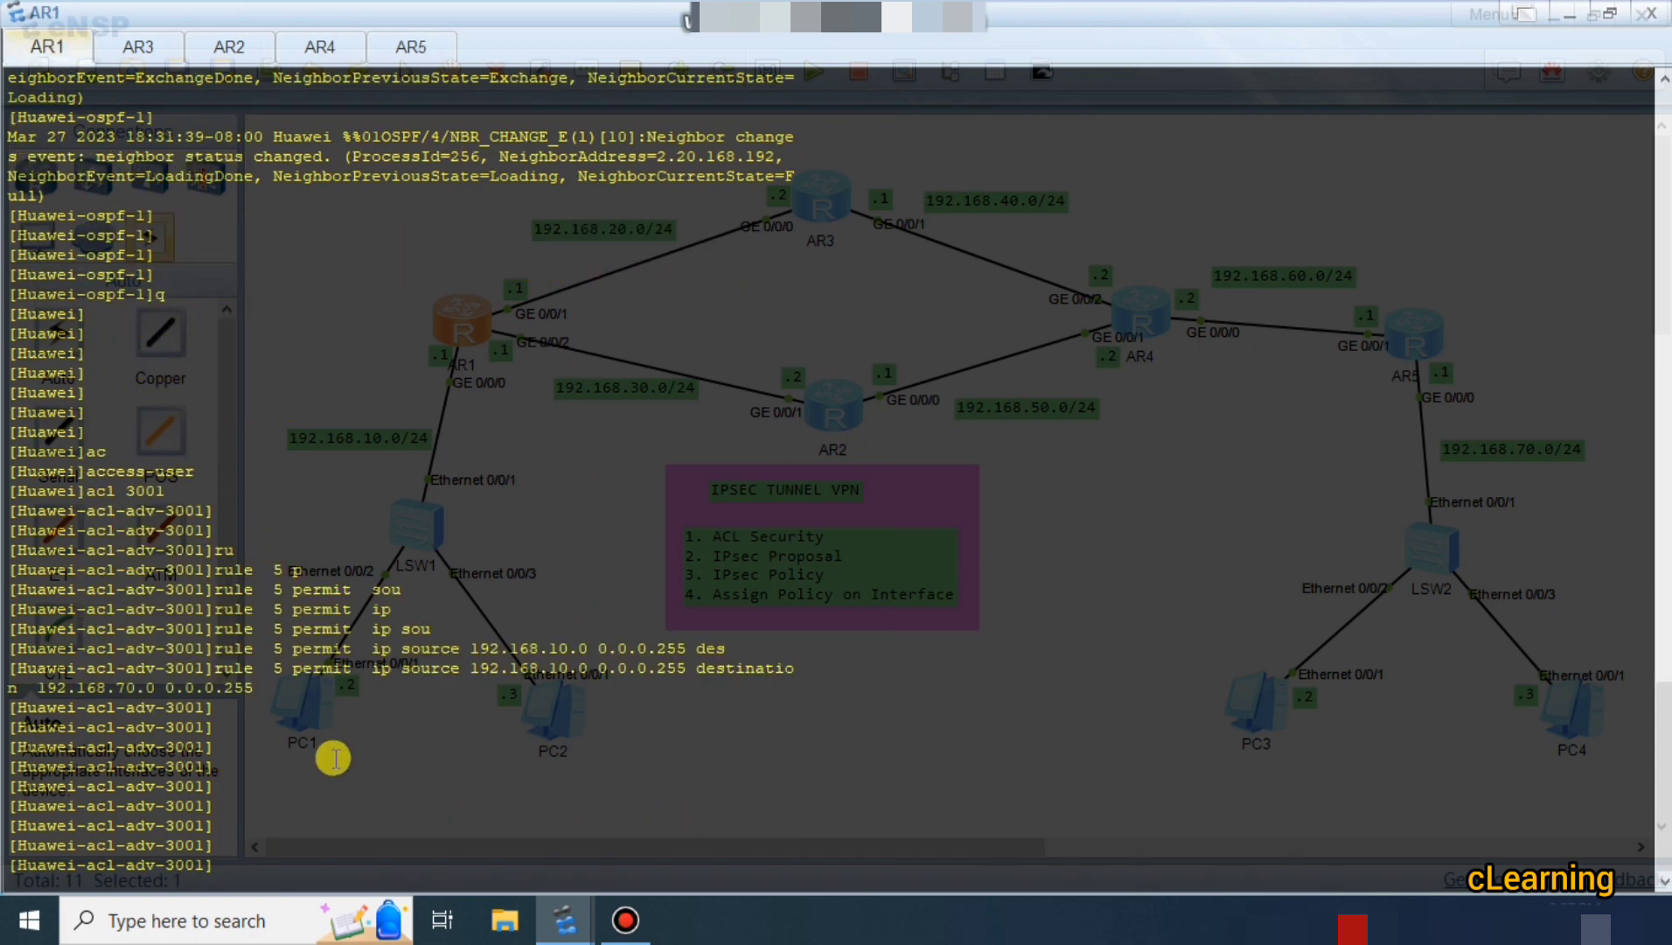
pyautogui.click(1563, 19)
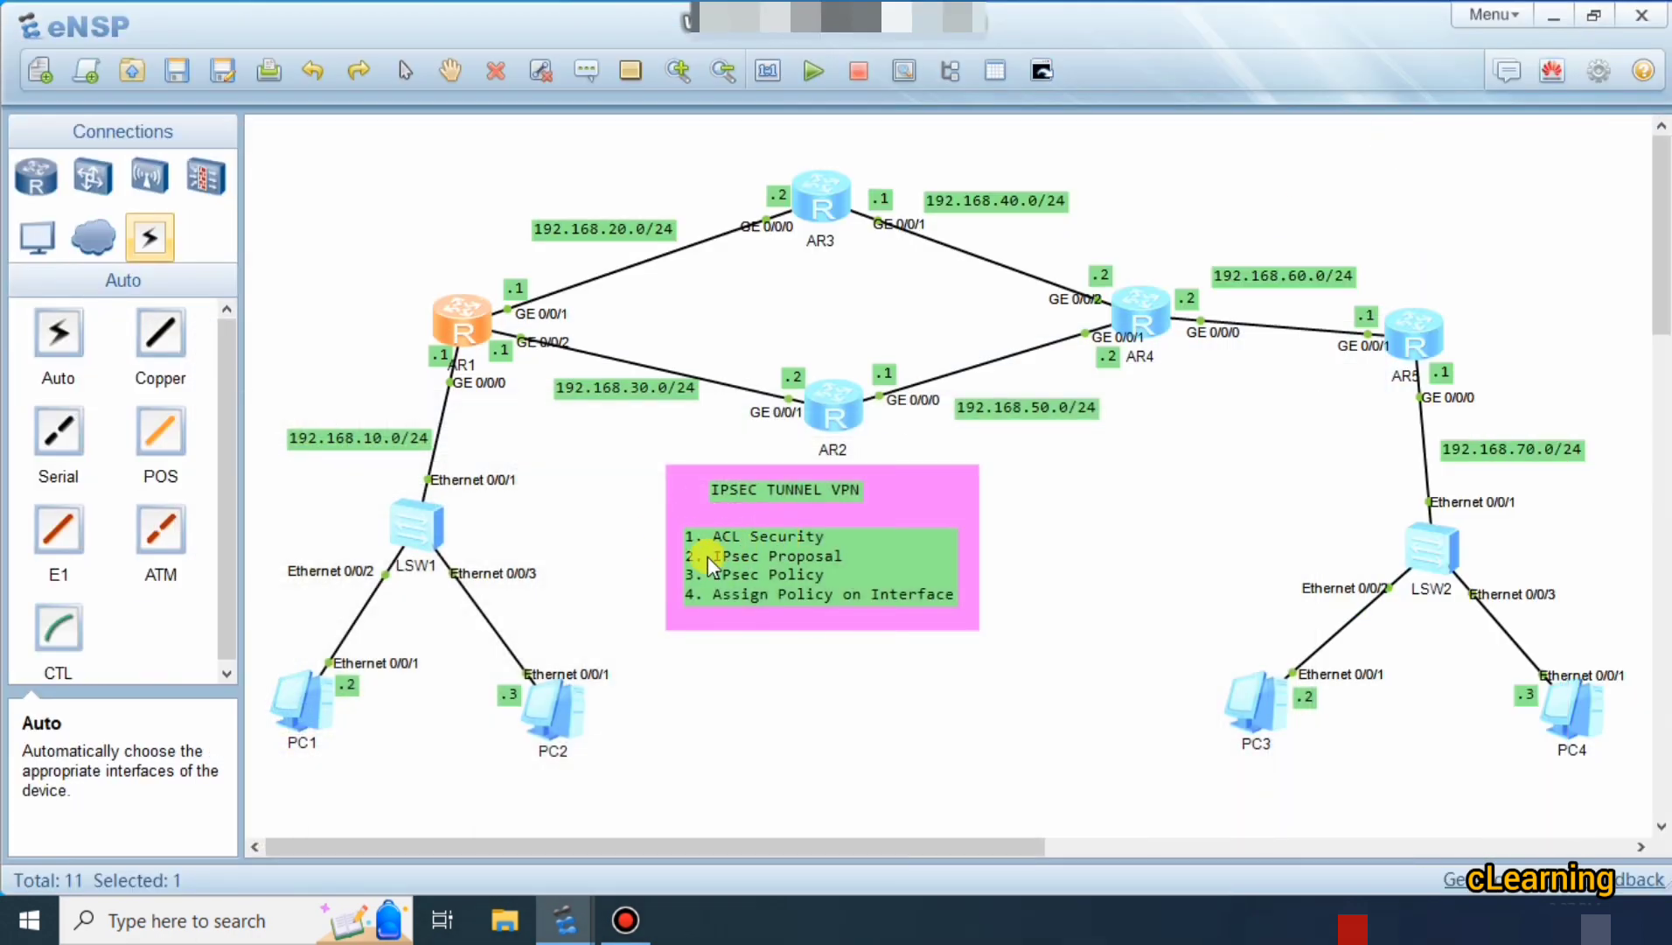
pyautogui.doubleClick(468, 339)
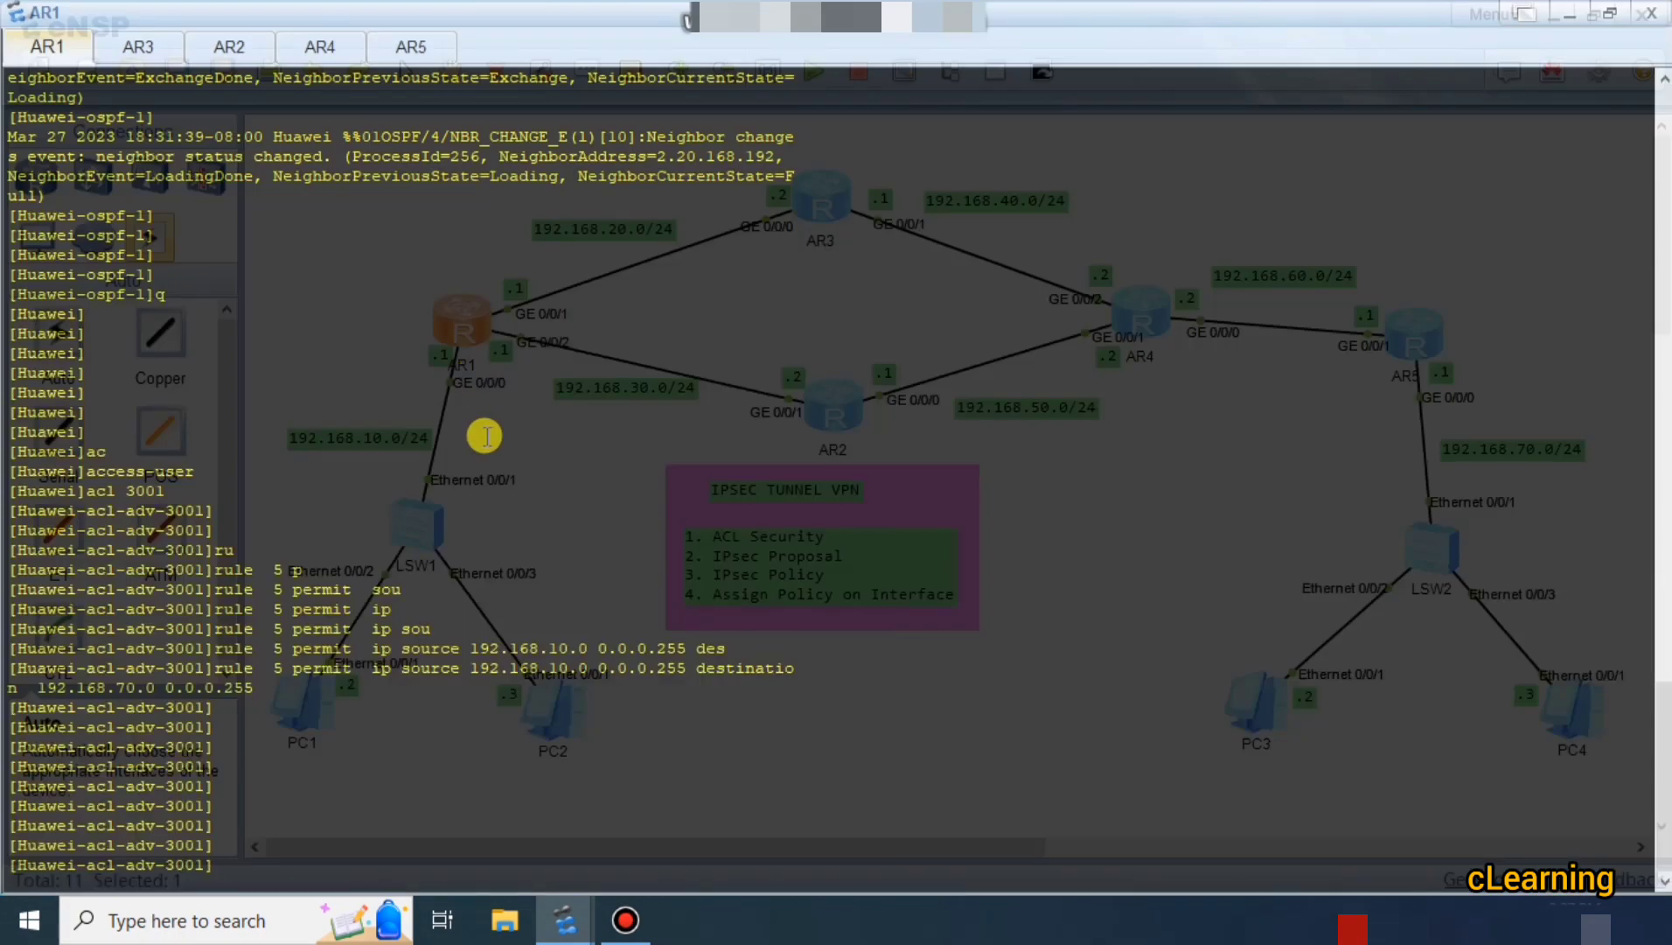
pyautogui.write('q')
pyautogui.press('Return')
pyautogui.press('Return')
pyautogui.press('Return')
pyautogui.press('Return')
pyautogui.press('Return')
pyautogui.write('ip')
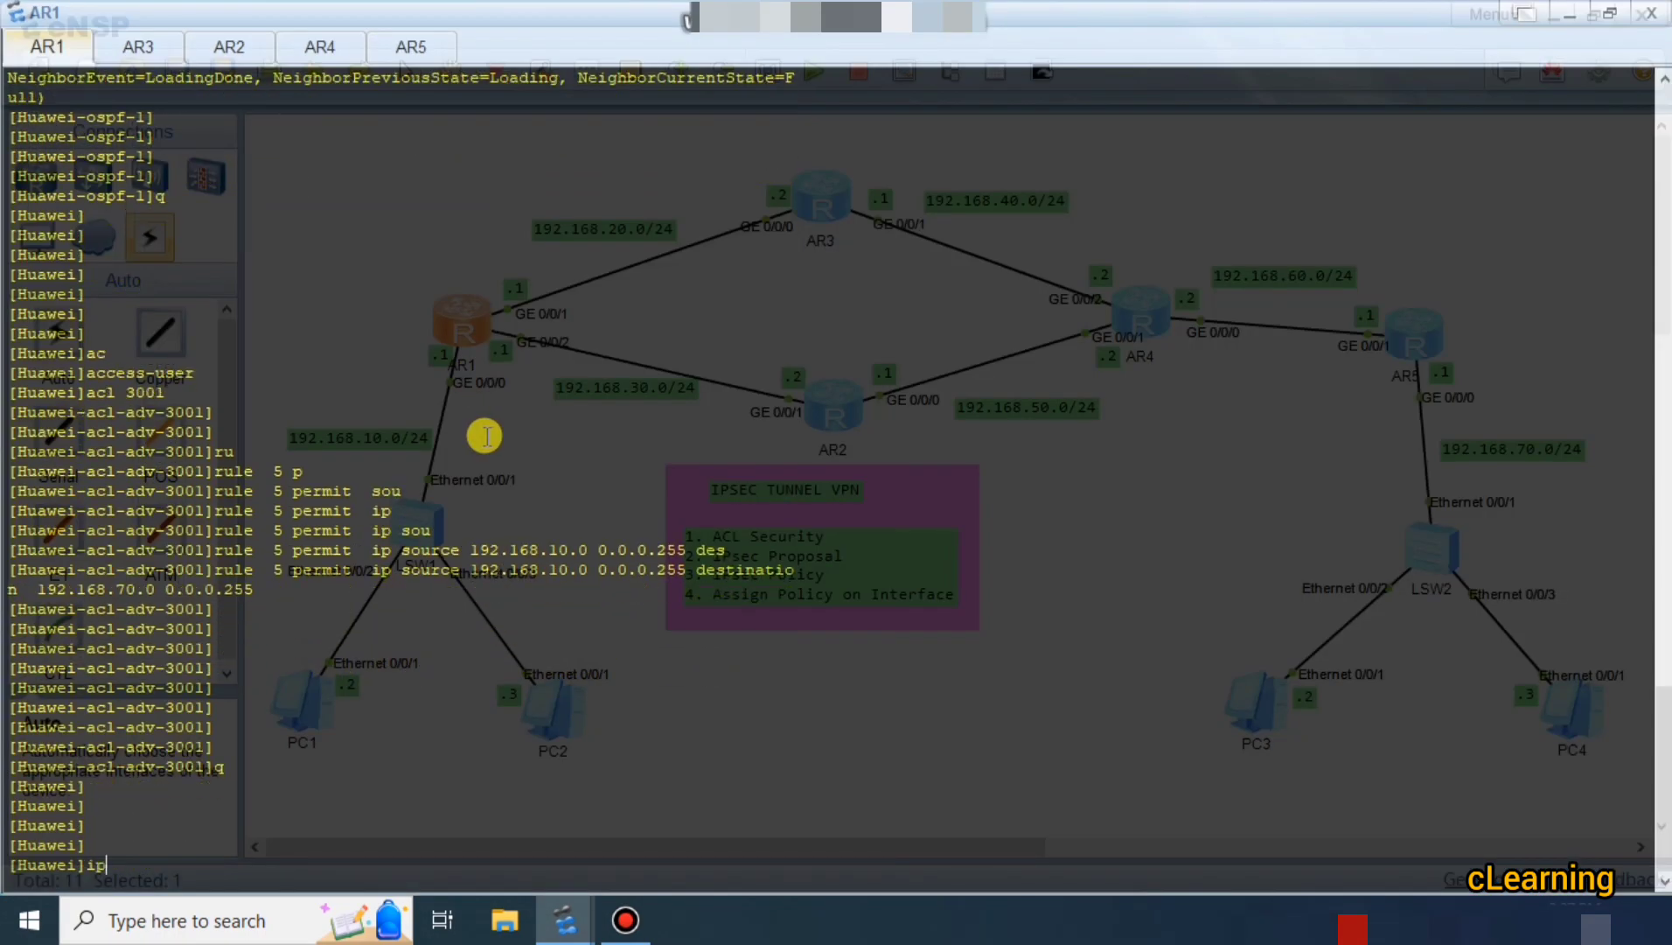
pyautogui.write('se')
pyautogui.press('Tab')
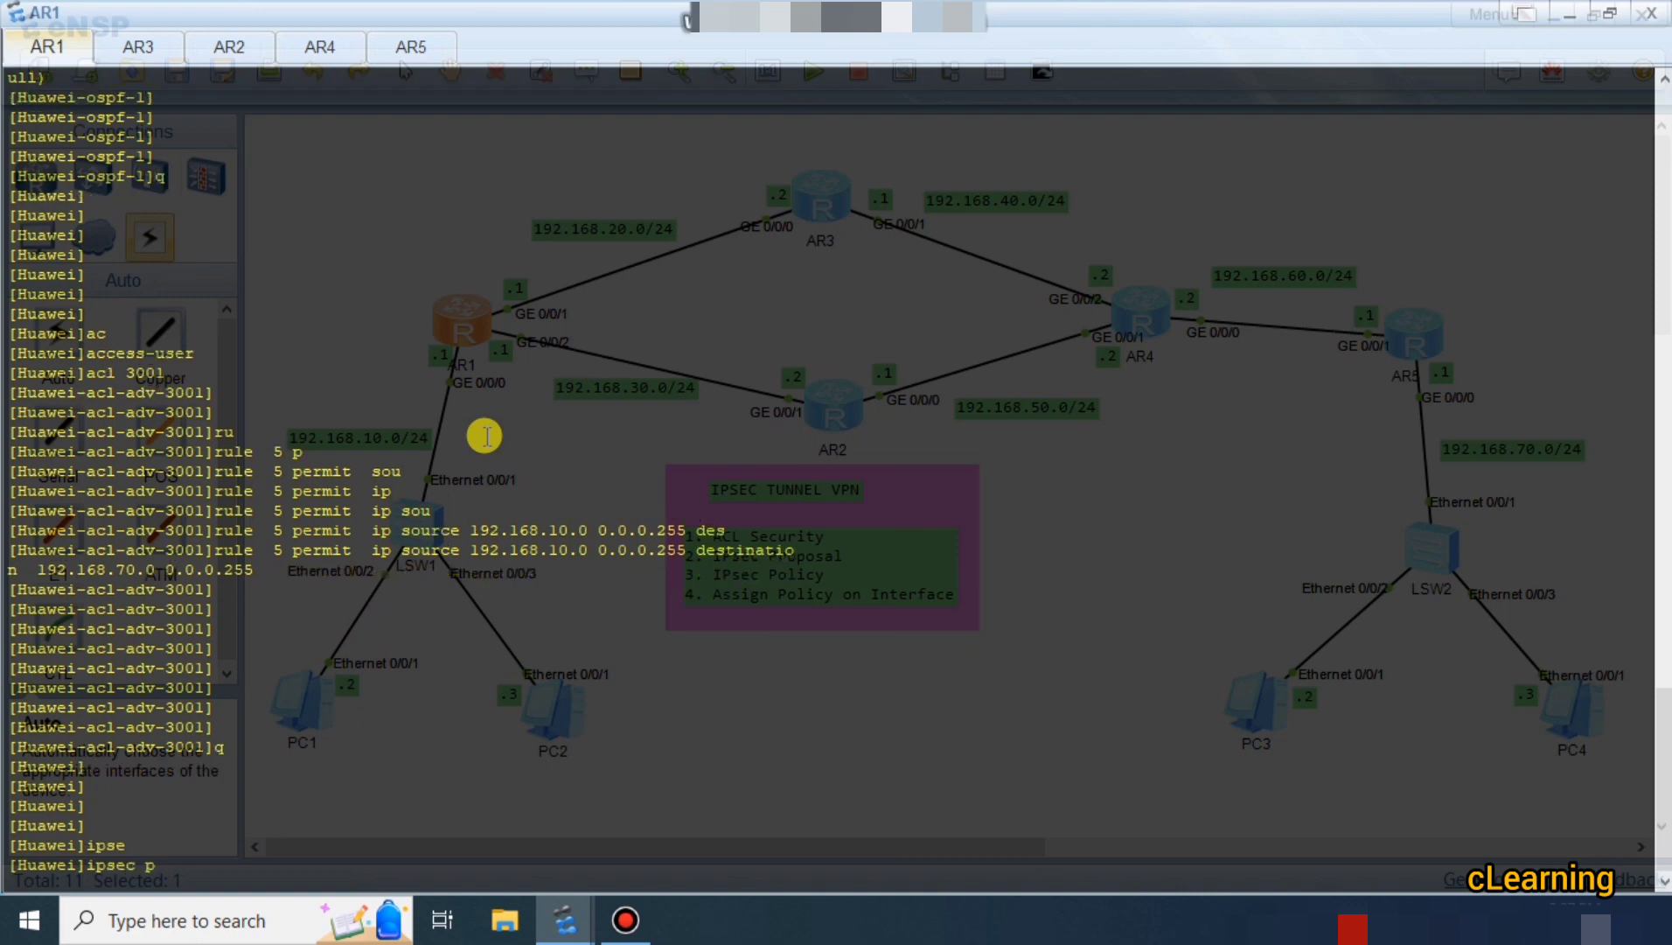
pyautogui.write('pr')
pyautogui.press('Tab')
pyautogui.press('Tab')
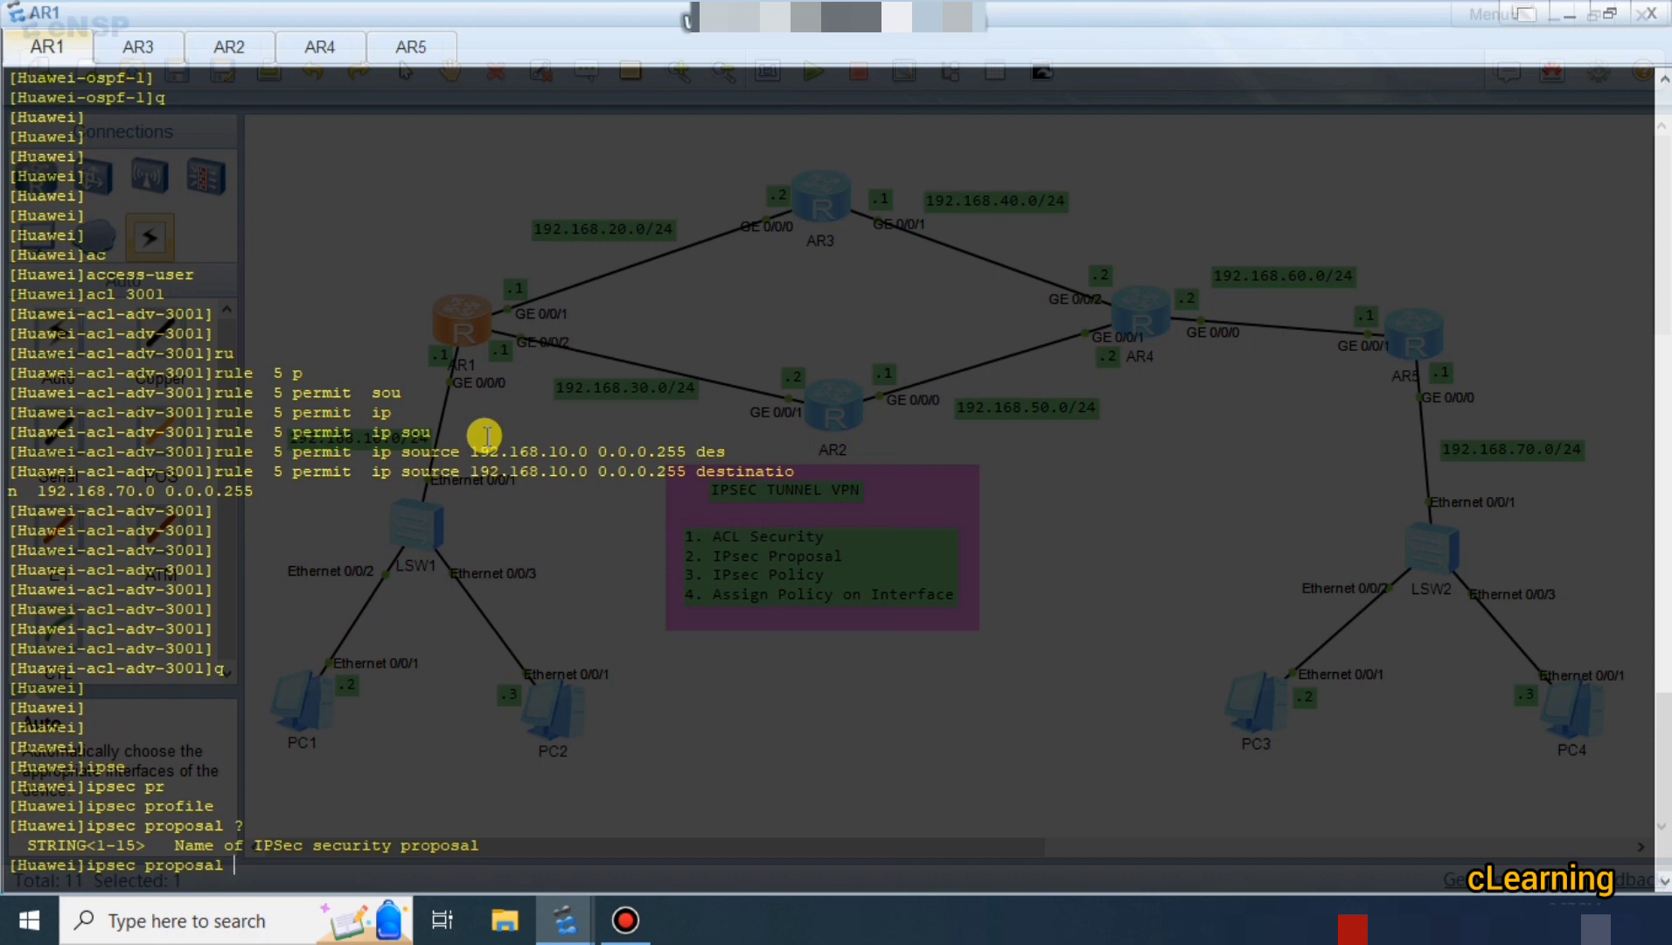
pyautogui.write('hl')
pyautogui.press('Return')
pyautogui.press('Return')
pyautogui.press('Return')
pyautogui.press('Return')
pyautogui.press('Return')
pyautogui.press('Return')
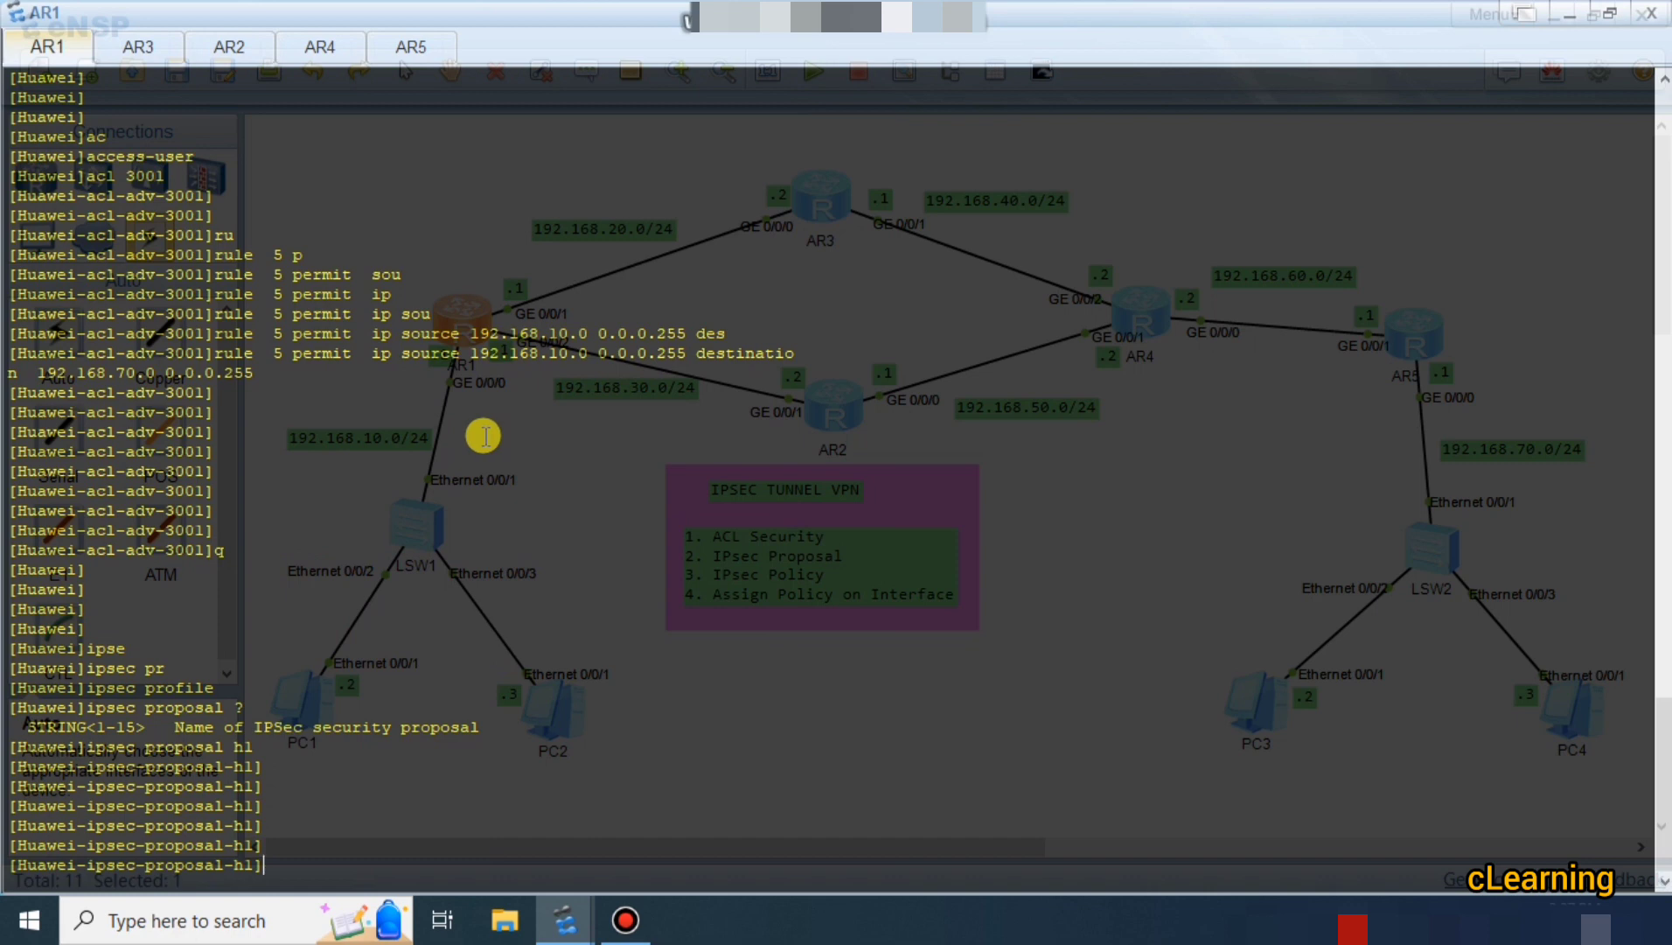
# Set proposal h1's ESP authentication algorithm to sha1.
pyautogui.write('es')
pyautogui.press('Tab')
pyautogui.write('au')
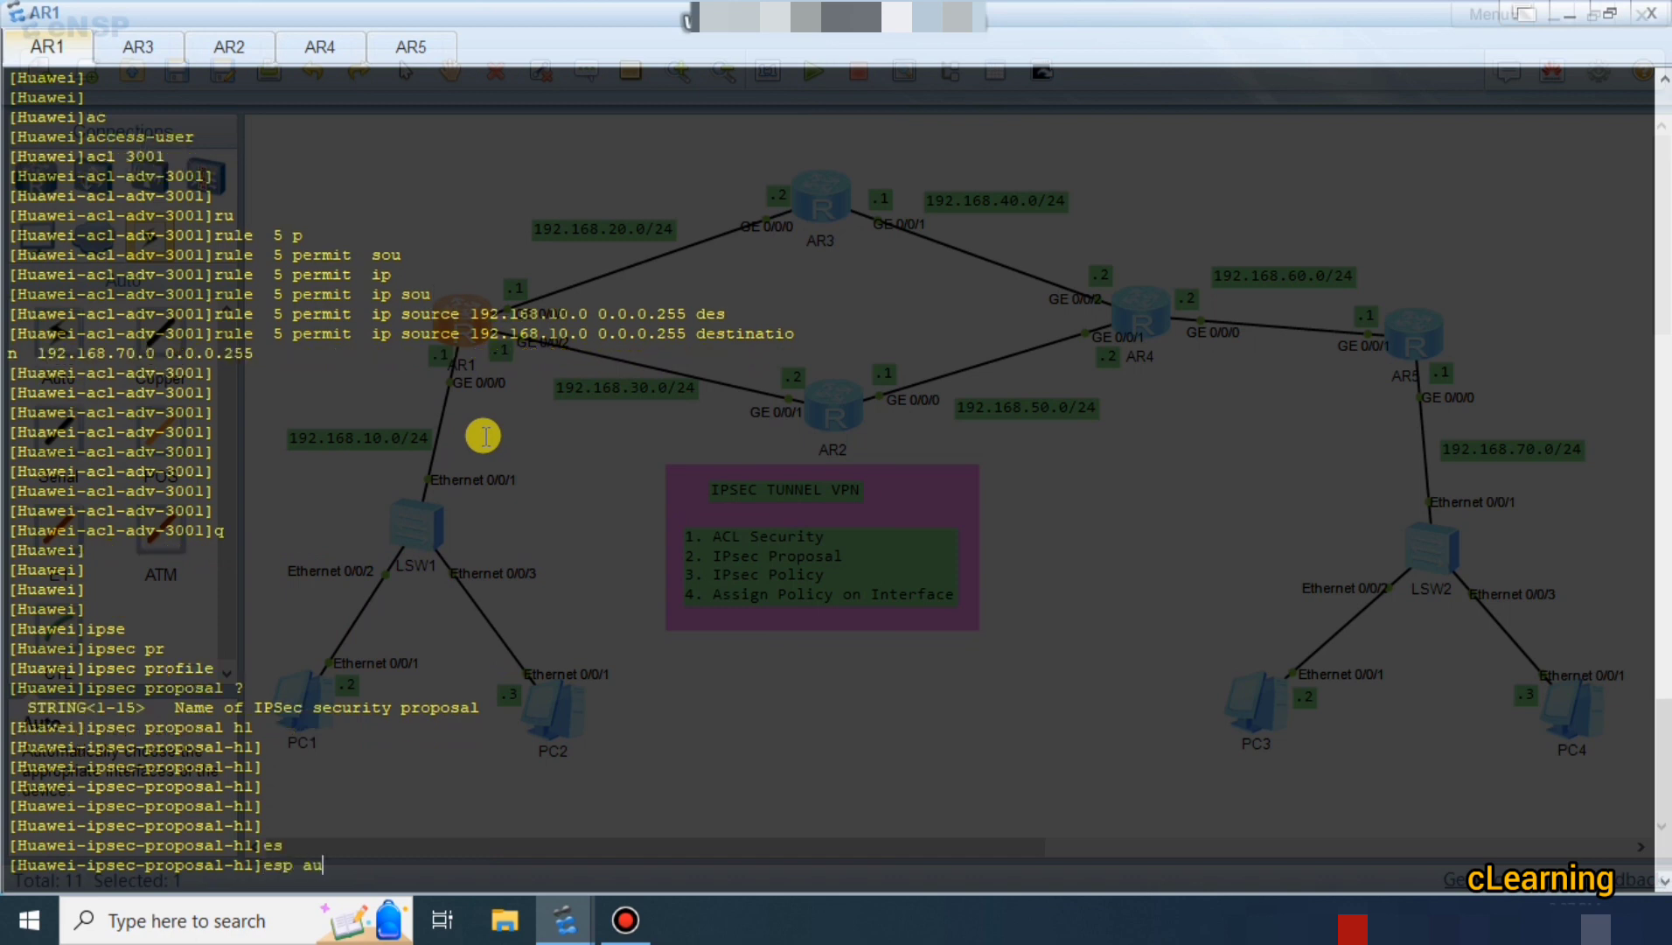
pyautogui.press('Tab')
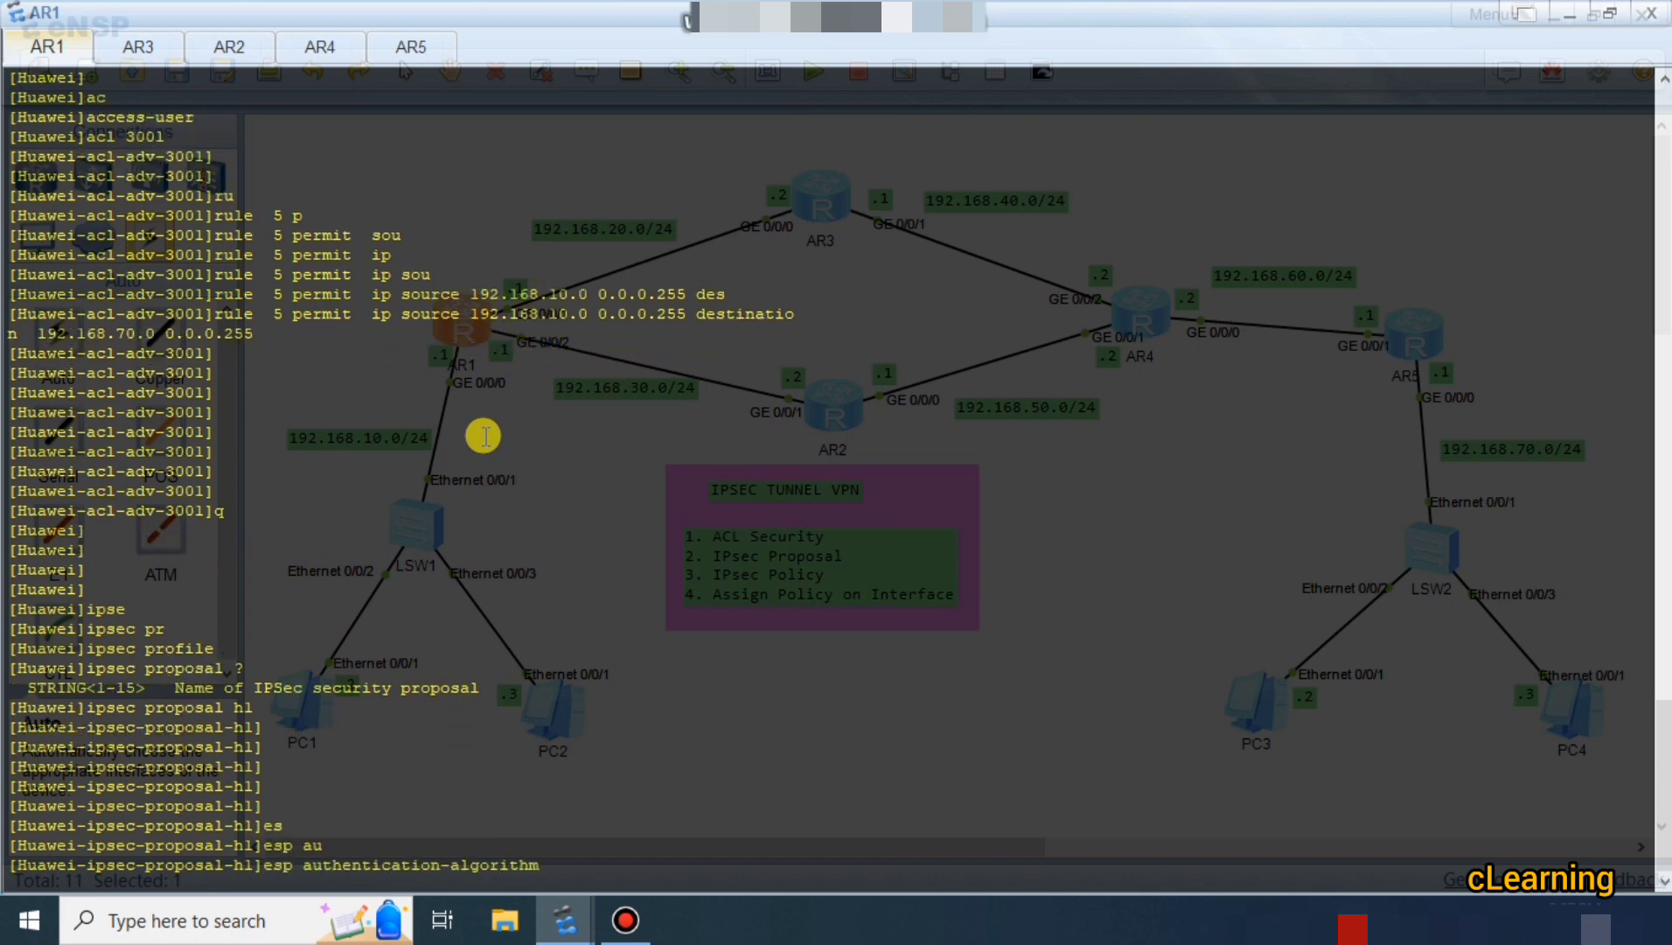
pyautogui.write('sh')
pyautogui.press('Tab')
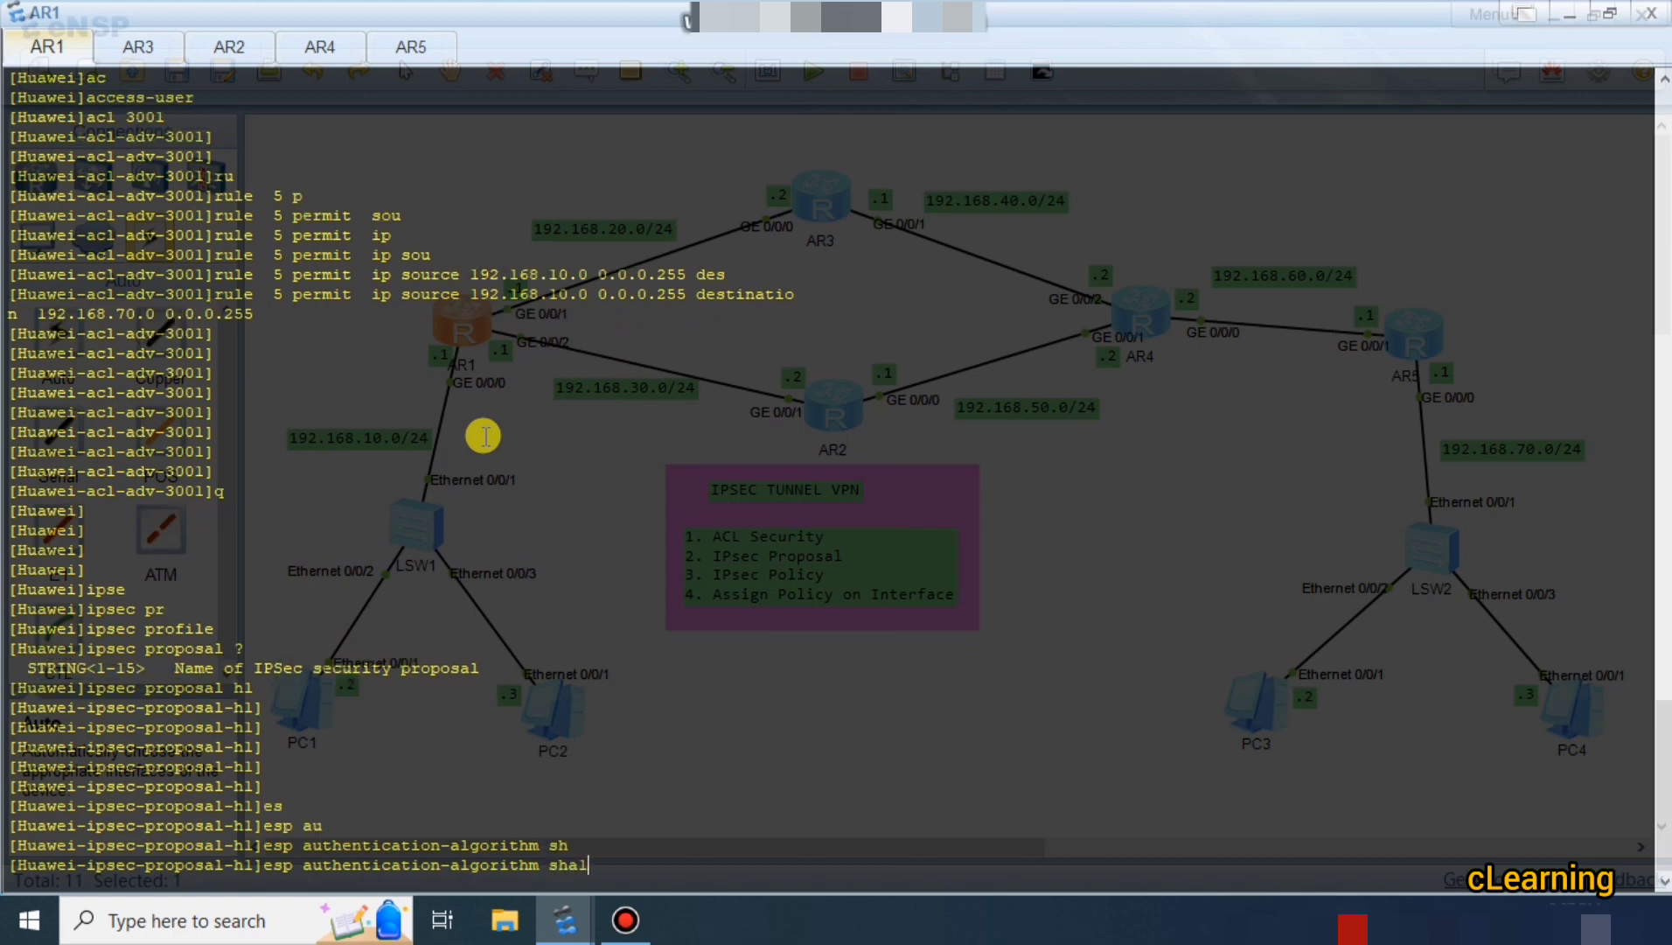
pyautogui.press('BackSpace')
pyautogui.press('BackSpace')
pyautogui.press('BackSpace')
pyautogui.press('BackSpace')
pyautogui.write('?')
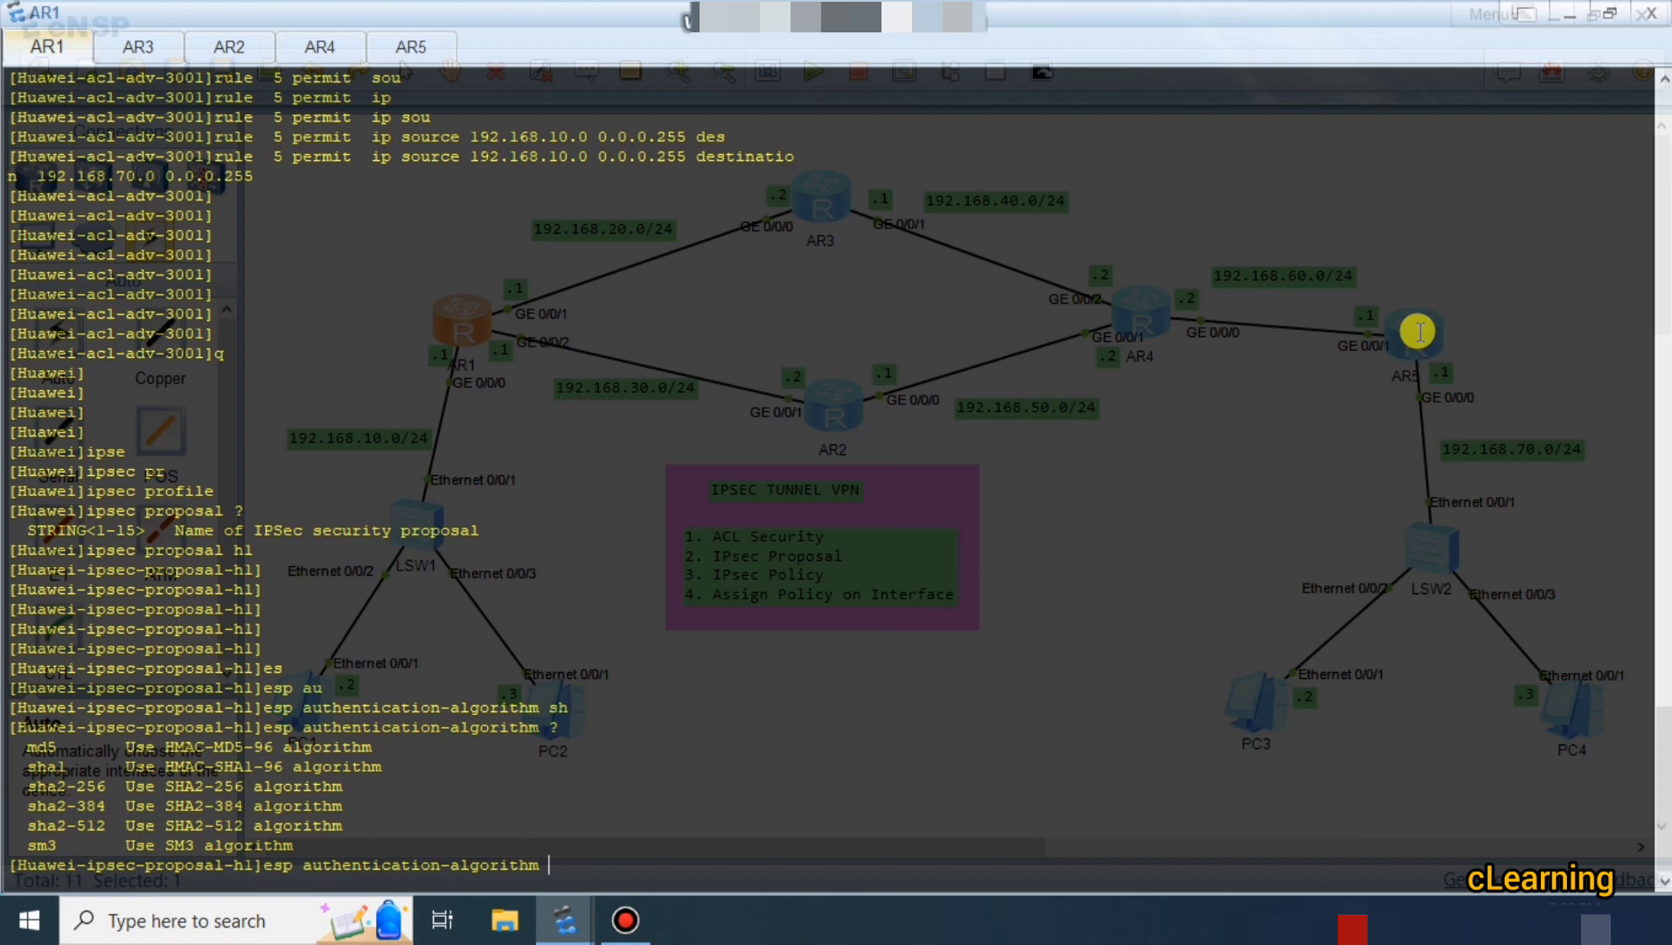
pyautogui.write('sh')
pyautogui.press('Tab')
pyautogui.press('Tab')
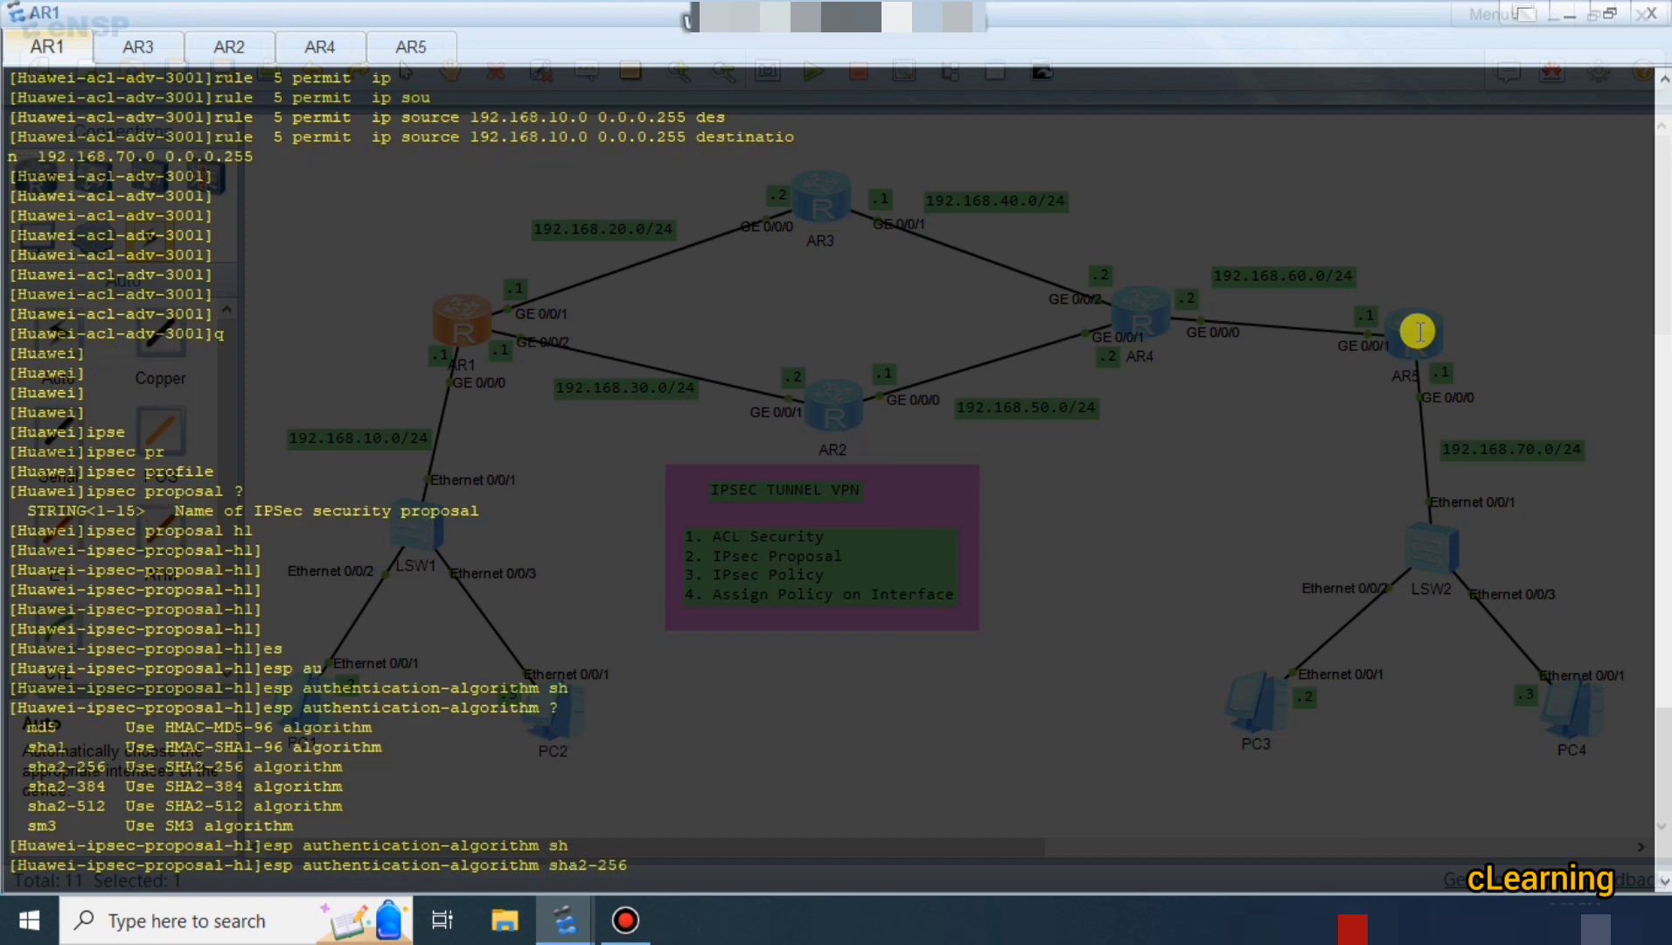
pyautogui.press('Tab')
pyautogui.press('BackSpace')
pyautogui.press('BackSpace')
pyautogui.press('BackSpace')
pyautogui.press('BackSpace')
pyautogui.press('BackSpace')
pyautogui.press('BackSpace')
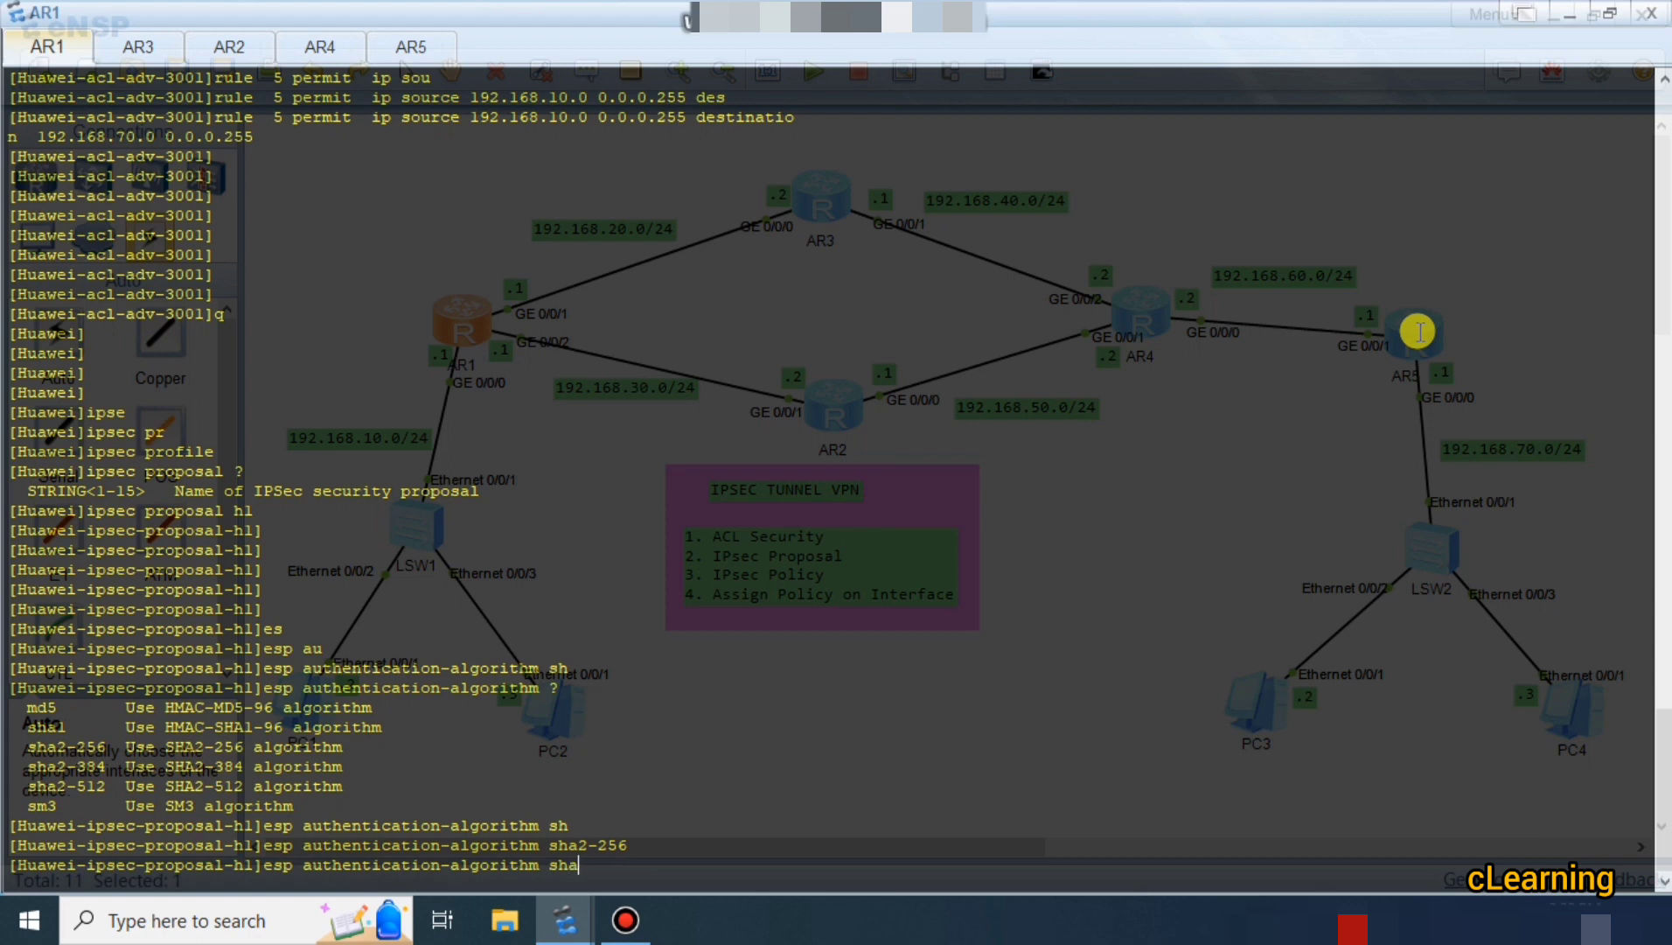
pyautogui.write('a1')
pyautogui.press('Tab')
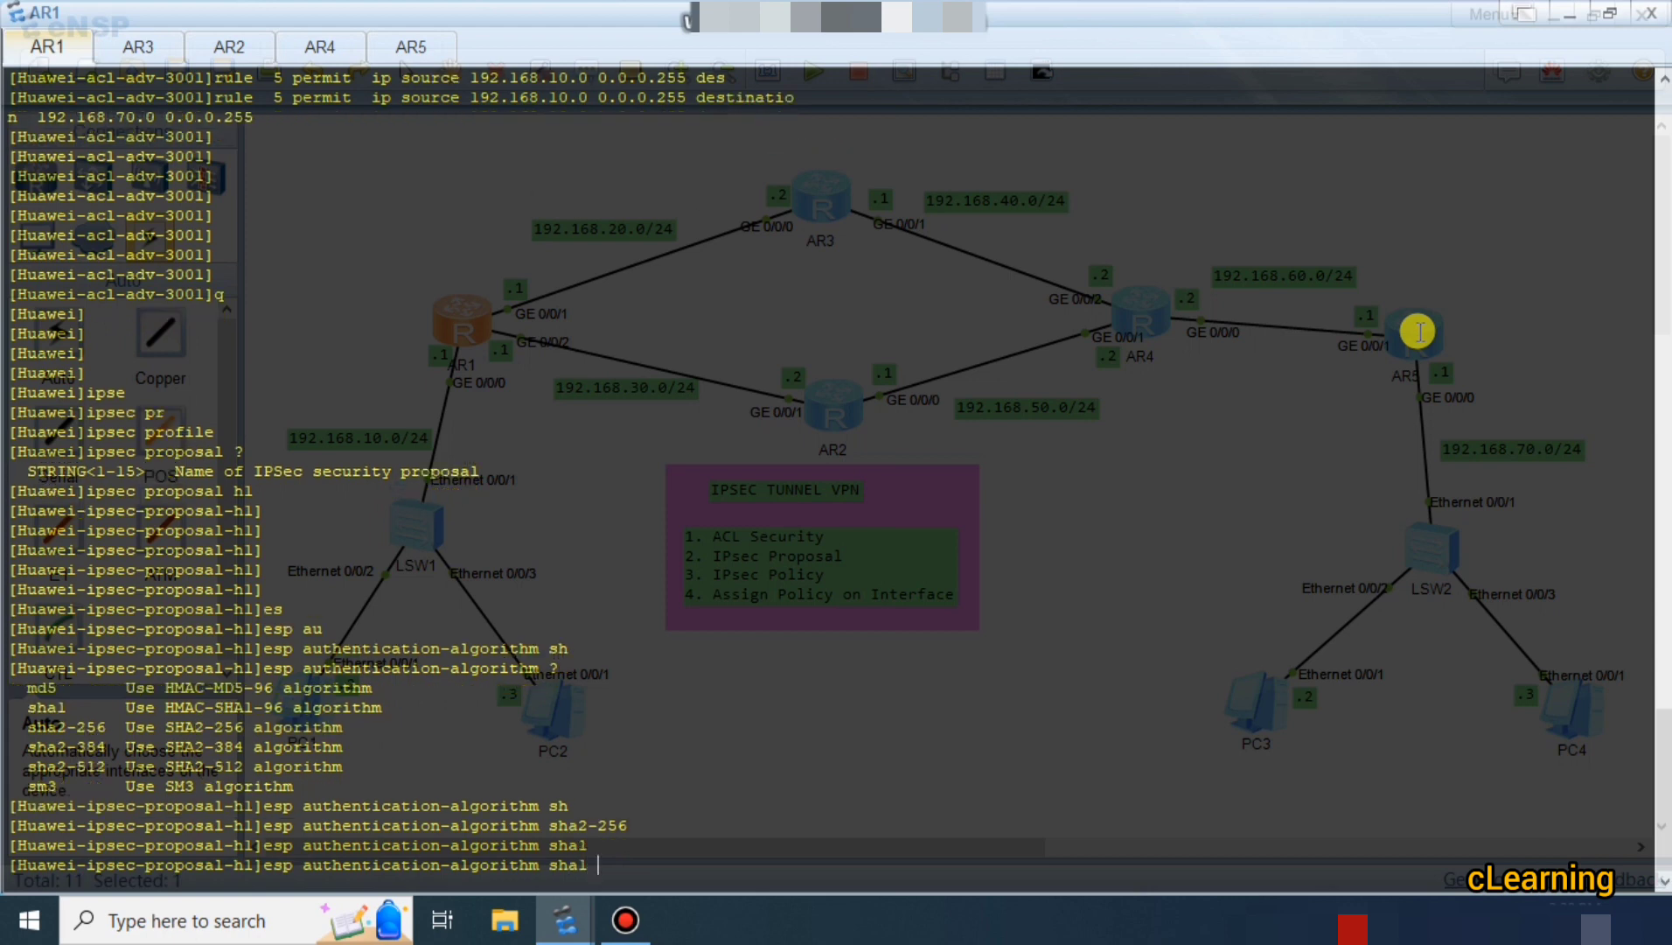
pyautogui.press('Return')
pyautogui.press('Return')
pyautogui.press('Return')
pyautogui.press('Return')
pyautogui.press('Return')
pyautogui.press('Return')
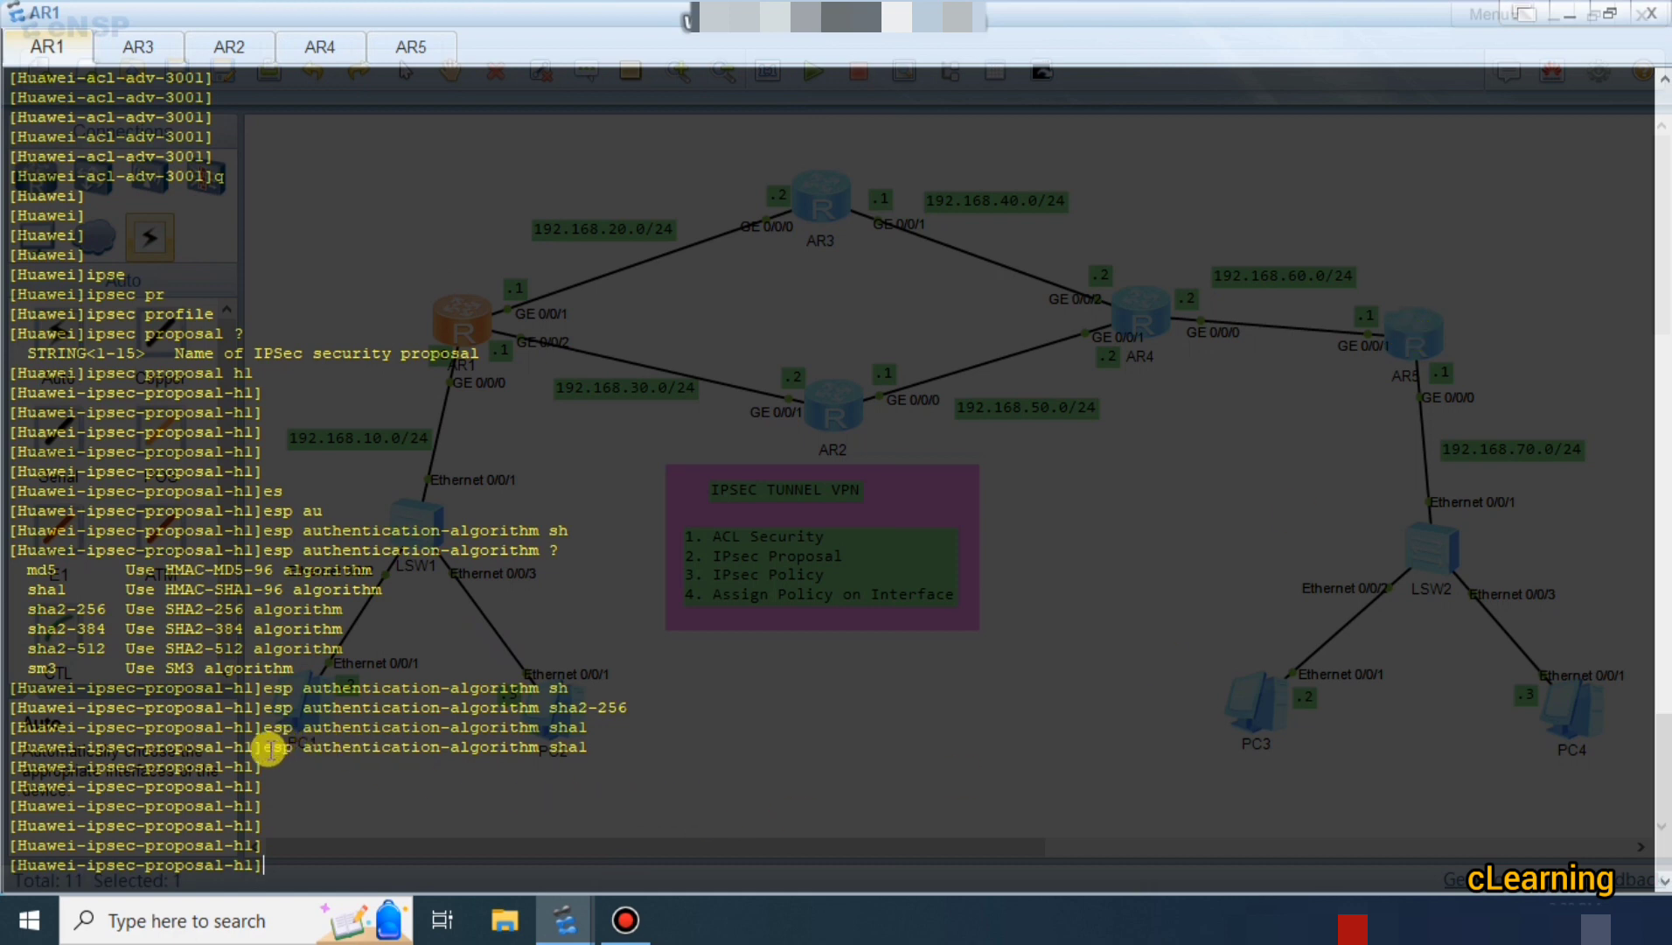
# Set proposal h1's ESP encryption algorithm to 3des on AR1.
pyautogui.moveTo(263, 746); pyautogui.dragTo(521, 766)
pyautogui.click(562, 793)
pyautogui.write('wes')
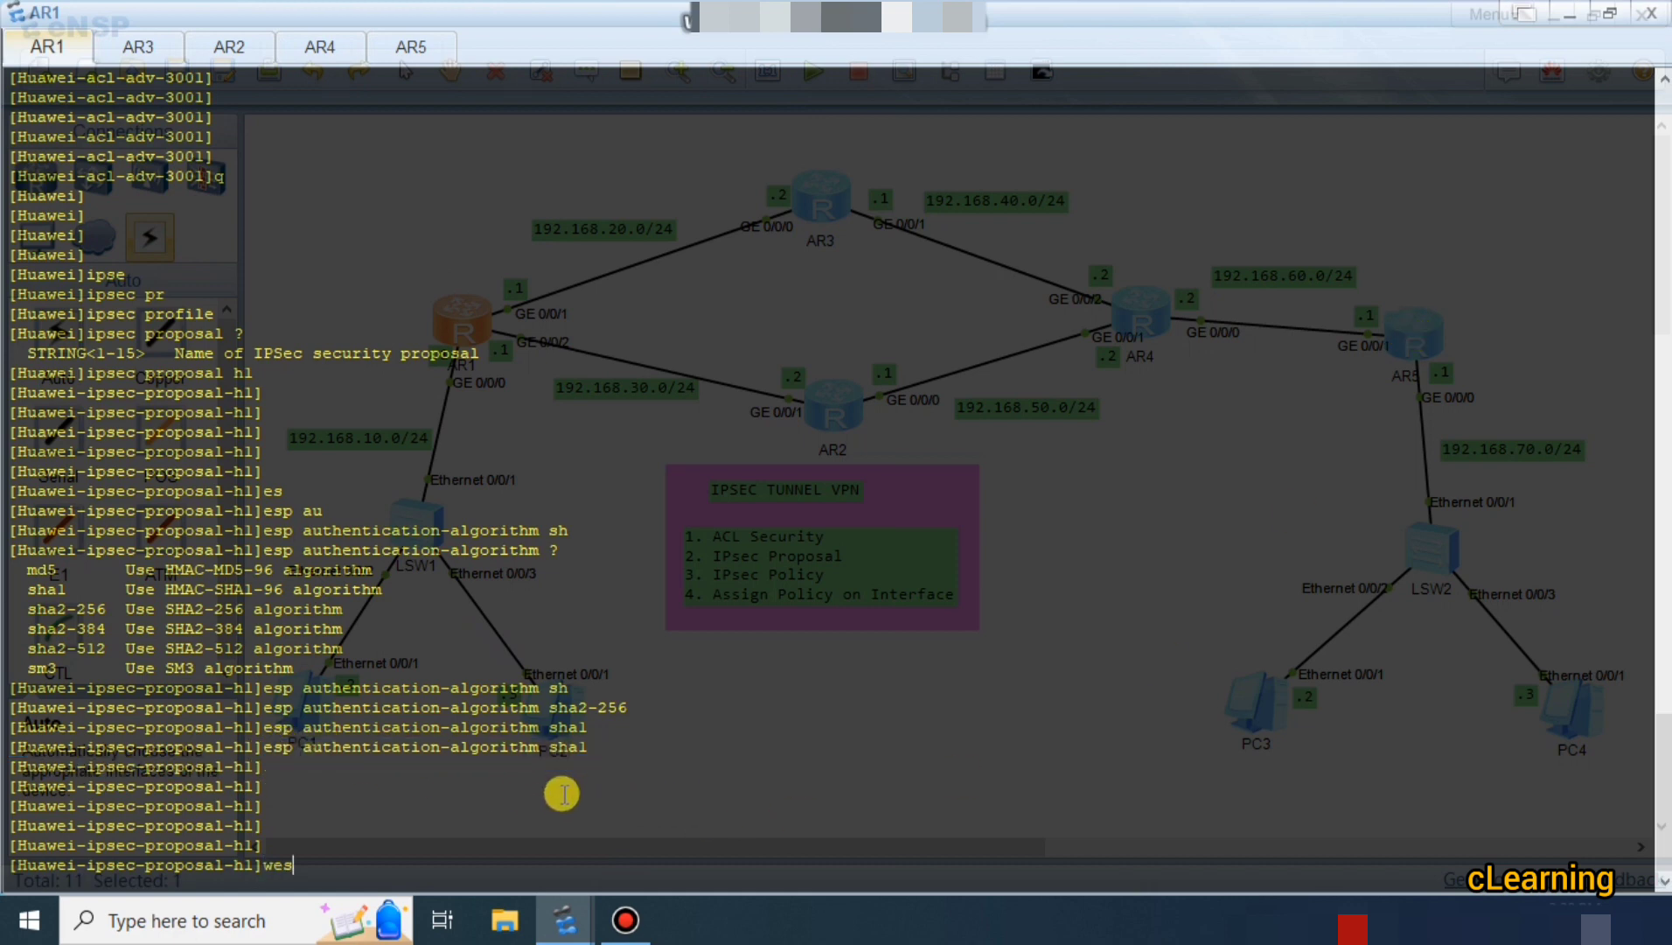
pyautogui.press('Tab')
pyautogui.press('BackSpace')
pyautogui.press('BackSpace')
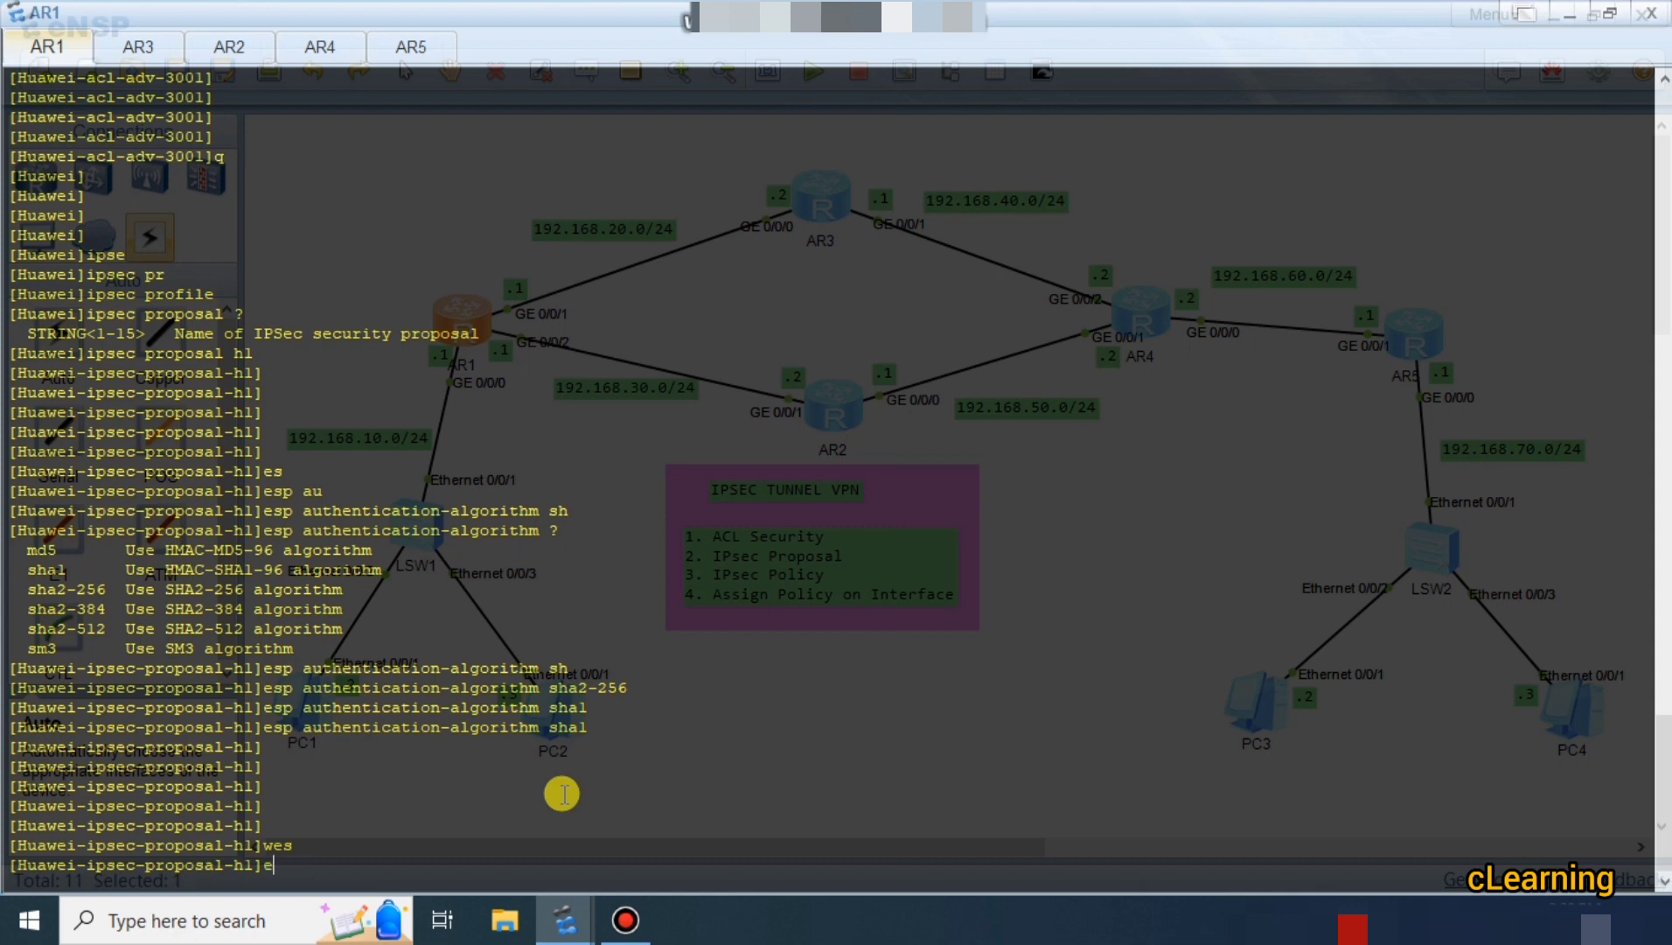
pyautogui.write('s')
pyautogui.press('Tab')
pyautogui.write('p en')
pyautogui.press('Tab')
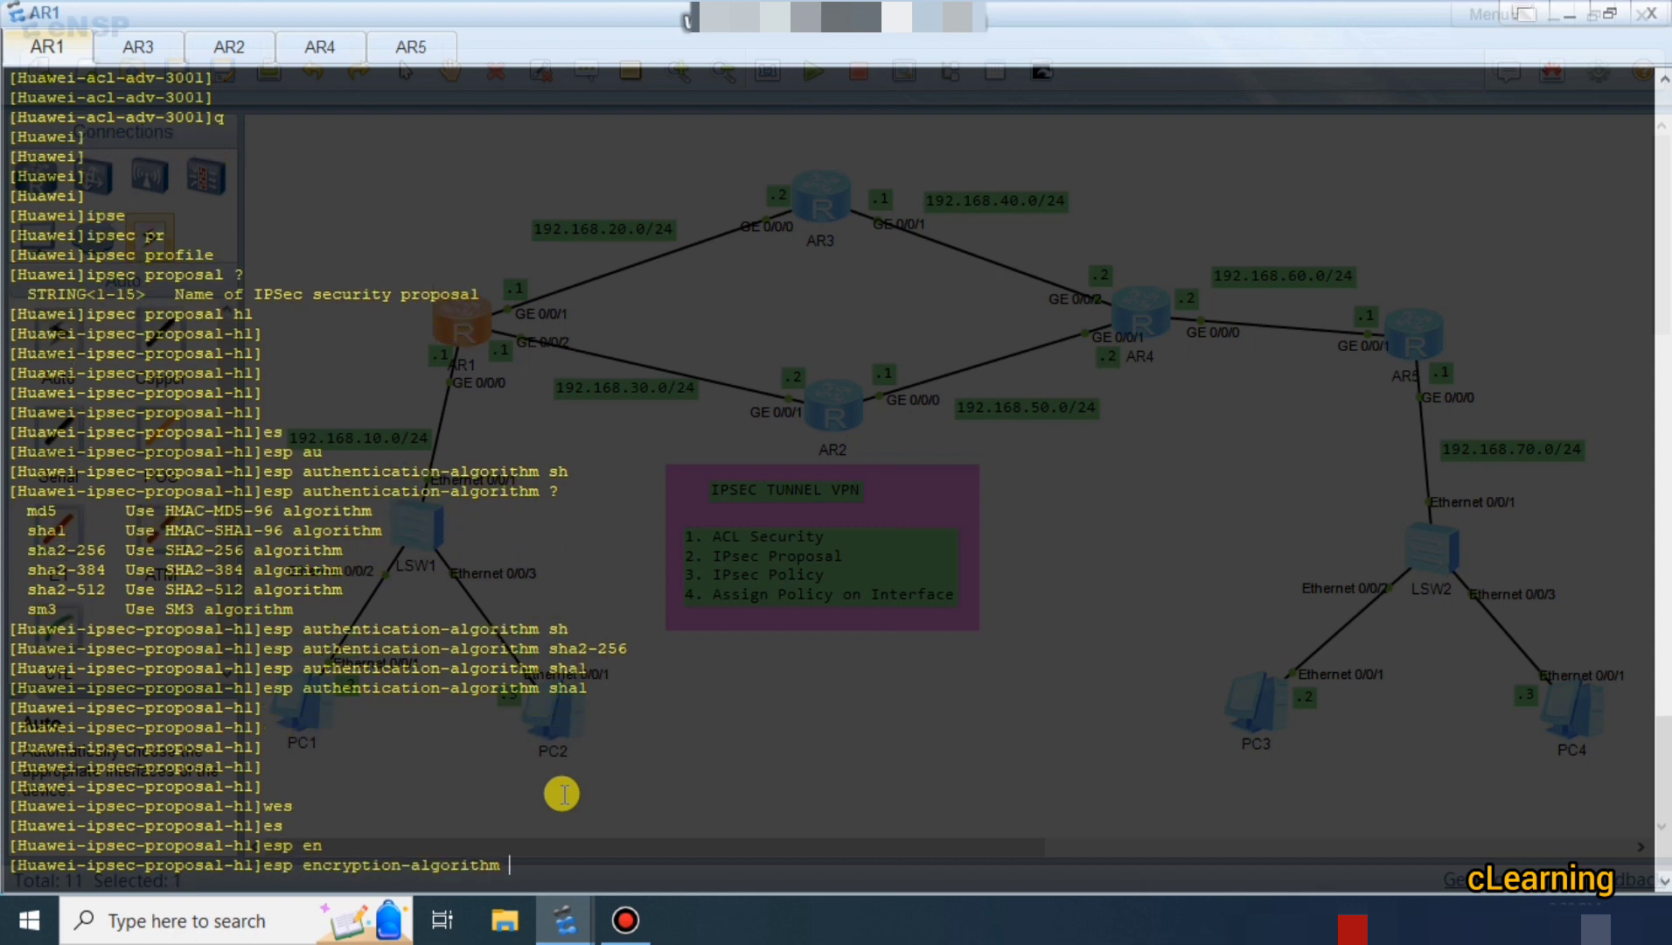
pyautogui.write('?')
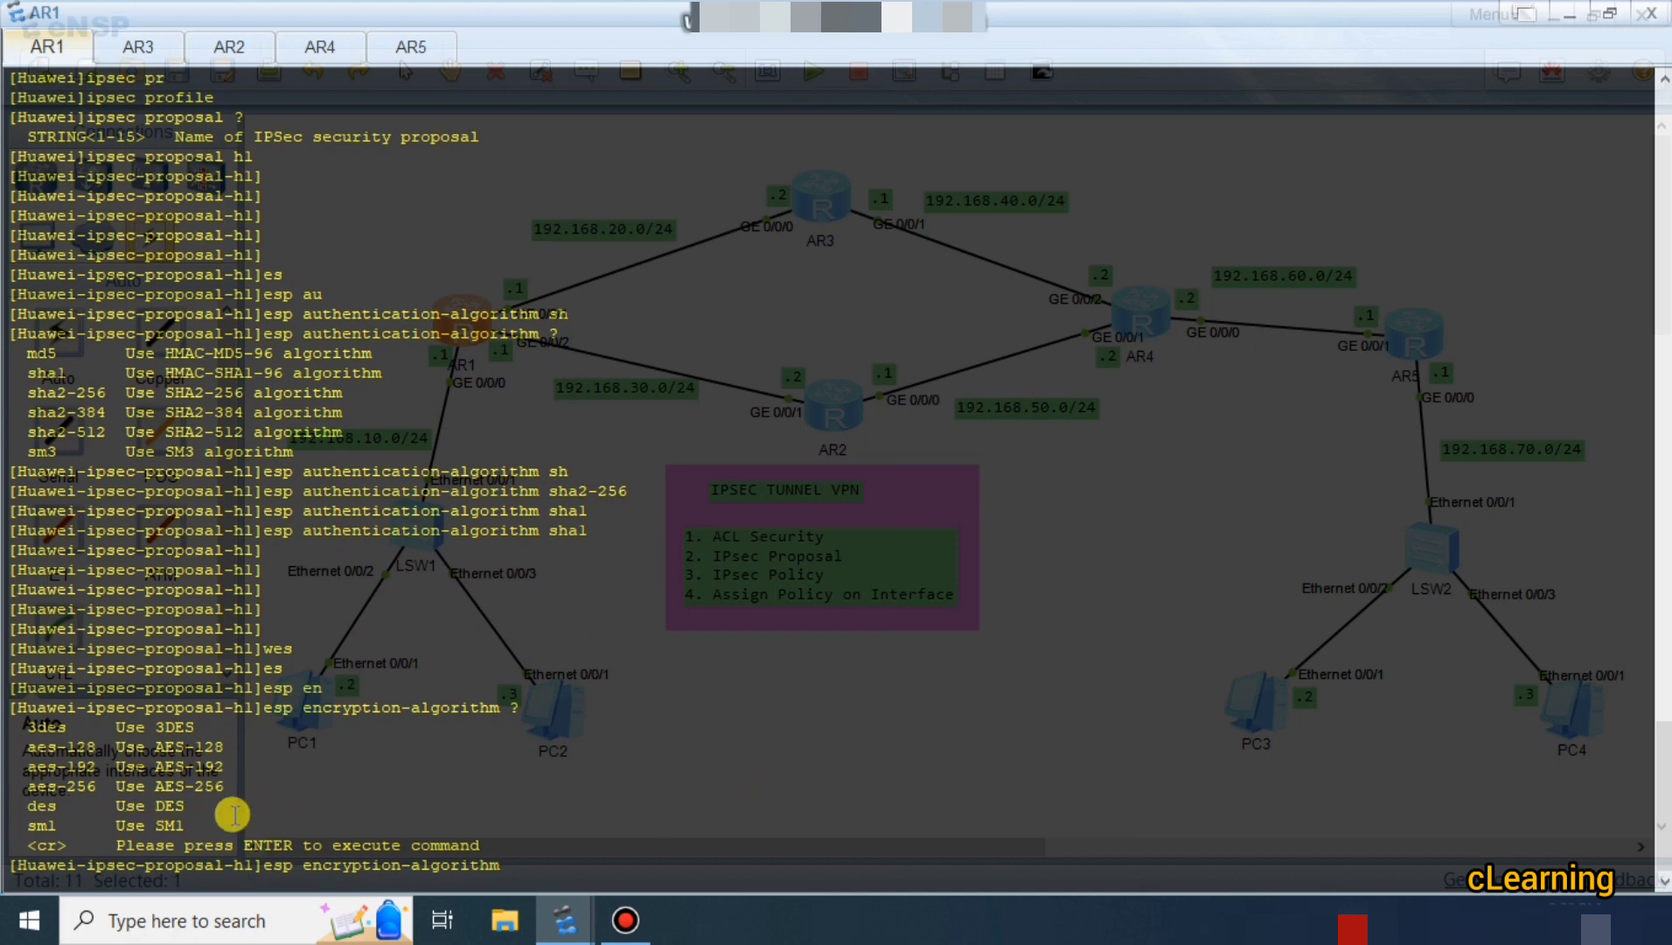
pyautogui.moveTo(28, 727); pyautogui.dragTo(291, 722)
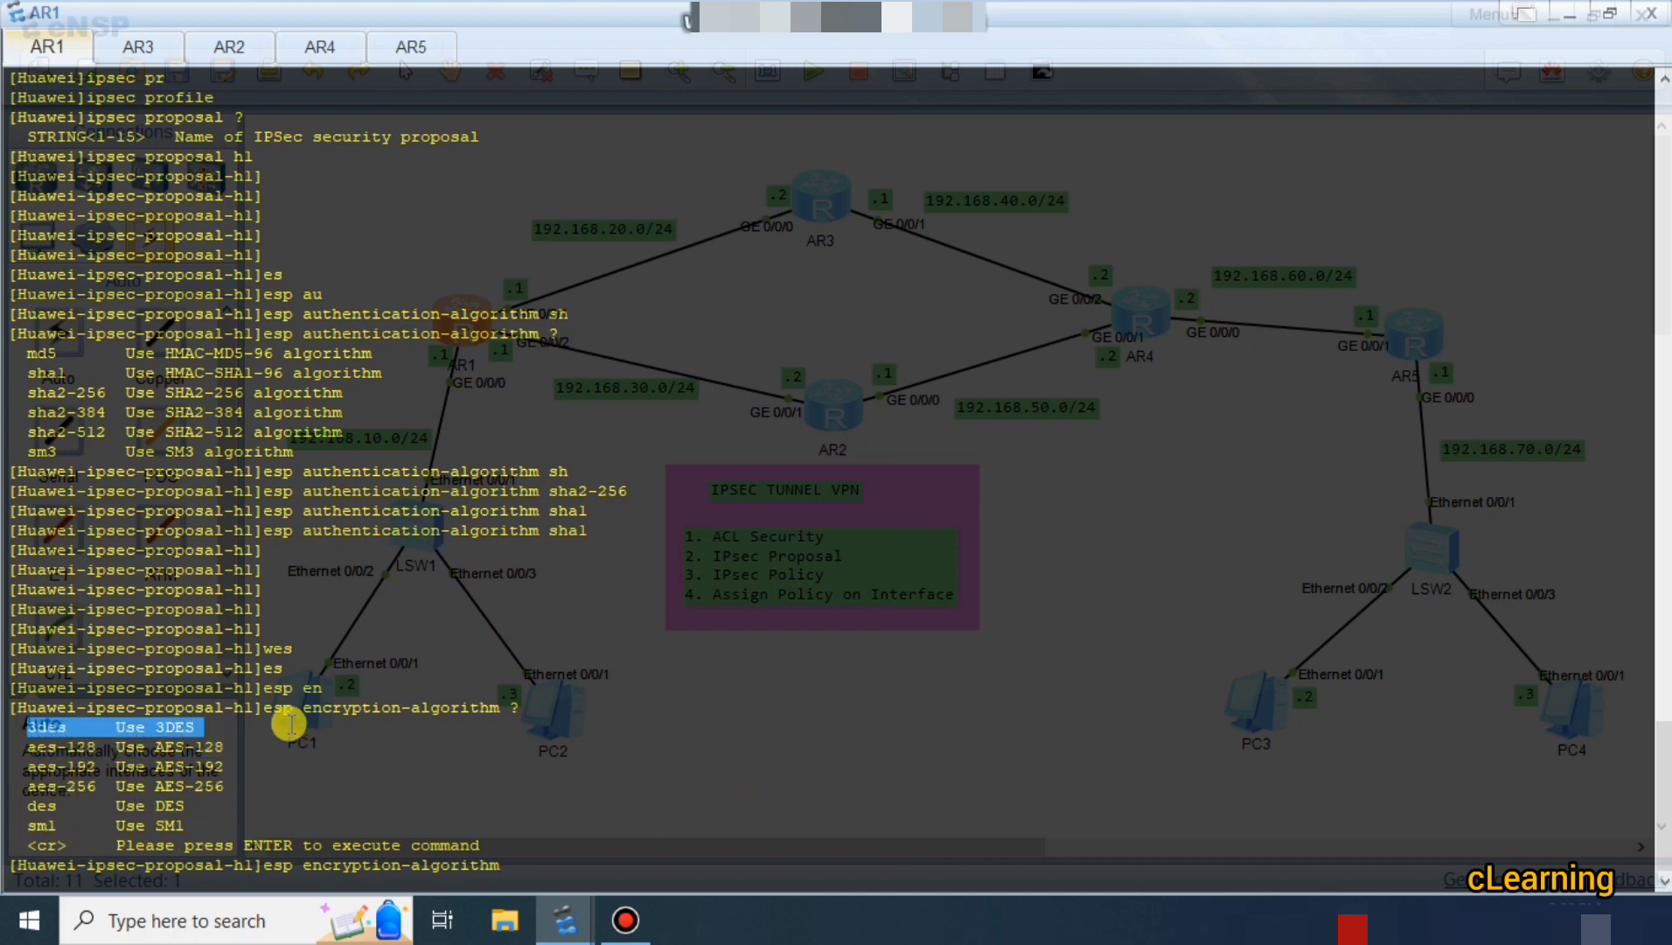
pyautogui.click(577, 827)
pyautogui.write('3')
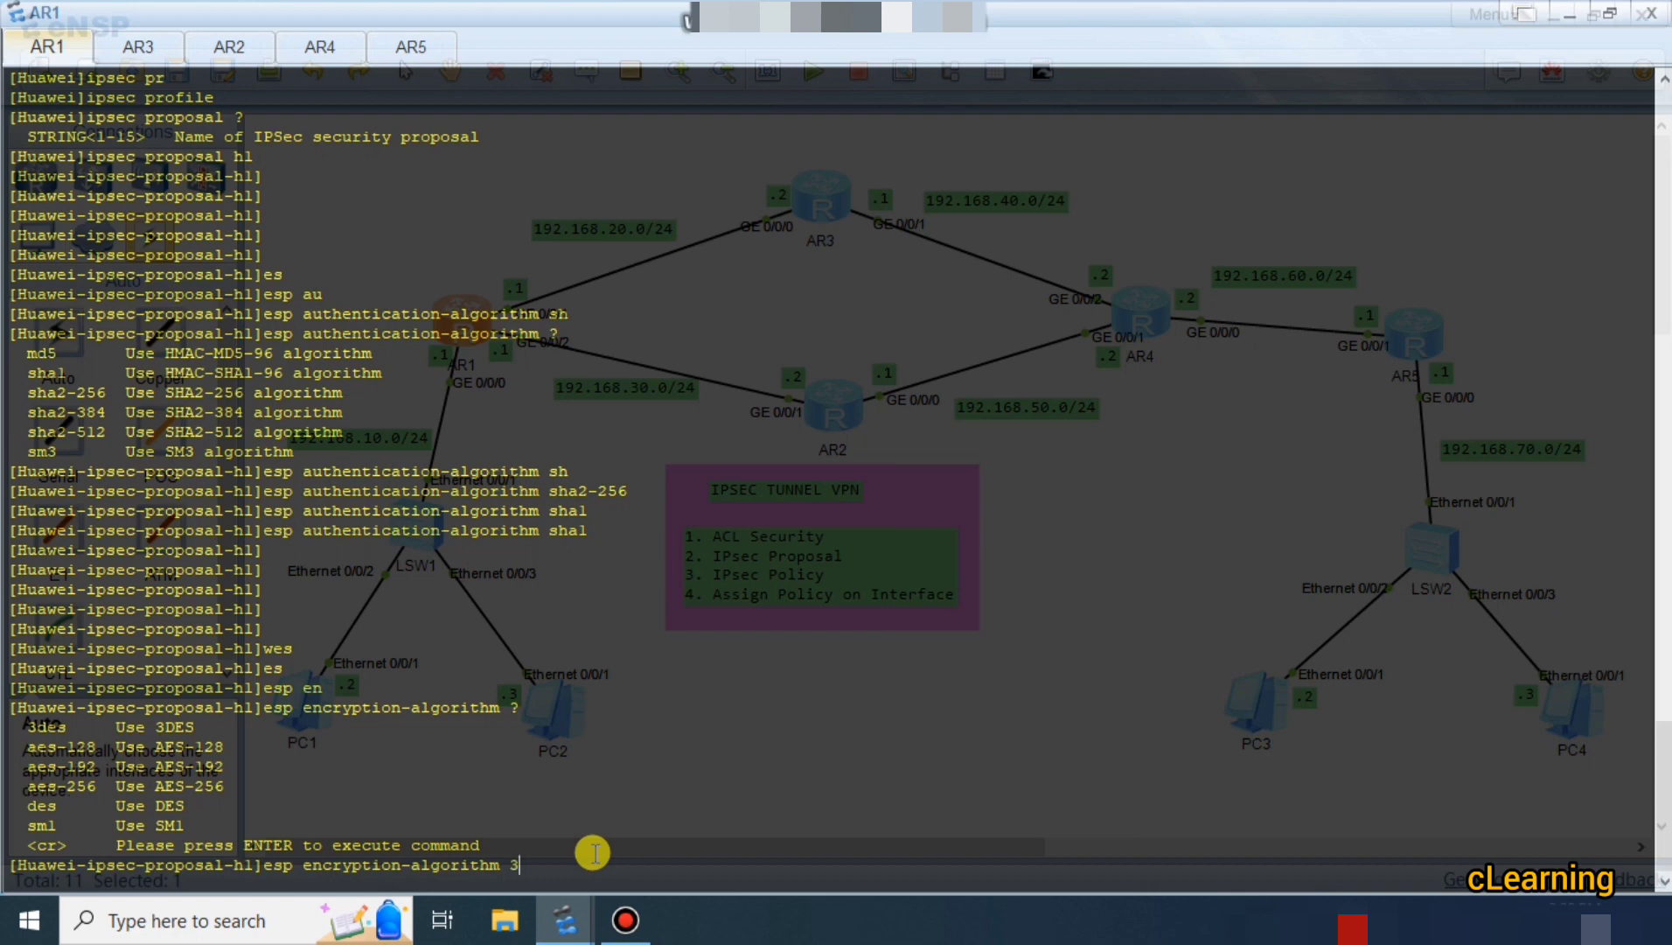
pyautogui.write('de')
pyautogui.press('Tab')
pyautogui.press('Return')
pyautogui.press('Return')
pyautogui.press('Return')
pyautogui.press('Return')
pyautogui.press('Return')
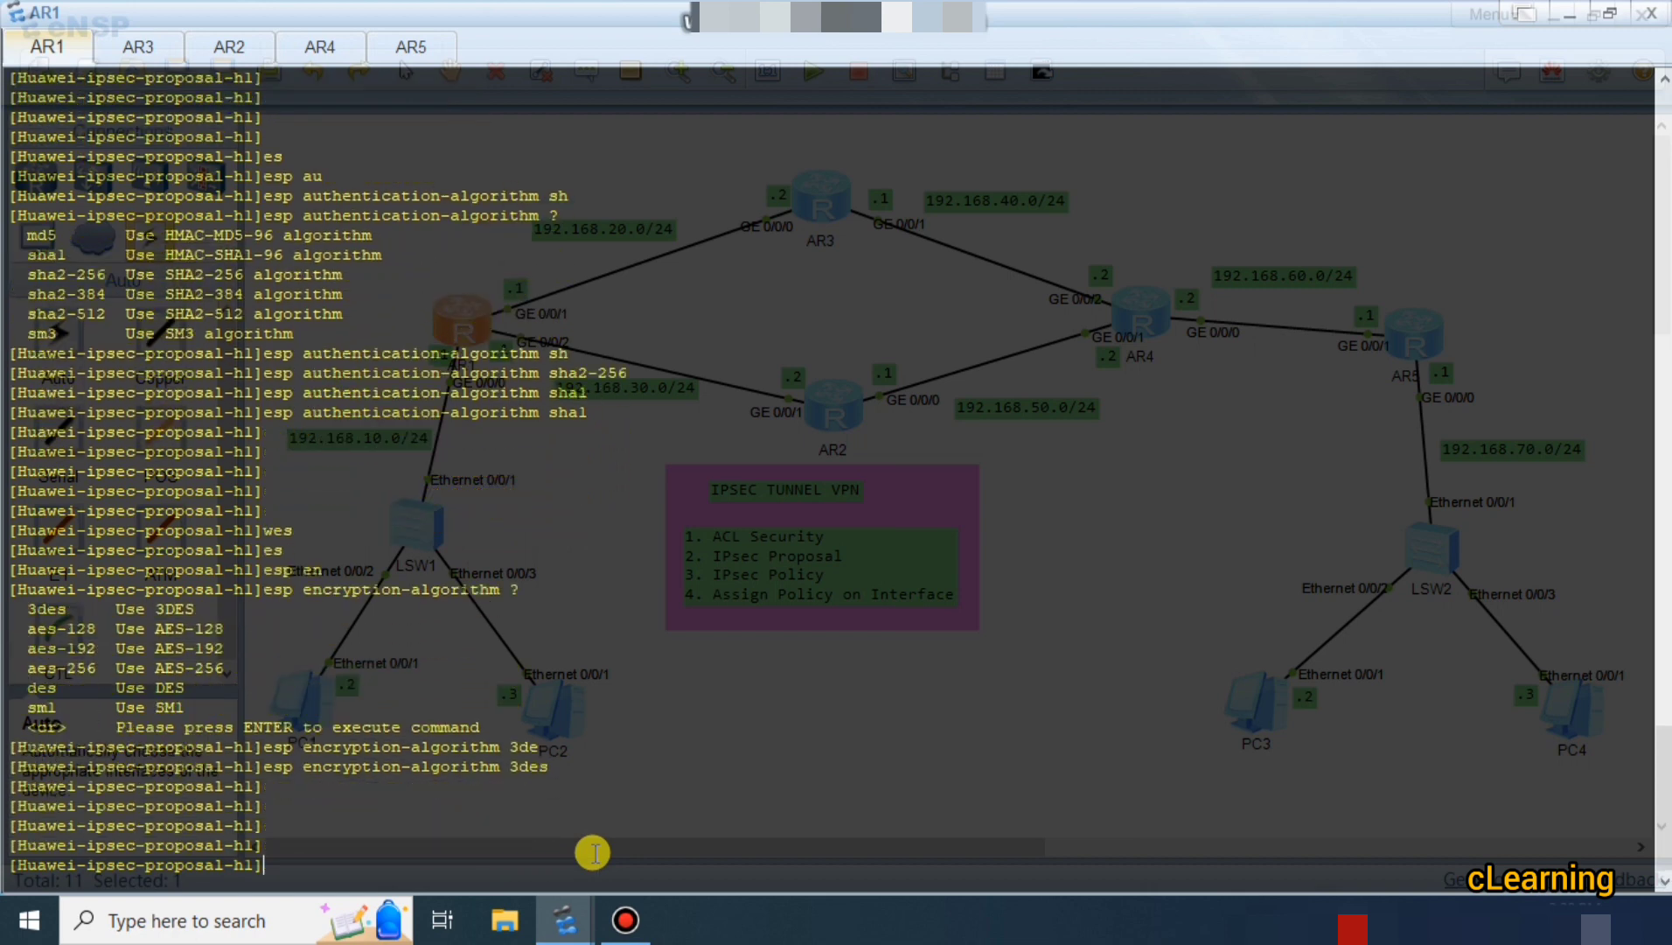
# Exit the IPsec proposal view and bring up AR5's console.
pyautogui.press('Return')
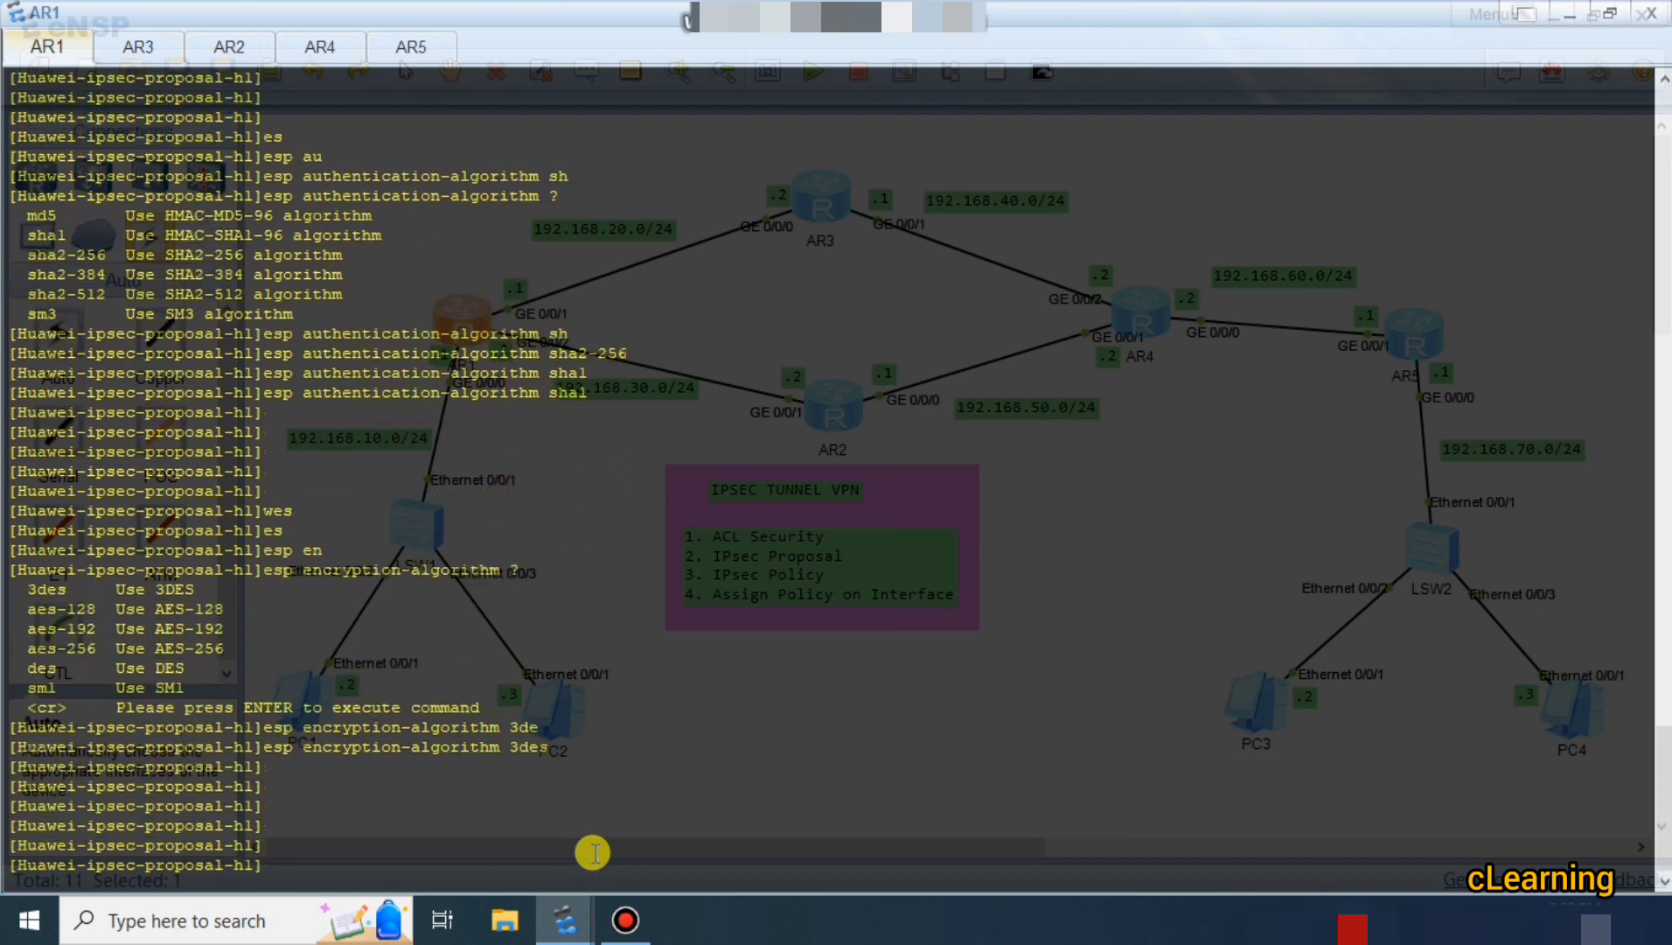
pyautogui.write('q')
pyautogui.press('Return')
pyautogui.press('Return')
pyautogui.press('Return')
pyautogui.press('Return')
pyautogui.press('Return')
pyautogui.press('Return')
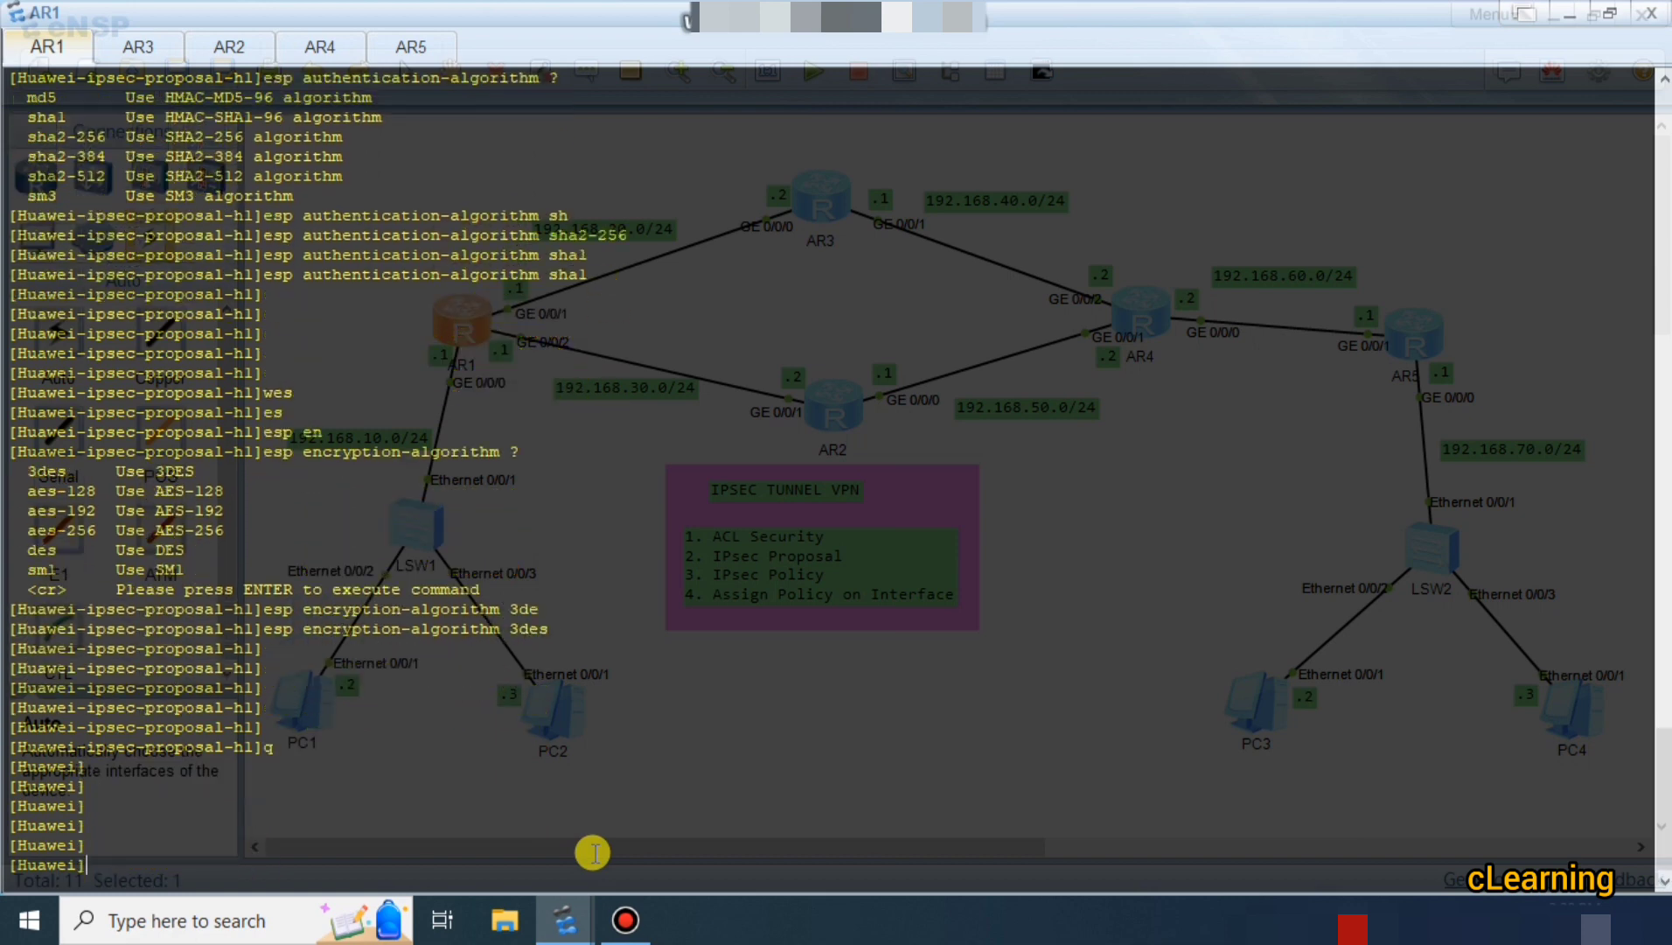
pyautogui.click(410, 48)
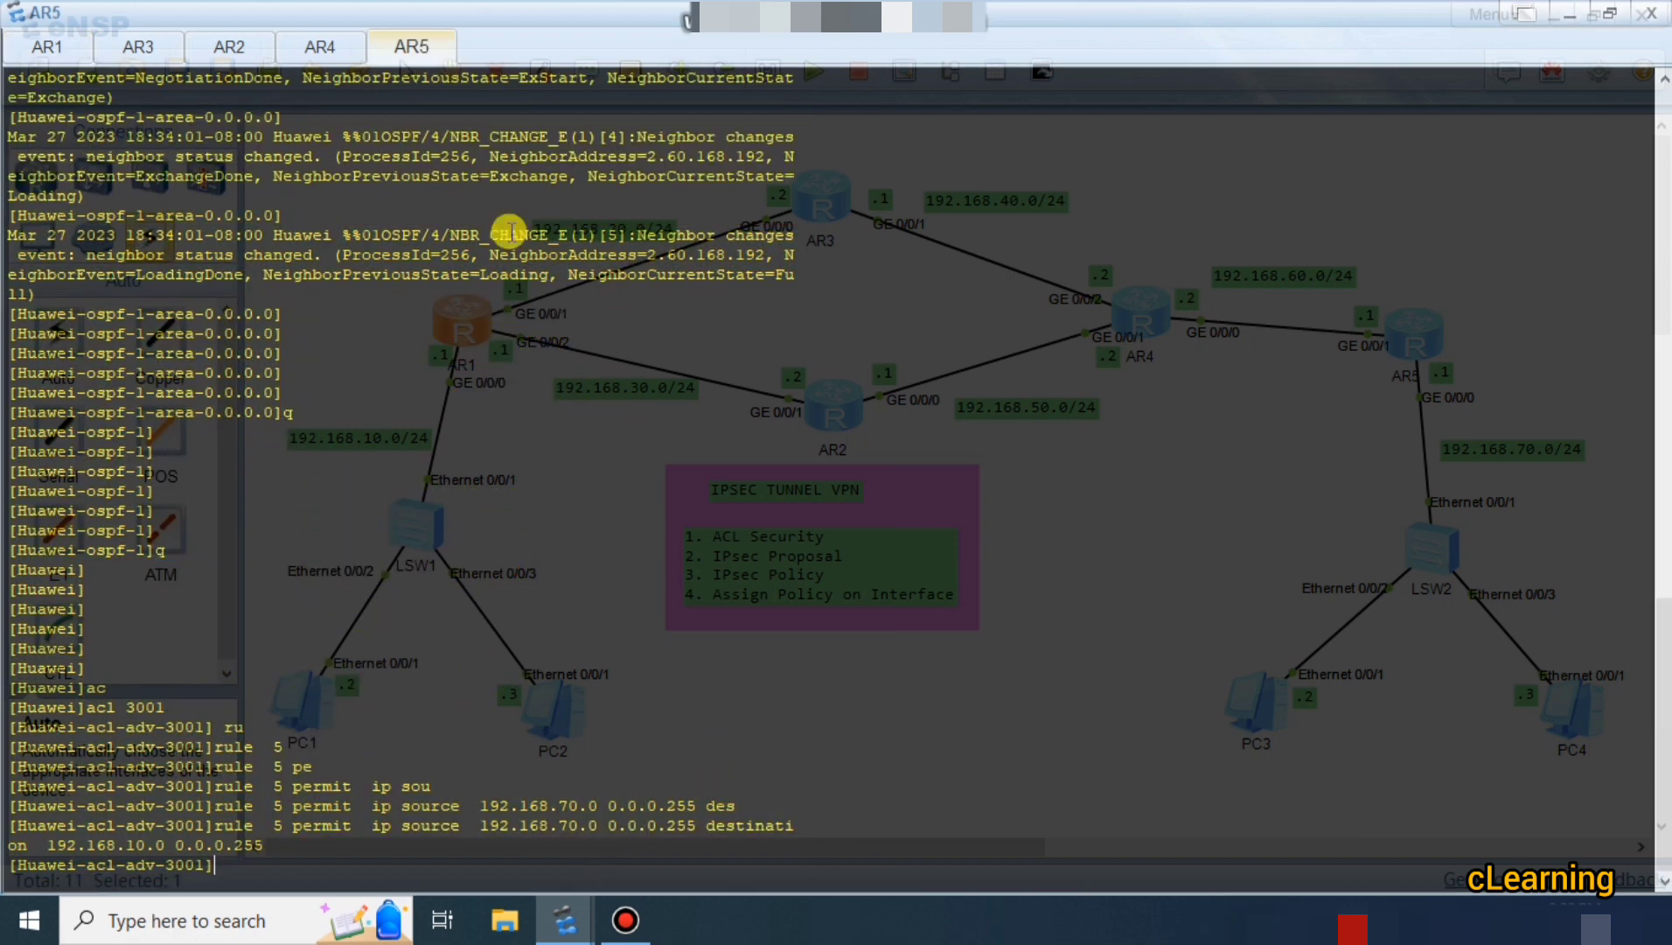
# Leave AR5's ACL view and create IPsec proposal h1.
pyautogui.press('Return')
pyautogui.press('Return')
pyautogui.write('q')
pyautogui.press('Return')
pyautogui.press('Return')
pyautogui.press('Return')
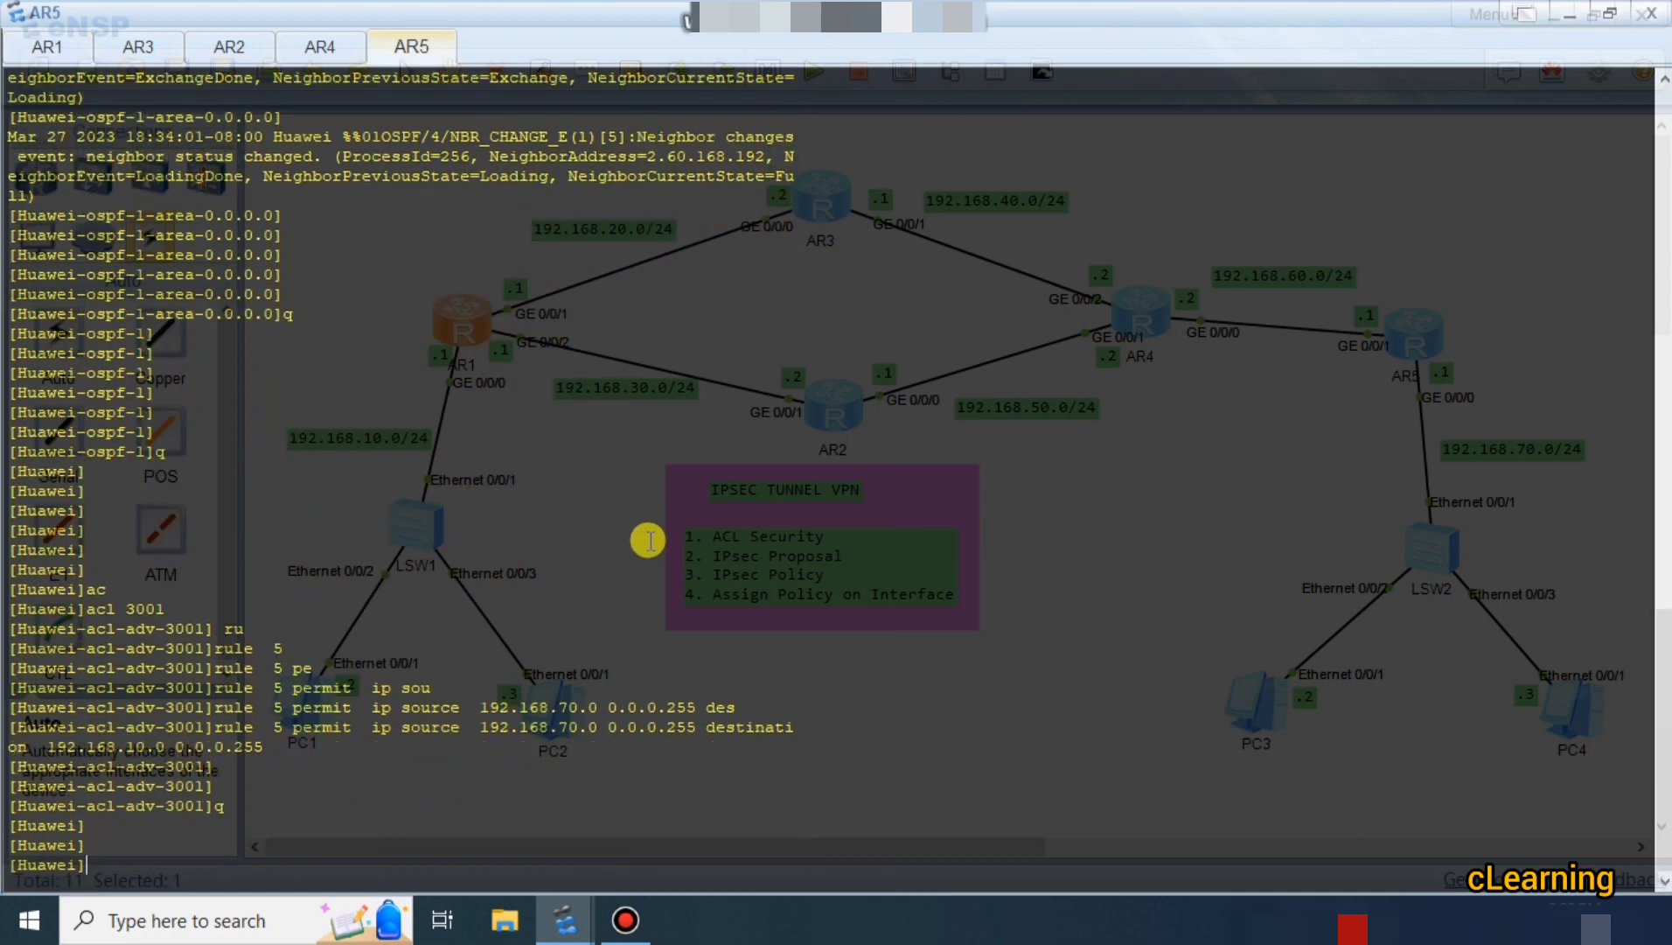
pyautogui.press('Return')
pyautogui.press('Return')
pyautogui.write('ips')
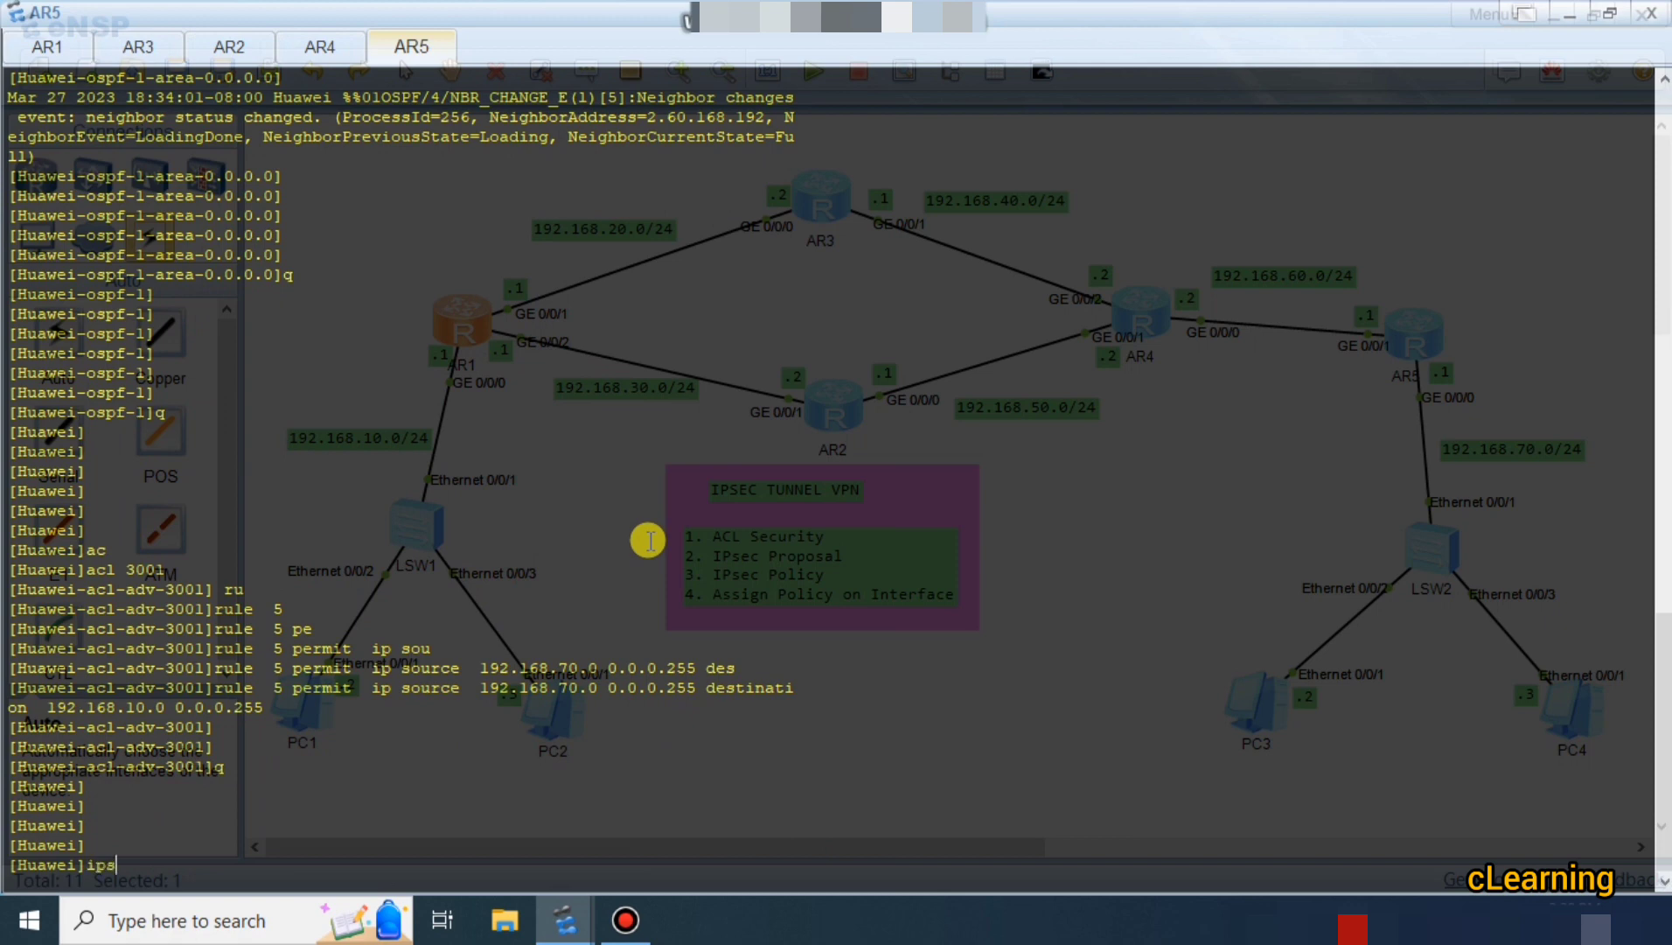
pyautogui.write('e')
pyautogui.press('Tab')
pyautogui.write('pr')
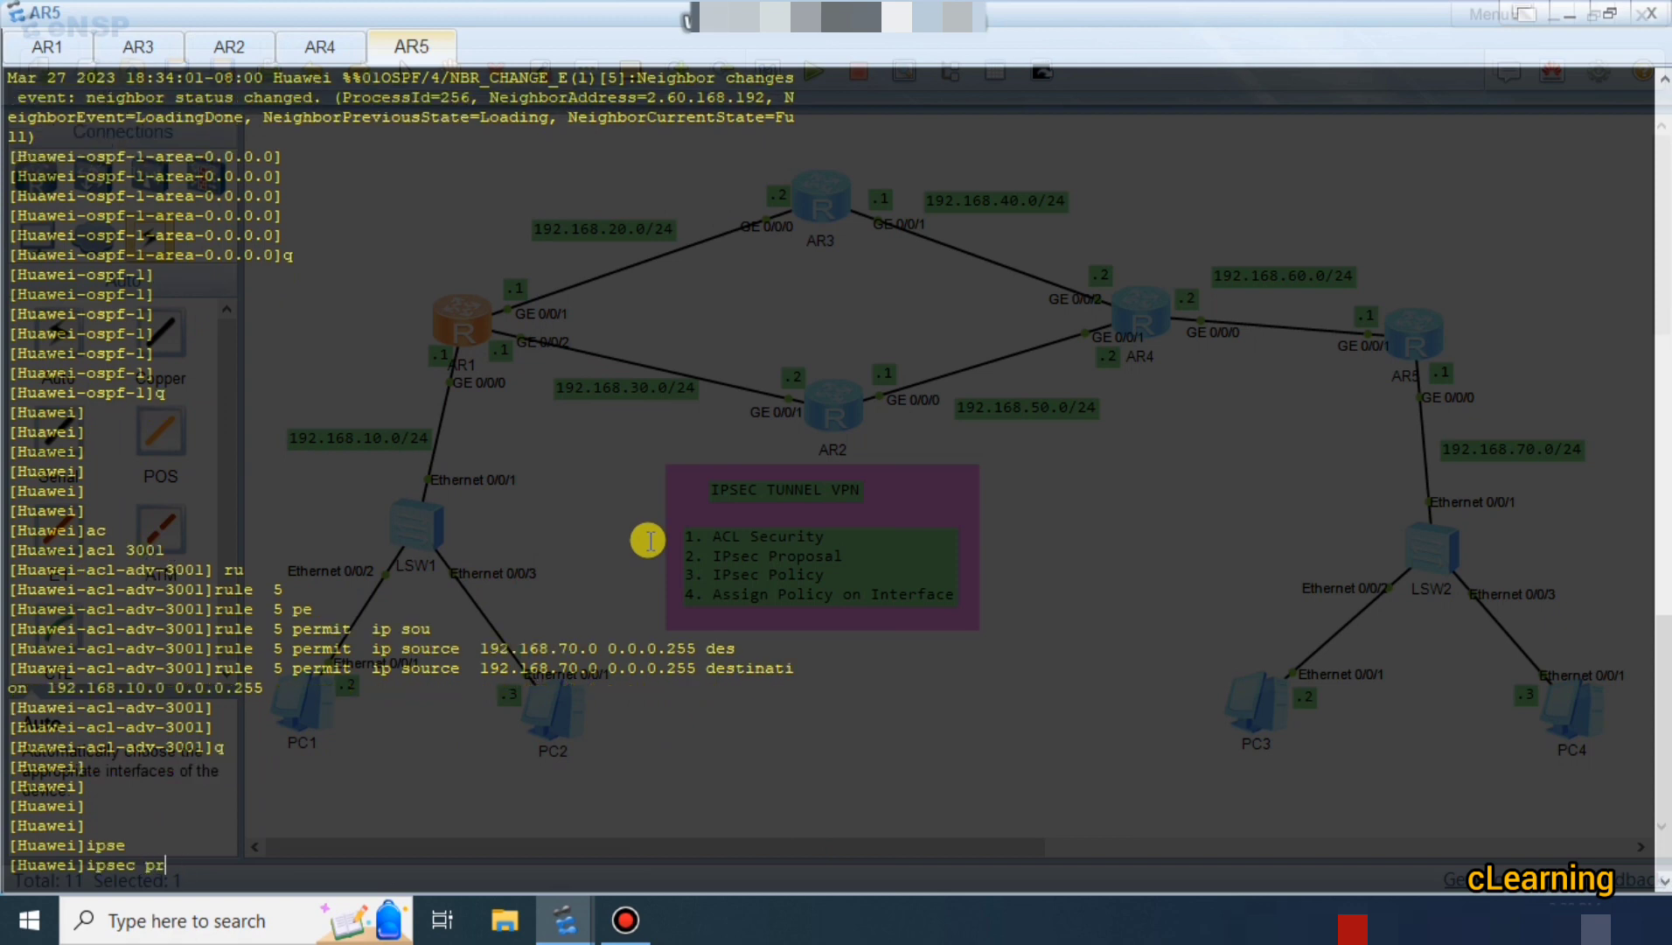
pyautogui.press('Tab')
pyautogui.press('Tab')
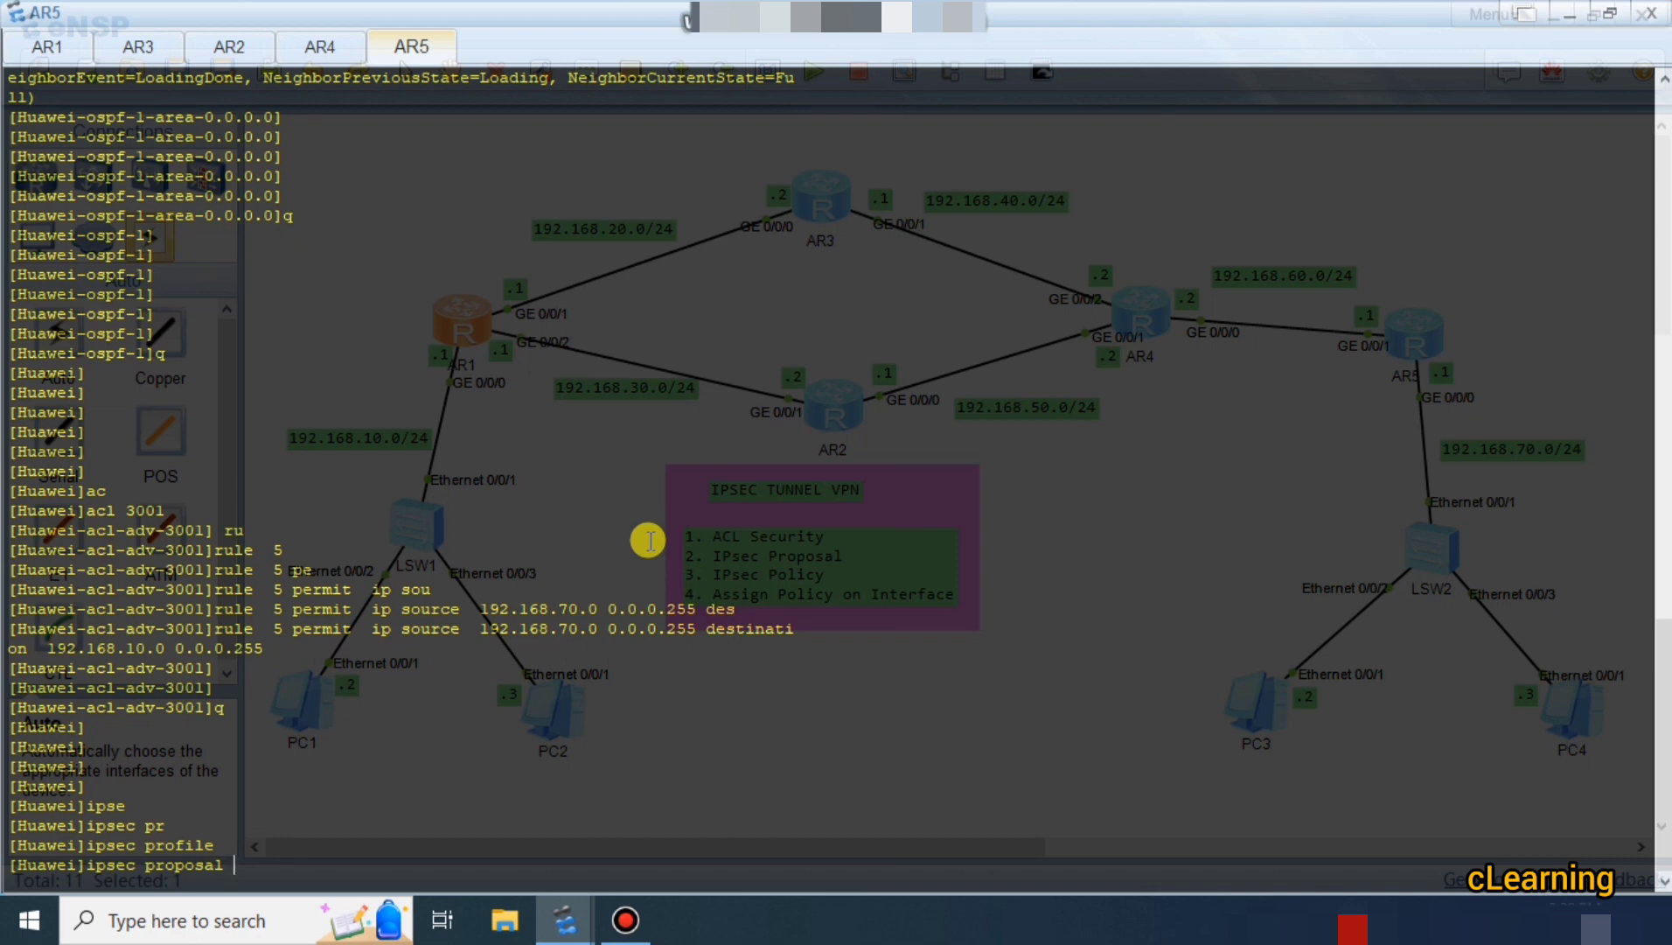
pyautogui.write('h1')
pyautogui.press('Return')
pyautogui.press('Return')
pyautogui.press('Return')
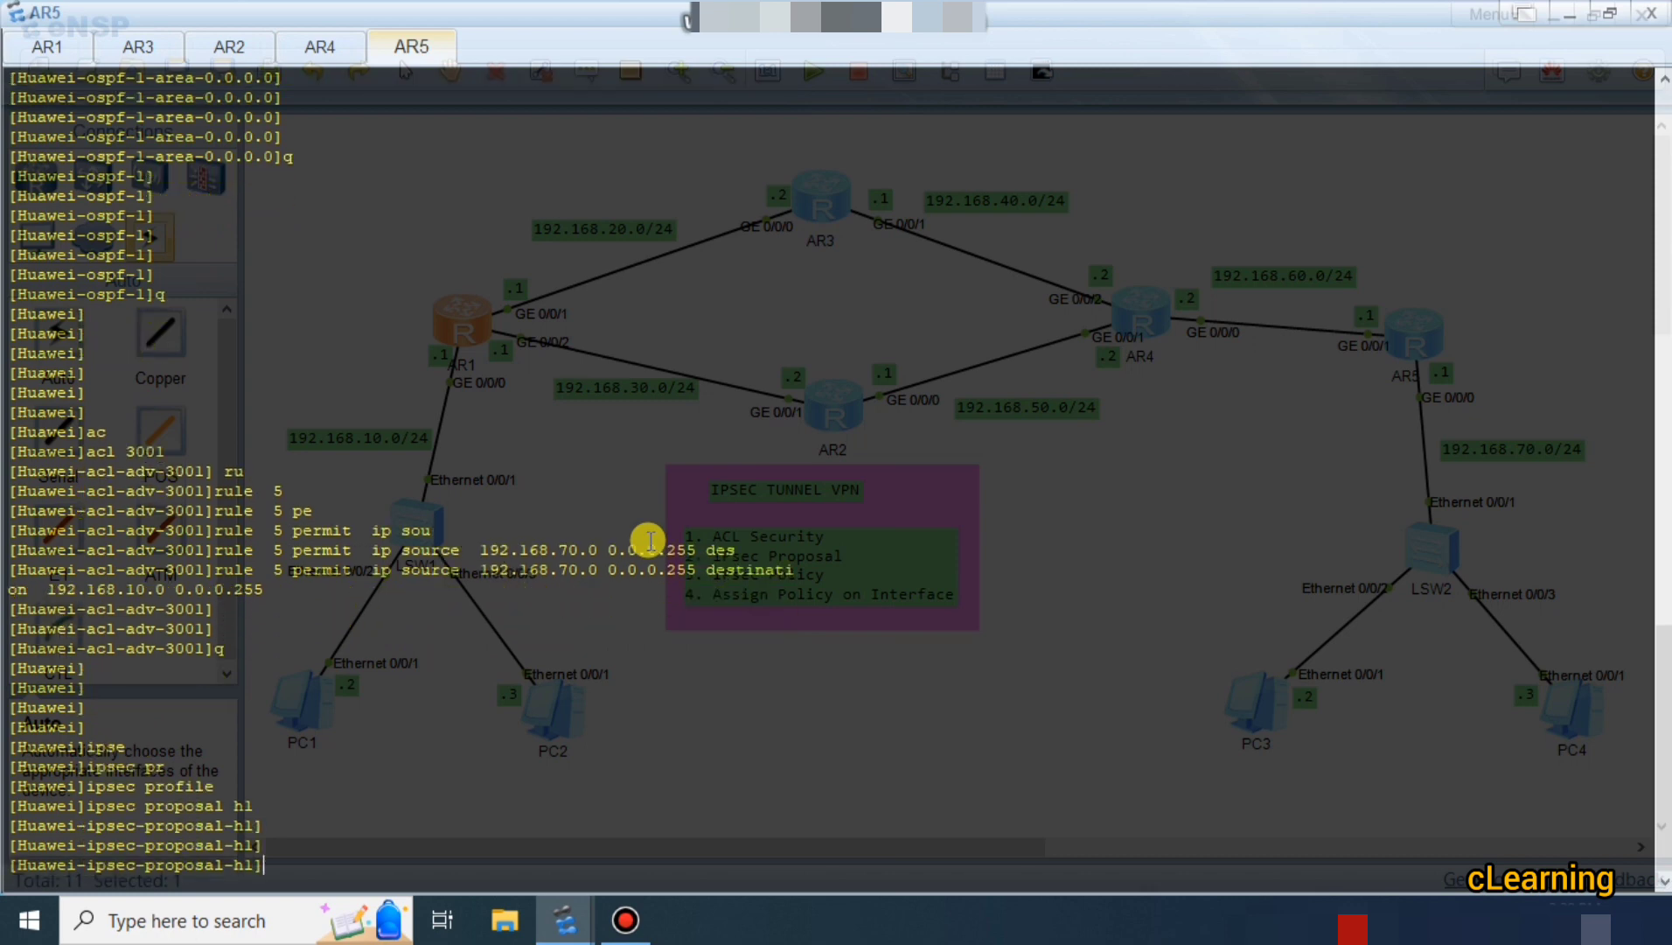
# Set AR5's proposal h1 ESP authentication to sha1.
pyautogui.write('es')
pyautogui.press('Tab')
pyautogui.write('au')
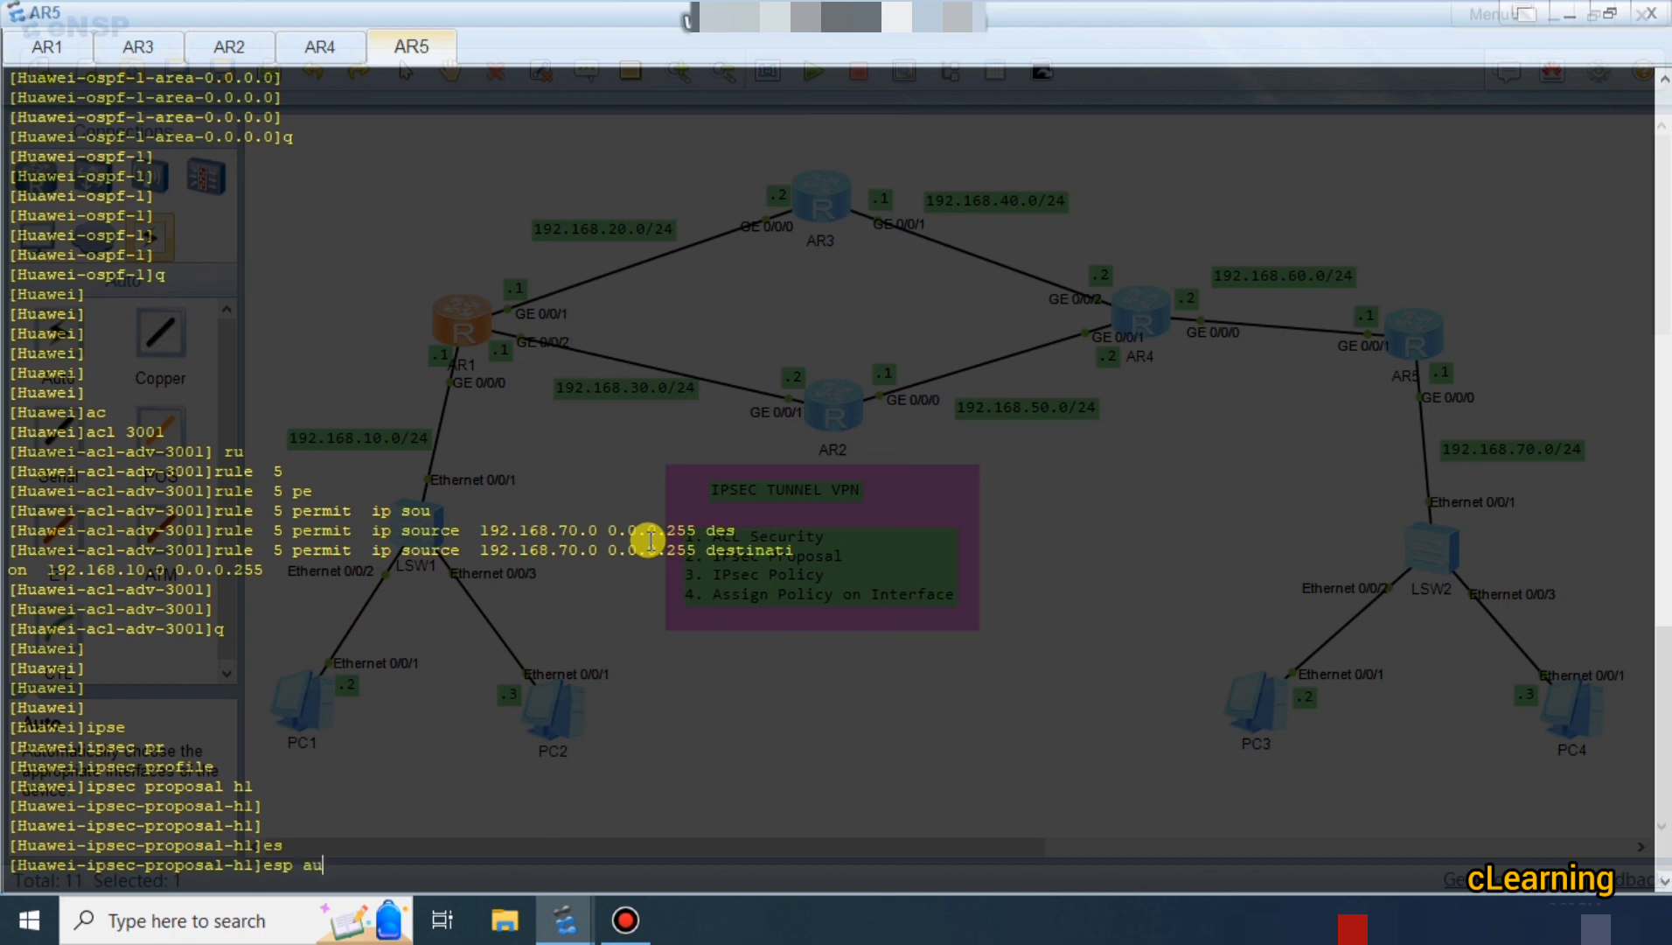
pyautogui.press('Tab')
pyautogui.write('?')
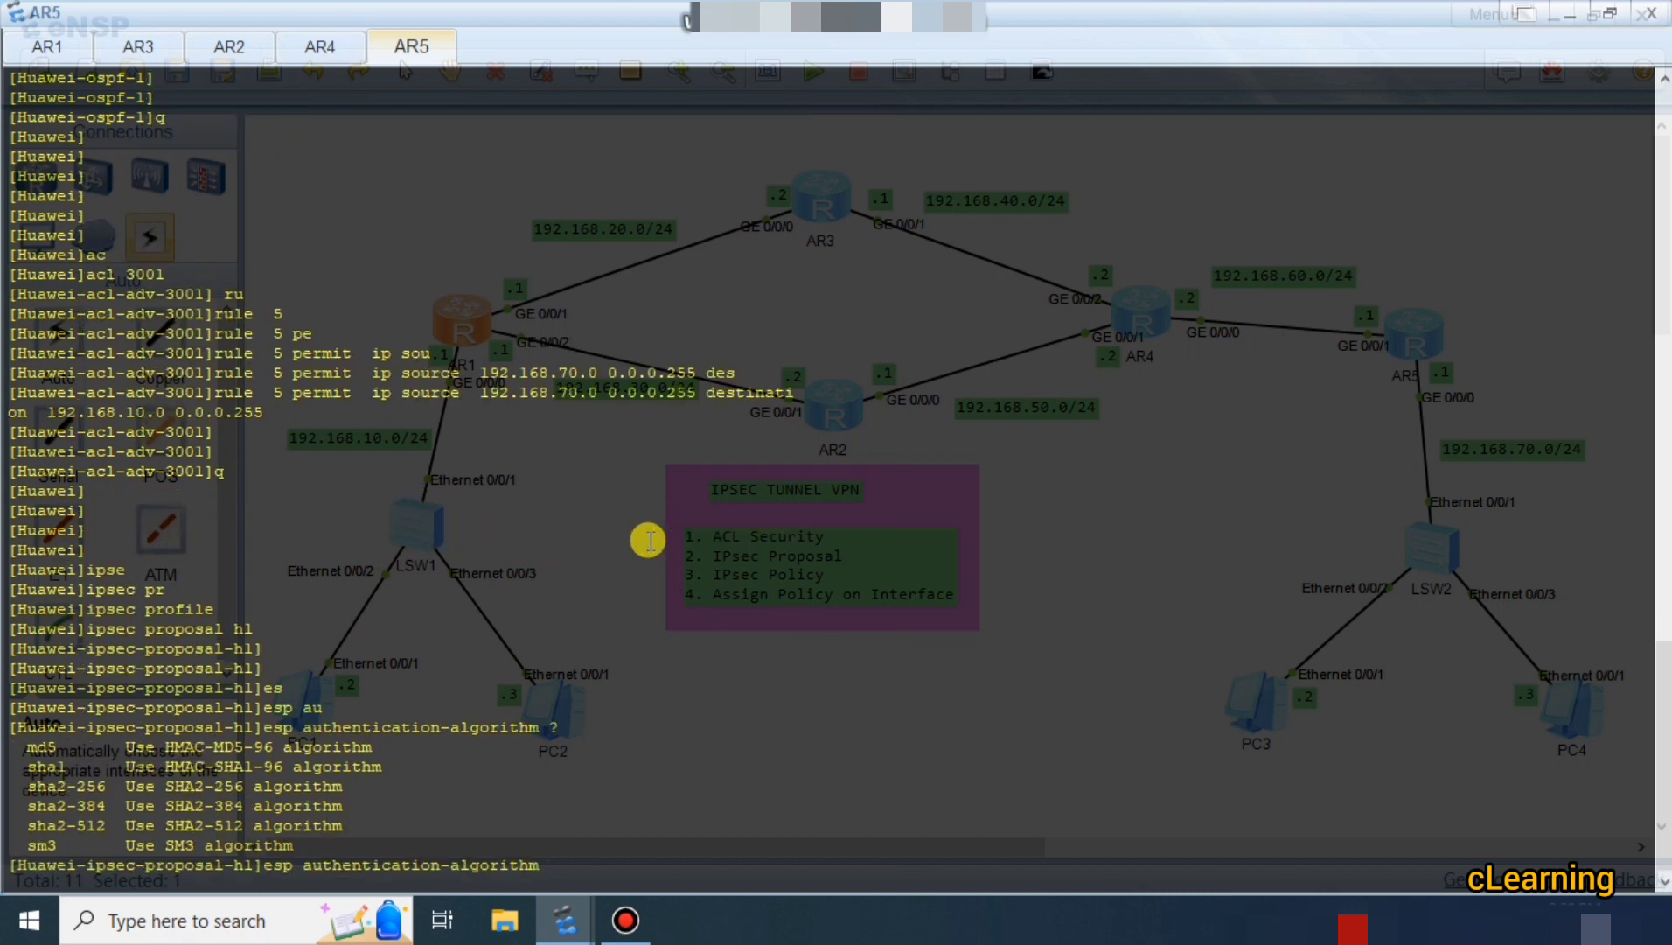
pyautogui.write('sh')
pyautogui.press('Tab')
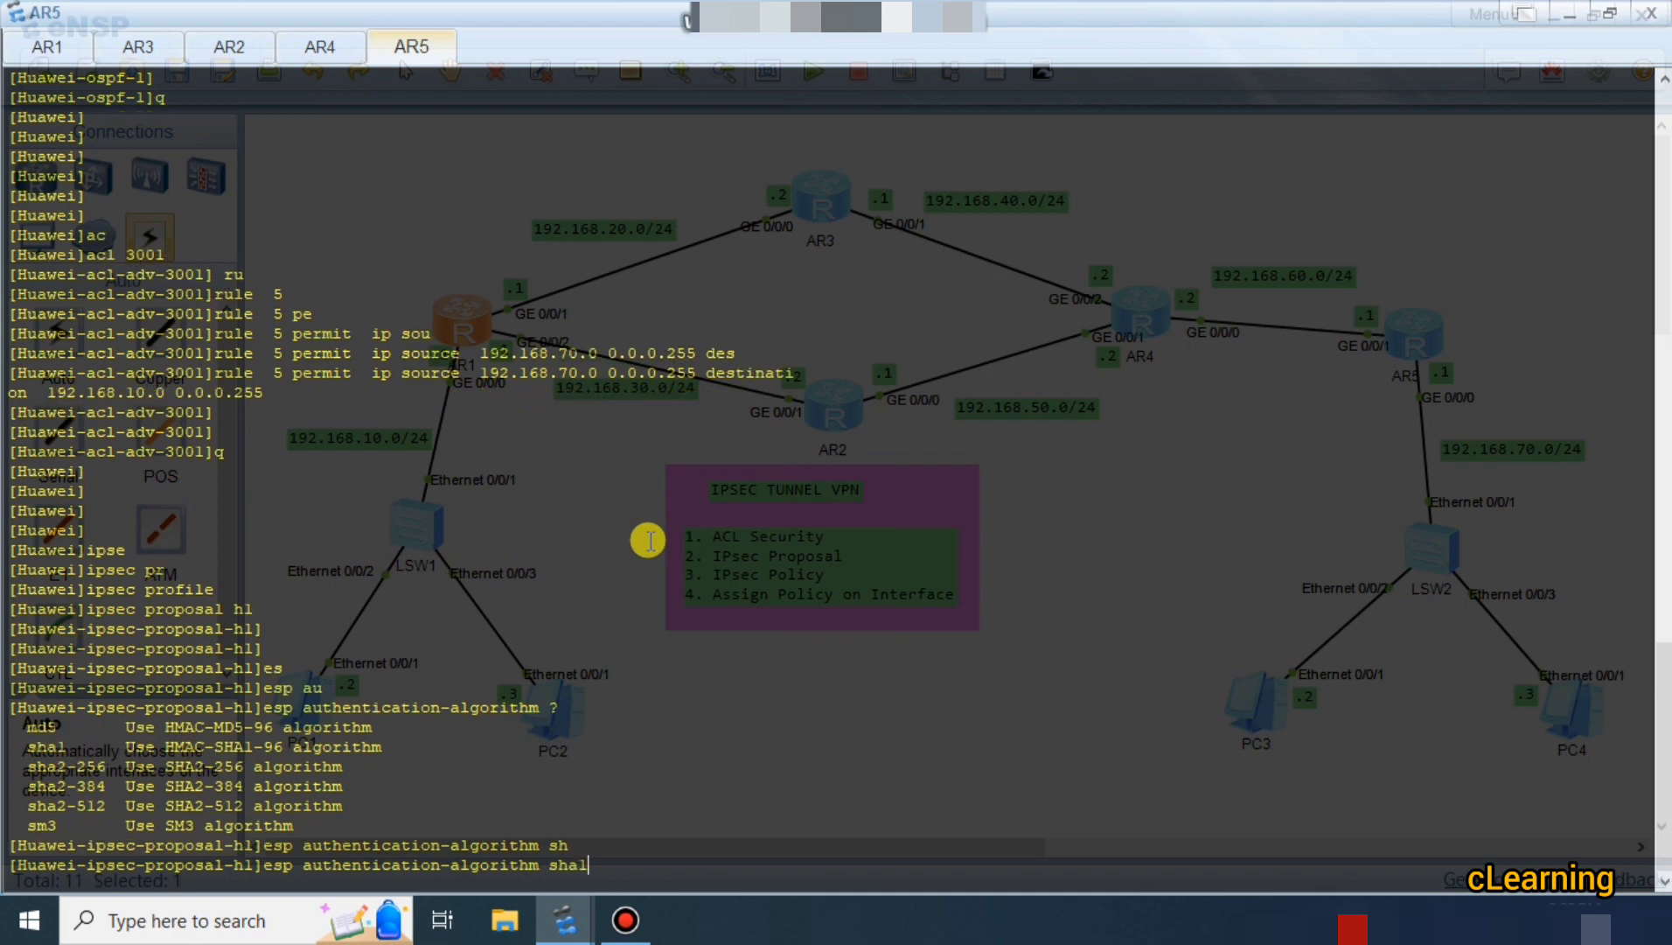
pyautogui.press('Return')
pyautogui.press('Return')
pyautogui.press('Return')
pyautogui.press('Return')
pyautogui.press('Return')
# Set ESP encryption to 3des and return to system view.
pyautogui.write('es')
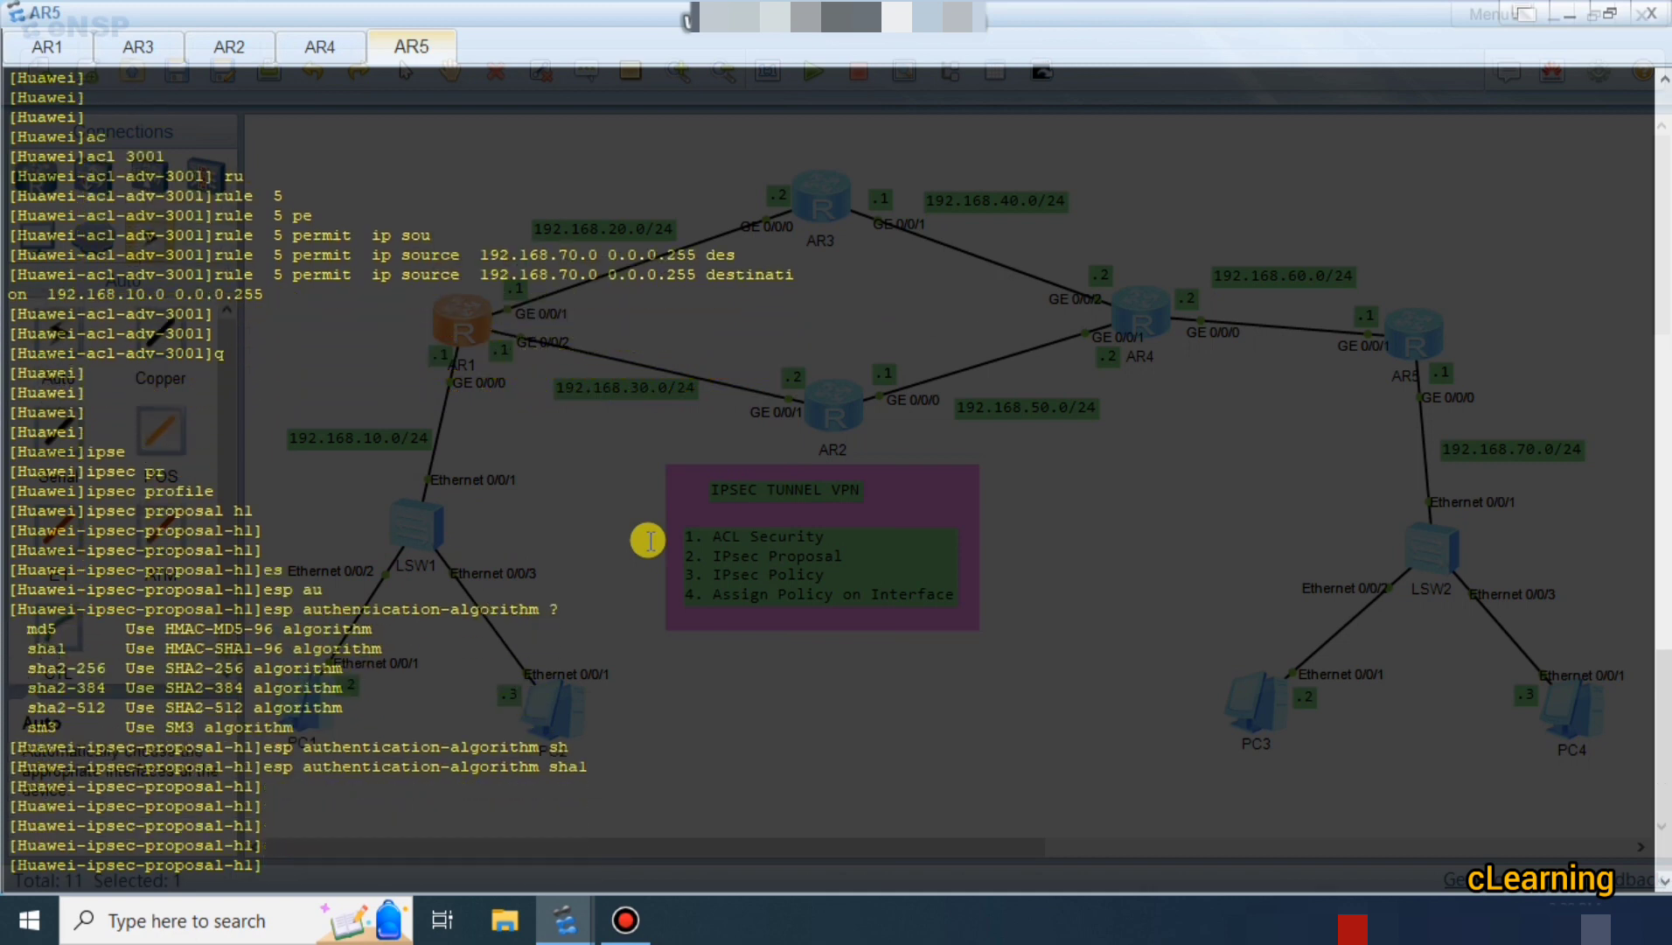
pyautogui.press('Tab')
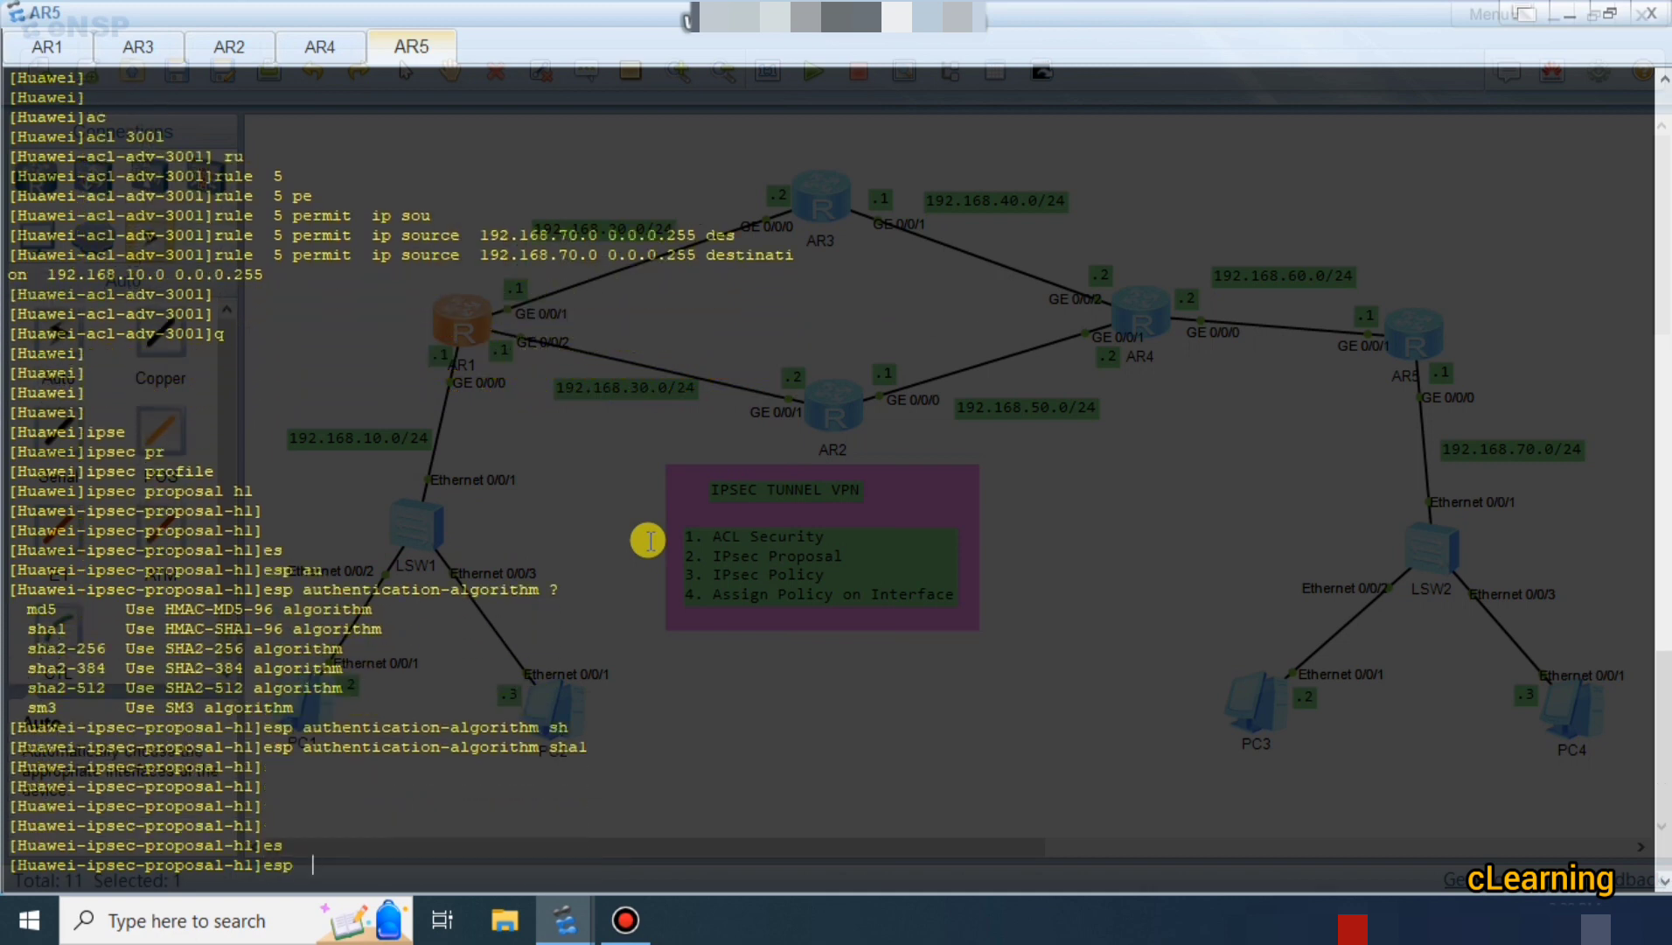
pyautogui.write('en')
pyautogui.press('Tab')
pyautogui.write('3d')
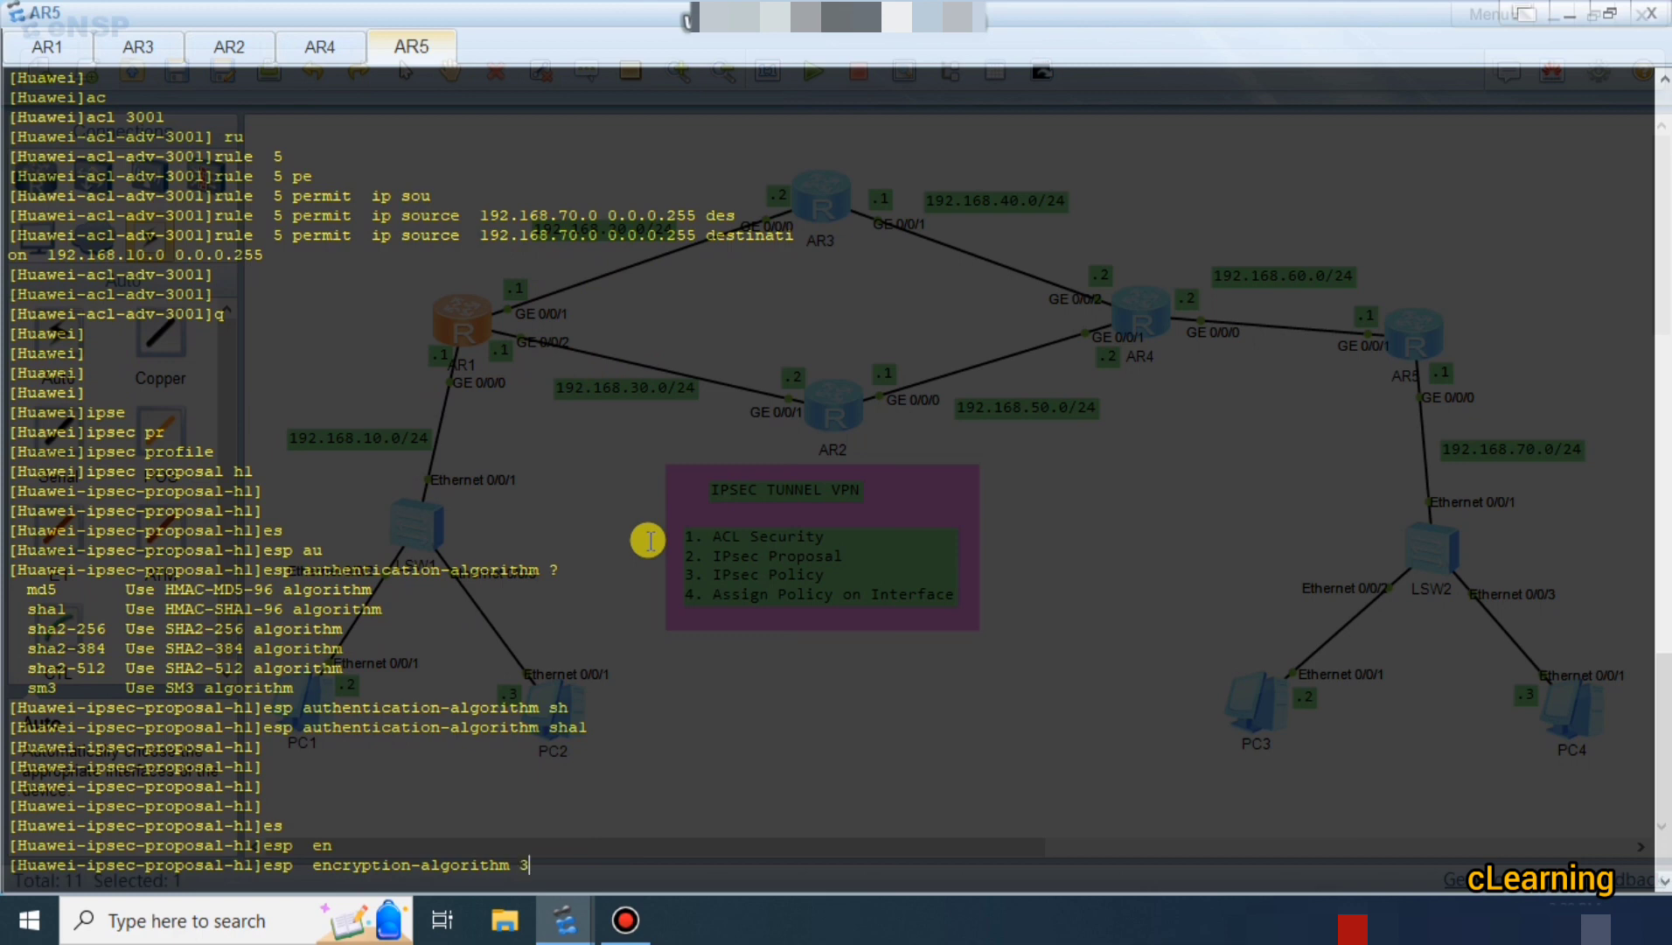
pyautogui.press('Tab')
pyautogui.press('Return')
pyautogui.press('Return')
pyautogui.press('Return')
pyautogui.press('Return')
pyautogui.write('q')
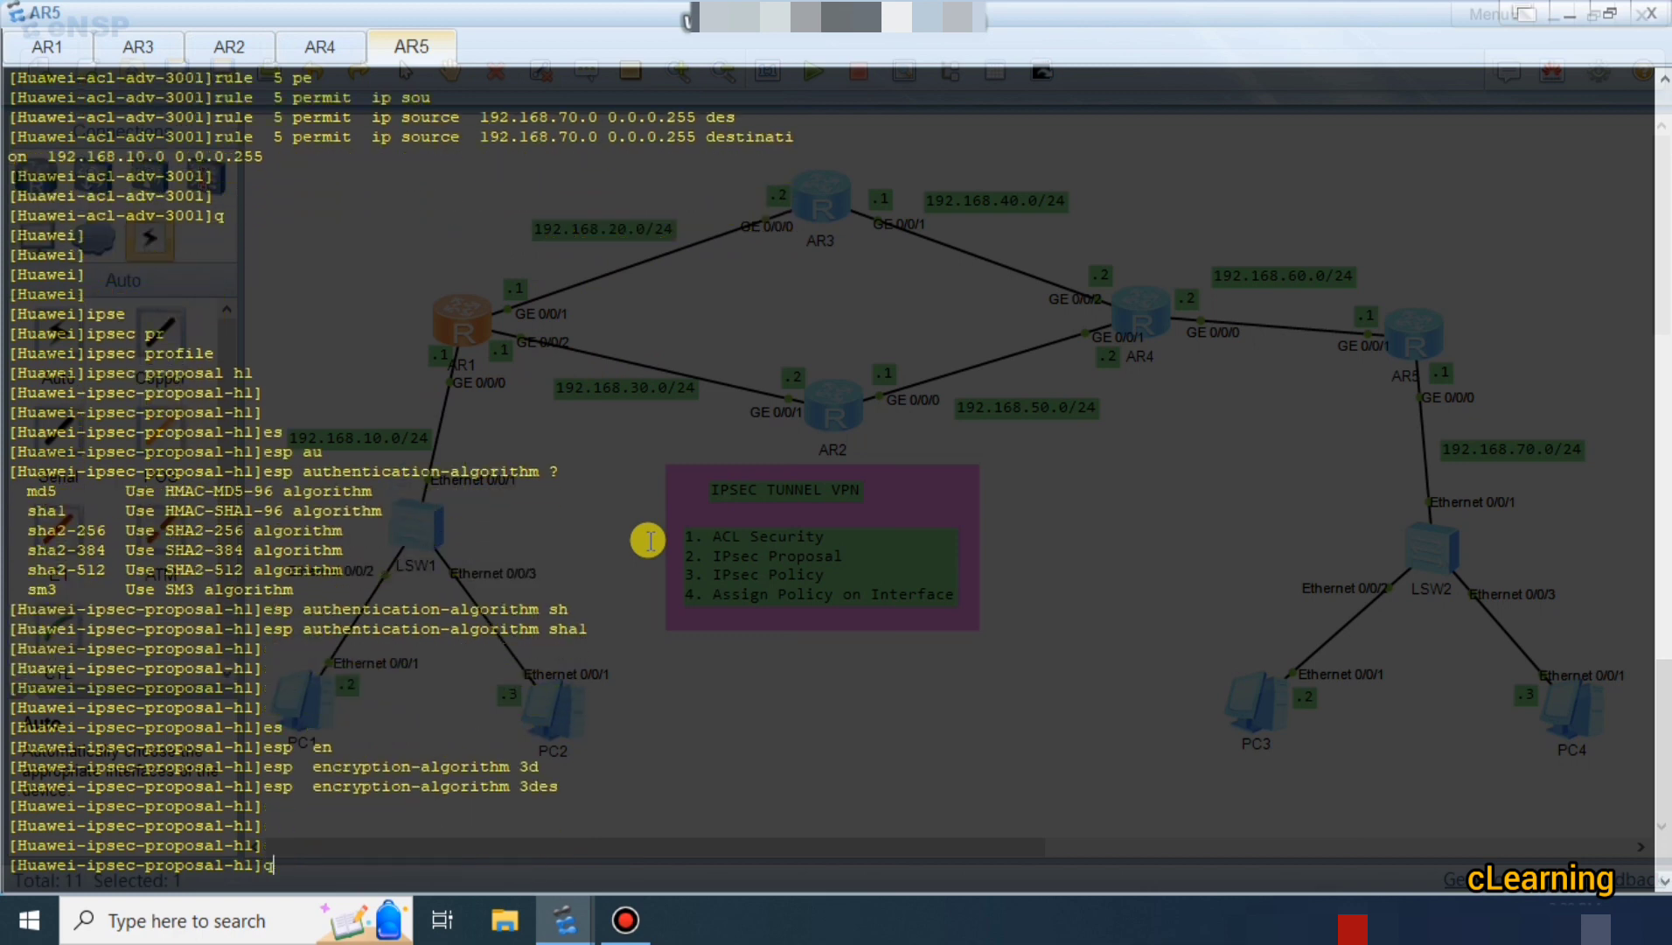
pyautogui.press('Return')
pyautogui.press('Return')
pyautogui.press('Return')
pyautogui.press('Return')
pyautogui.press('Return')
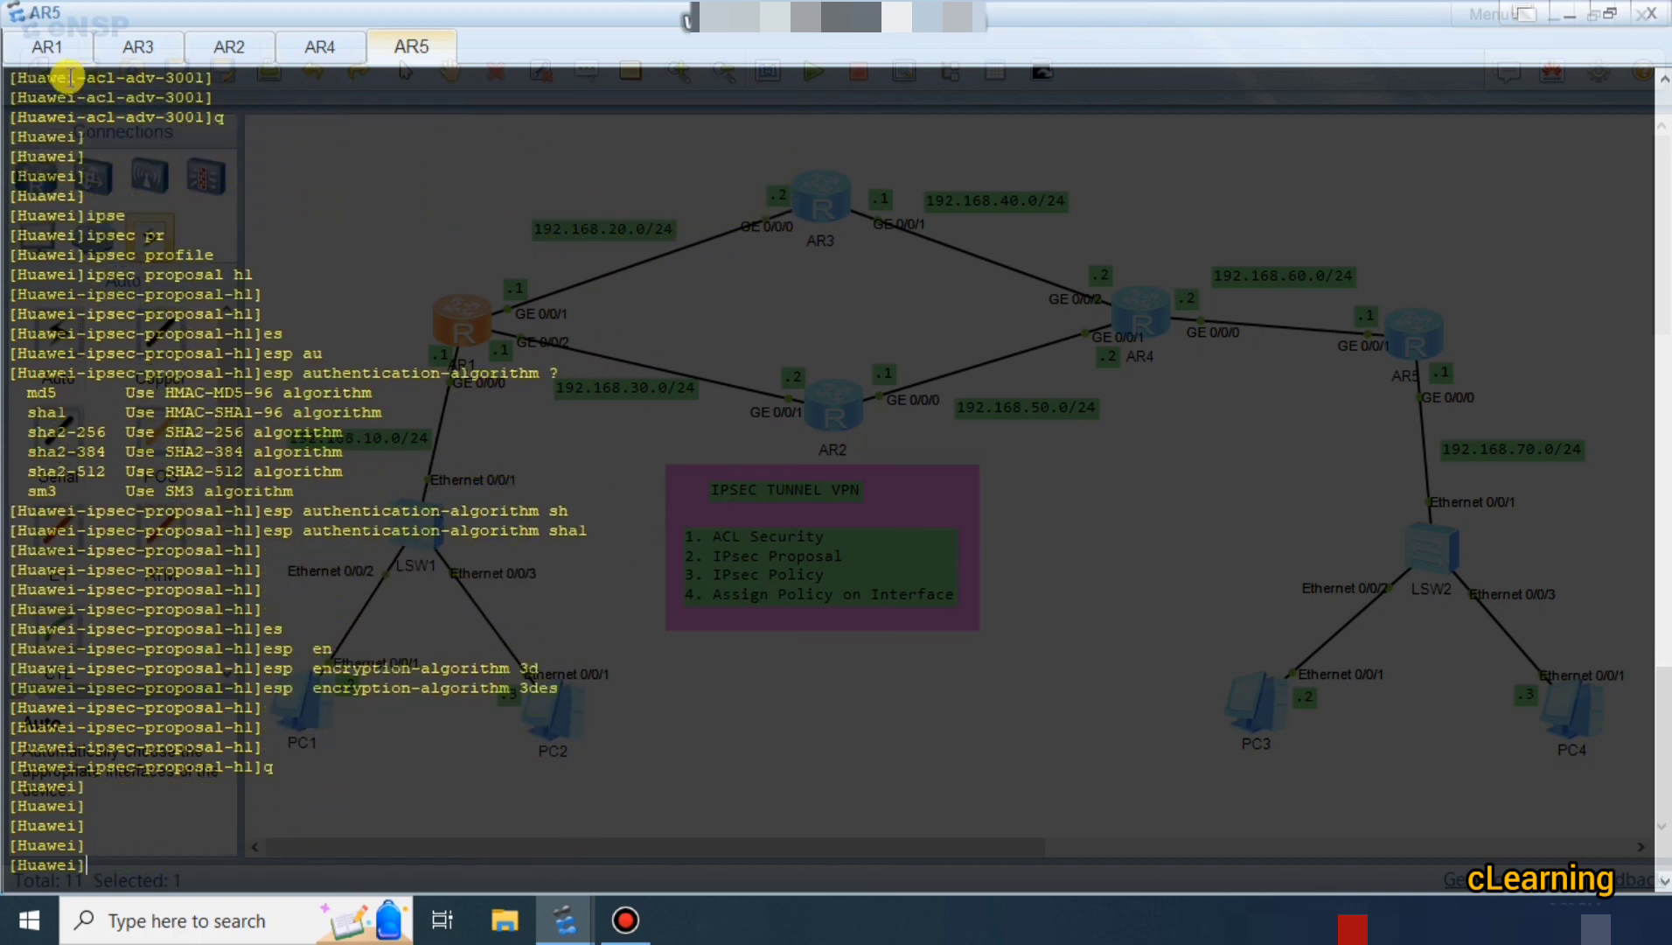
# Close AR5's console and open AR1's console from the topology.
pyautogui.click(1570, 14)
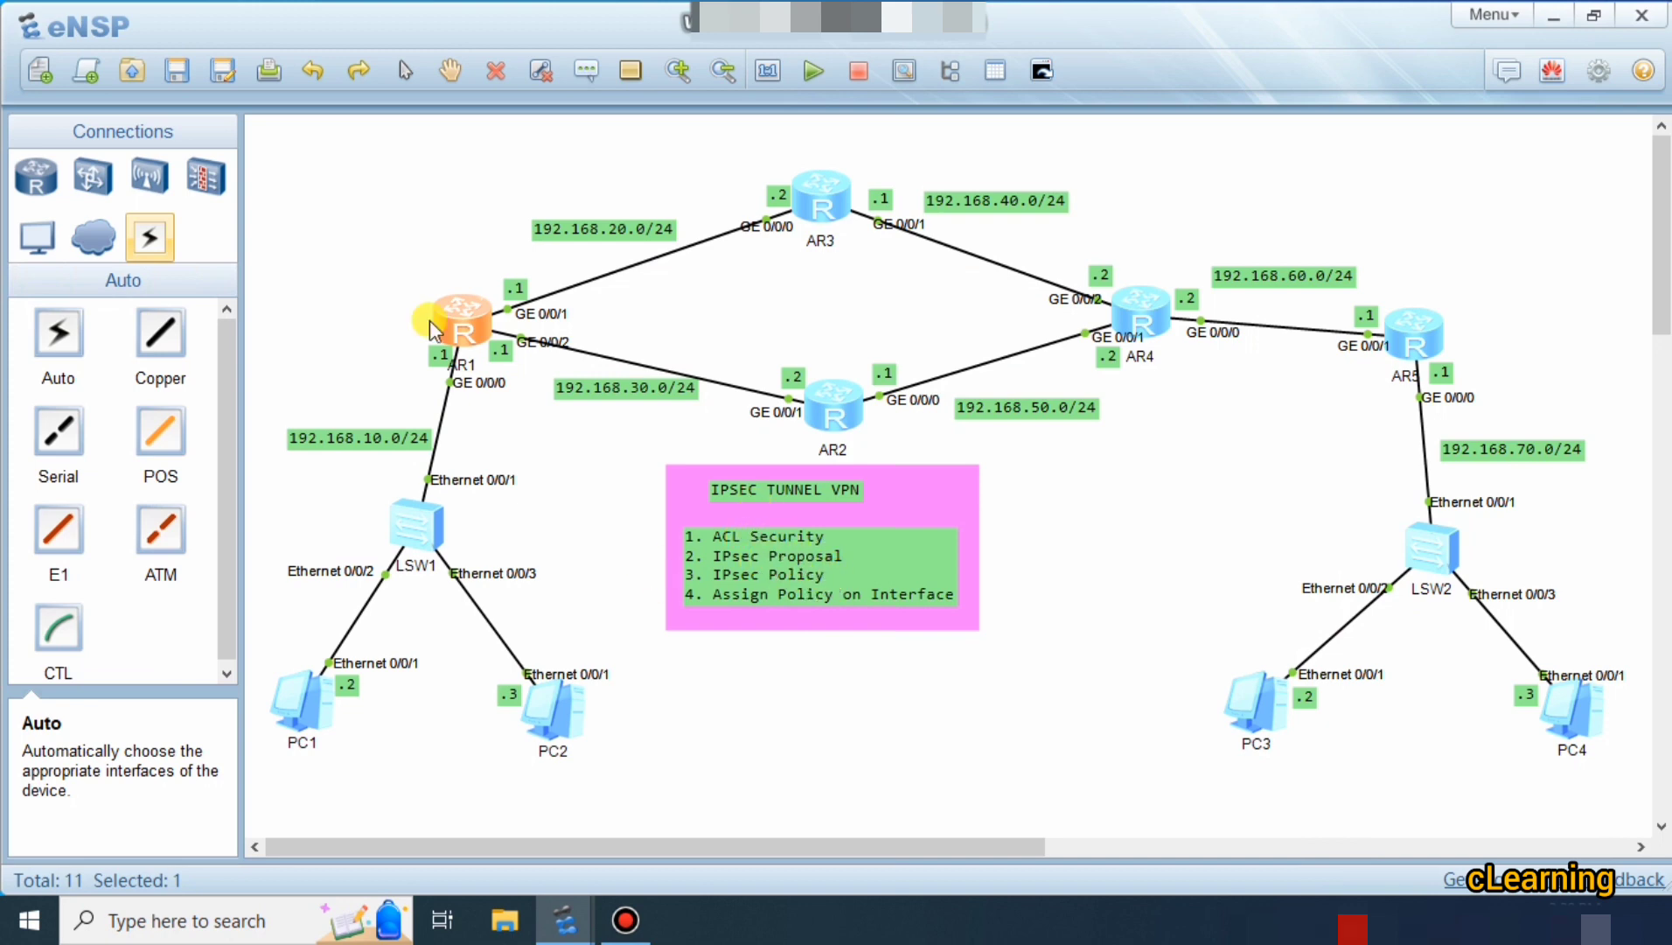
pyautogui.doubleClick(478, 337)
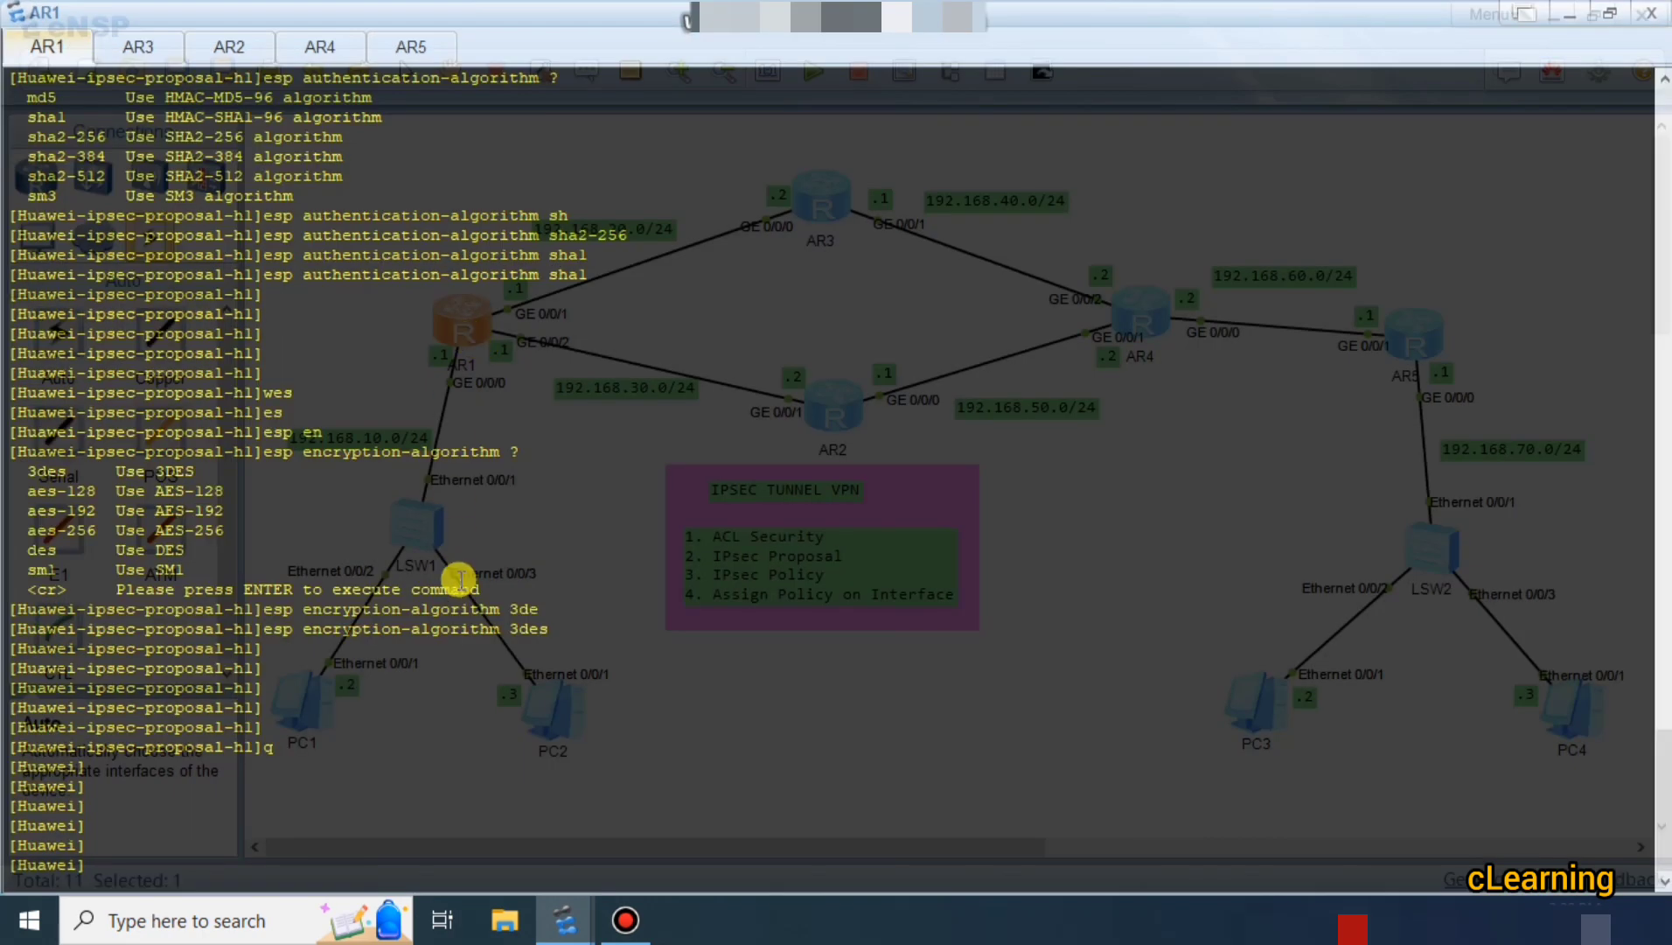
# Query help for 'ipsec policy p1 10' to list the SA setup modes.
pyautogui.write('ipse')
pyautogui.press('Tab')
pyautogui.write('polo')
pyautogui.press('Tab')
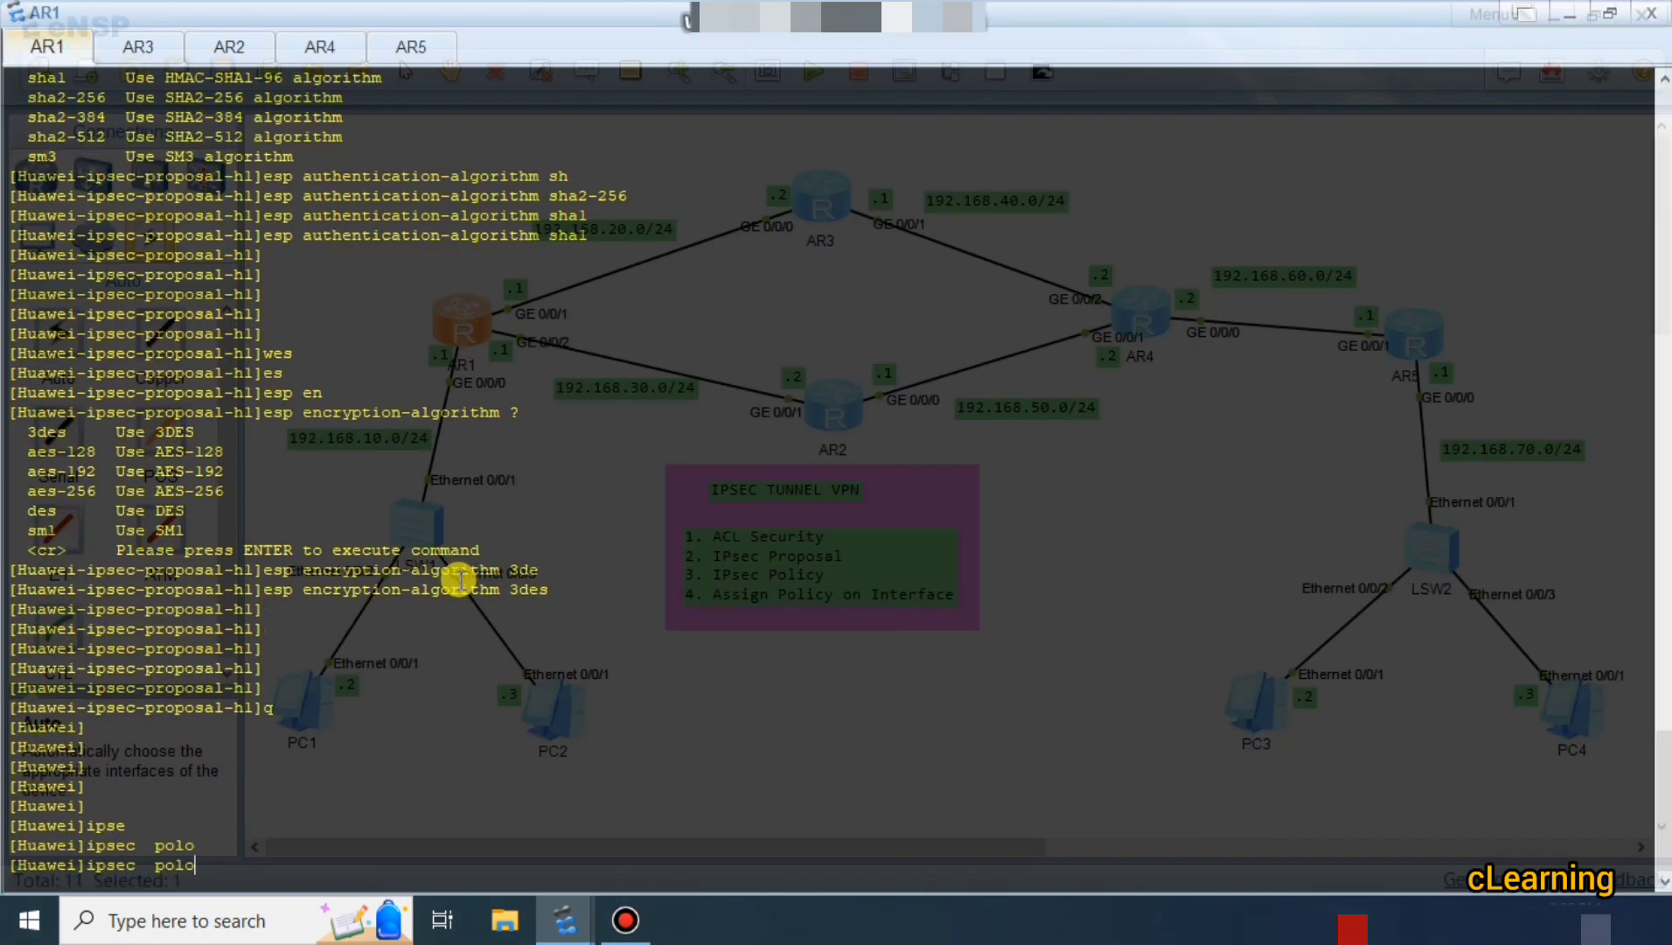
pyautogui.press('BackSpace')
pyautogui.write('i')
pyautogui.press('Tab')
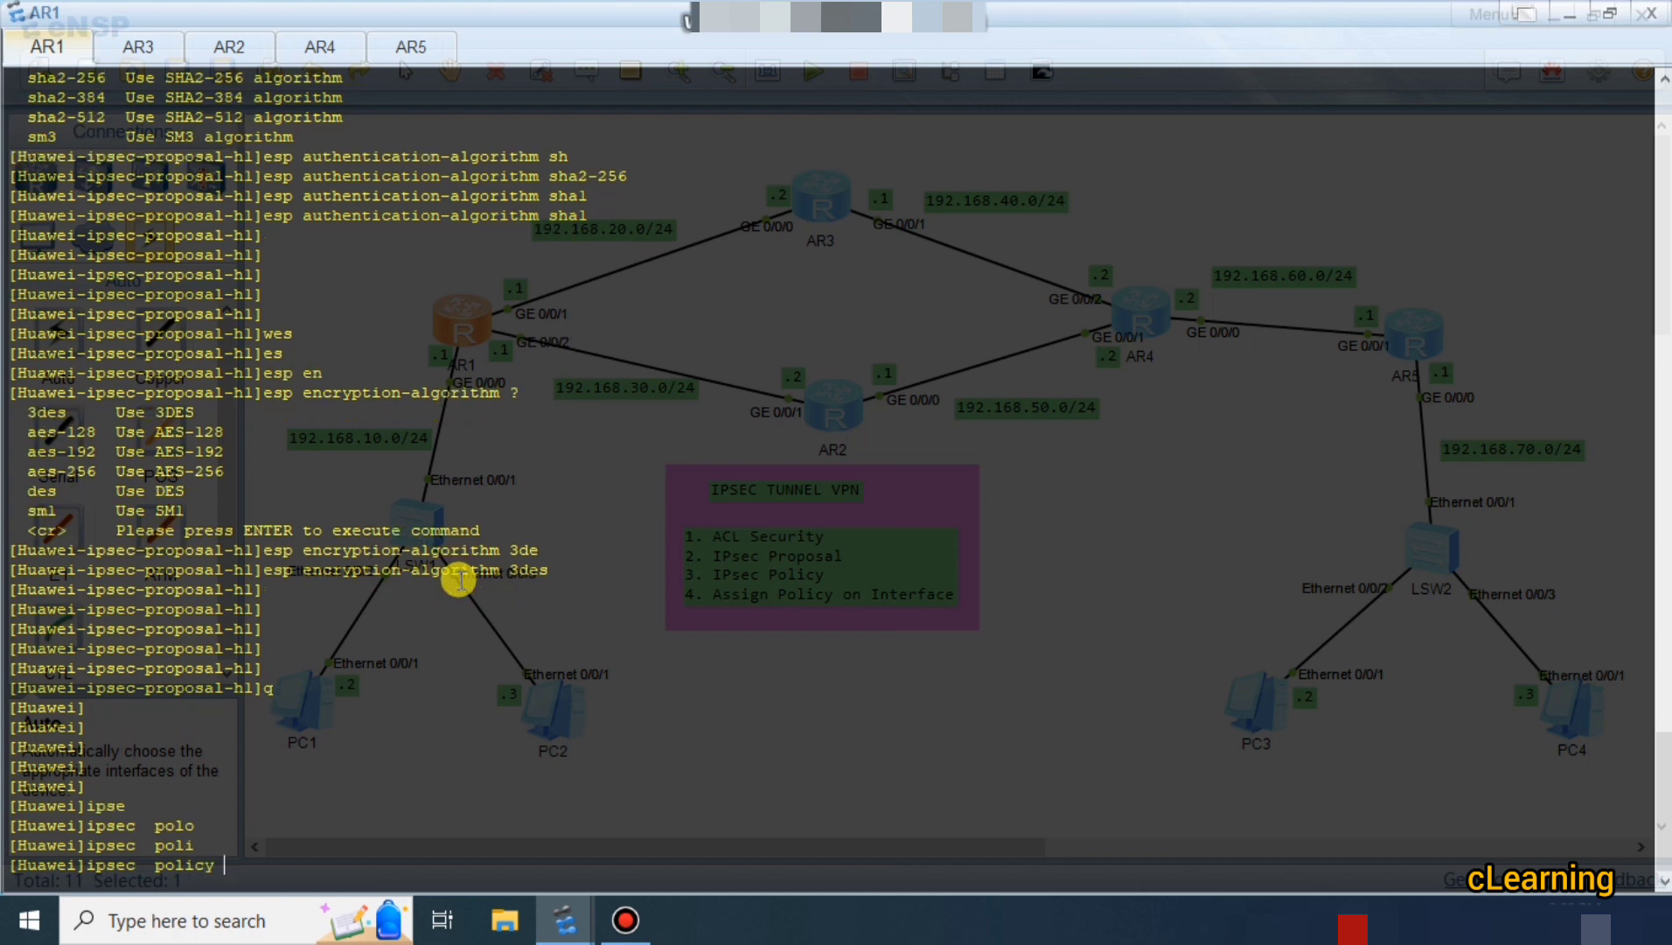
pyautogui.write('?')
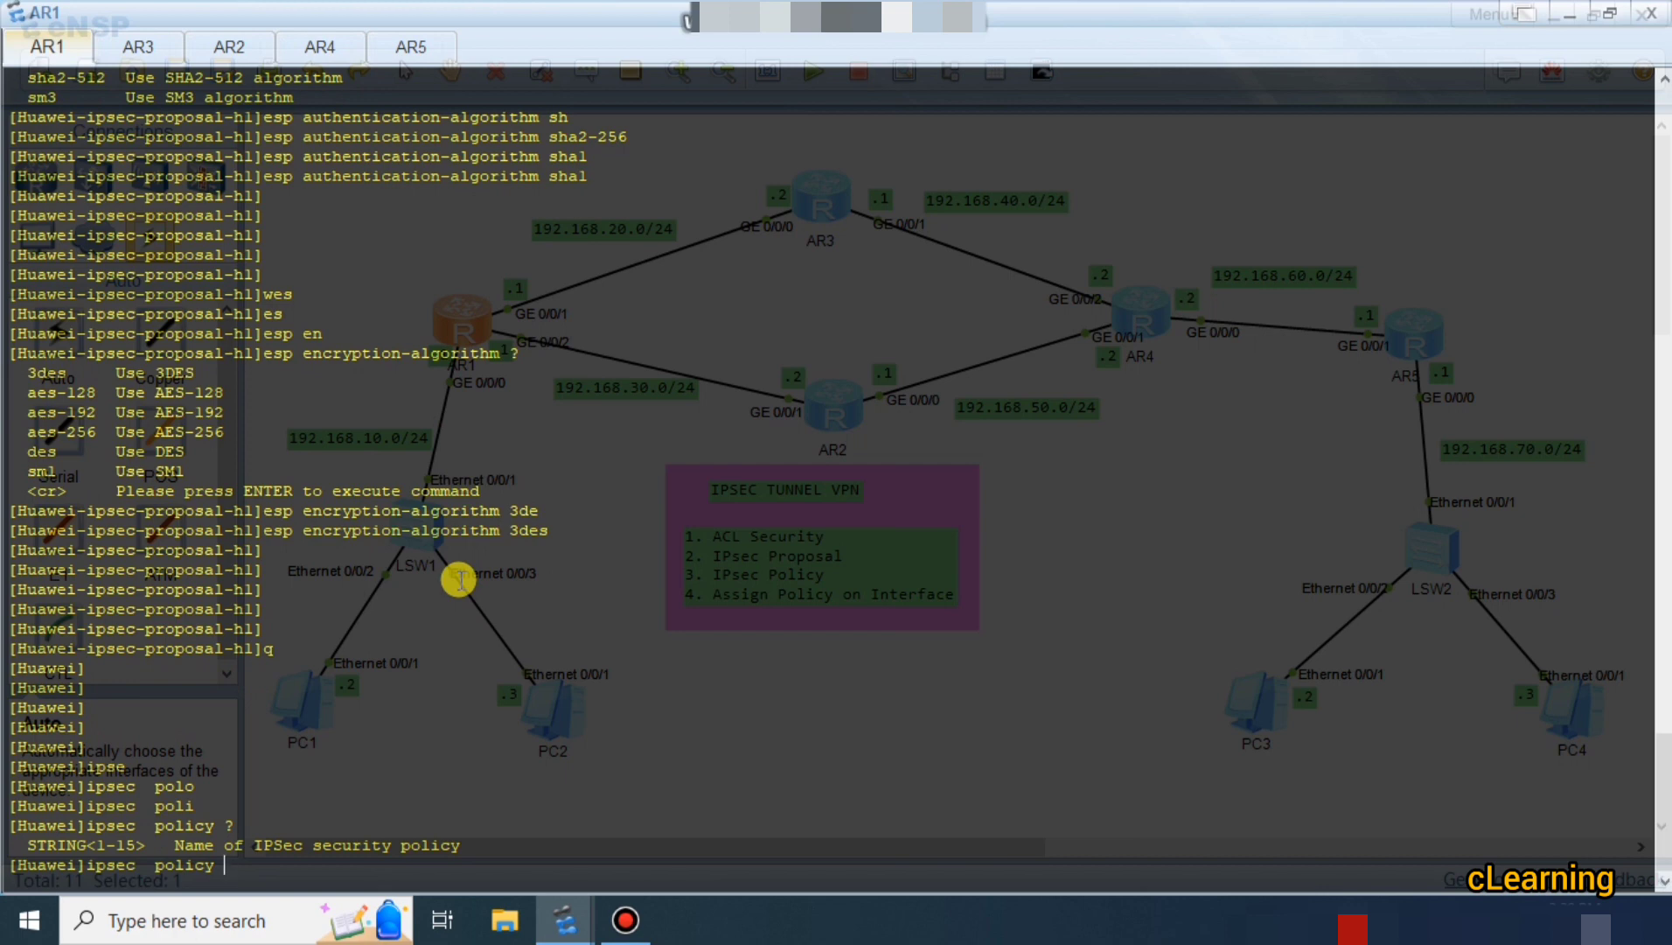
pyautogui.write('pl ?')
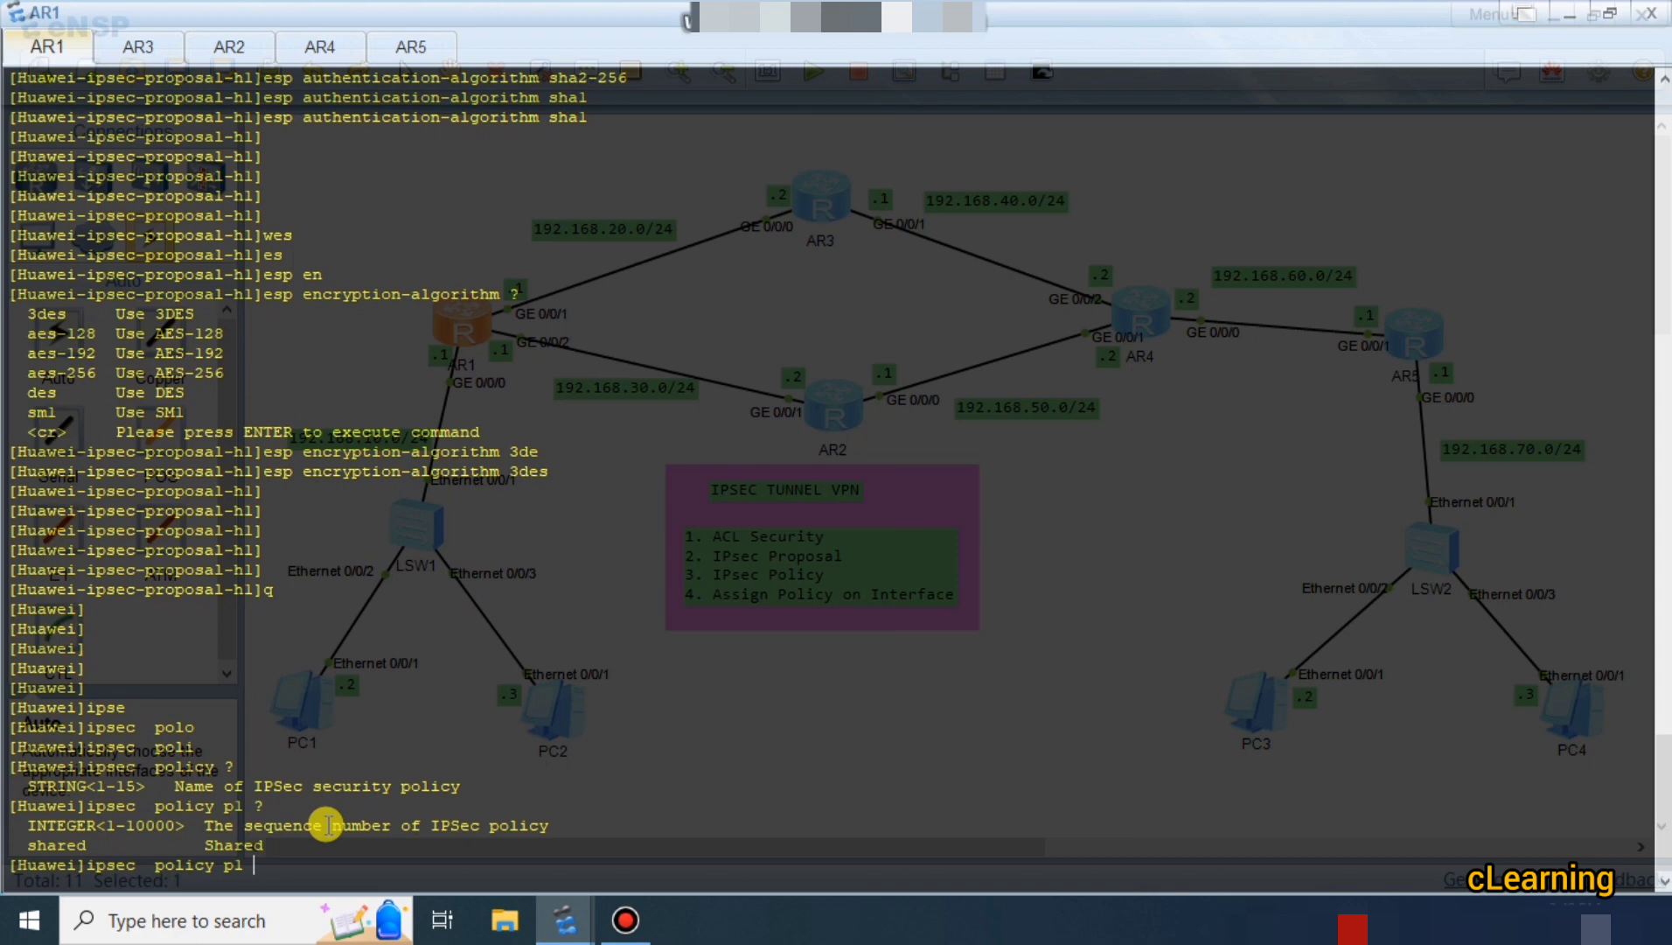
pyautogui.write('10 ?')
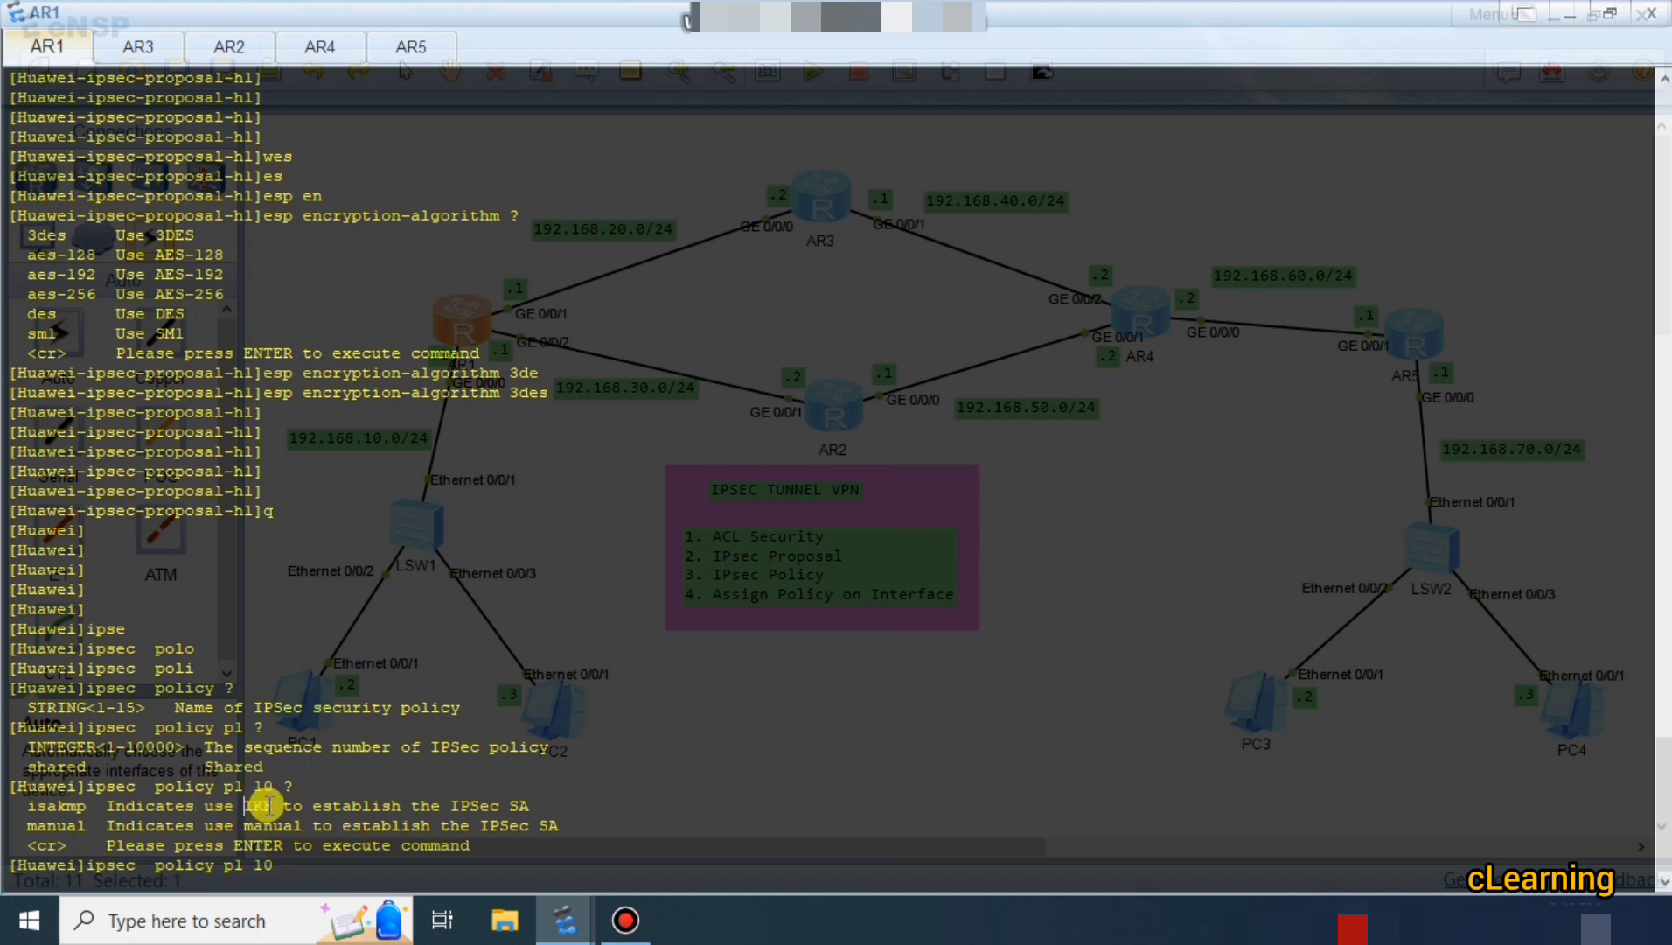
pyautogui.moveTo(224, 825); pyautogui.dragTo(523, 831)
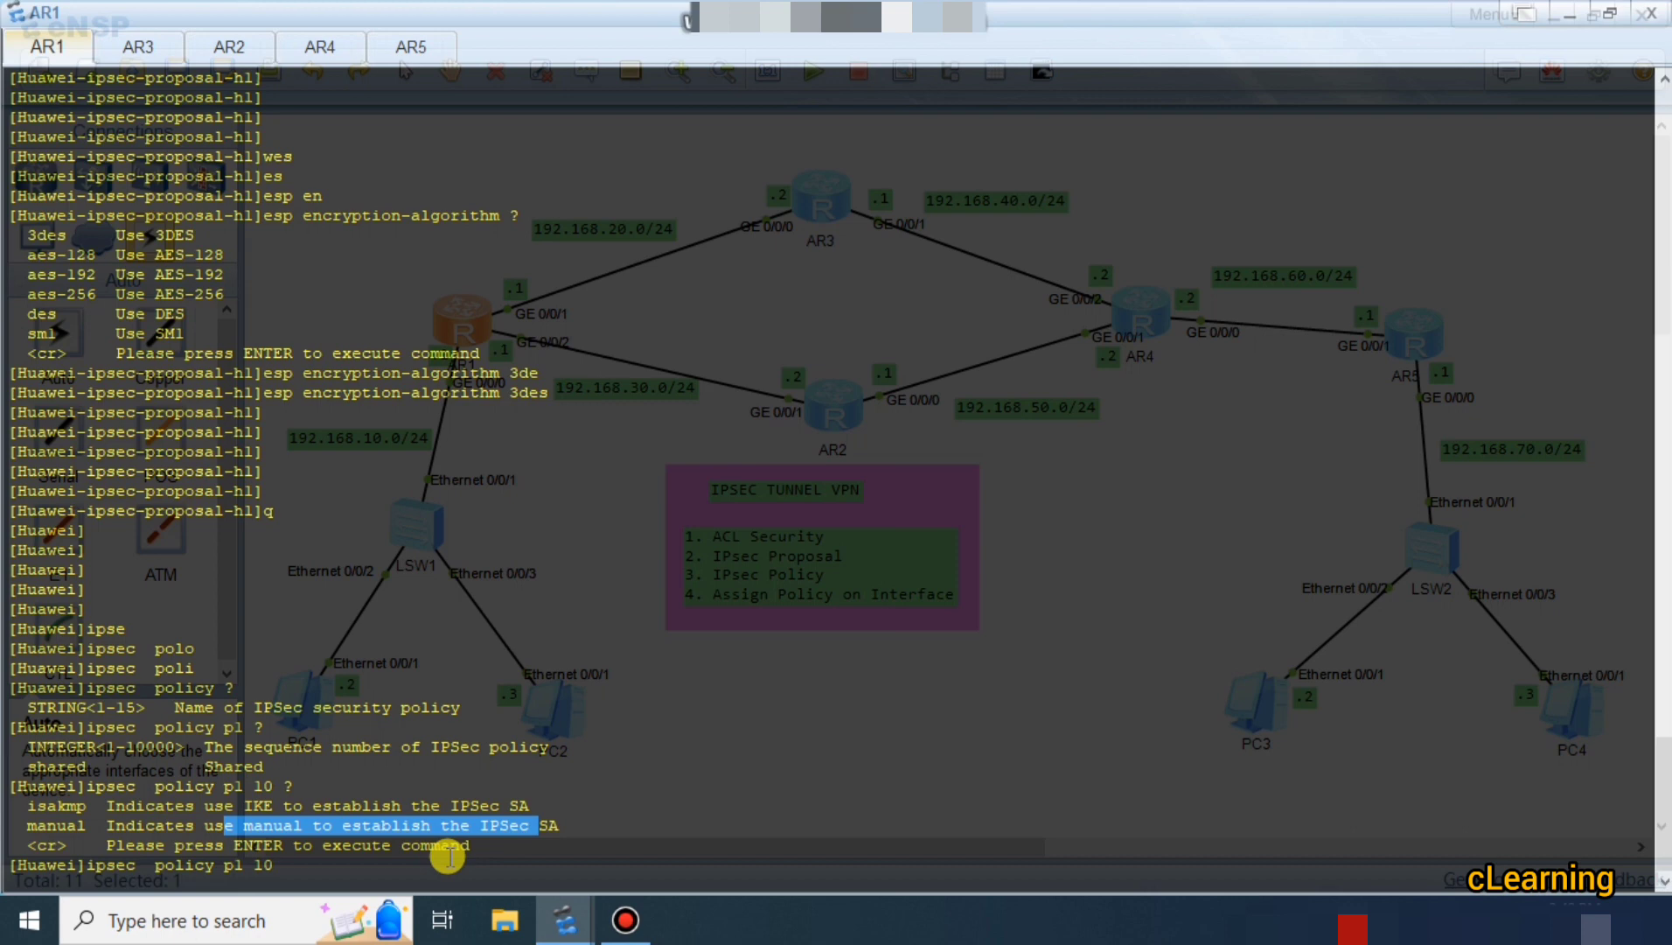
pyautogui.click(371, 864)
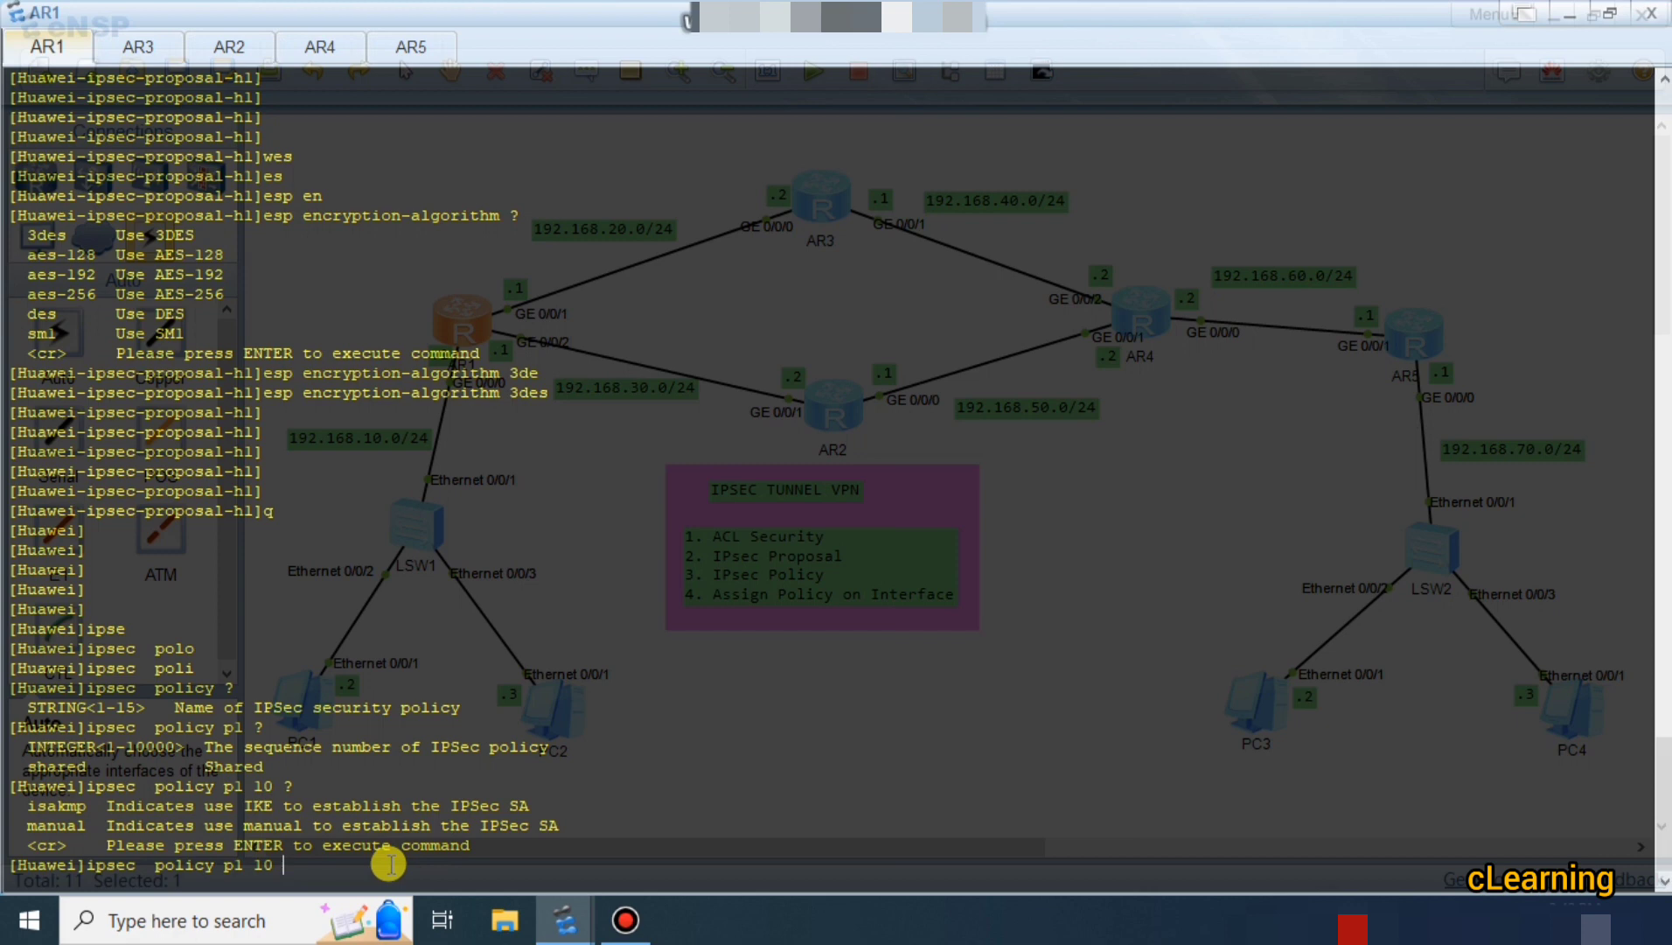
pyautogui.moveTo(69, 805); pyautogui.dragTo(242, 806)
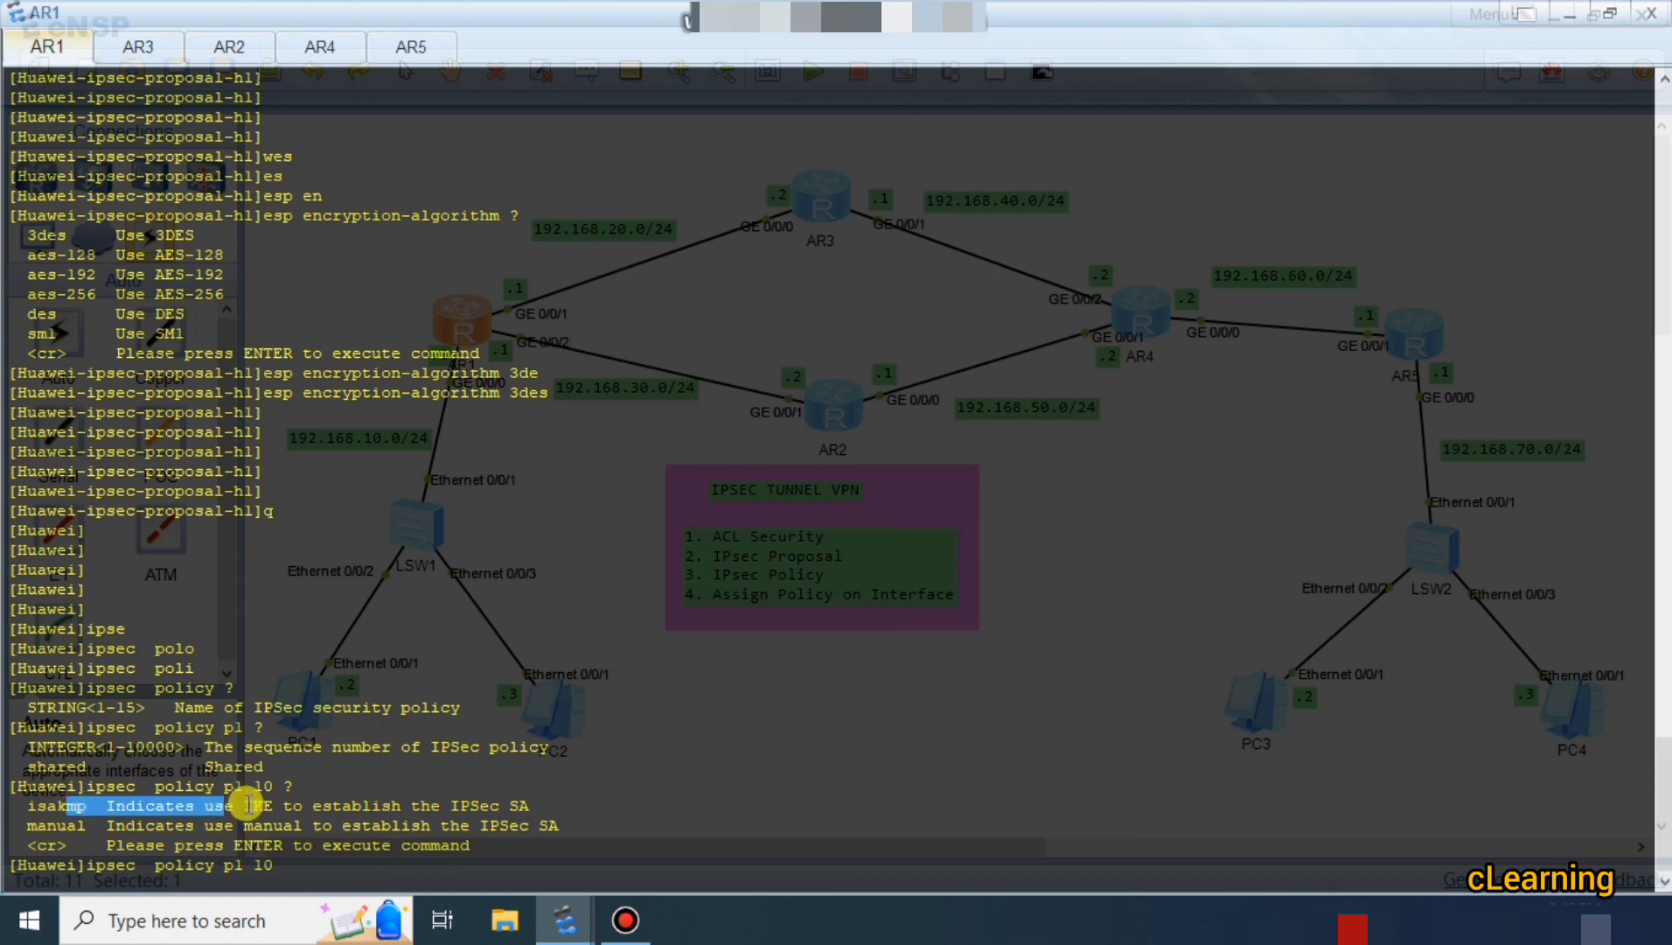
pyautogui.doubleClick(253, 806)
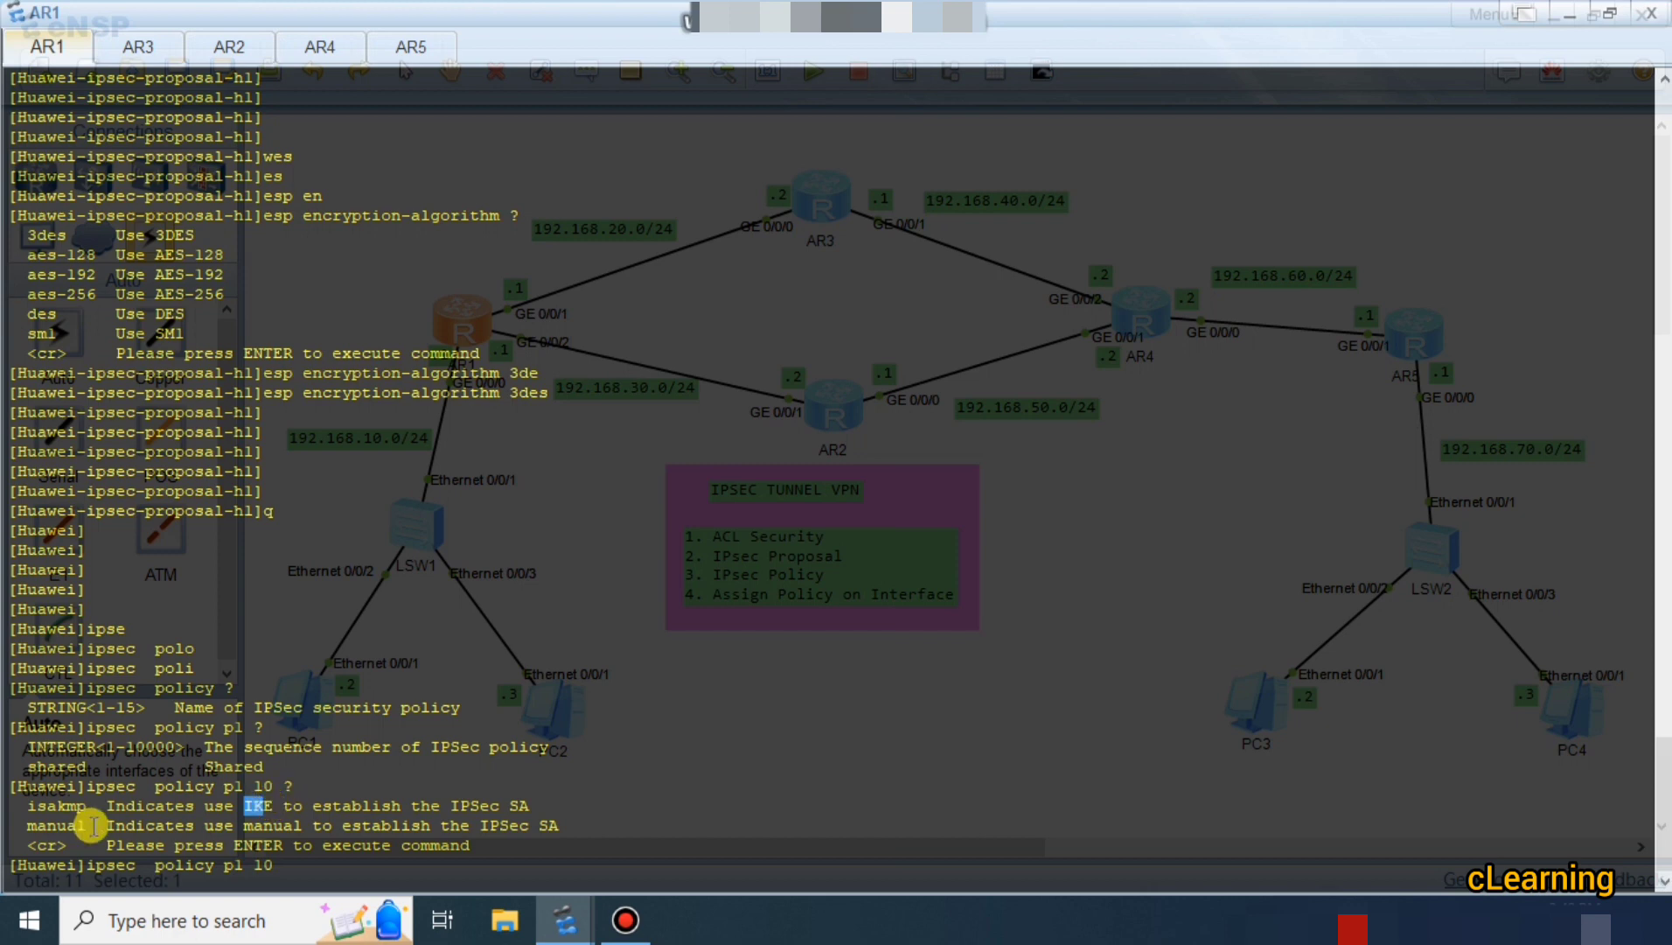
pyautogui.moveTo(26, 825); pyautogui.dragTo(100, 829)
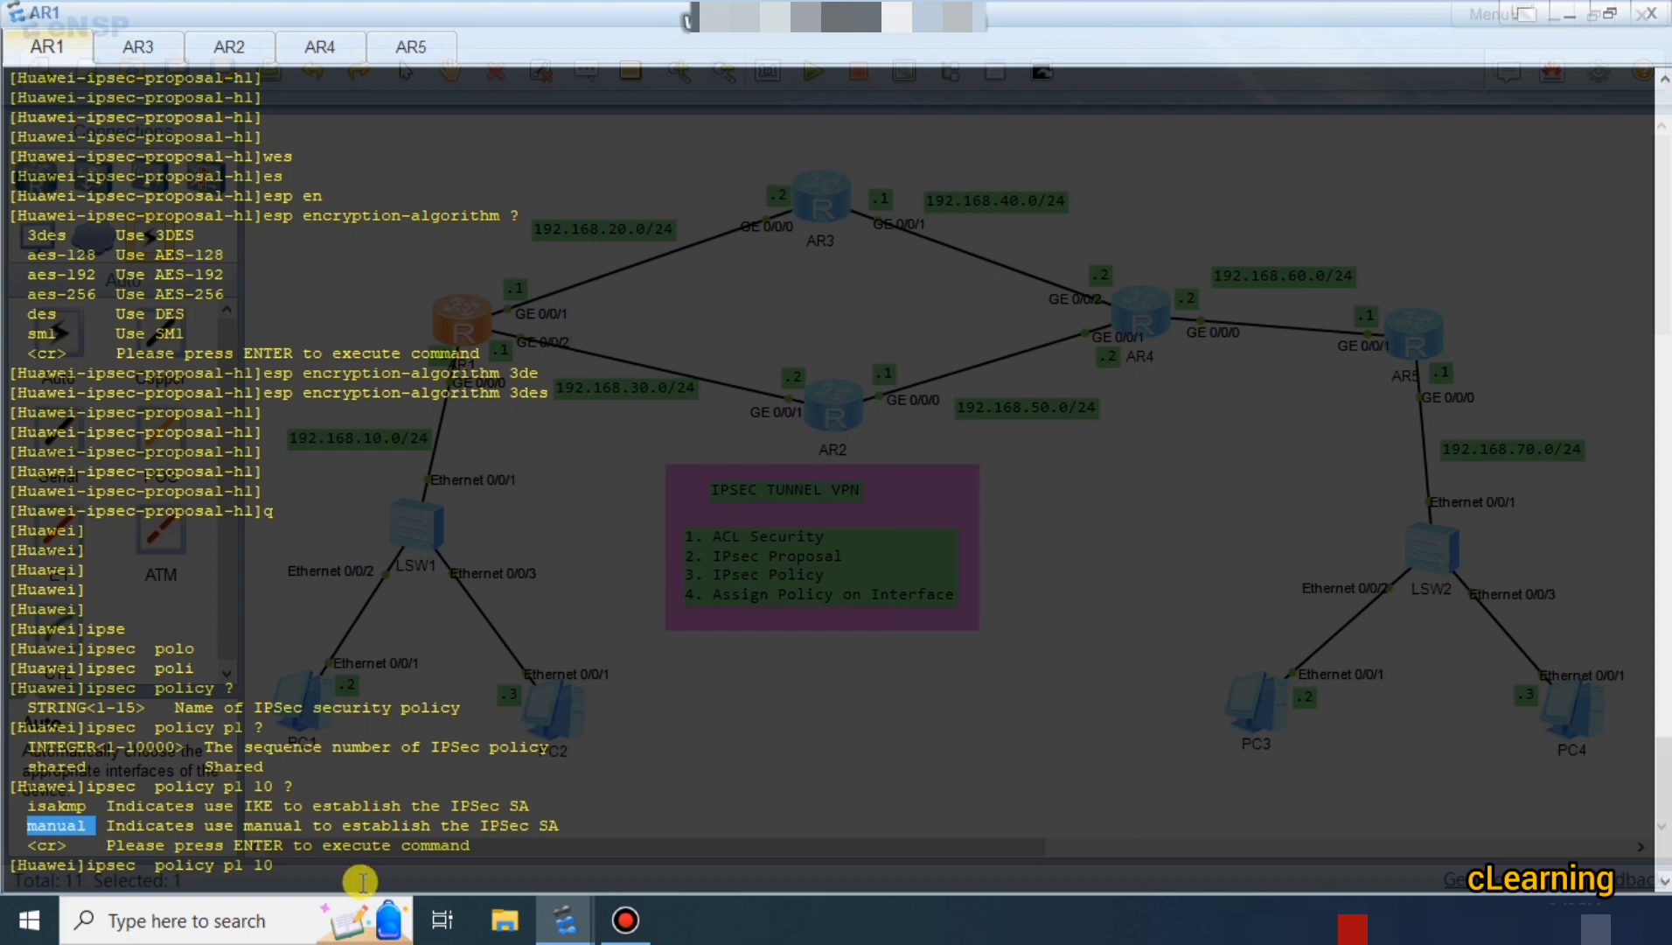
# Create manual IPsec policy p1 10 on AR1.
pyautogui.click(341, 865)
pyautogui.write('na')
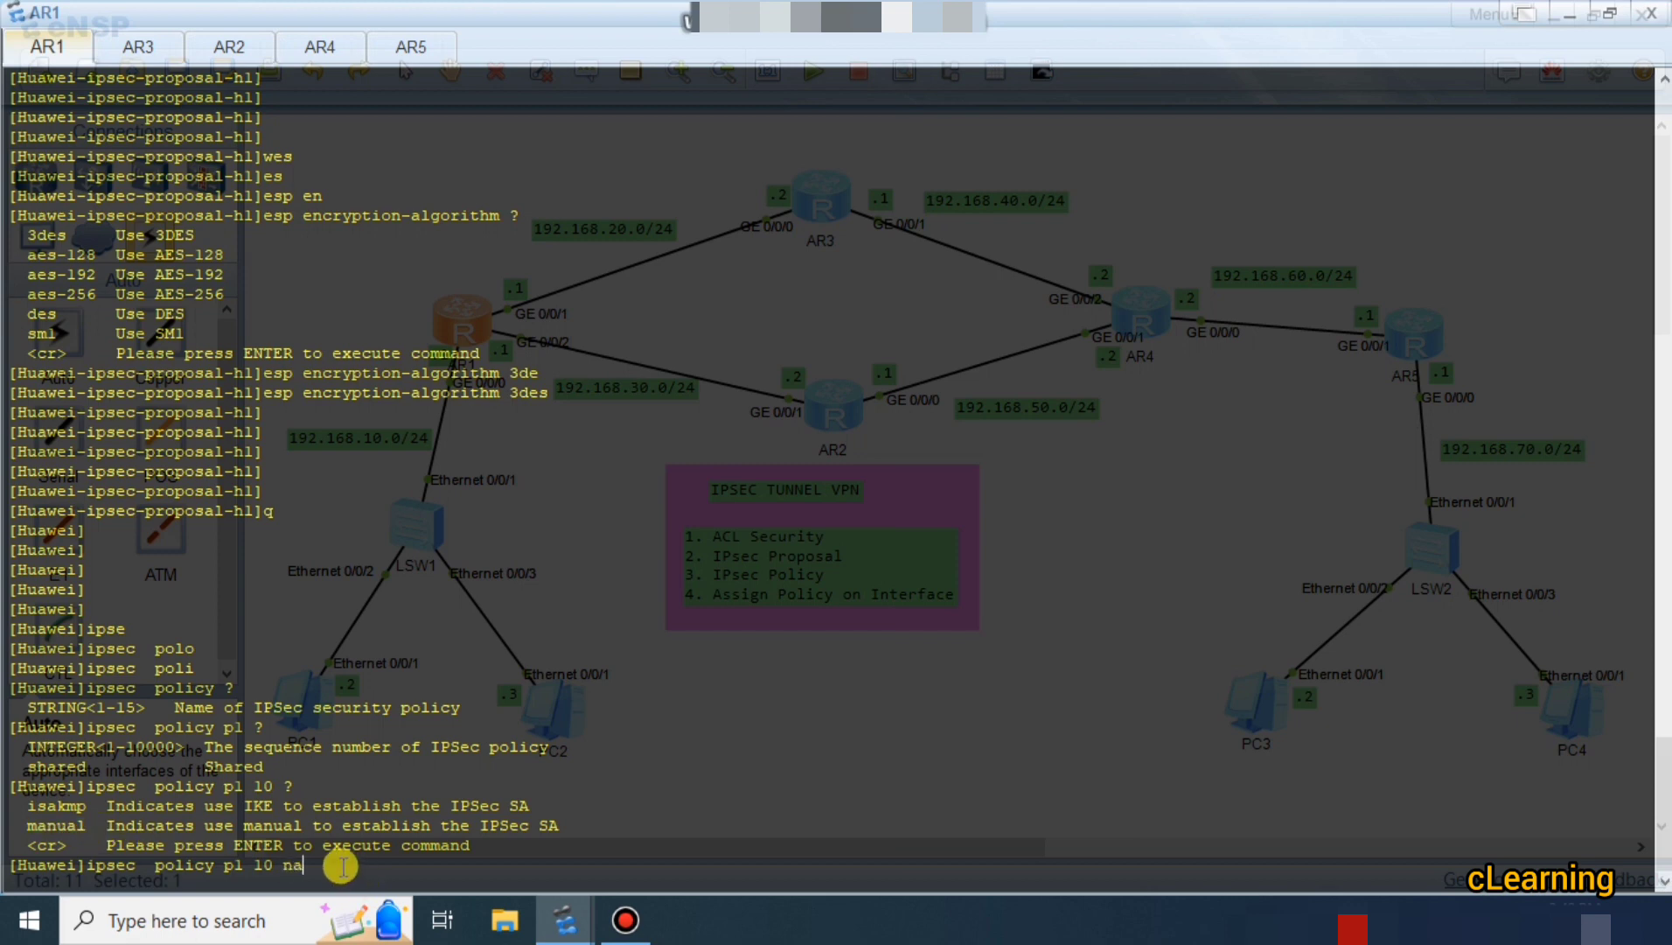
pyautogui.press('Tab')
pyautogui.press('BackSpace')
pyautogui.press('BackSpace')
pyautogui.write('ma')
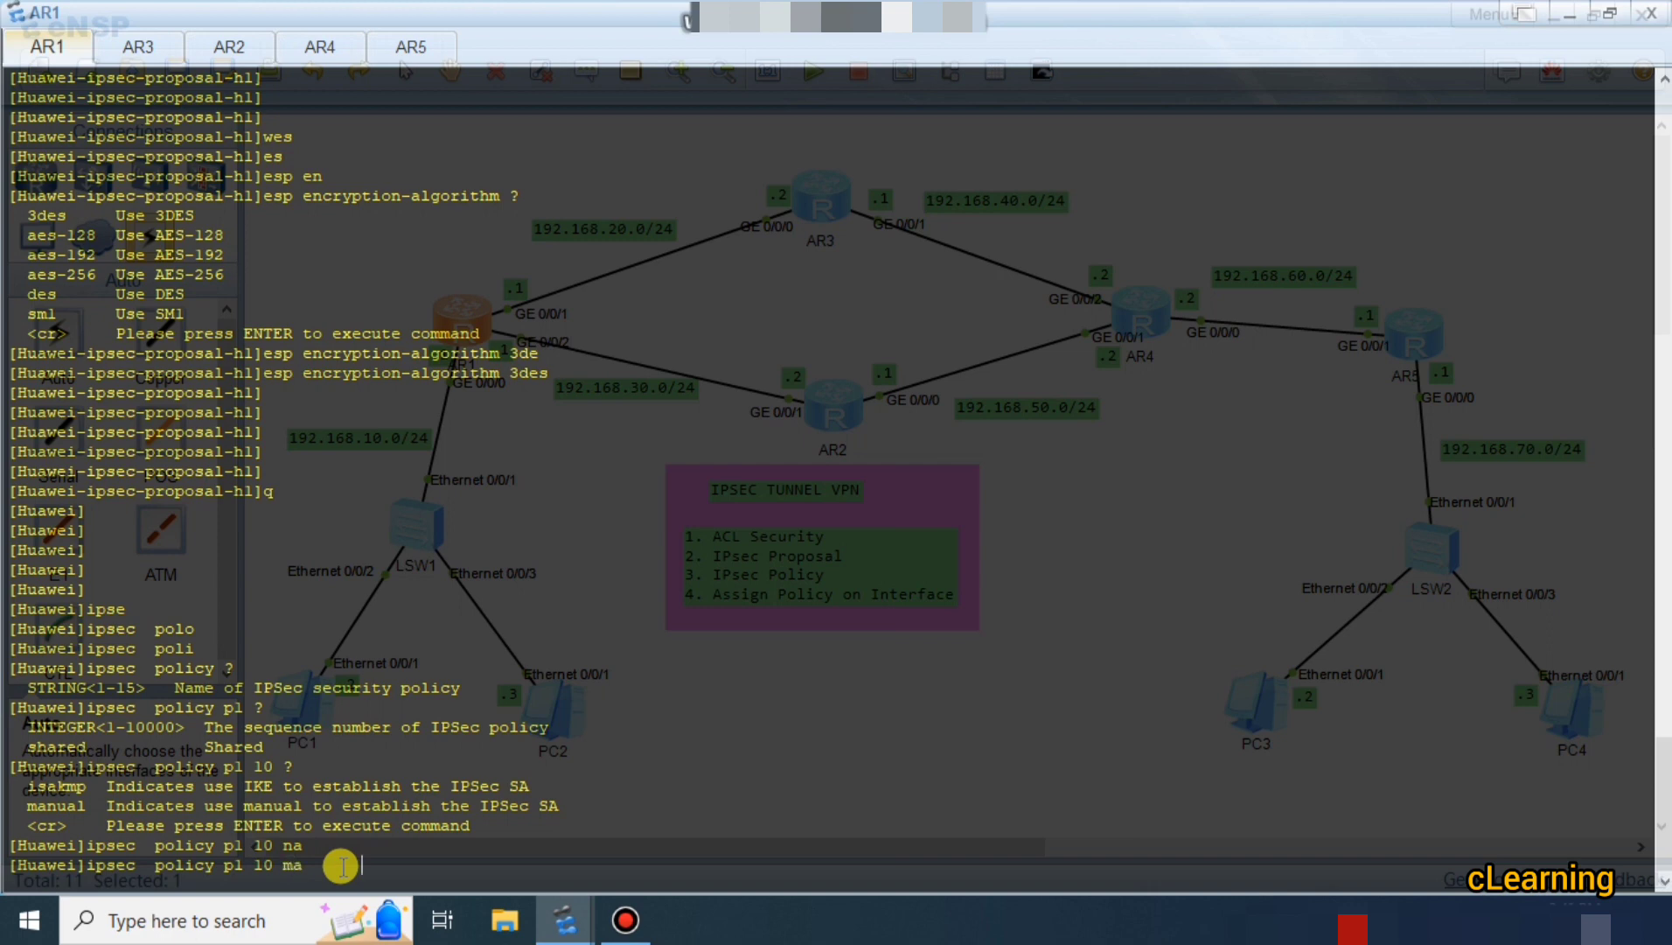
pyautogui.press('Tab')
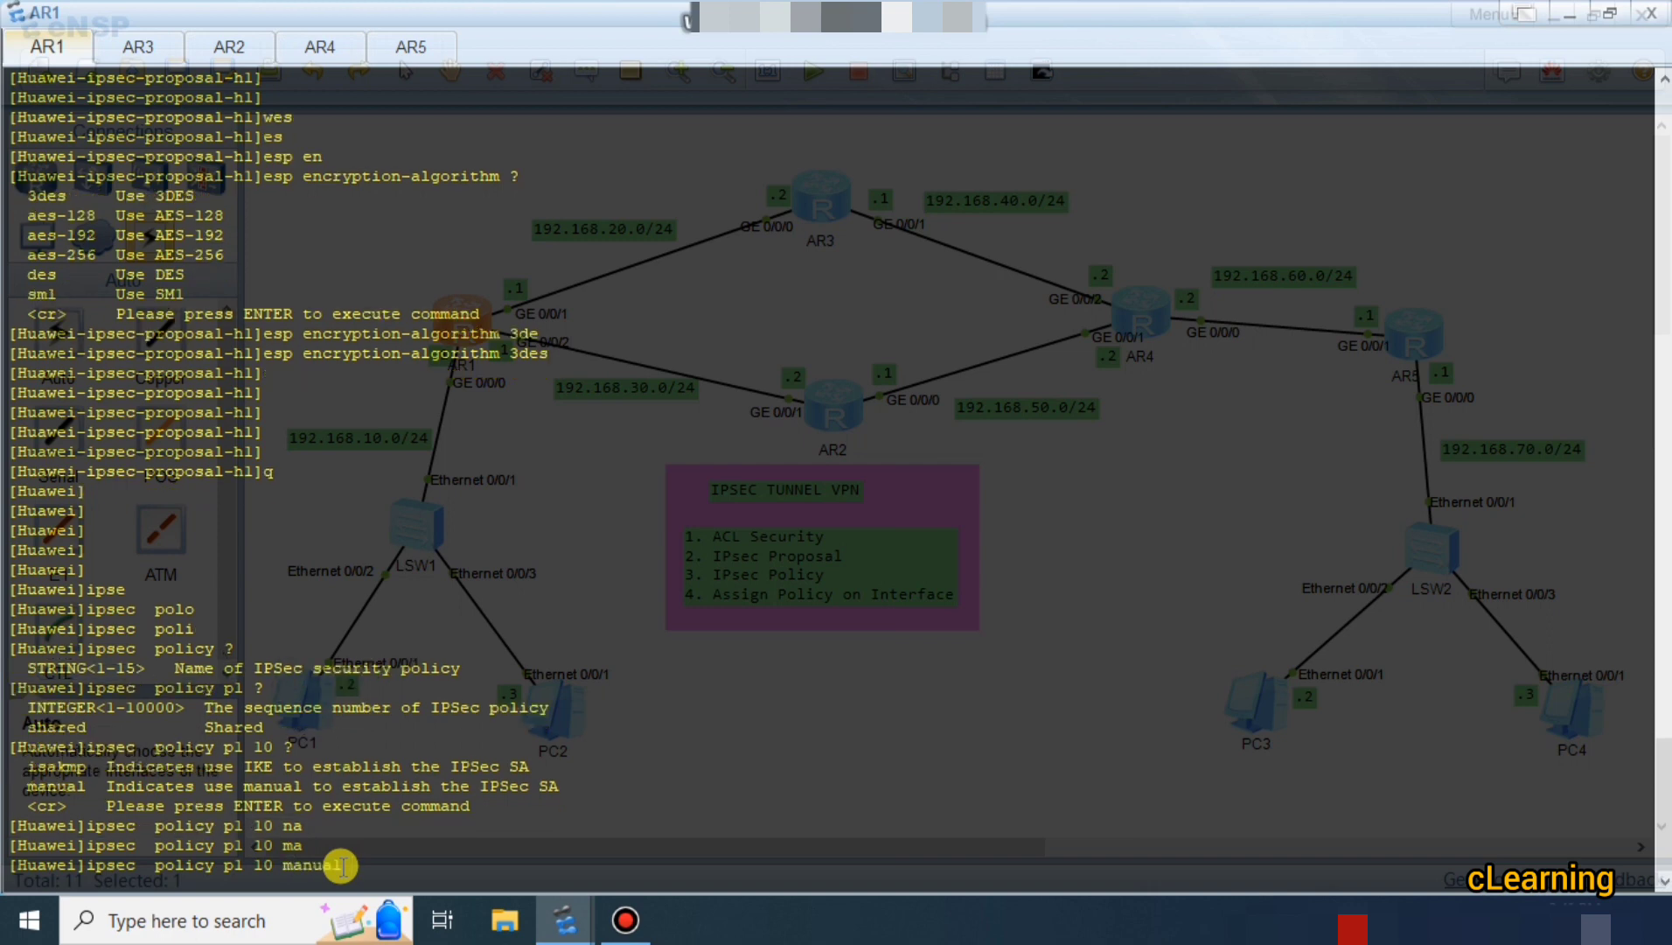
pyautogui.press('Return')
pyautogui.press('Return')
pyautogui.press('Return')
pyautogui.press('Return')
pyautogui.press('Return')
pyautogui.press('Return')
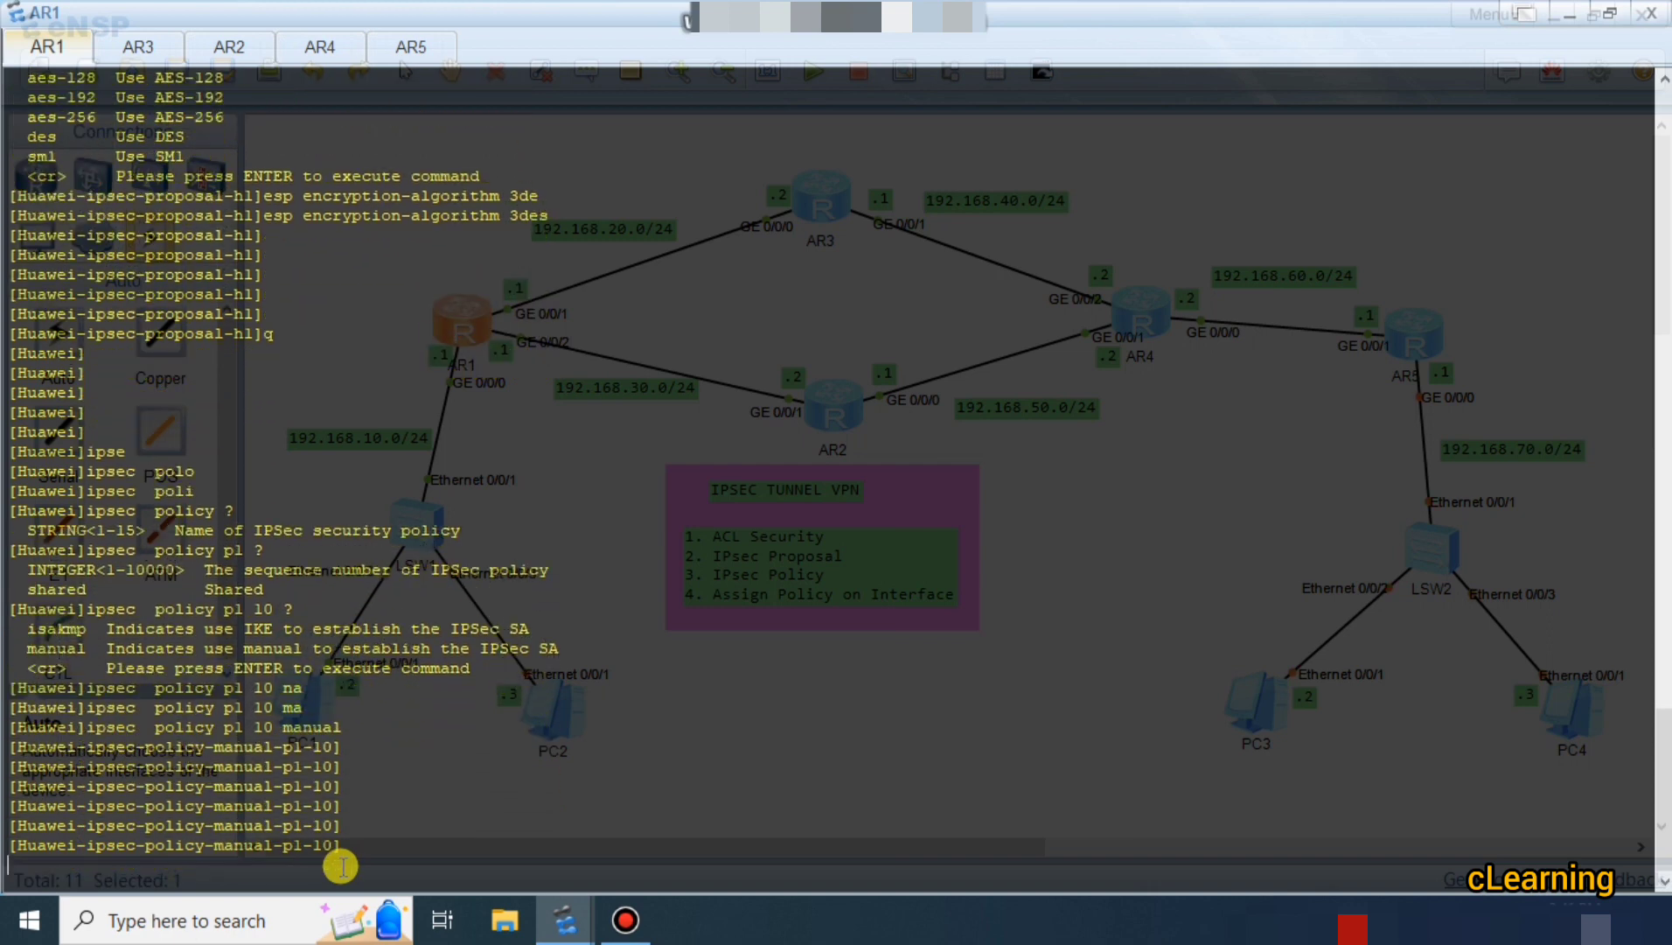
pyautogui.press('Return')
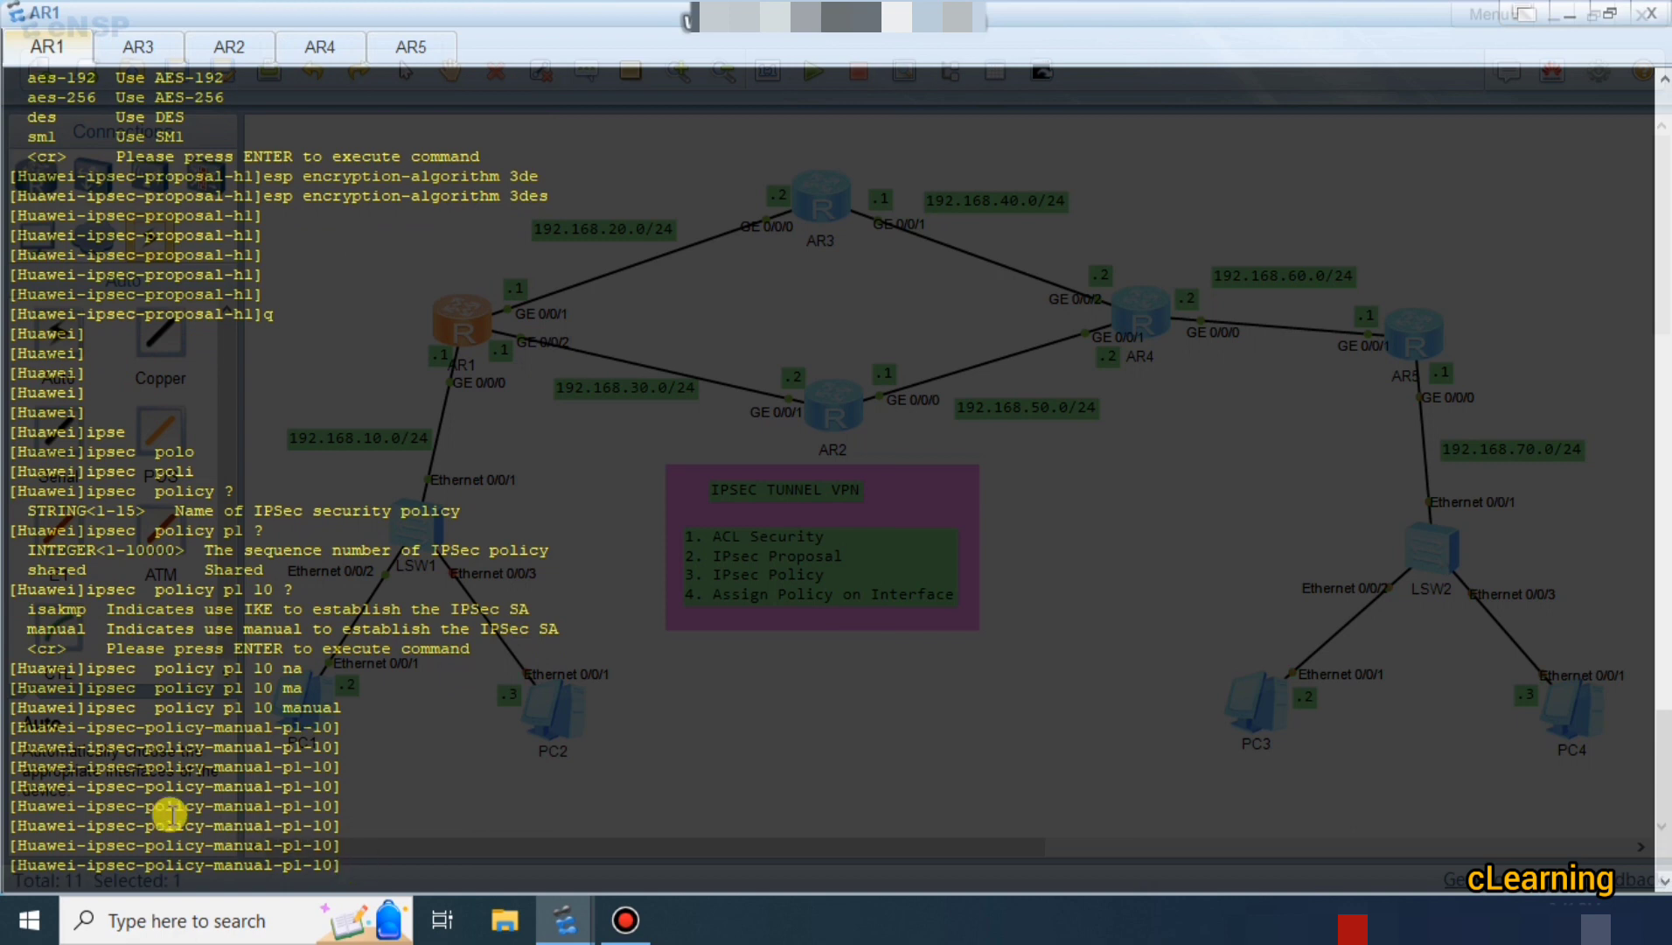
pyautogui.moveTo(79, 707); pyautogui.dragTo(358, 706)
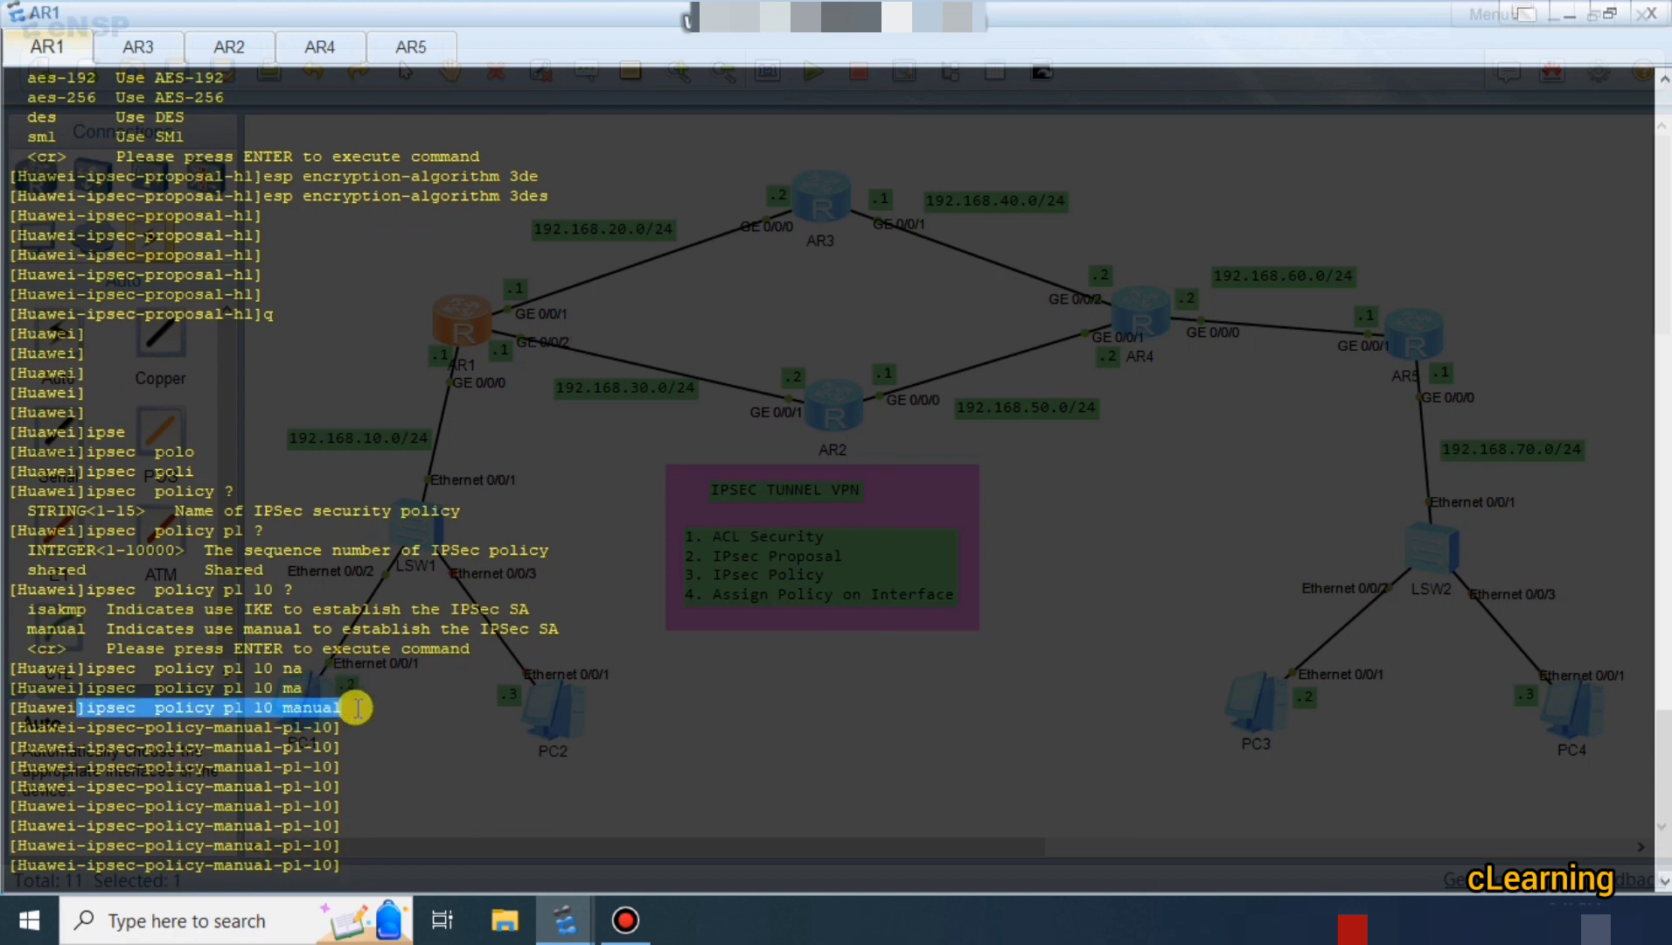
pyautogui.click(381, 815)
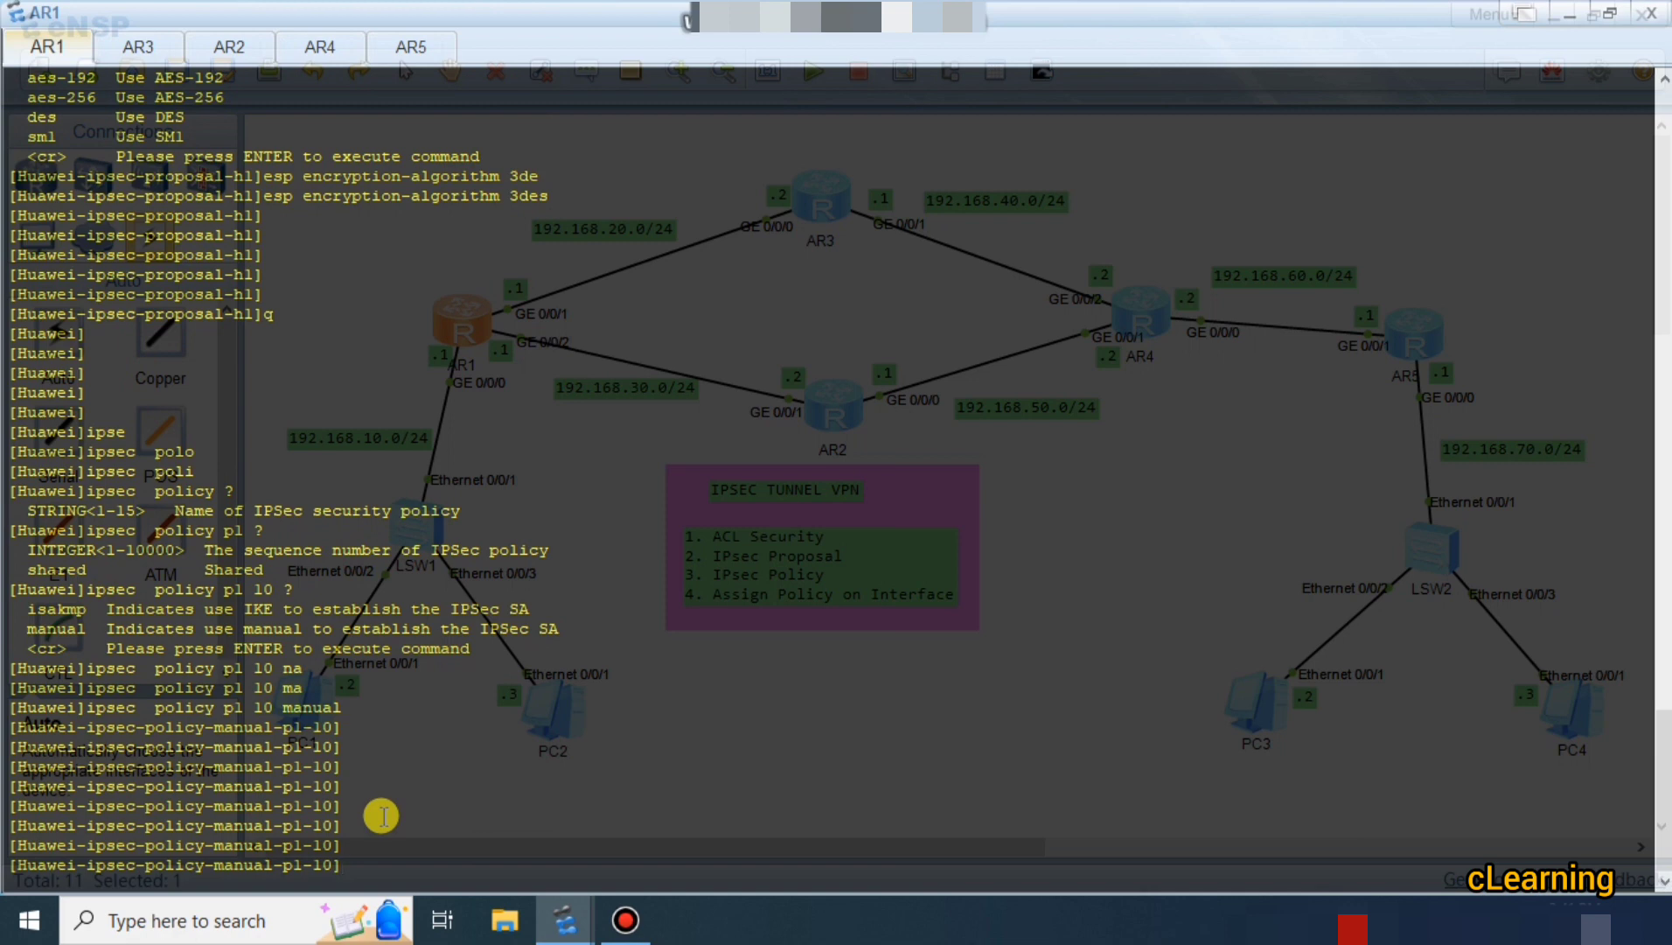
# Bind security ACL 3001 to policy p1 10.
pyautogui.write('se')
pyautogui.press('Tab')
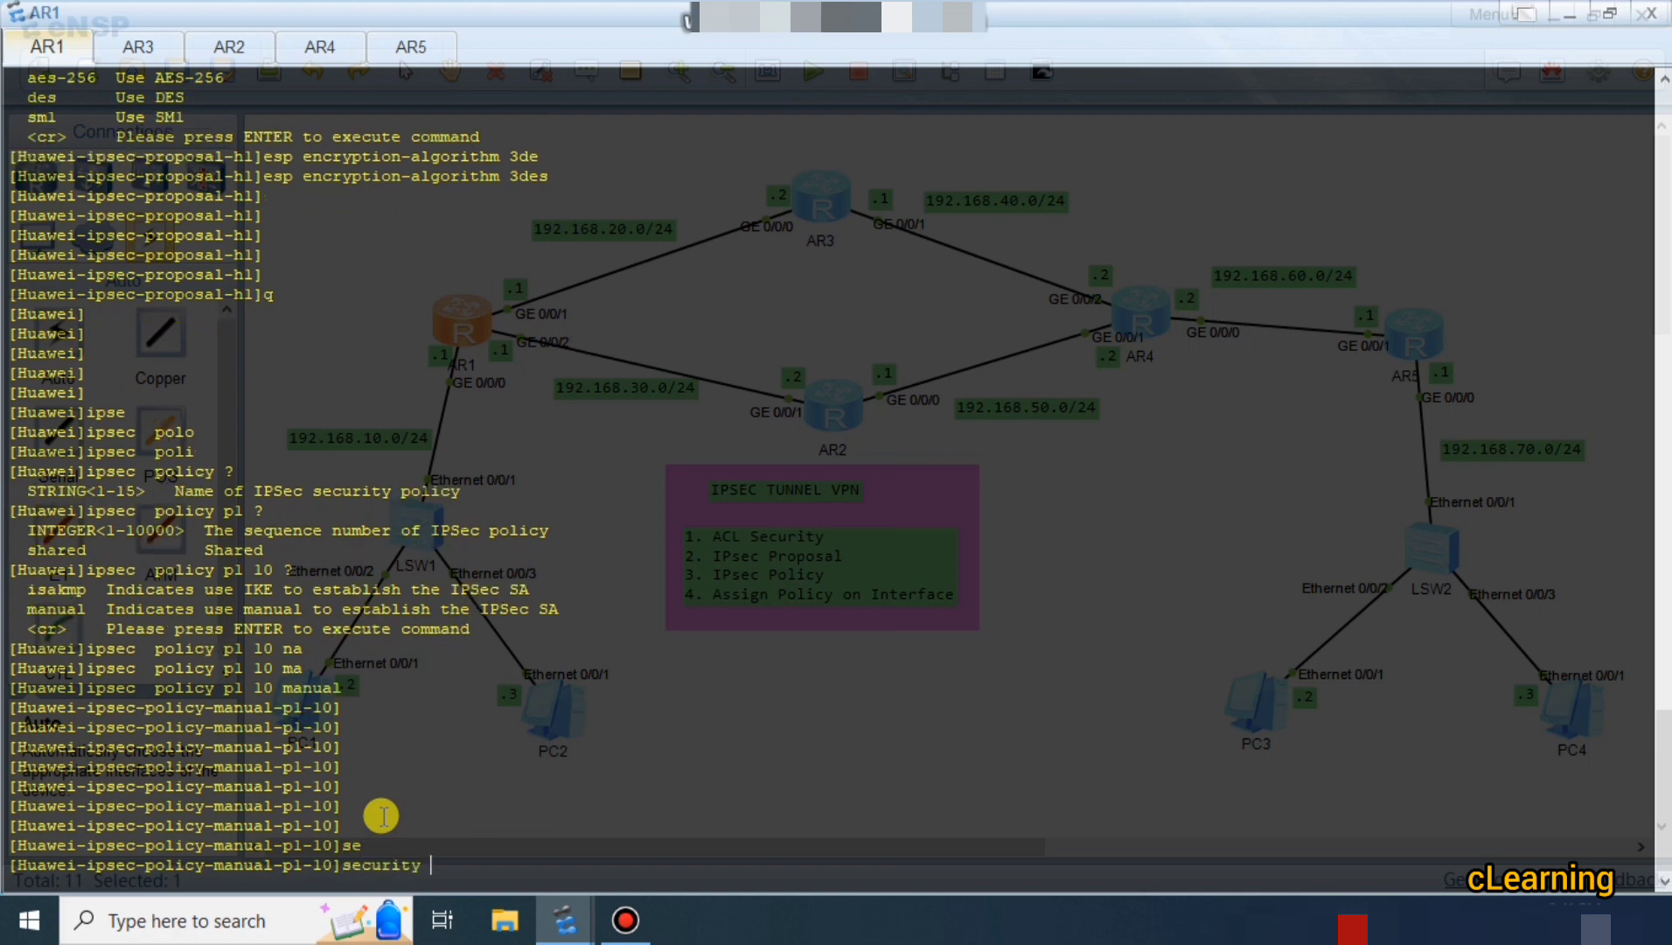
pyautogui.write('ac')
pyautogui.press('Tab')
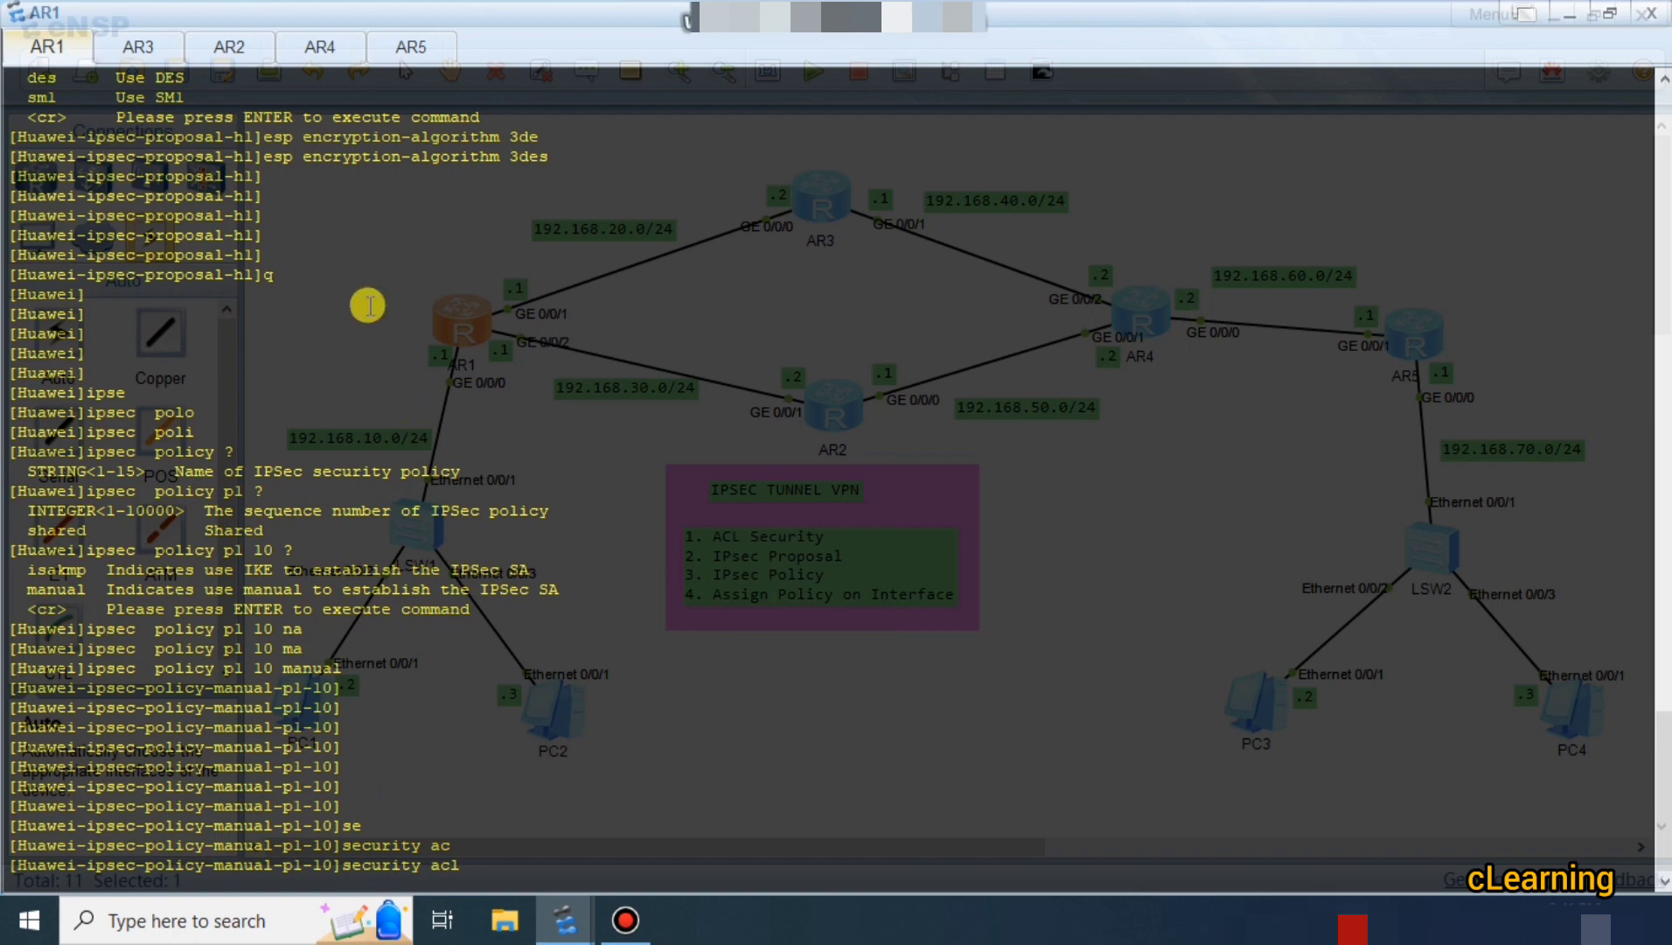
pyautogui.scroll(8, 278, 308)
pyautogui.scroll(-8, 278, 308)
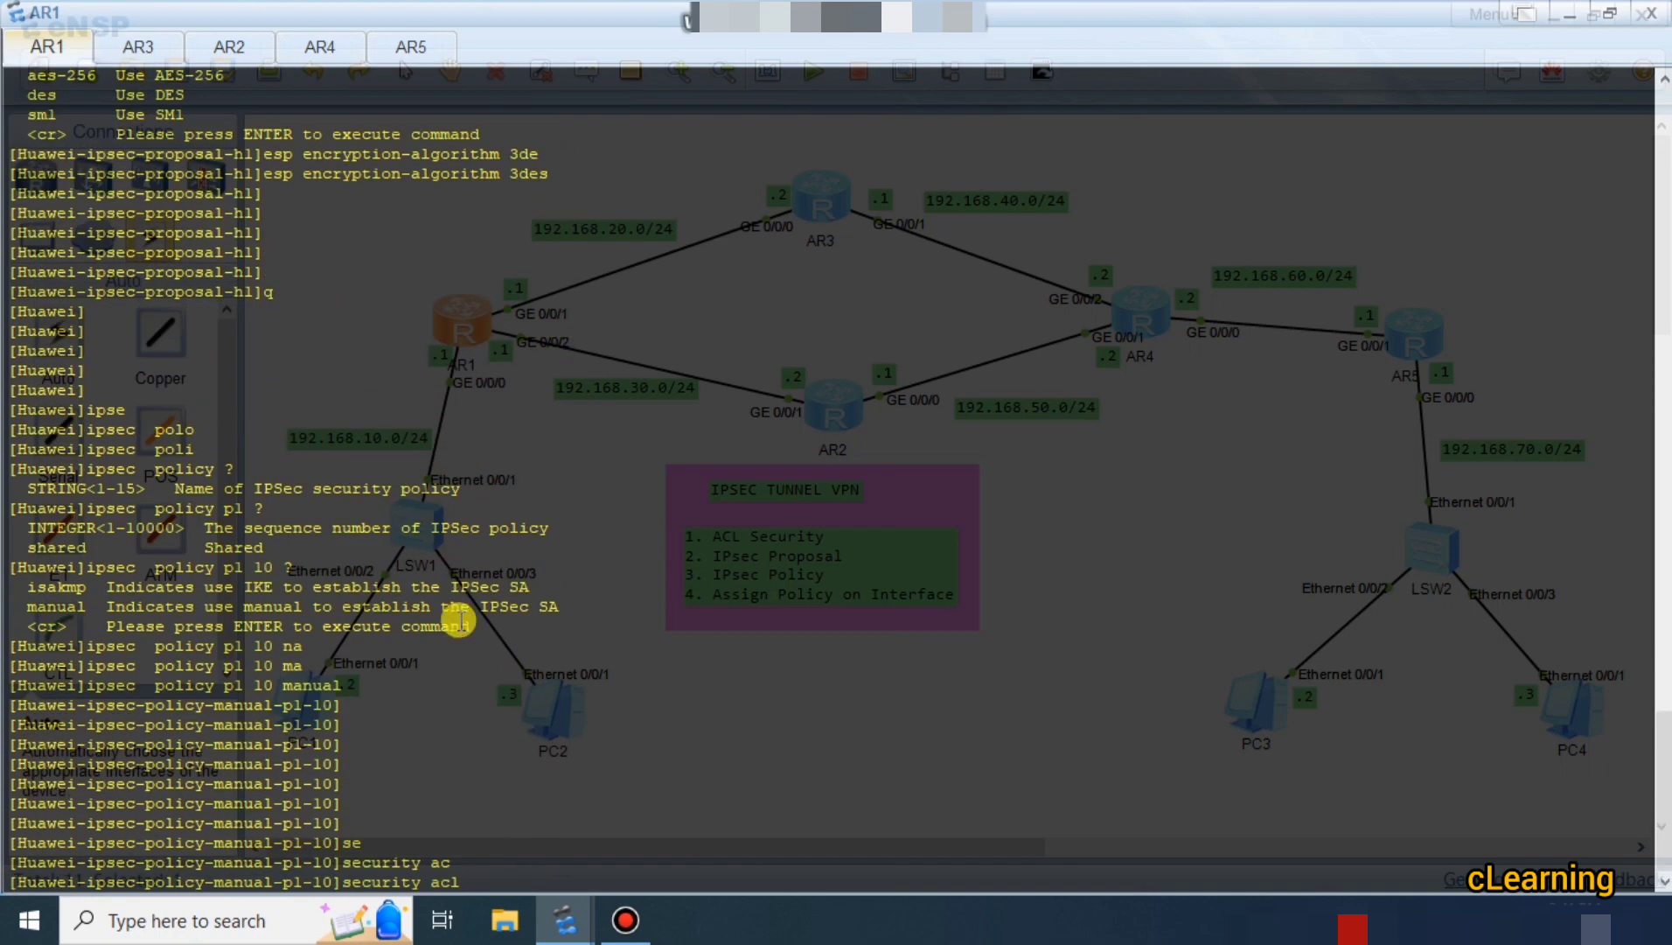
pyautogui.write('3001')
pyautogui.press('Return')
pyautogui.press('Return')
pyautogui.press('Return')
pyautogui.press('Return')
pyautogui.press('Return')
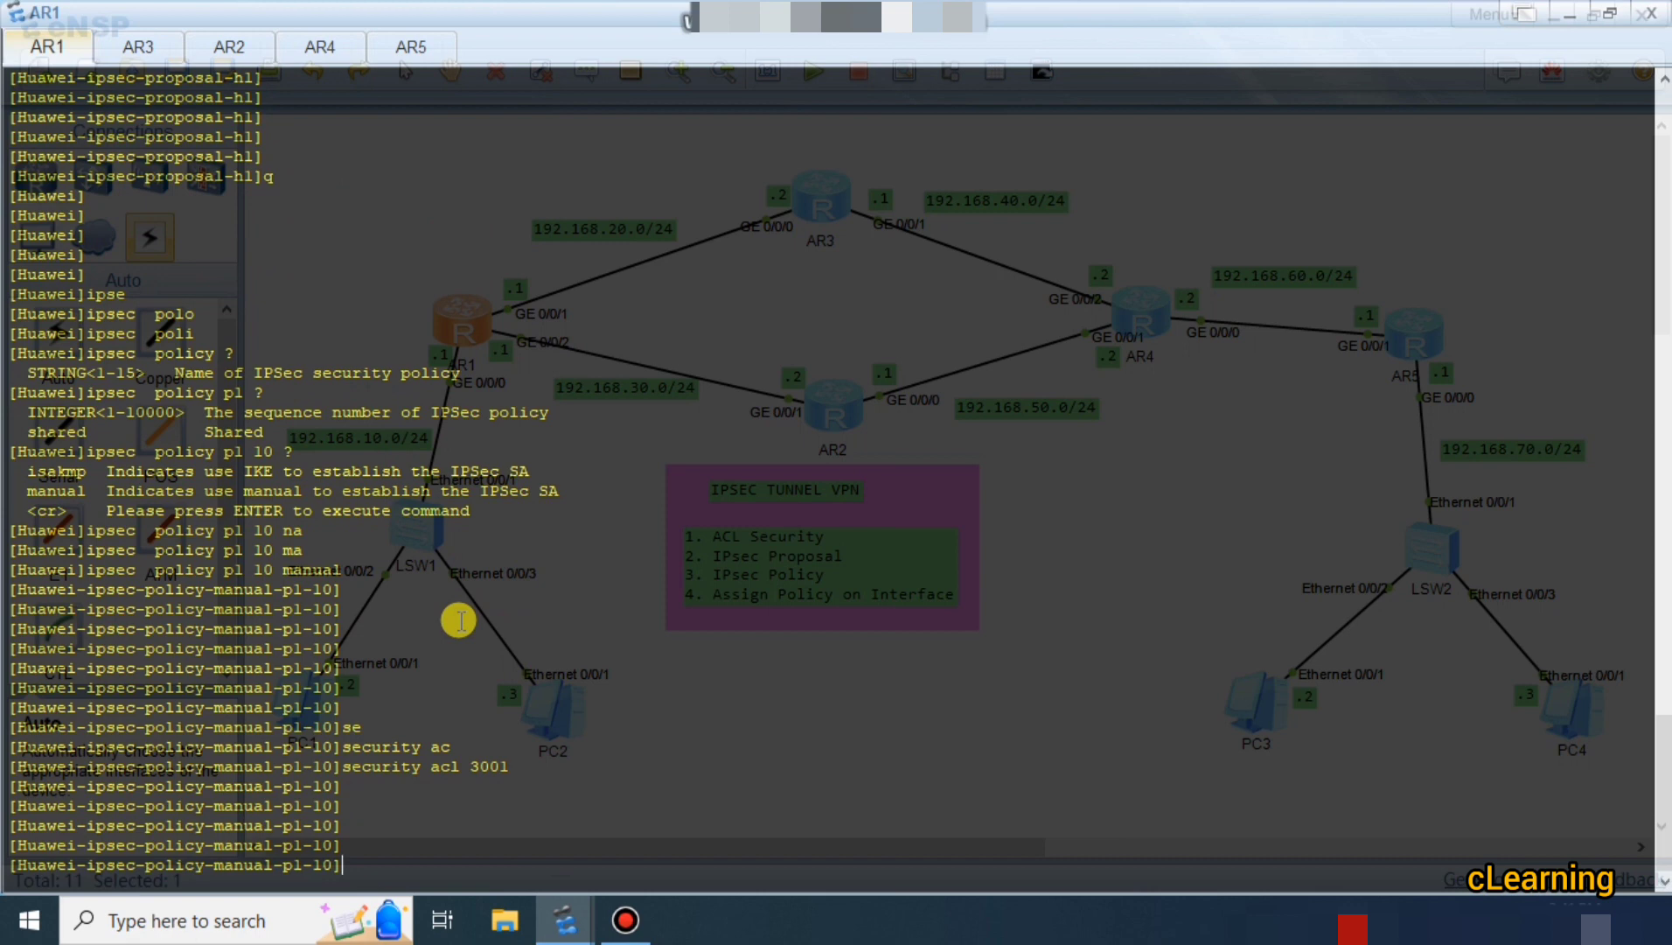
# Apply proposal h1 to policy p1 10.
pyautogui.write('po')
pyautogui.press('Tab')
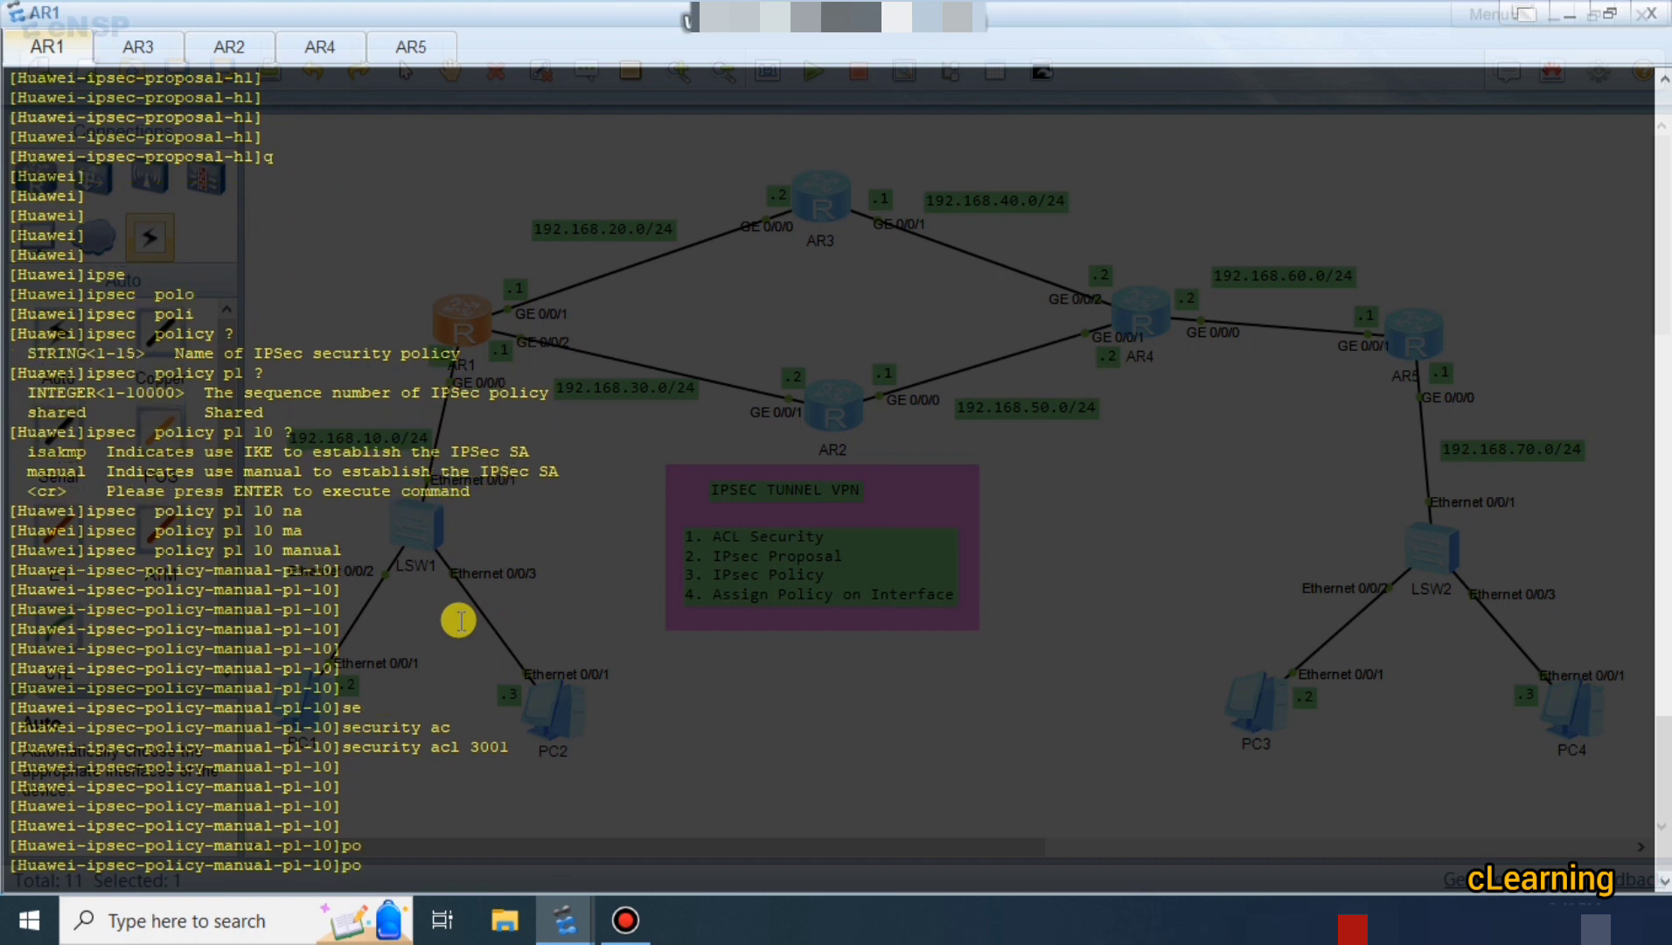
pyautogui.press('BackSpace')
pyautogui.write('r')
pyautogui.press('Tab')
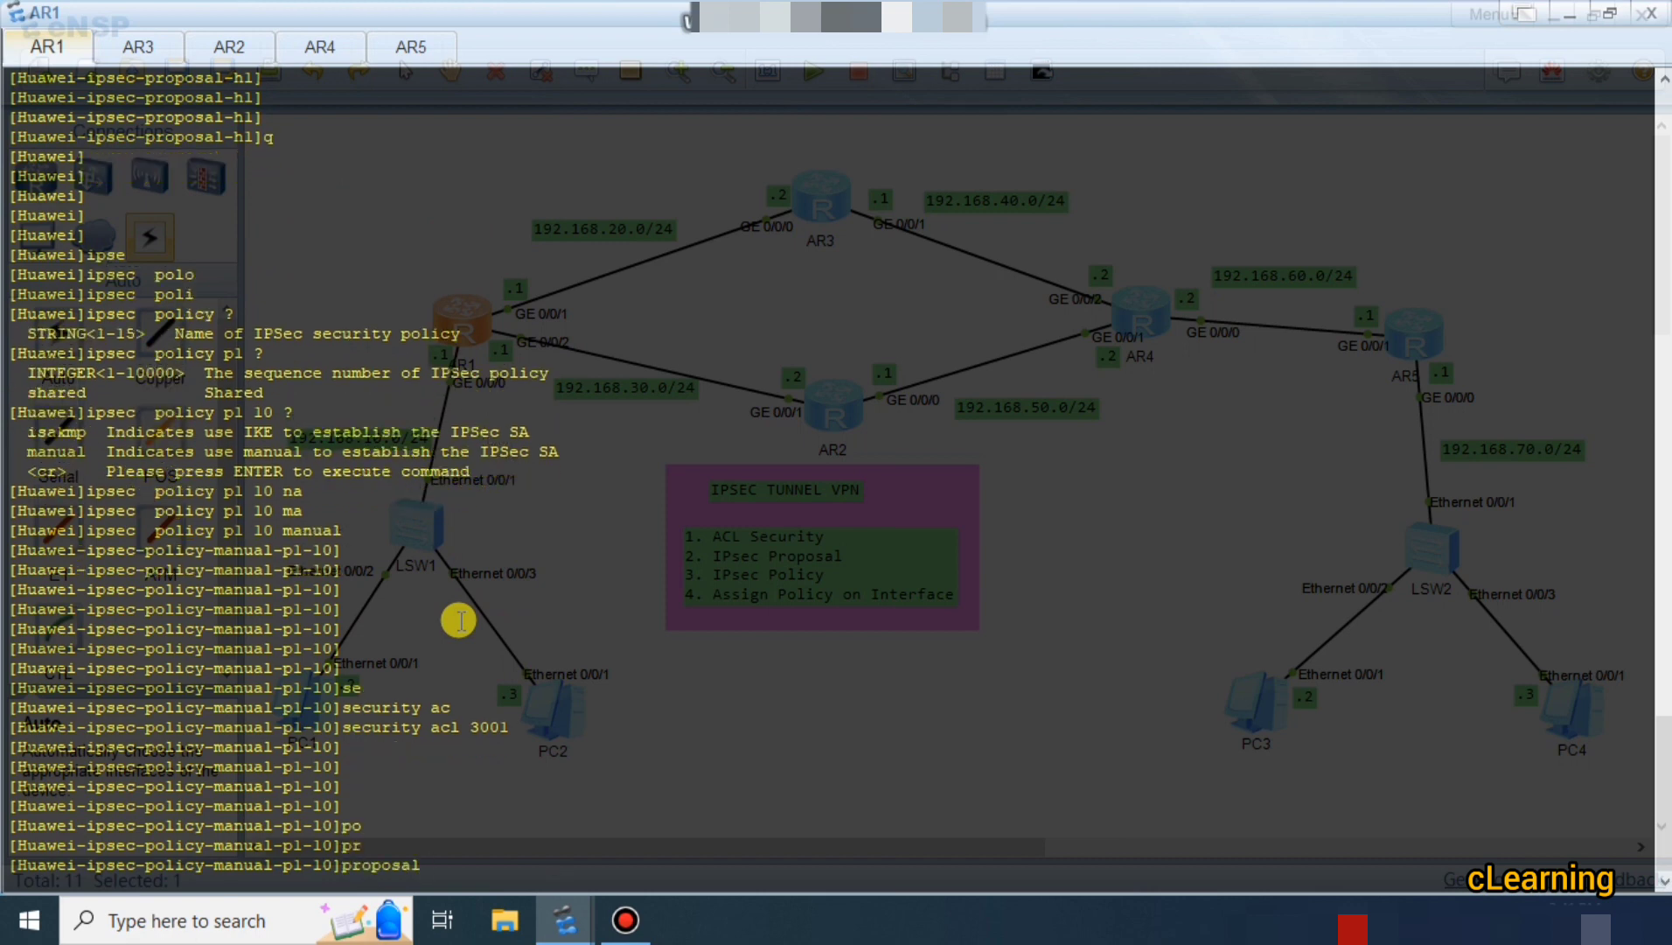
pyautogui.write('hl')
pyautogui.press('Return')
pyautogui.press('Return')
pyautogui.press('Return')
pyautogui.press('Return')
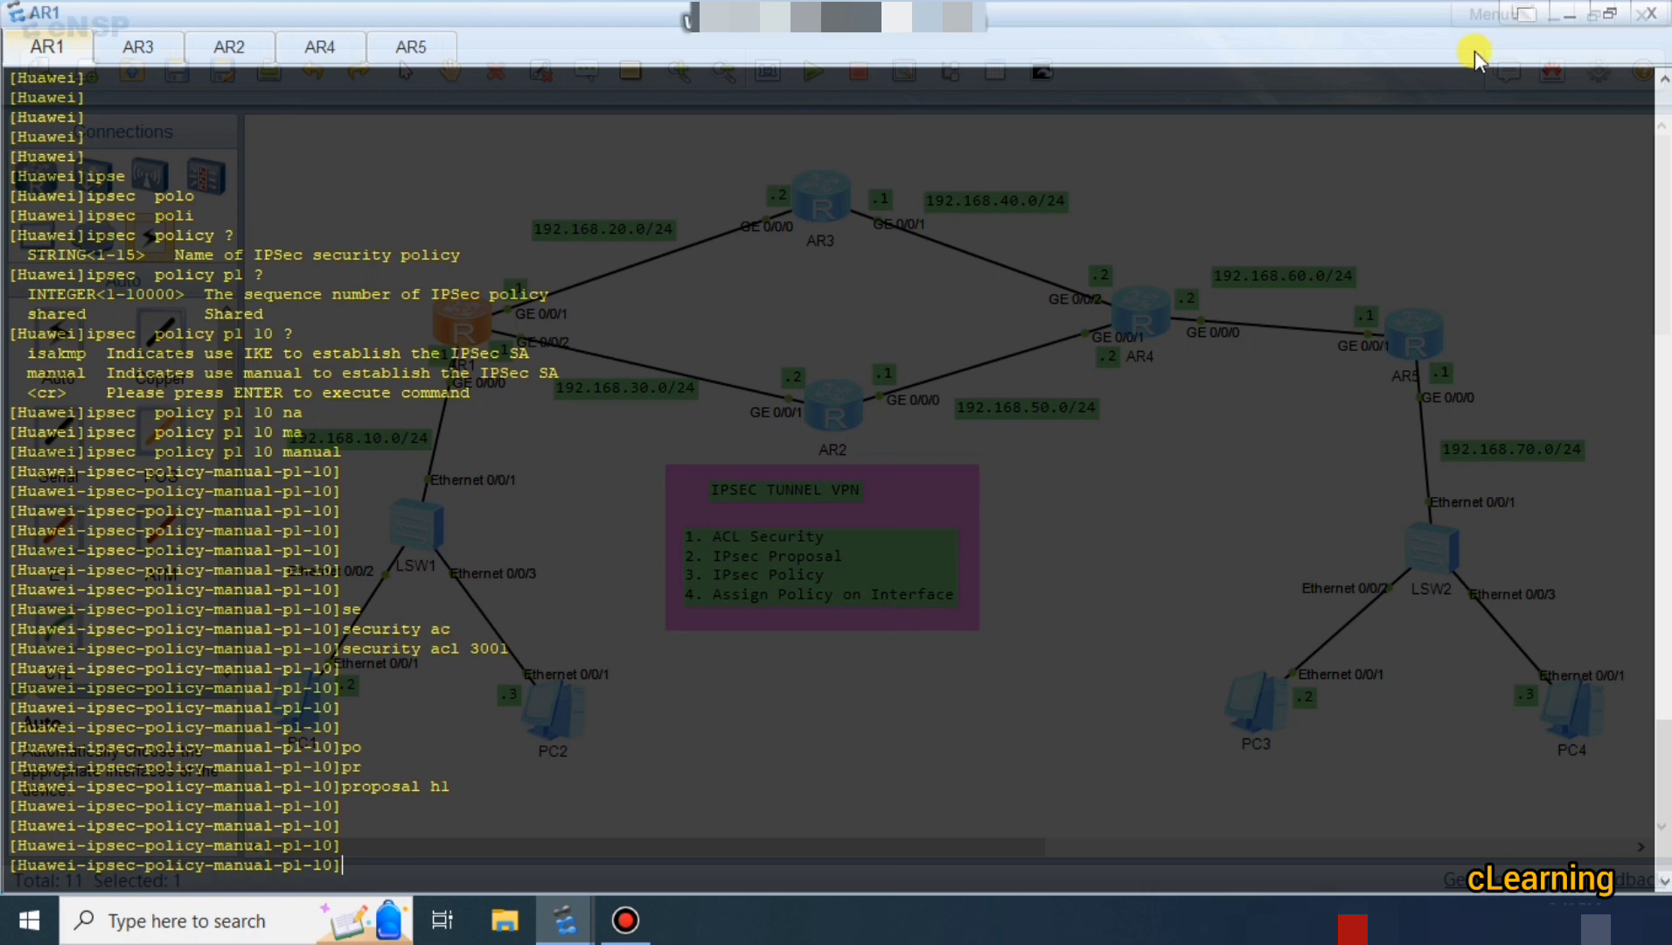
pyautogui.click(1570, 14)
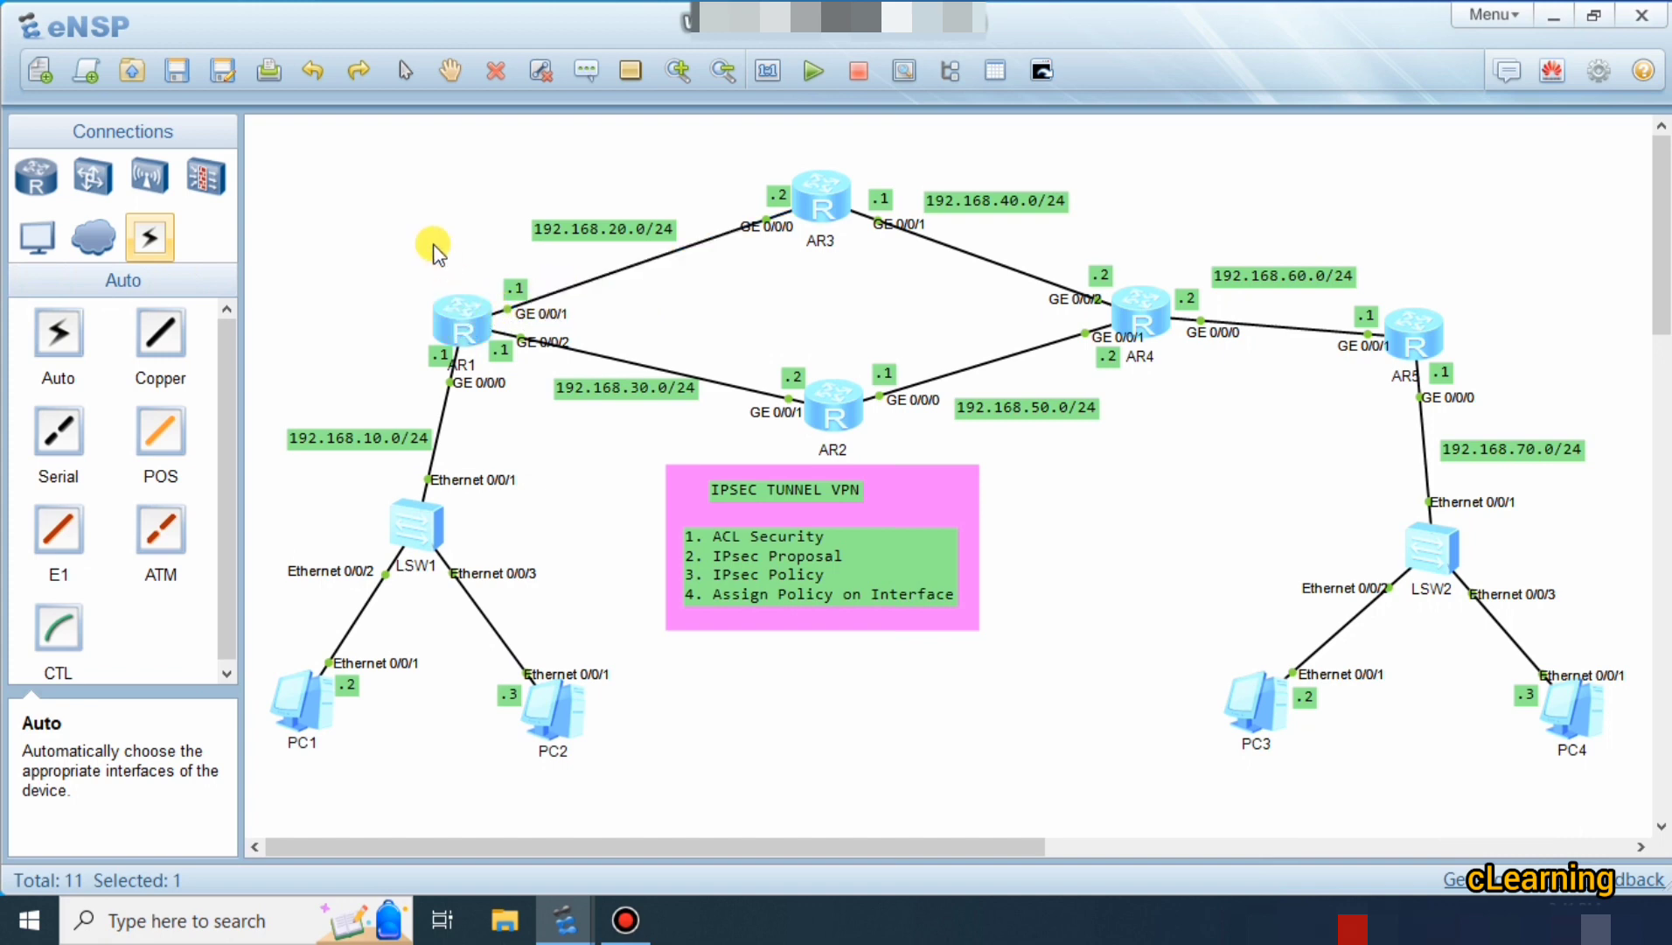
pyautogui.click(432, 249)
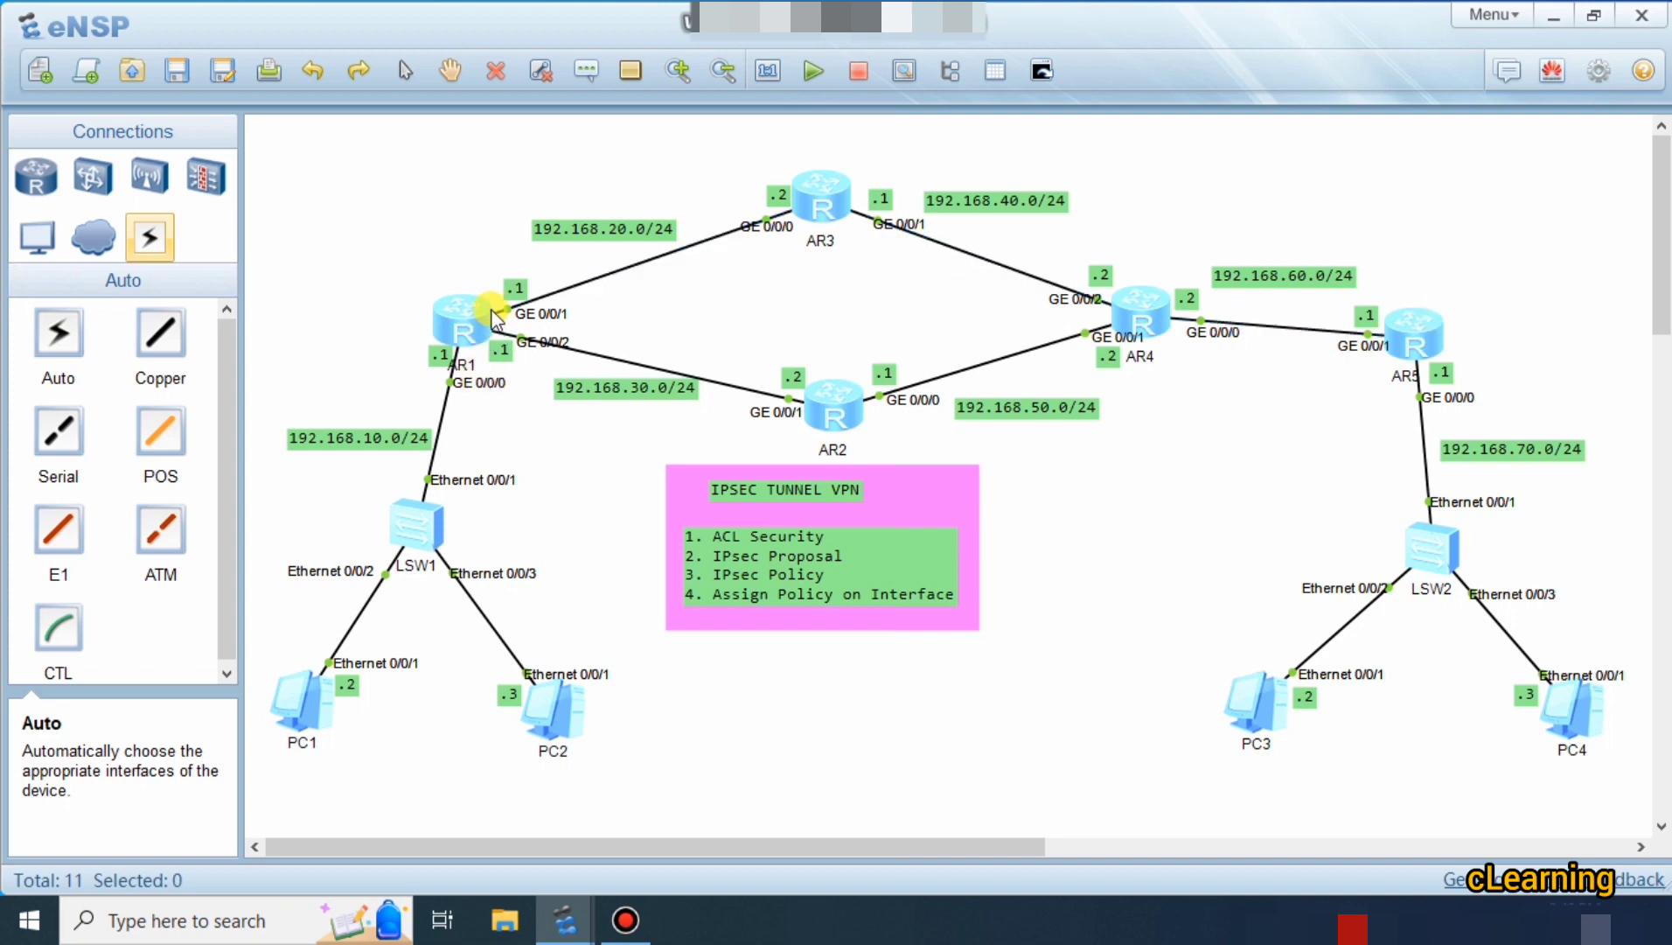
pyautogui.doubleClick(487, 331)
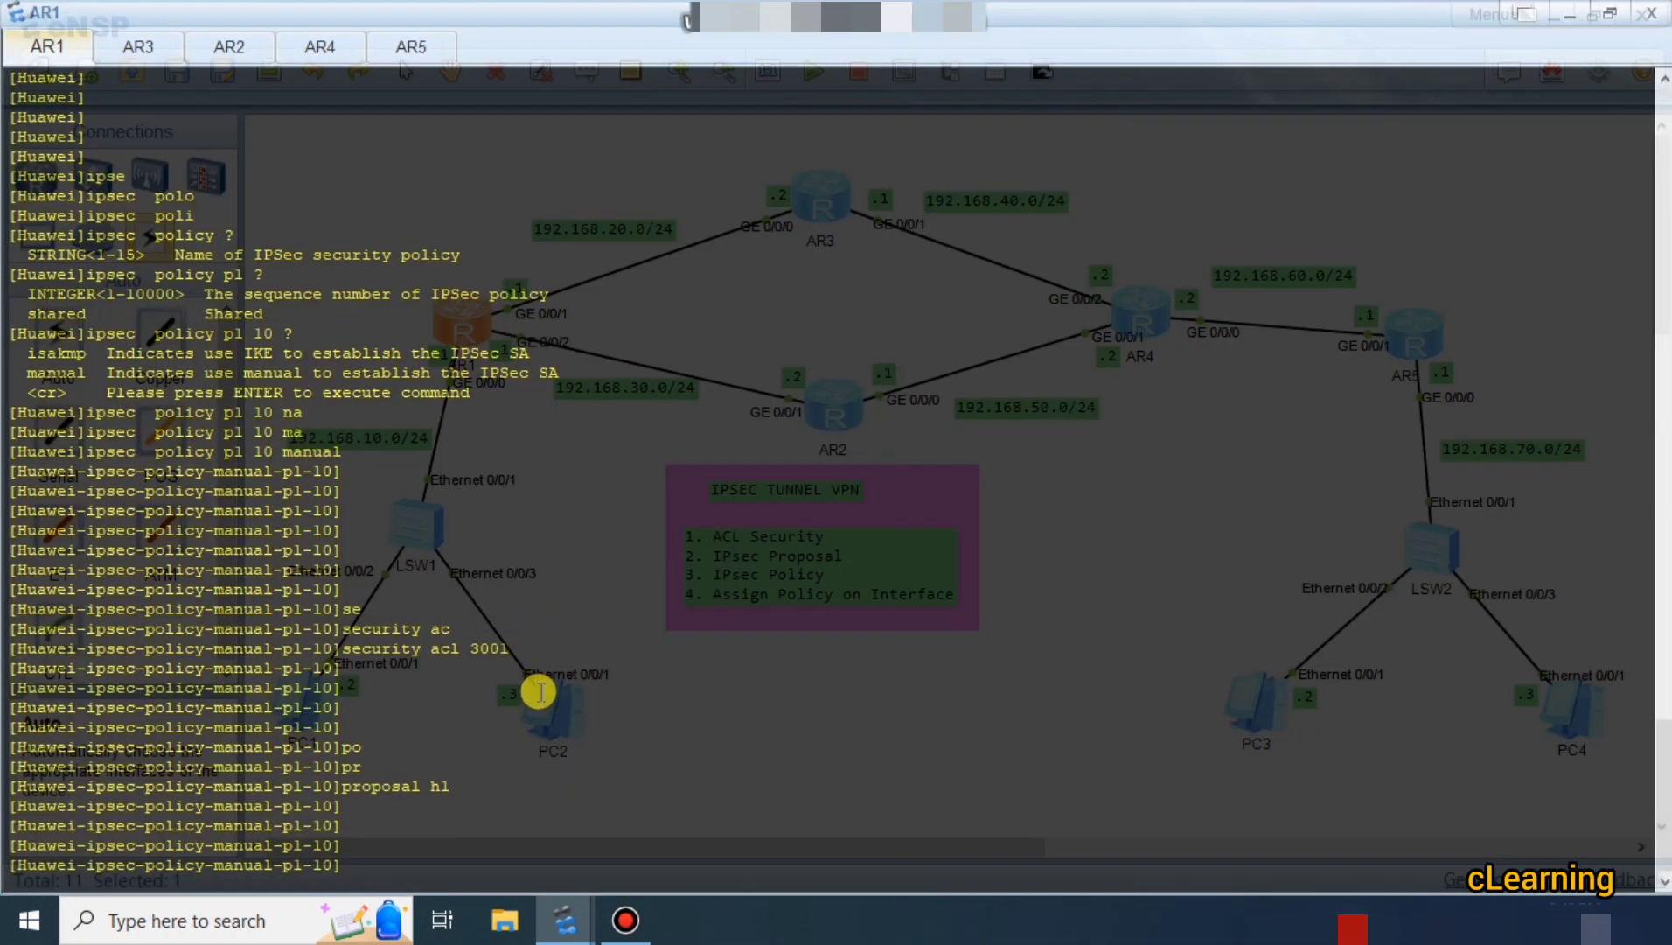
# Set the tunnel local address to 192.168.20.1.
pyautogui.write('tu')
pyautogui.press('Tab')
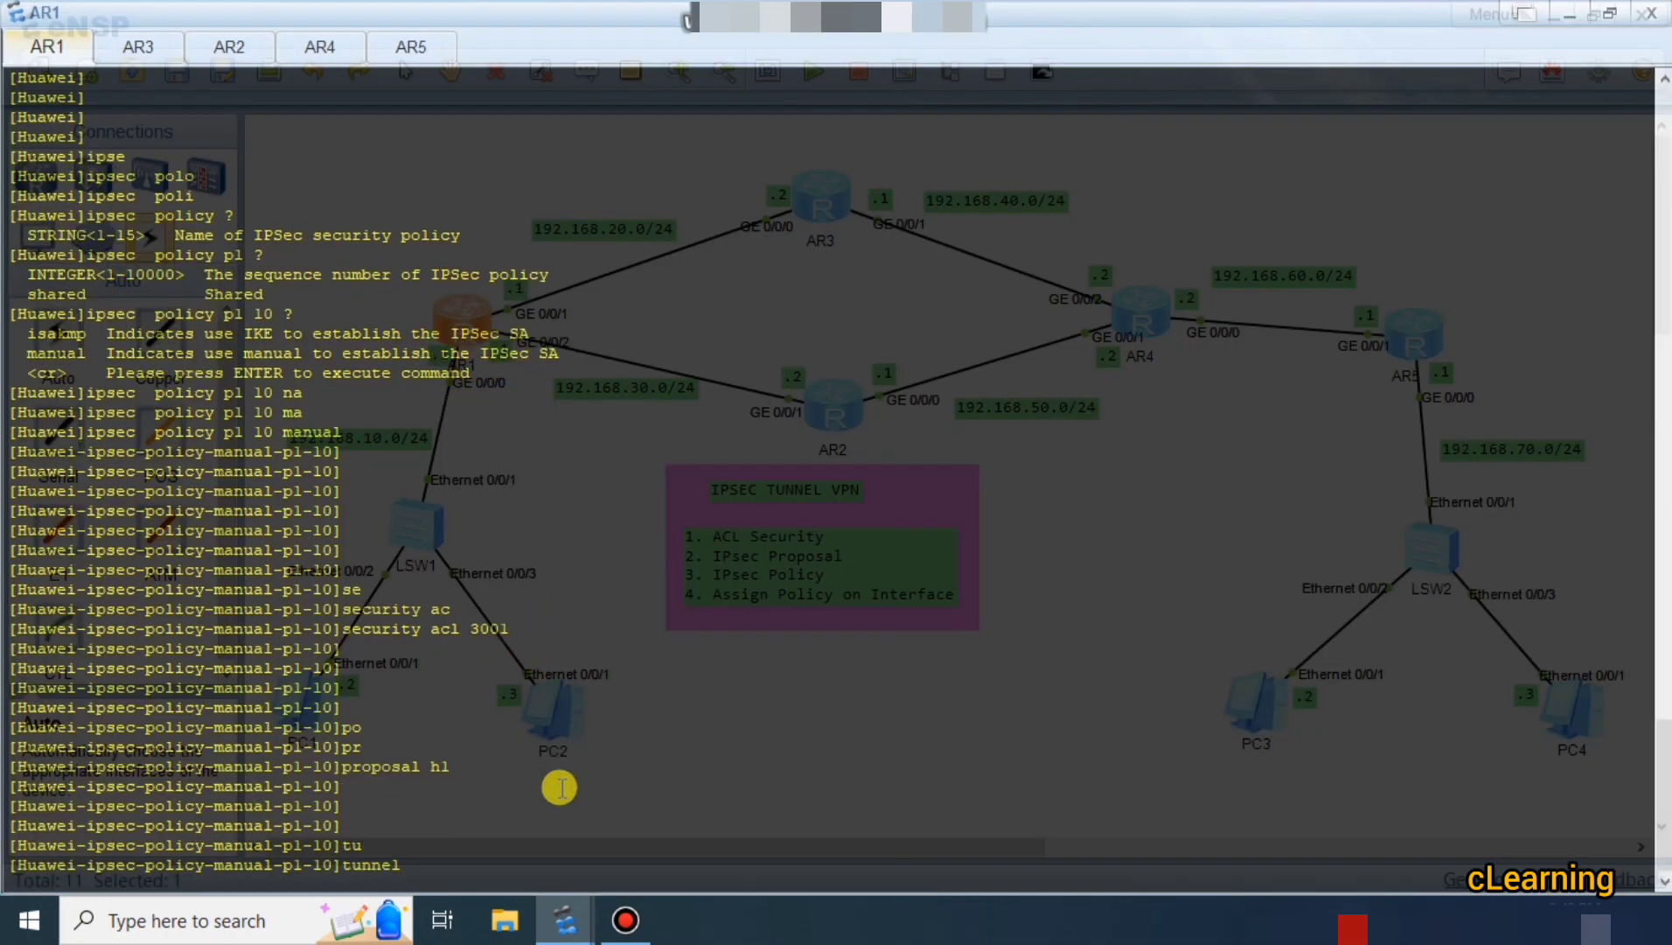
pyautogui.write('lo')
pyautogui.press('Tab')
pyautogui.write('192.')
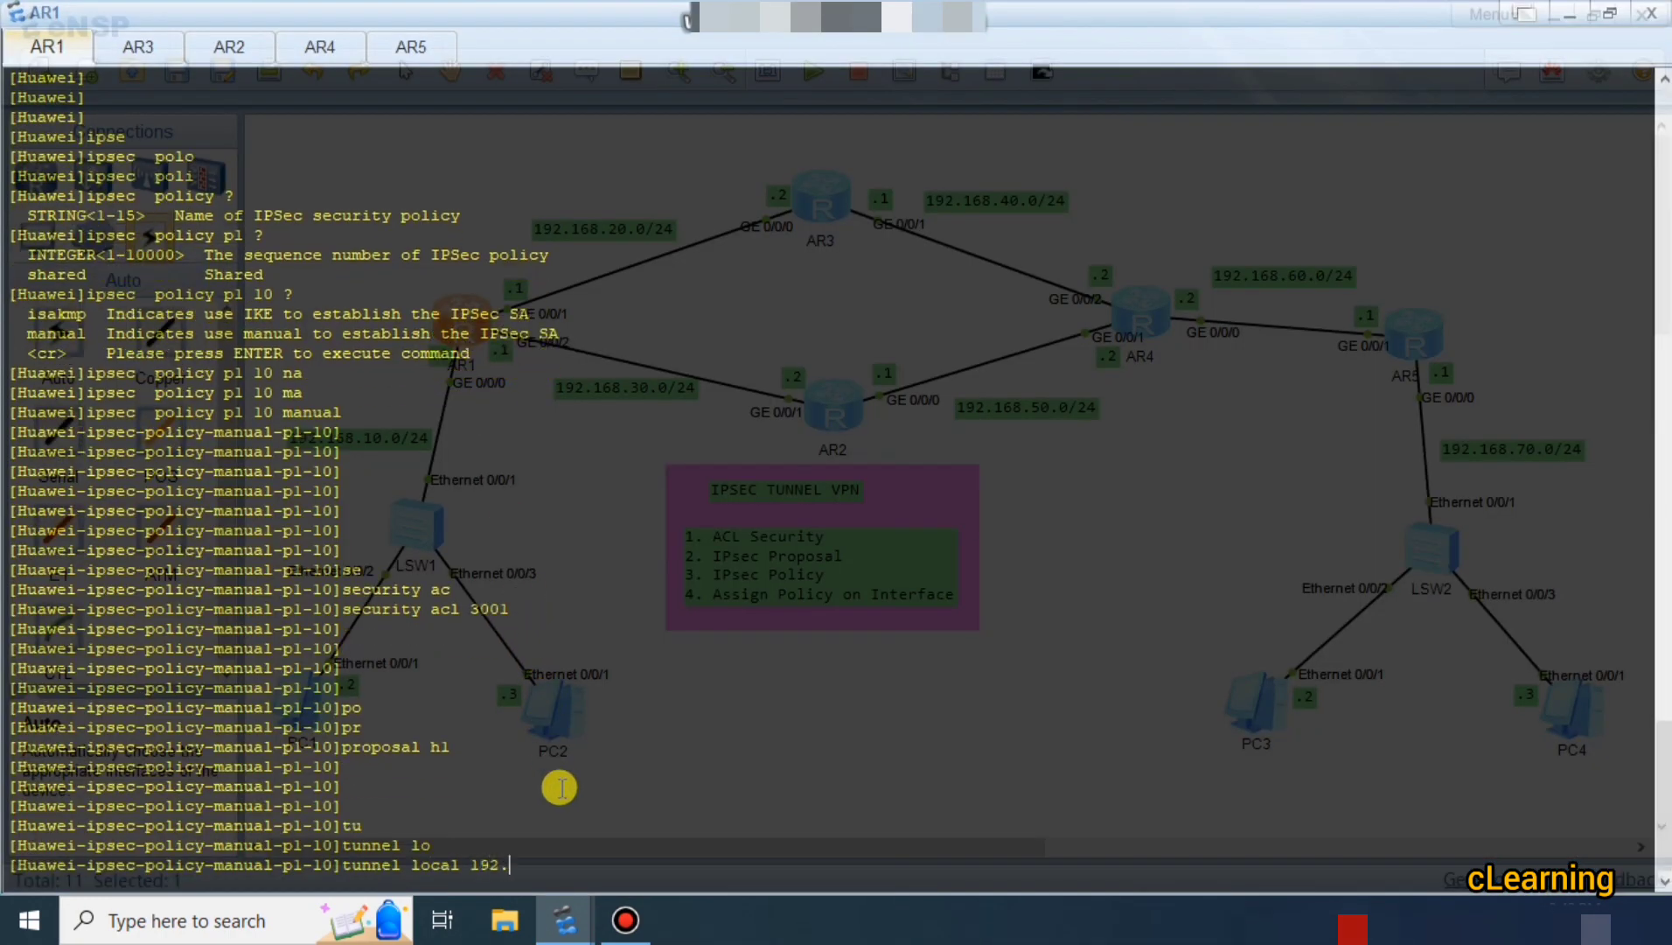
pyautogui.write('169')
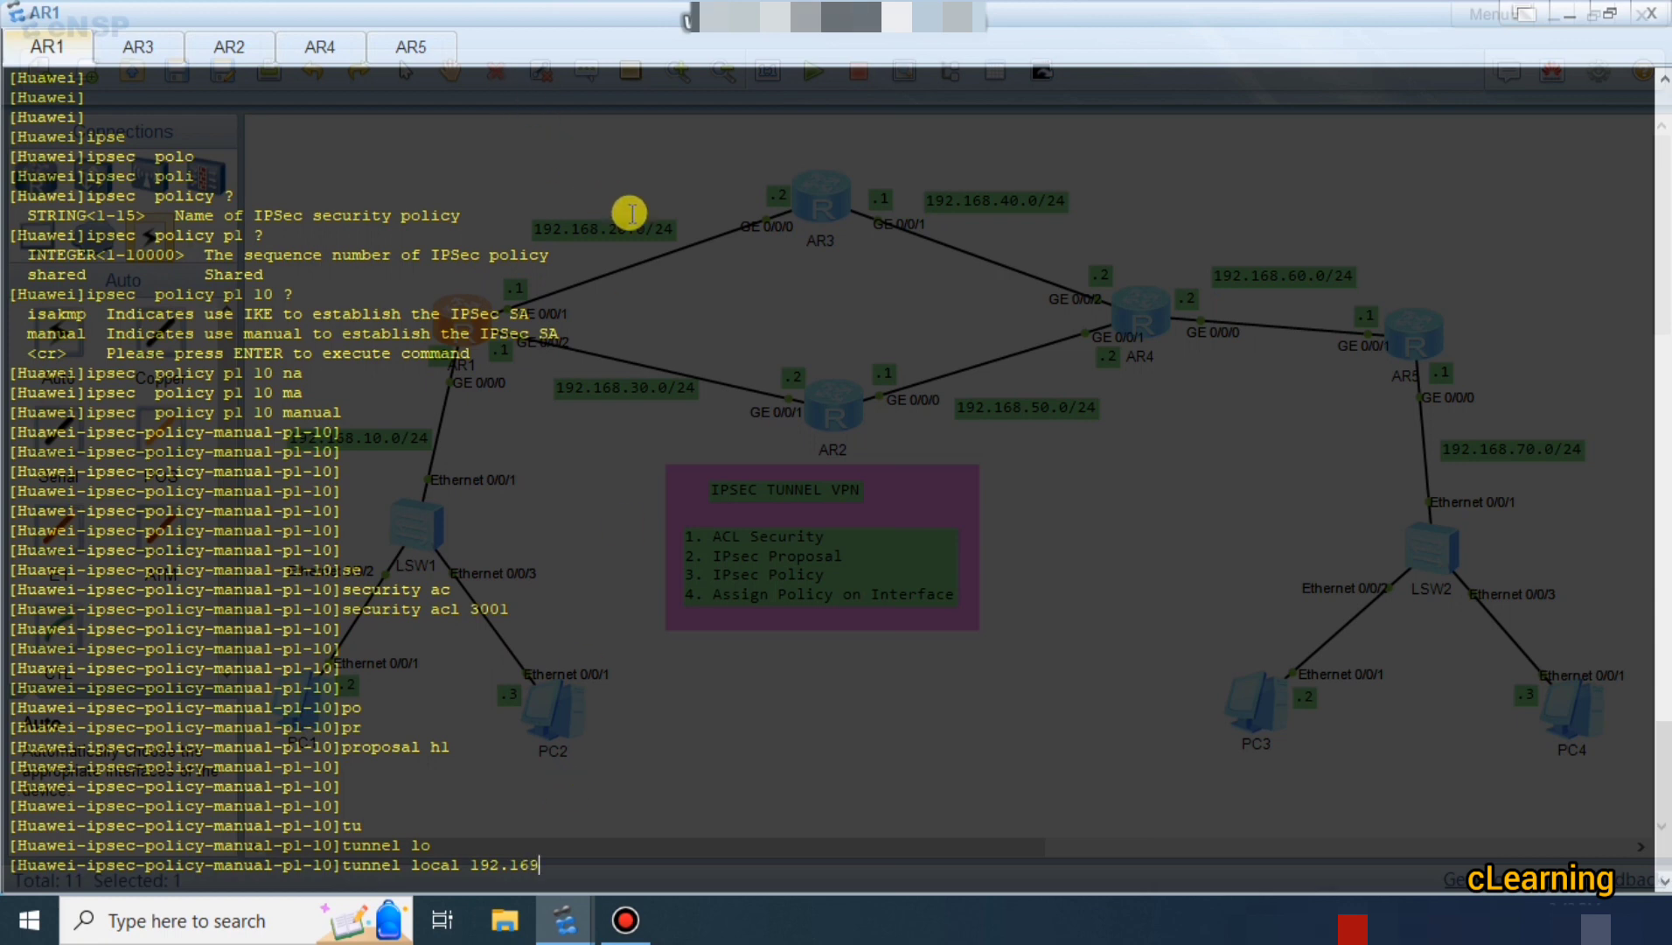
pyautogui.click(1567, 14)
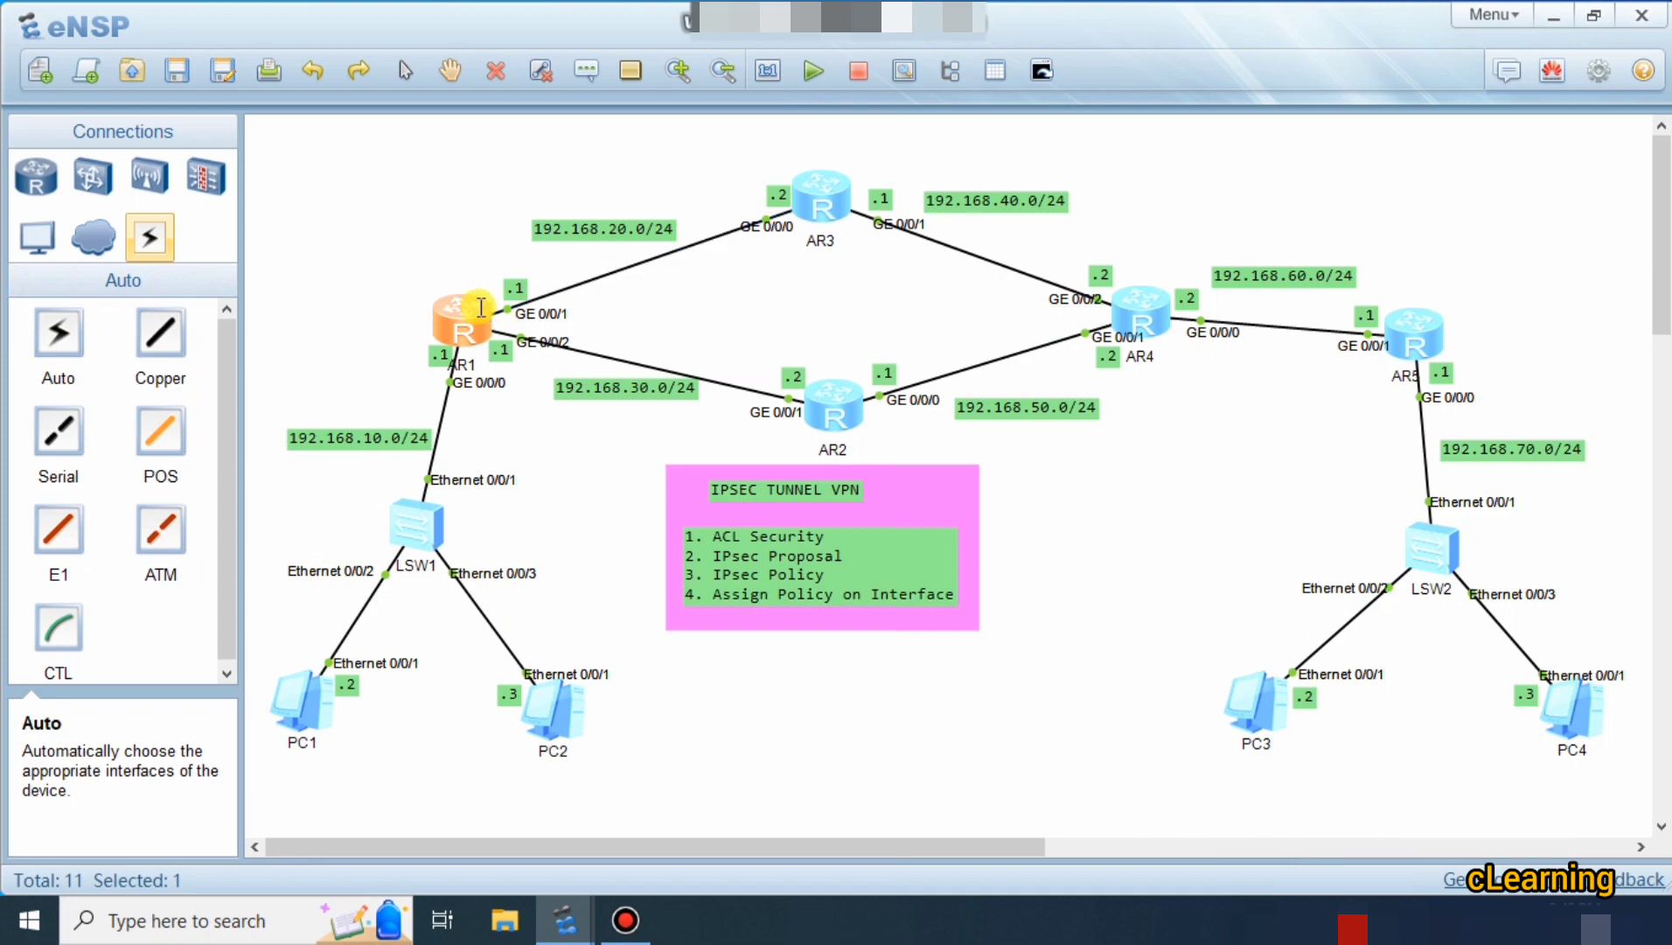
pyautogui.doubleClick(481, 306)
pyautogui.press('BackSpace')
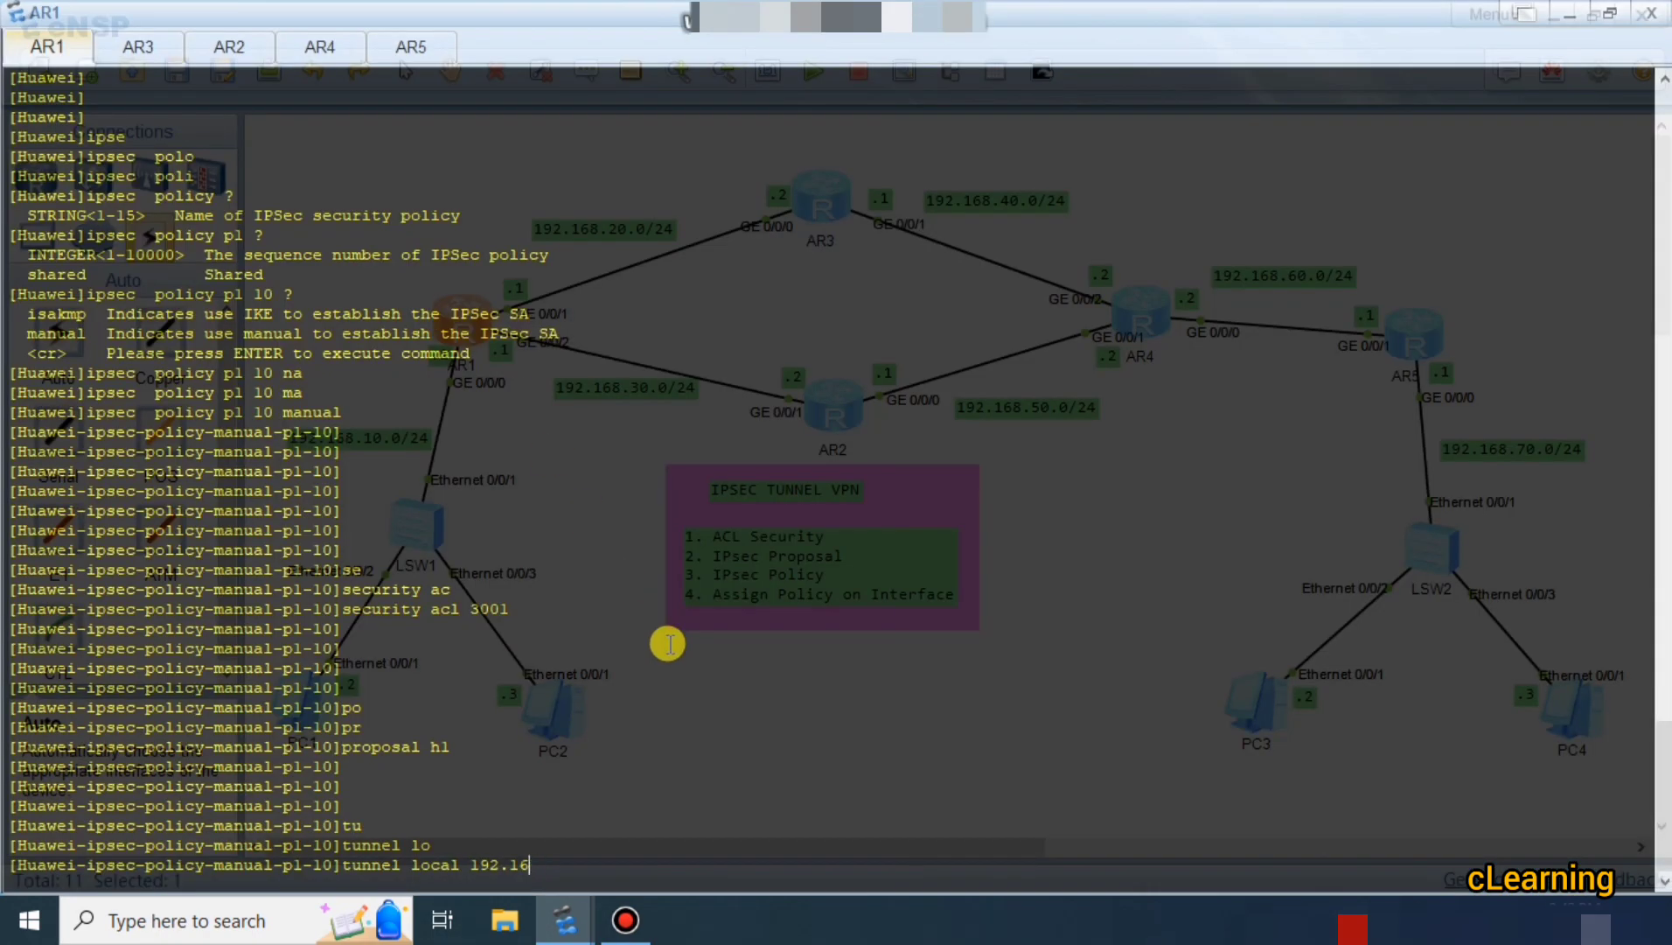
pyautogui.write('8.20.1')
pyautogui.press('Return')
pyautogui.press('Return')
pyautogui.press('Return')
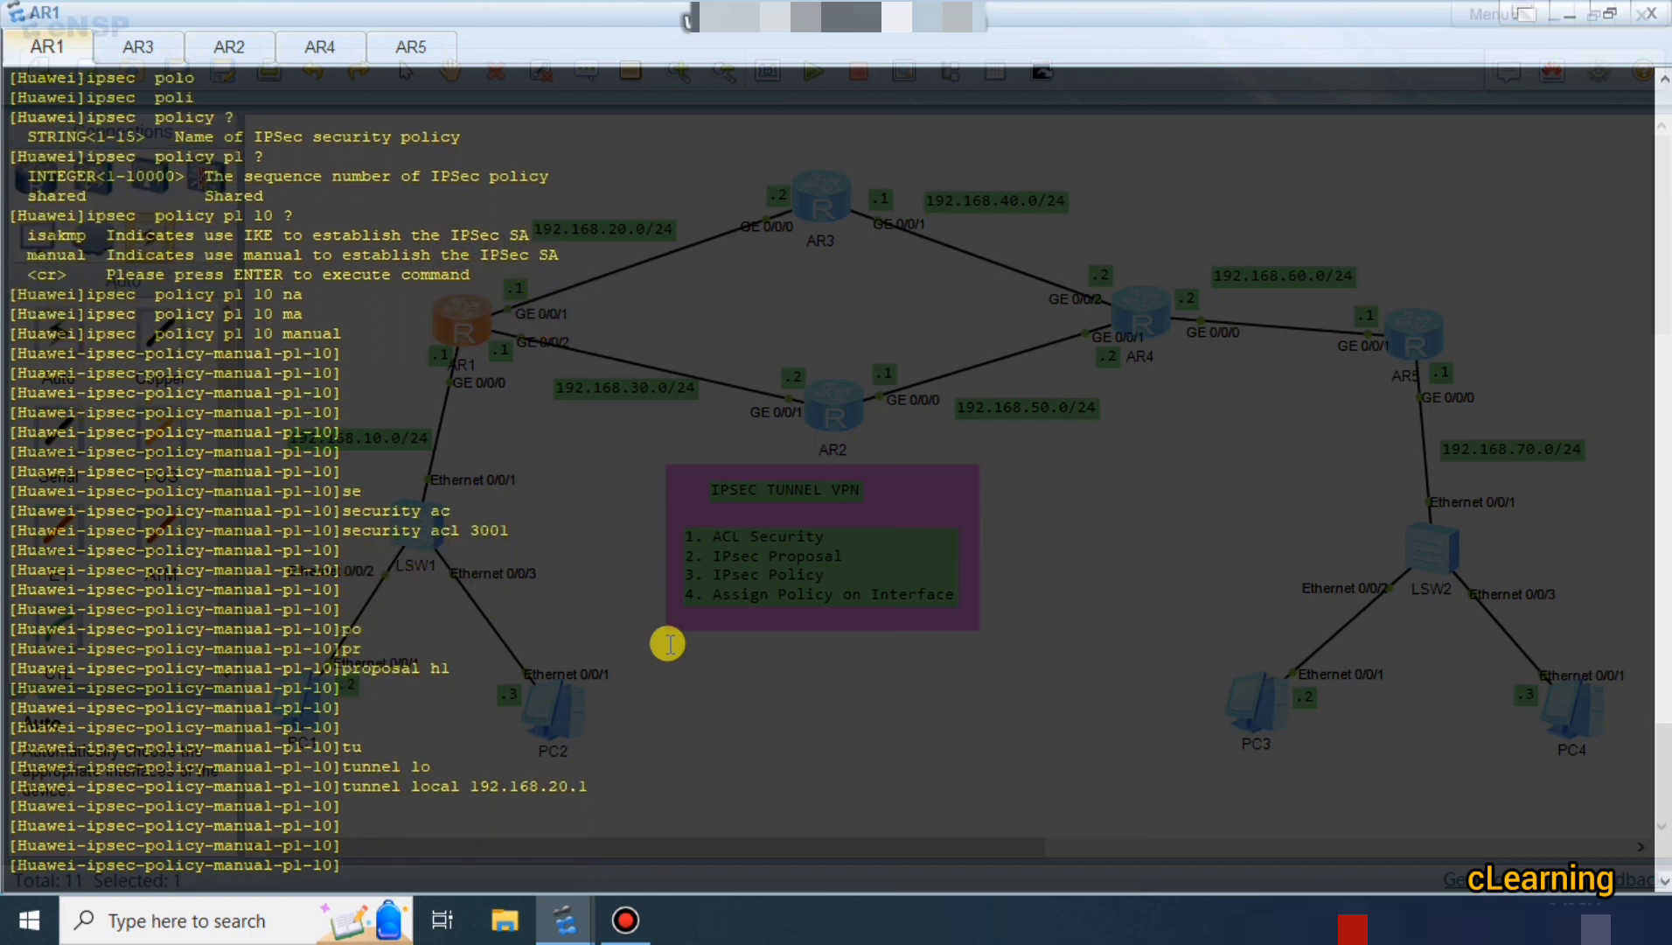
# Set the tunnel remote address to 192.168.60.1.
pyautogui.write('tu')
pyautogui.press('Tab')
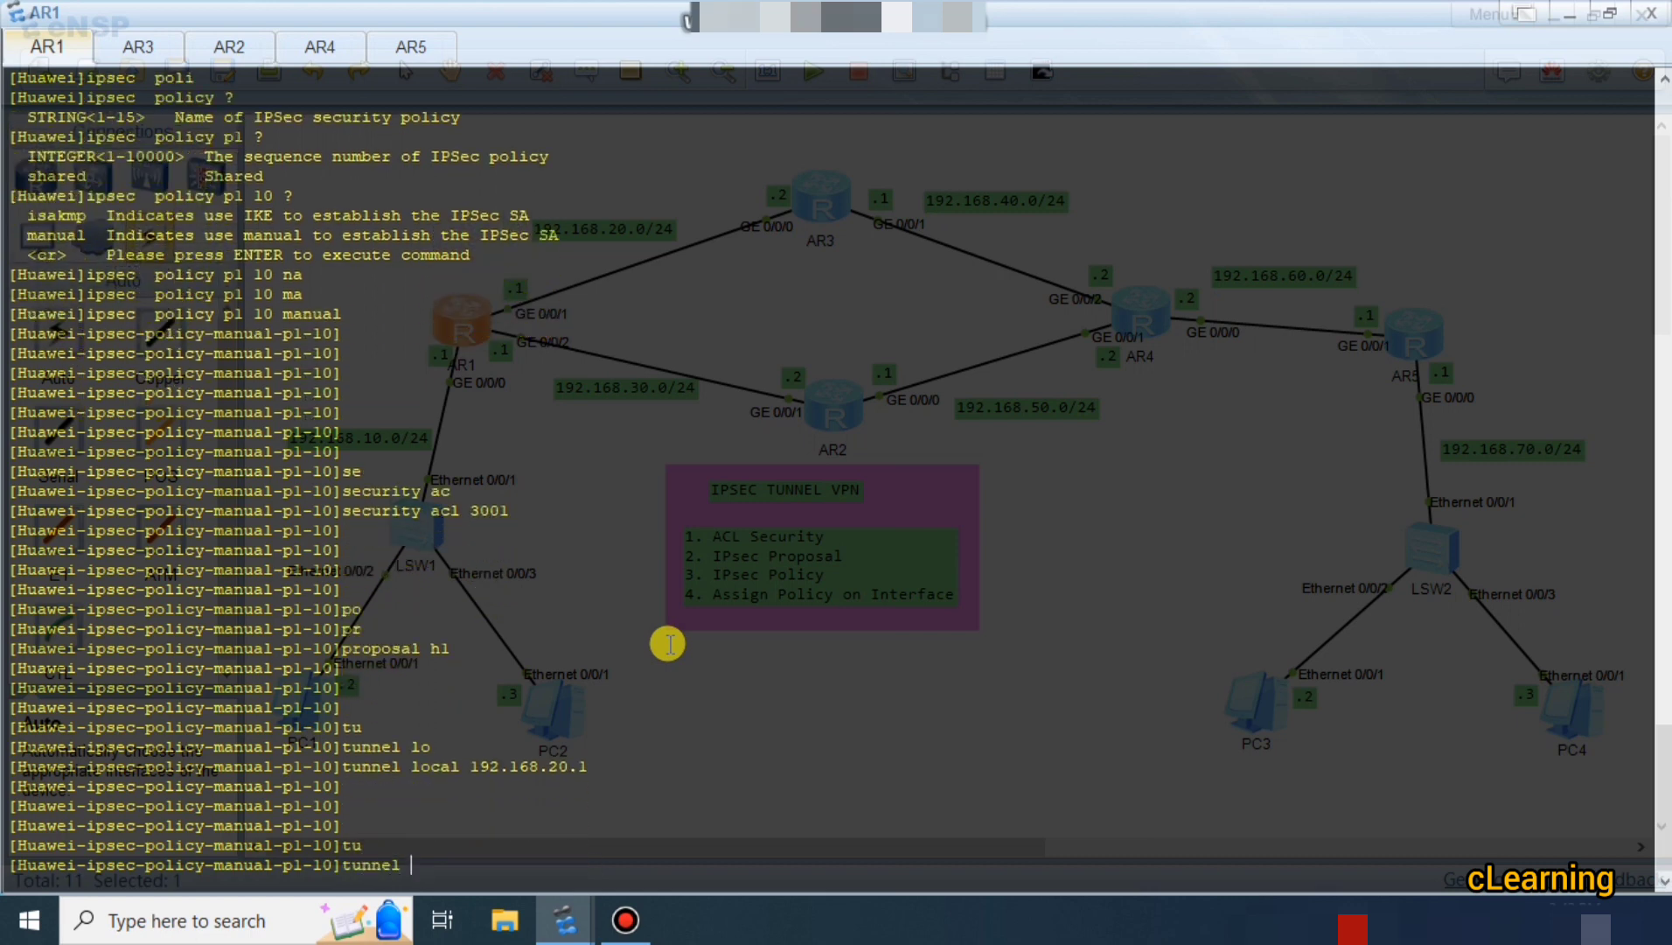
pyautogui.write('re')
pyautogui.press('Tab')
pyautogui.write('1')
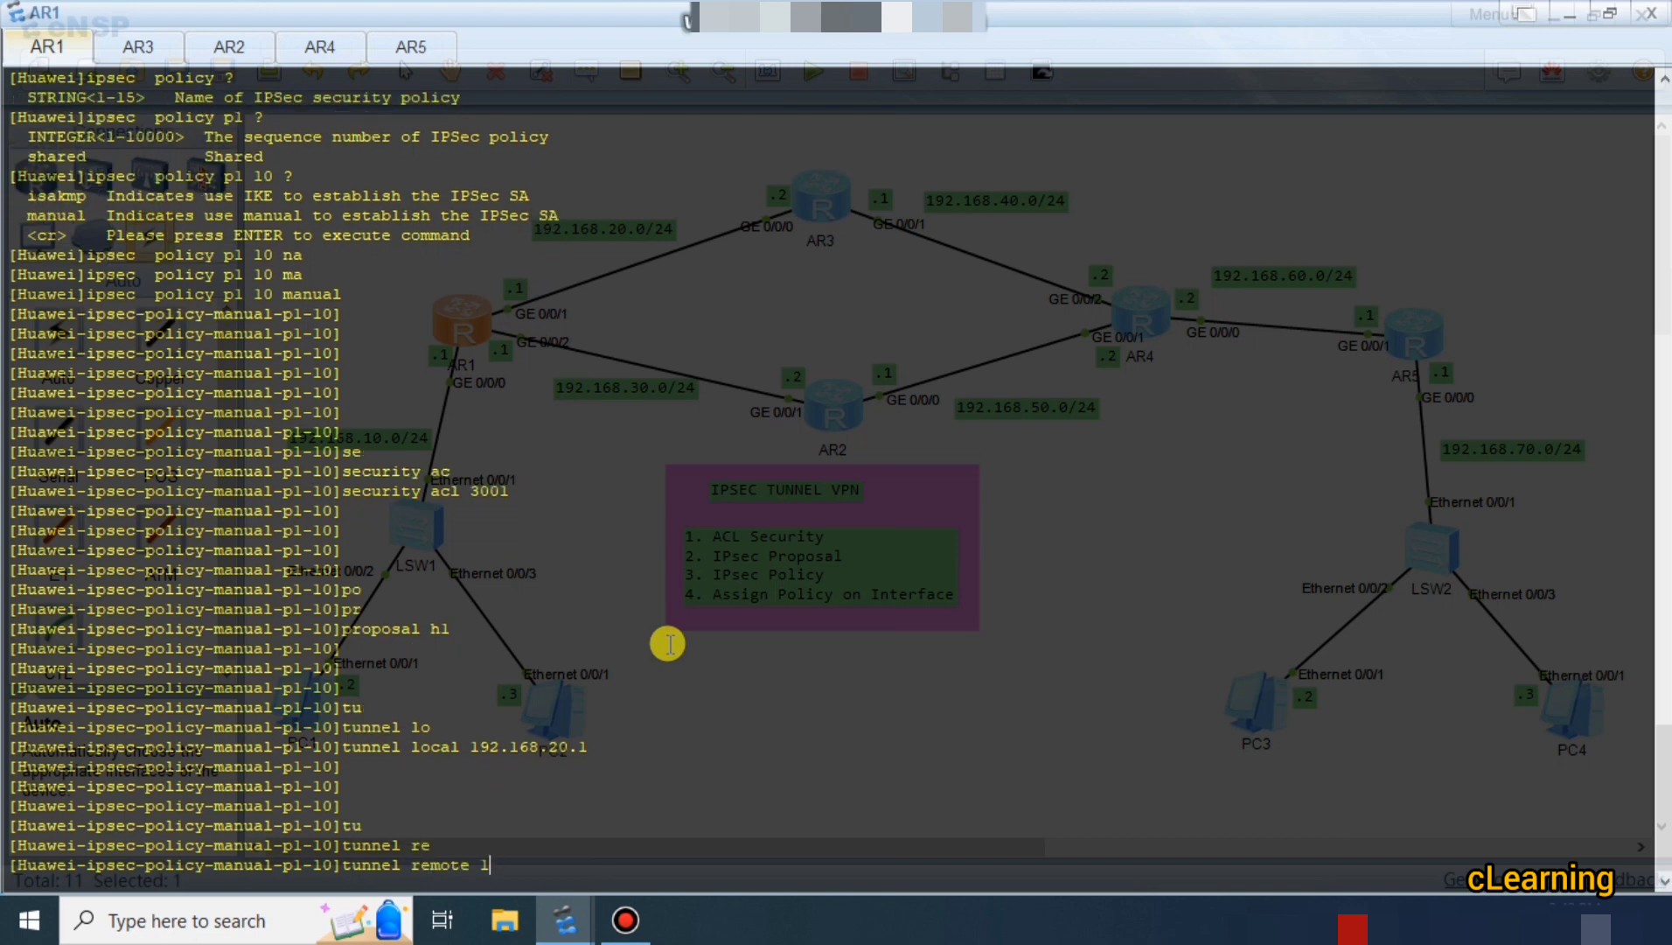
pyautogui.write('92.168.')
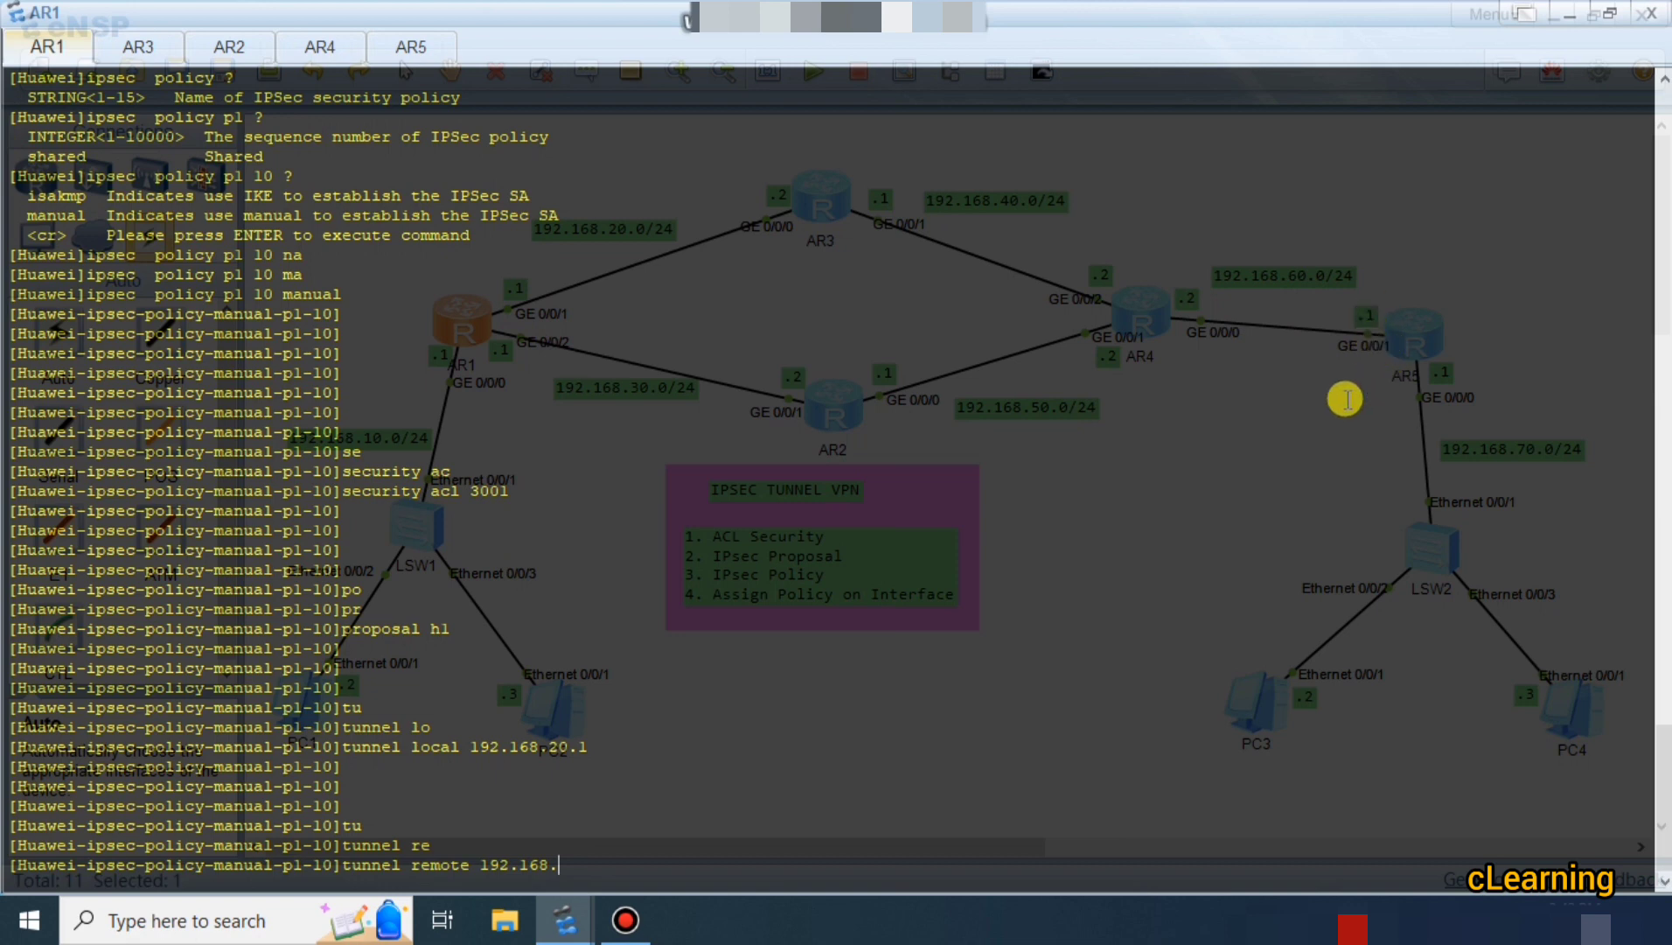
pyautogui.write('60.1')
pyautogui.press('Return')
pyautogui.press('Return')
pyautogui.press('Return')
pyautogui.press('Return')
pyautogui.press('Return')
pyautogui.press('Return')
pyautogui.press('Return')
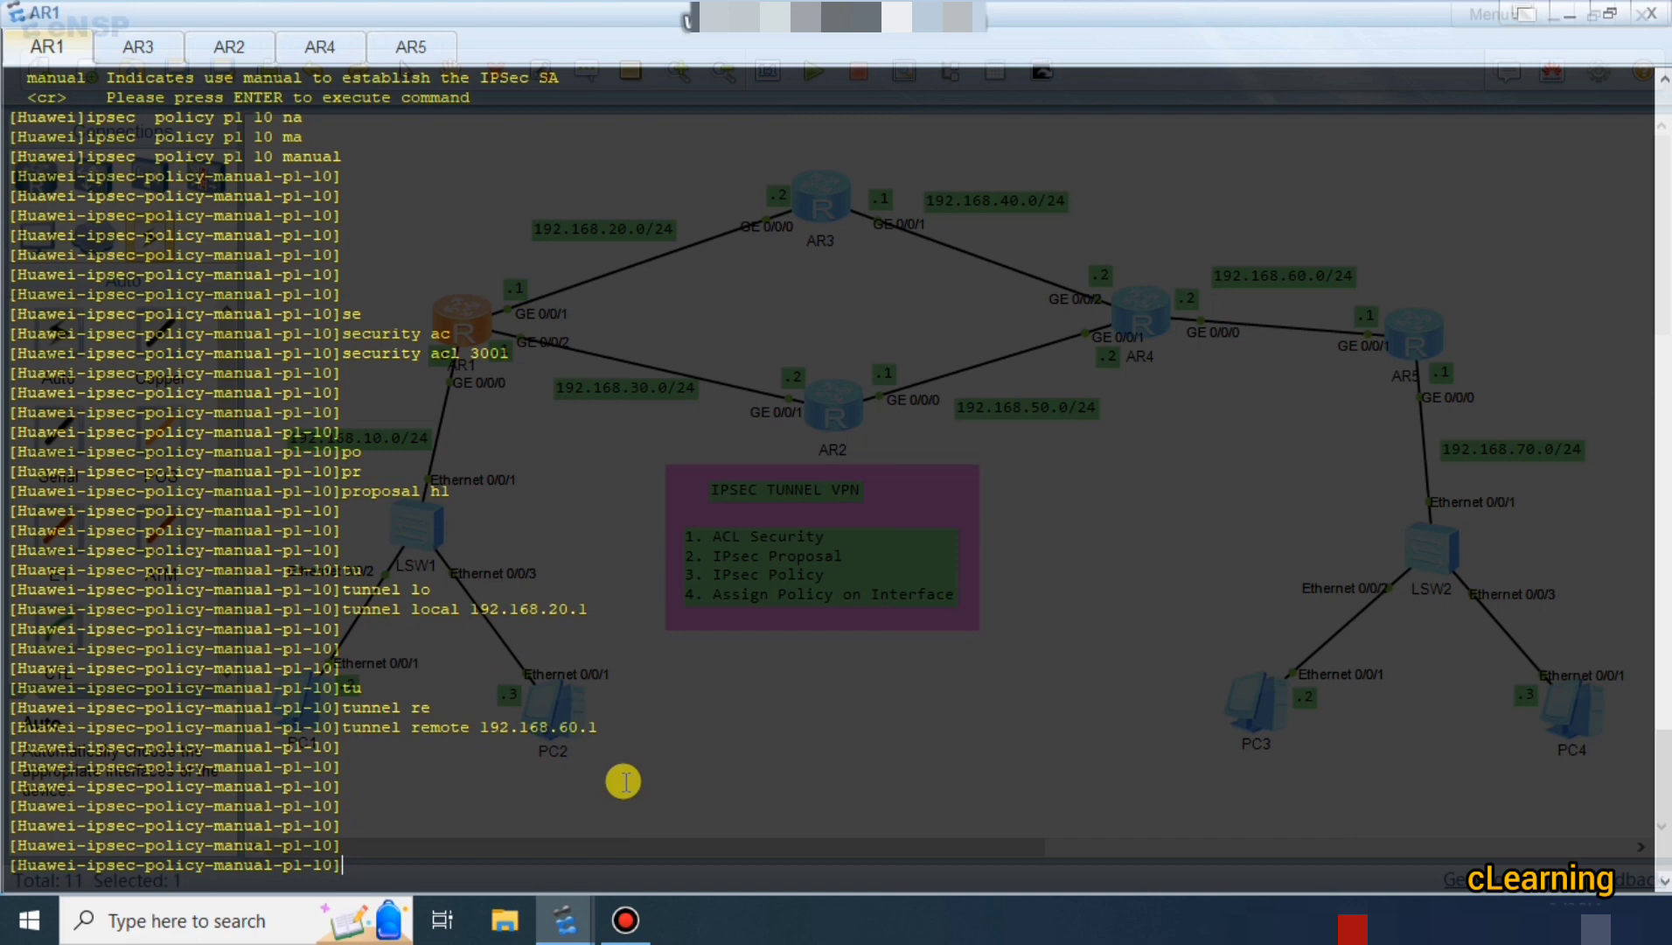
# List the inbound and outbound options for 'sa spi'.
pyautogui.write('sa')
pyautogui.press('Tab')
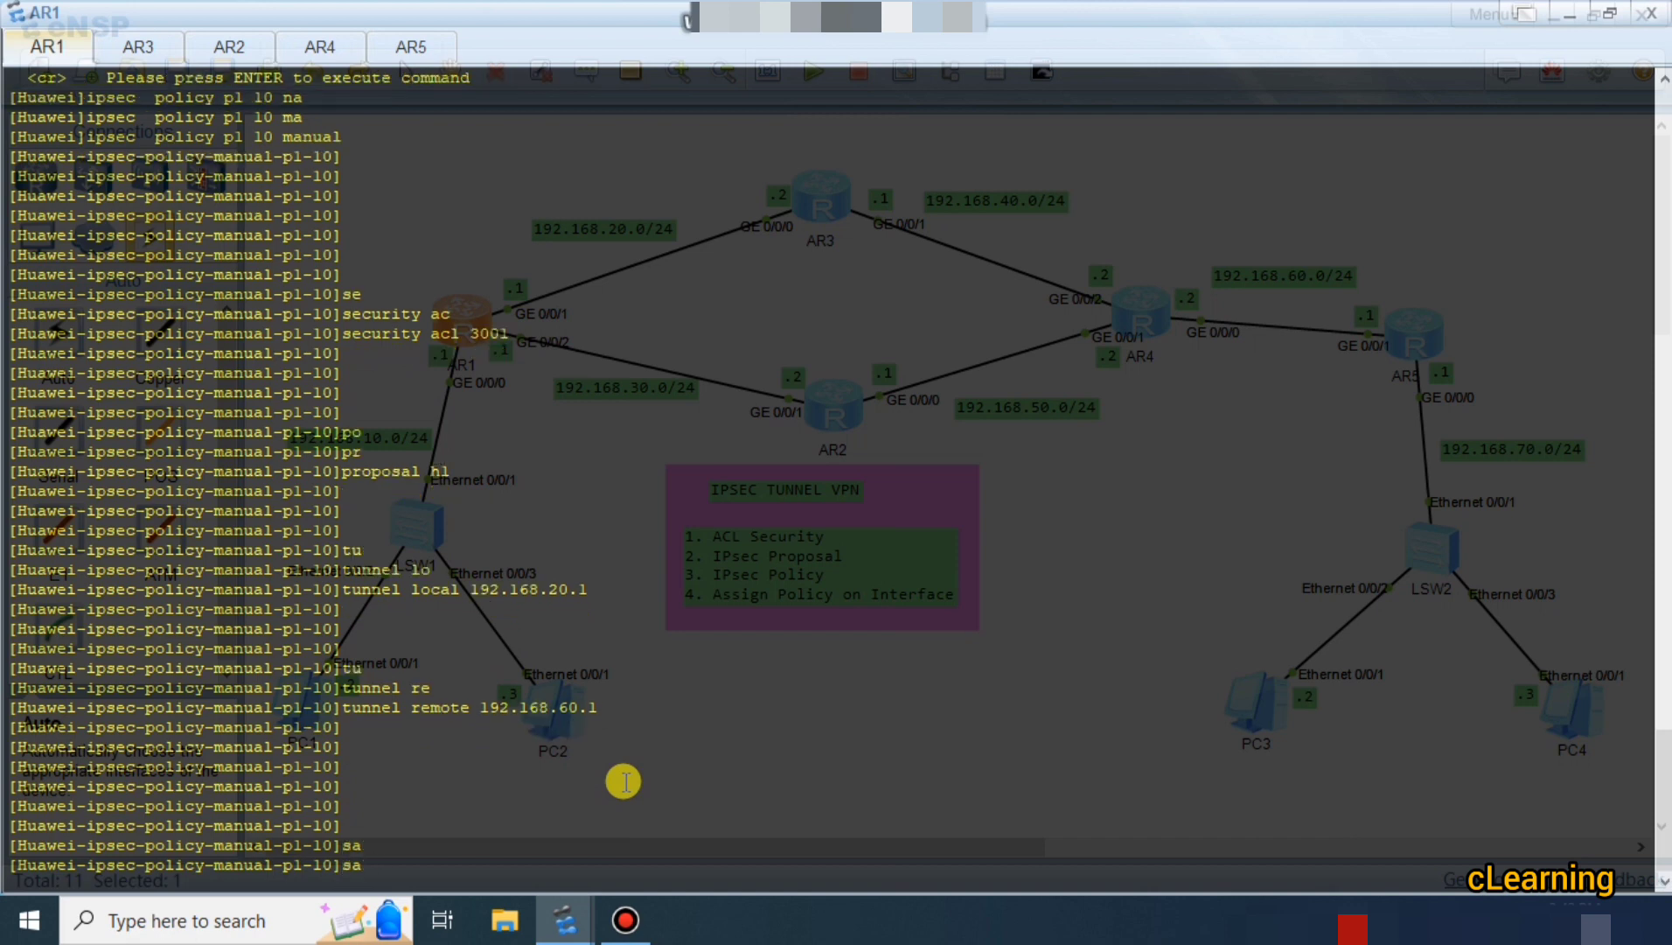
pyautogui.write('sp')
pyautogui.press('Tab')
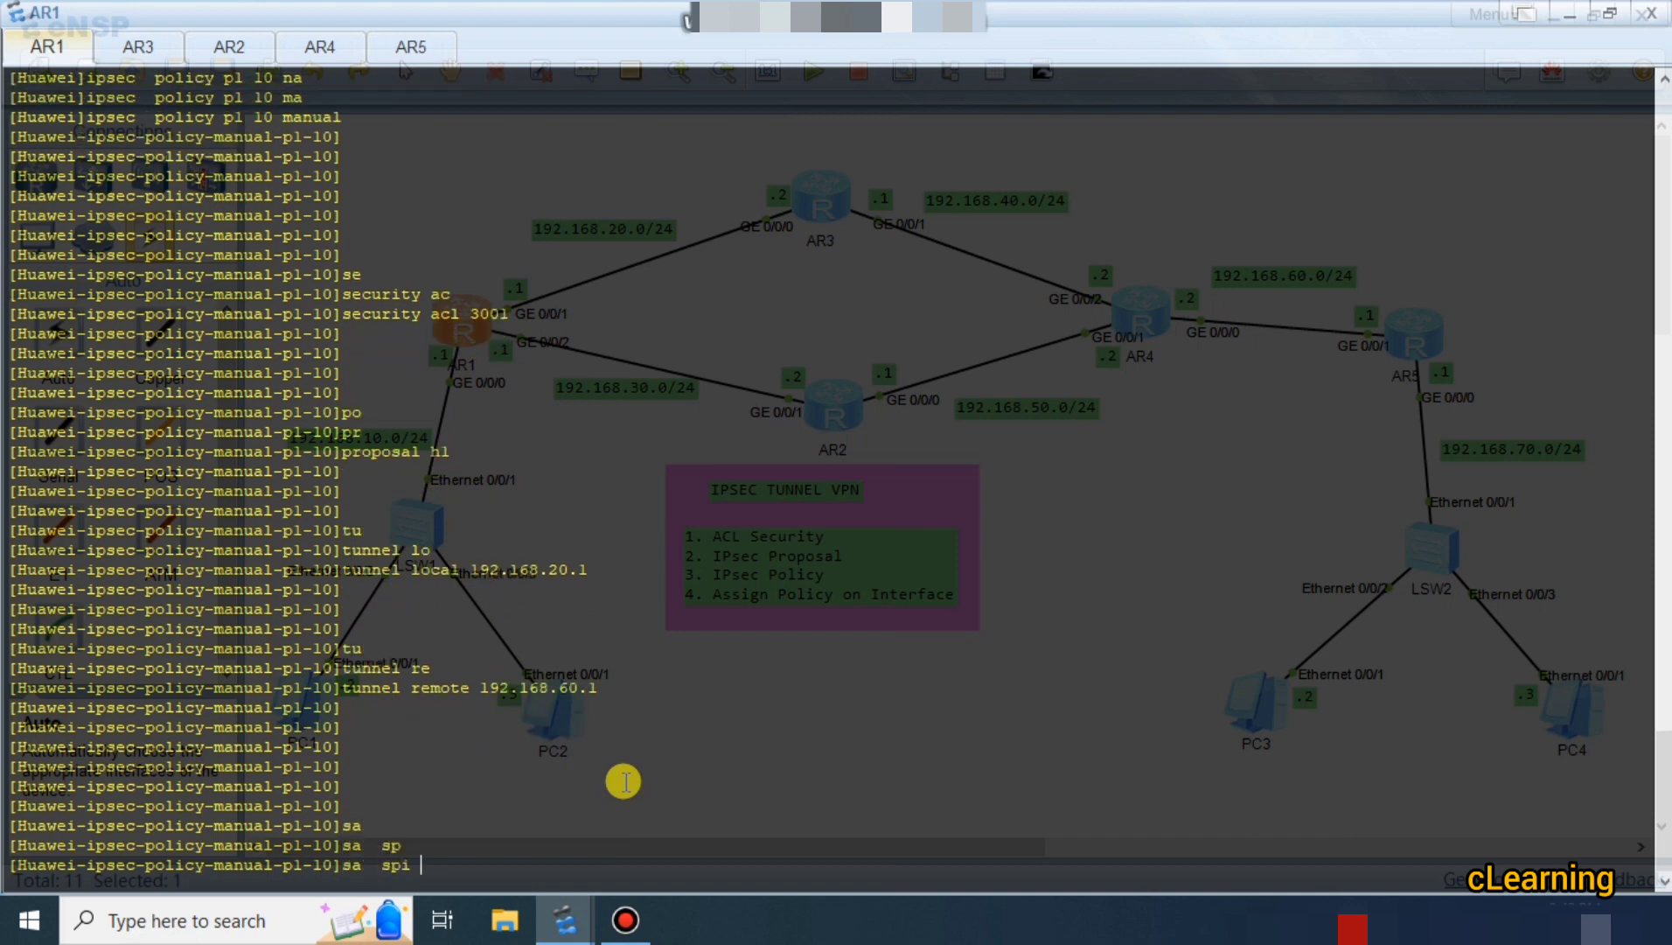
pyautogui.write('?')
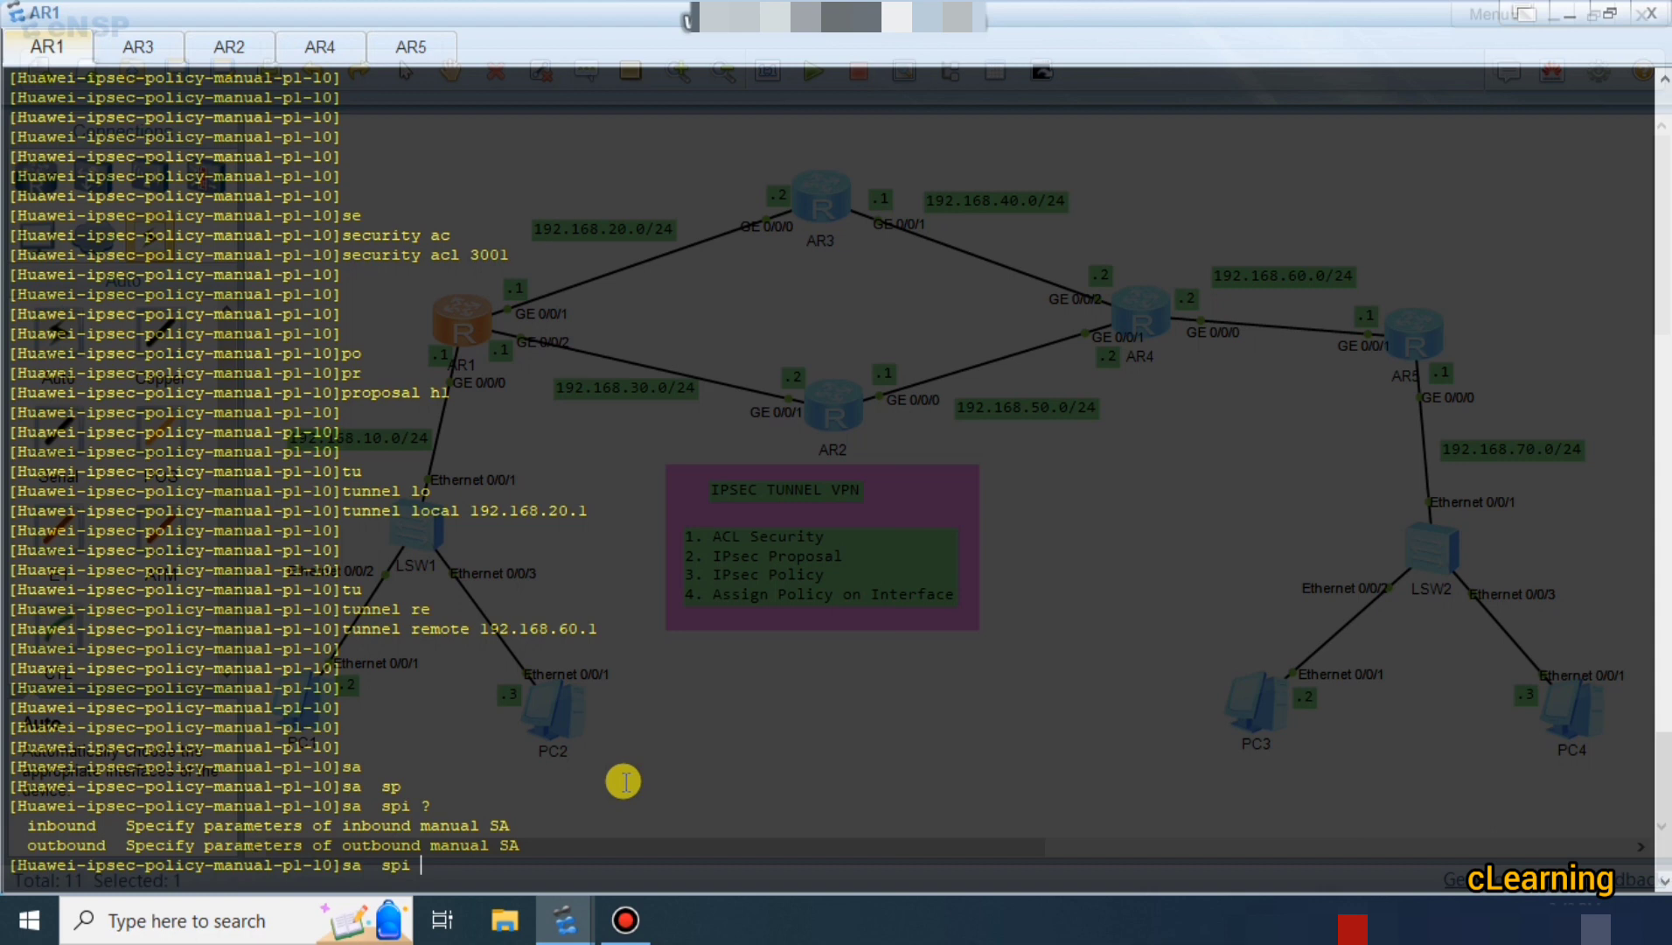
# Build 'sa spi inbound esp' on AR1, listing the available options with '?'.
pyautogui.write('in')
pyautogui.press('Tab')
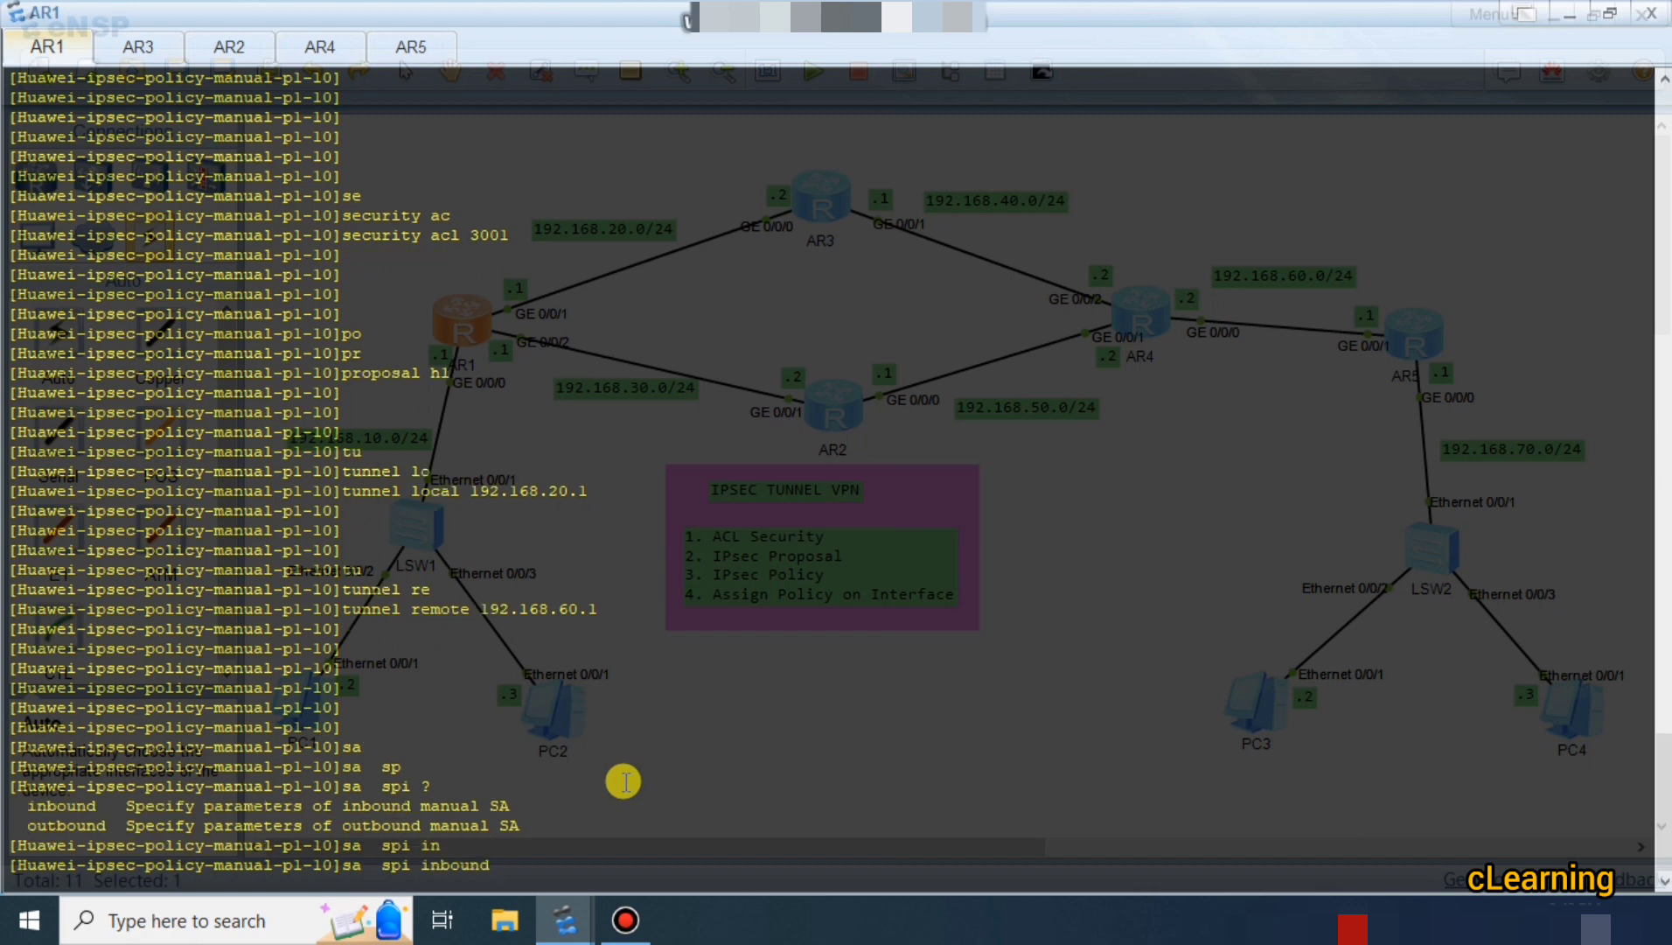
pyautogui.write('?')
pyautogui.write('es')
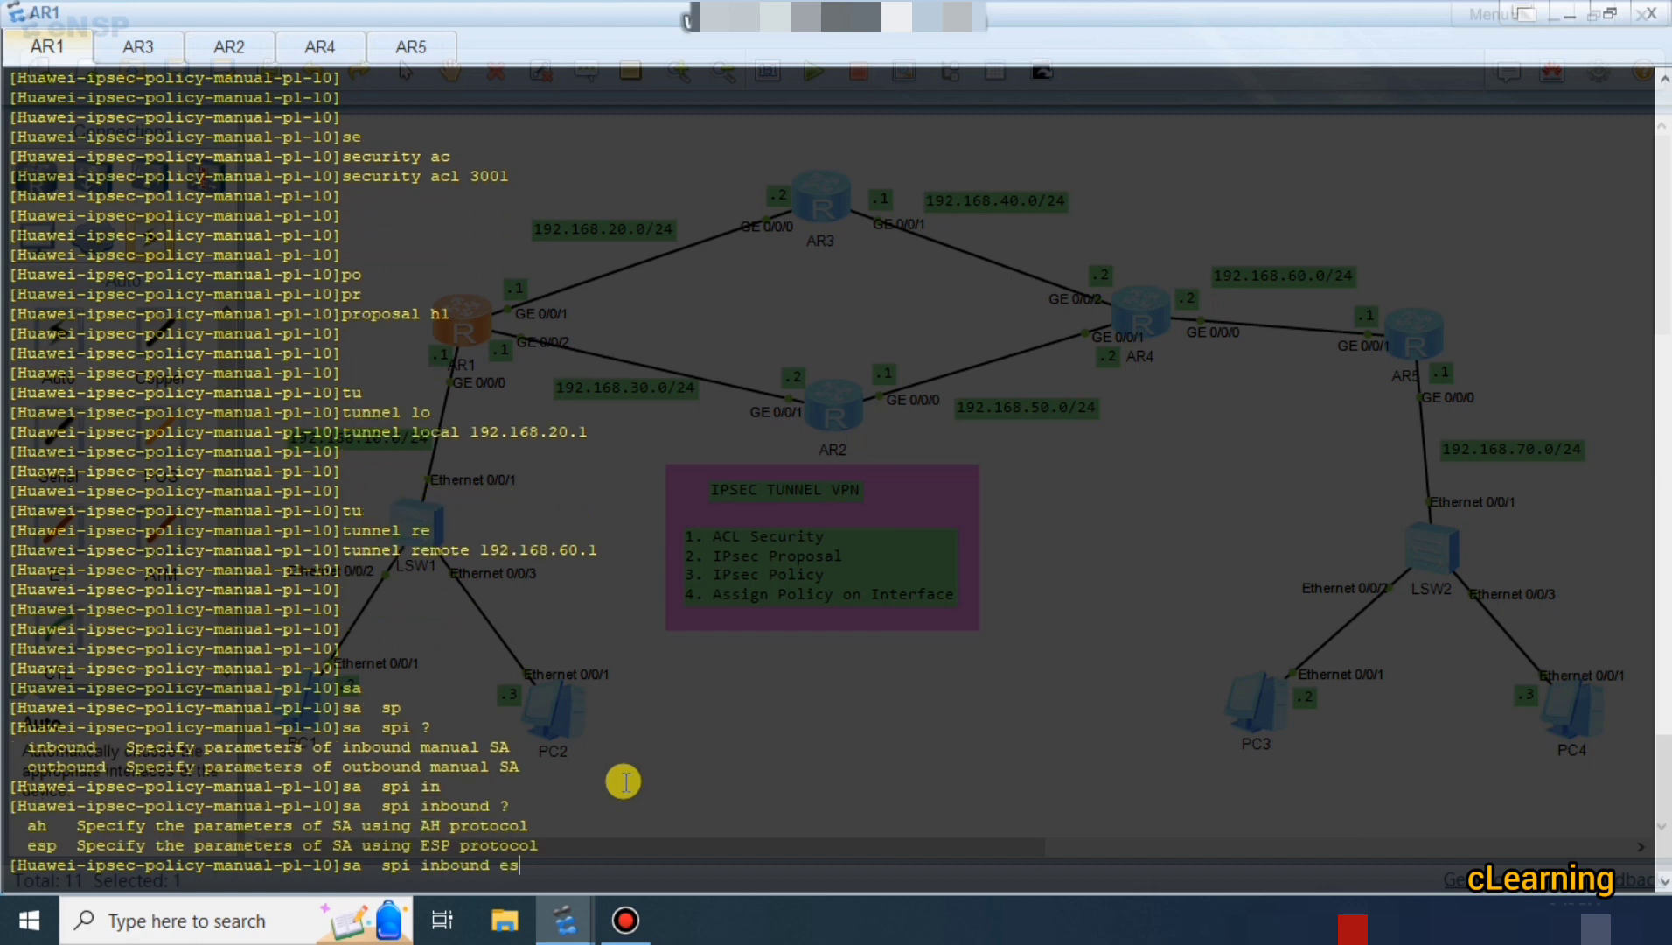
pyautogui.press('Tab')
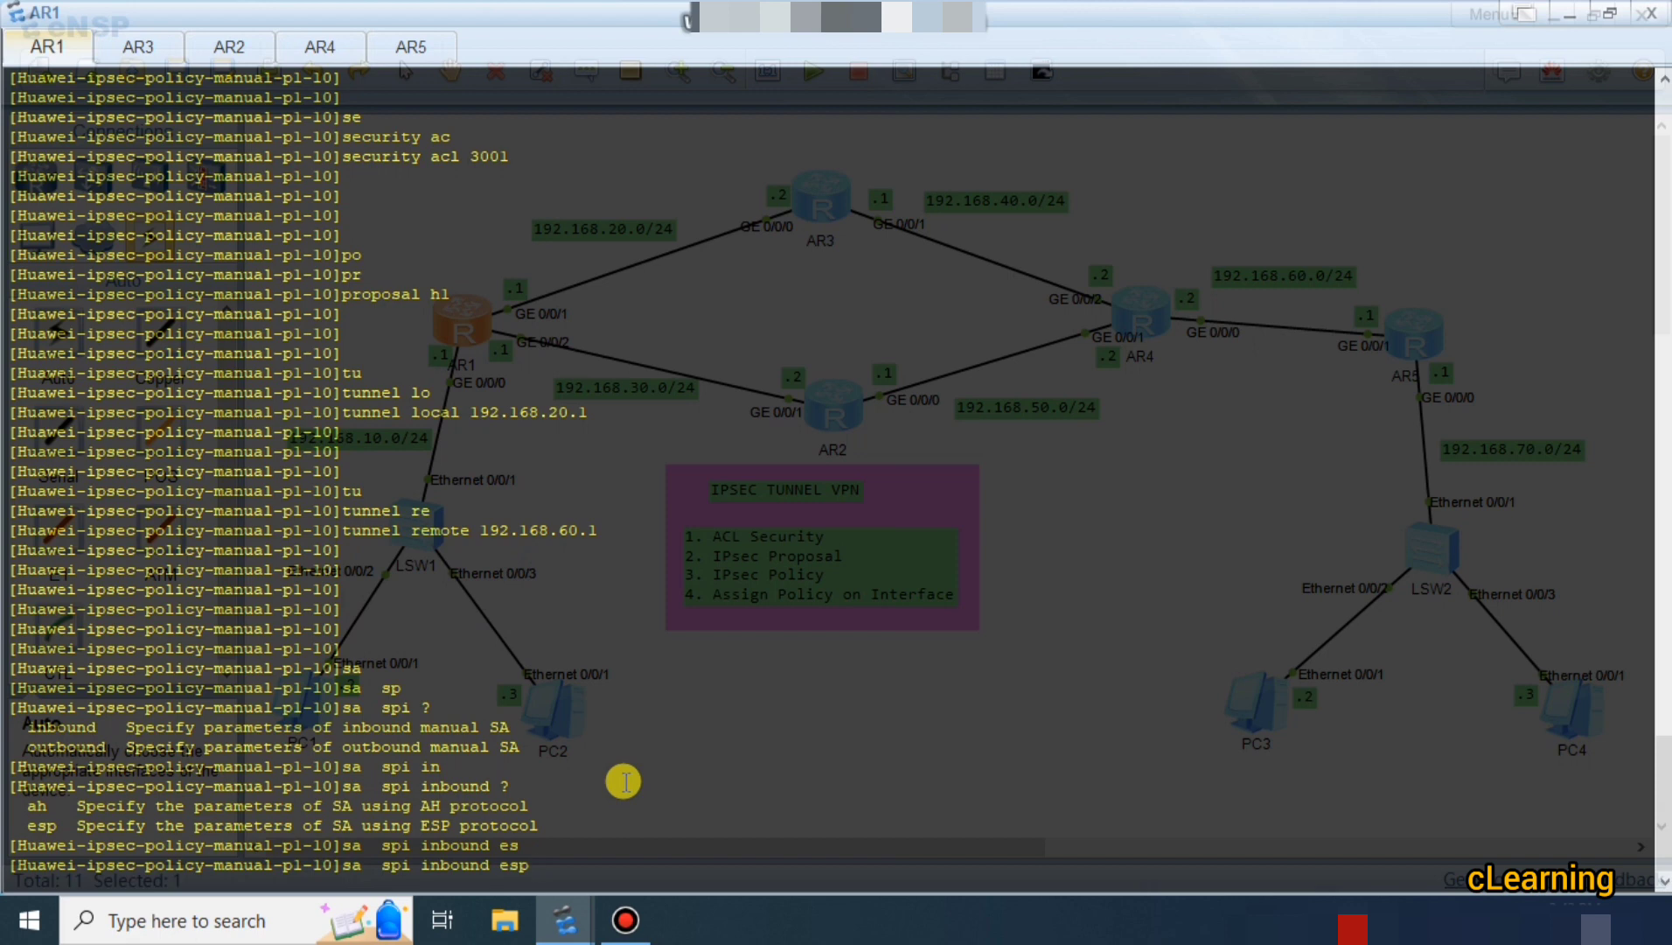
pyautogui.write('?')
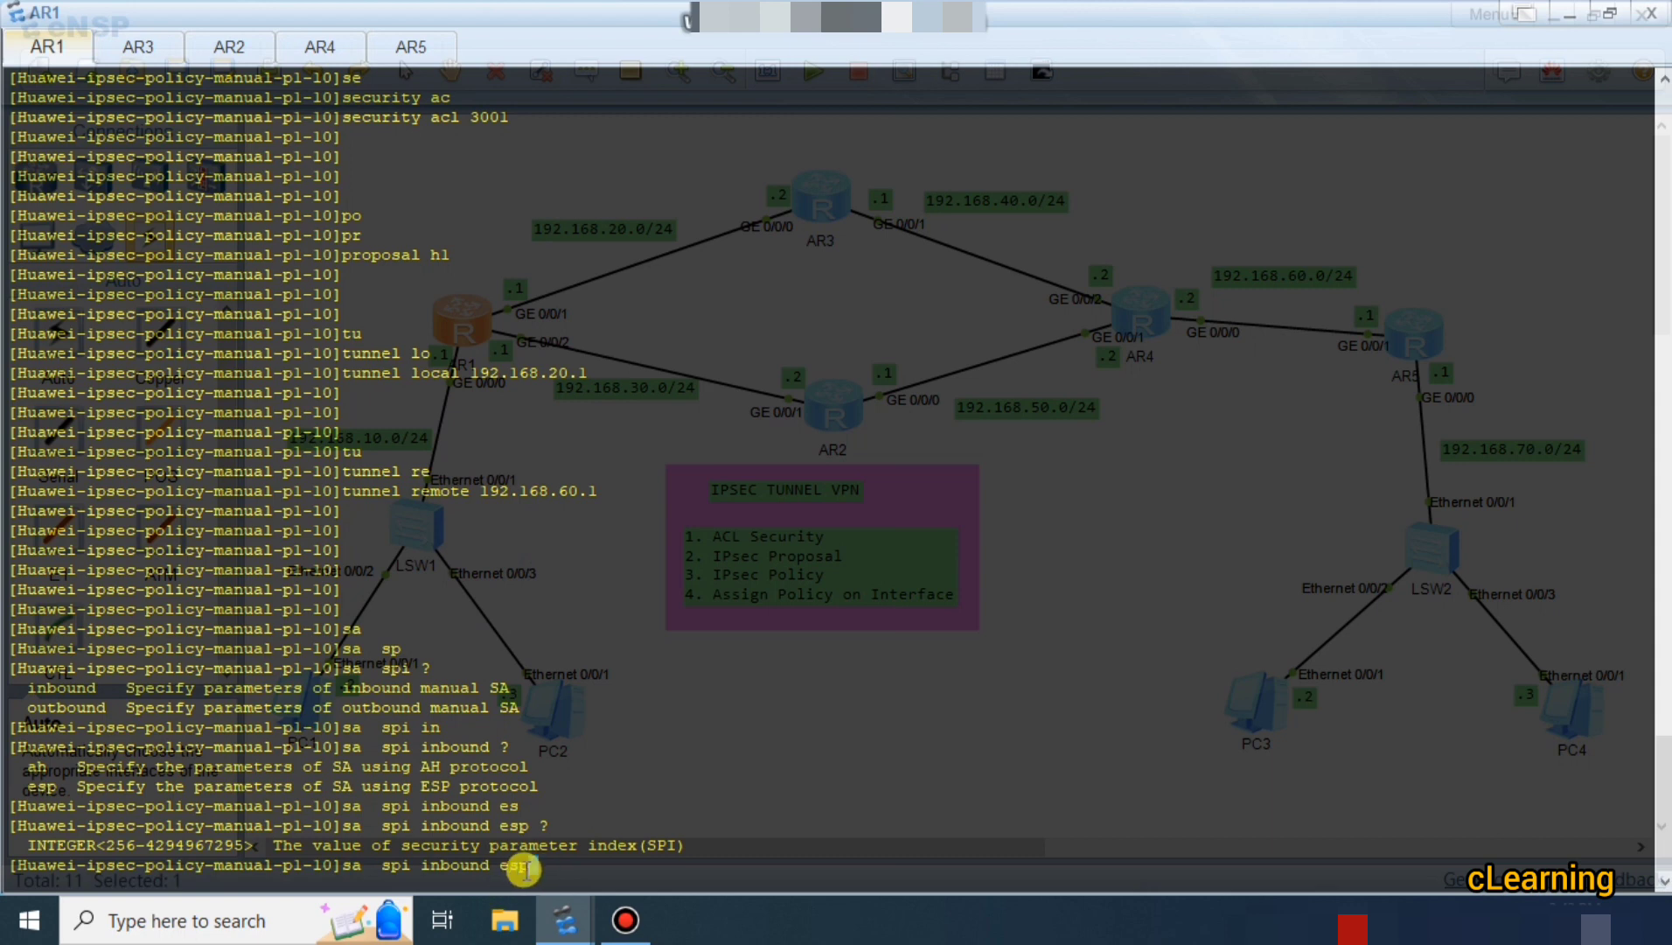
pyautogui.moveTo(538, 865); pyautogui.dragTo(344, 873)
pyautogui.click(444, 872)
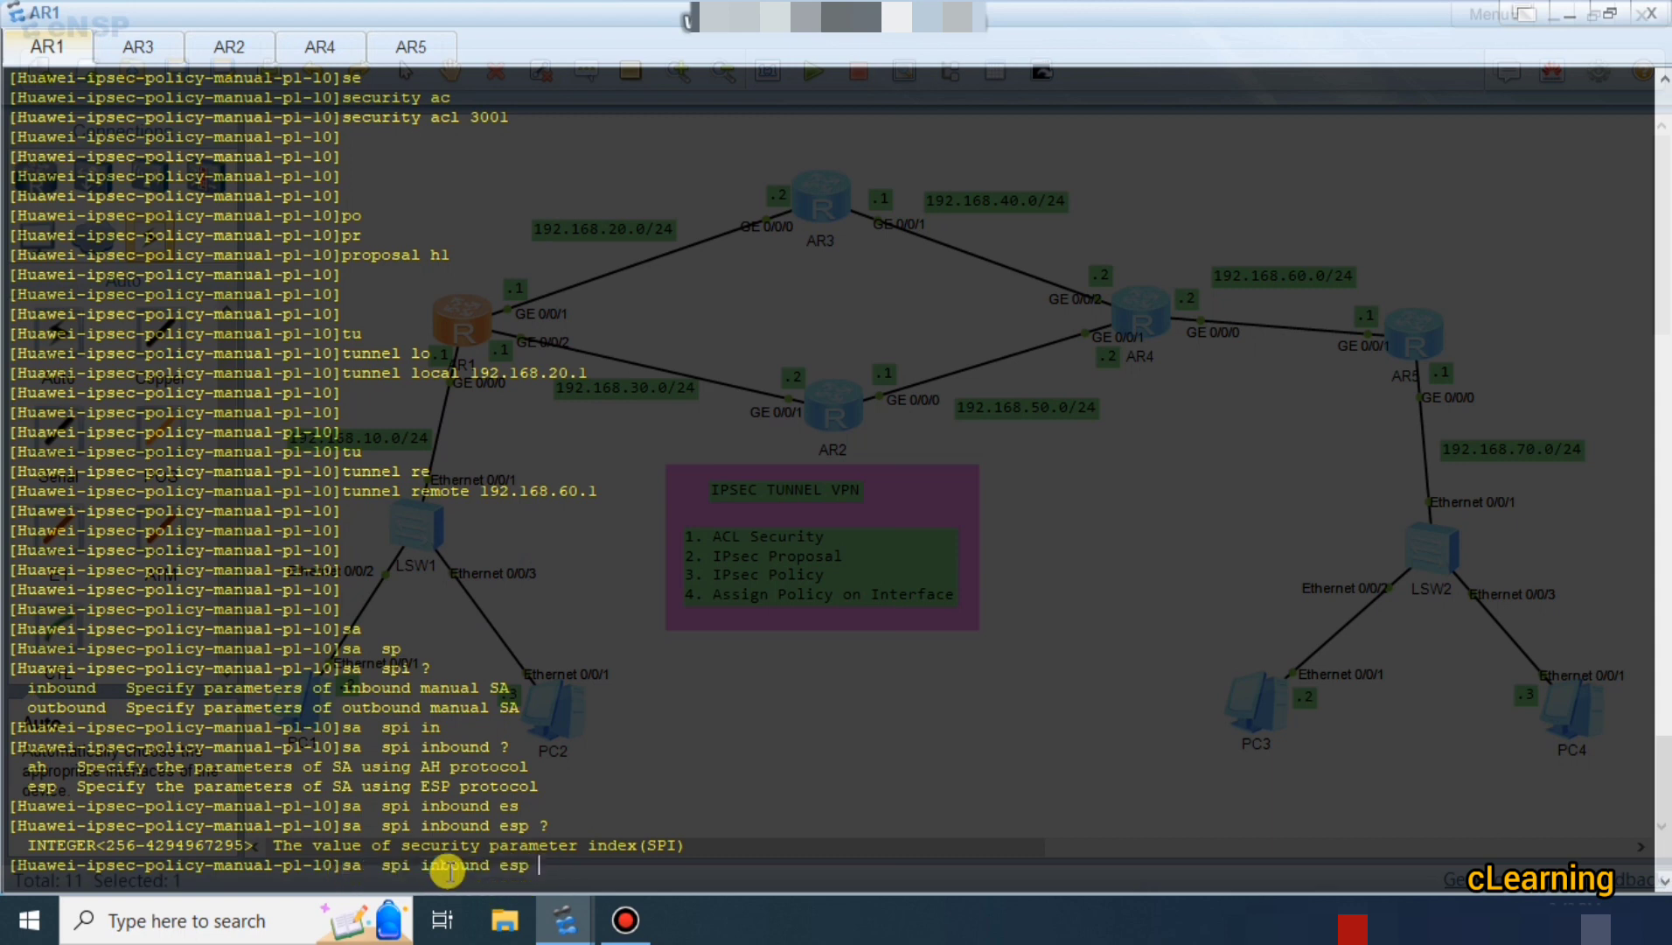
# Enter 12345 as the inbound ESP SPI.
pyautogui.moveTo(490, 867); pyautogui.dragTo(430, 868)
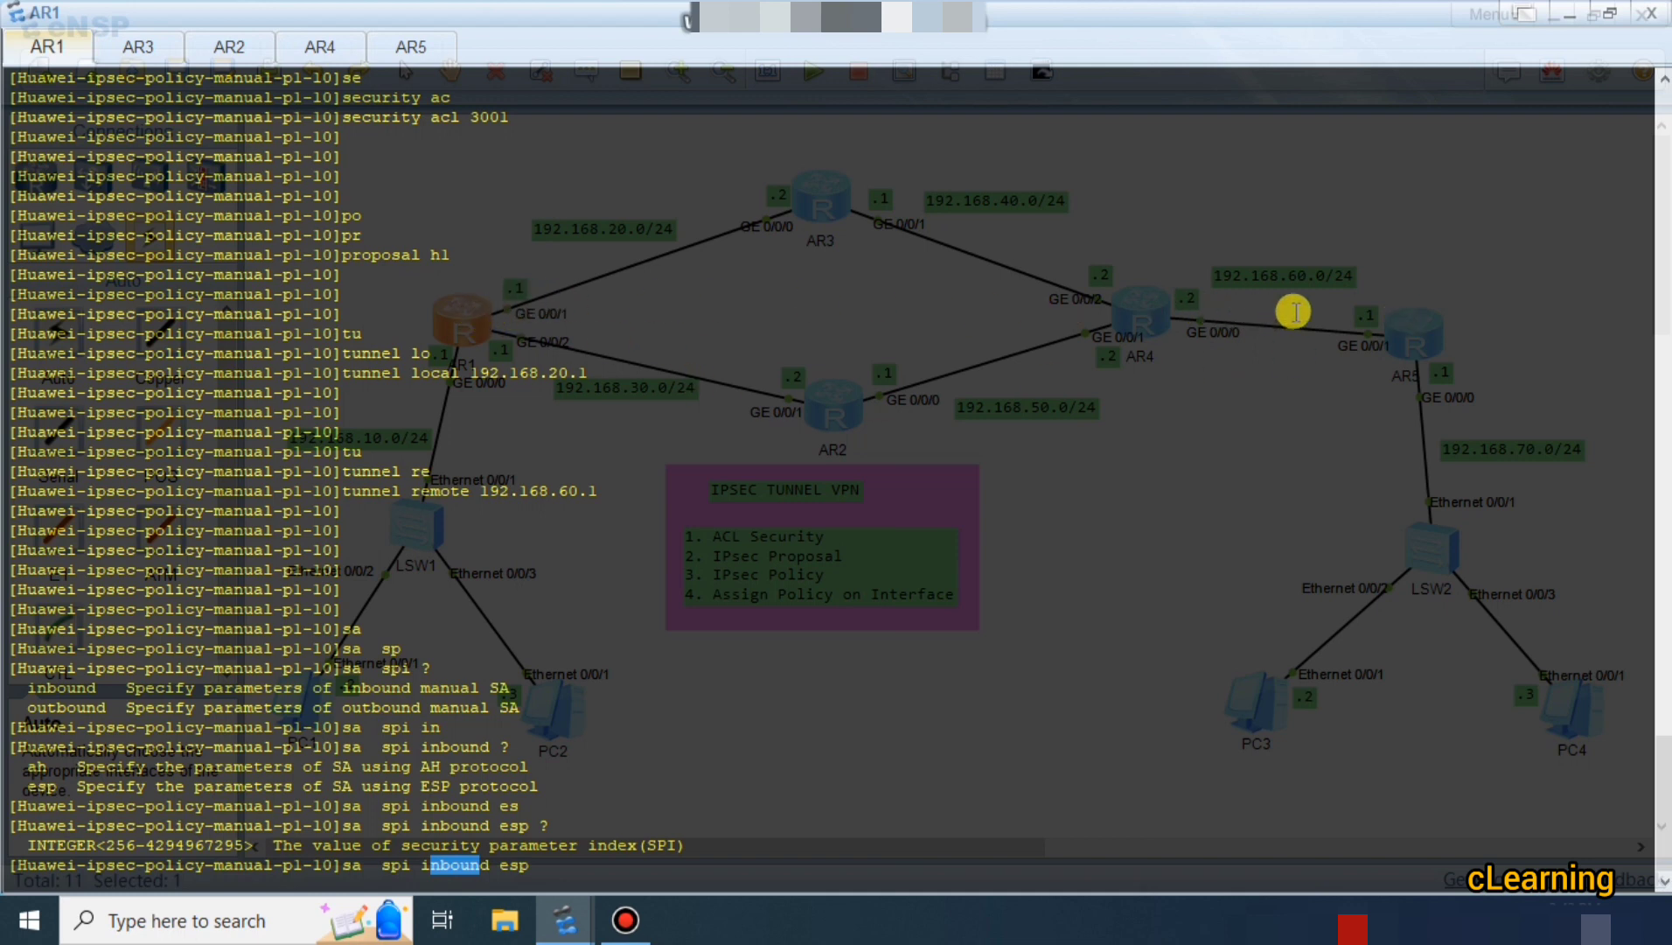
pyautogui.moveTo(1380, 327); pyautogui.dragTo(1424, 335)
pyautogui.click(1424, 335)
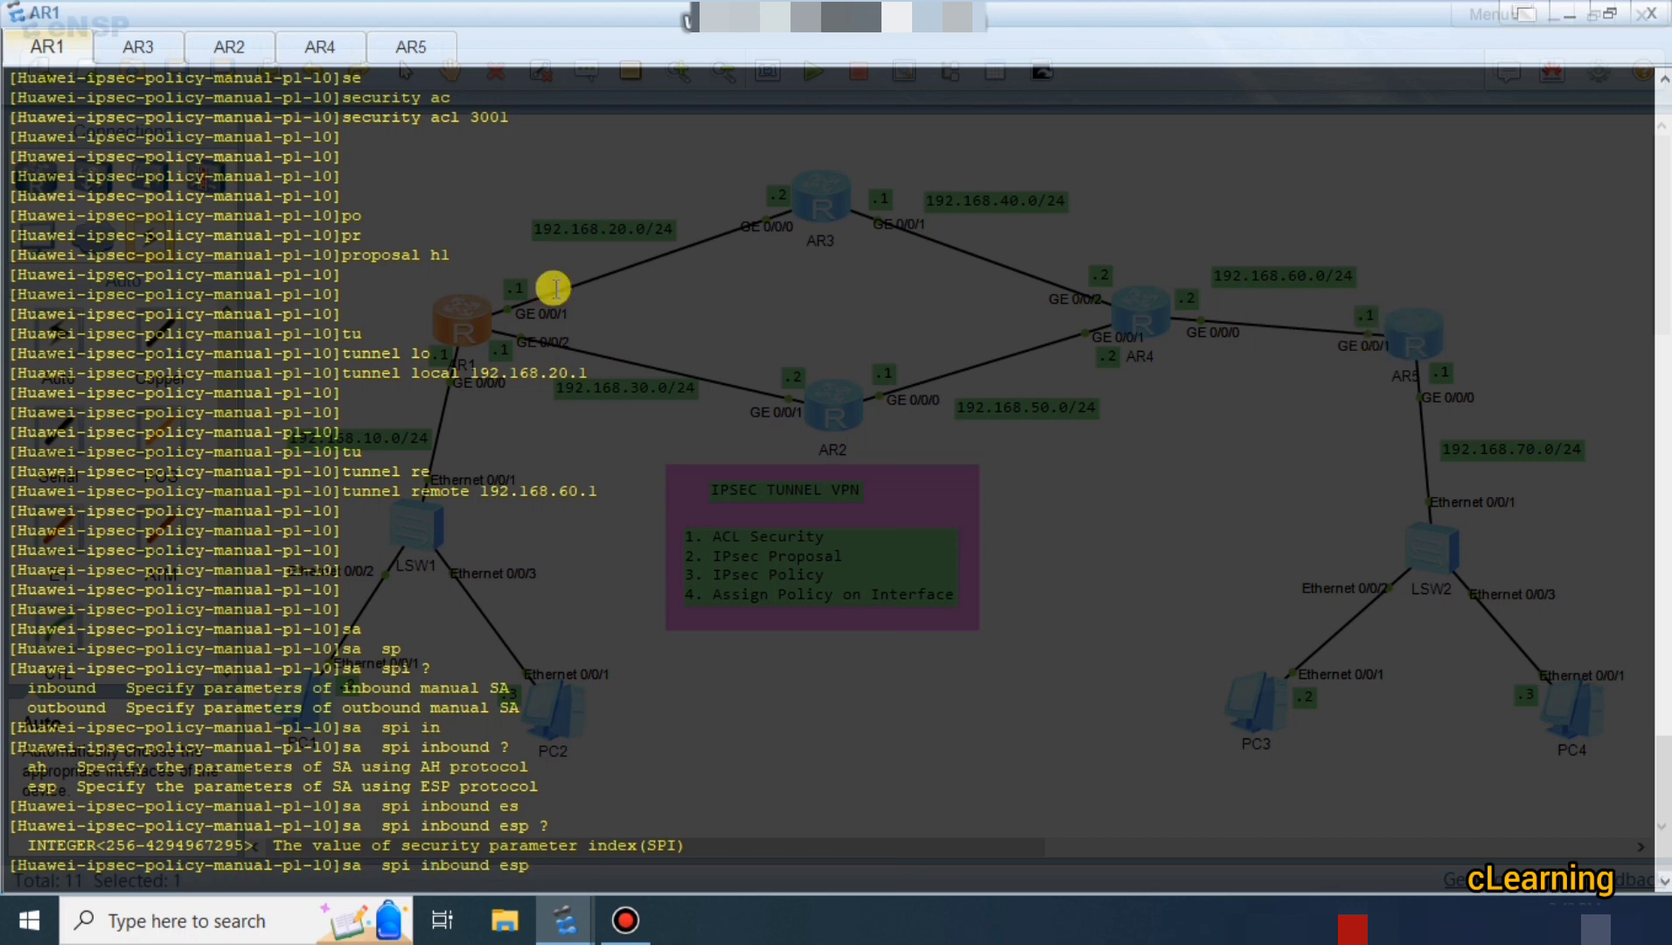
pyautogui.click(484, 320)
pyautogui.doubleClick(500, 312)
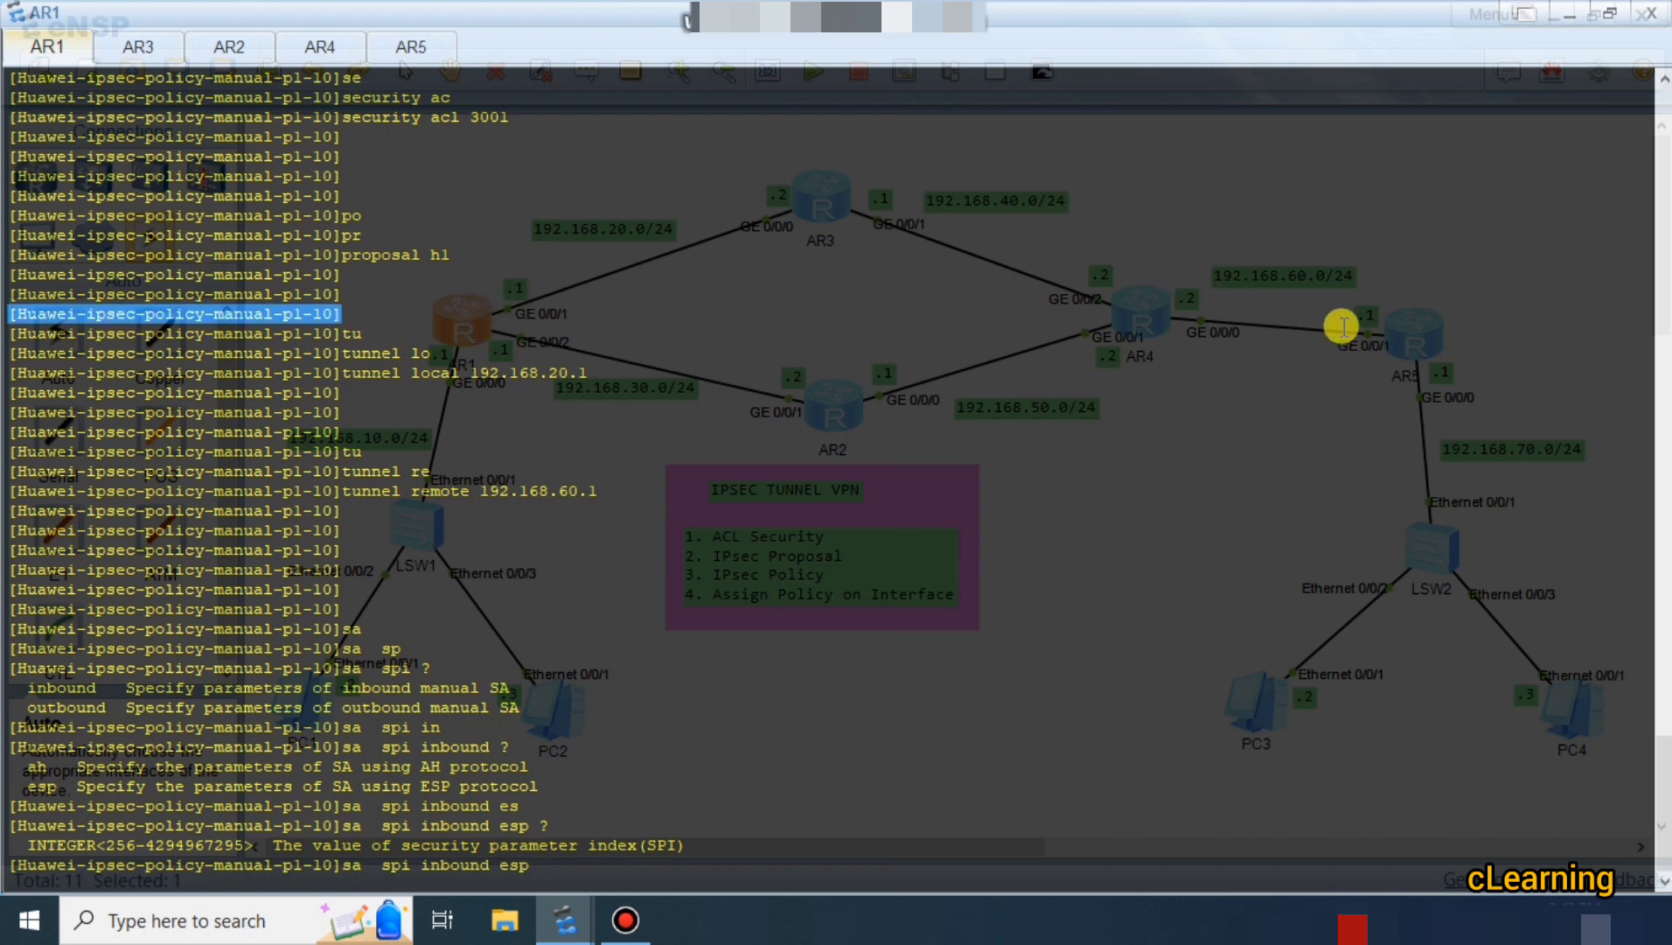
pyautogui.click(1398, 329)
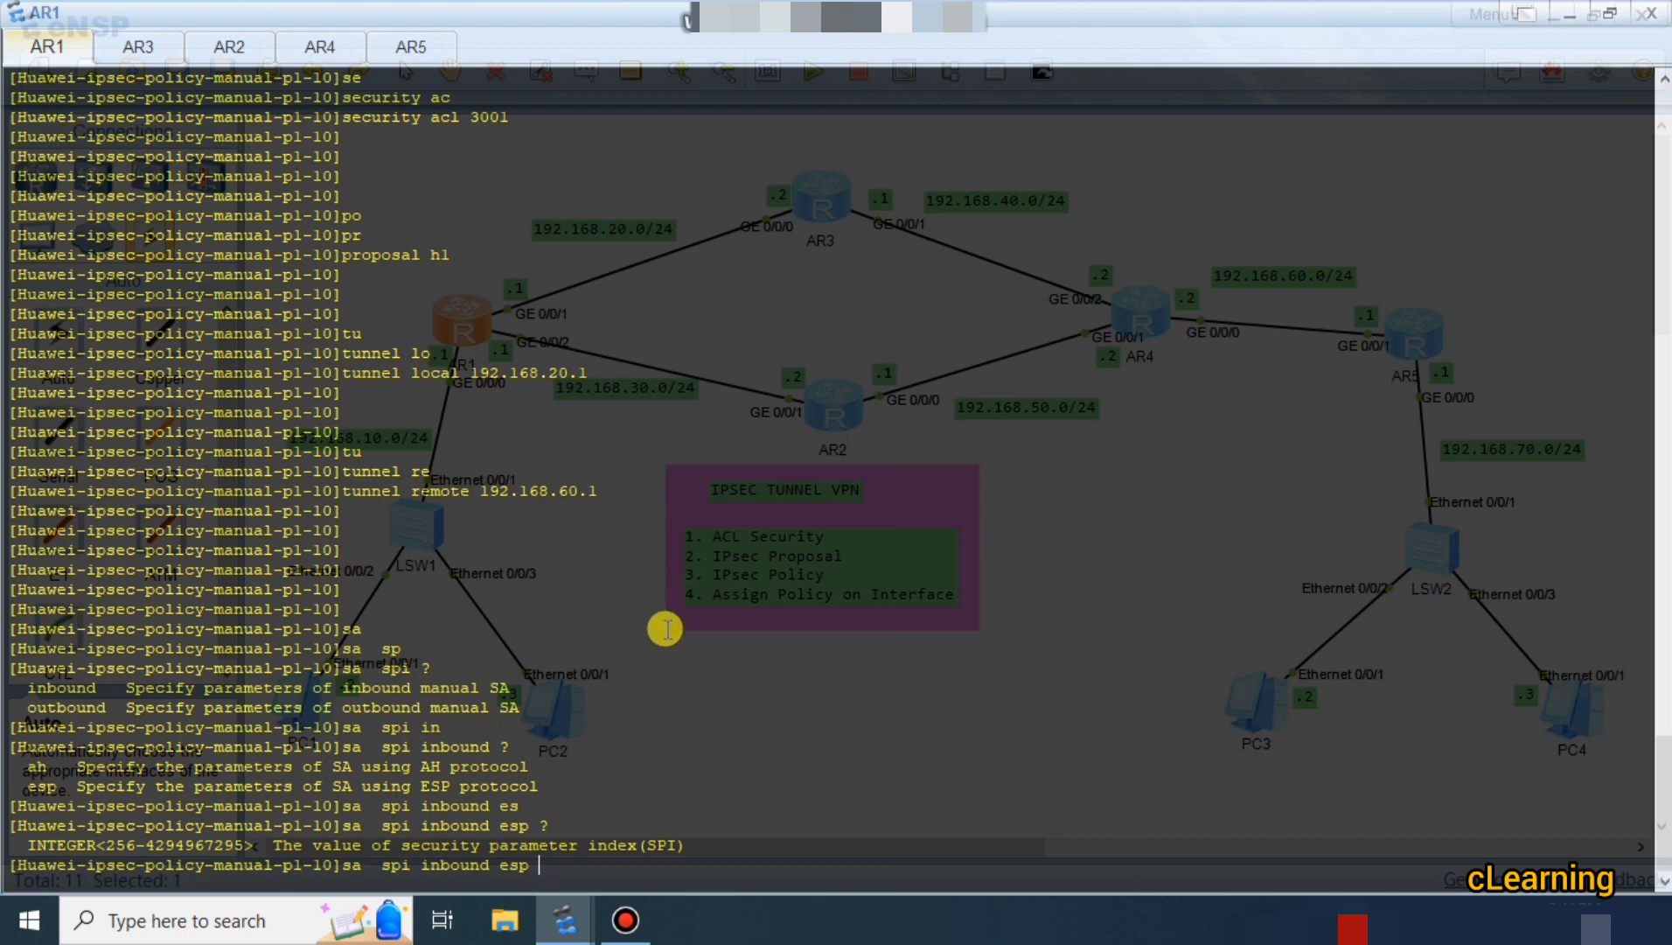
pyautogui.write('12345')
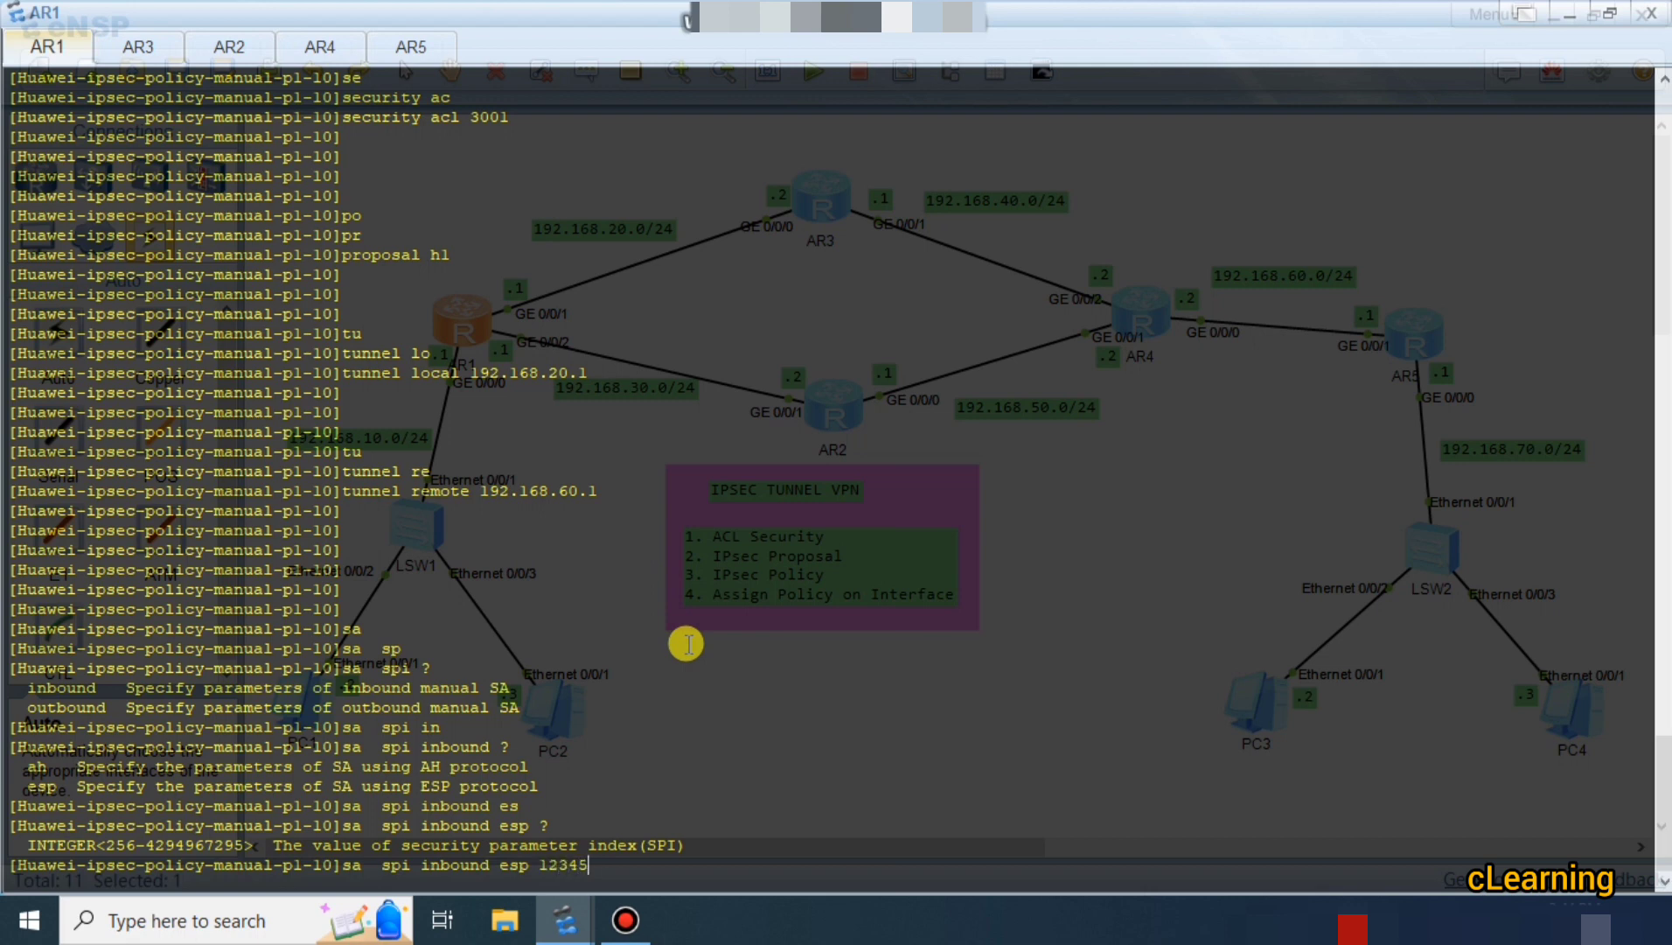
pyautogui.press('Return')
pyautogui.press('Return')
pyautogui.press('Return')
pyautogui.press('Return')
pyautogui.press('Return')
pyautogui.press('Return')
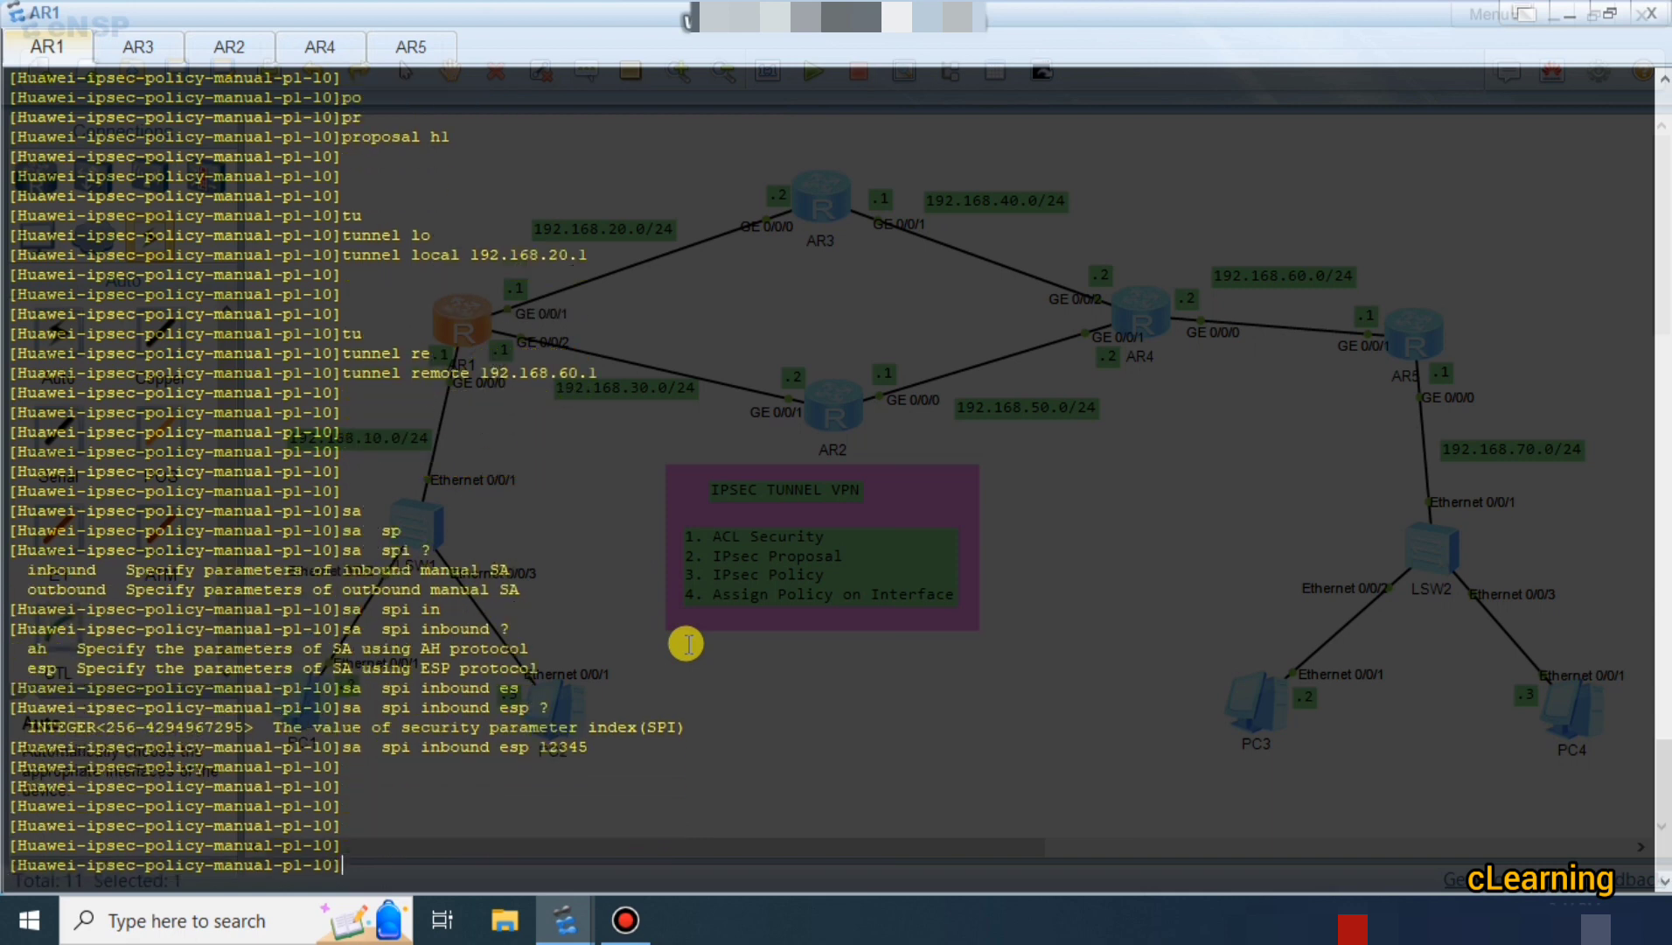
# Set AR1's outbound ESP SPI to 56789 with 'sa spi outbound esp 56789'.
pyautogui.write('sa')
pyautogui.press('Tab')
pyautogui.write('spi')
pyautogui.press('Tab')
pyautogui.write('ou')
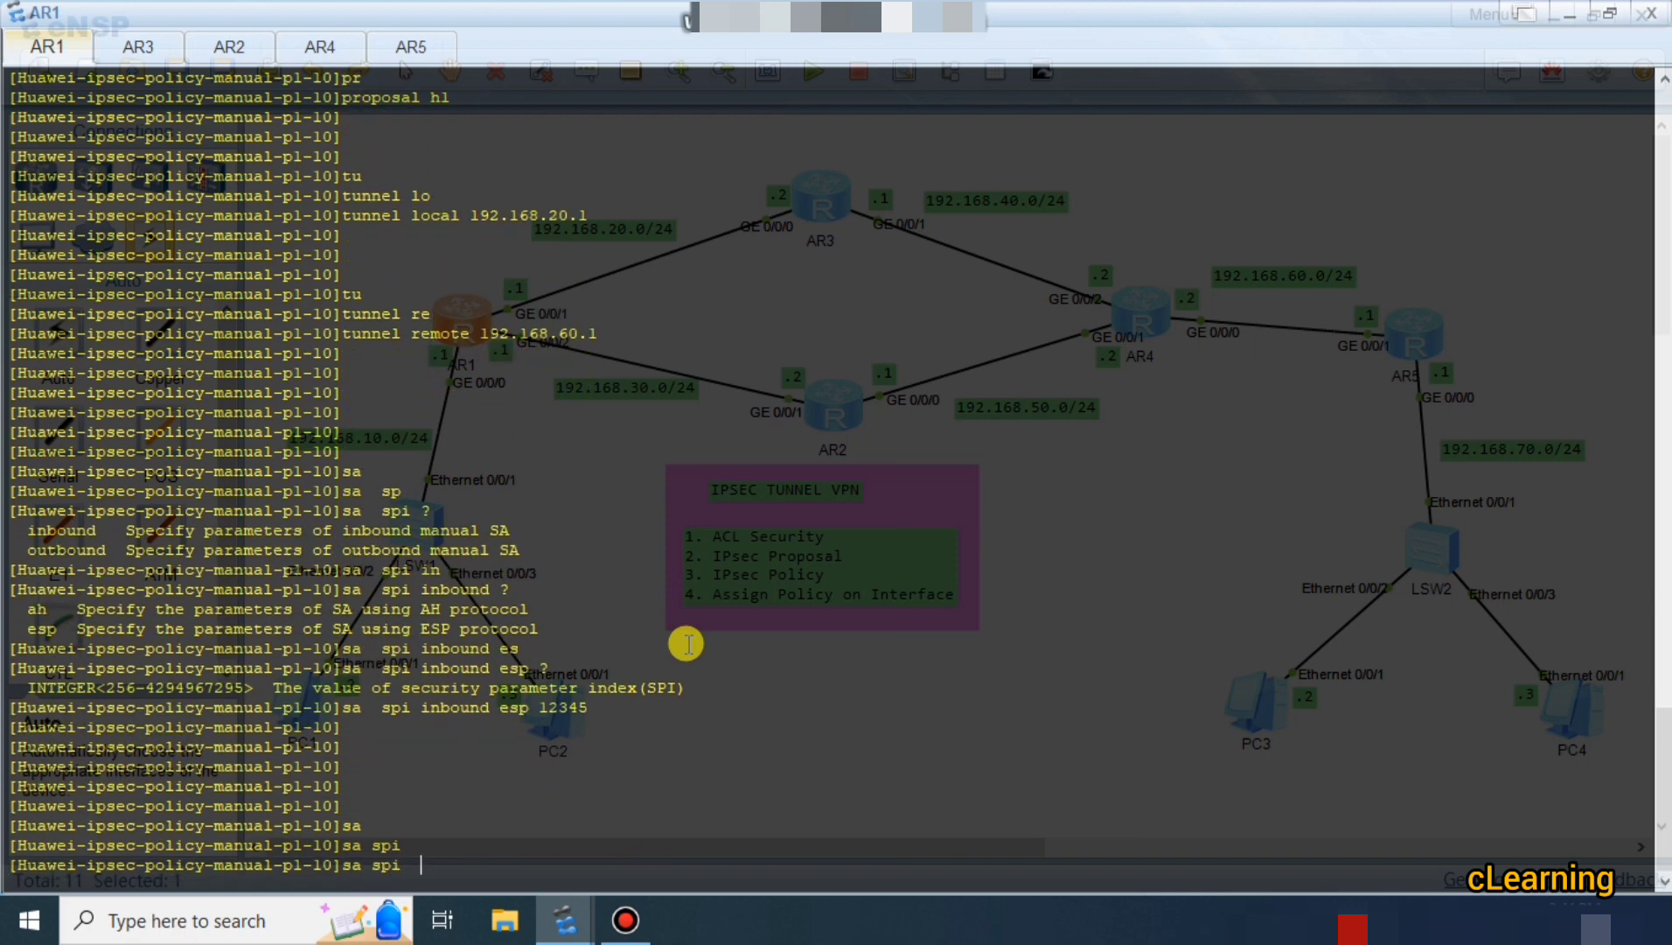
pyautogui.press('Tab')
pyautogui.write('es')
pyautogui.press('Tab')
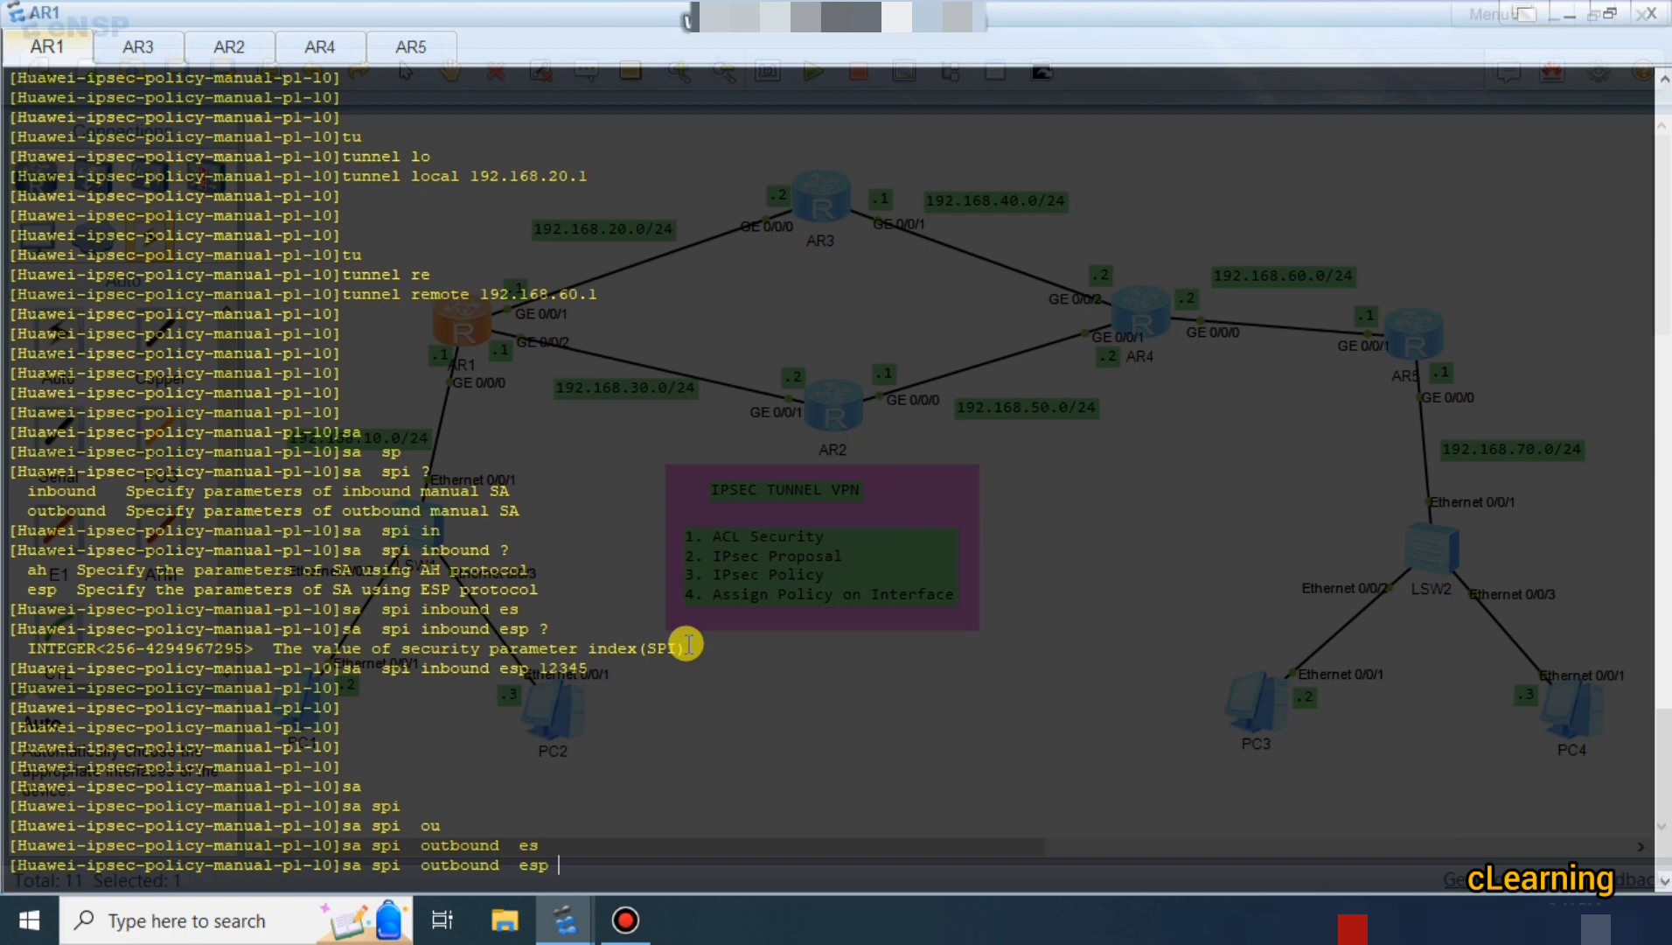
pyautogui.write('56789')
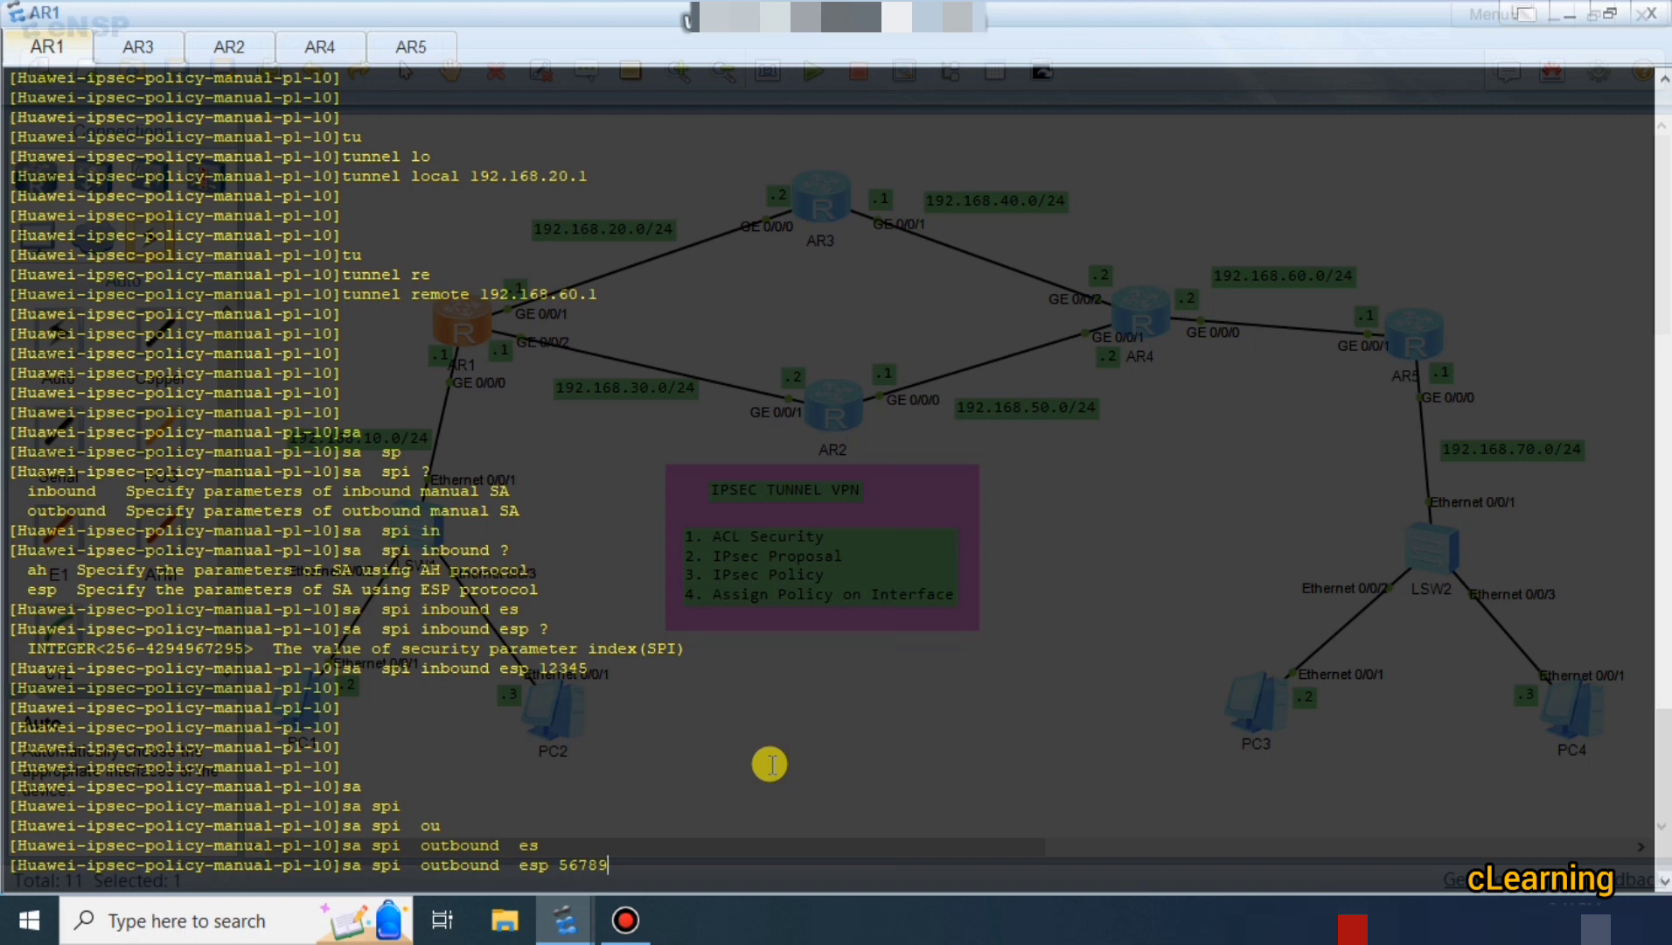
pyautogui.press('Return')
pyautogui.press('Return')
pyautogui.press('Return')
pyautogui.press('Return')
pyautogui.press('Return')
pyautogui.press('Return')
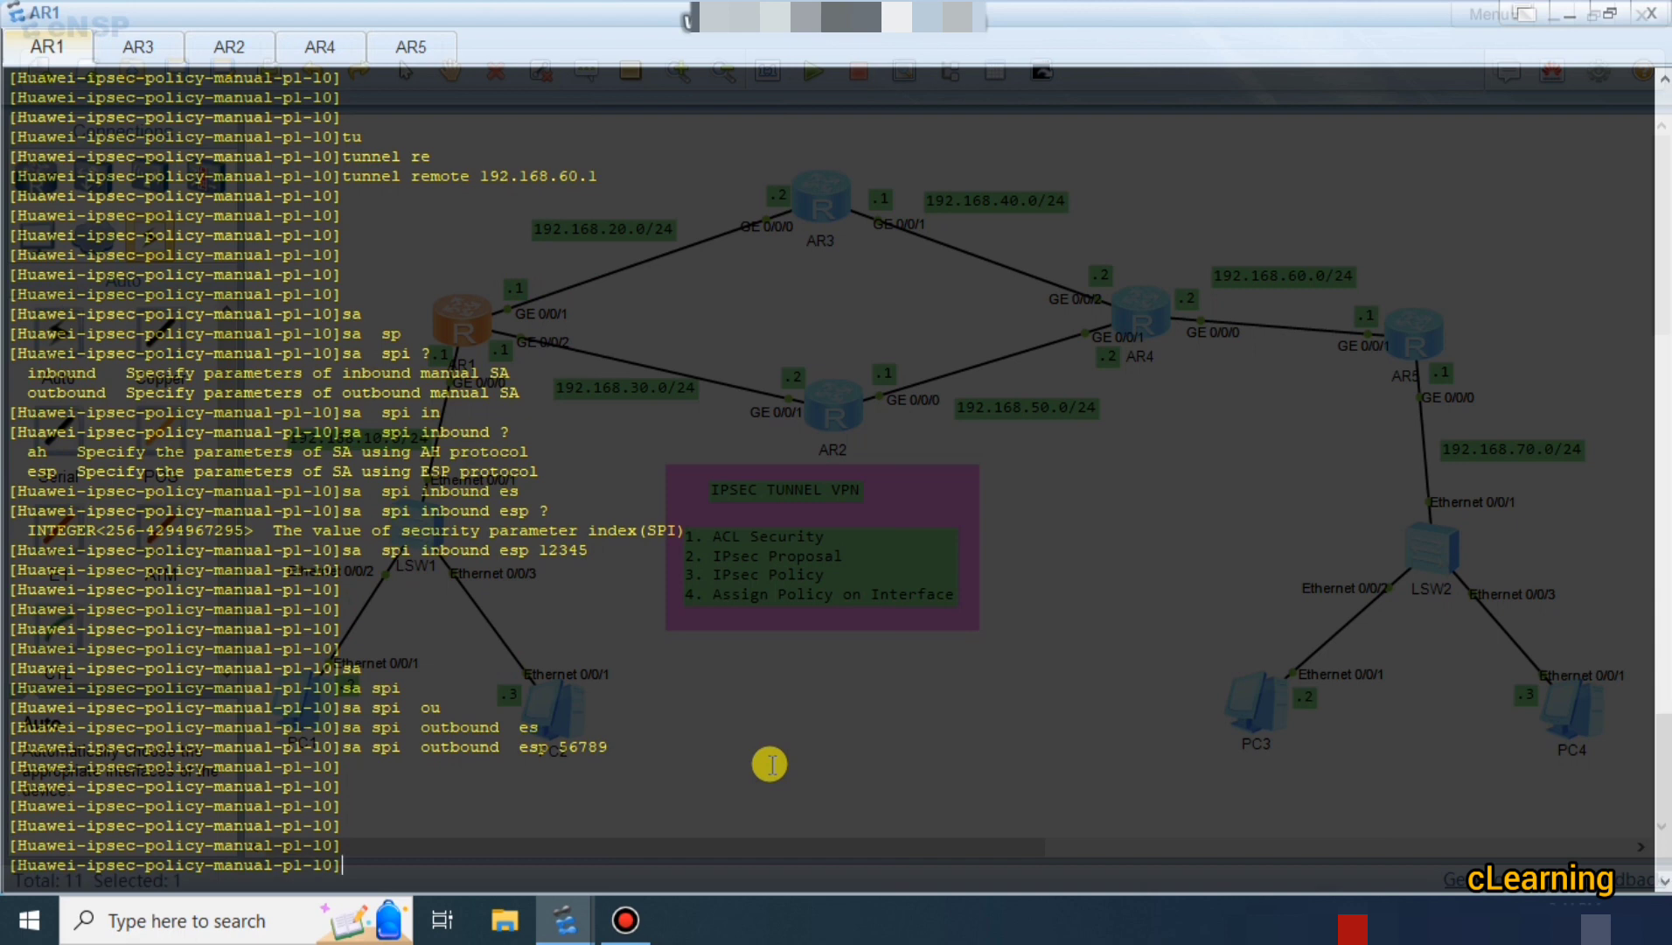
# Submit a partial 'sa string-key inbound' command to check its remaining keywords.
pyautogui.write('sa')
pyautogui.press('Tab')
pyautogui.write('st')
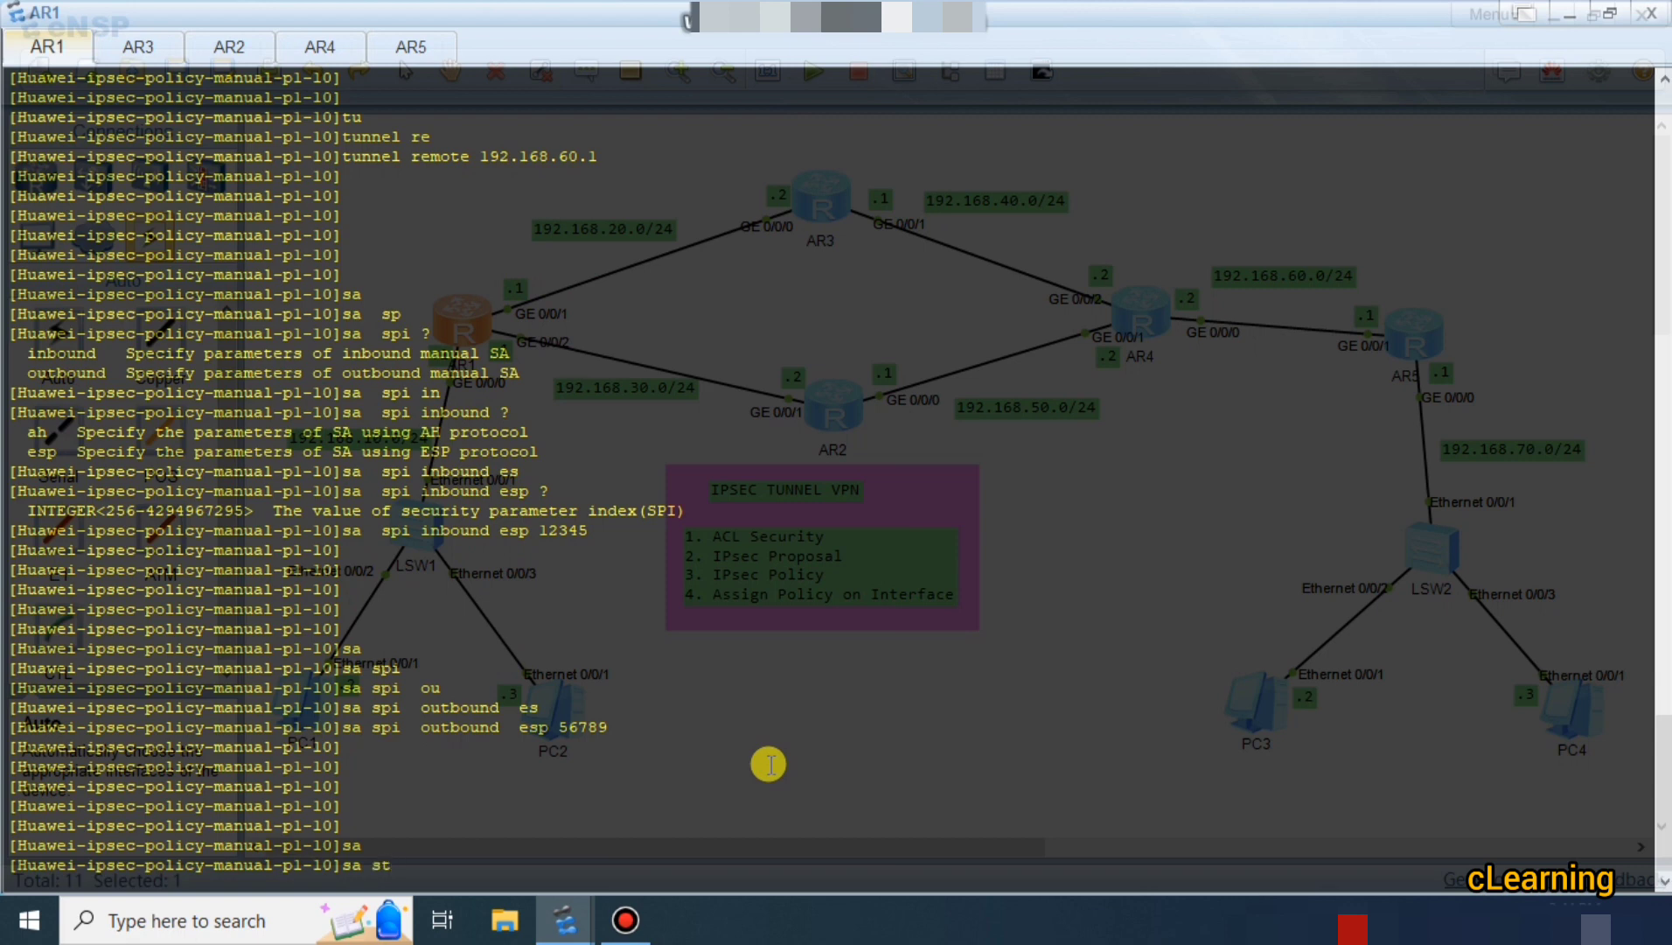
pyautogui.press('BackSpace')
pyautogui.press('BackSpace')
pyautogui.write('st')
pyautogui.press('Tab')
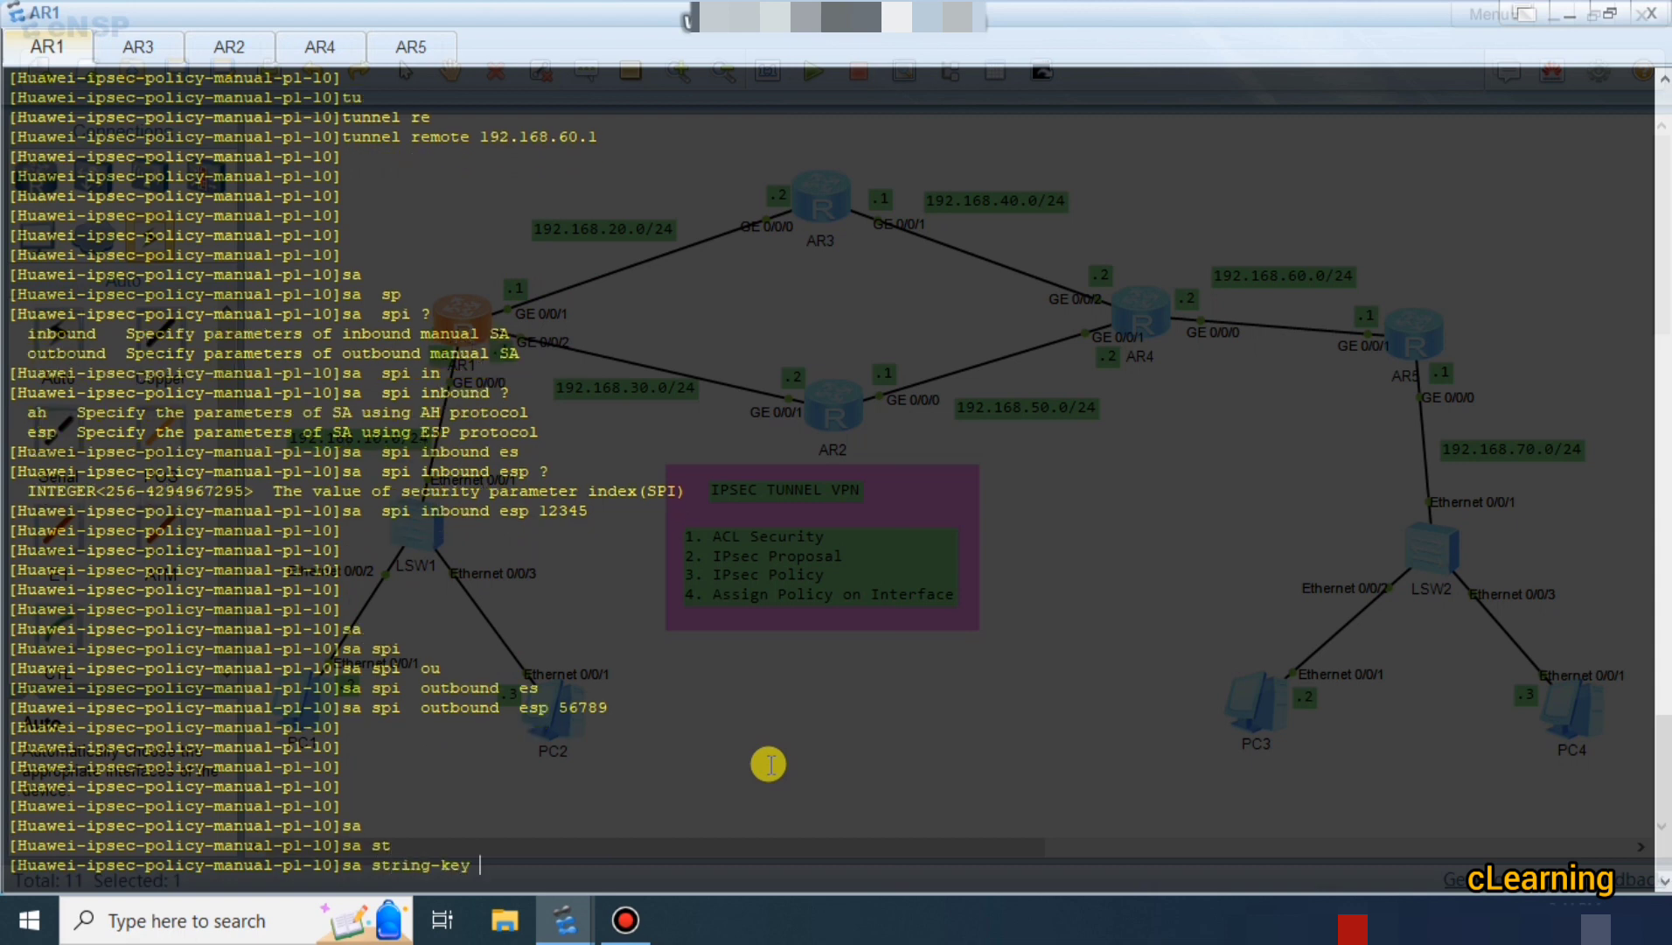
pyautogui.write('in')
pyautogui.press('Tab')
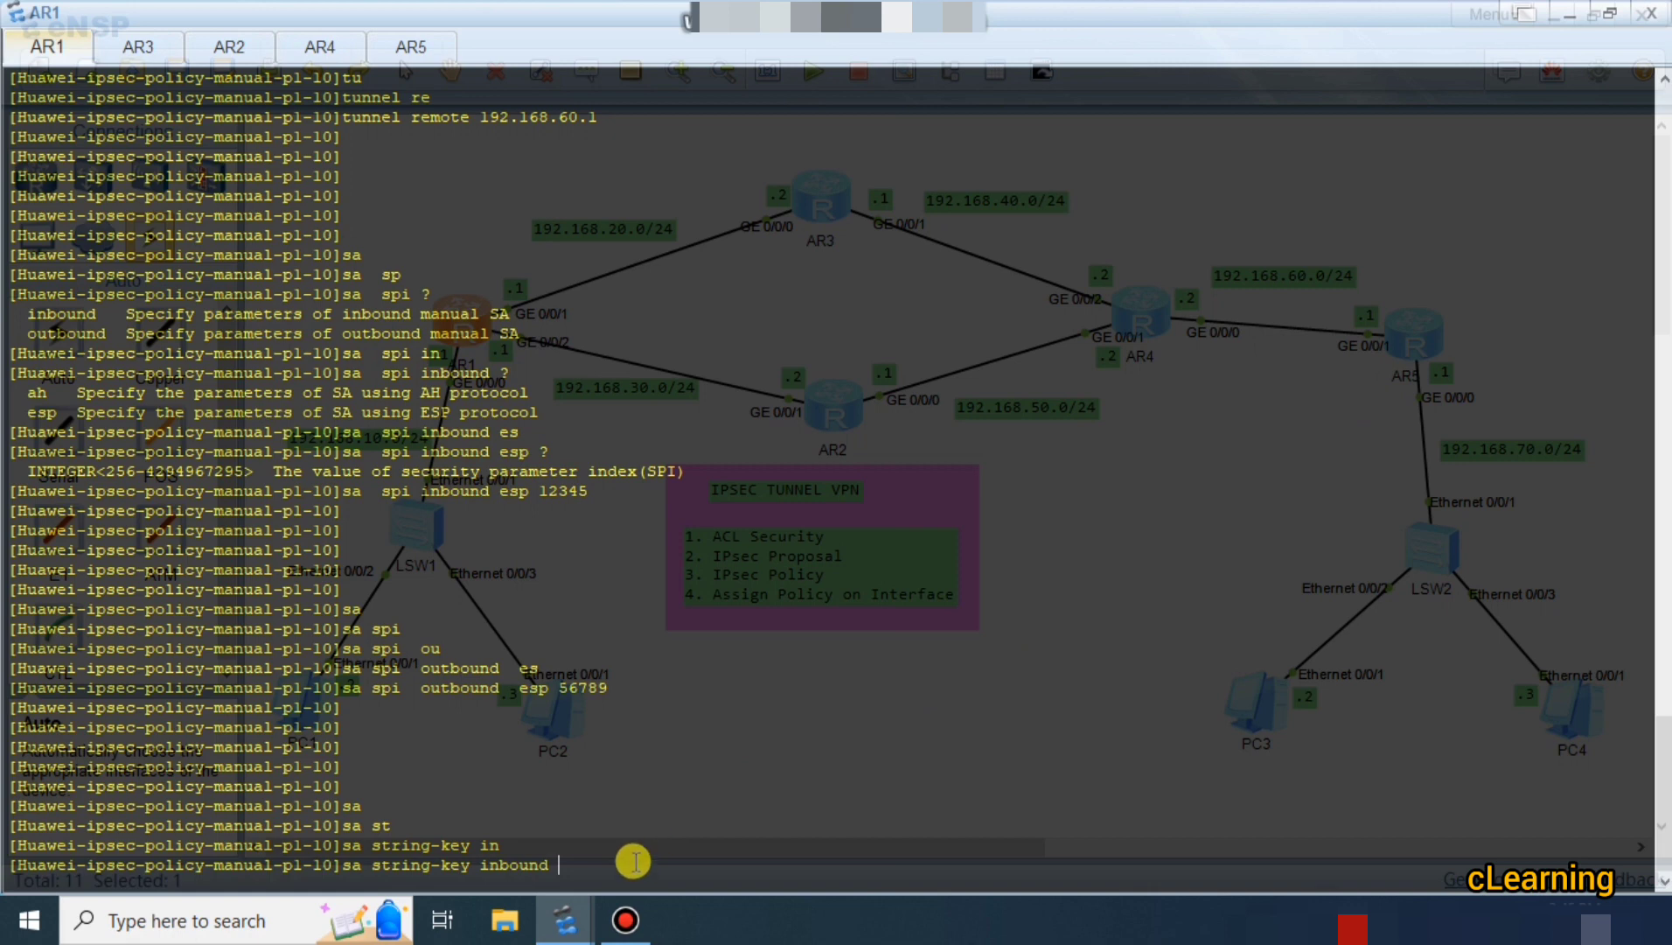
pyautogui.press('Return')
pyautogui.press('Return')
pyautogui.press('Return')
# Complete it as 'sa string-key inbound esp simple' with the plain-text authentication key.
pyautogui.press('Up')
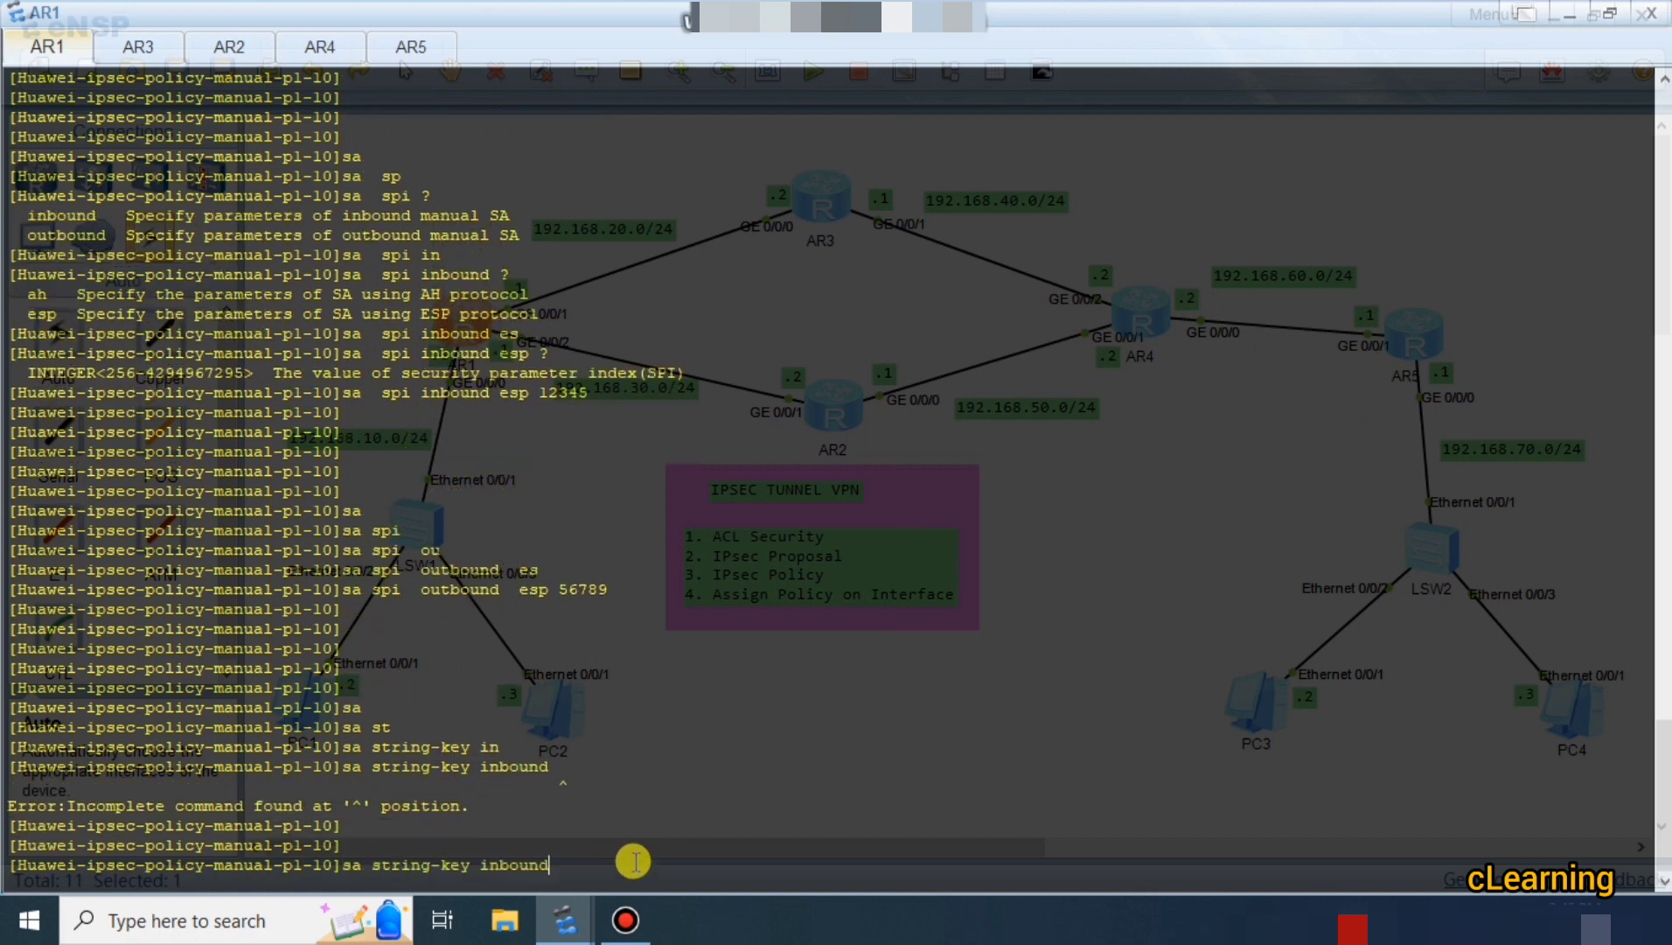
pyautogui.write('es')
pyautogui.press('Tab')
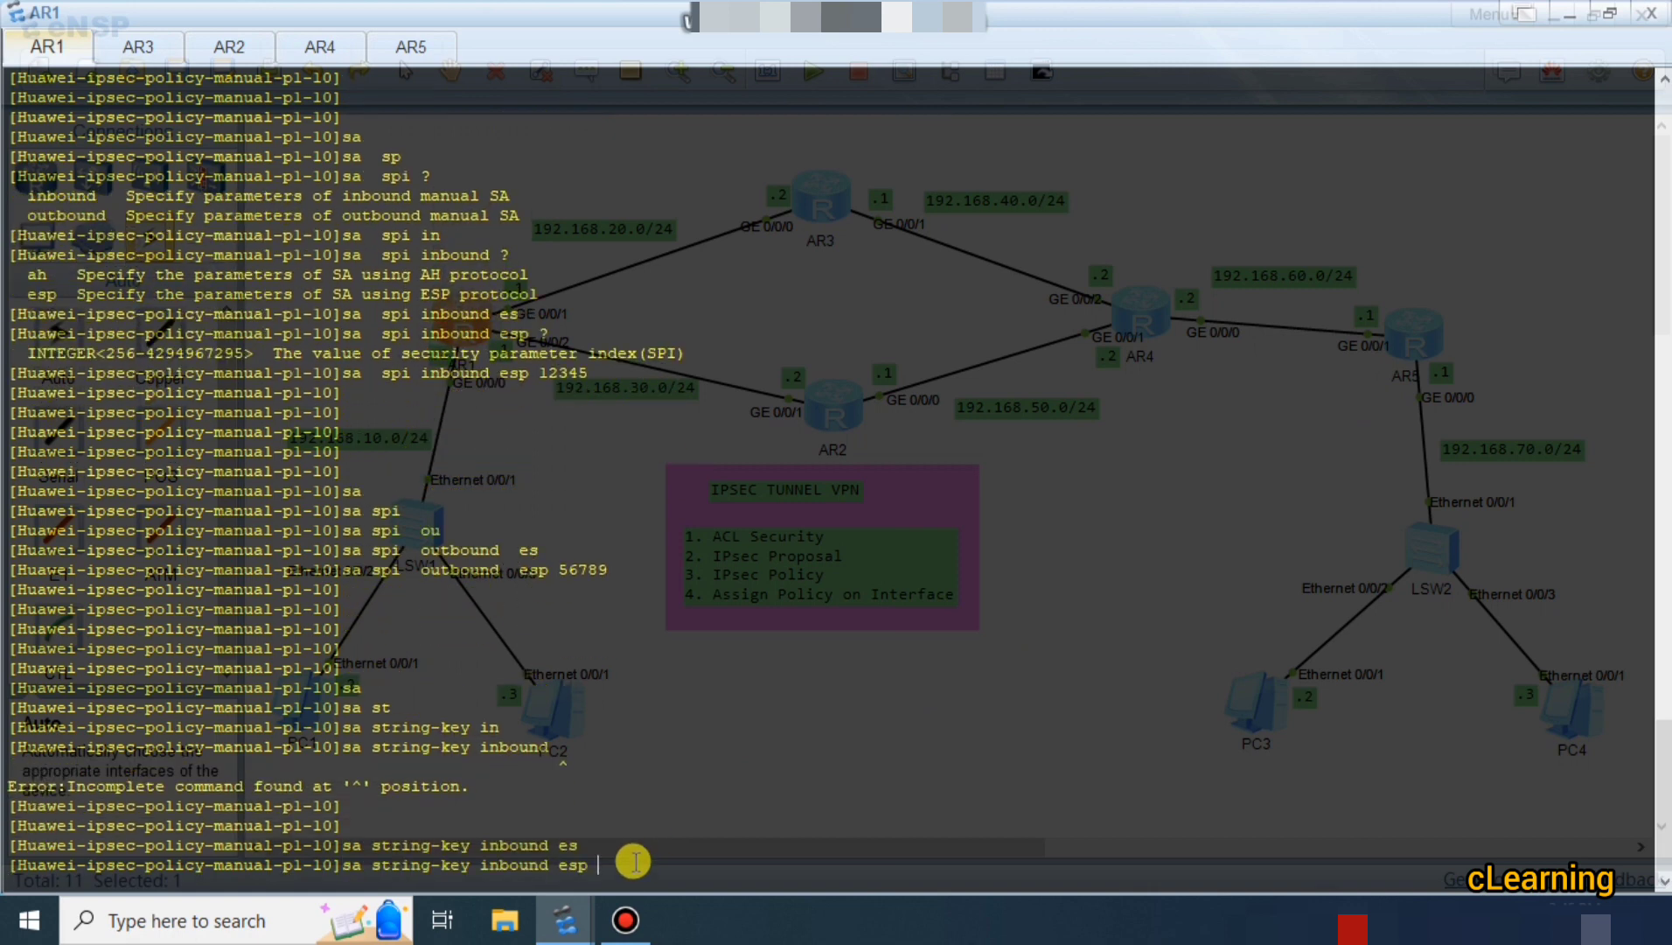
pyautogui.write('?')
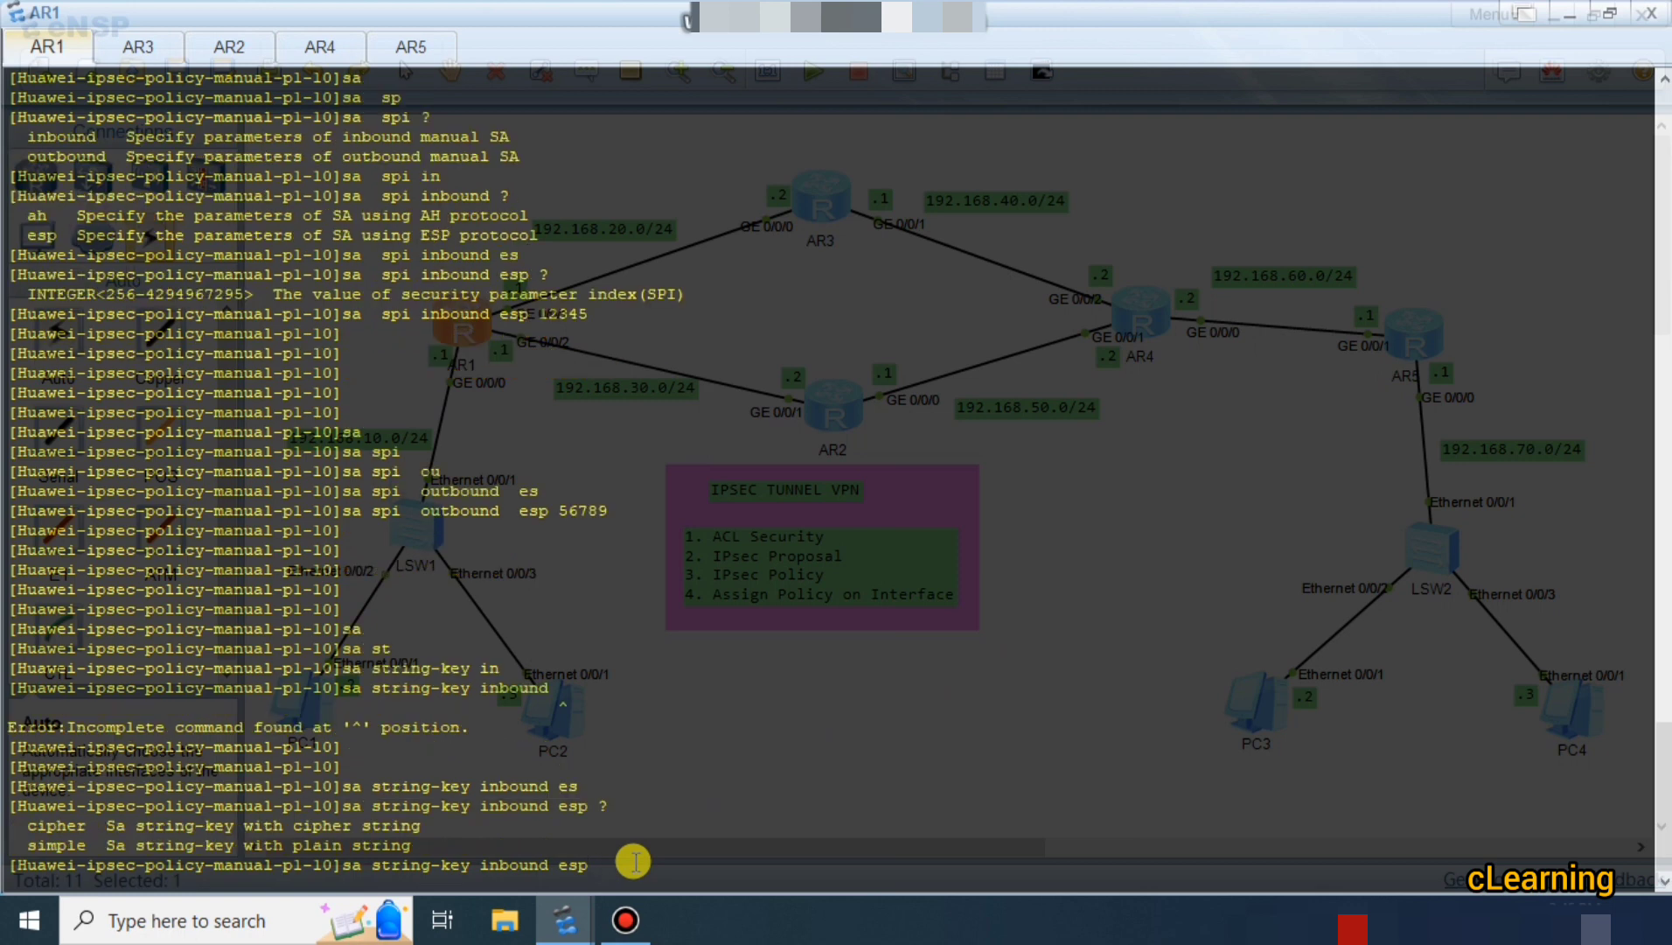
pyautogui.write('si')
pyautogui.press('Tab')
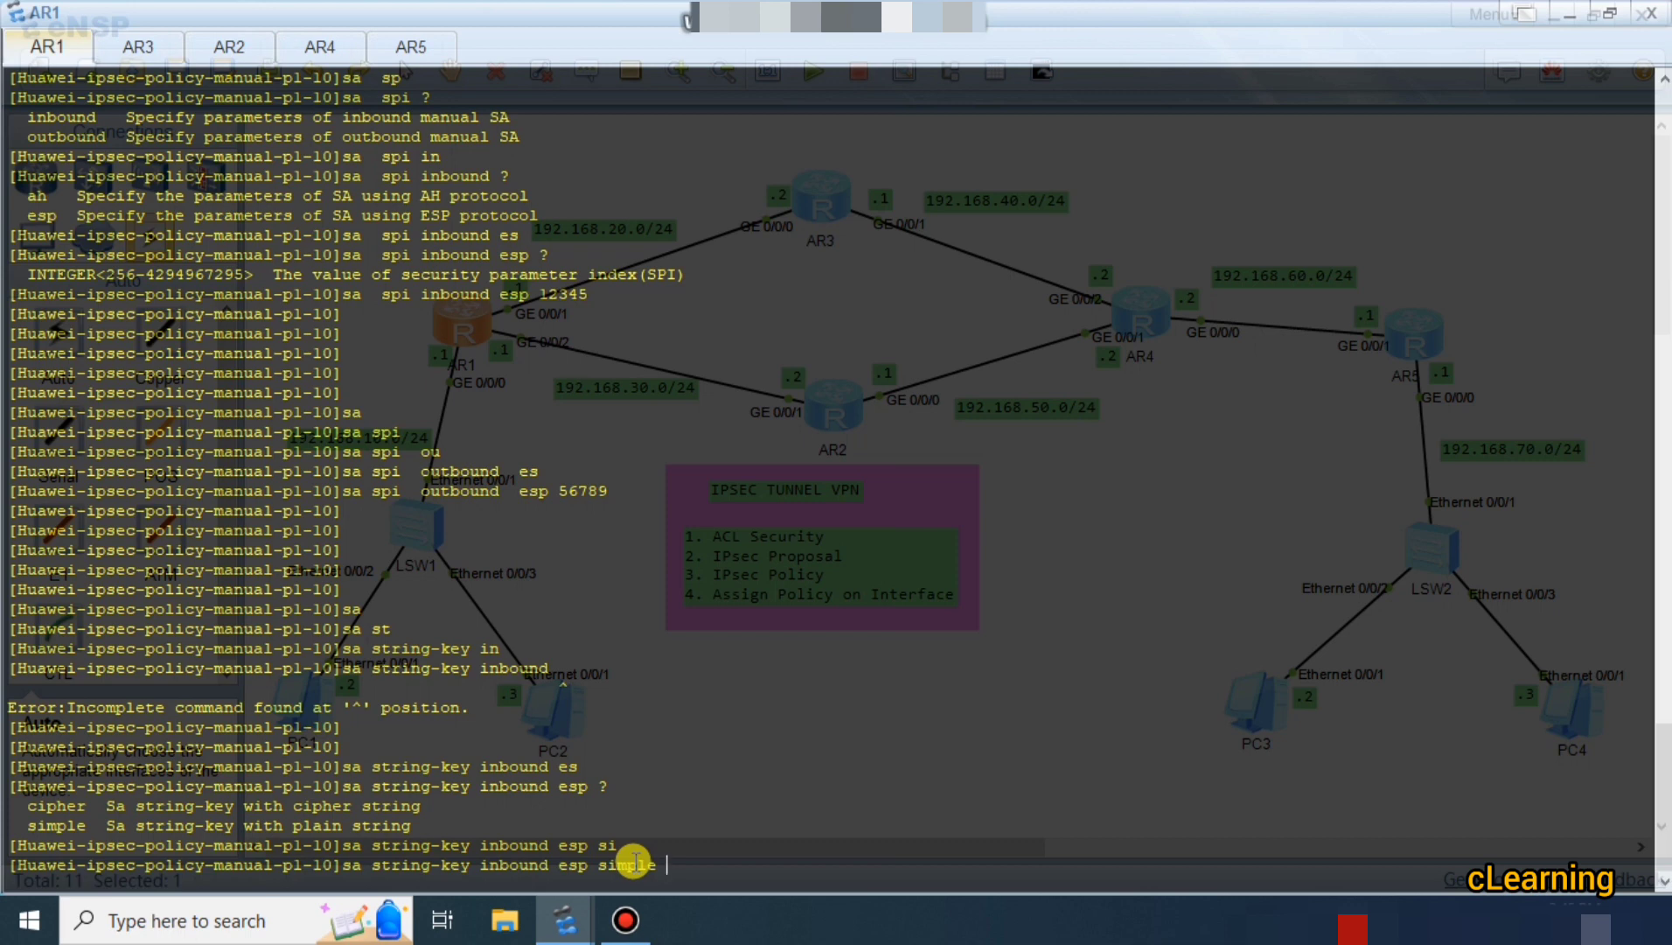
pyautogui.write('huawei')
pyautogui.press('Return')
pyautogui.press('Return')
pyautogui.press('Return')
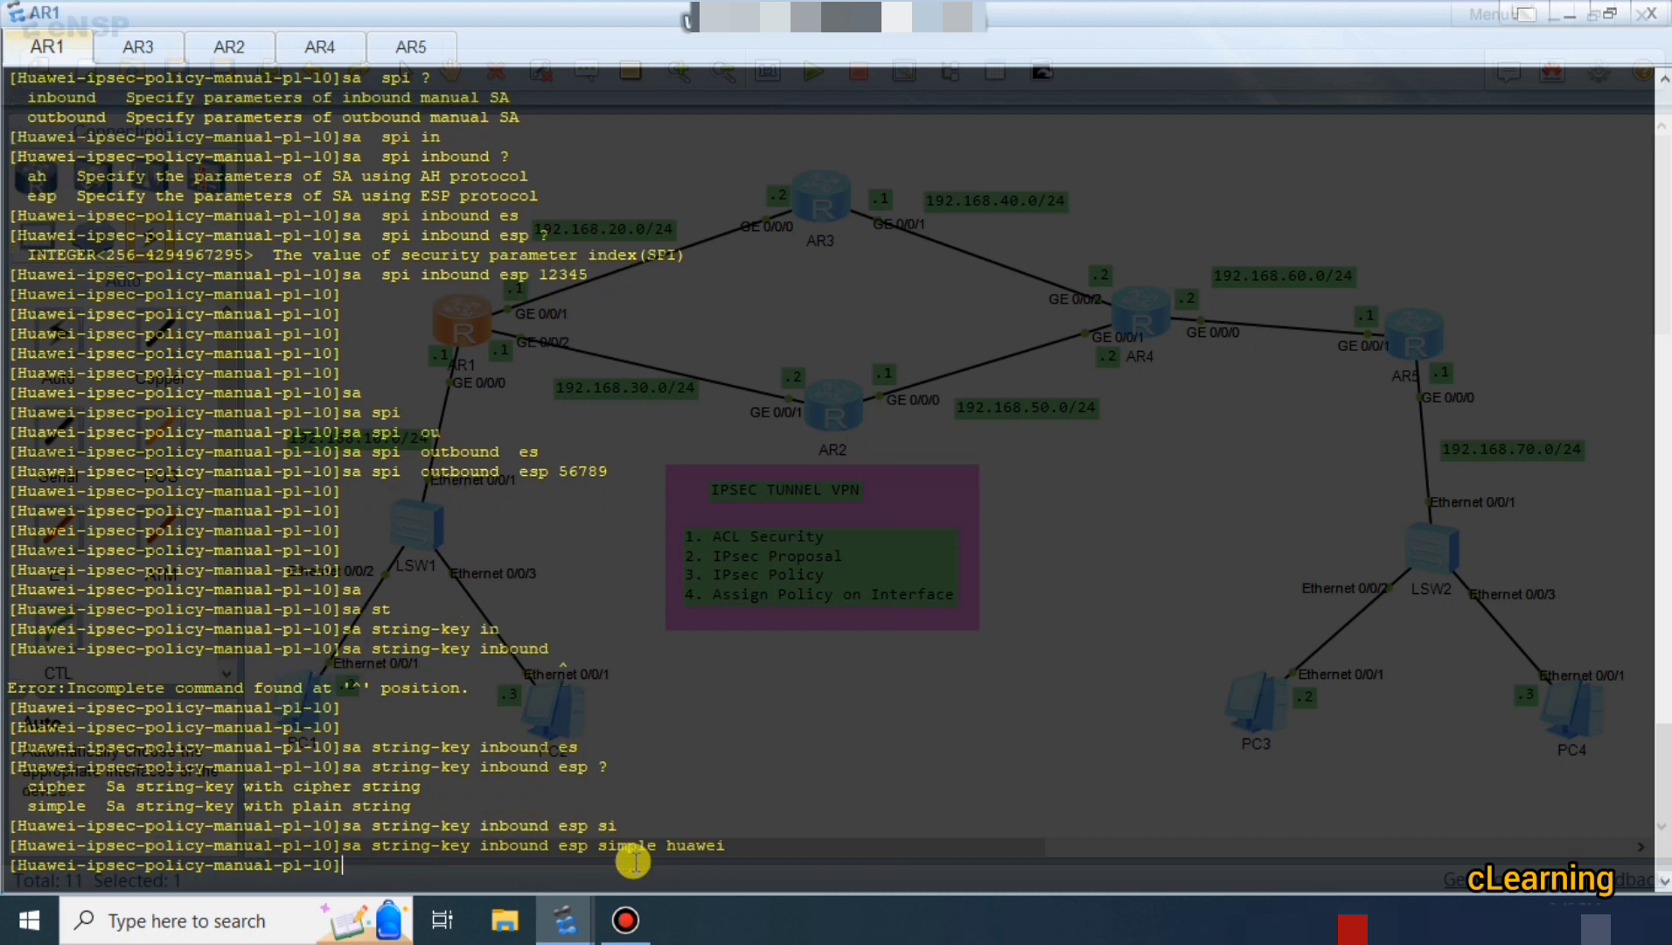
# Start an 'sa string-key' command, correcting the mistaken spi and es keywords.
pyautogui.write('sa')
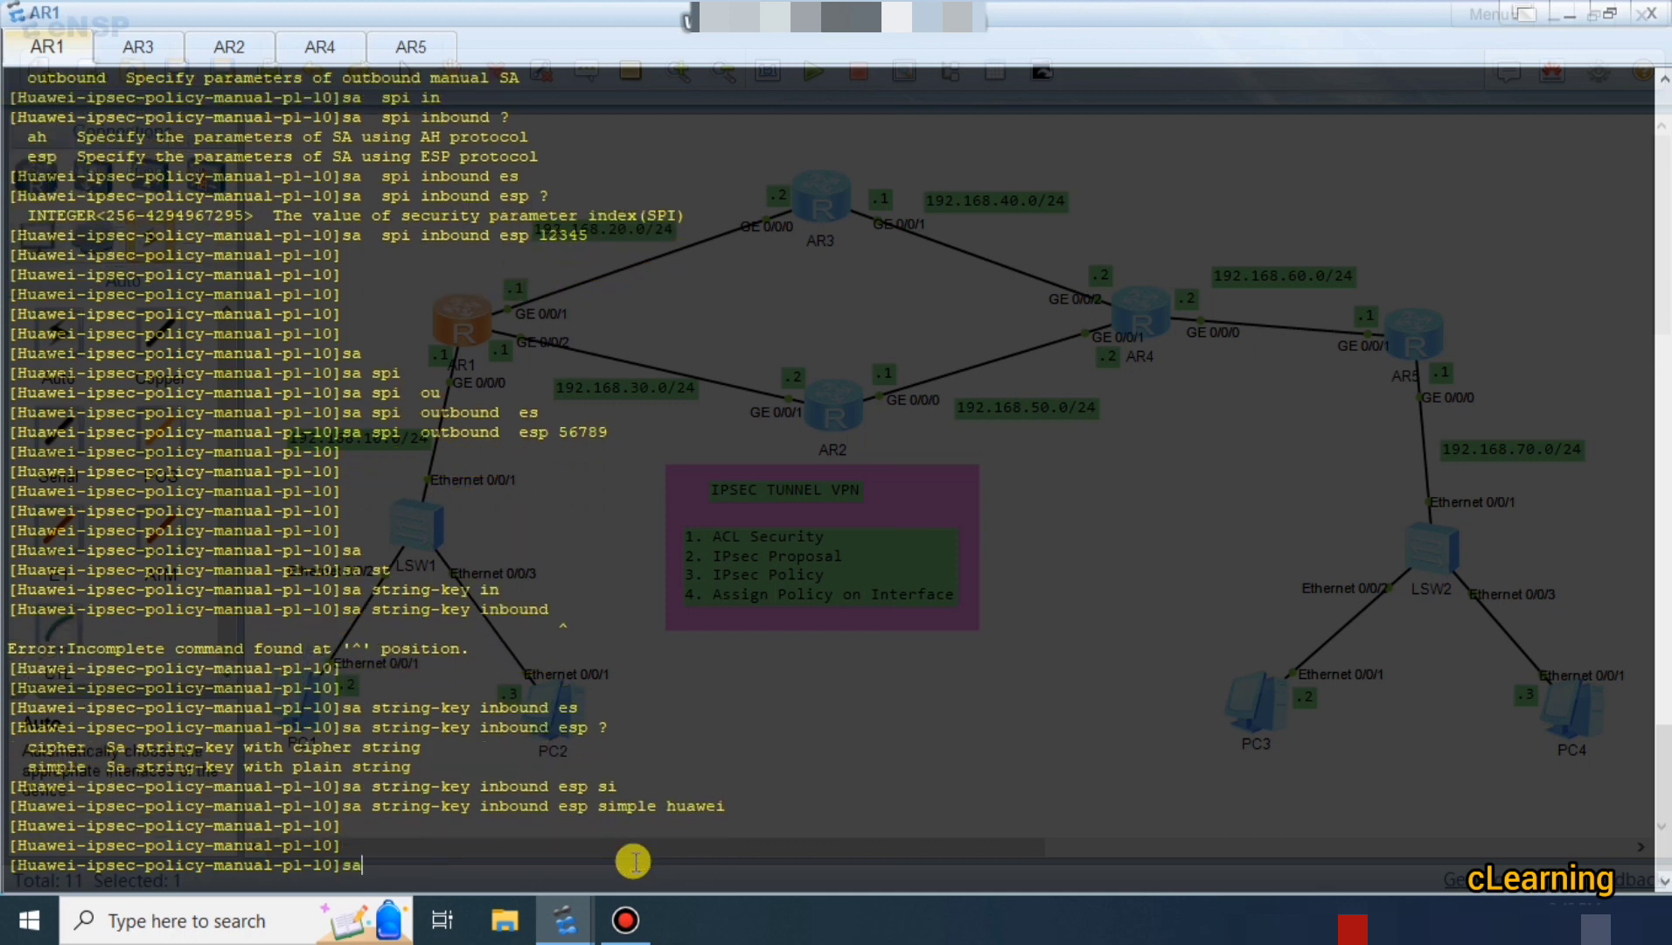
pyautogui.press('Tab')
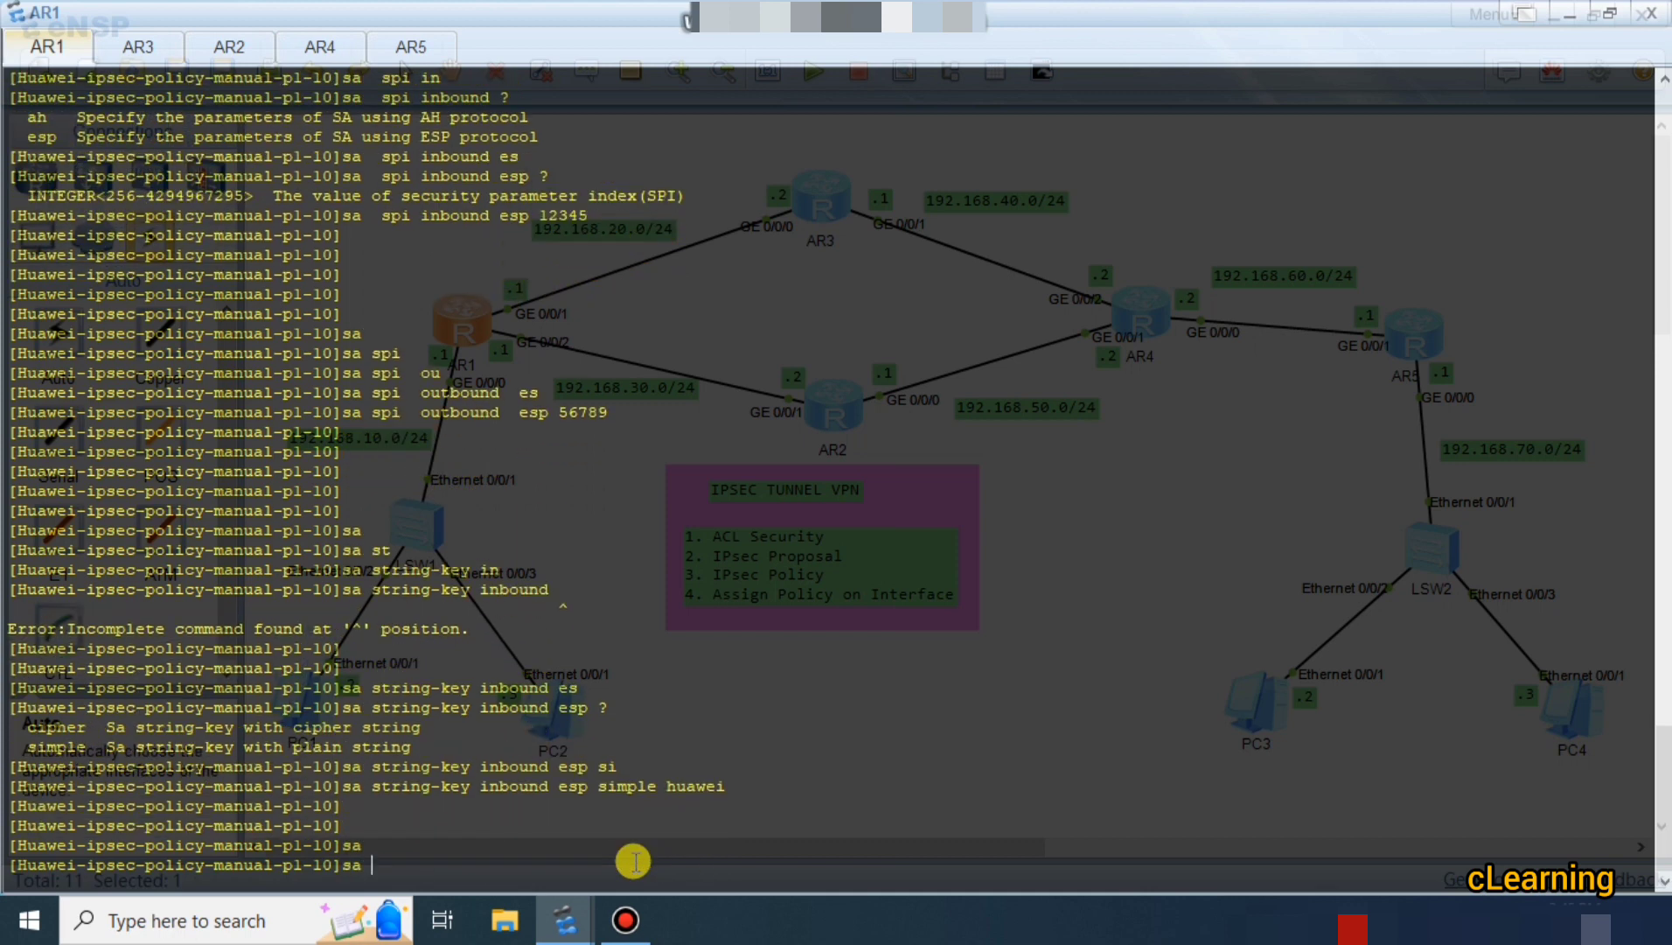
pyautogui.write('sp')
pyautogui.press('Tab')
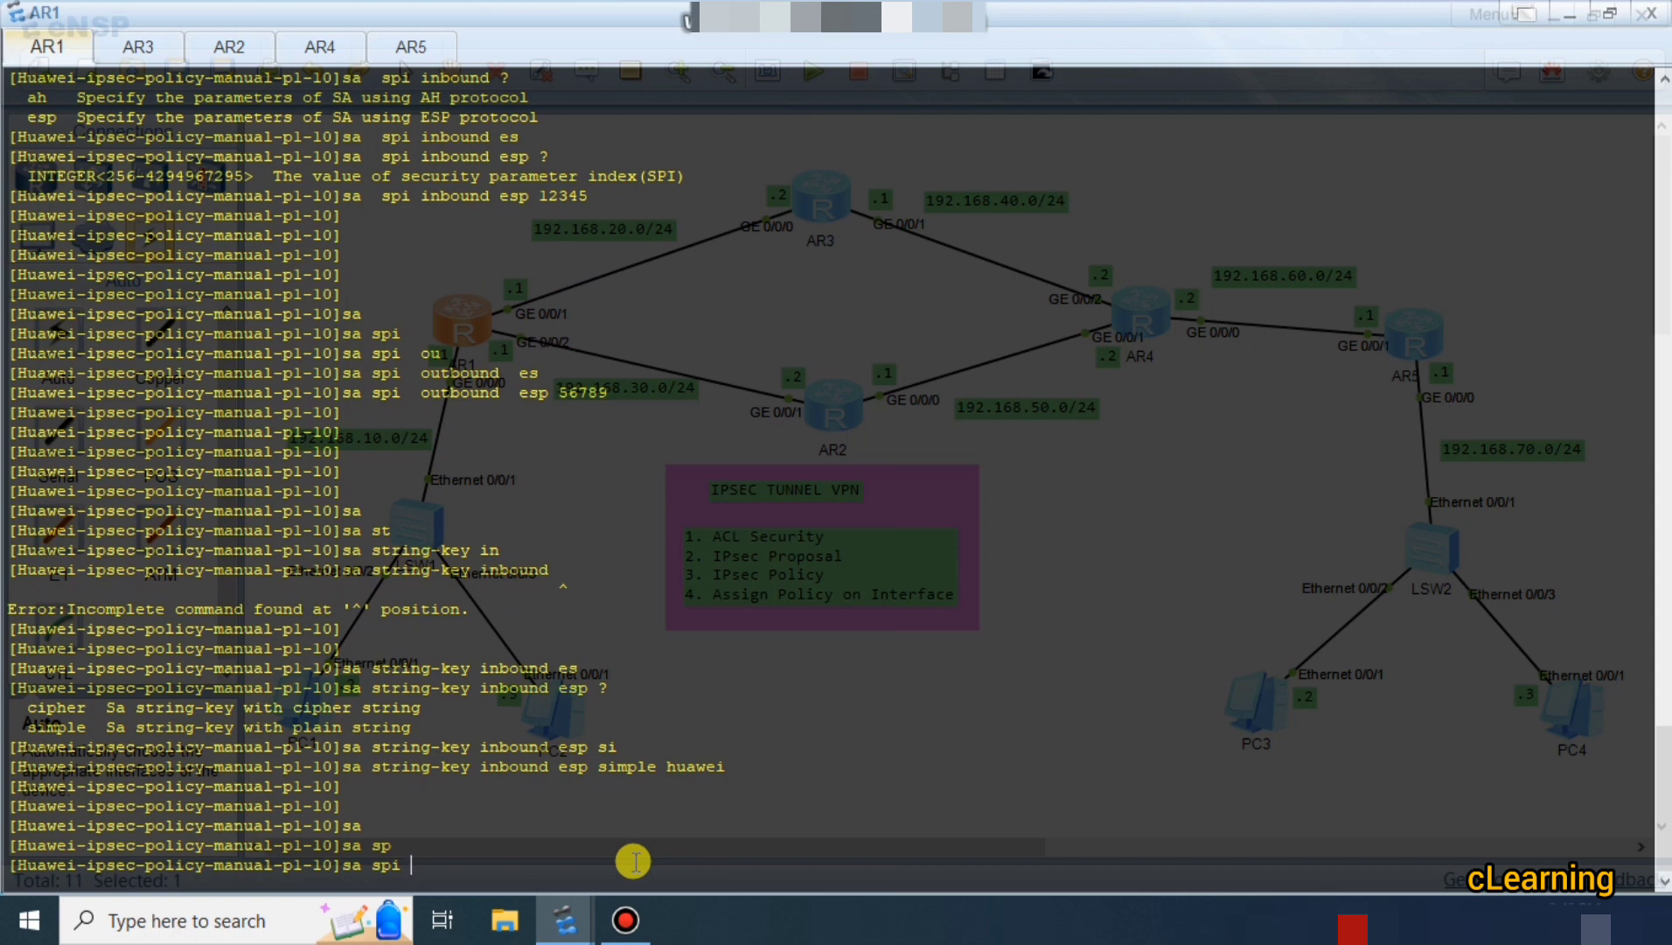
pyautogui.press('BackSpace')
pyautogui.press('BackSpace')
pyautogui.press('BackSpace')
pyautogui.write('st')
pyautogui.press('Tab')
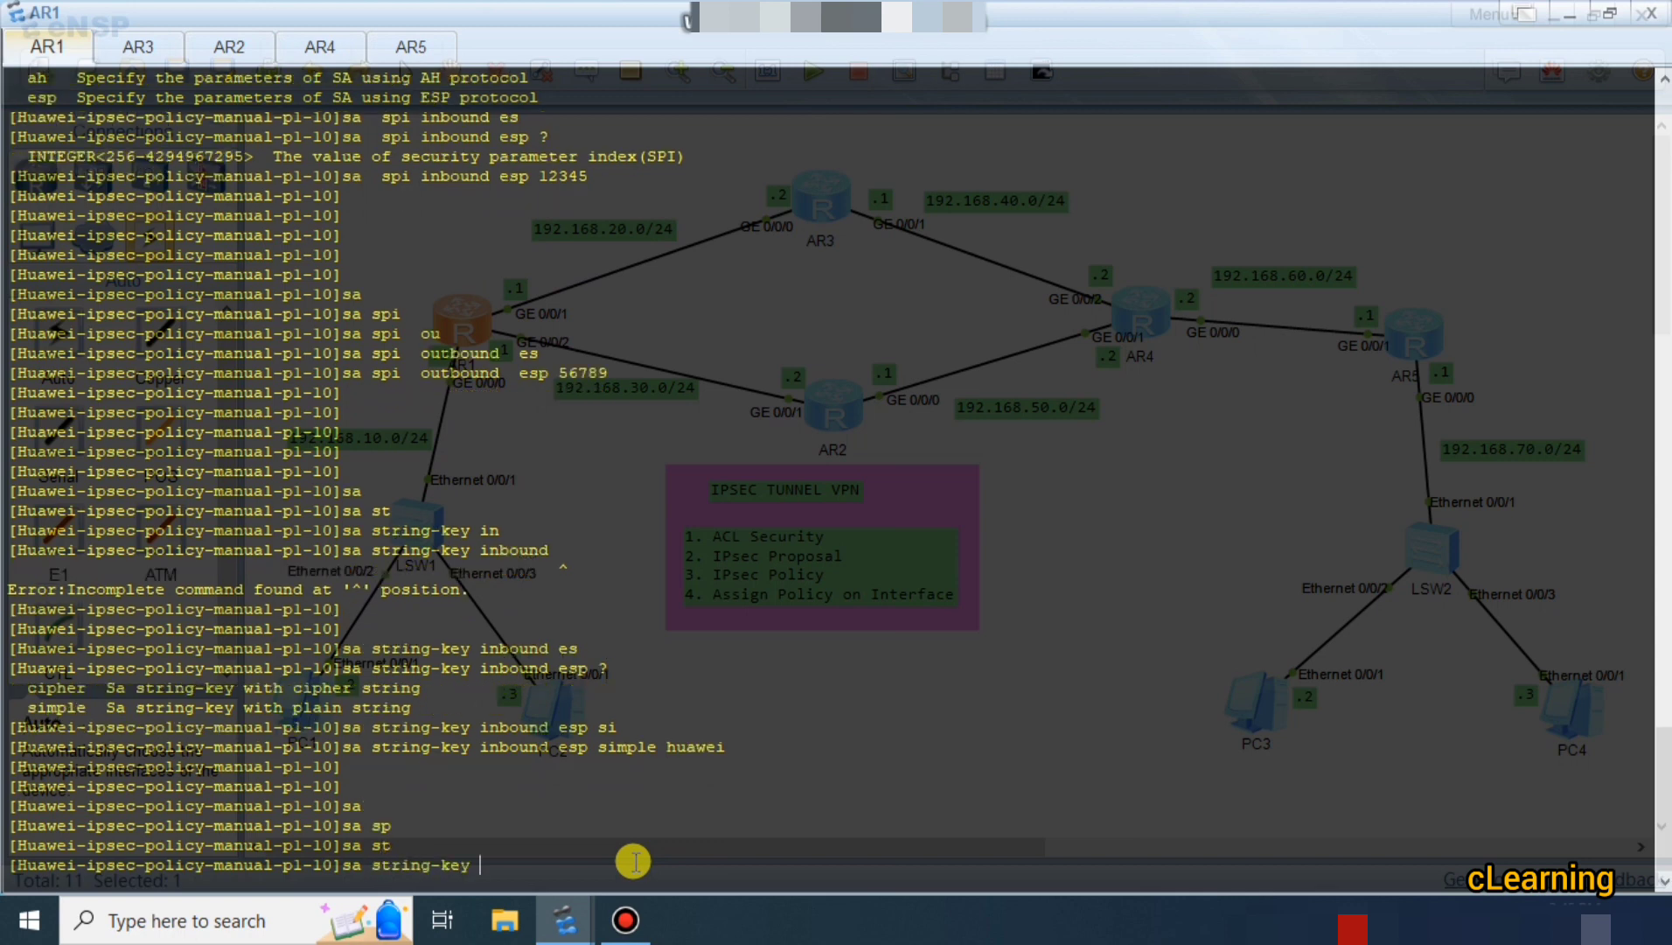
pyautogui.write('es')
pyautogui.press('Tab')
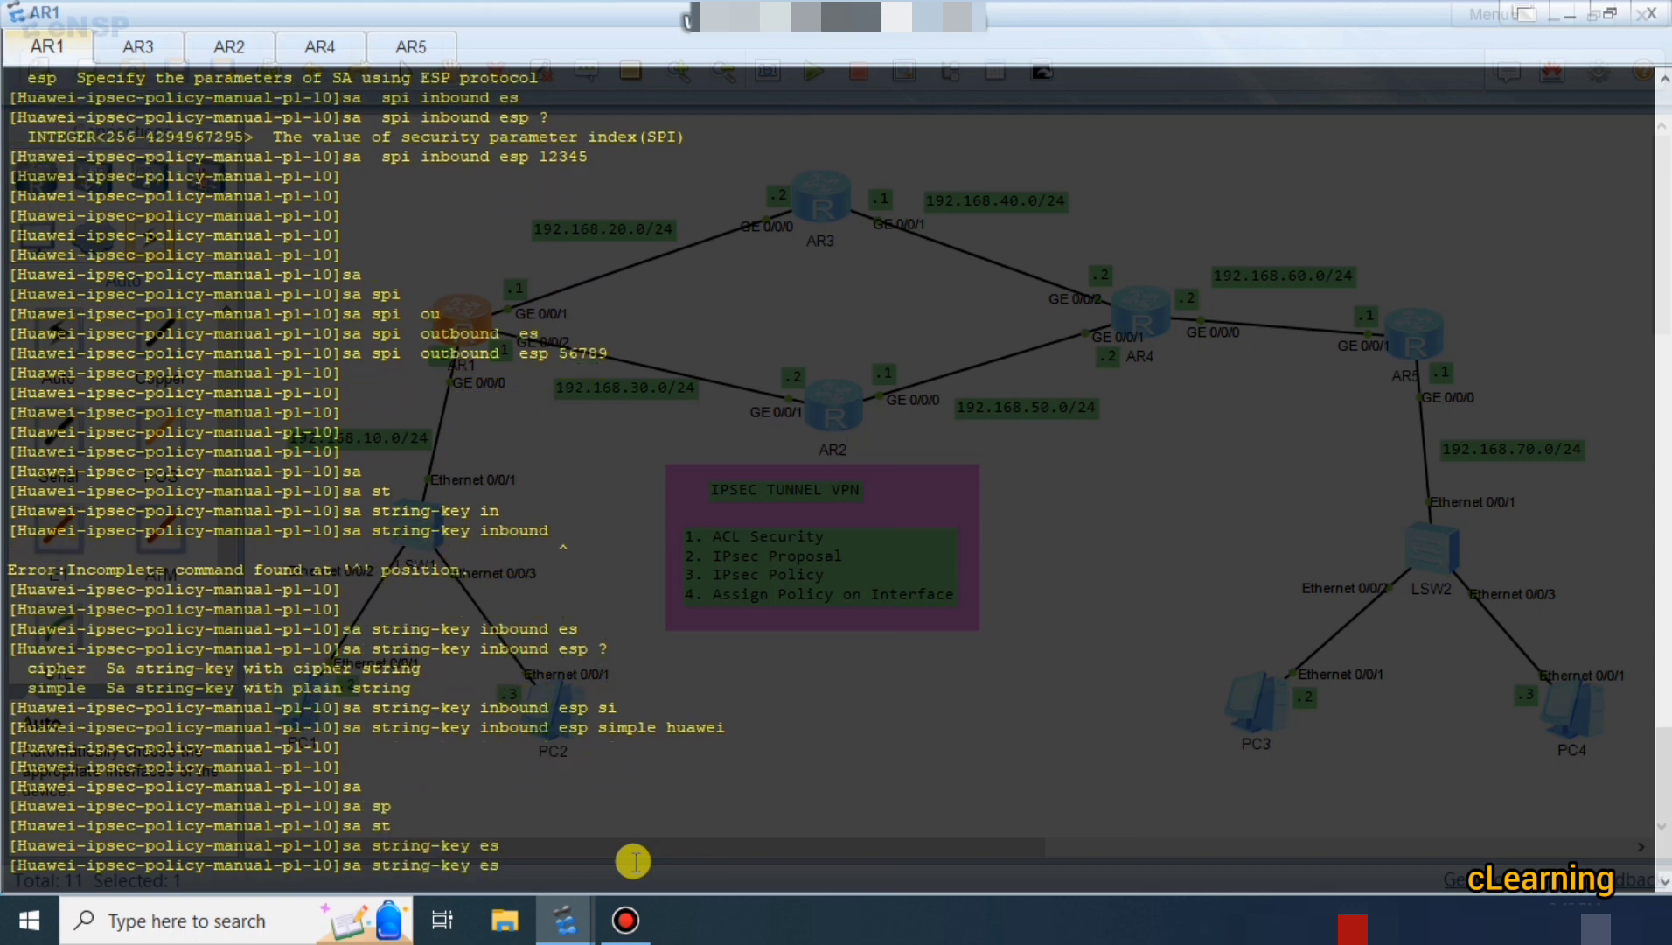
pyautogui.press('BackSpace')
pyautogui.press('BackSpace')
# Complete 'outbound esp simple' and enter the plain-text outbound authentication key.
pyautogui.write('ou')
pyautogui.press('Tab')
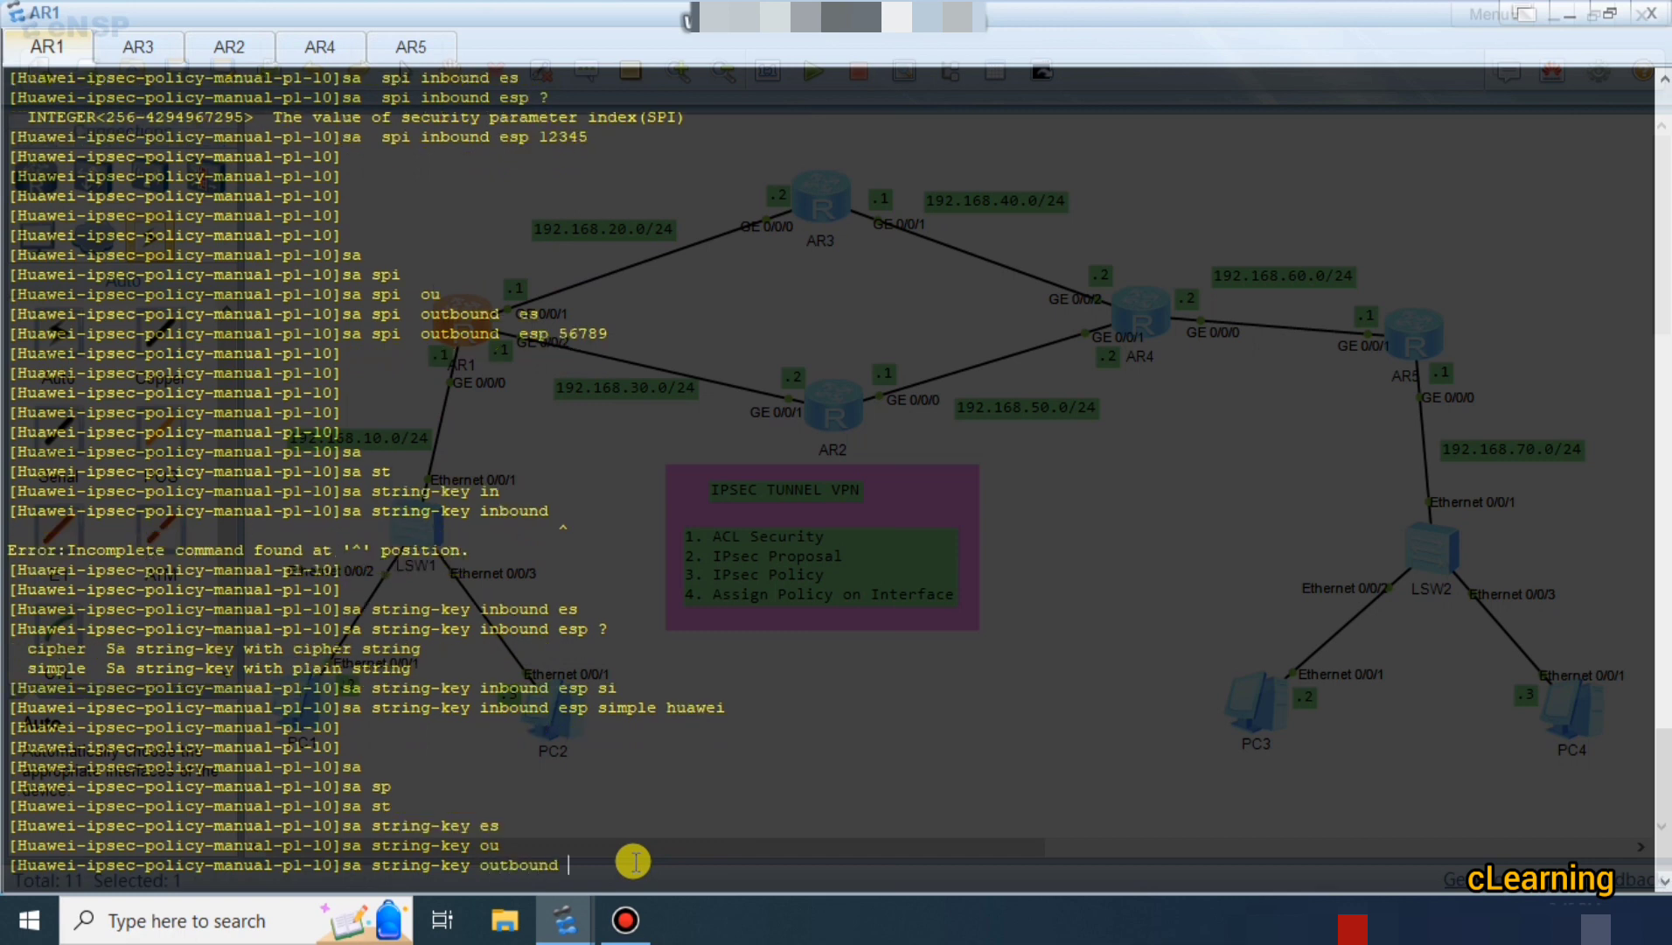
pyautogui.write('es')
pyautogui.press('Tab')
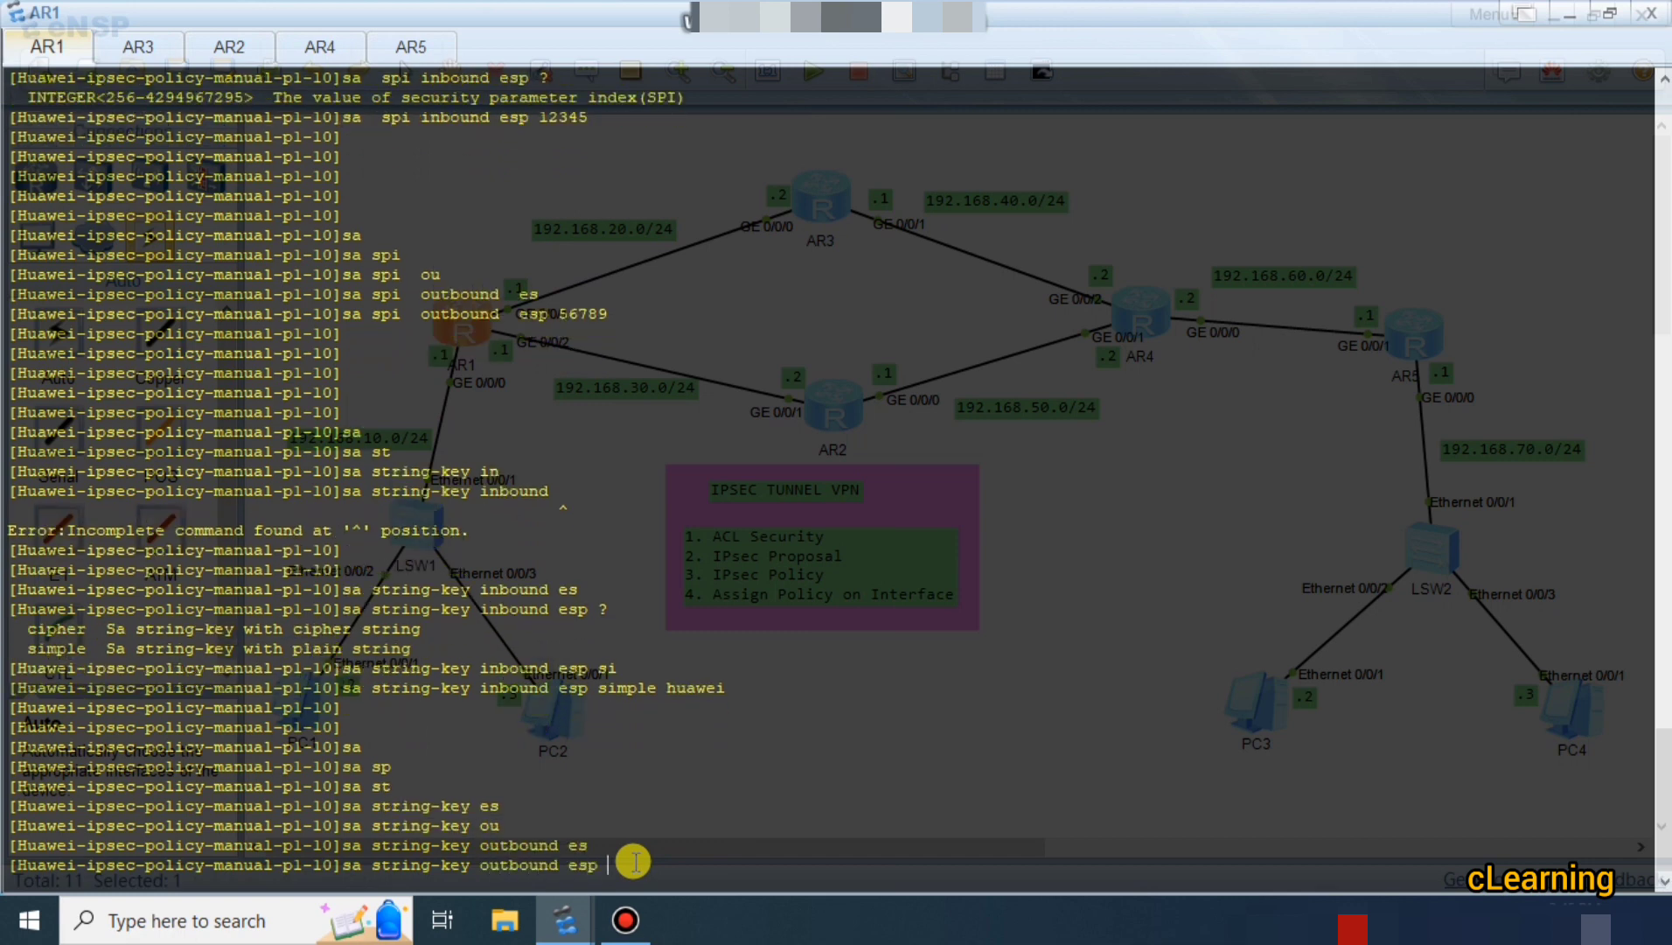
pyautogui.write('si')
pyautogui.press('Tab')
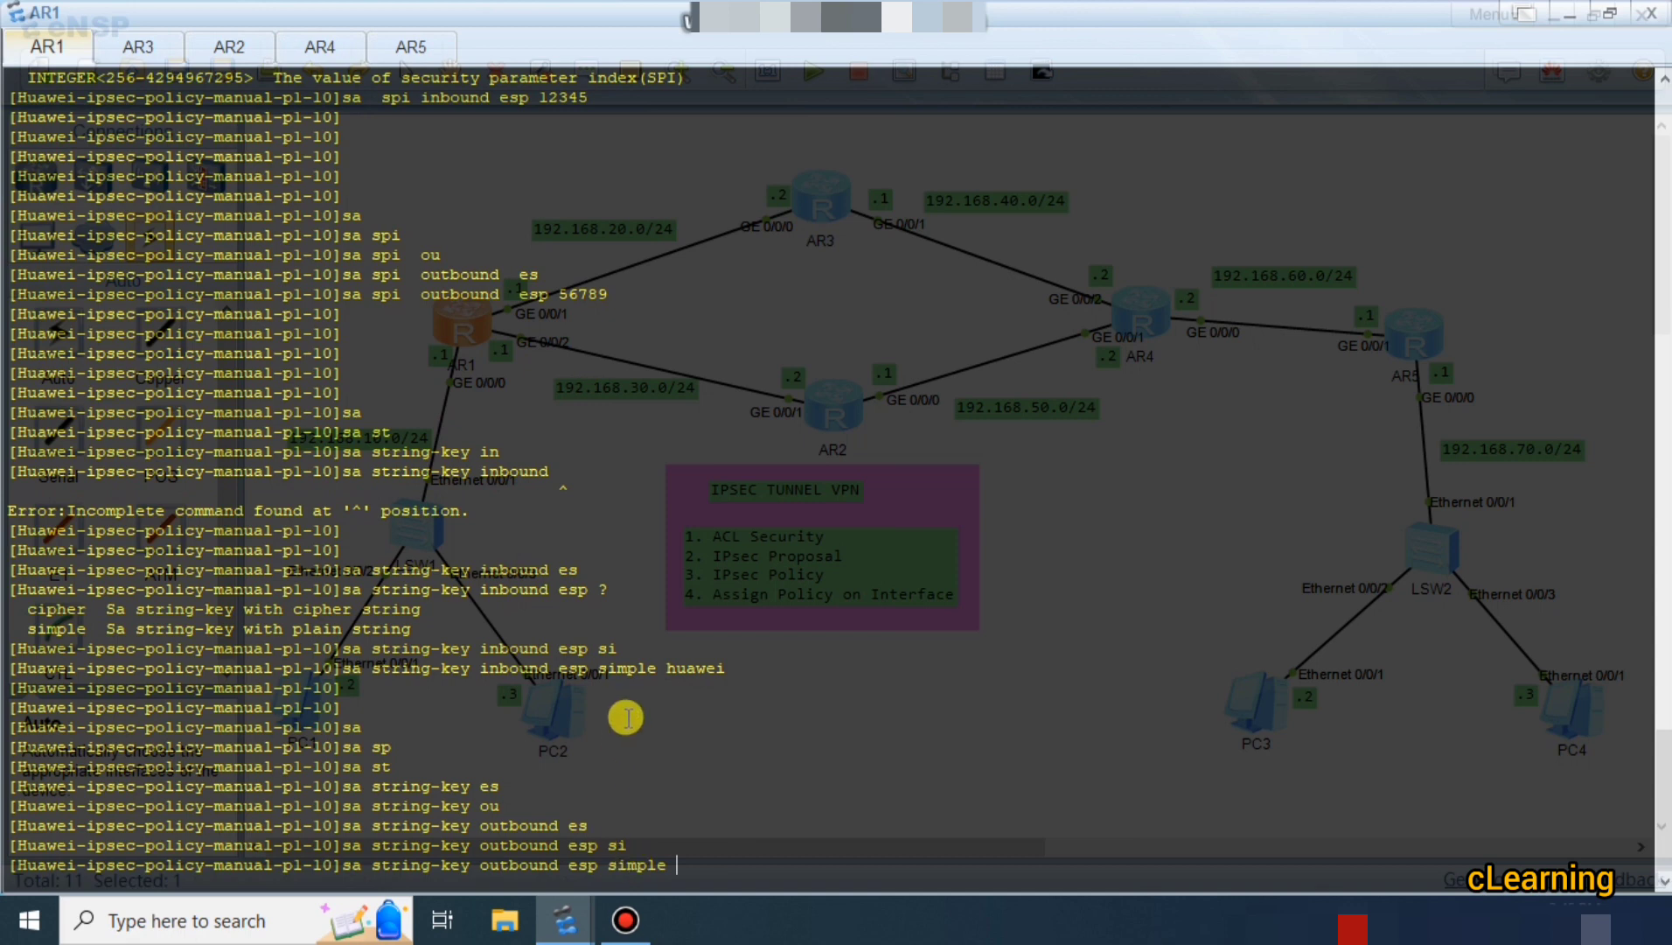
pyautogui.moveTo(659, 667); pyautogui.dragTo(715, 667)
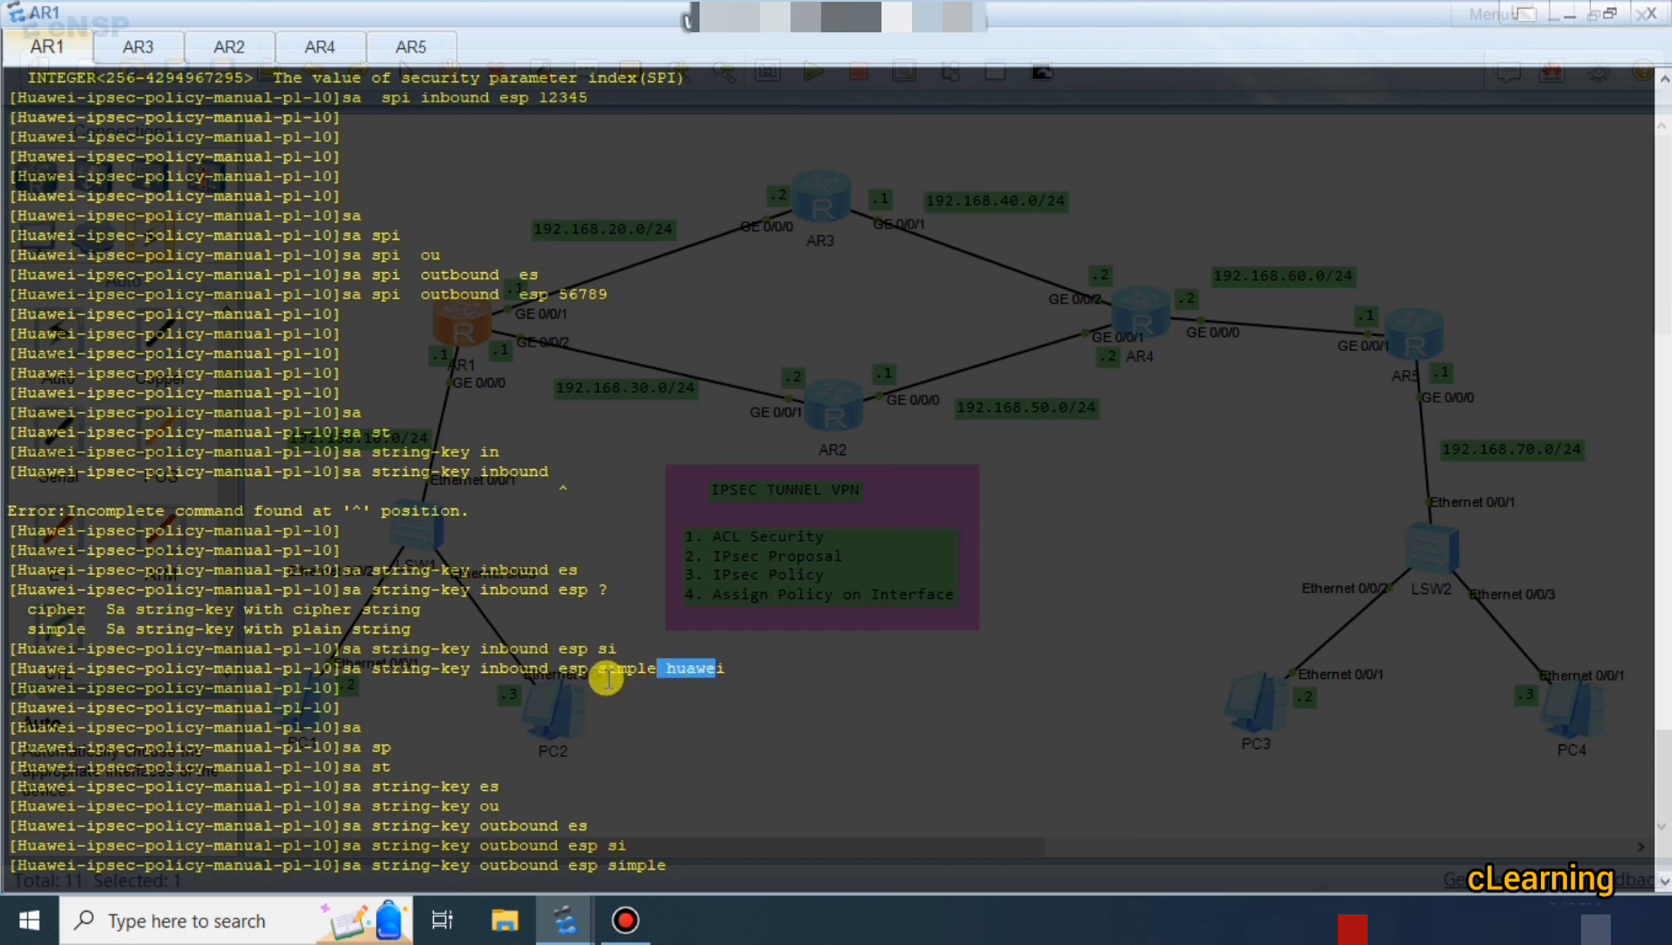
pyautogui.click(705, 866)
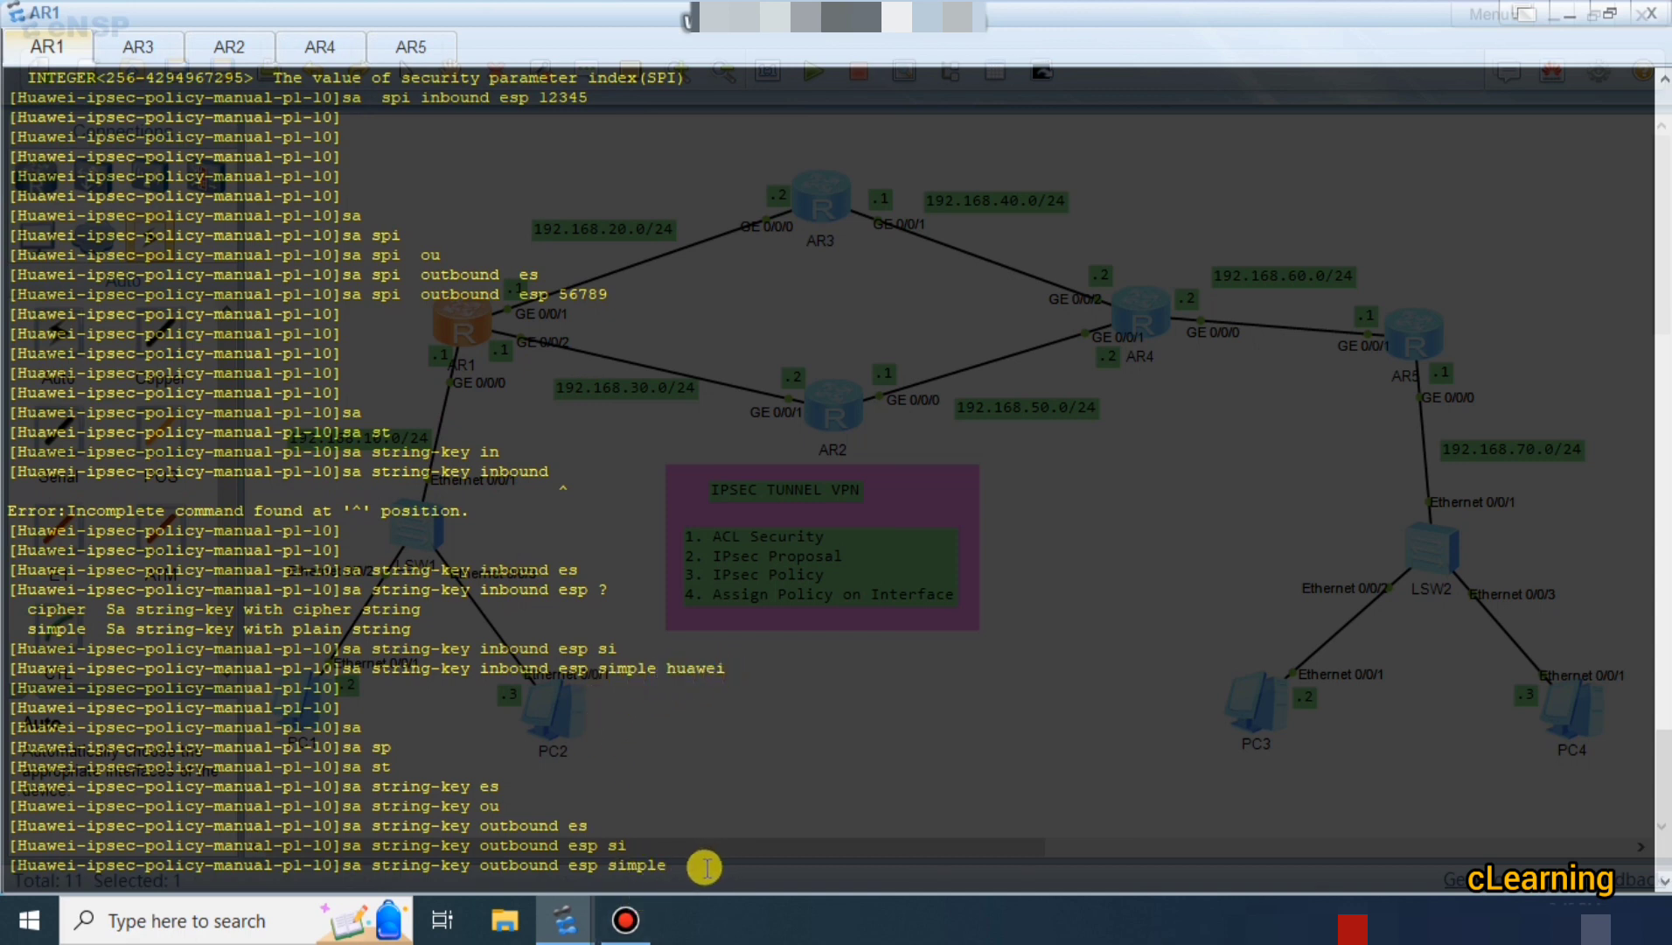
pyautogui.write('huaweil')
pyautogui.write('23')
pyautogui.press('Return')
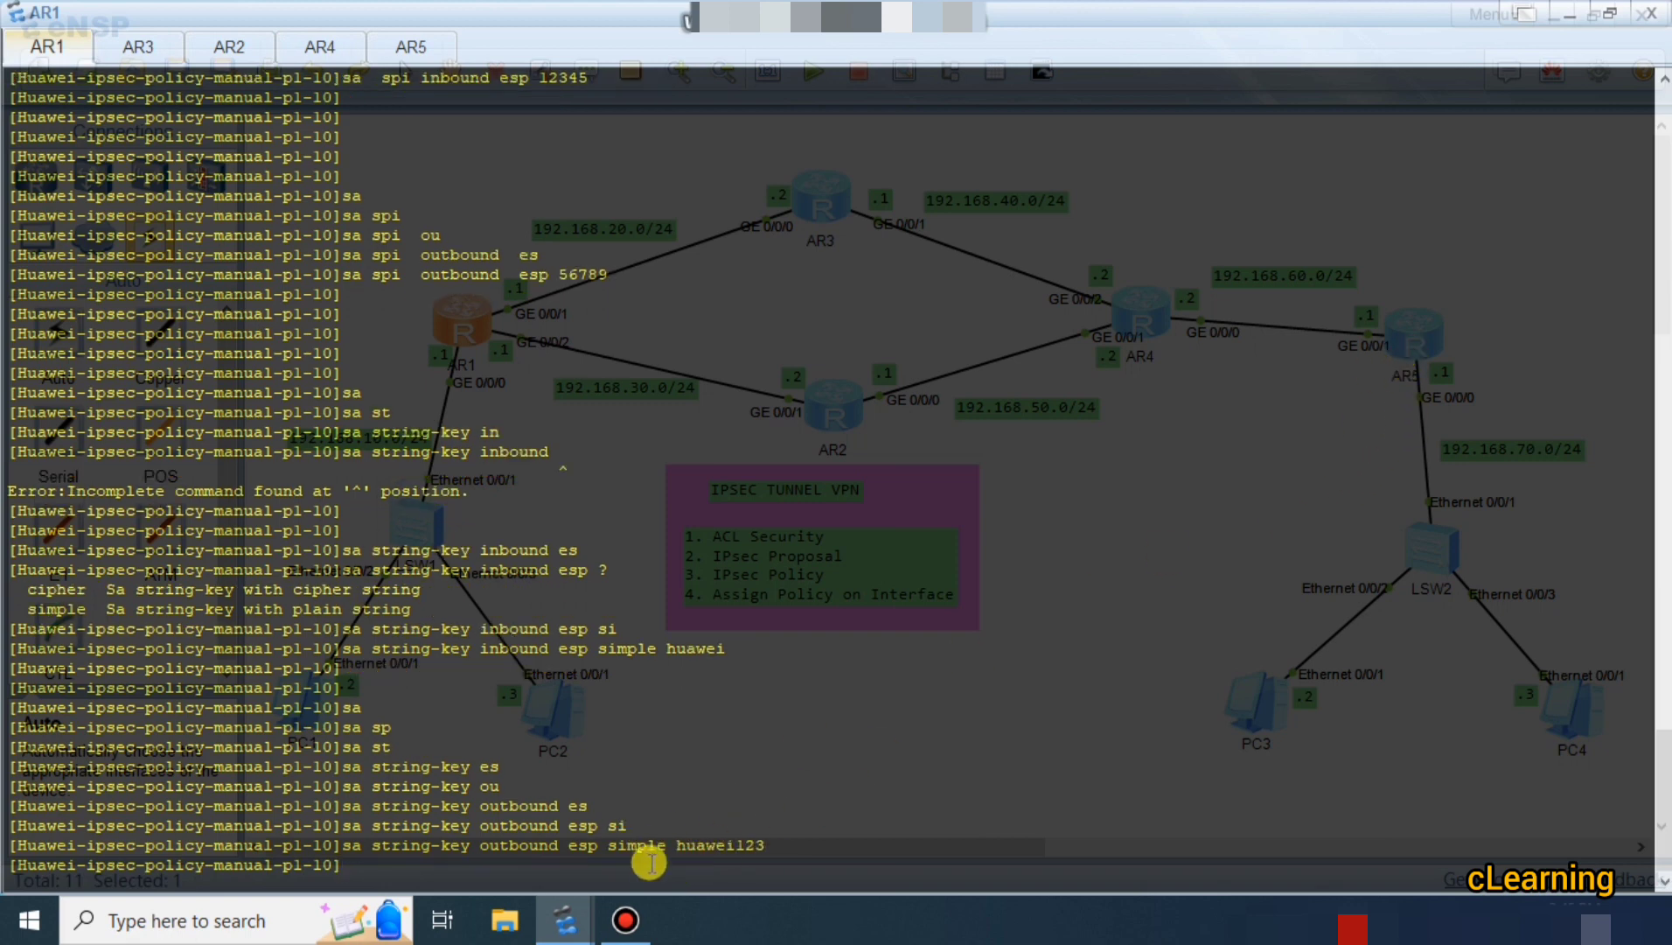
pyautogui.moveTo(676, 856); pyautogui.dragTo(784, 850)
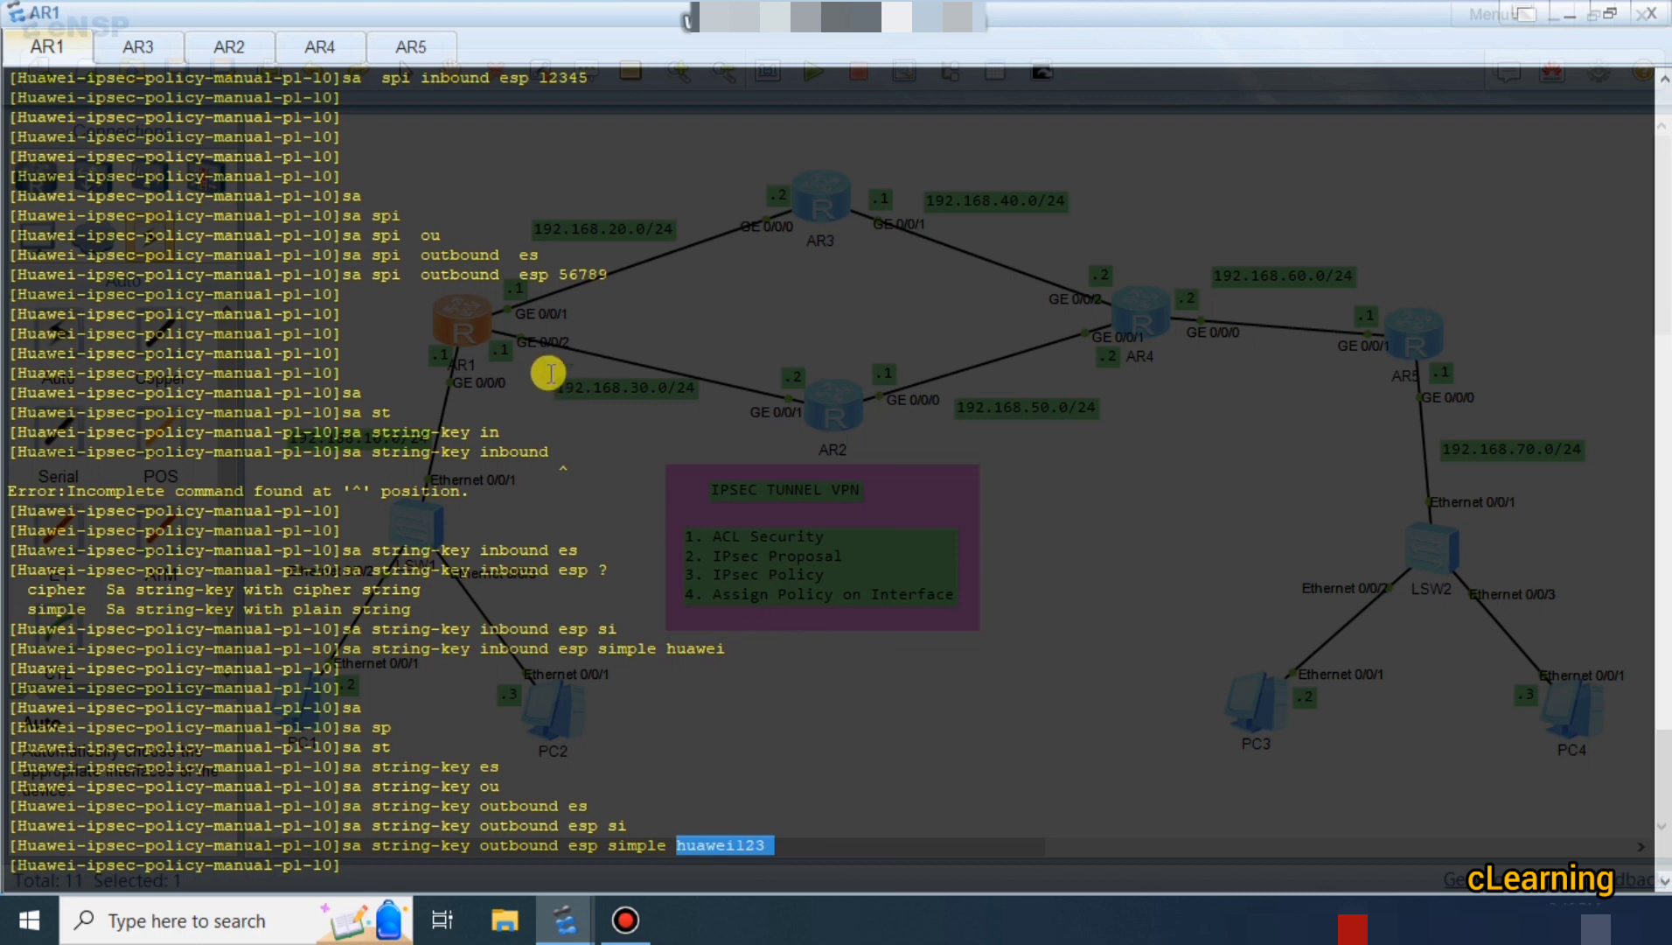
# Review AR1's inbound SPI 12345 and outbound SPI 56789 lines.
pyautogui.scroll(2, 555, 370)
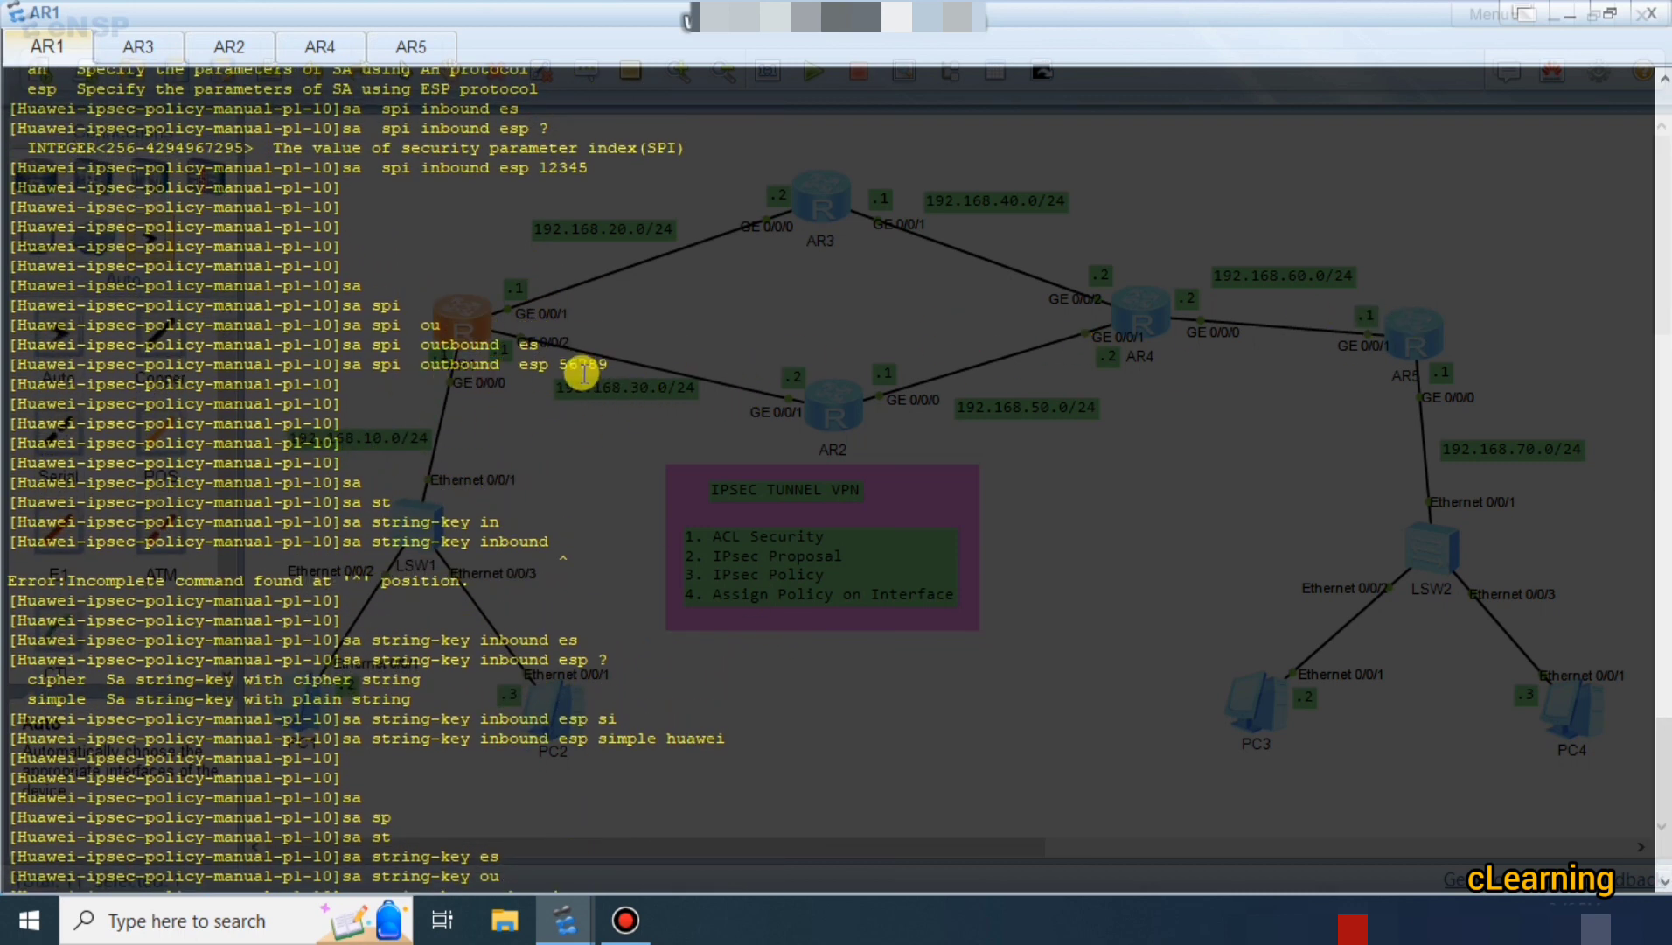
pyautogui.moveTo(559, 363); pyautogui.dragTo(599, 363)
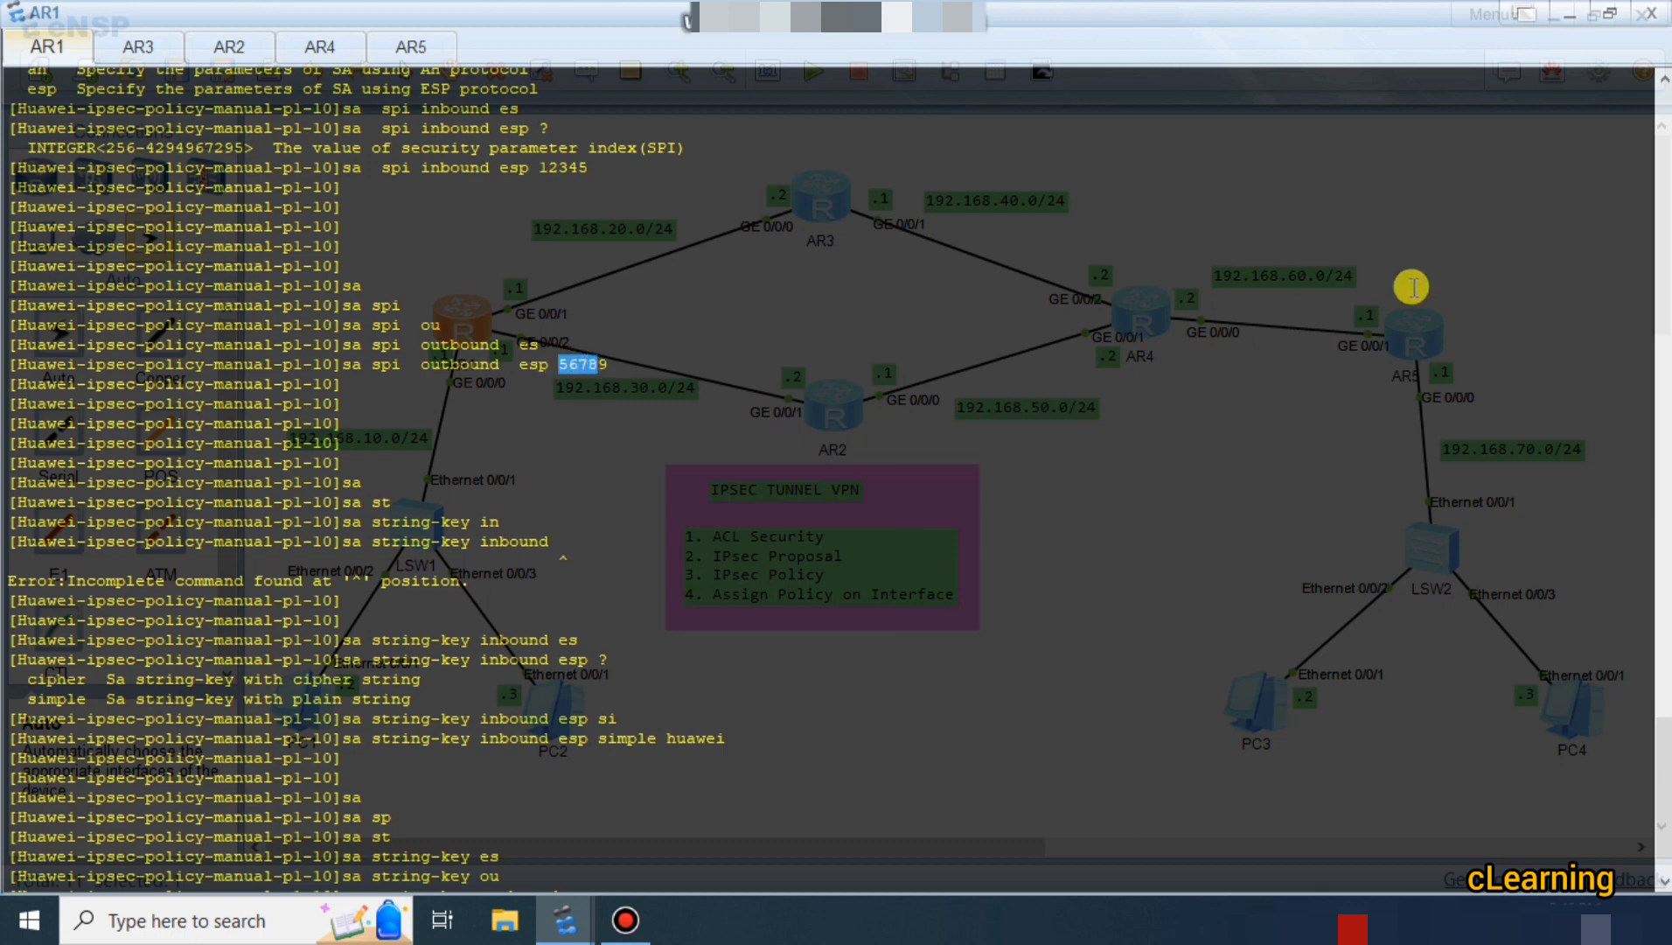
pyautogui.moveTo(537, 167); pyautogui.dragTo(598, 167)
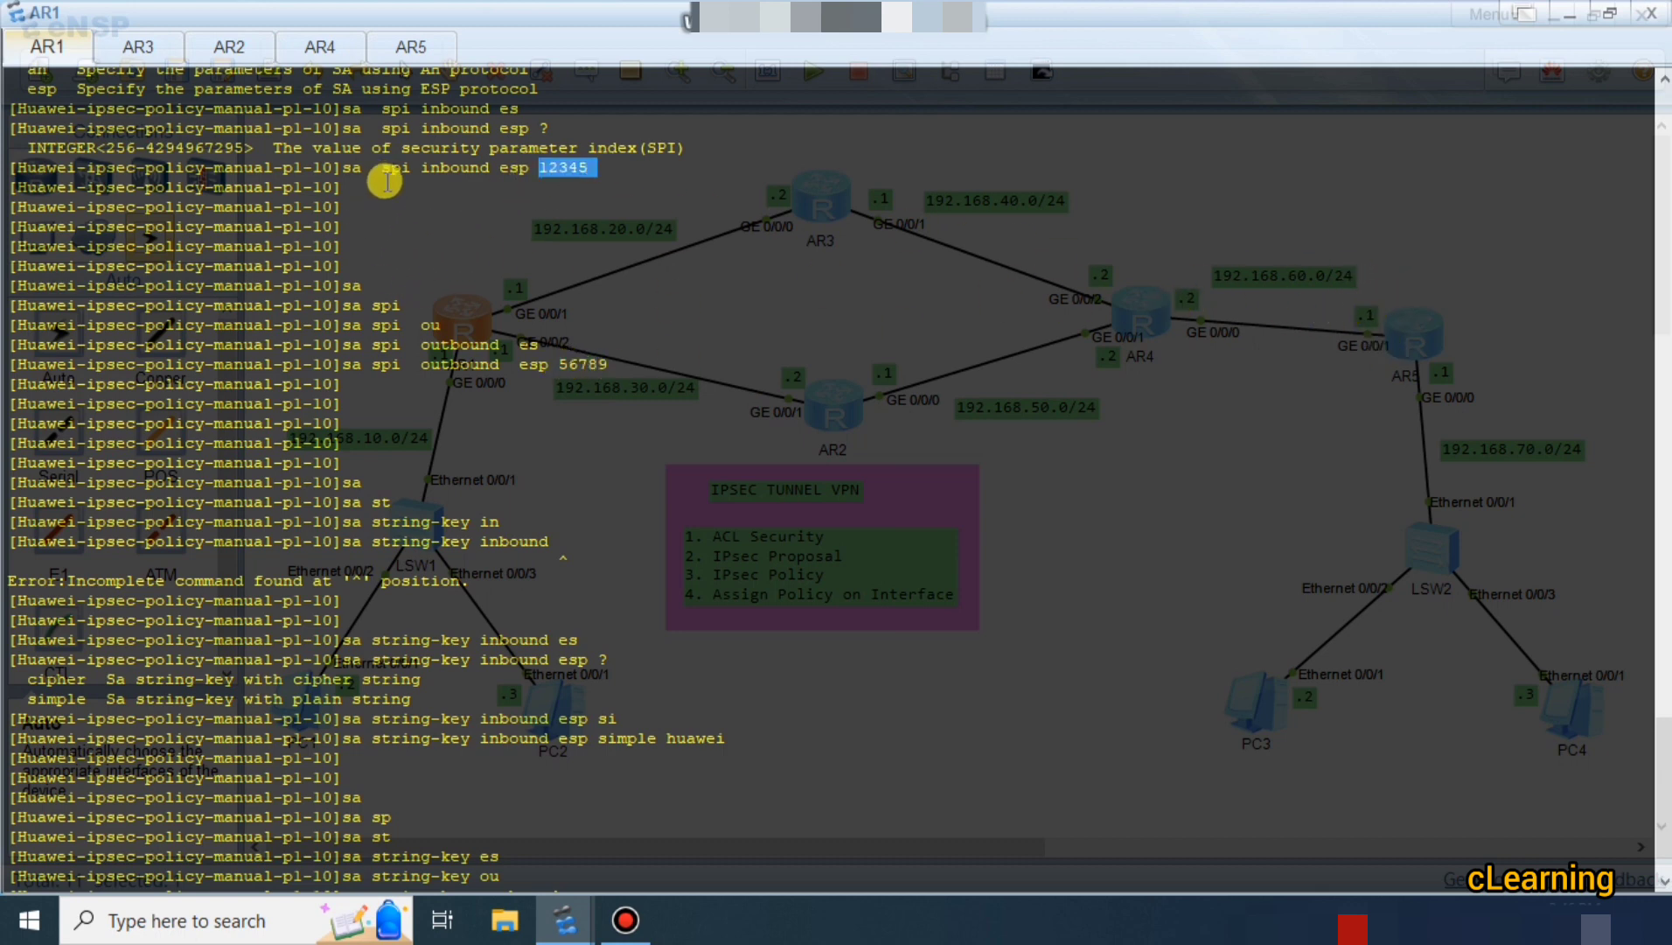
pyautogui.moveTo(489, 168); pyautogui.dragTo(403, 170)
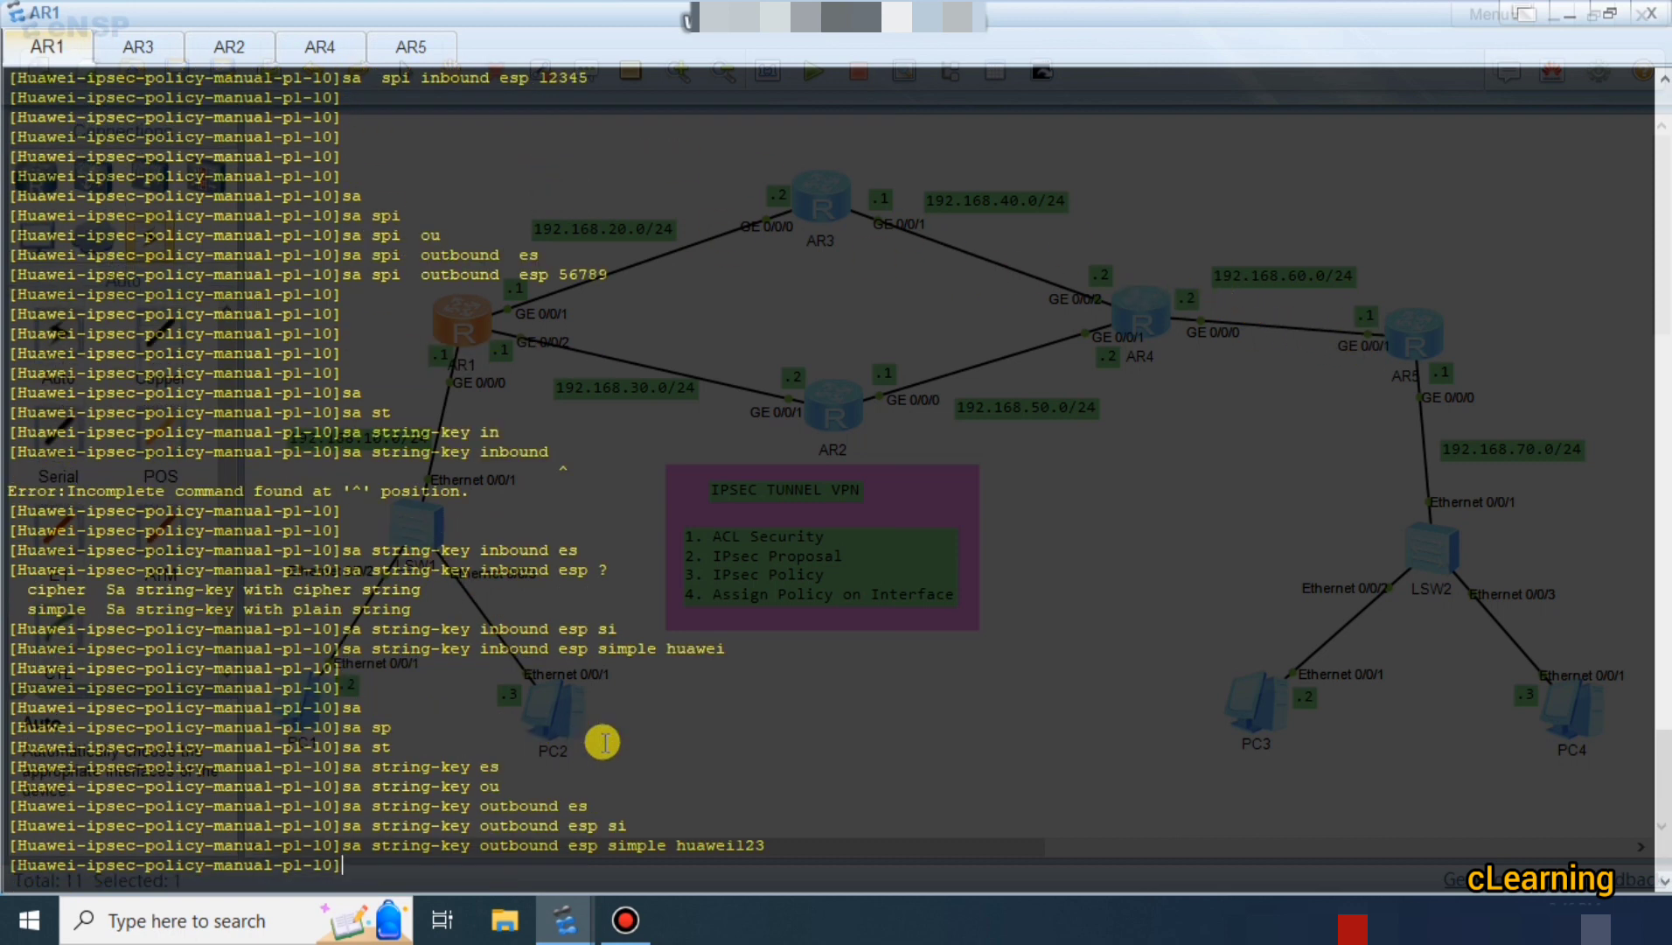
pyautogui.press('Return')
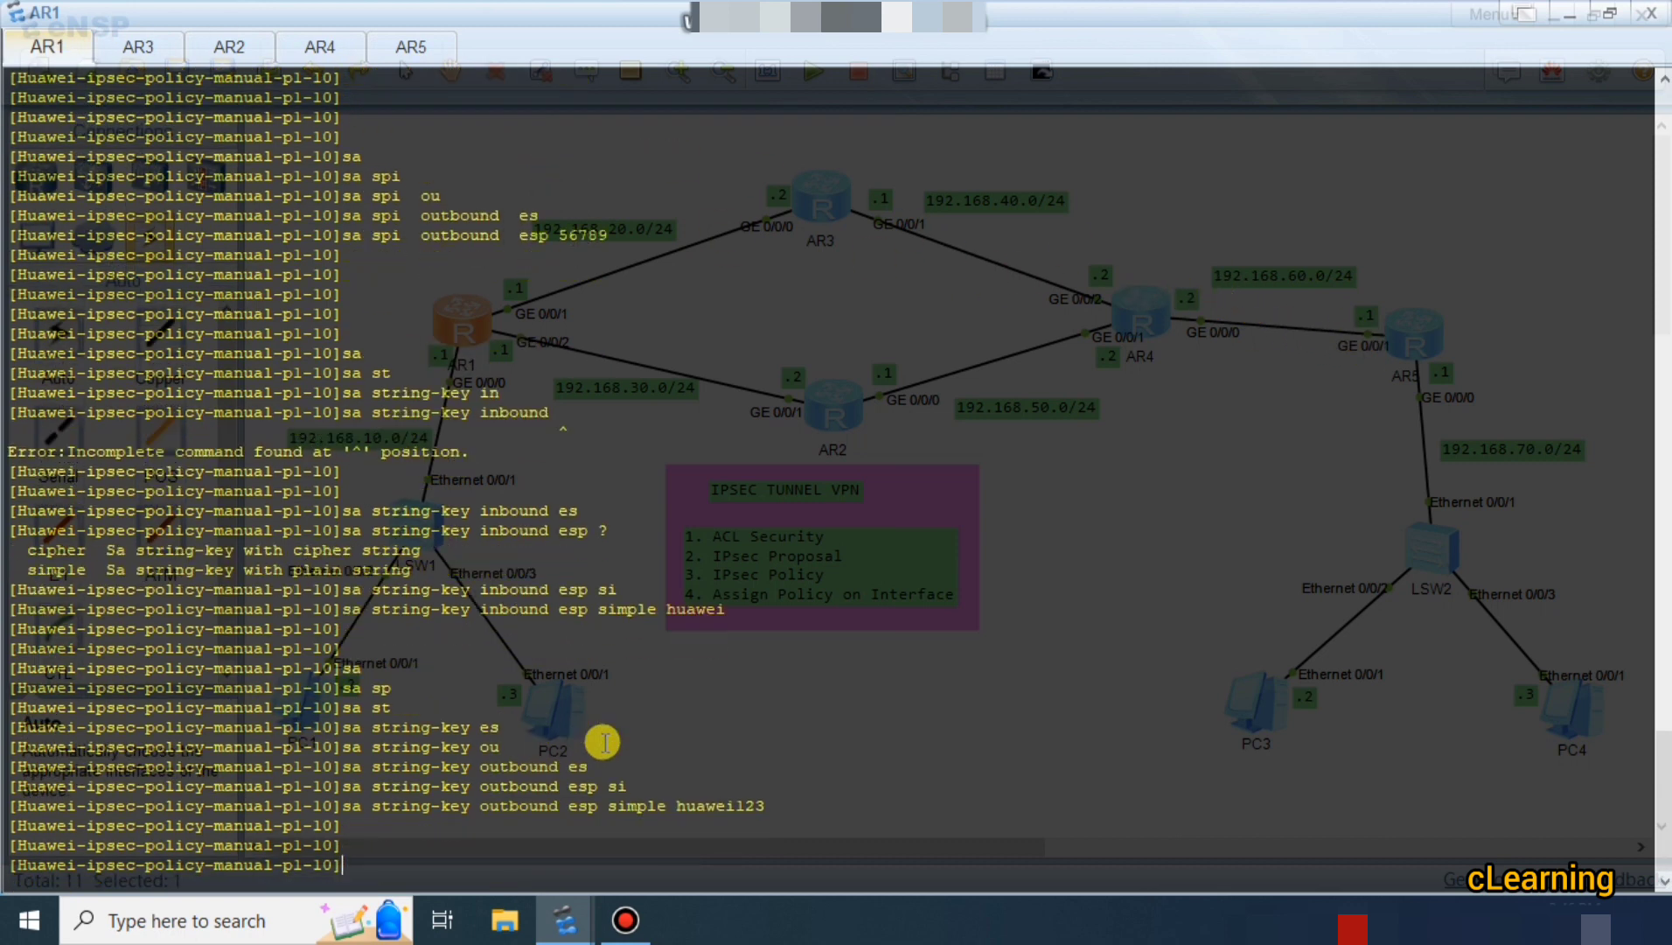
pyautogui.press('Return')
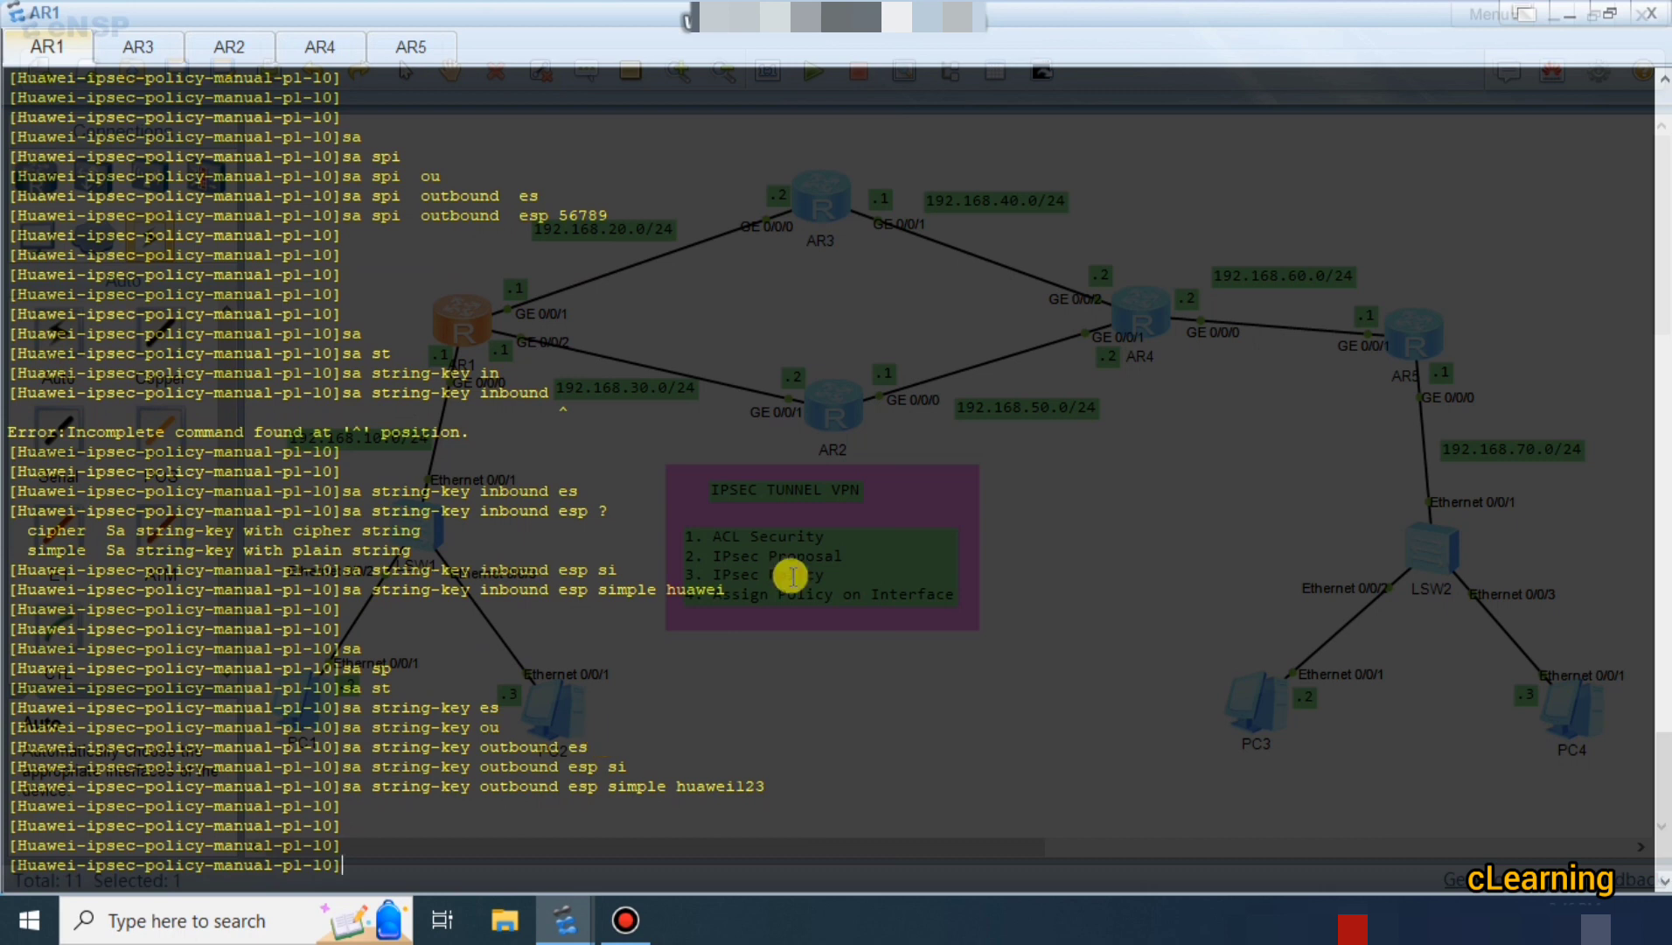
# Look over the rest of AR1's policy configuration, then bring up AR5's console.
pyautogui.scroll(4, 787, 575)
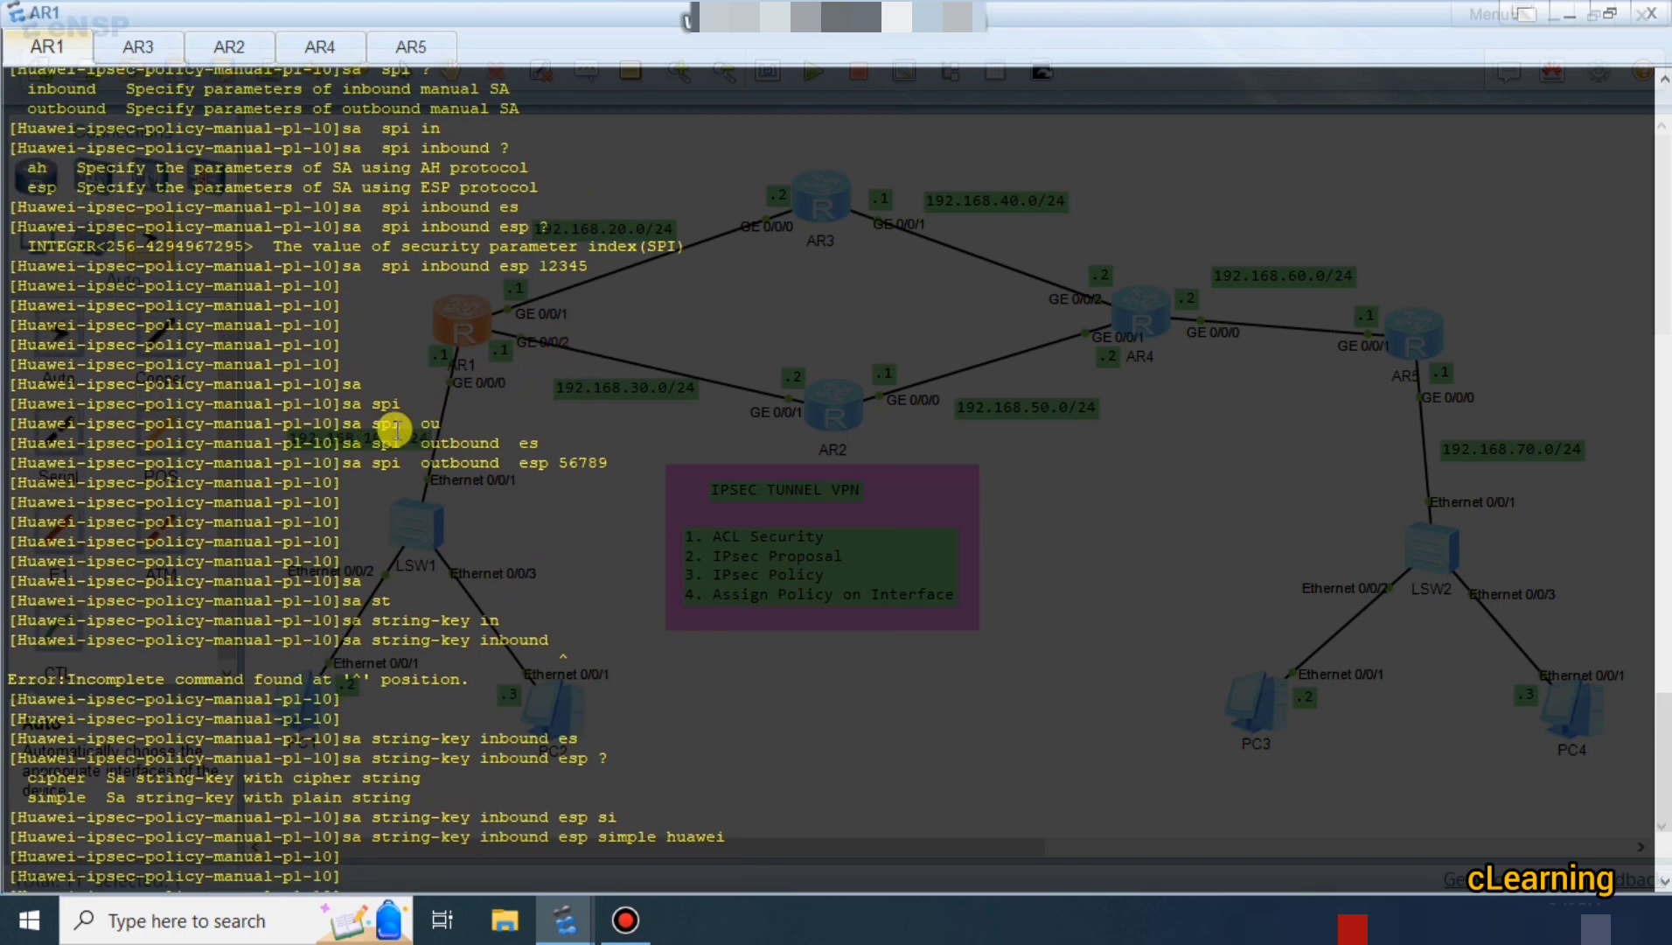
pyautogui.scroll(2, 501, 223)
pyautogui.scroll(-2, 501, 223)
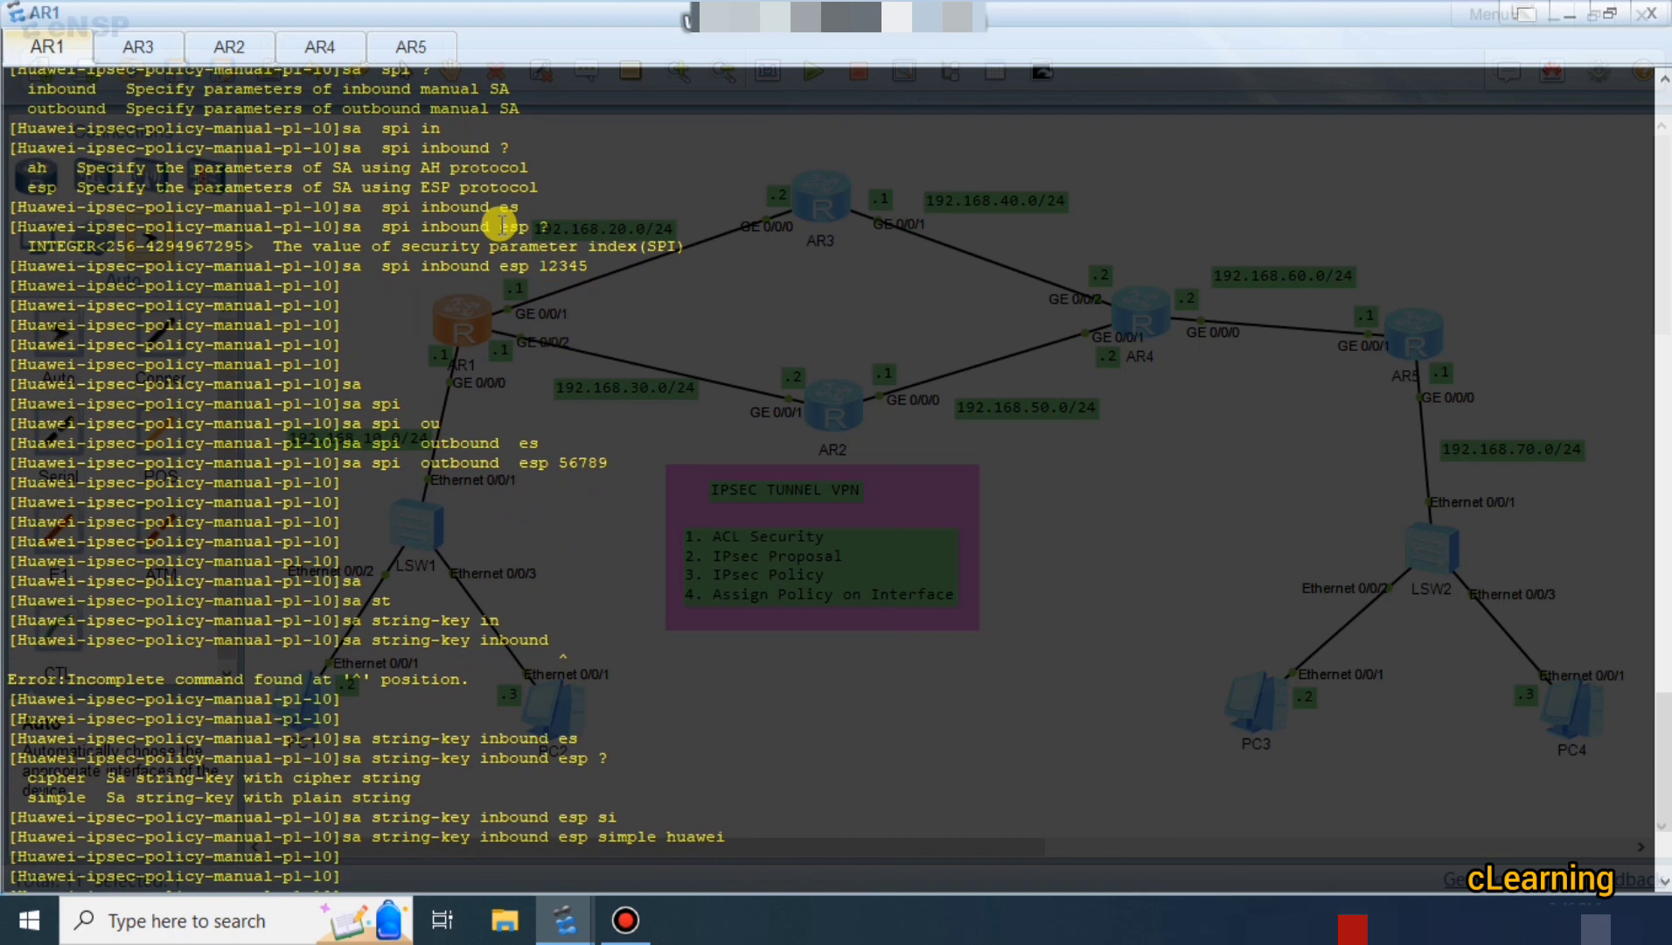
pyautogui.scroll(-2, 497, 262)
pyautogui.moveTo(342, 383); pyautogui.dragTo(509, 391)
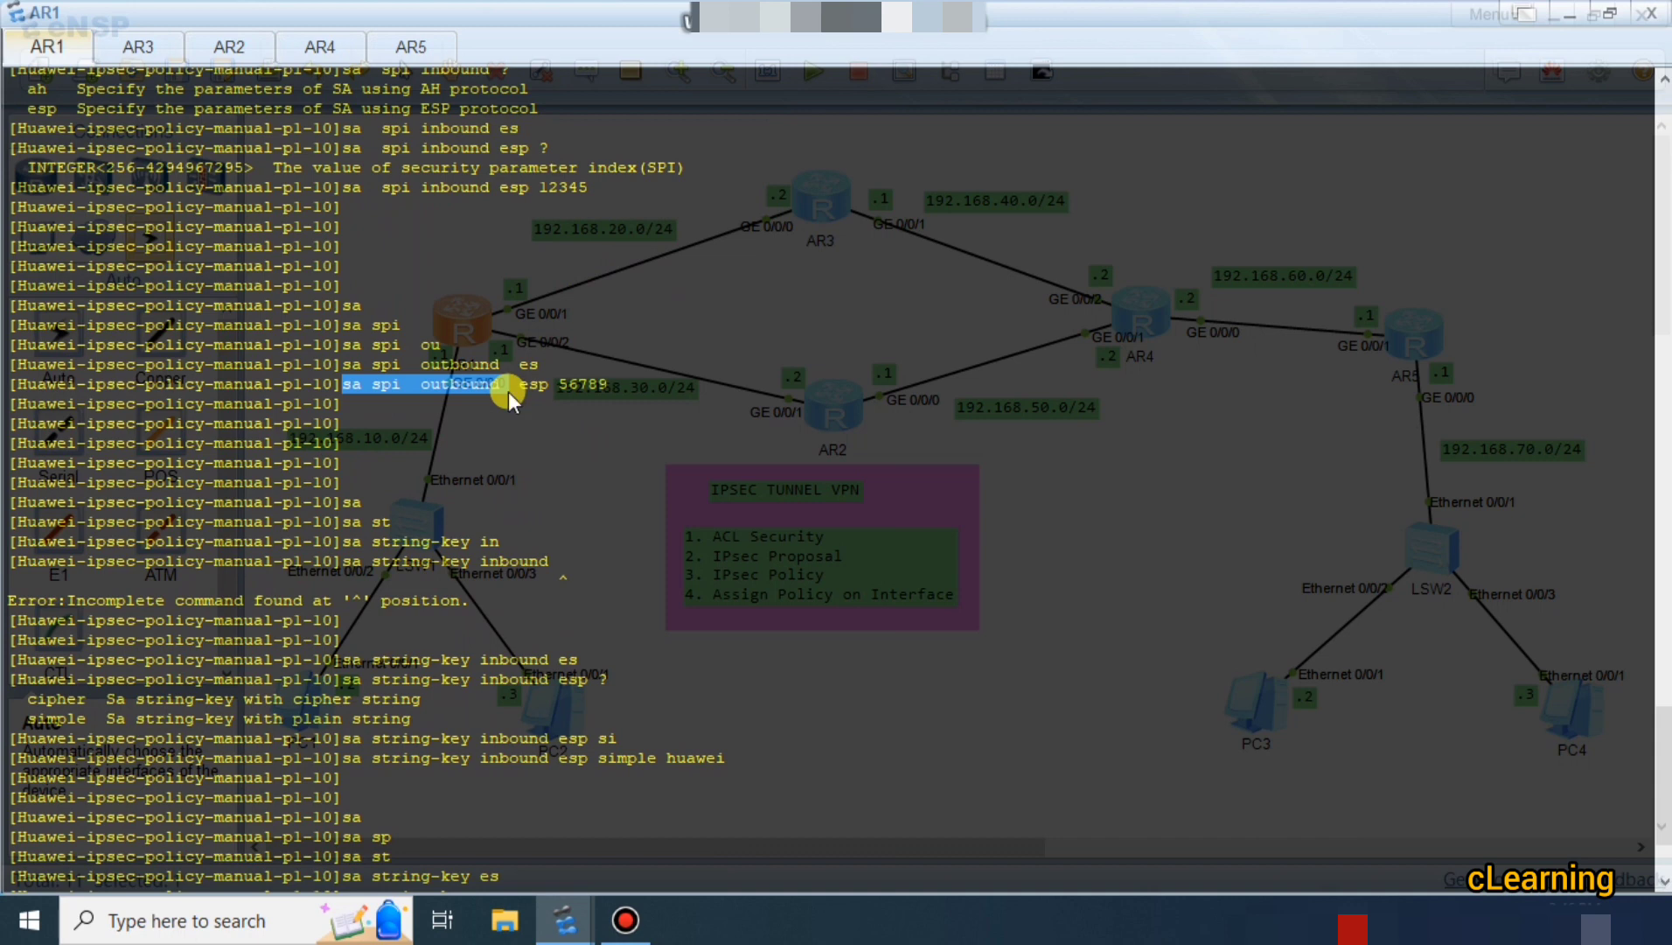
pyautogui.scroll(-2, 505, 402)
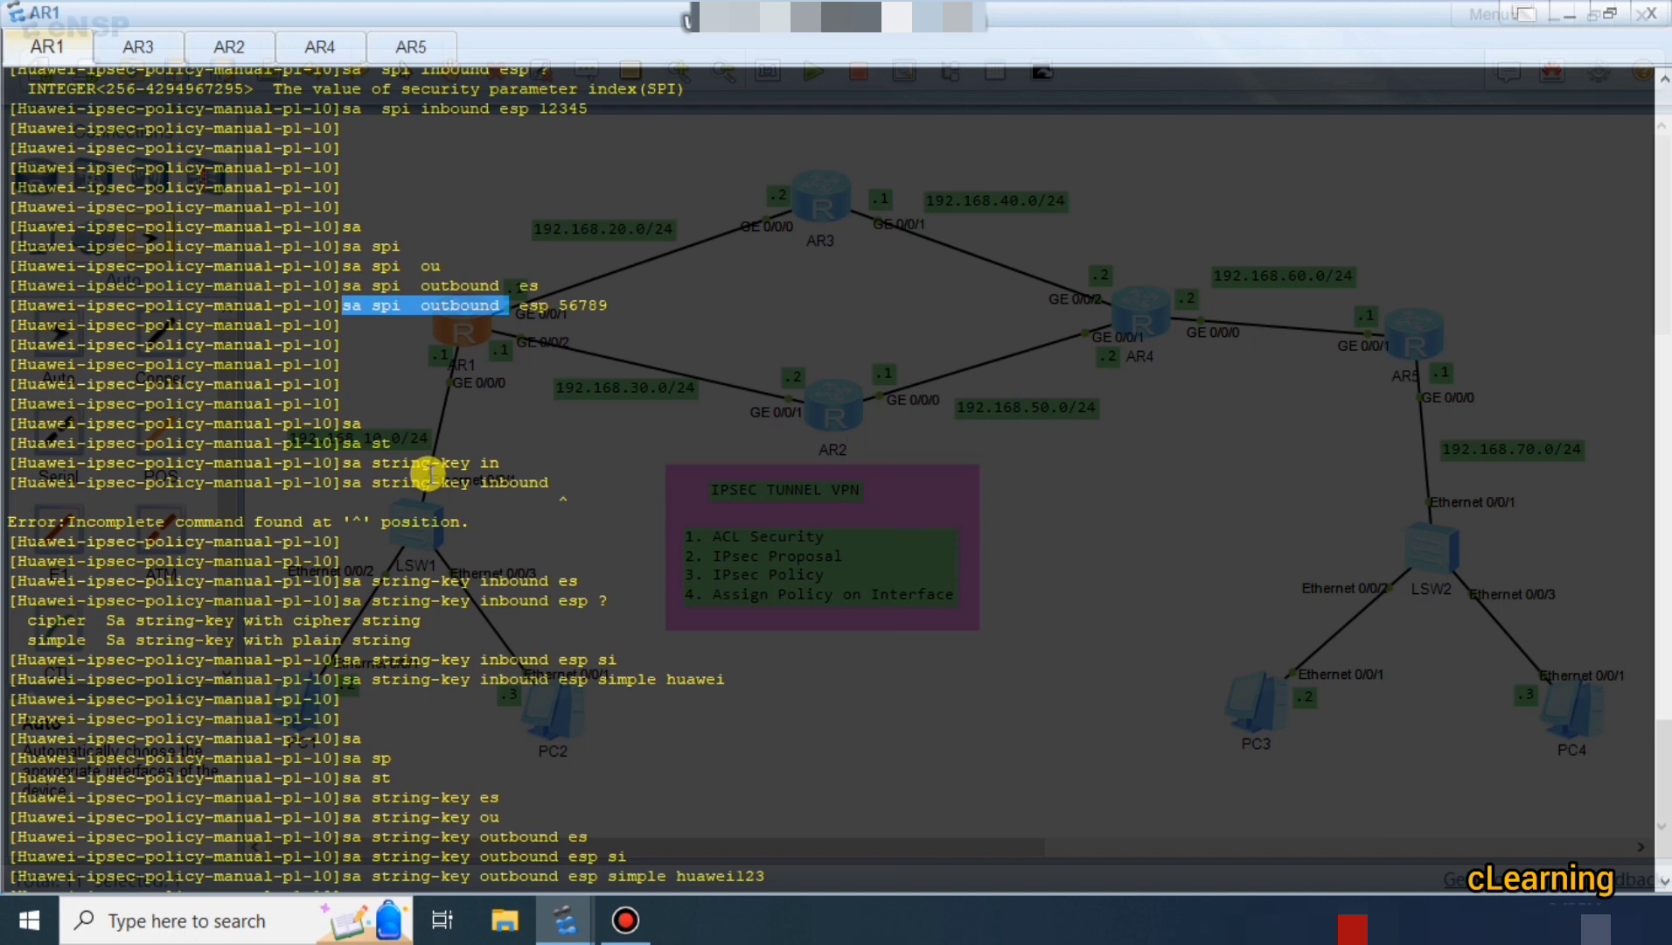
pyautogui.press('Return')
pyautogui.press('Return')
pyautogui.press('Return')
pyautogui.press('Return')
pyautogui.press('Return')
pyautogui.press('Return')
pyautogui.press('Return')
pyautogui.press('Return')
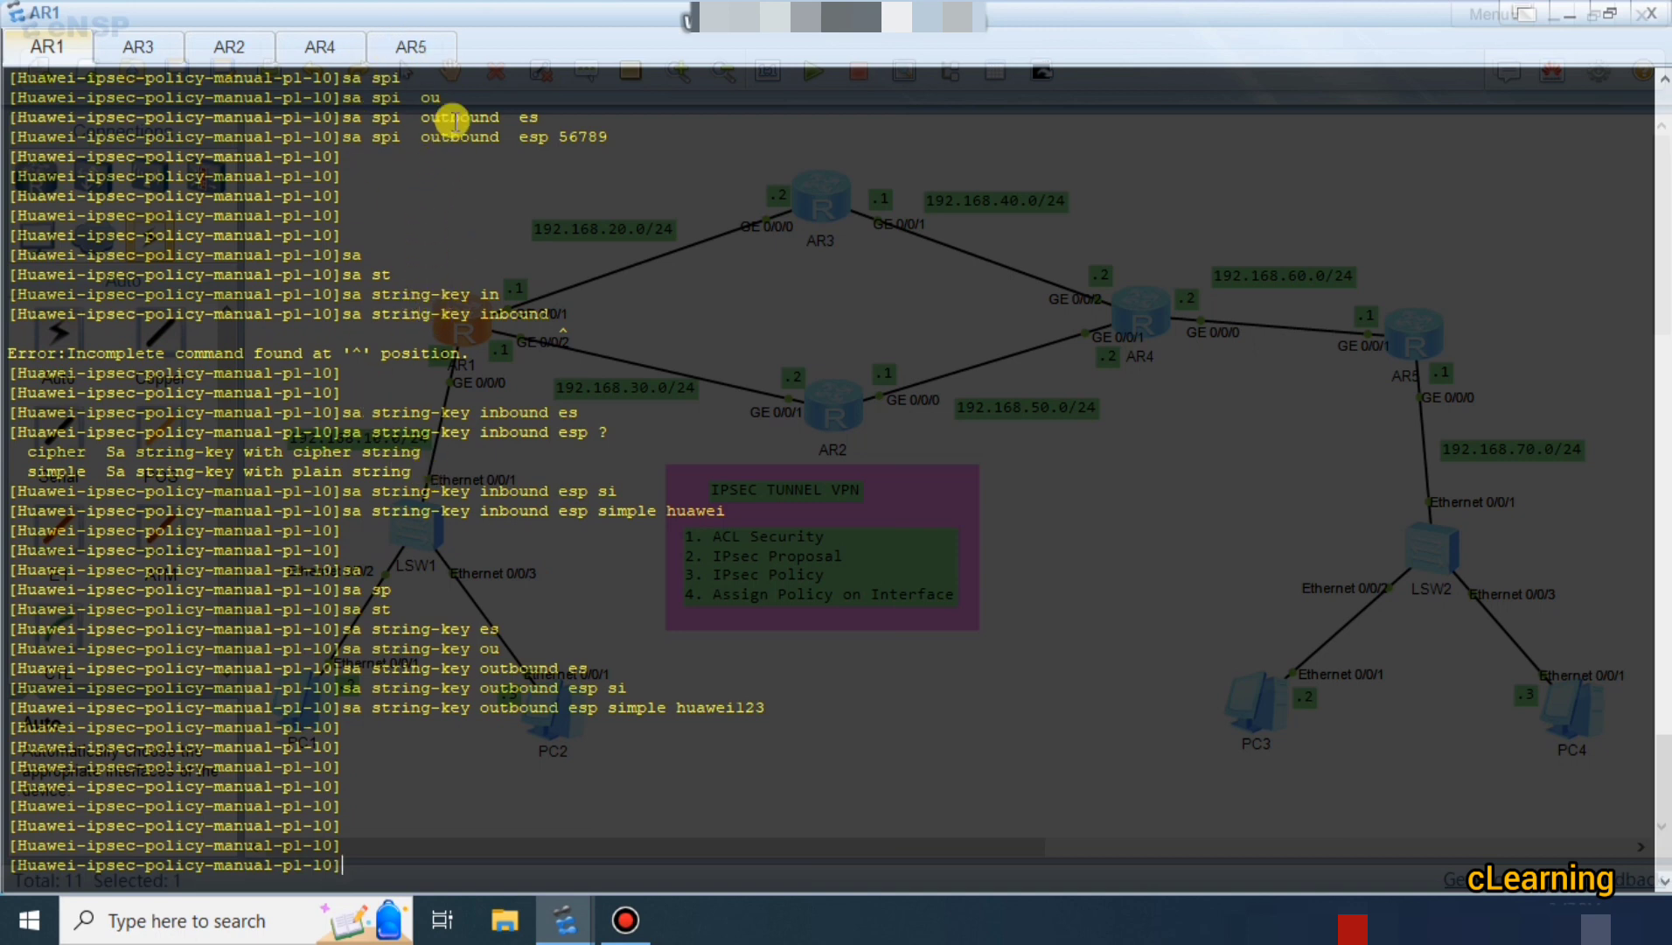
pyautogui.click(415, 42)
# Wake AR5's console and enter system view.
pyautogui.press('Return')
pyautogui.press('Return')
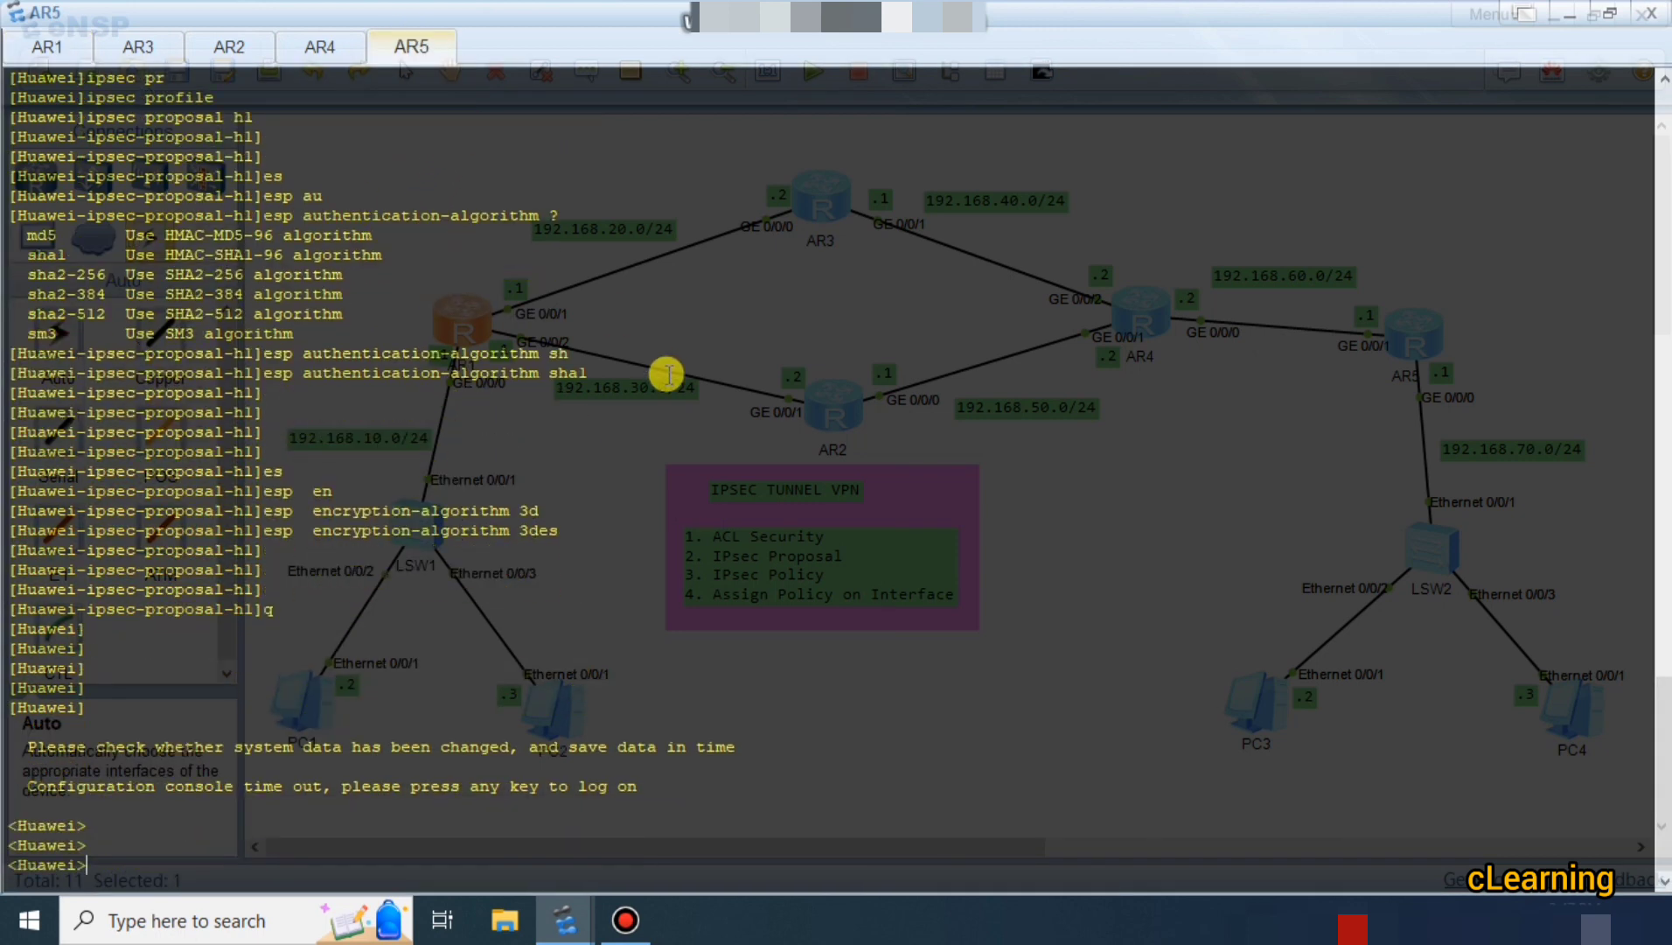
pyautogui.write('sys')
pyautogui.press('Return')
pyautogui.write('i')
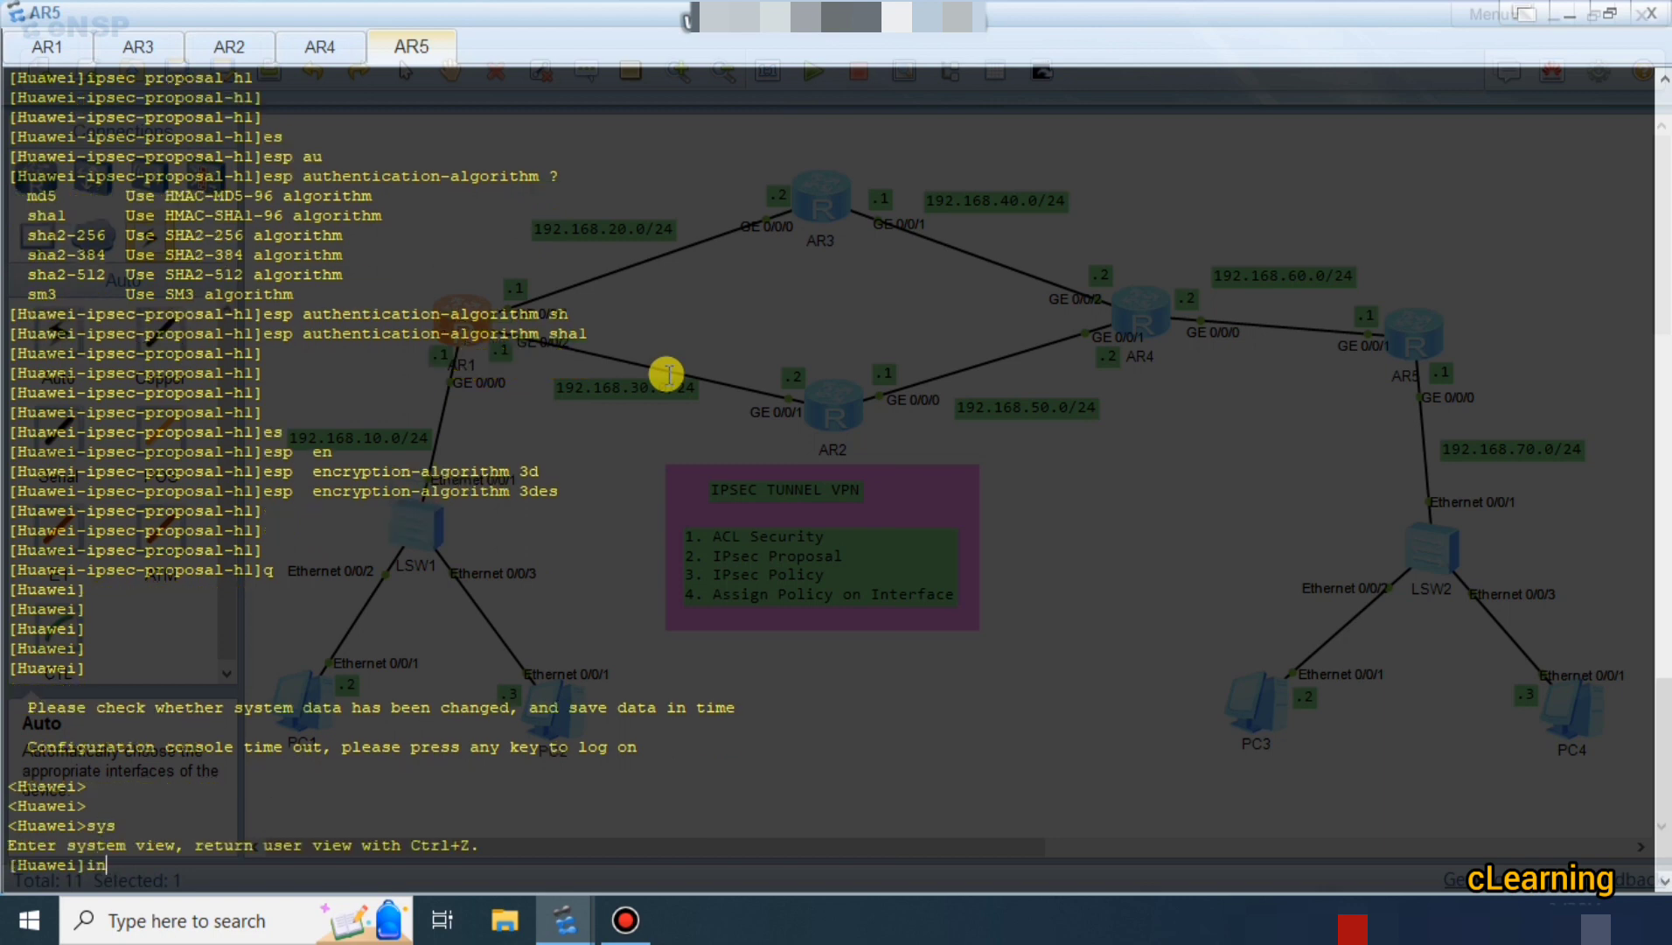
pyautogui.press('BackSpace')
pyautogui.write('sp')
pyautogui.press('Return')
# Create manual IPsec policy p1 with sequence 10 on AR5.
pyautogui.write('ipse')
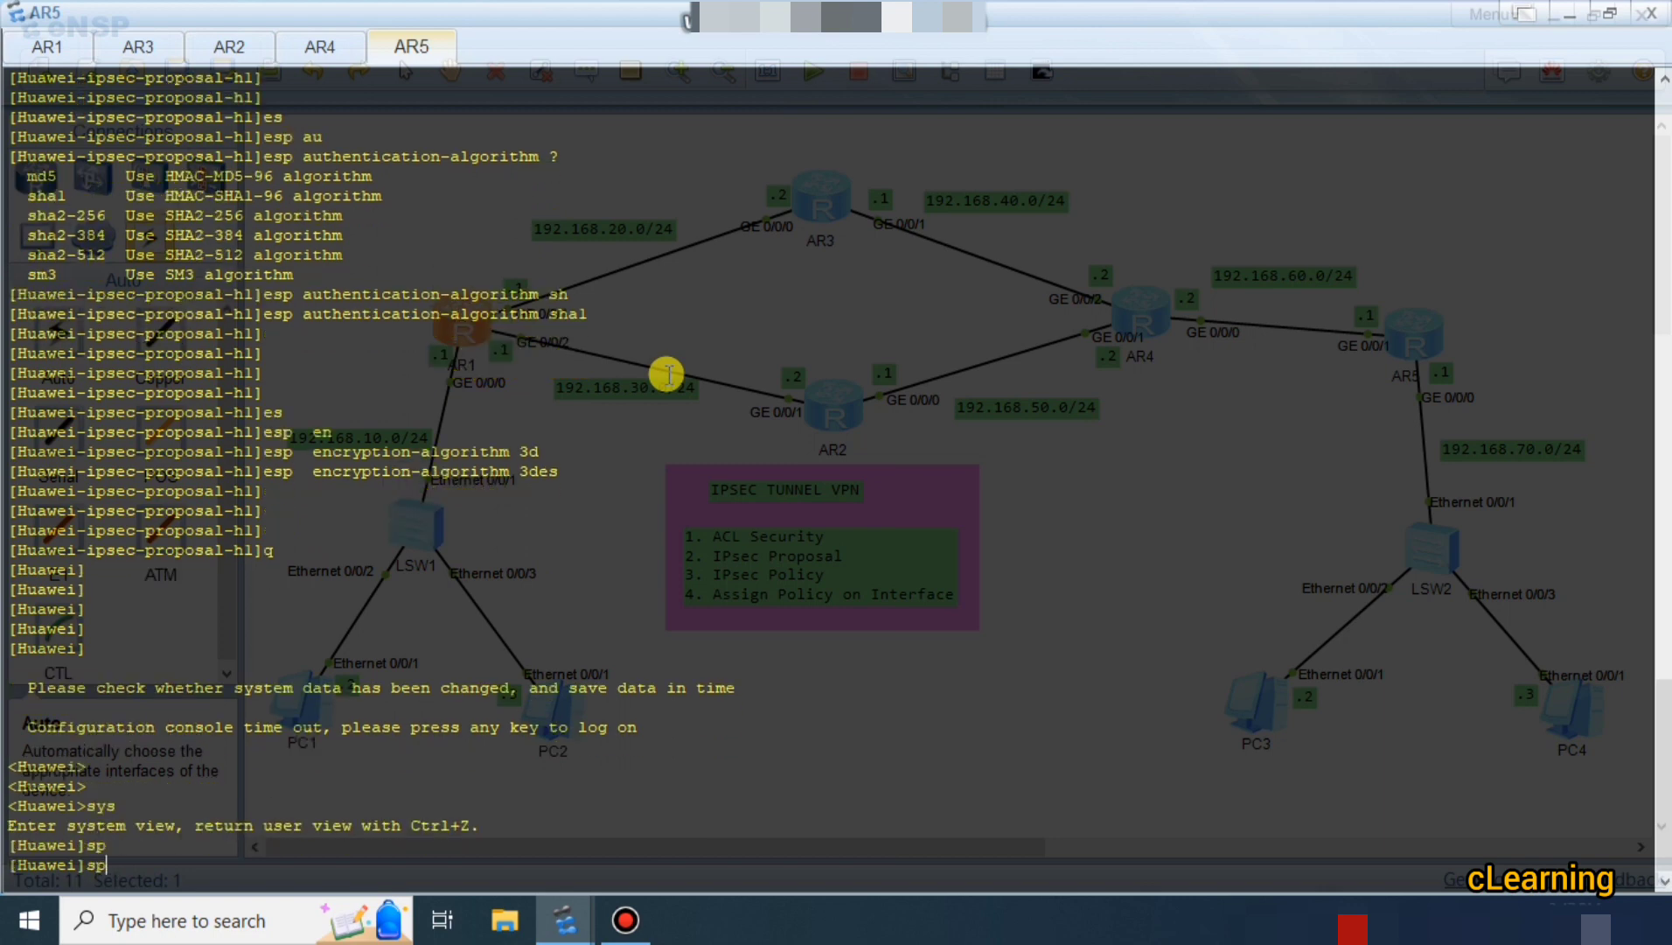
pyautogui.press('Tab')
pyautogui.write('plo')
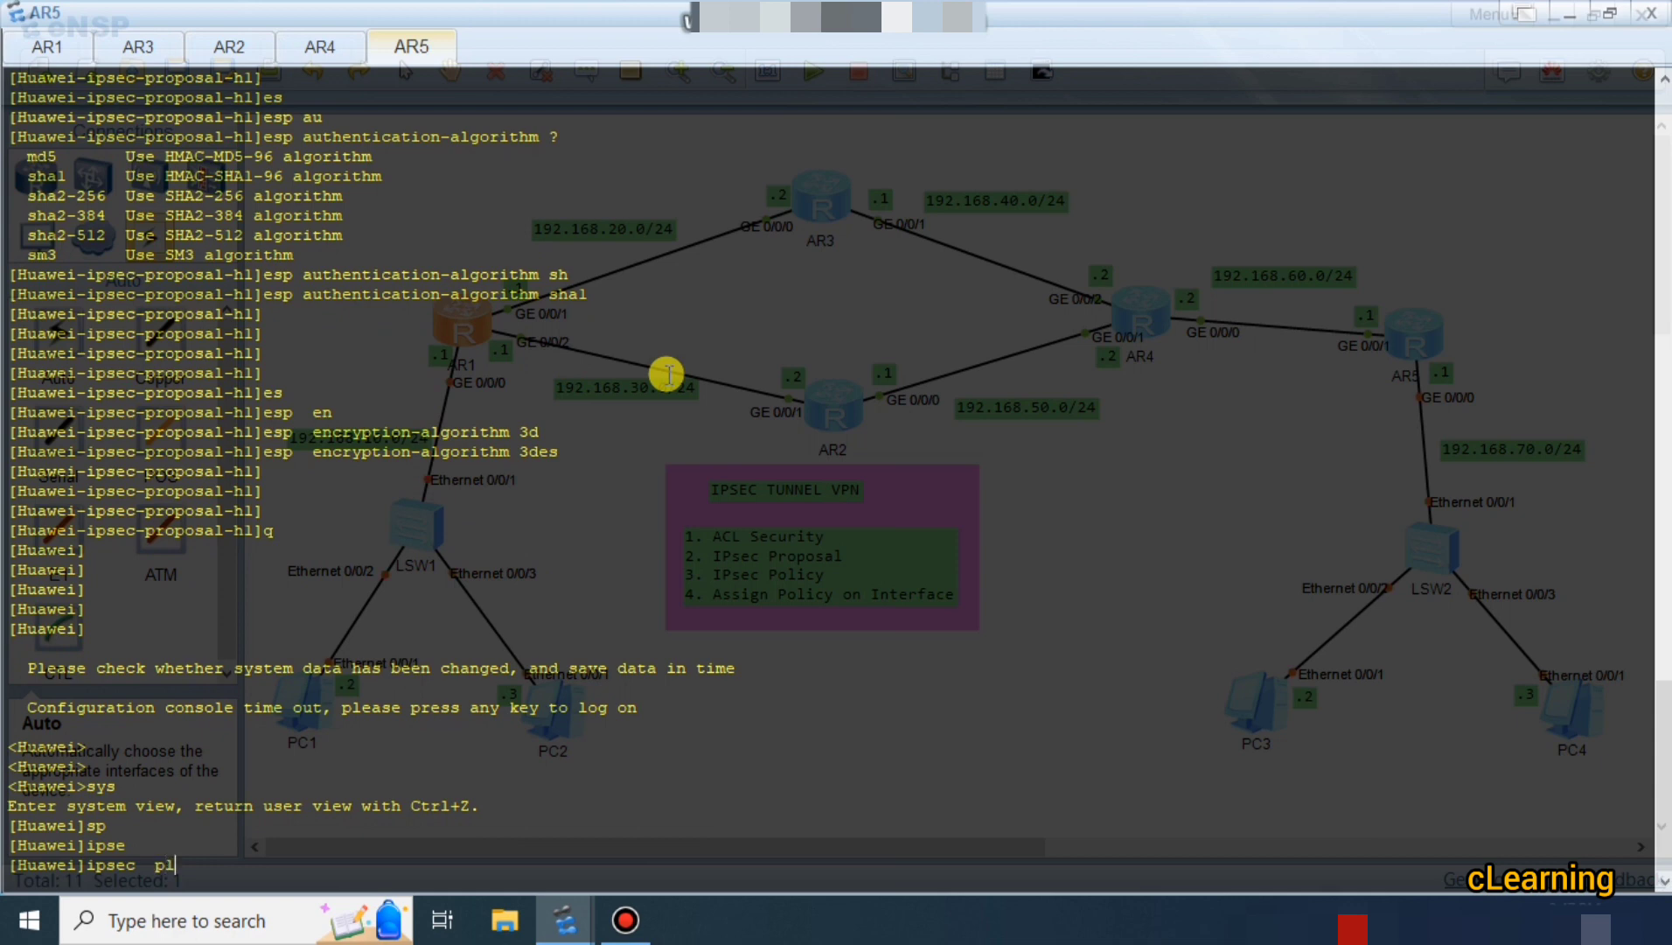
pyautogui.press('Tab')
pyautogui.press('Tab')
pyautogui.press('BackSpace')
pyautogui.press('BackSpace')
pyautogui.write('o')
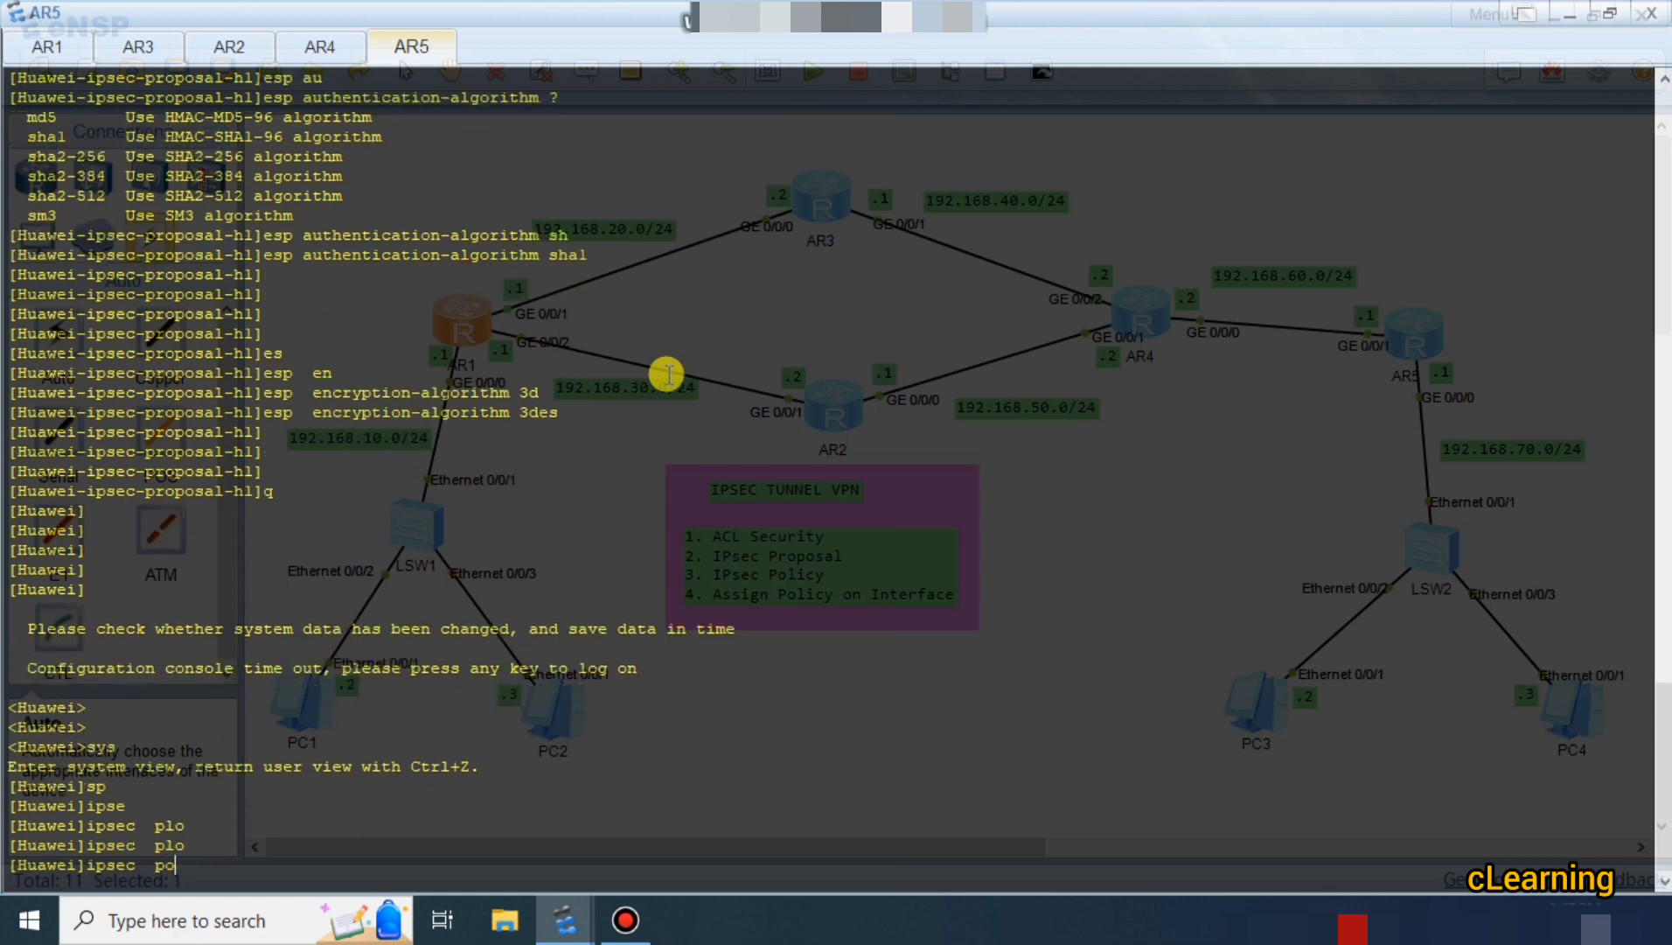
pyautogui.press('Tab')
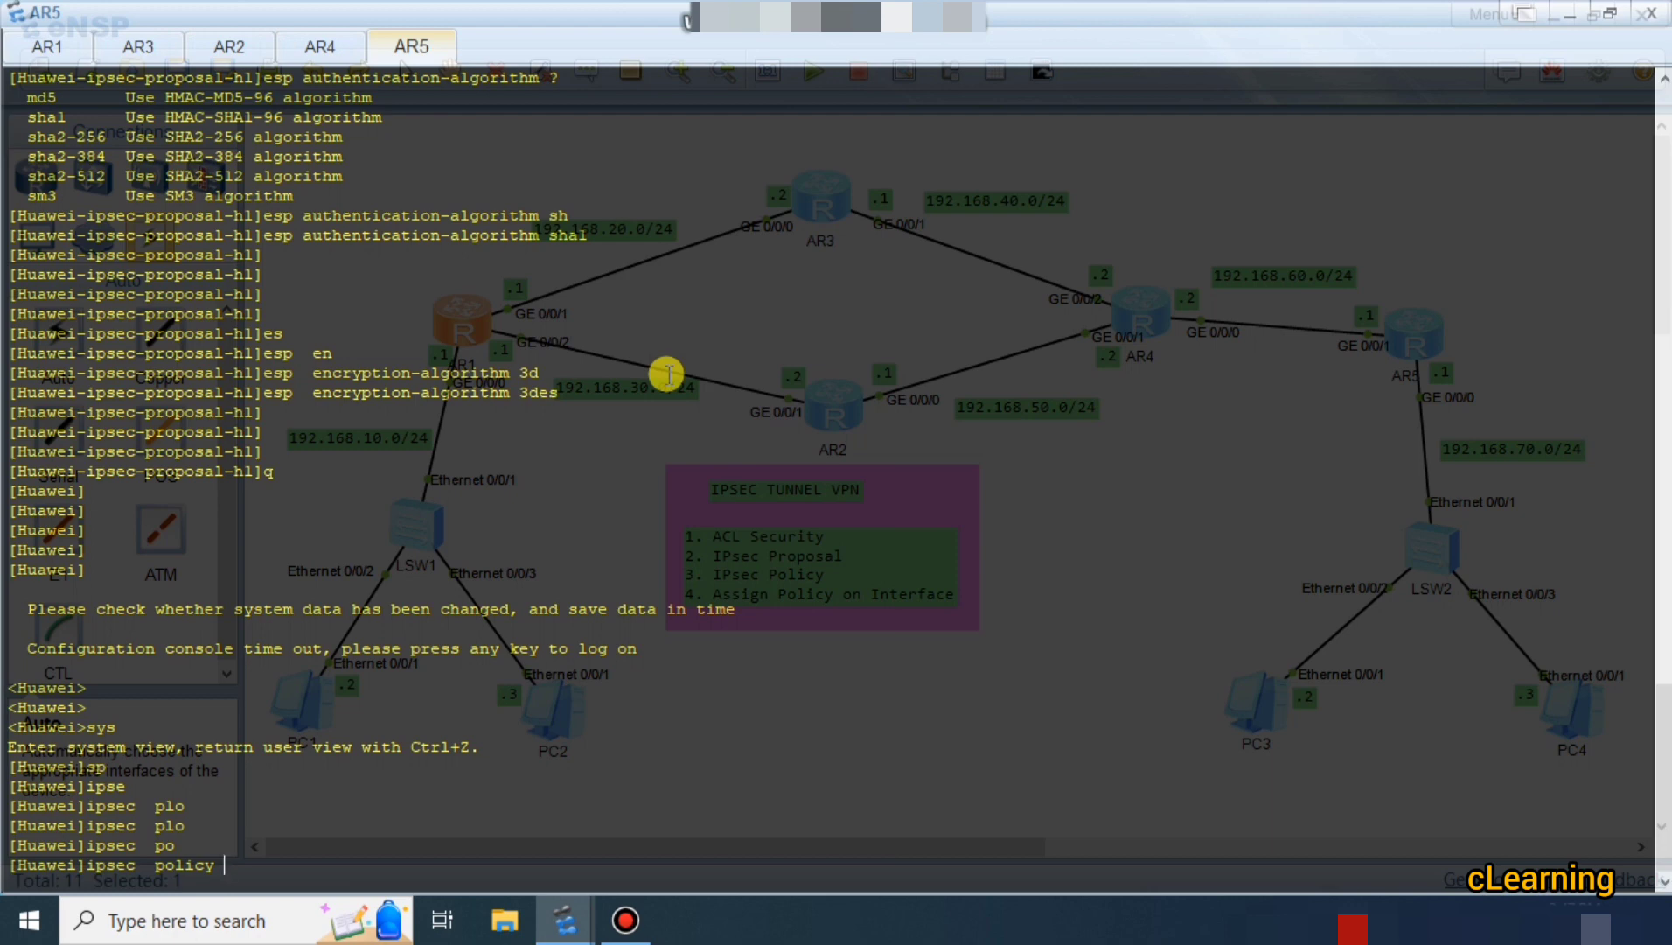
pyautogui.write('pl')
pyautogui.write('10 m')
pyautogui.press('Tab')
pyautogui.press('Return')
pyautogui.press('Return')
pyautogui.press('Return')
pyautogui.press('Return')
pyautogui.press('Return')
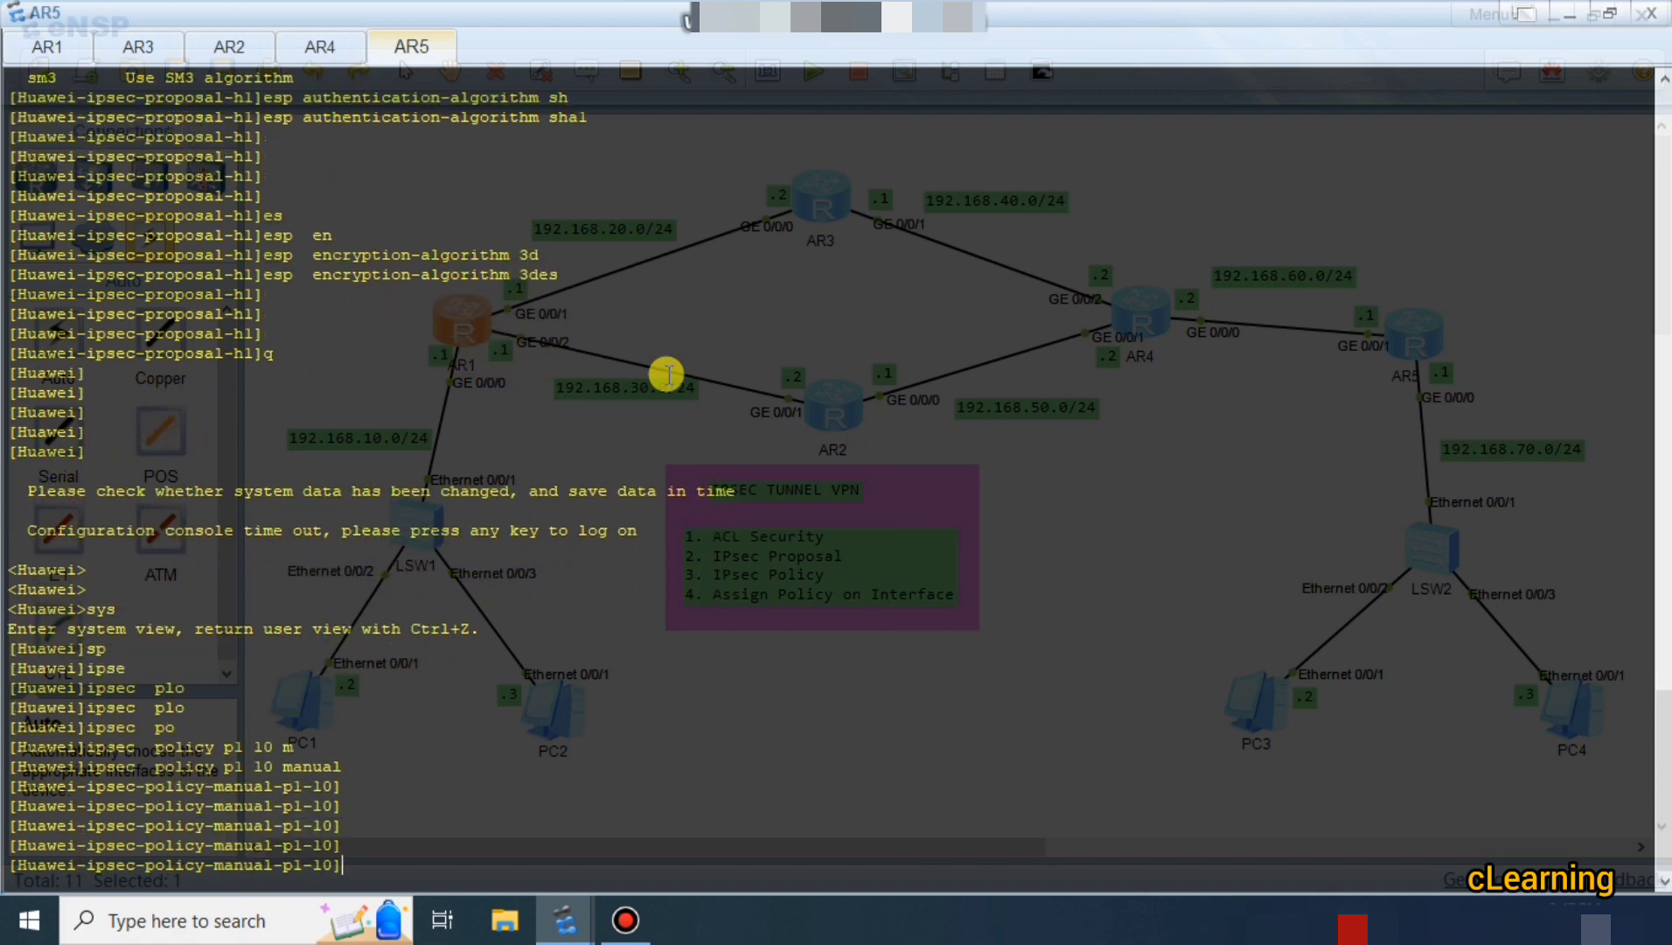
# Bind security ACL 3001 to the policy.
pyautogui.write('ac')
pyautogui.press('Tab')
pyautogui.press('Tab')
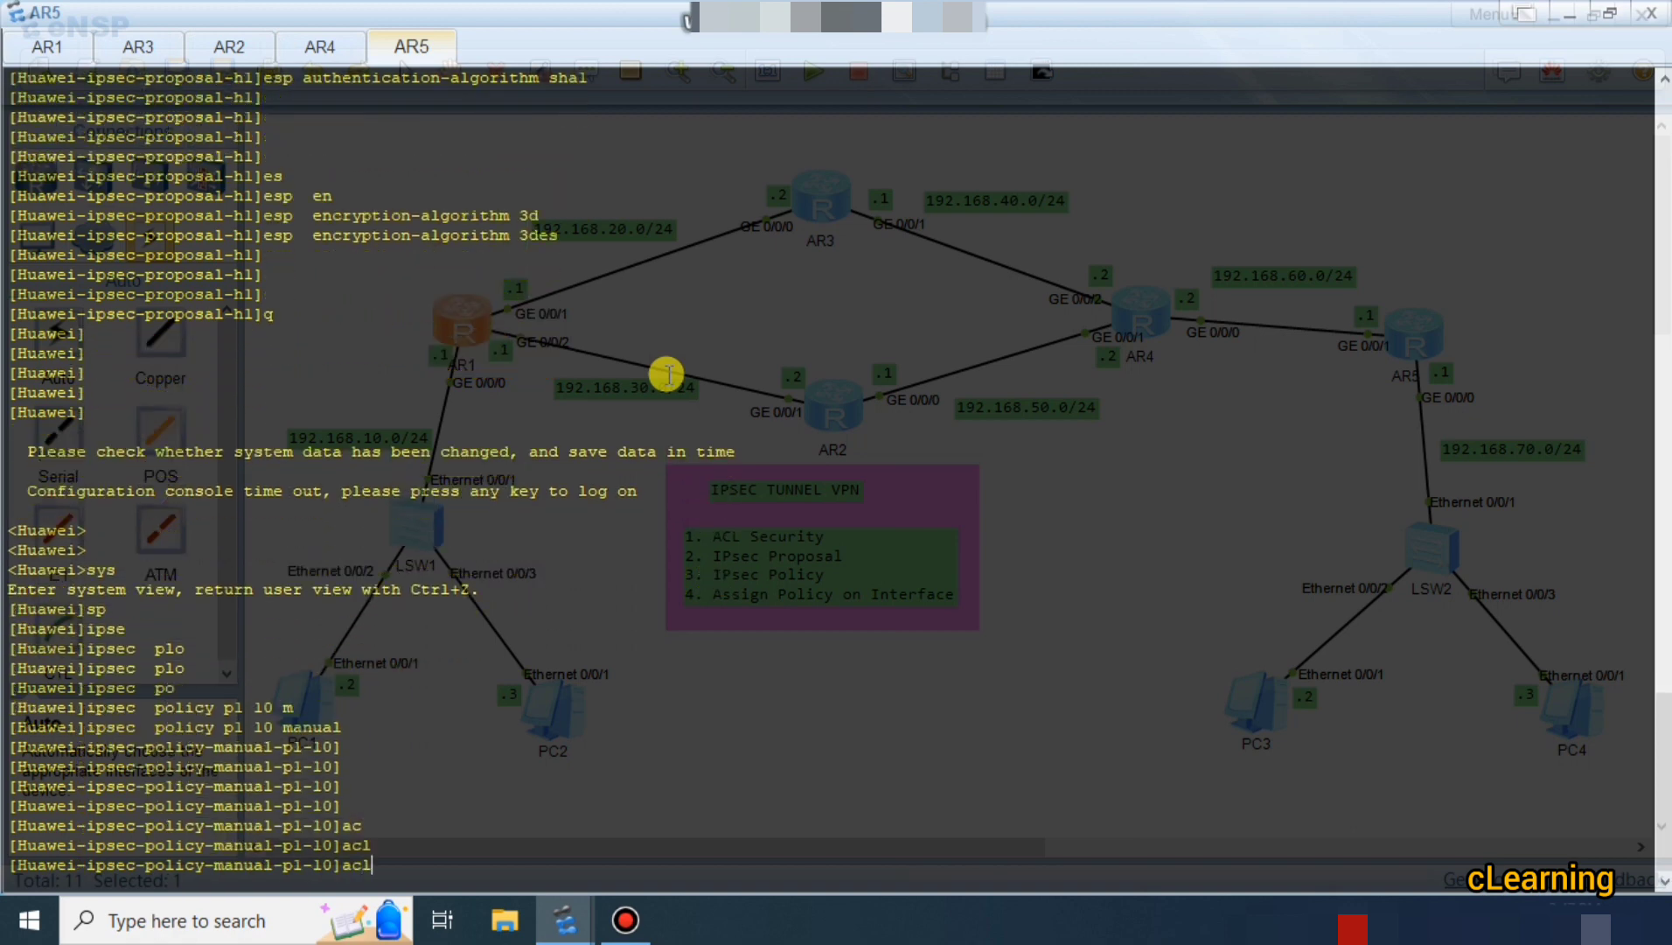
pyautogui.press('BackSpace')
pyautogui.press('BackSpace')
pyautogui.press('BackSpace')
pyautogui.write('se')
pyautogui.press('Tab')
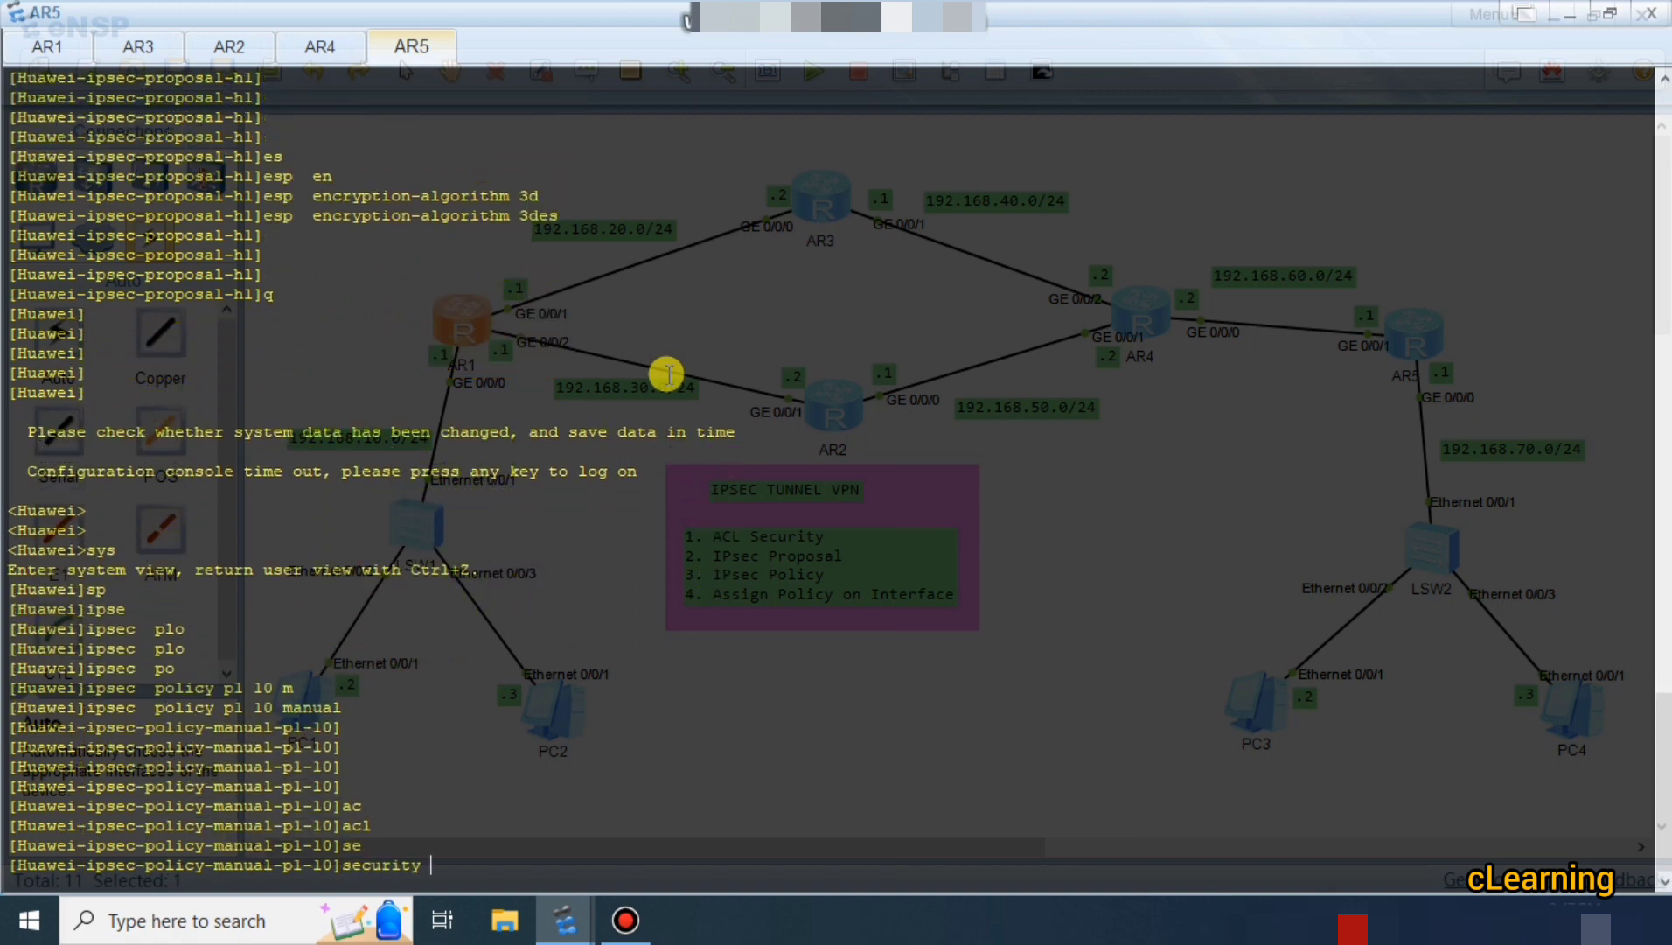
pyautogui.write('c')
pyautogui.press('BackSpace')
pyautogui.write('ac')
# Attach IPsec proposal h1 to the policy.
pyautogui.press('Tab')
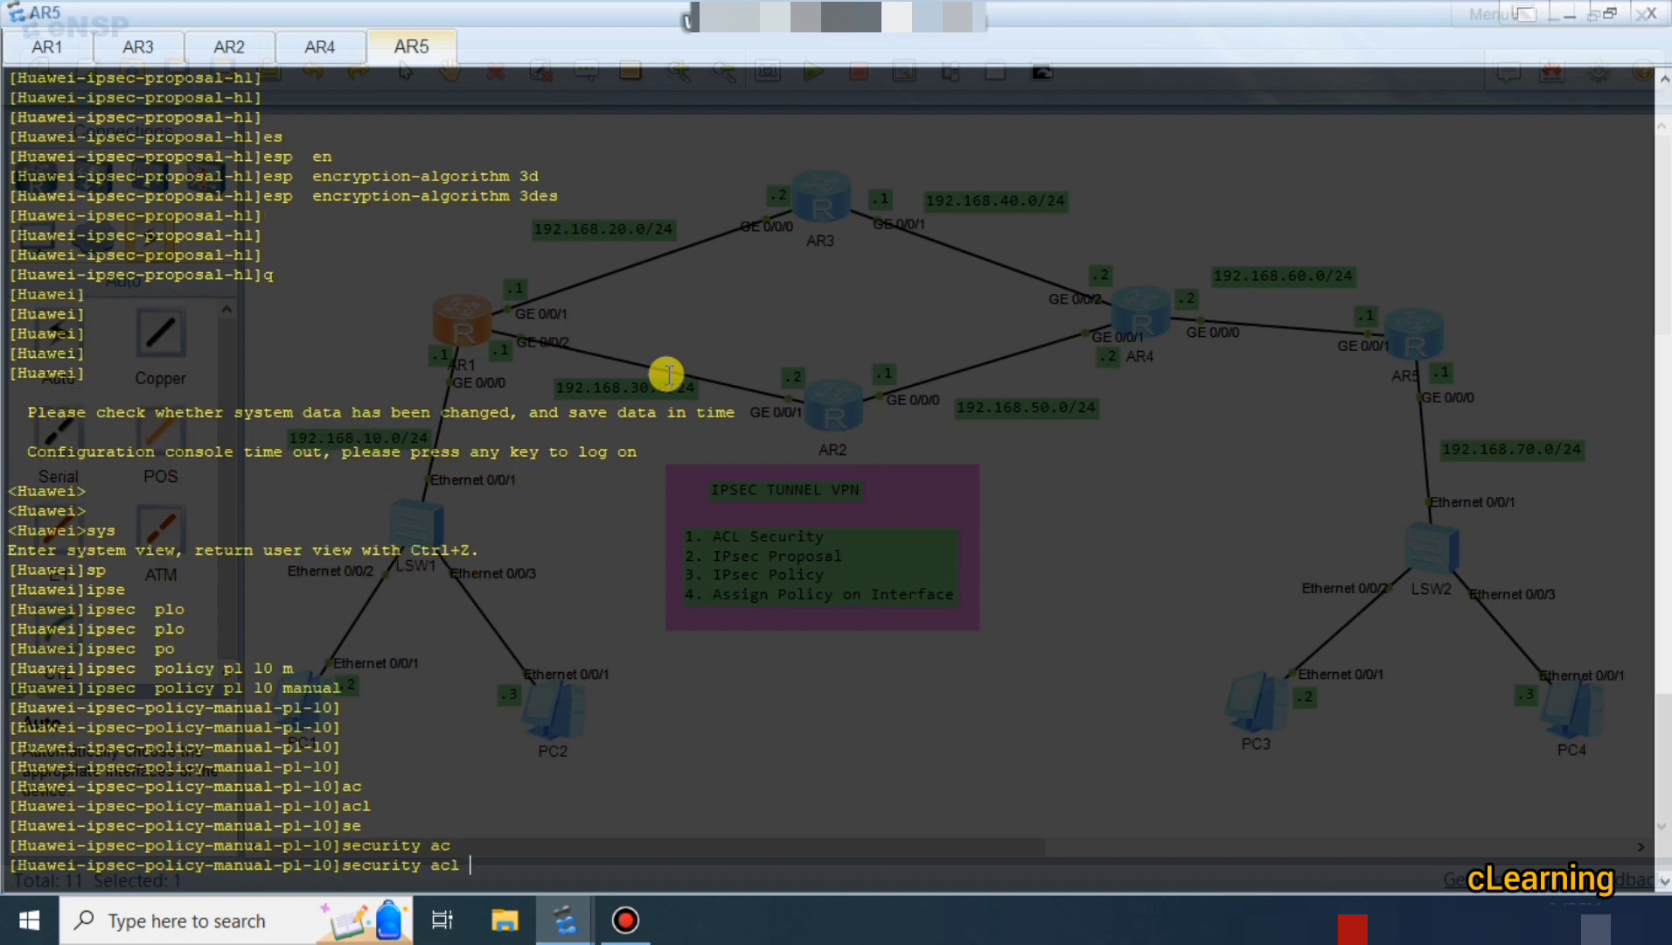
pyautogui.write('3001')
pyautogui.press('Return')
pyautogui.write('pr')
pyautogui.press('Tab')
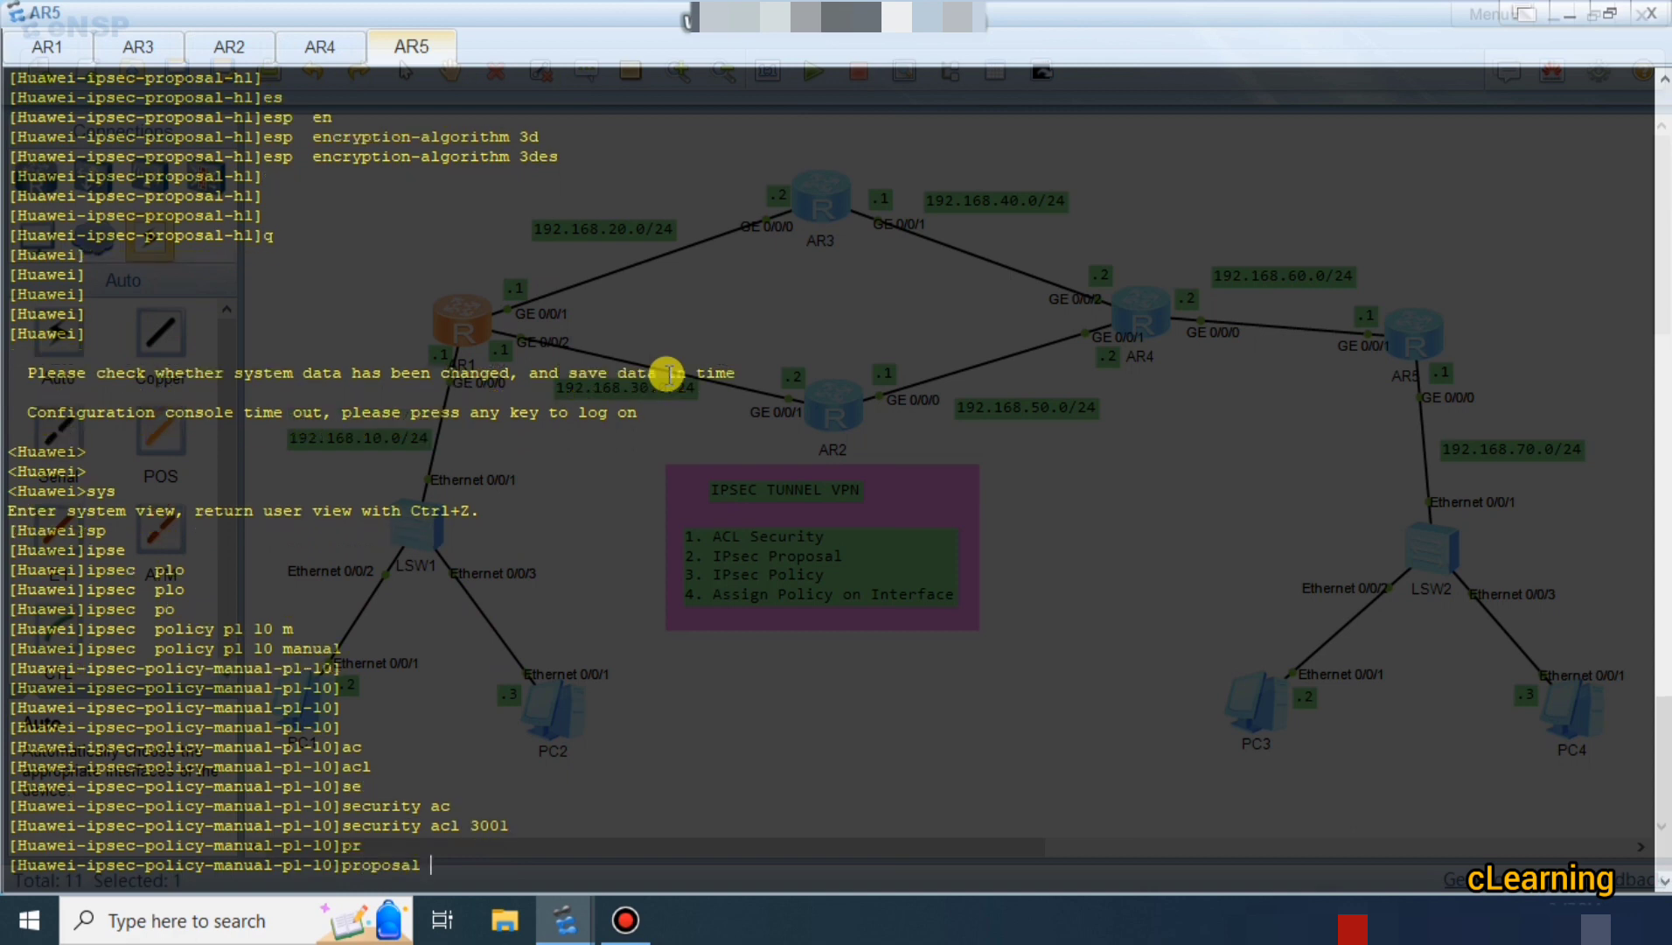
pyautogui.write('hl')
pyautogui.press('Return')
pyautogui.press('Return')
pyautogui.press('Return')
pyautogui.press('Return')
pyautogui.press('Return')
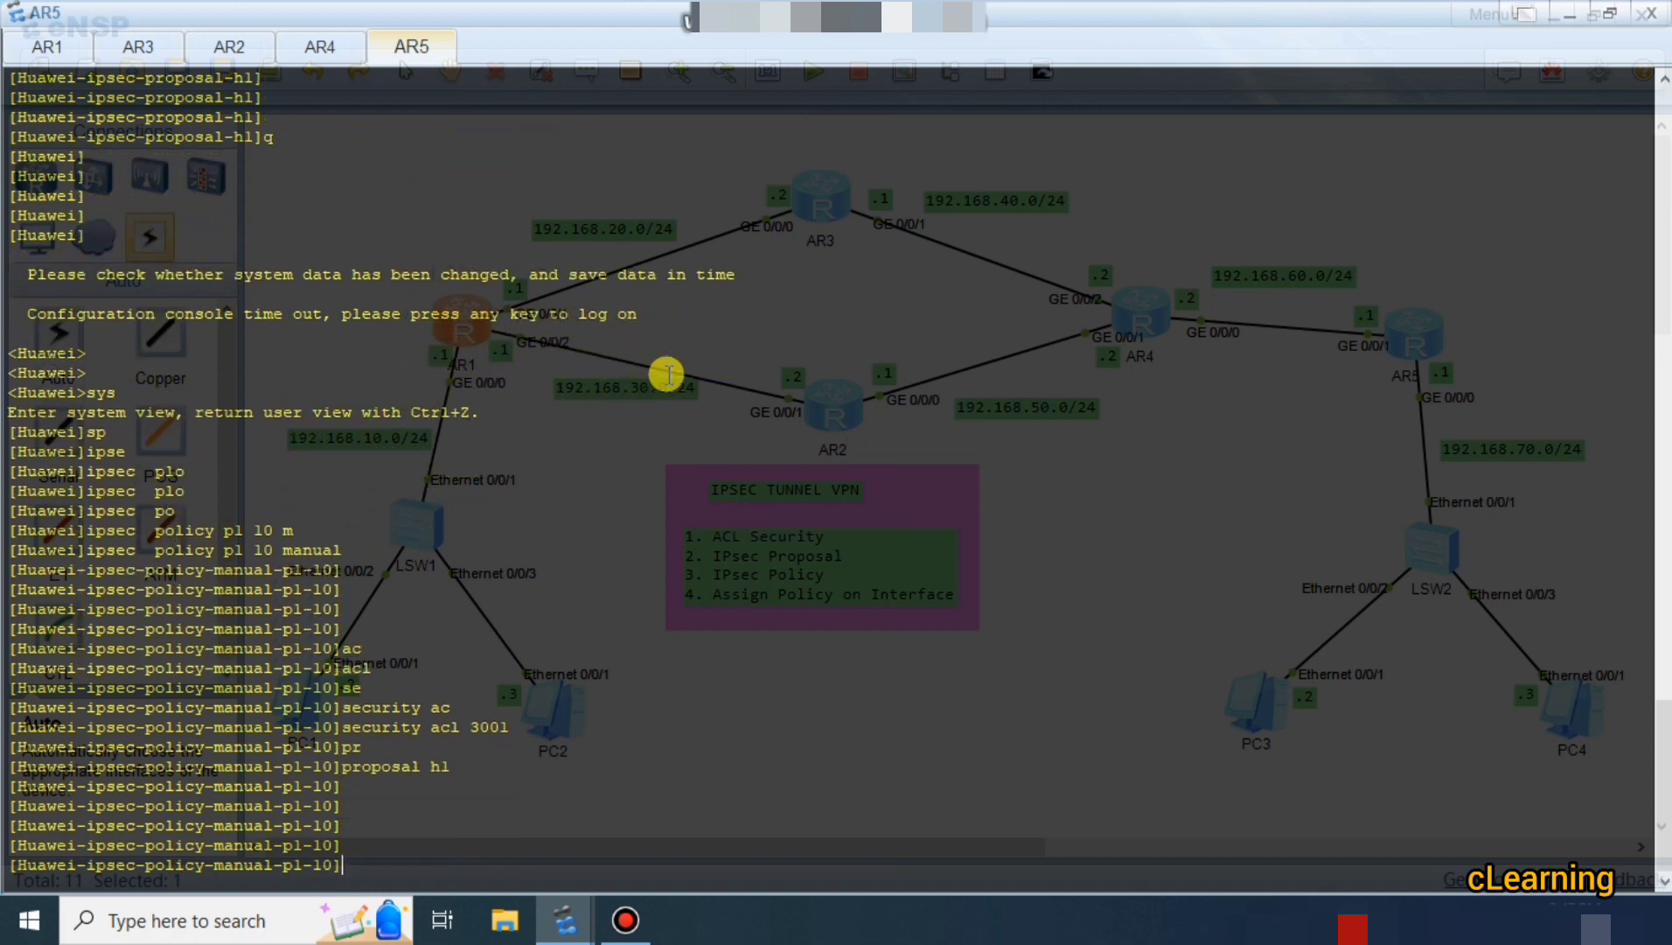
# Set AR5's tunnel local address to 192.168.60.1.
pyautogui.write('tu')
pyautogui.press('Tab')
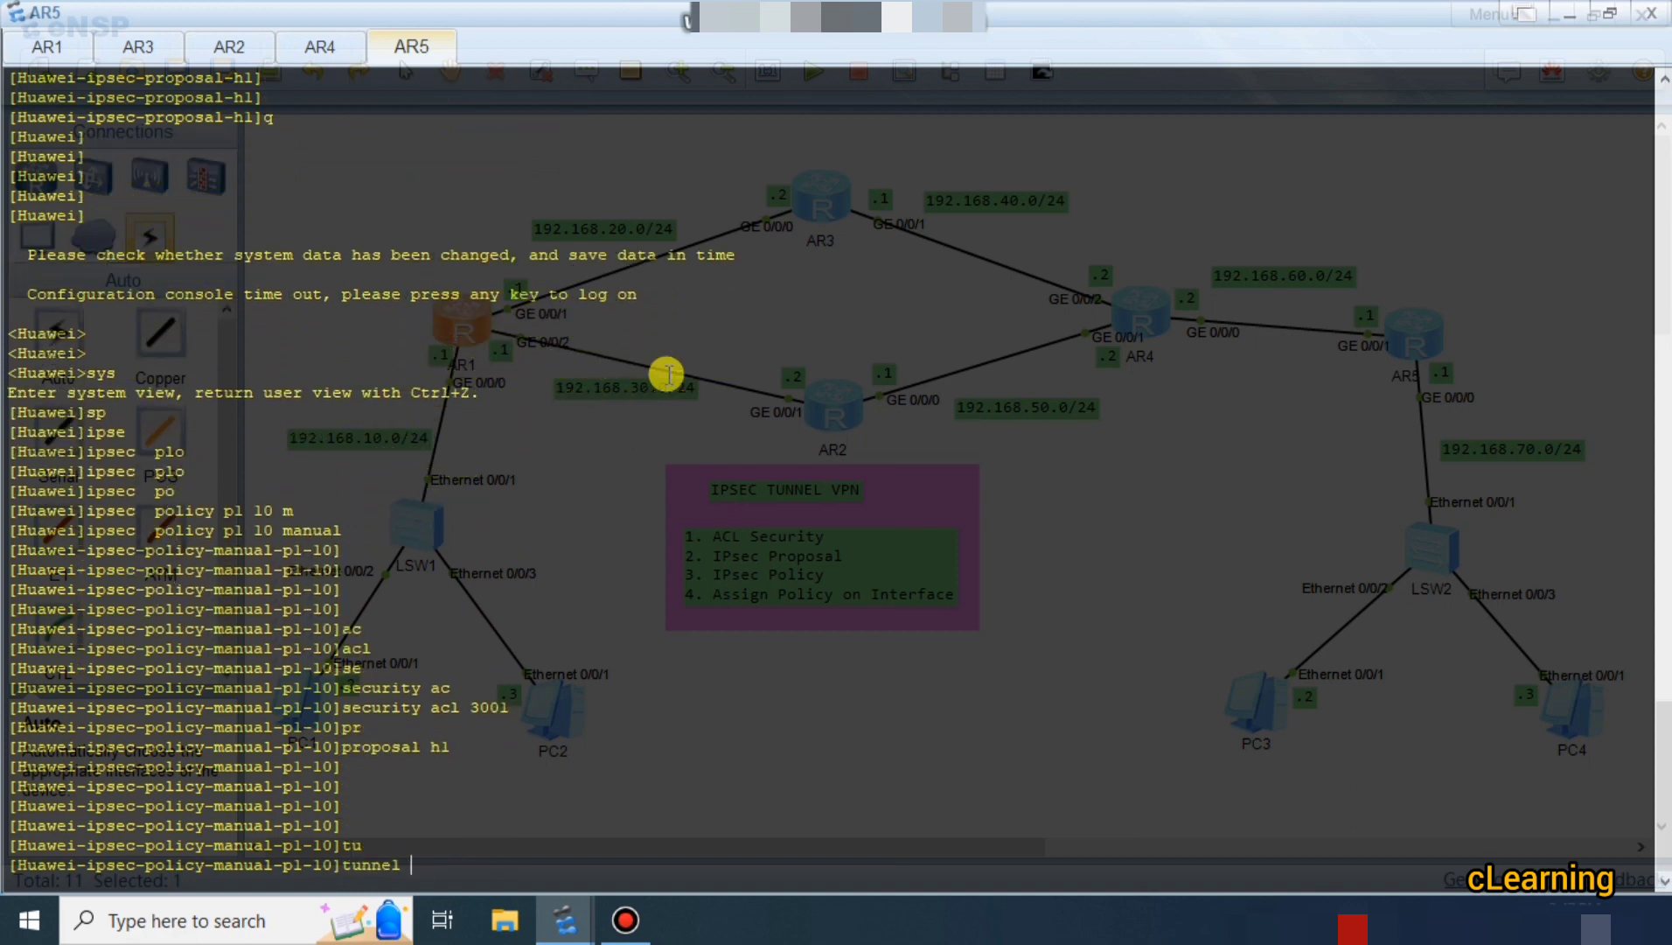
pyautogui.write('lo')
pyautogui.press('Tab')
pyautogui.write('1')
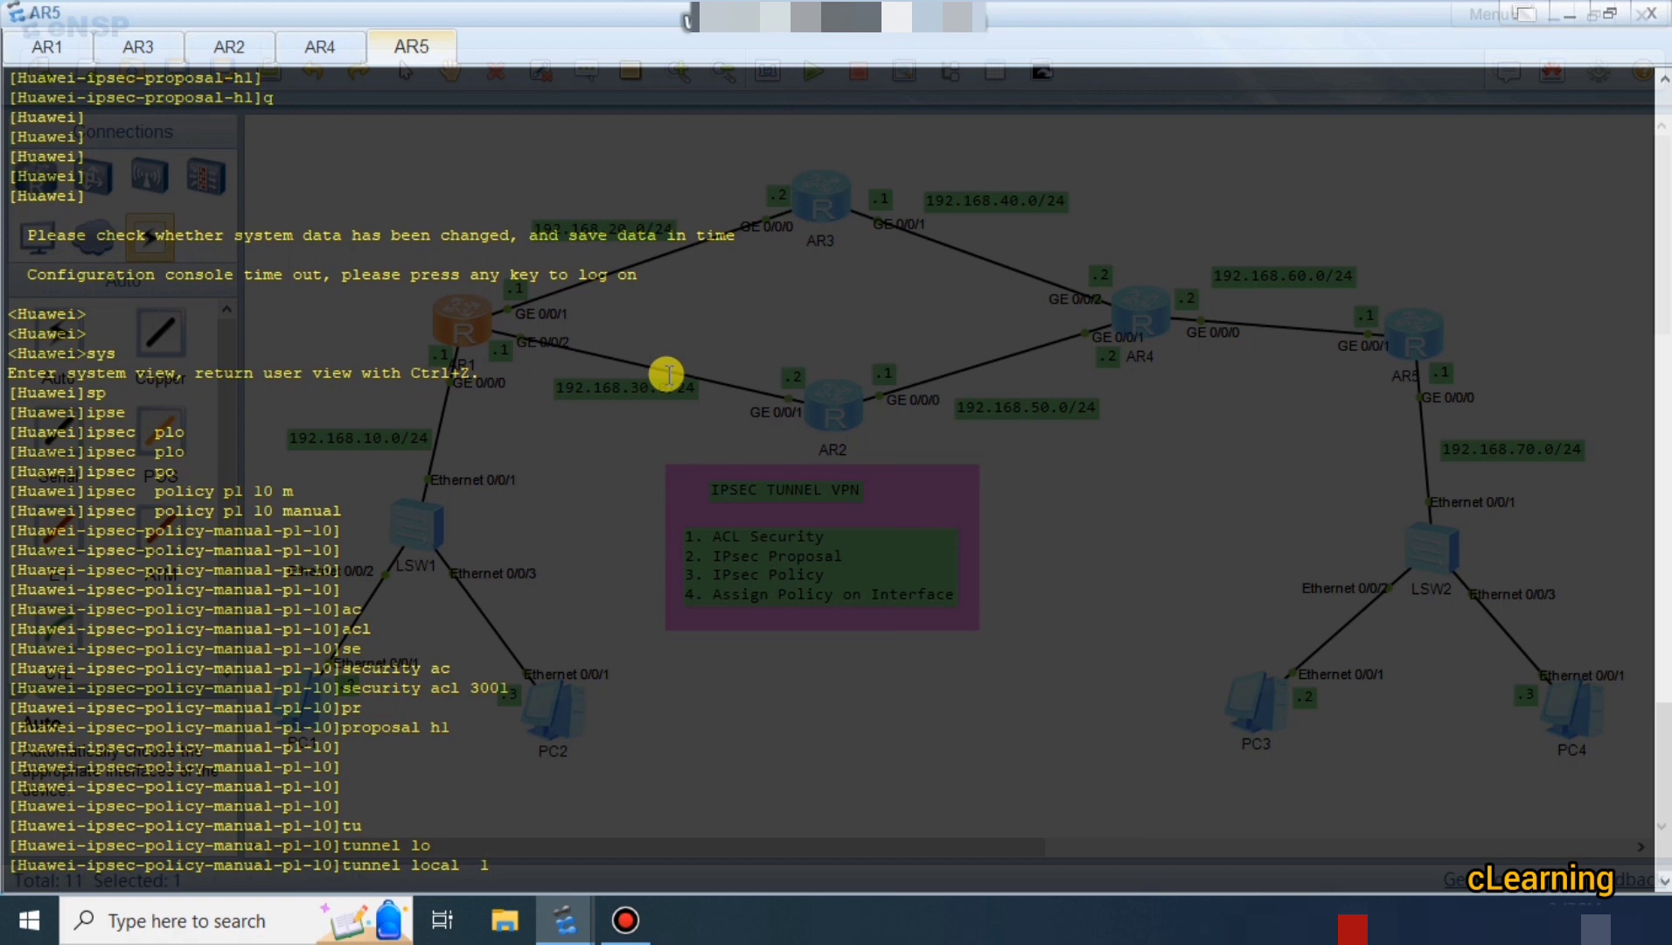
pyautogui.write('92.168.')
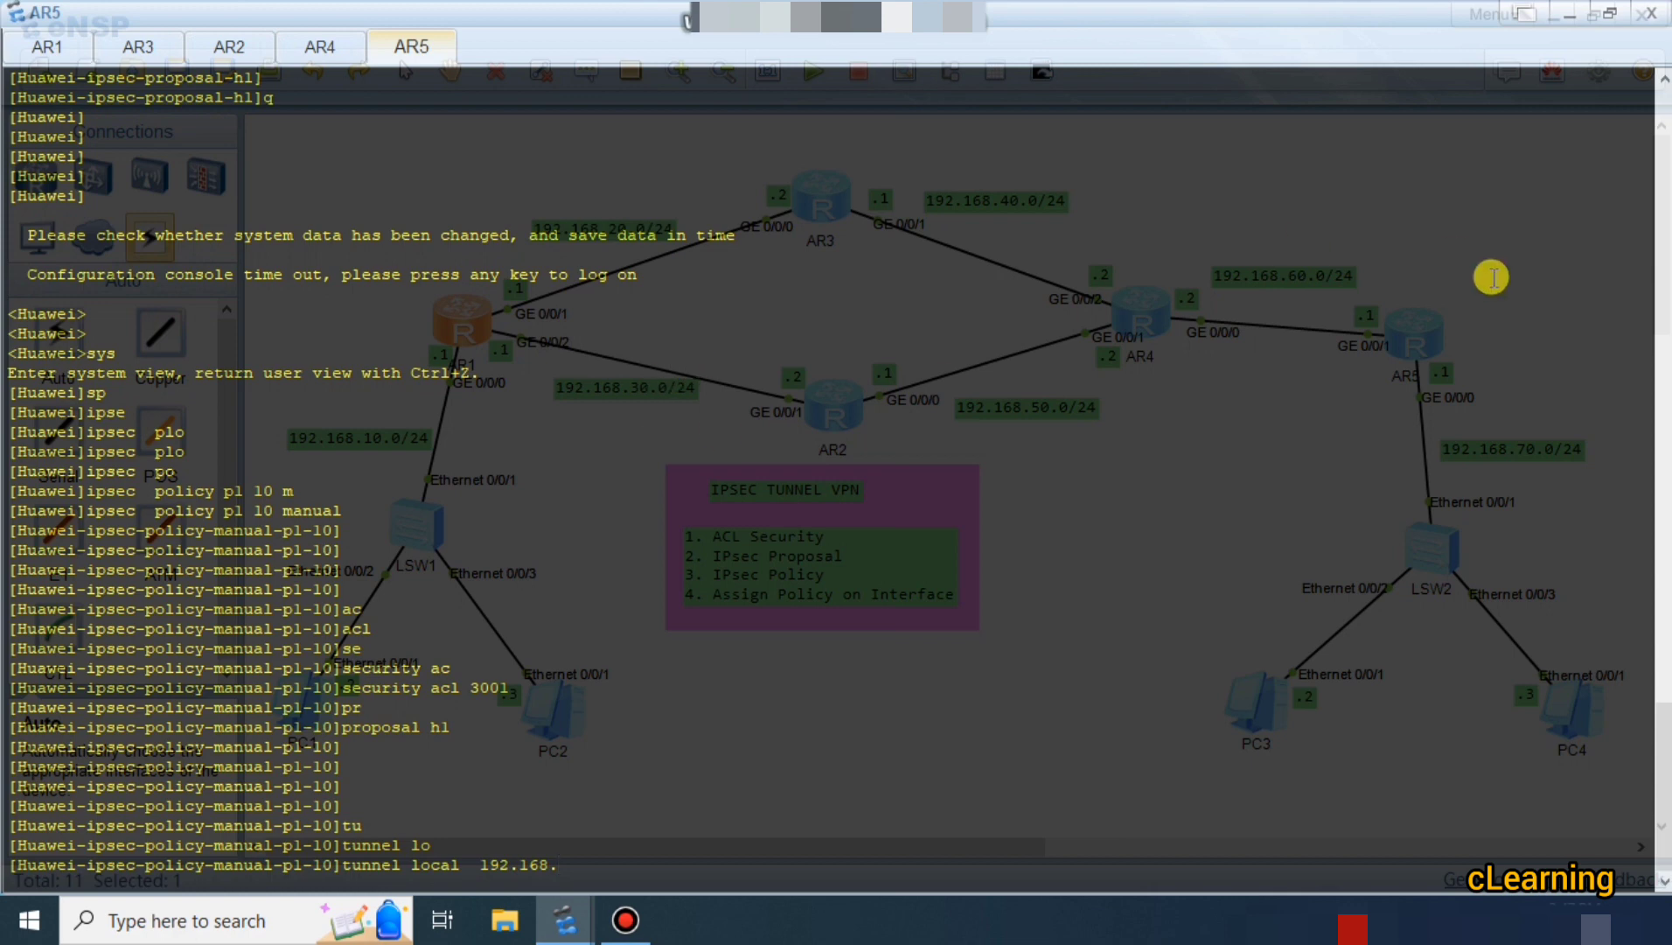
pyautogui.write('6')
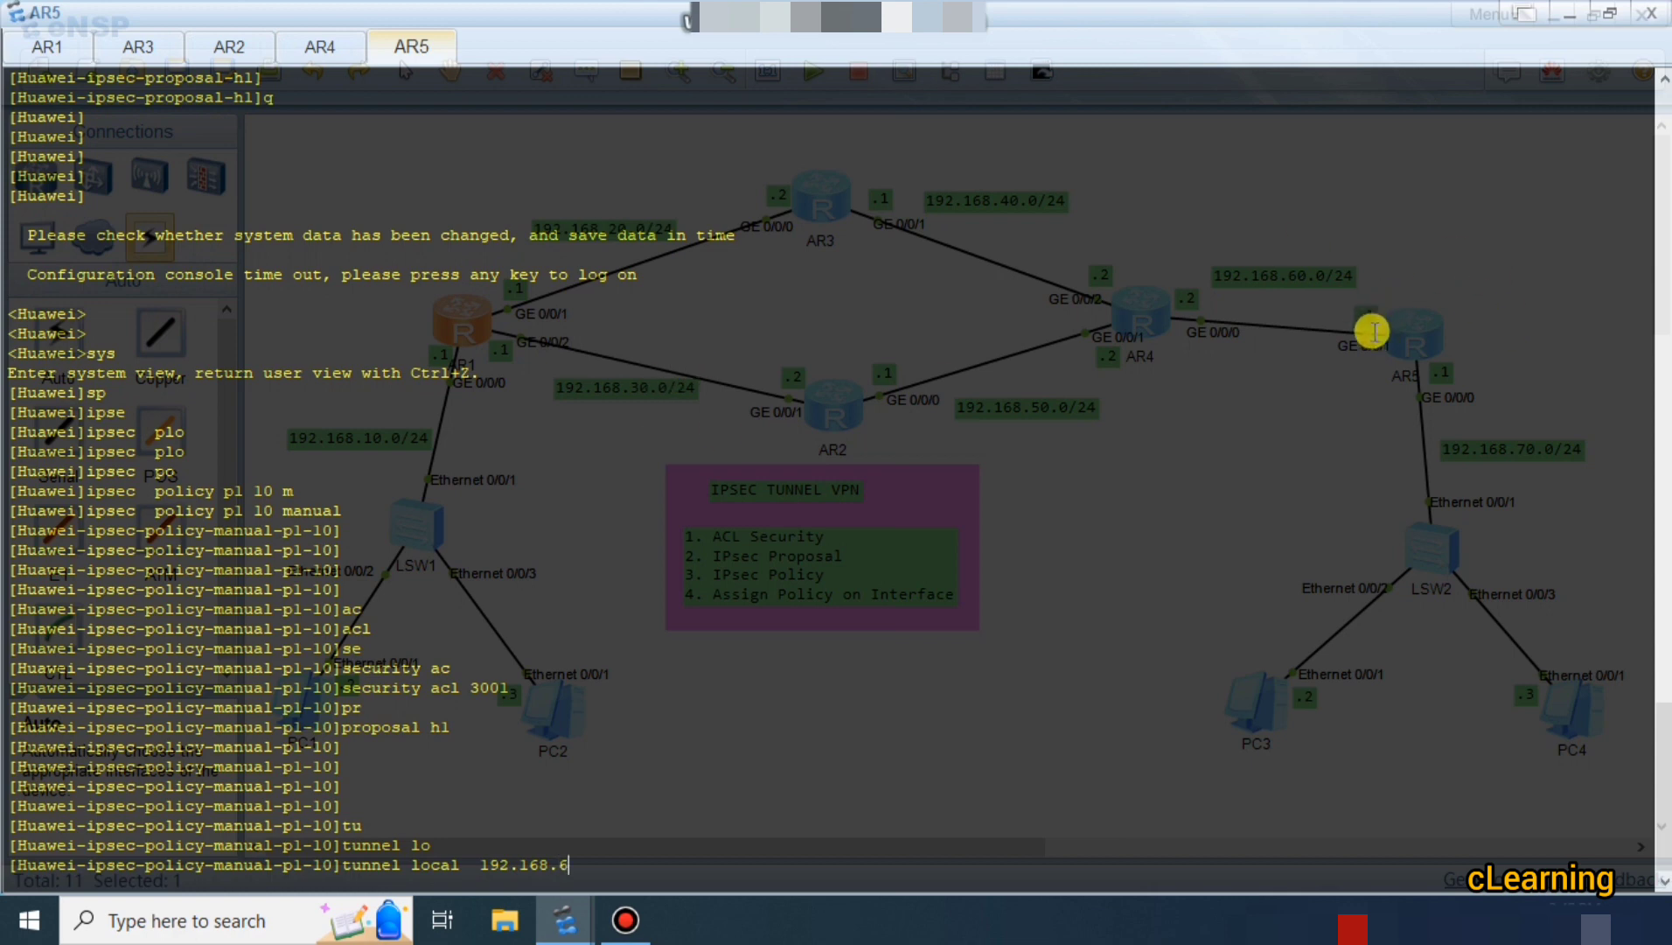
pyautogui.write('0.1')
pyautogui.press('Return')
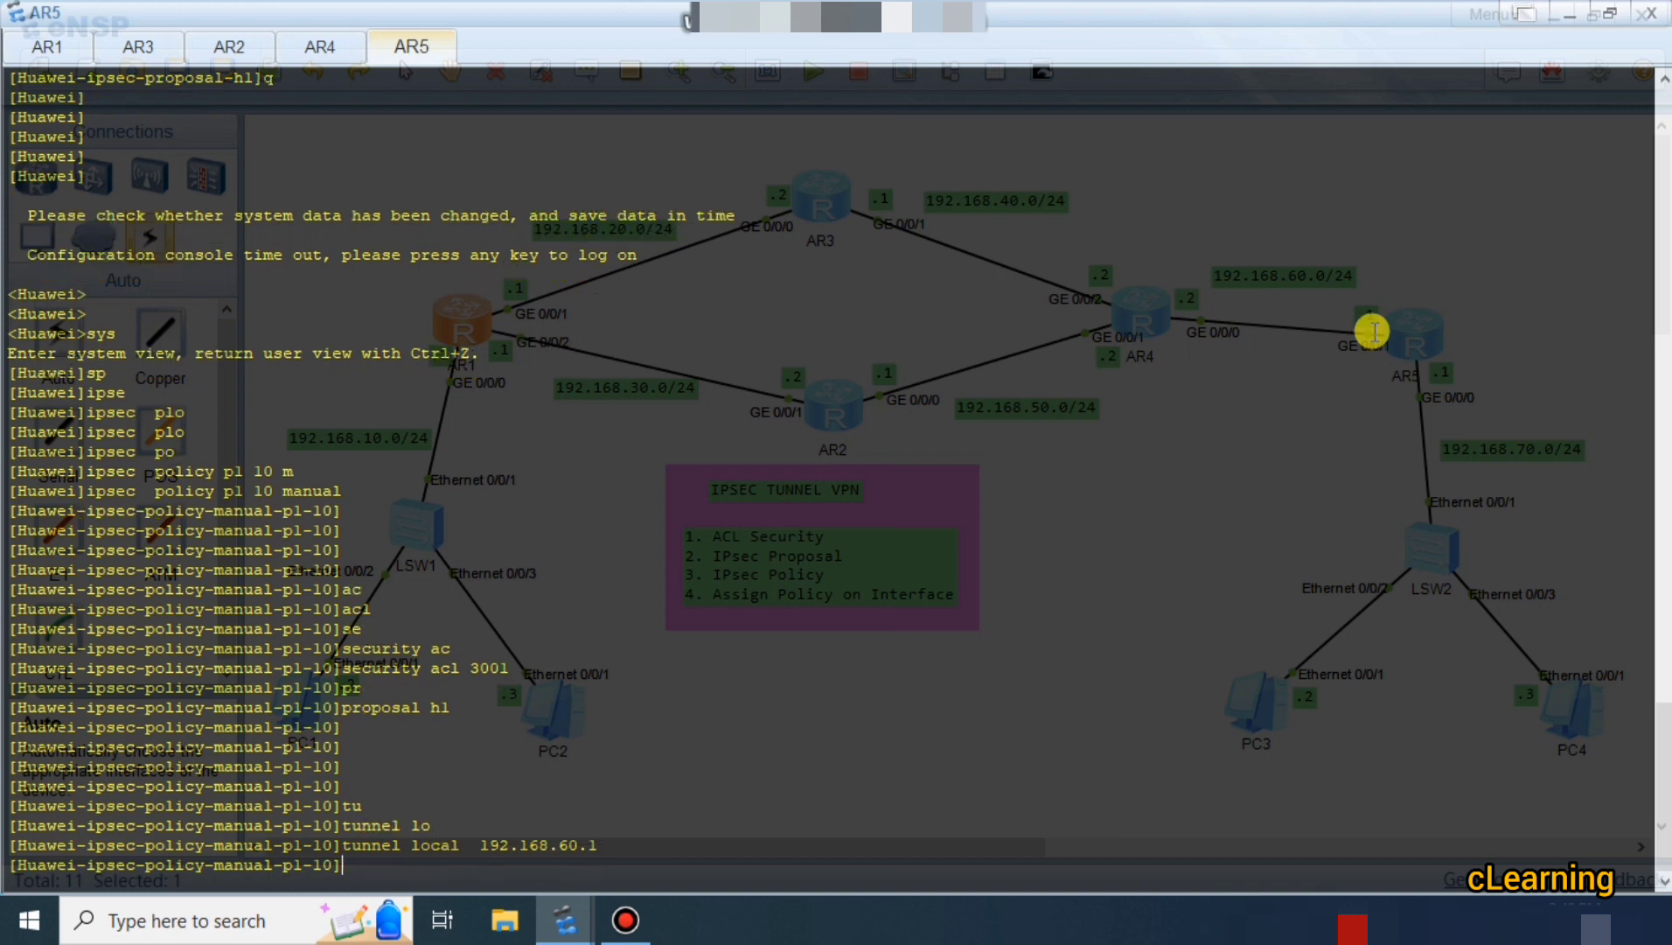
pyautogui.press('Return')
pyautogui.press('Up')
pyautogui.press('Down')
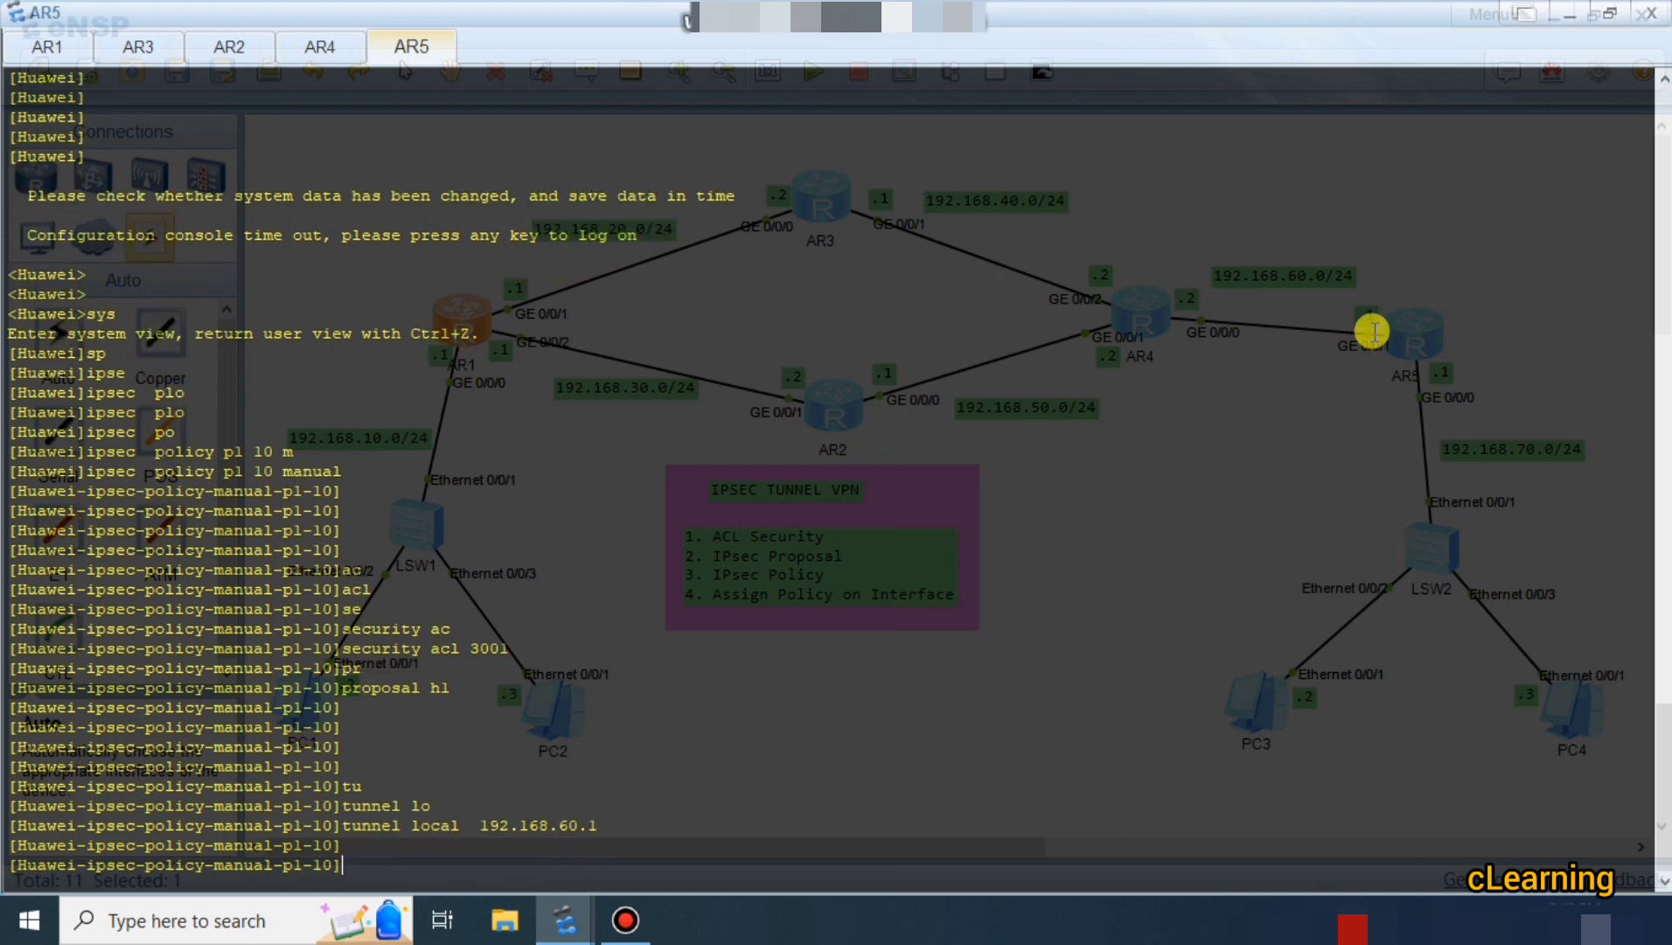
# Set AR5's tunnel remote address to 192.168.20.1.
pyautogui.write('tu')
pyautogui.press('Tab')
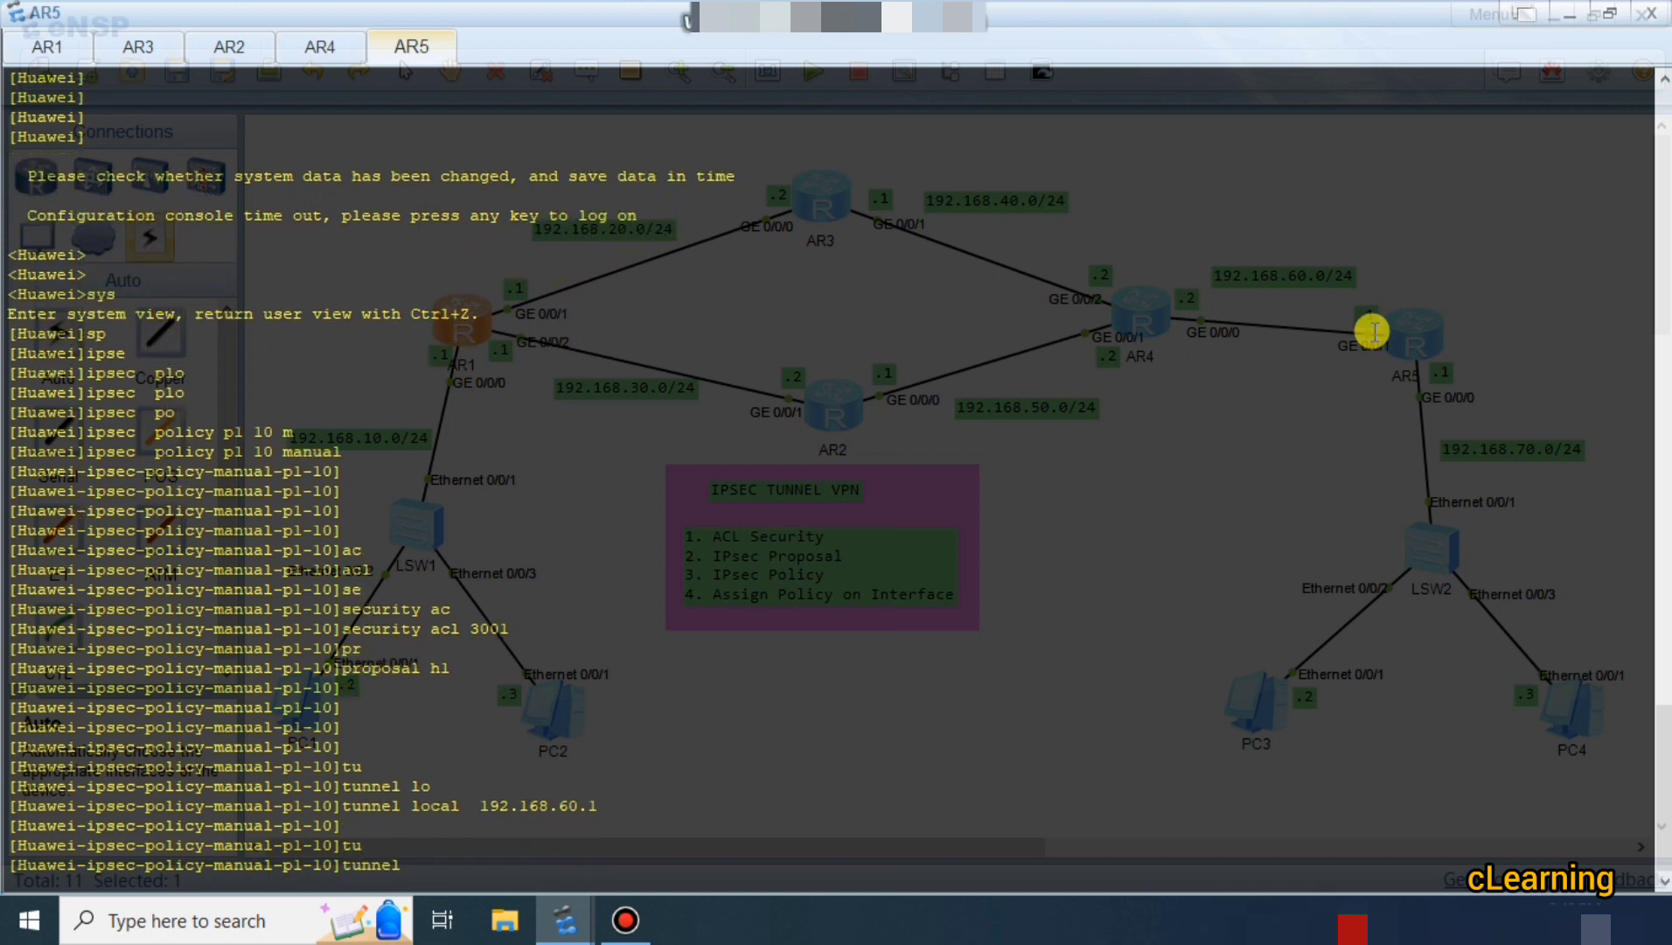
pyautogui.write('re')
pyautogui.press('Tab')
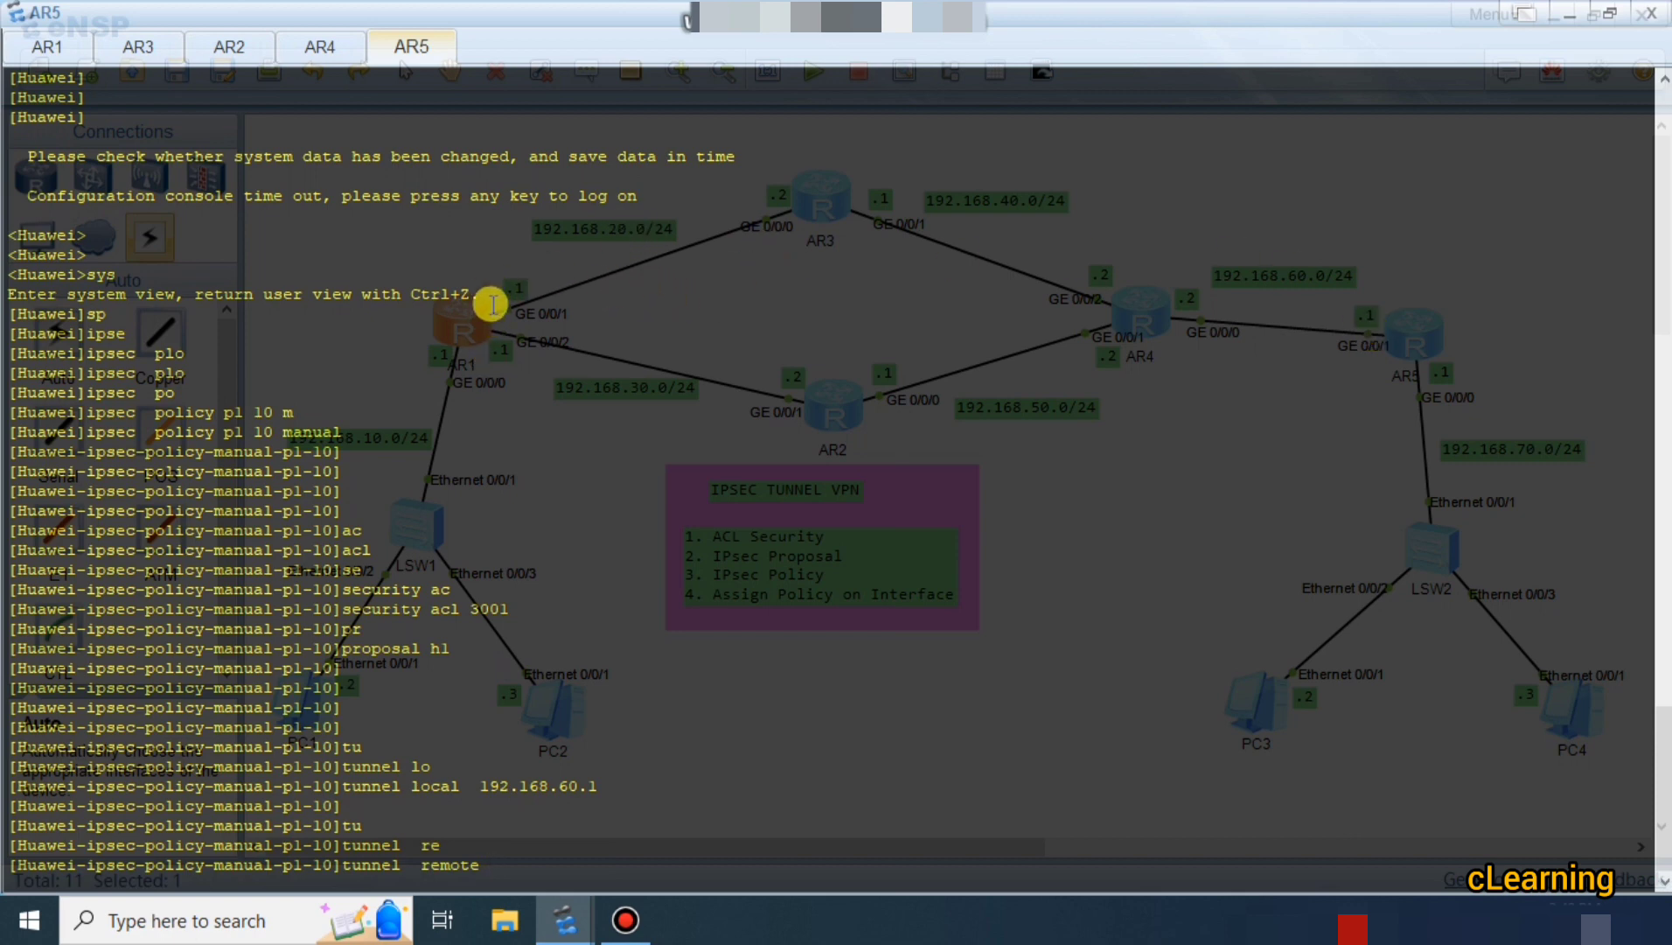
pyautogui.write('192.168')
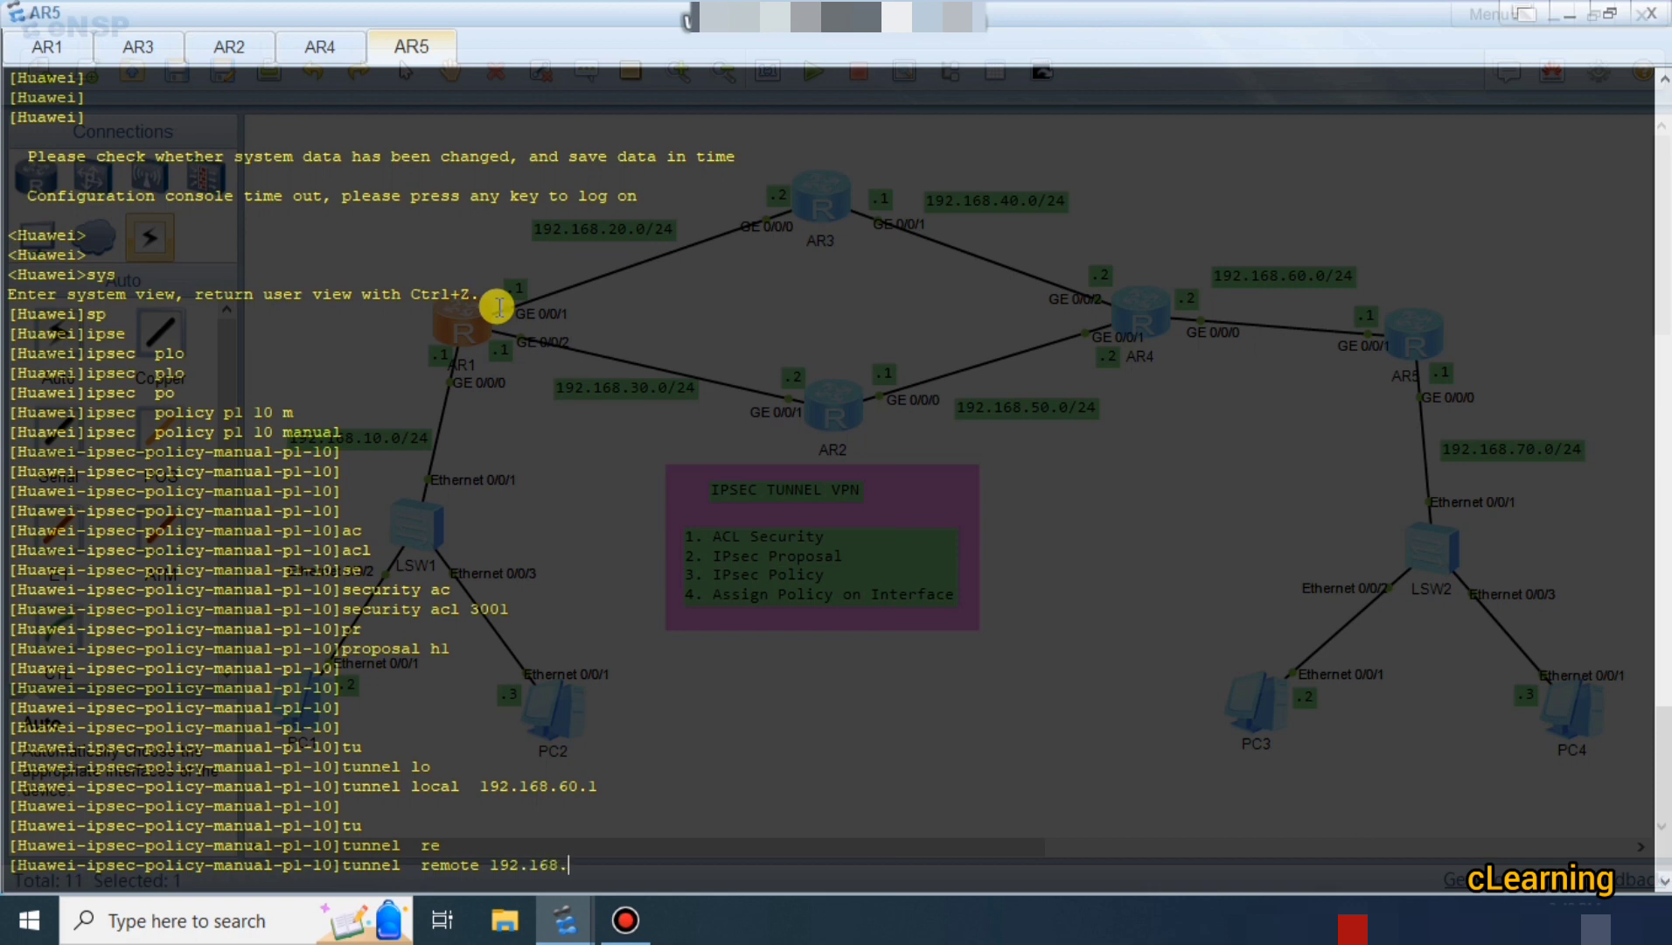
pyautogui.write('.20.1')
pyautogui.press('Return')
pyautogui.press('Return')
pyautogui.press('Return')
pyautogui.press('Return')
pyautogui.press('Return')
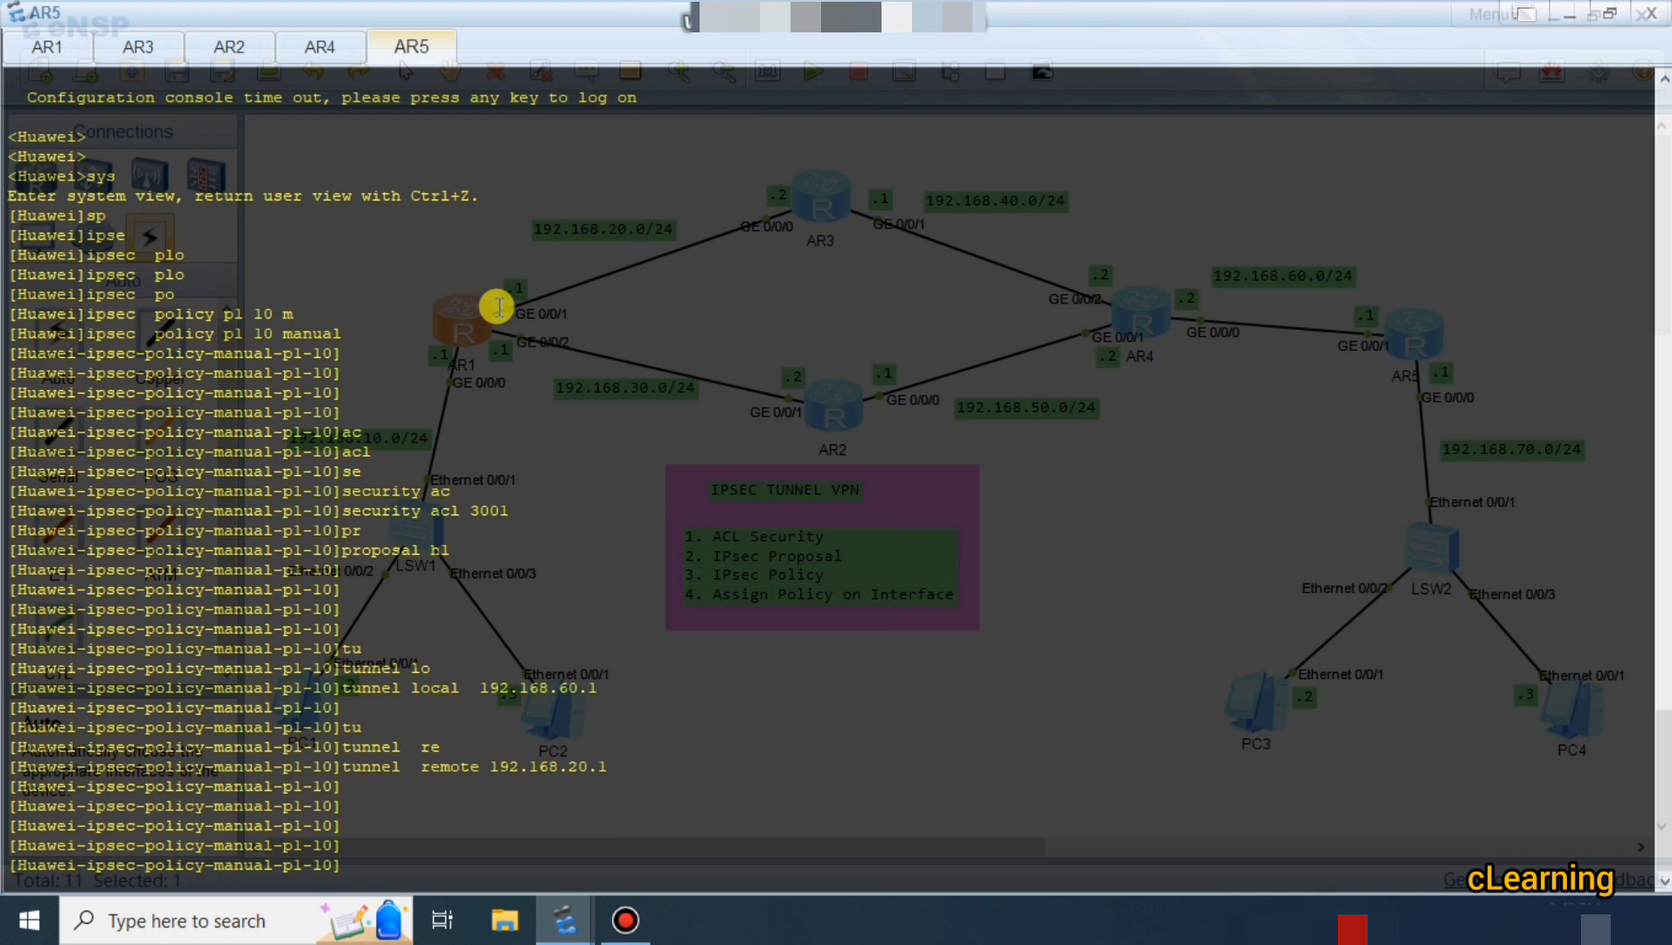
# Set policy p1's inbound ESP SPI to 56789 on AR5, checked against AR1's settings.
pyautogui.write('sa')
pyautogui.press('Tab')
pyautogui.write('p')
pyautogui.press('Tab')
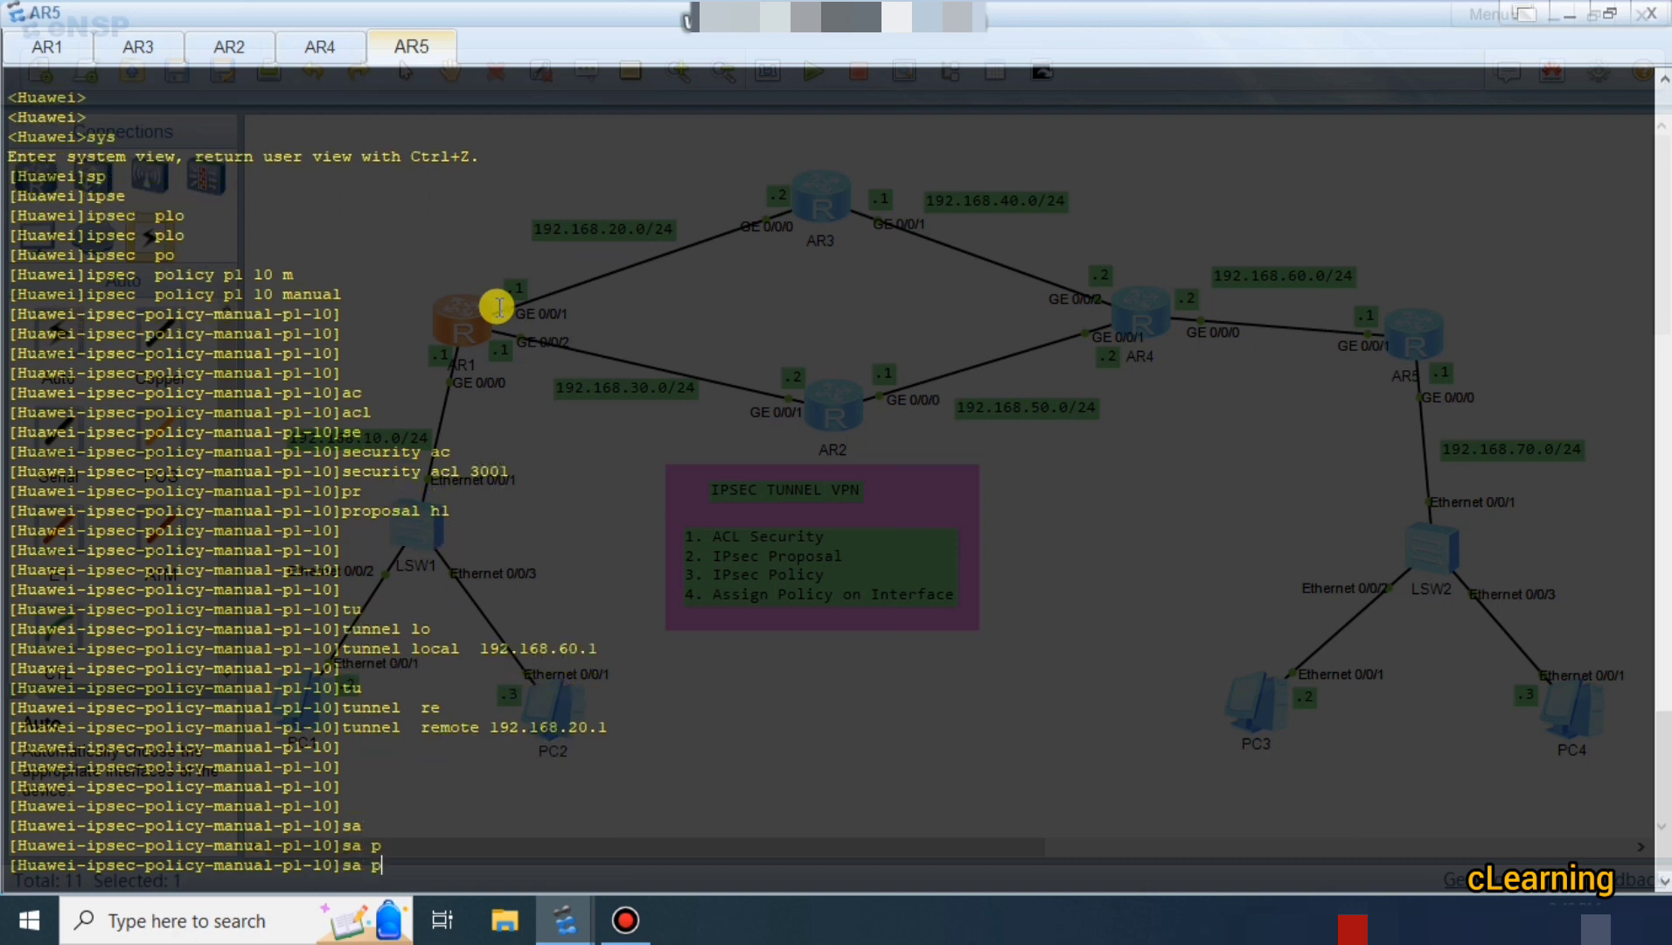
pyautogui.write('sp')
pyautogui.press('Tab')
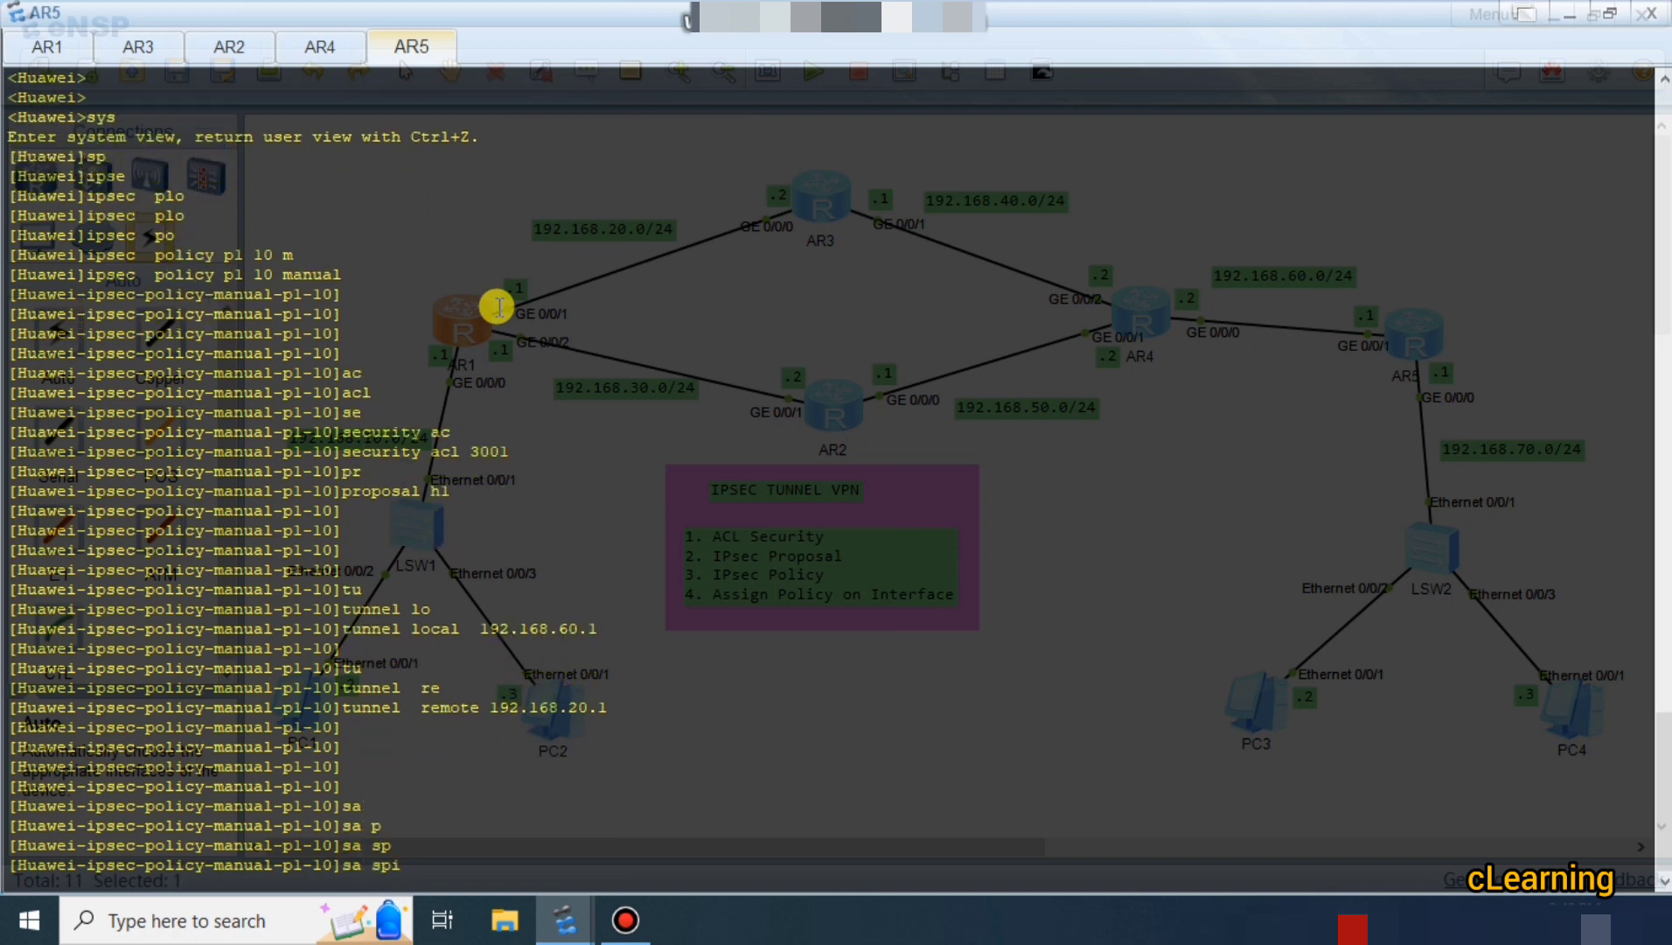
pyautogui.write('in')
pyautogui.press('Tab')
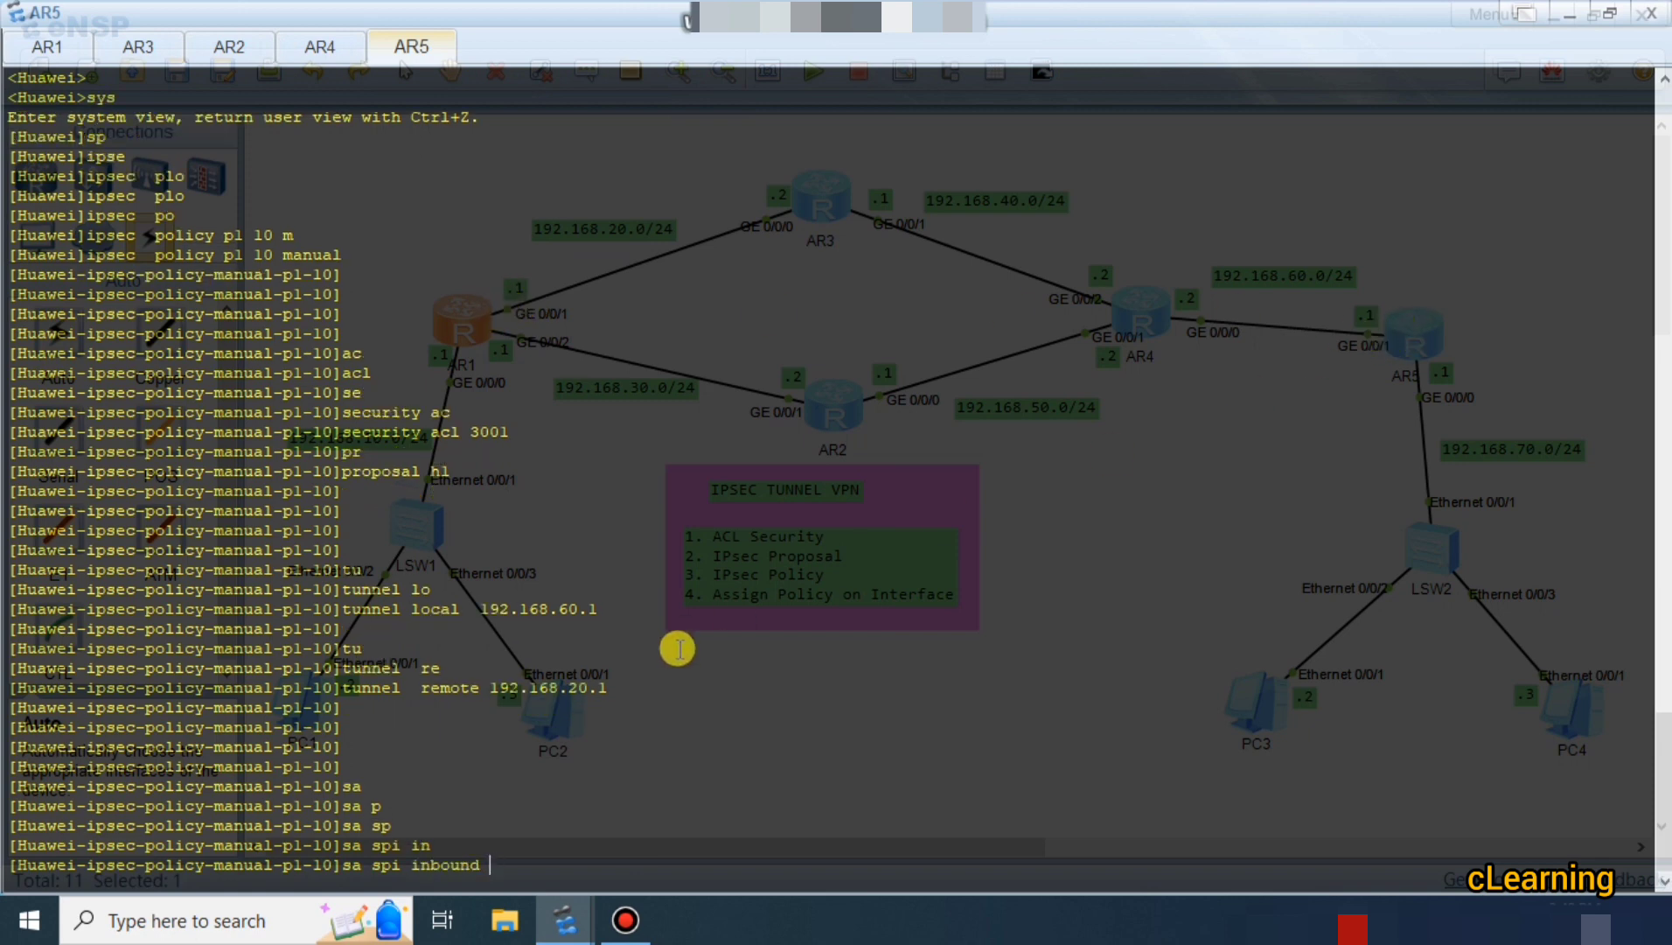
pyautogui.click(48, 47)
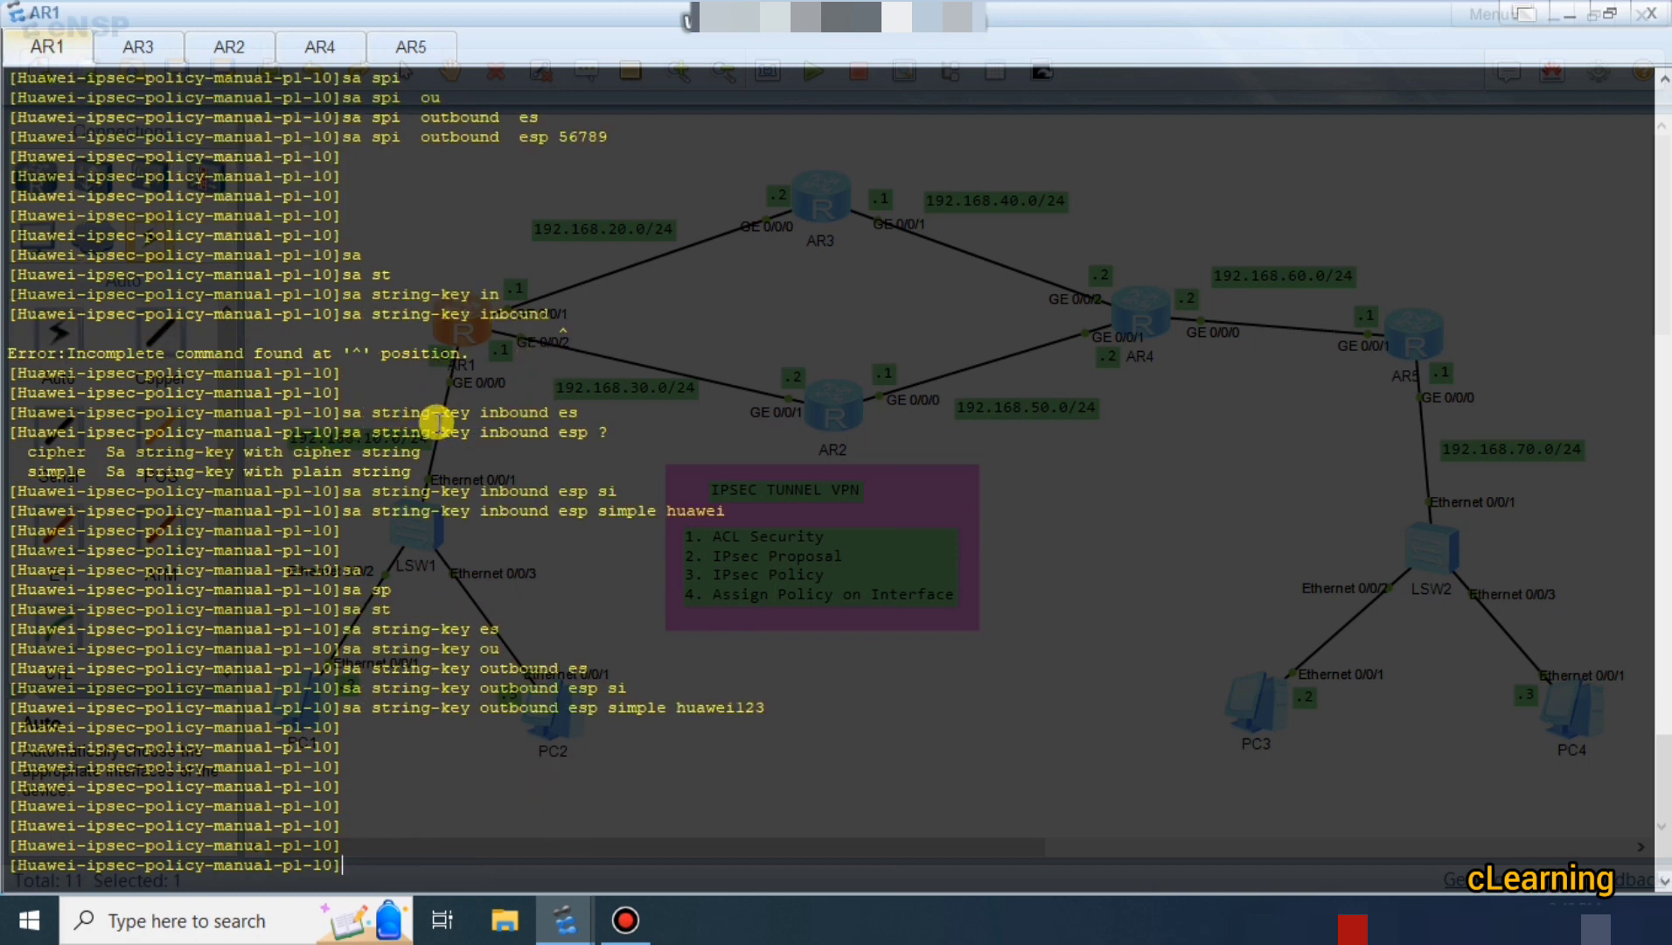
pyautogui.scroll(2, 428, 384)
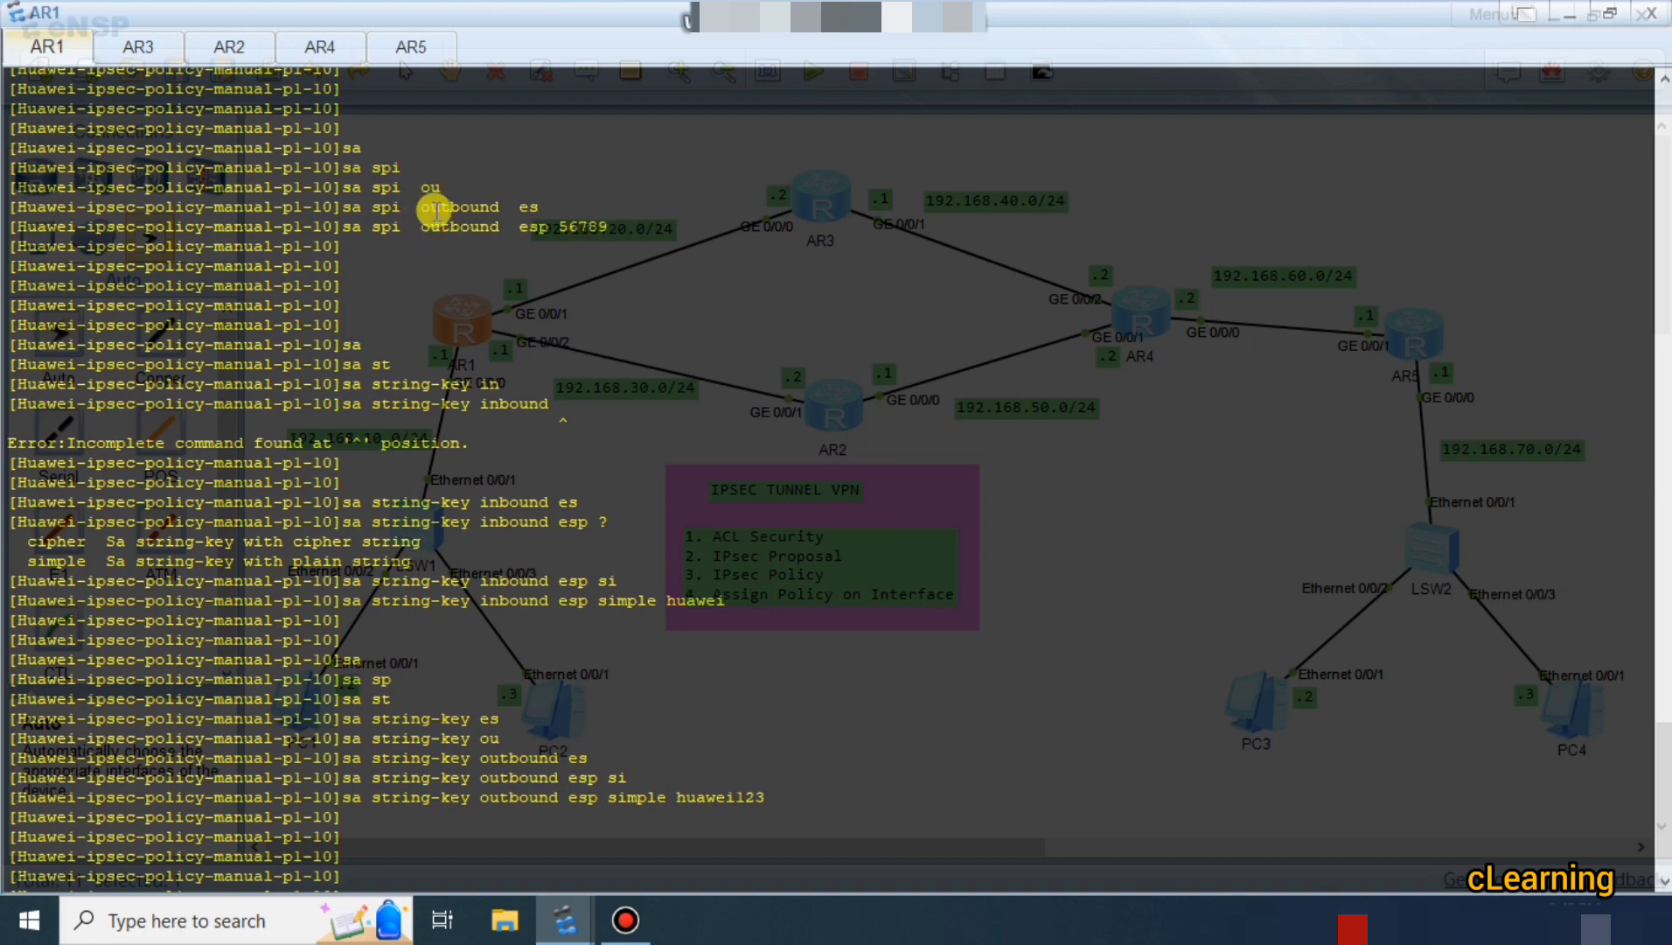
pyautogui.scroll(-2, 595, 229)
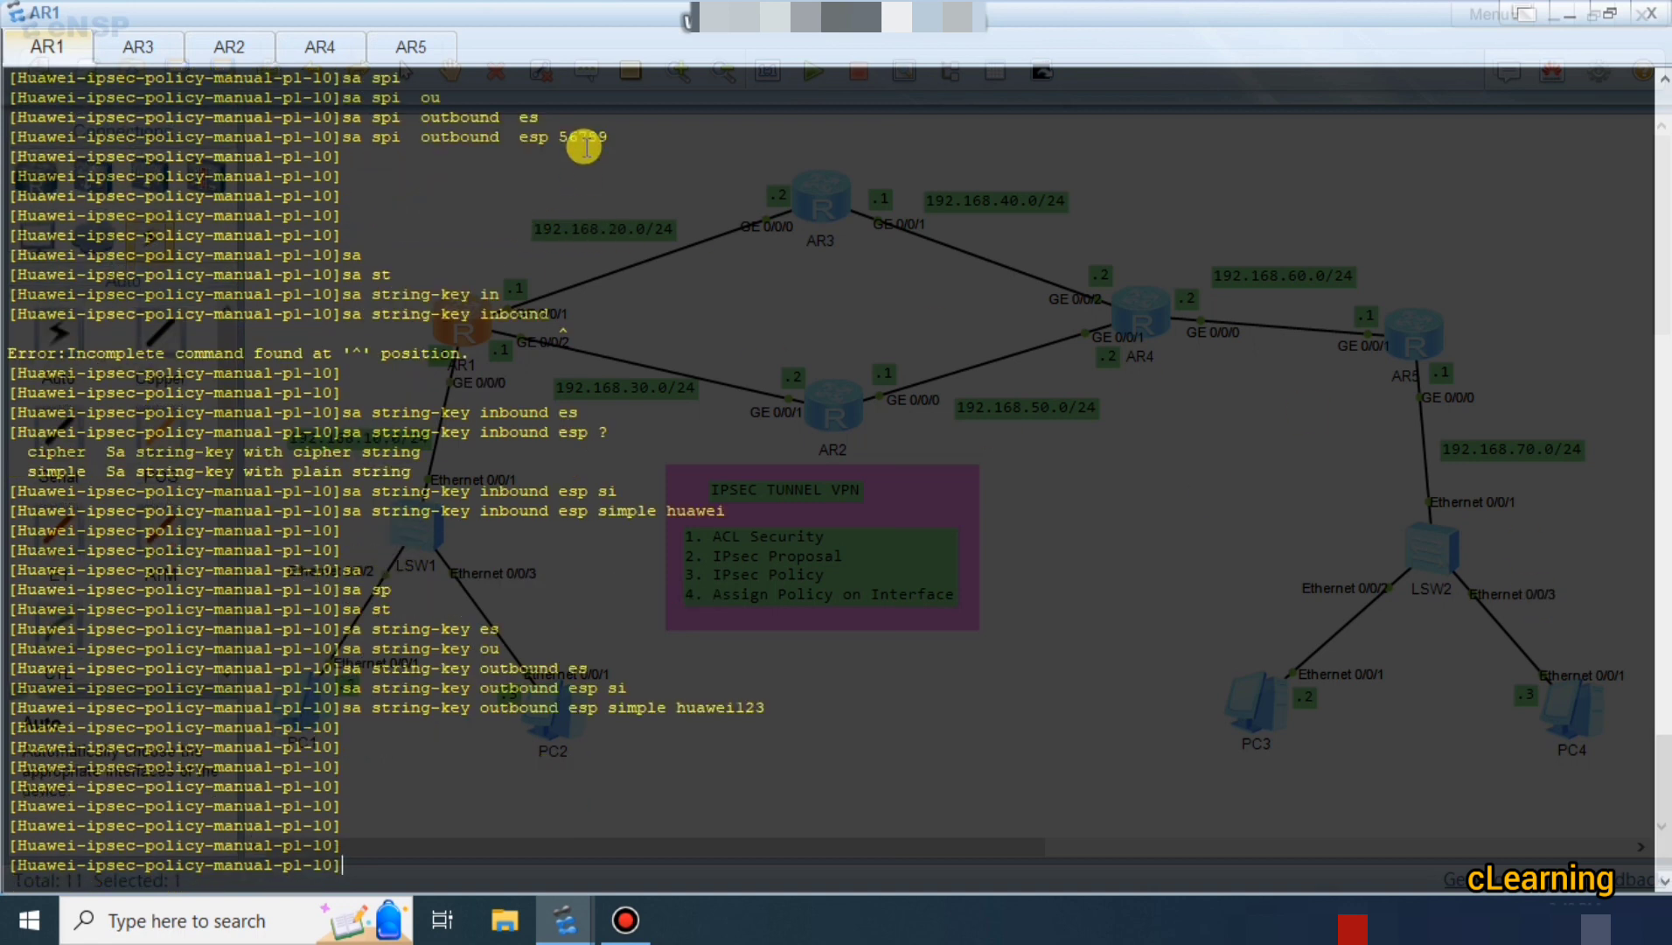
pyautogui.click(415, 46)
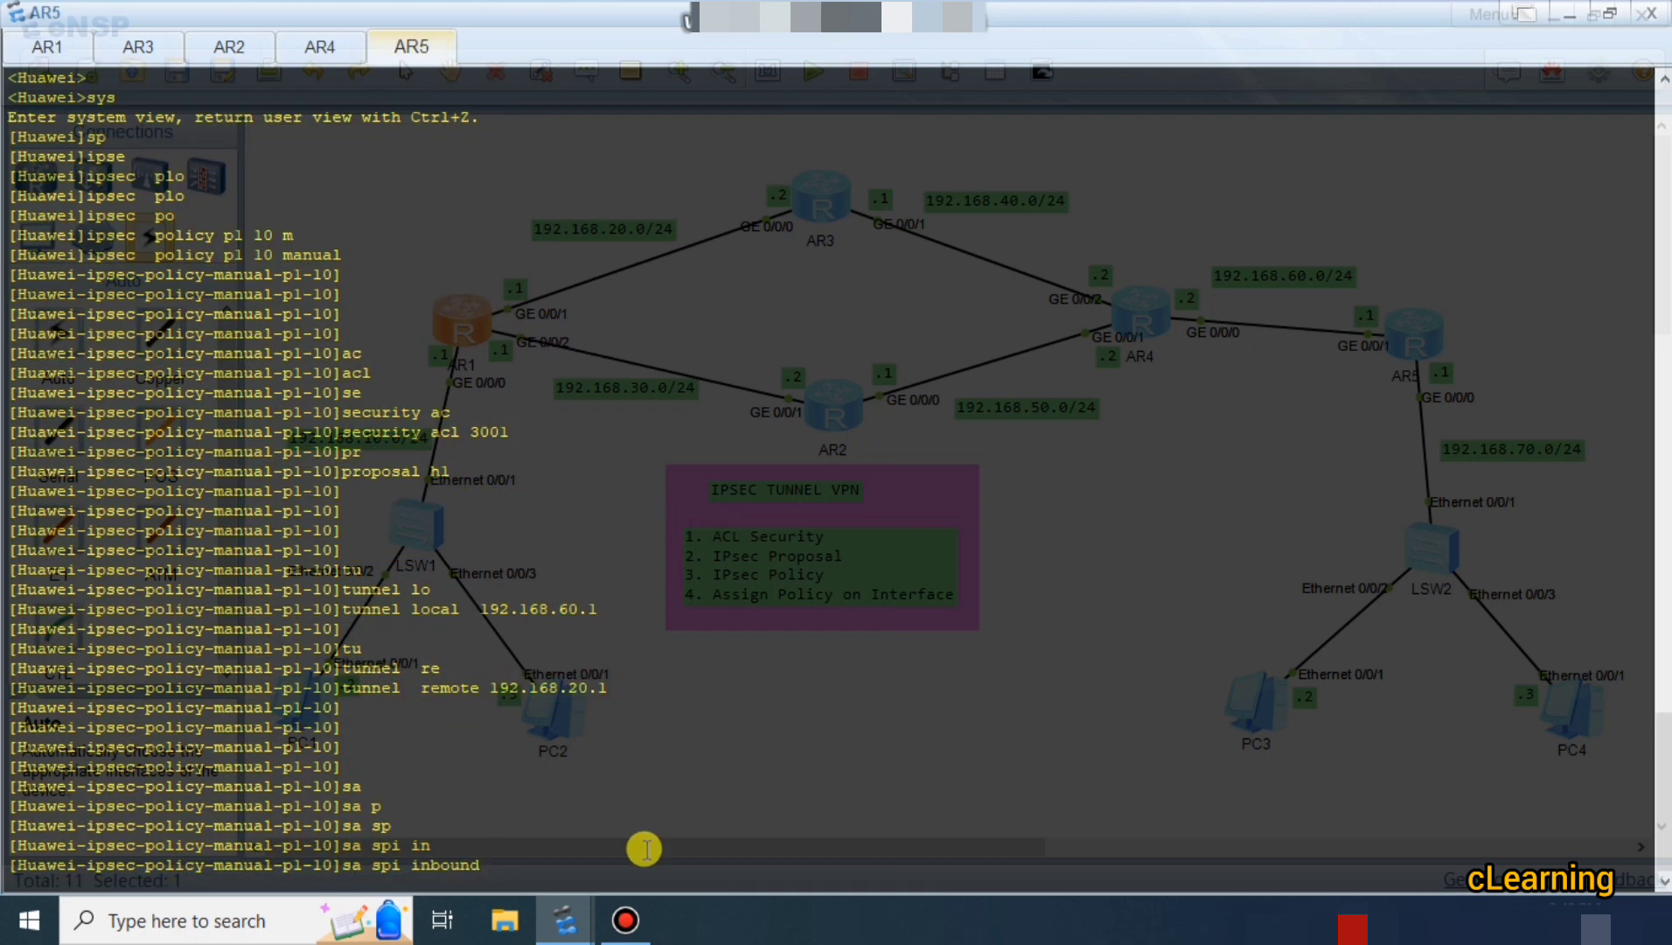
pyautogui.write('56789')
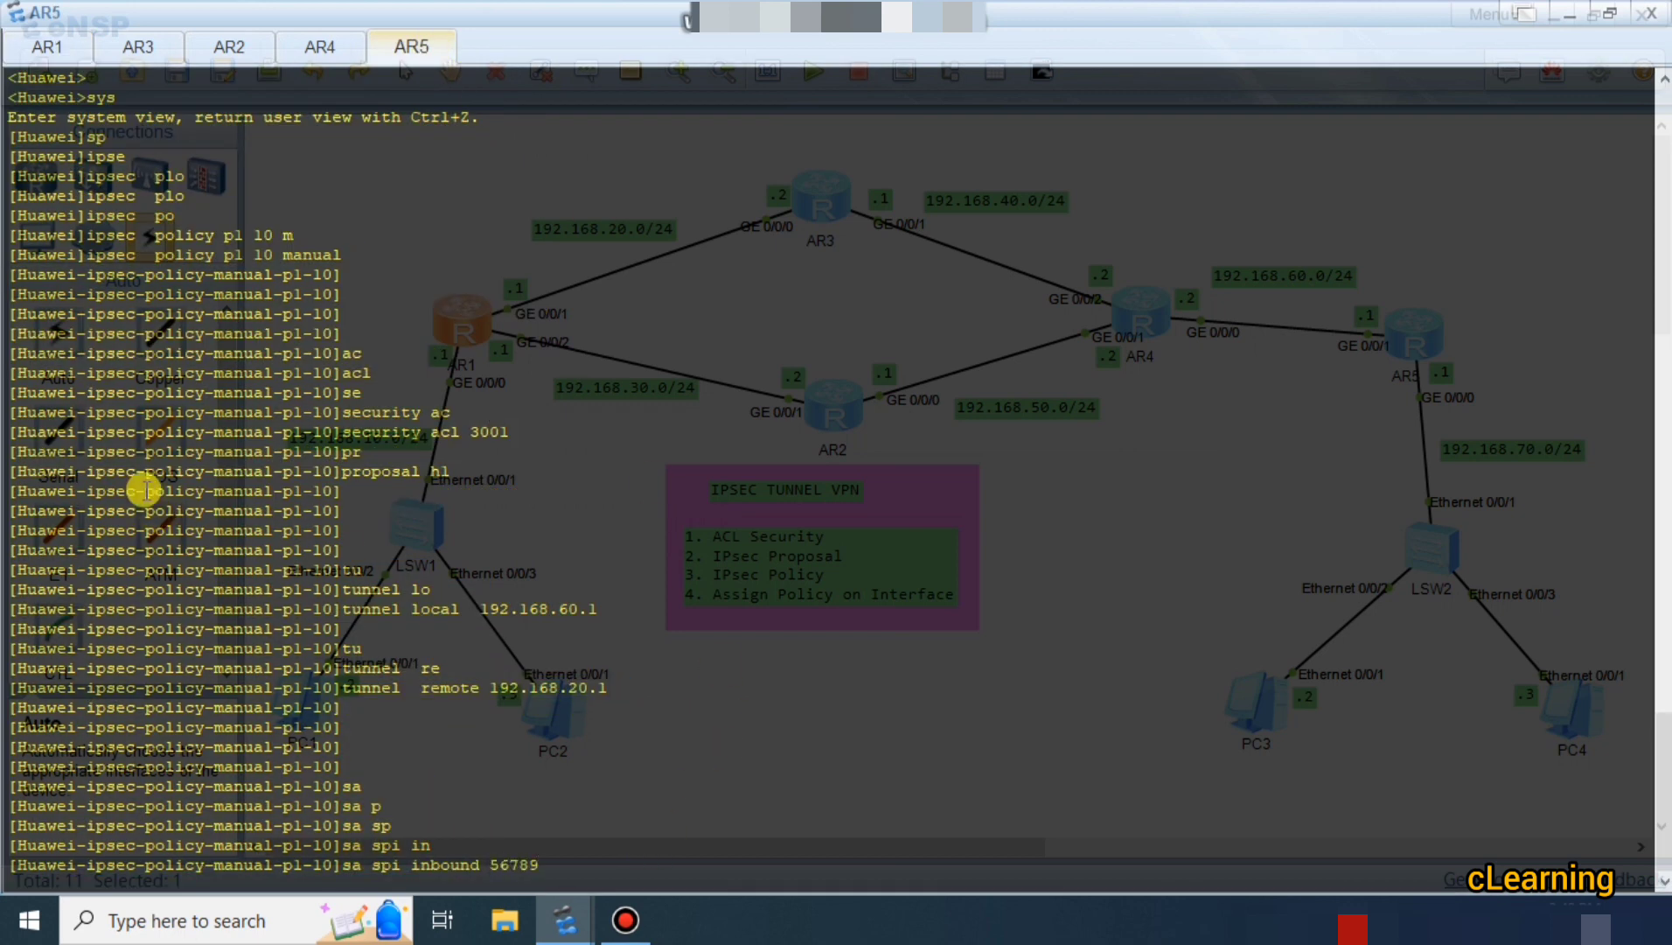
pyautogui.click(61, 51)
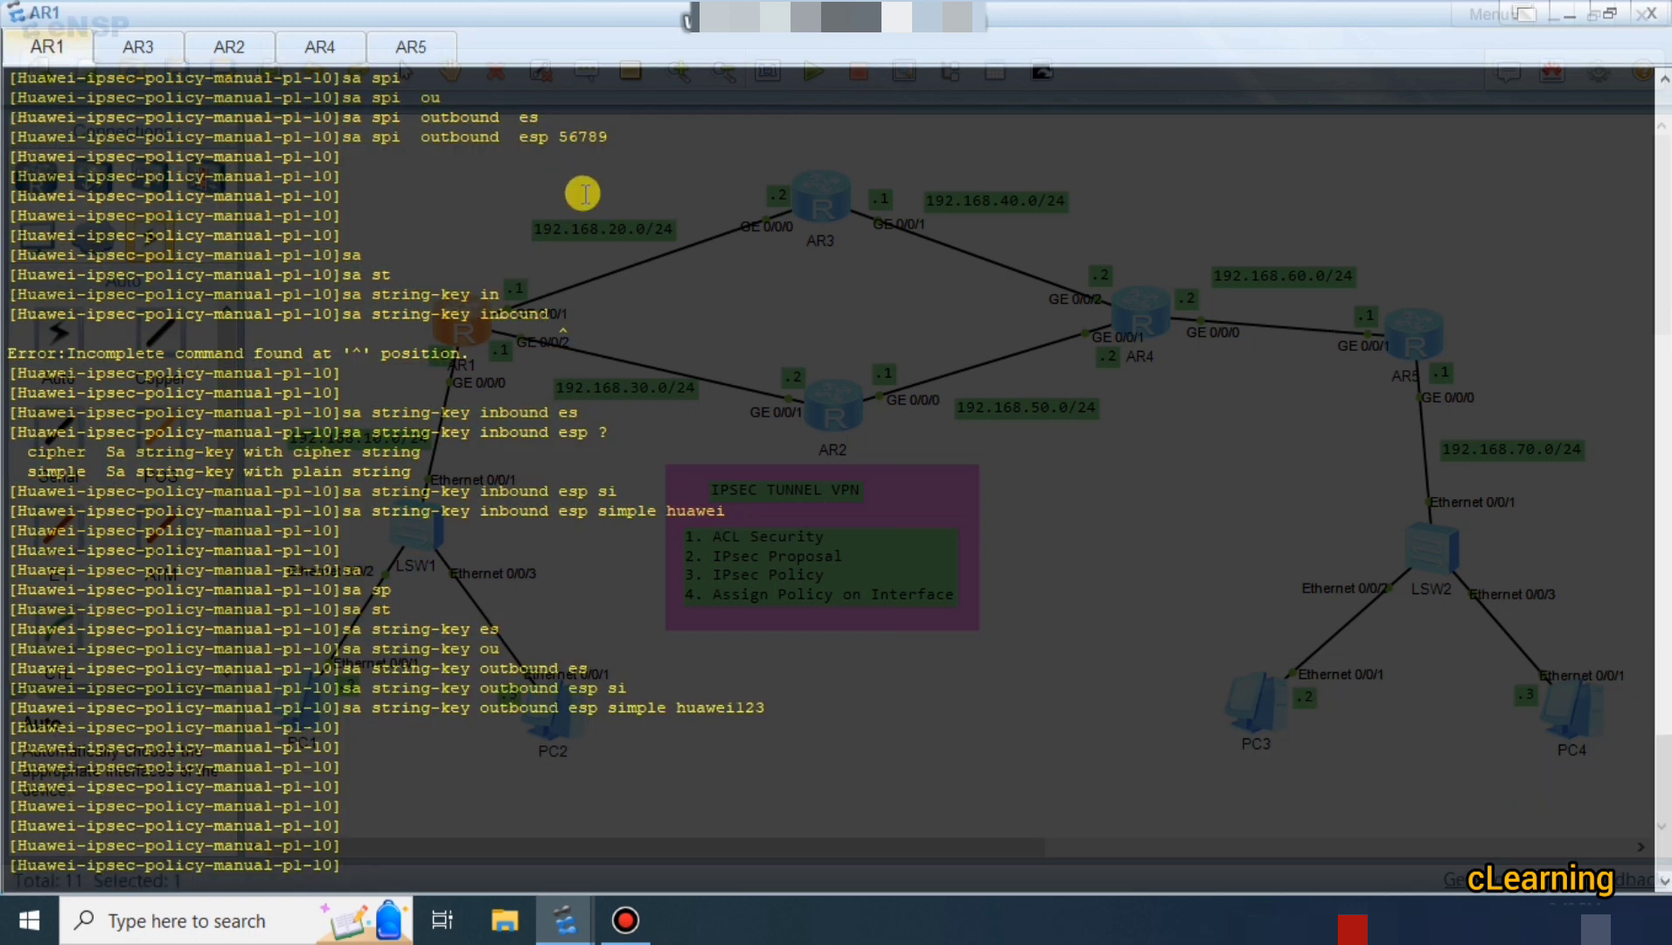
pyautogui.click(440, 54)
pyautogui.press('Return')
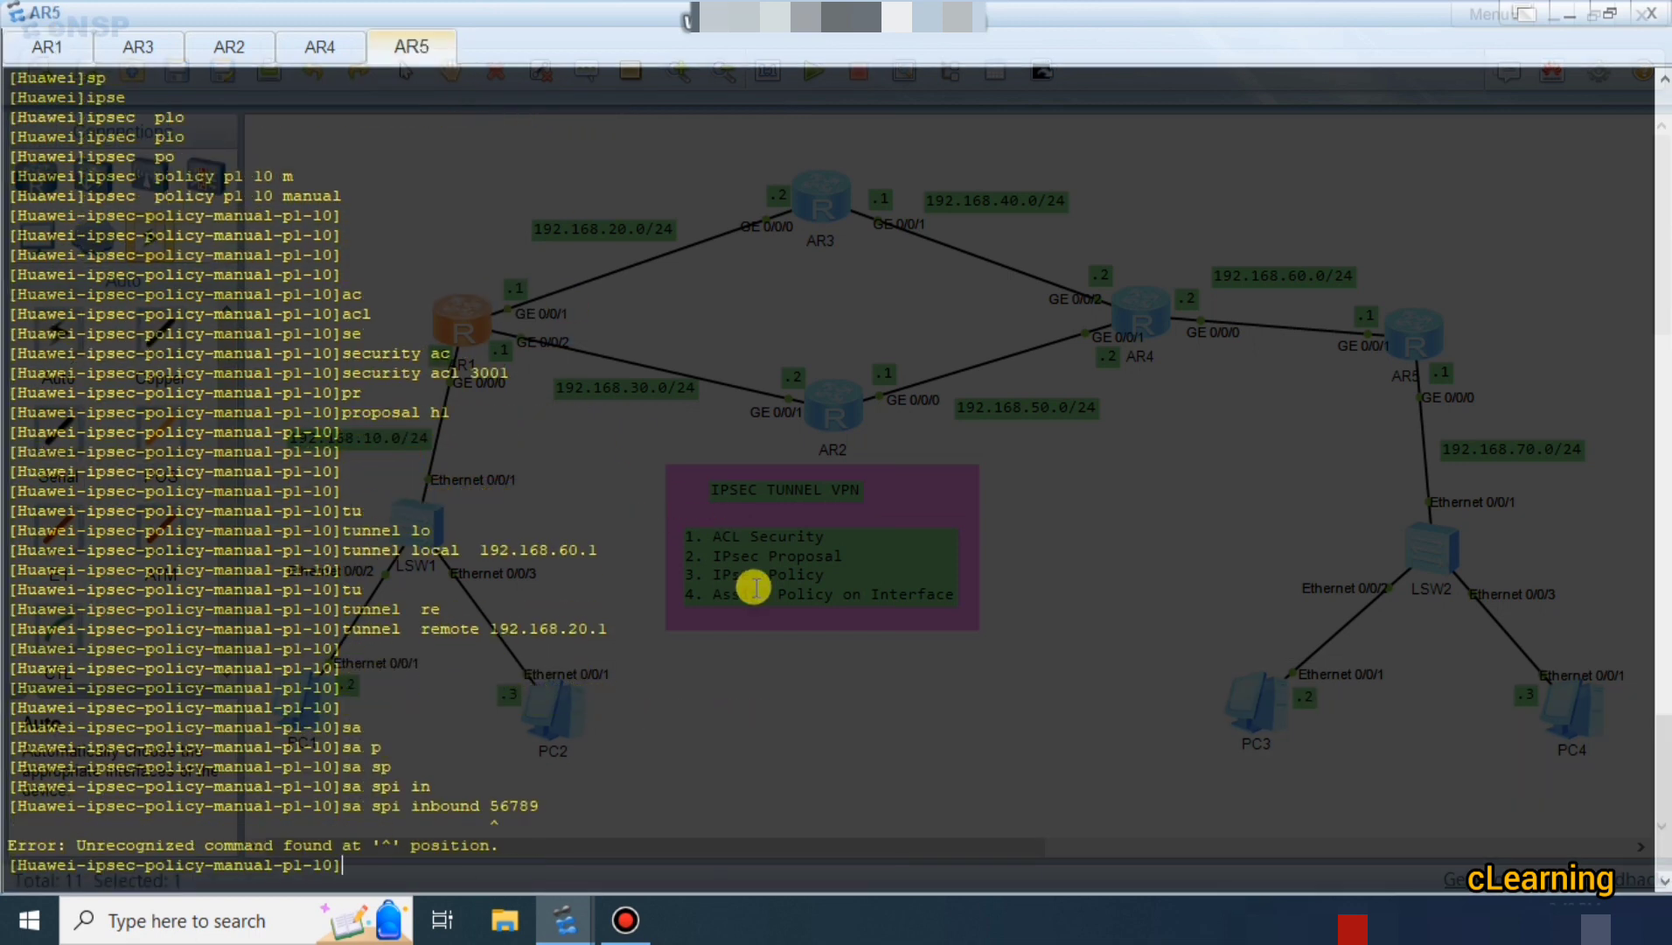
pyautogui.press('Up')
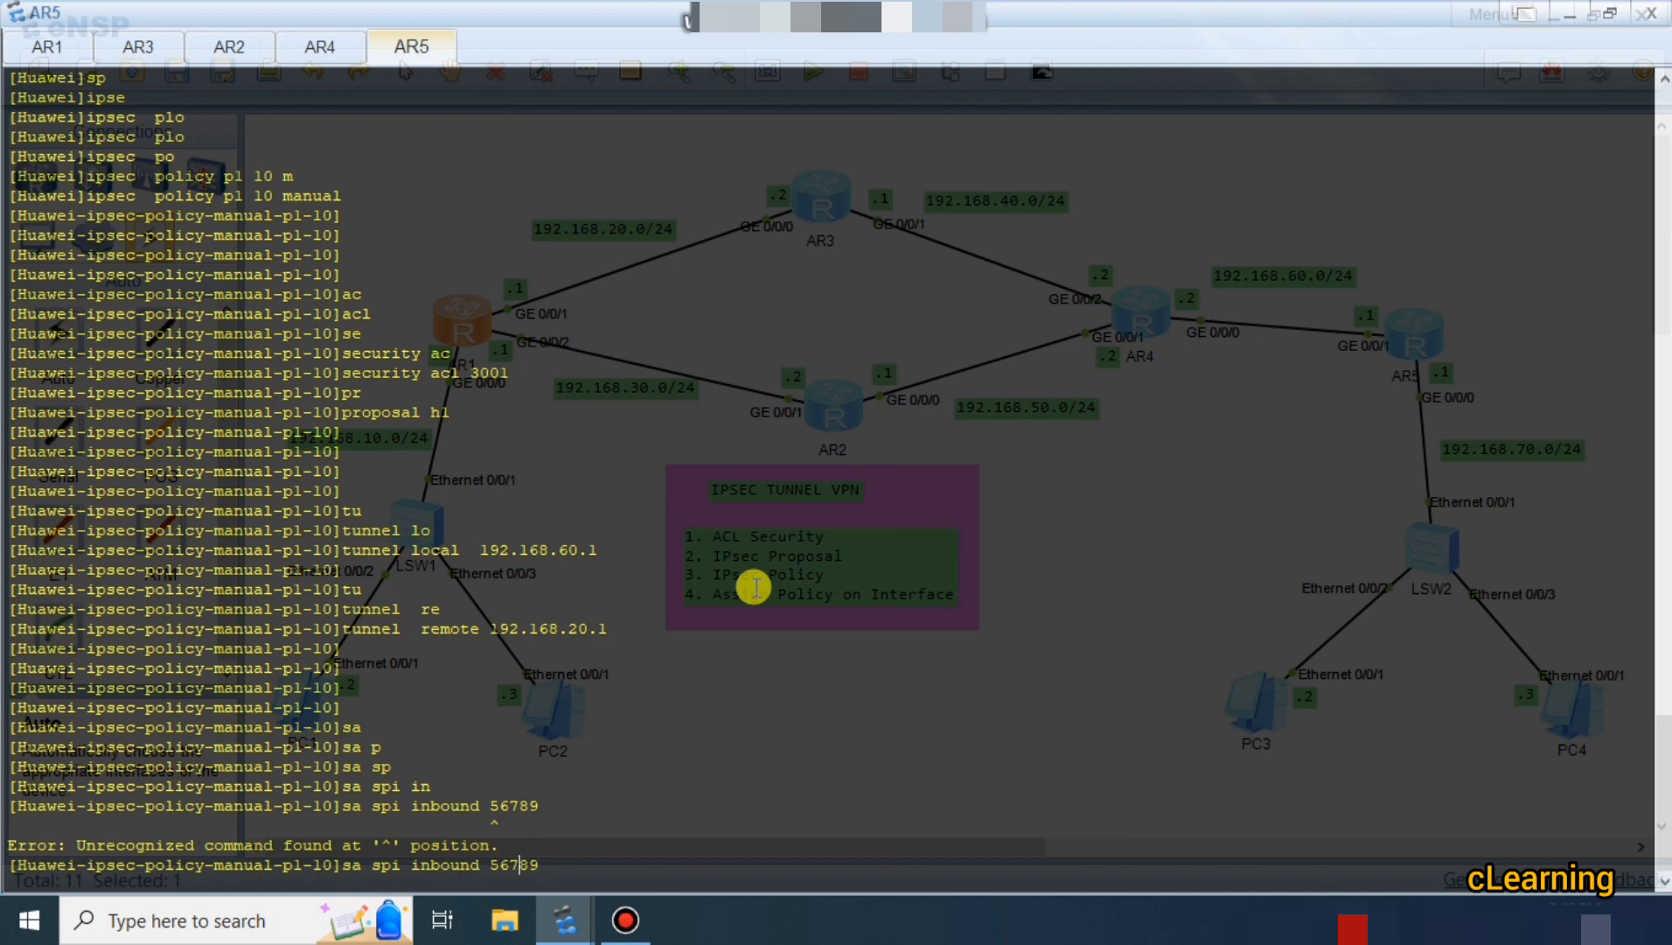
pyautogui.press('Left')
pyautogui.press('Left')
pyautogui.write('esp')
pyautogui.press('Return')
# Set policy p1's outbound ESP SPI to 12345 on AR5.
pyautogui.write('sa')
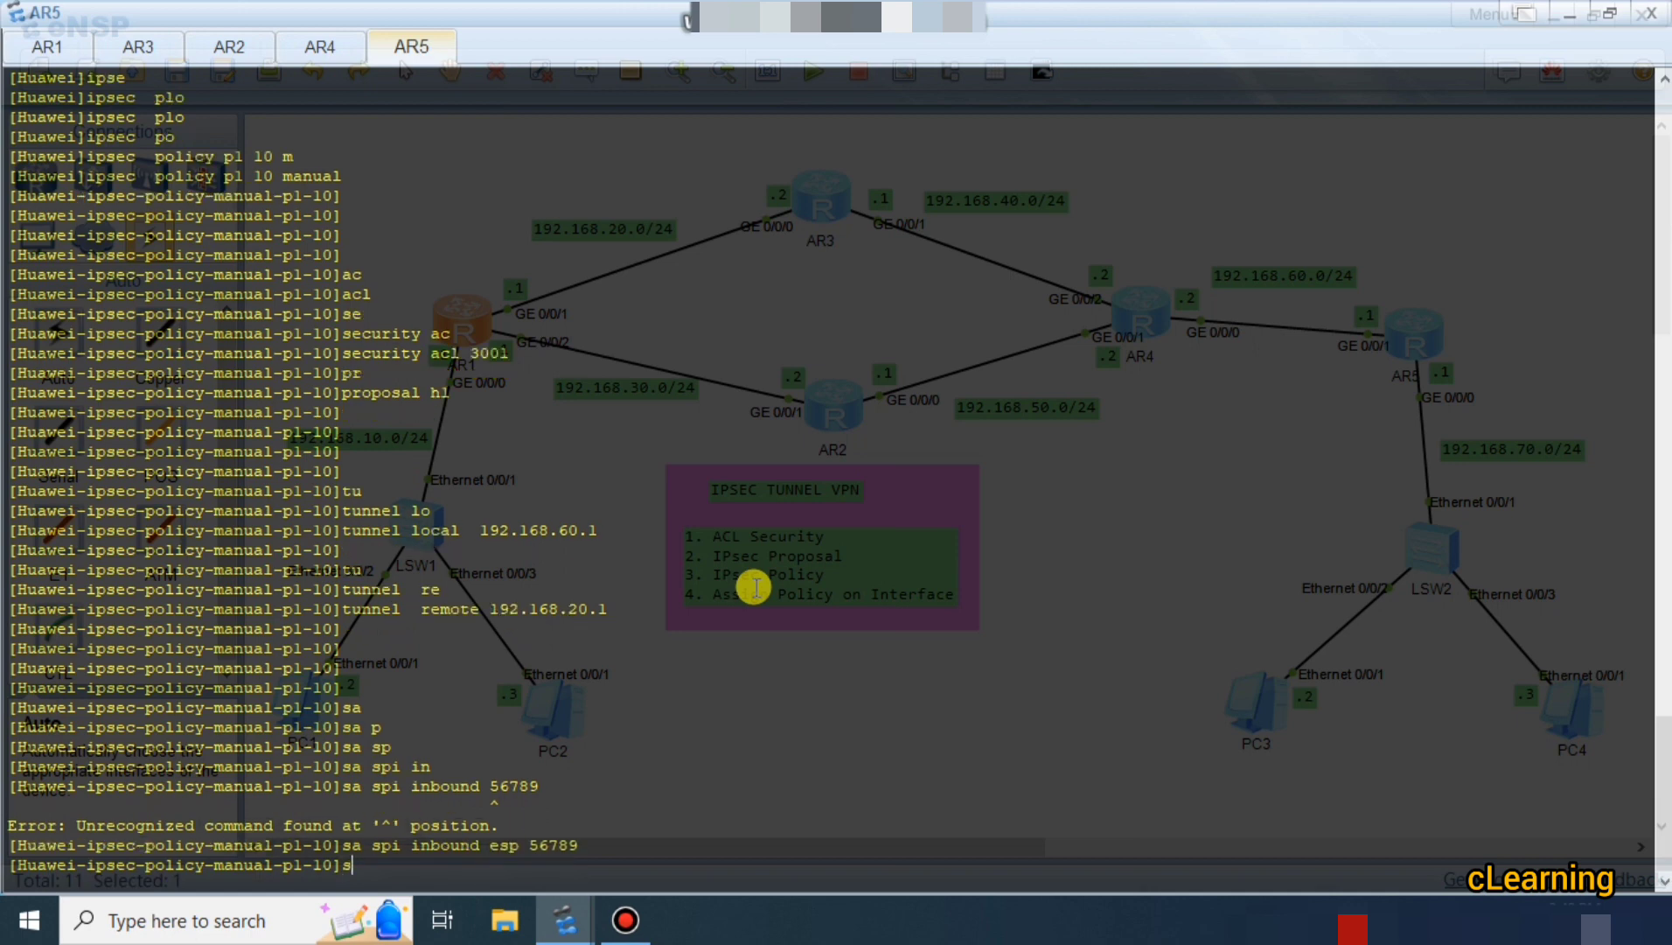
pyautogui.press('Tab')
pyautogui.write('ap')
pyautogui.press('BackSpace')
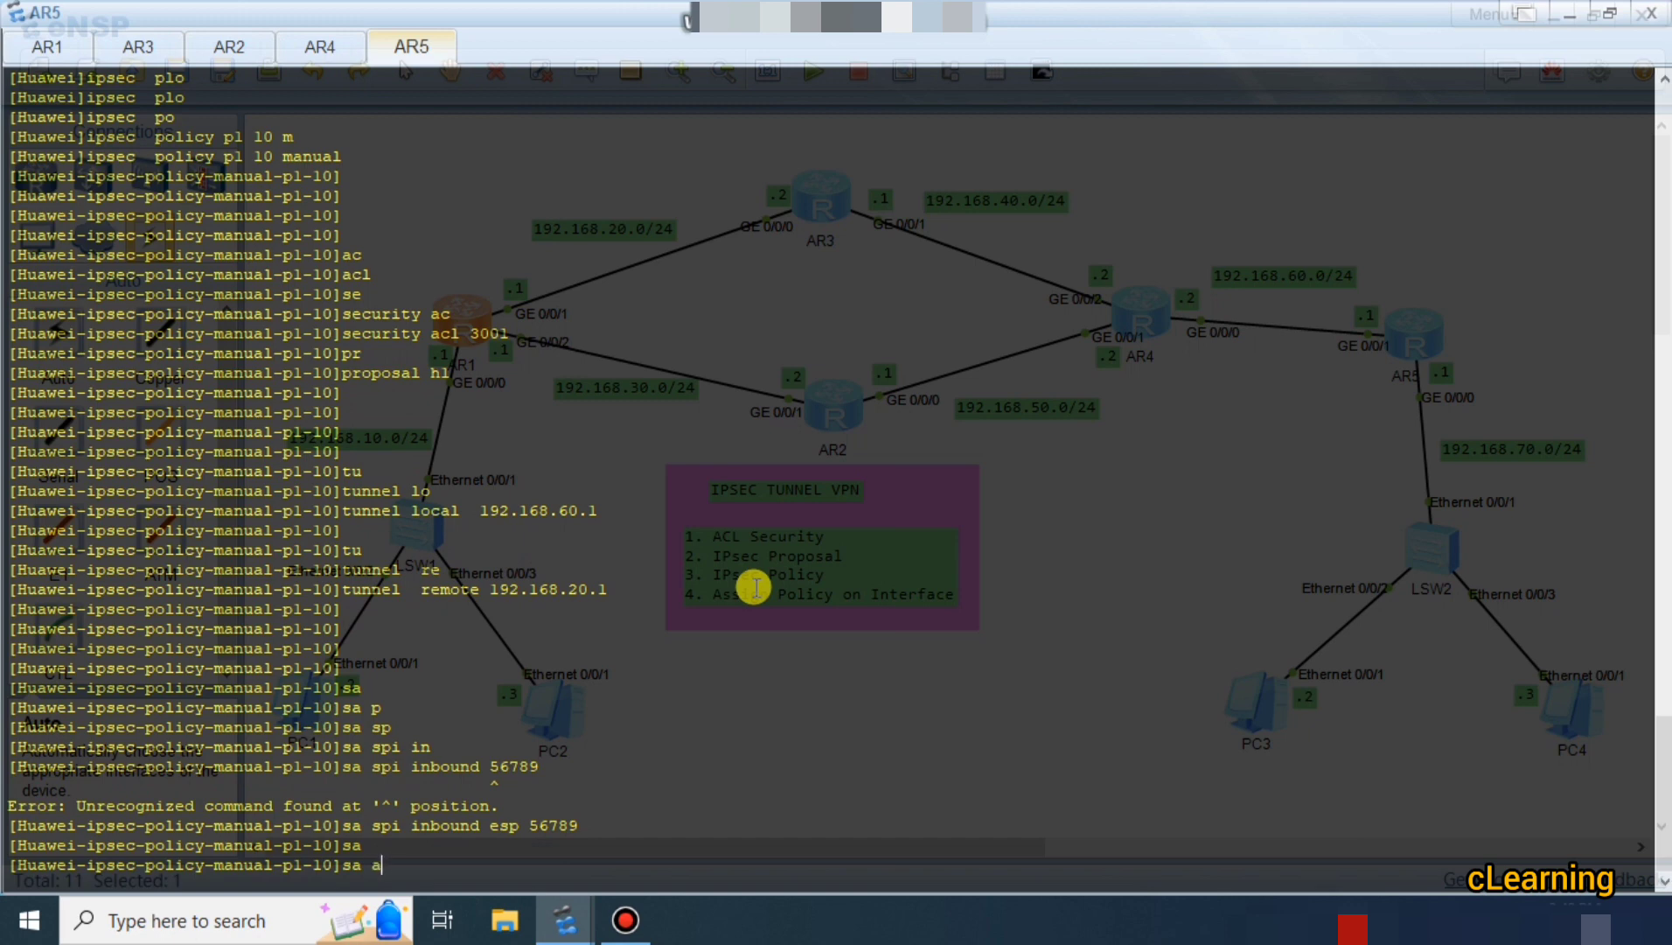
pyautogui.write('sp')
pyautogui.press('Tab')
pyautogui.press('BackSpace')
pyautogui.press('BackSpace')
pyautogui.press('BackSpace')
pyautogui.write('sp')
pyautogui.press('Tab')
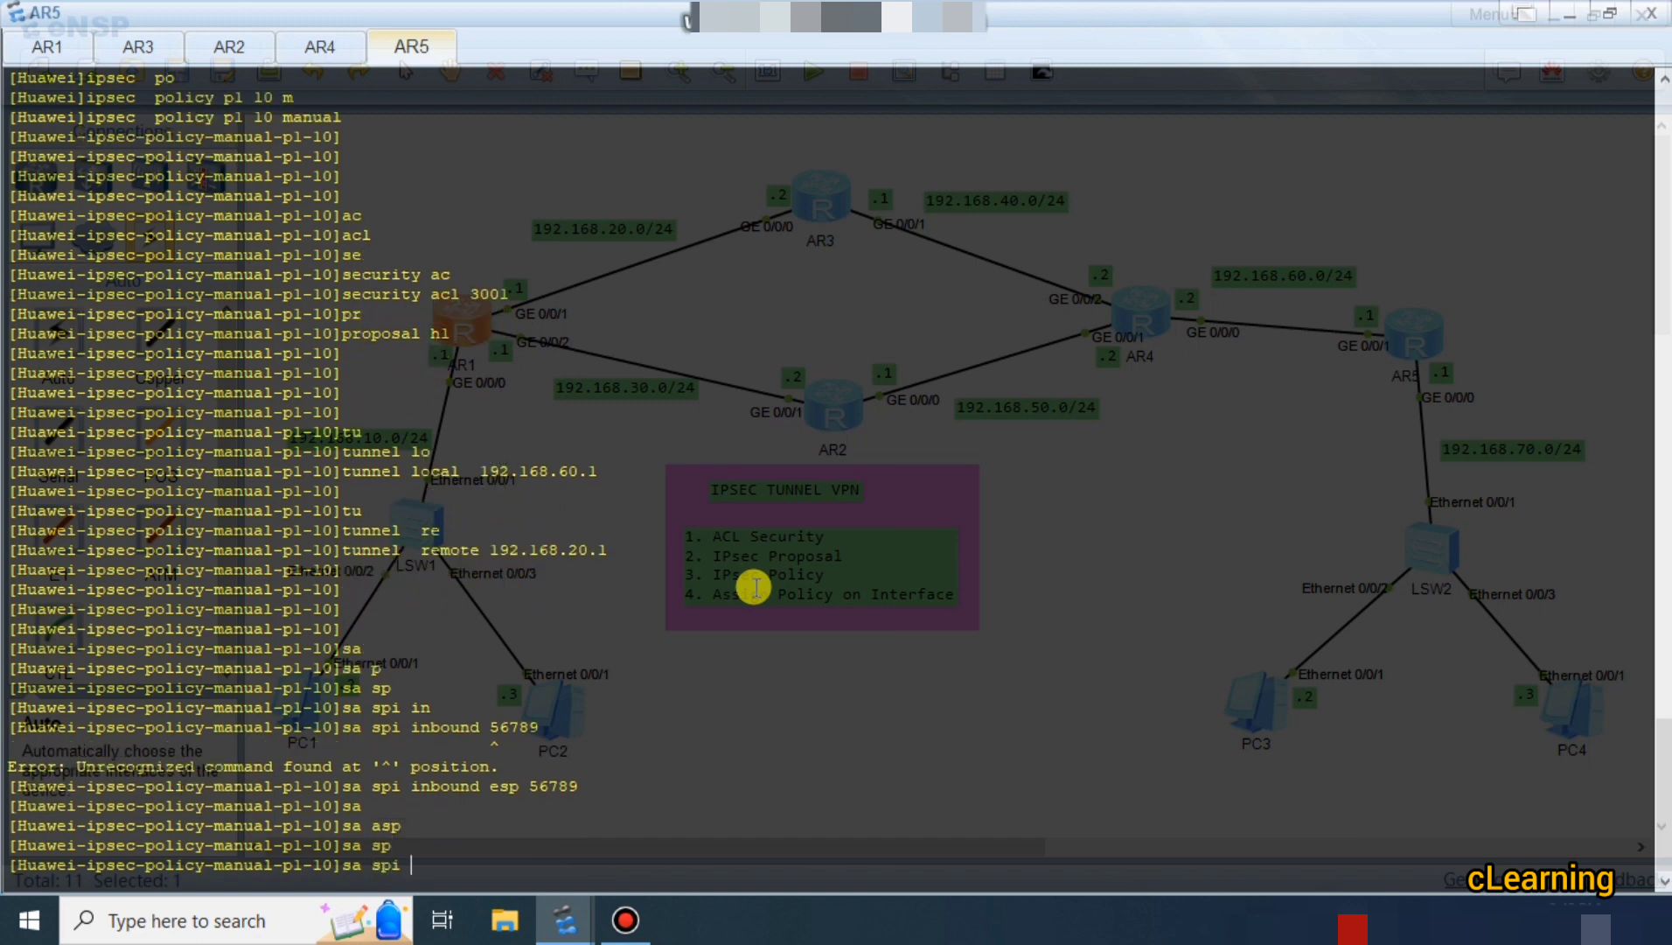
pyautogui.write('ou')
pyautogui.press('Tab')
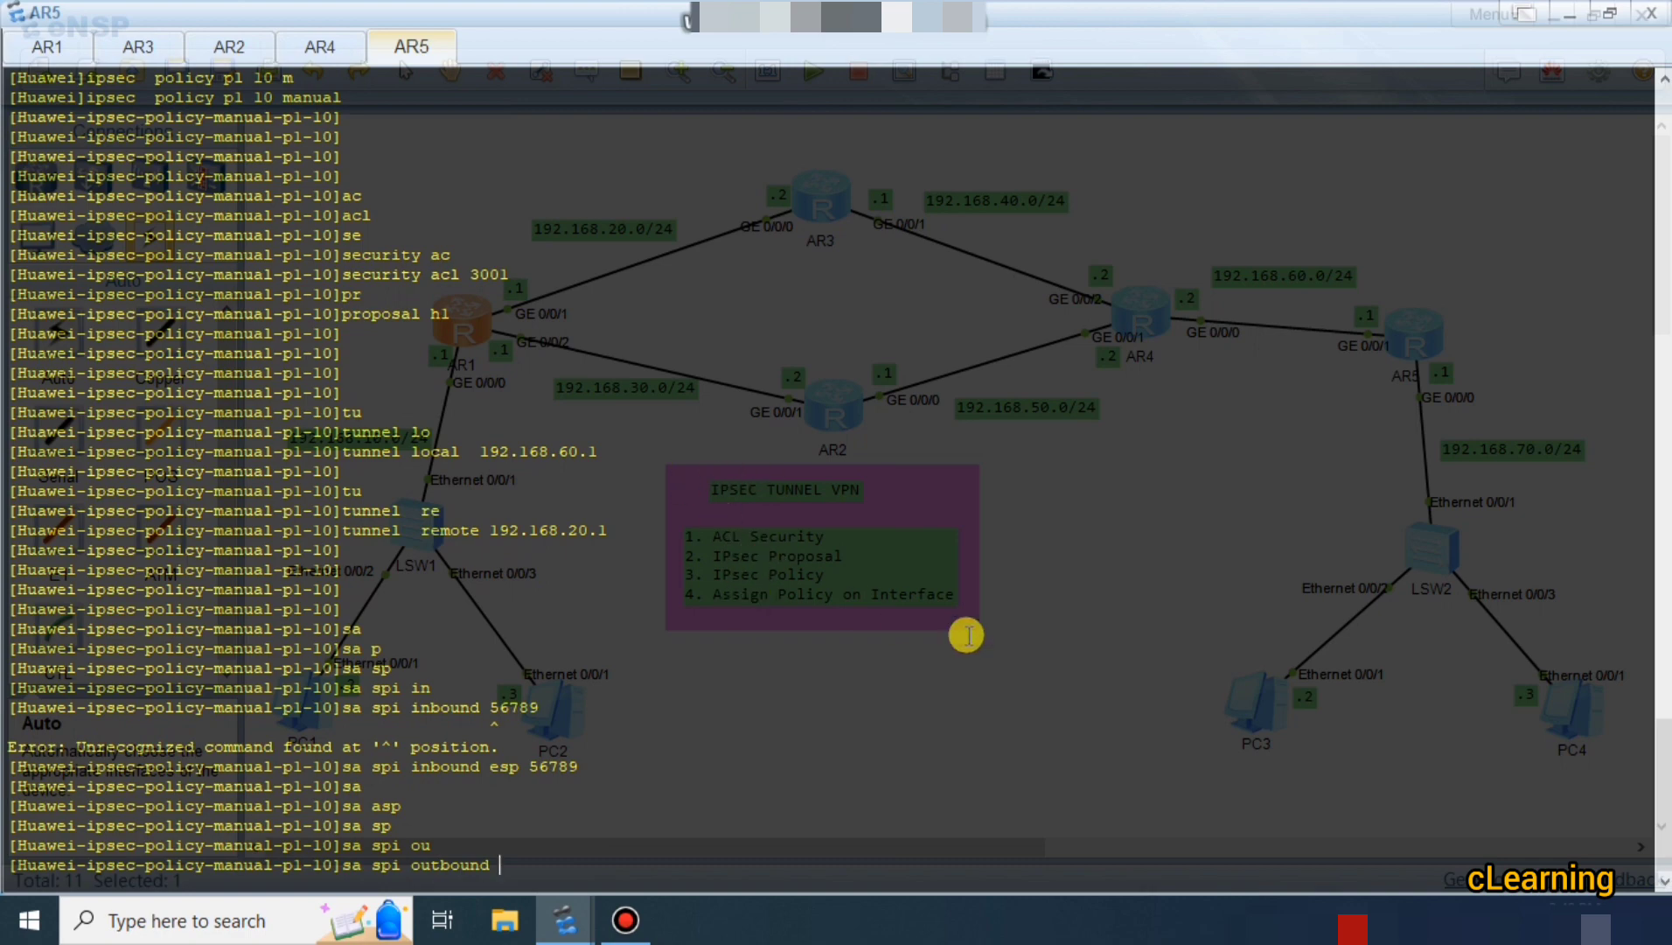
pyautogui.click(59, 48)
pyautogui.scroll(6, 586, 318)
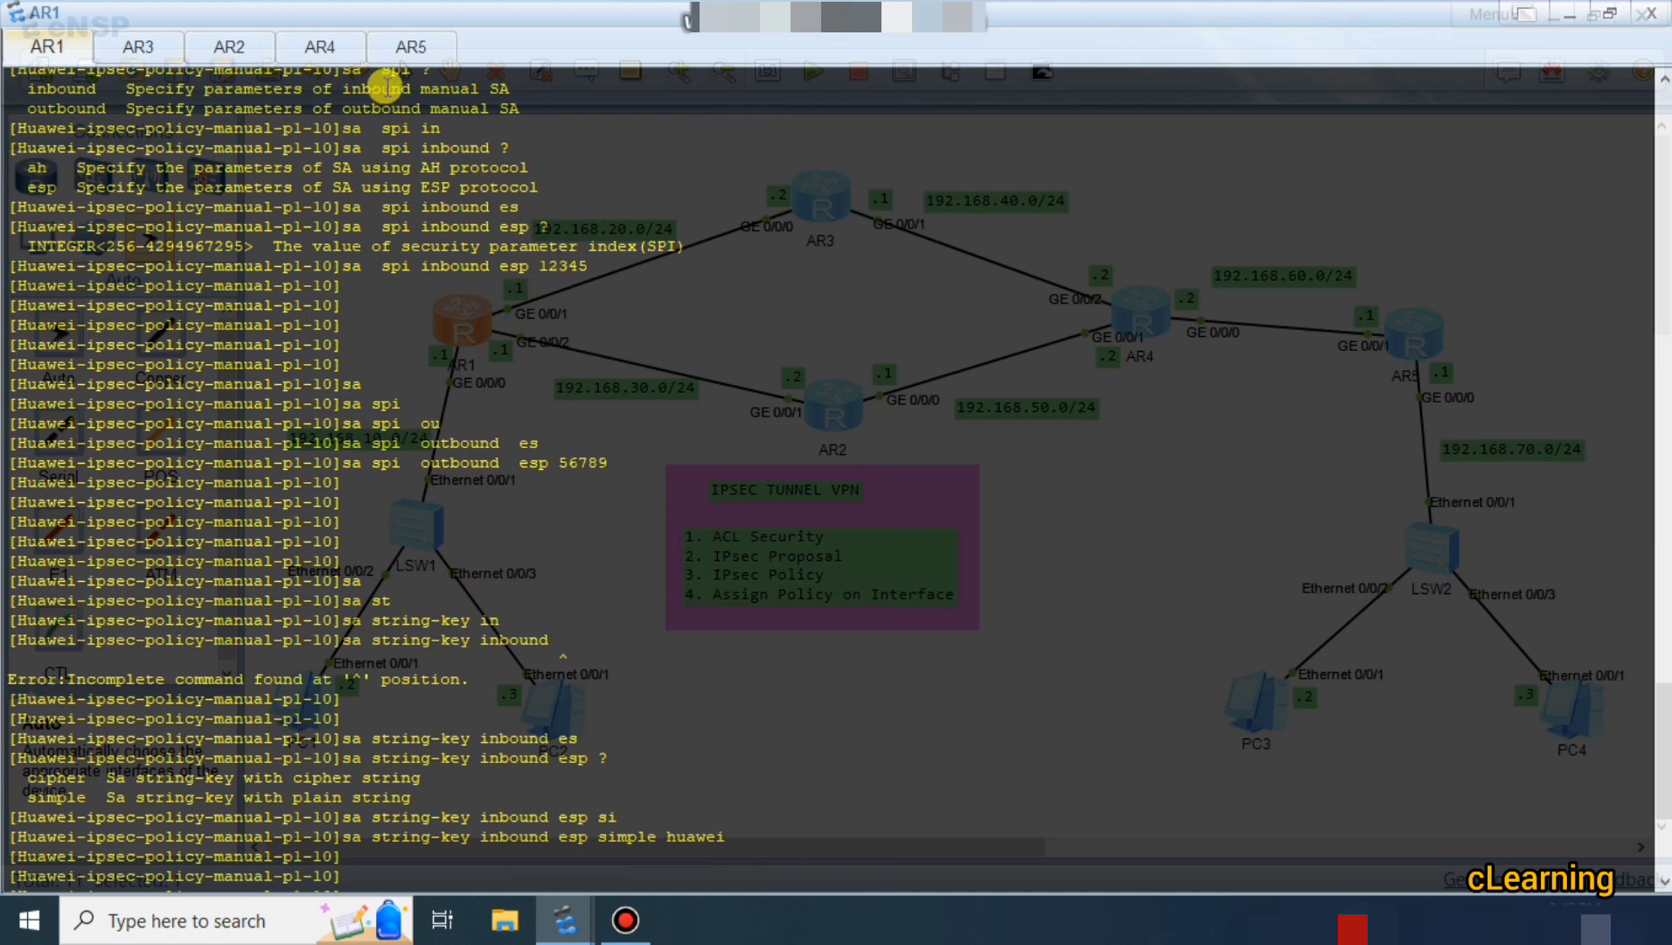
pyautogui.click(411, 47)
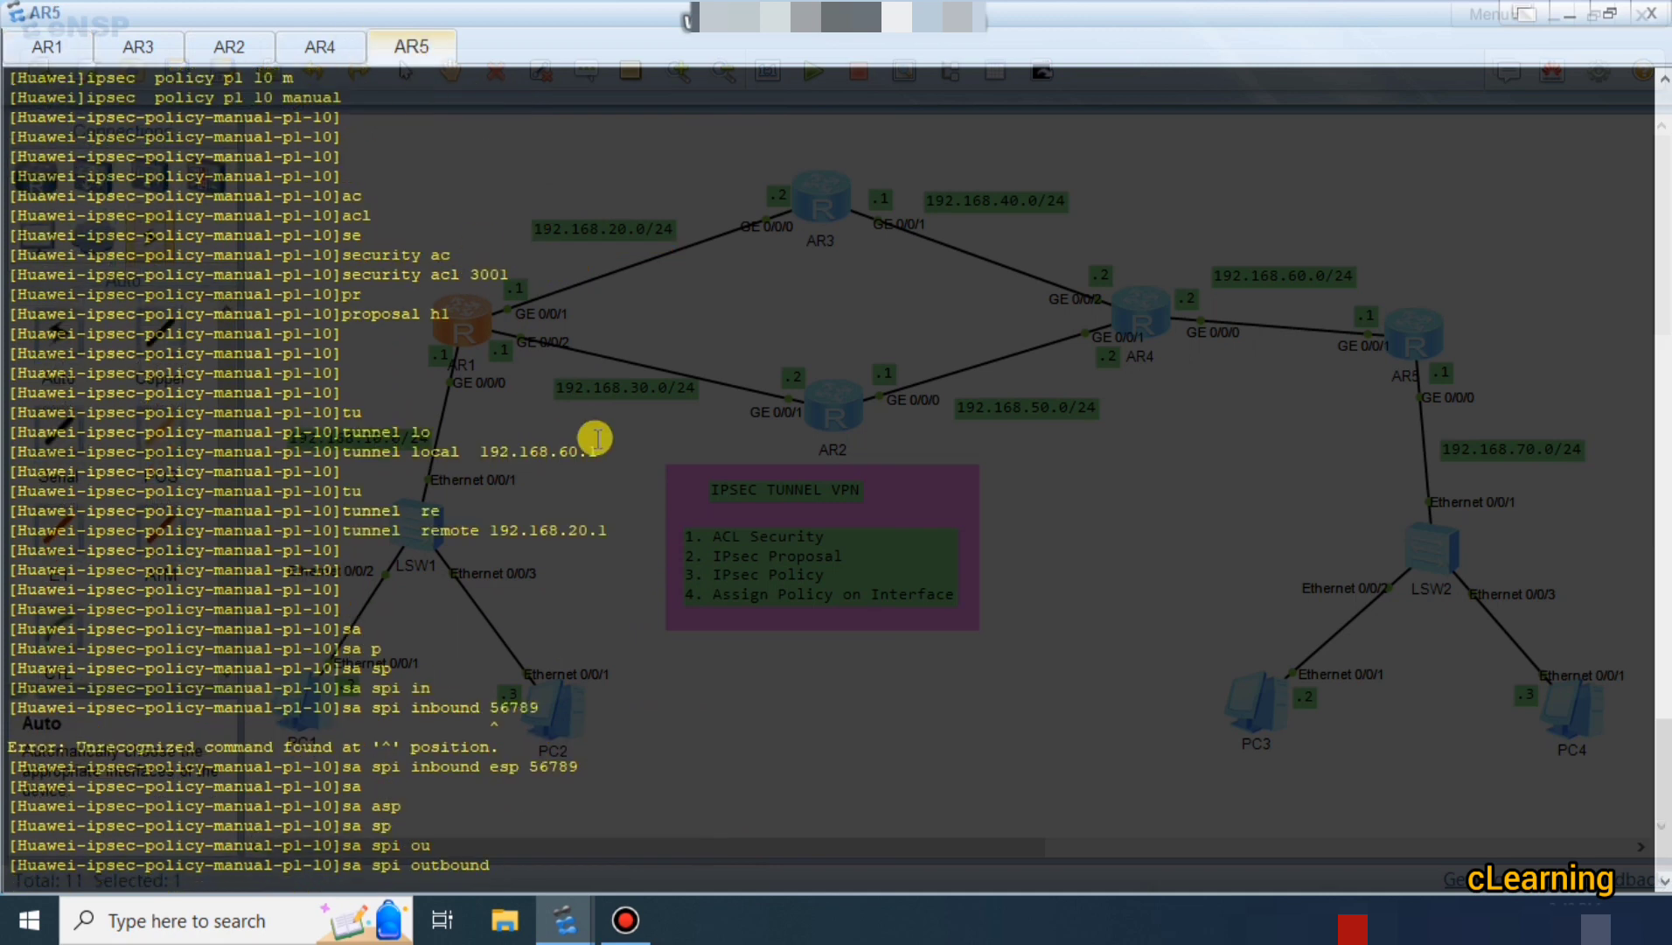
pyautogui.write('12345')
pyautogui.press('Return')
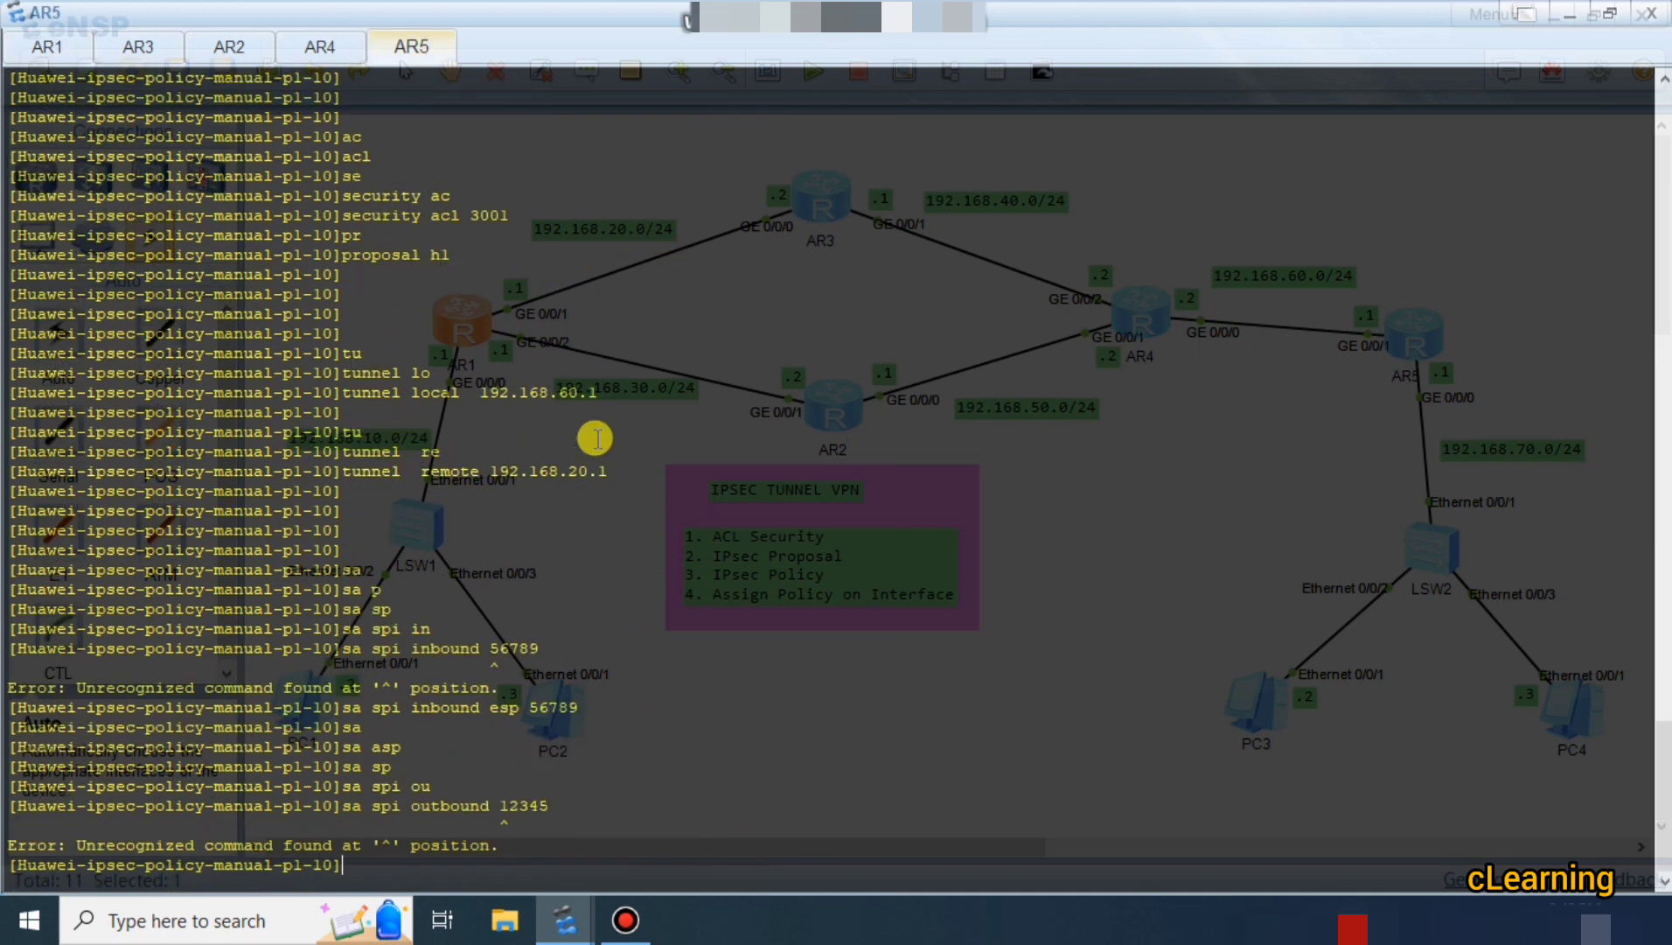
pyautogui.press('Return')
pyautogui.press('Return')
pyautogui.press('Up')
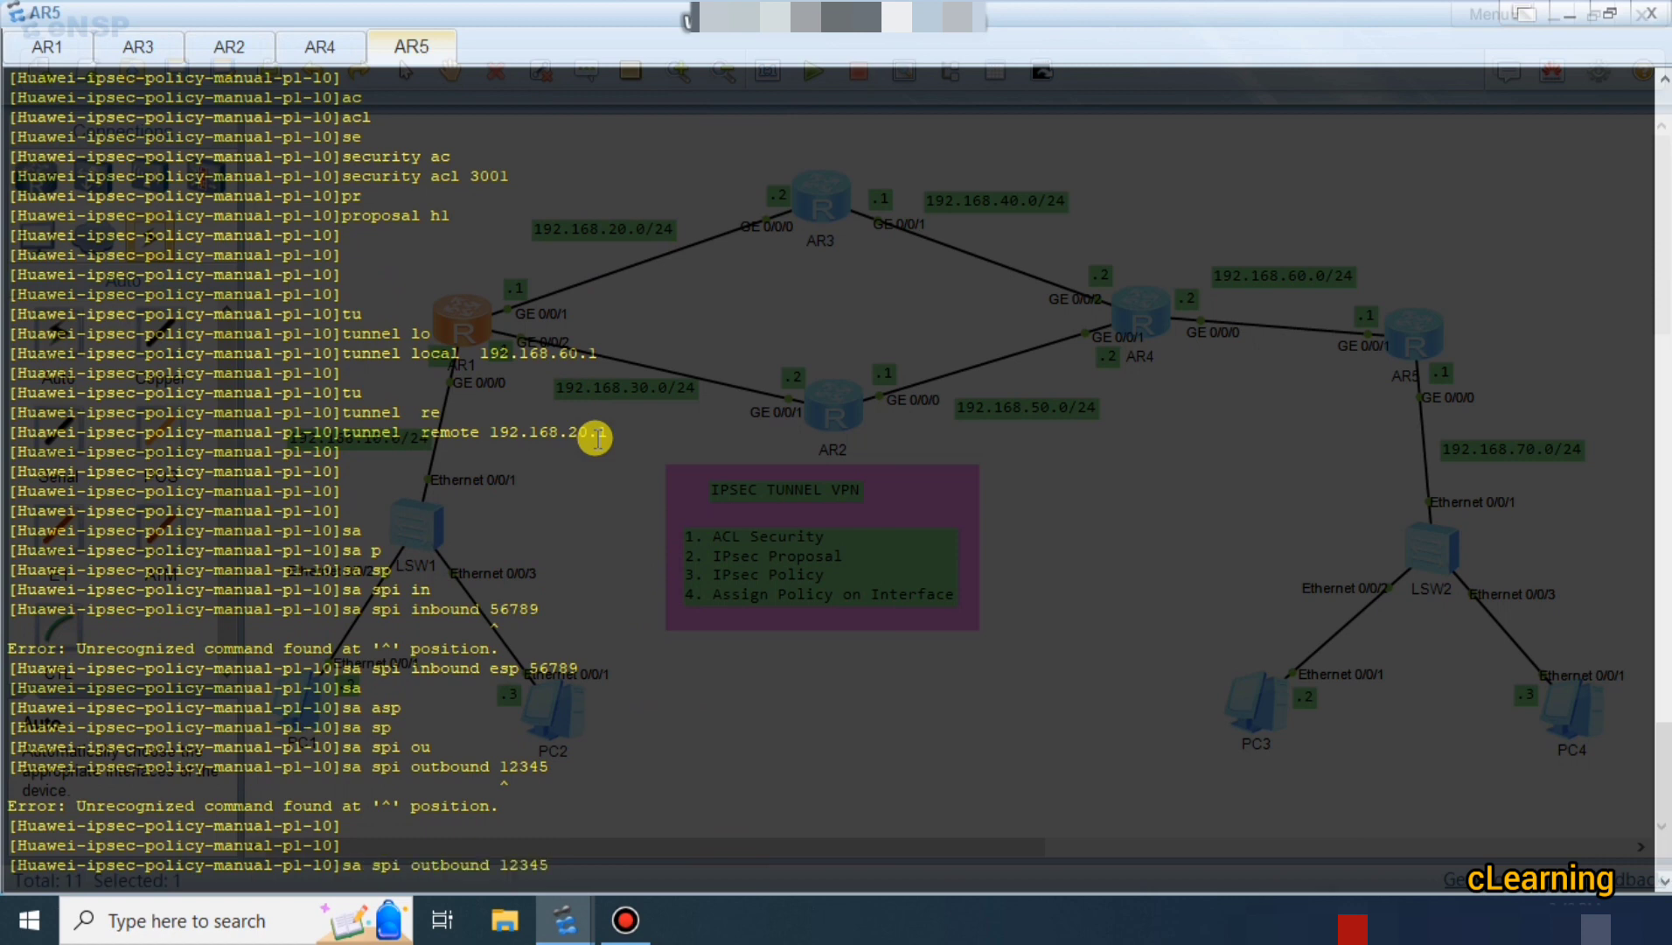
pyautogui.press('Left')
pyautogui.write('eso')
pyautogui.press('BackSpace')
pyautogui.write('p')
pyautogui.press('Return')
pyautogui.press('Return')
pyautogui.press('Return')
pyautogui.press('Return')
pyautogui.press('Return')
pyautogui.press('Return')
pyautogui.press('Return')
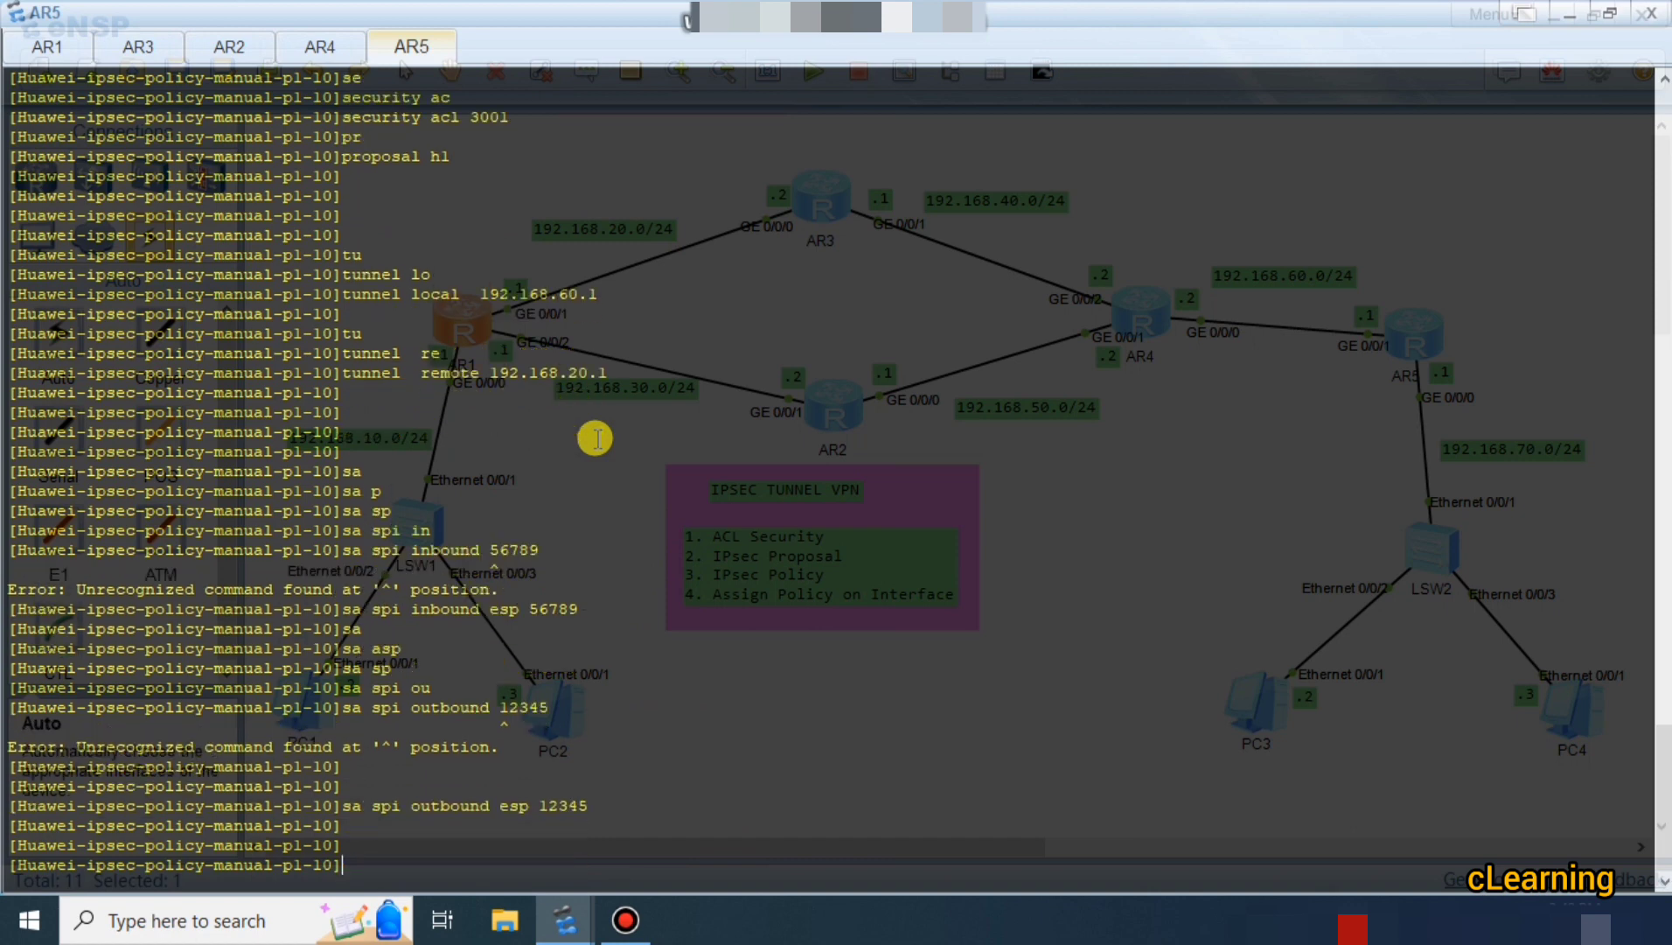
# Add an inbound ESP string key in simple mode, using the same key as AR1.
pyautogui.write('sa')
pyautogui.press('Tab')
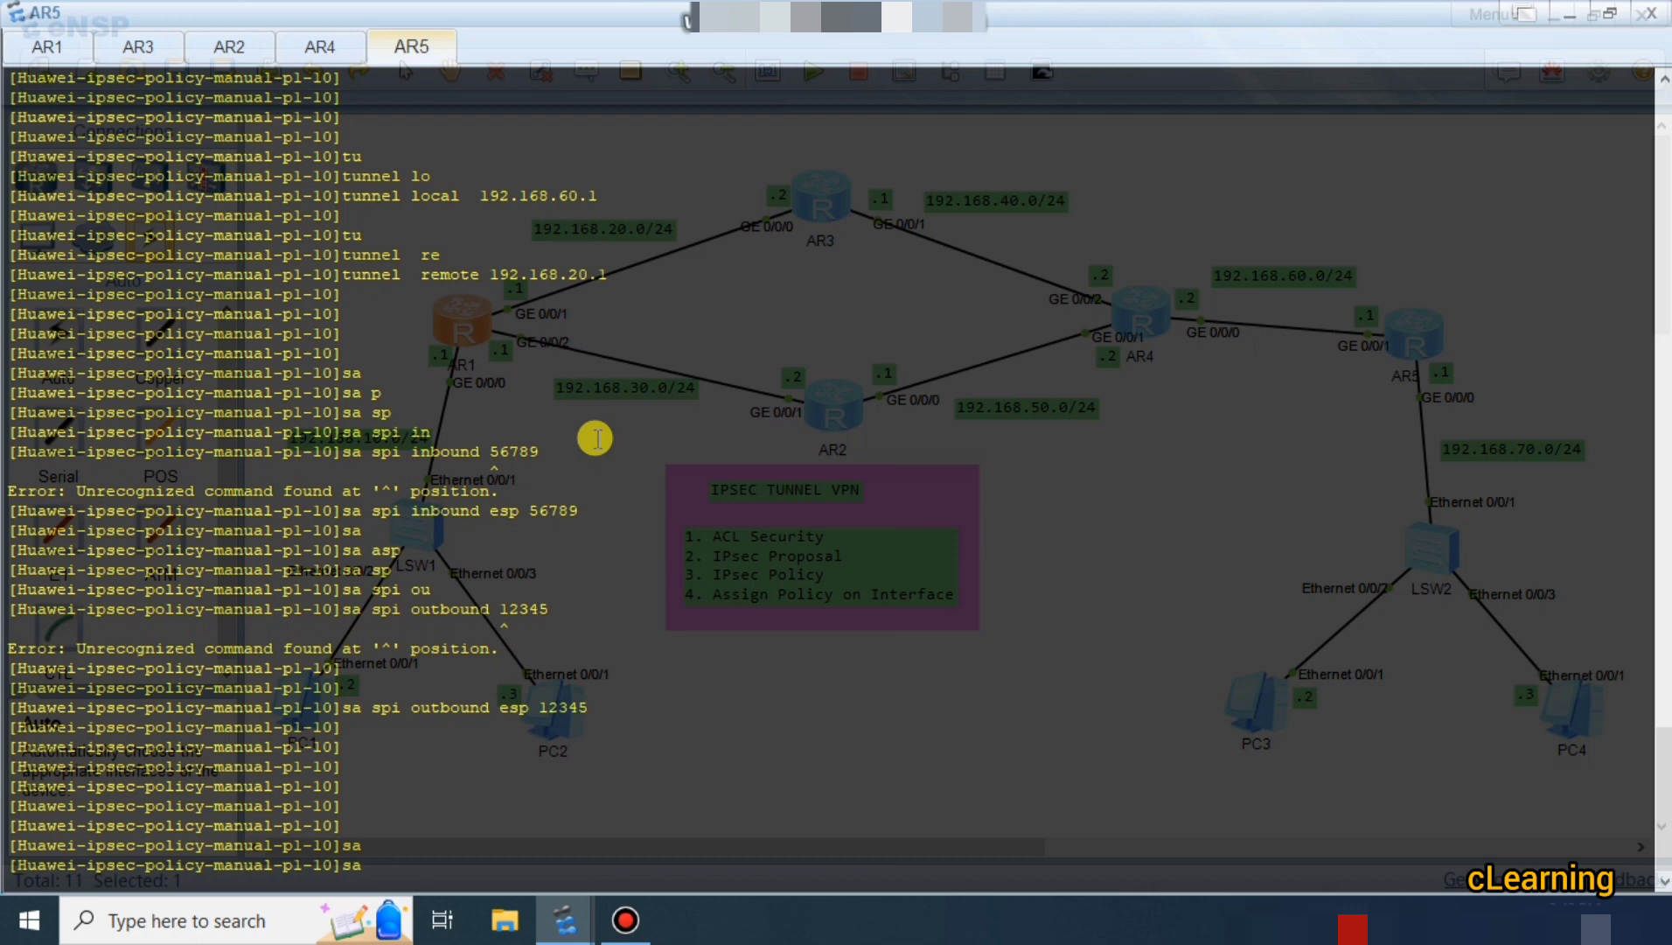
pyautogui.write('str')
pyautogui.press('Tab')
pyautogui.write('in')
pyautogui.press('Tab')
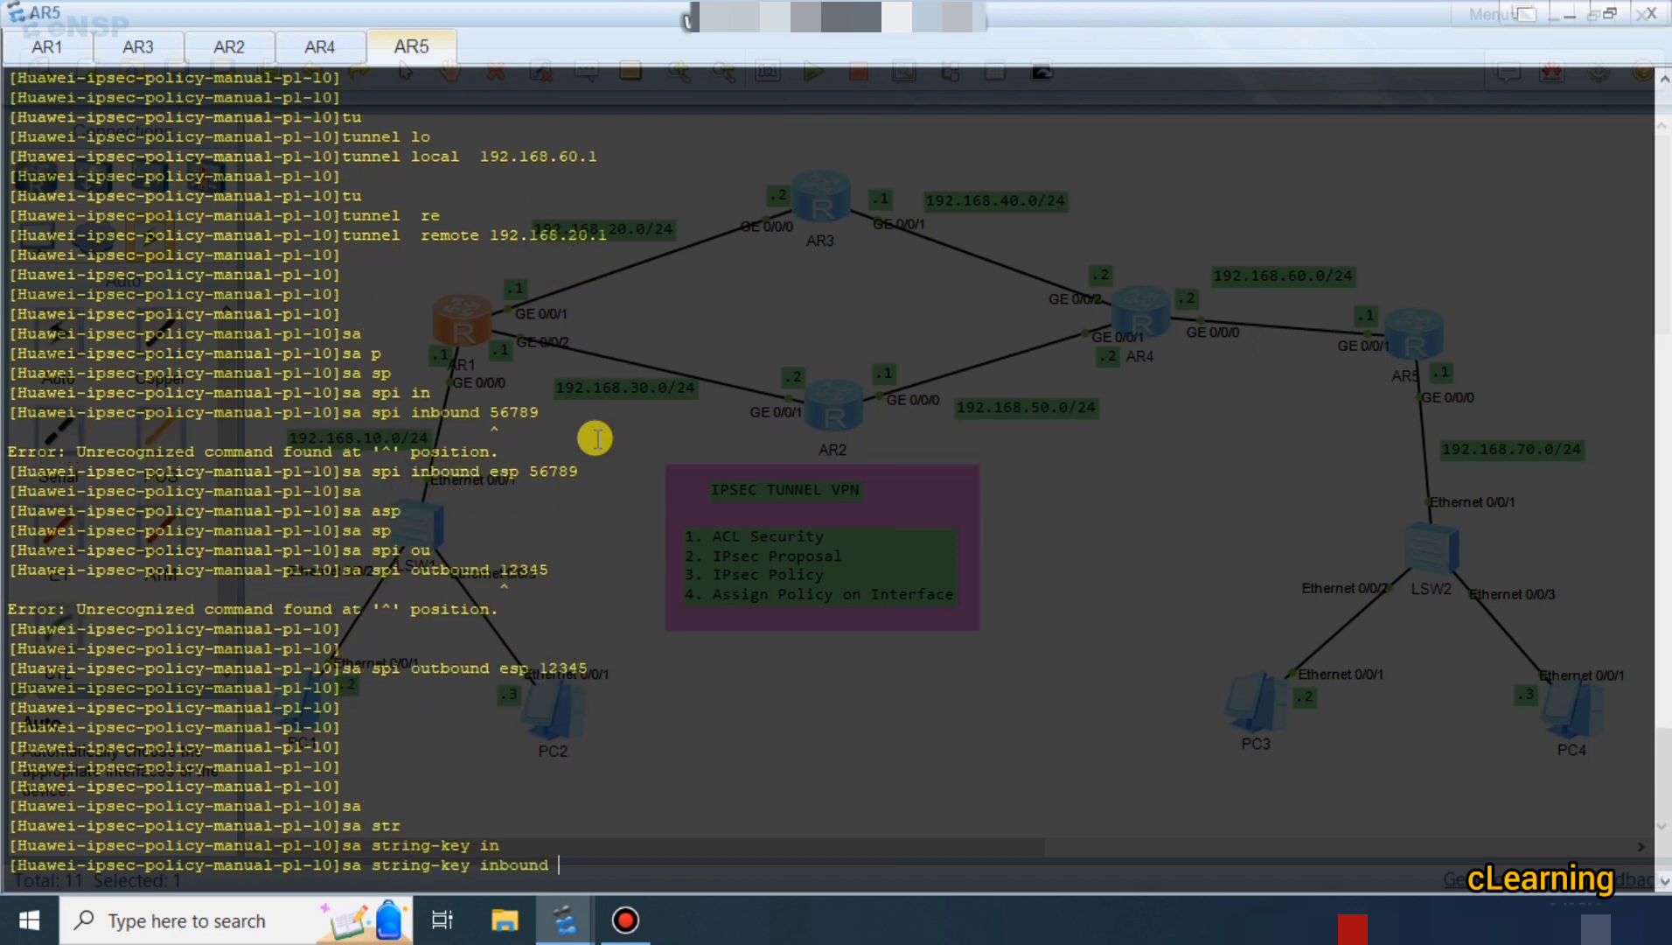
pyautogui.write('es')
pyautogui.press('Tab')
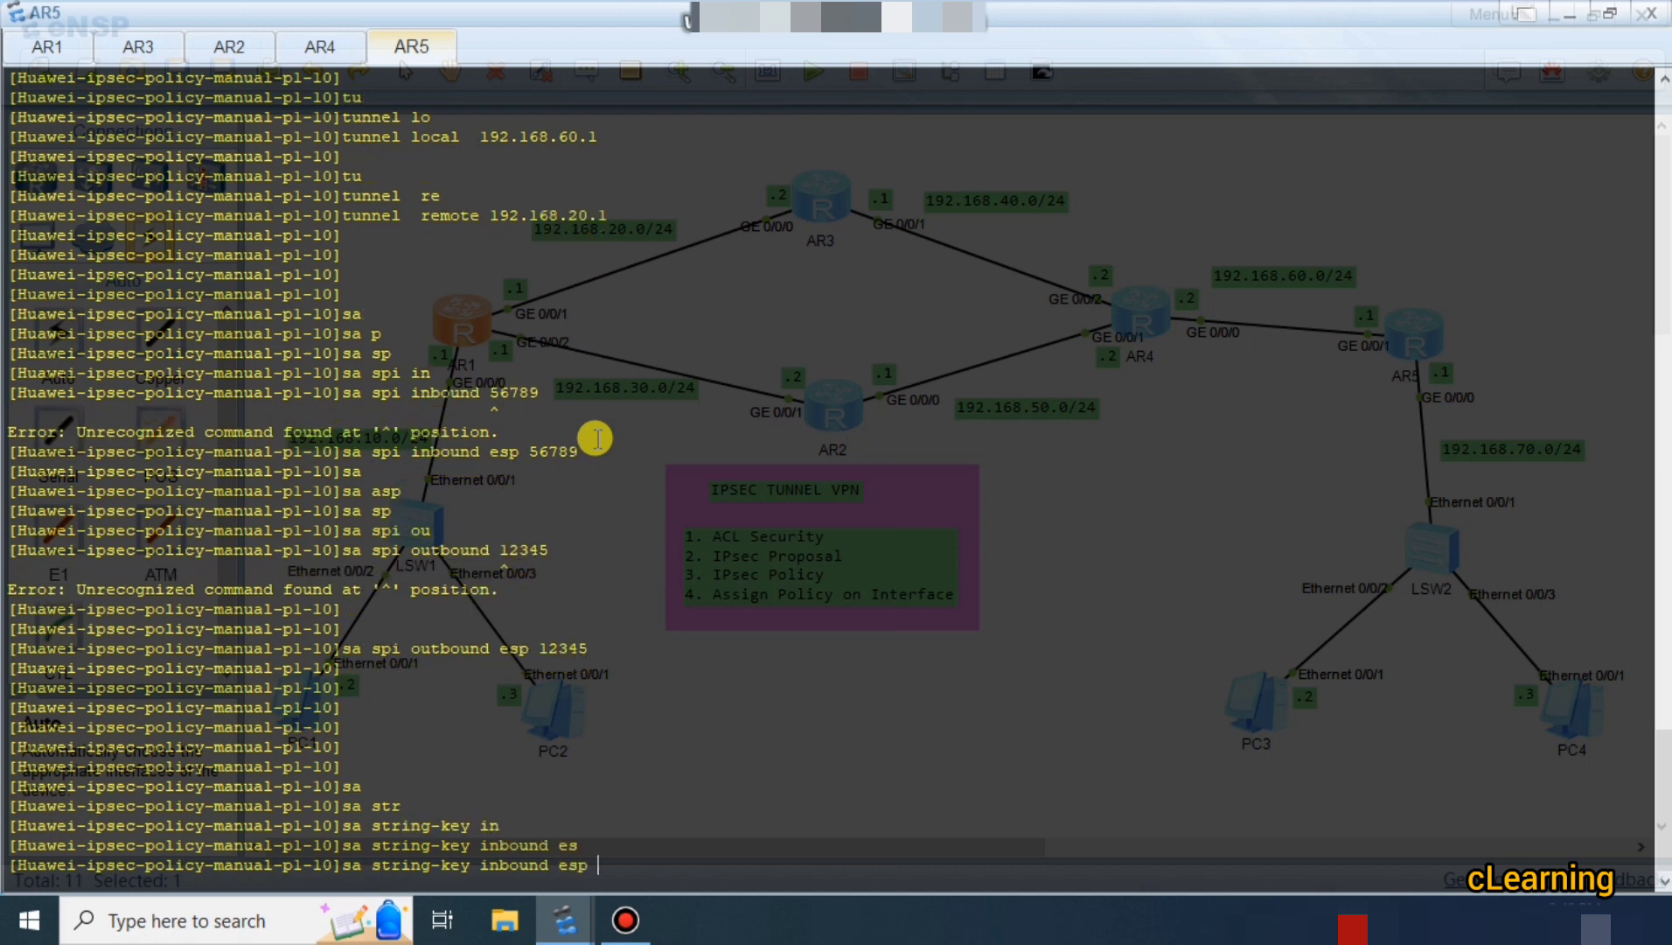
pyautogui.write('si')
pyautogui.press('Tab')
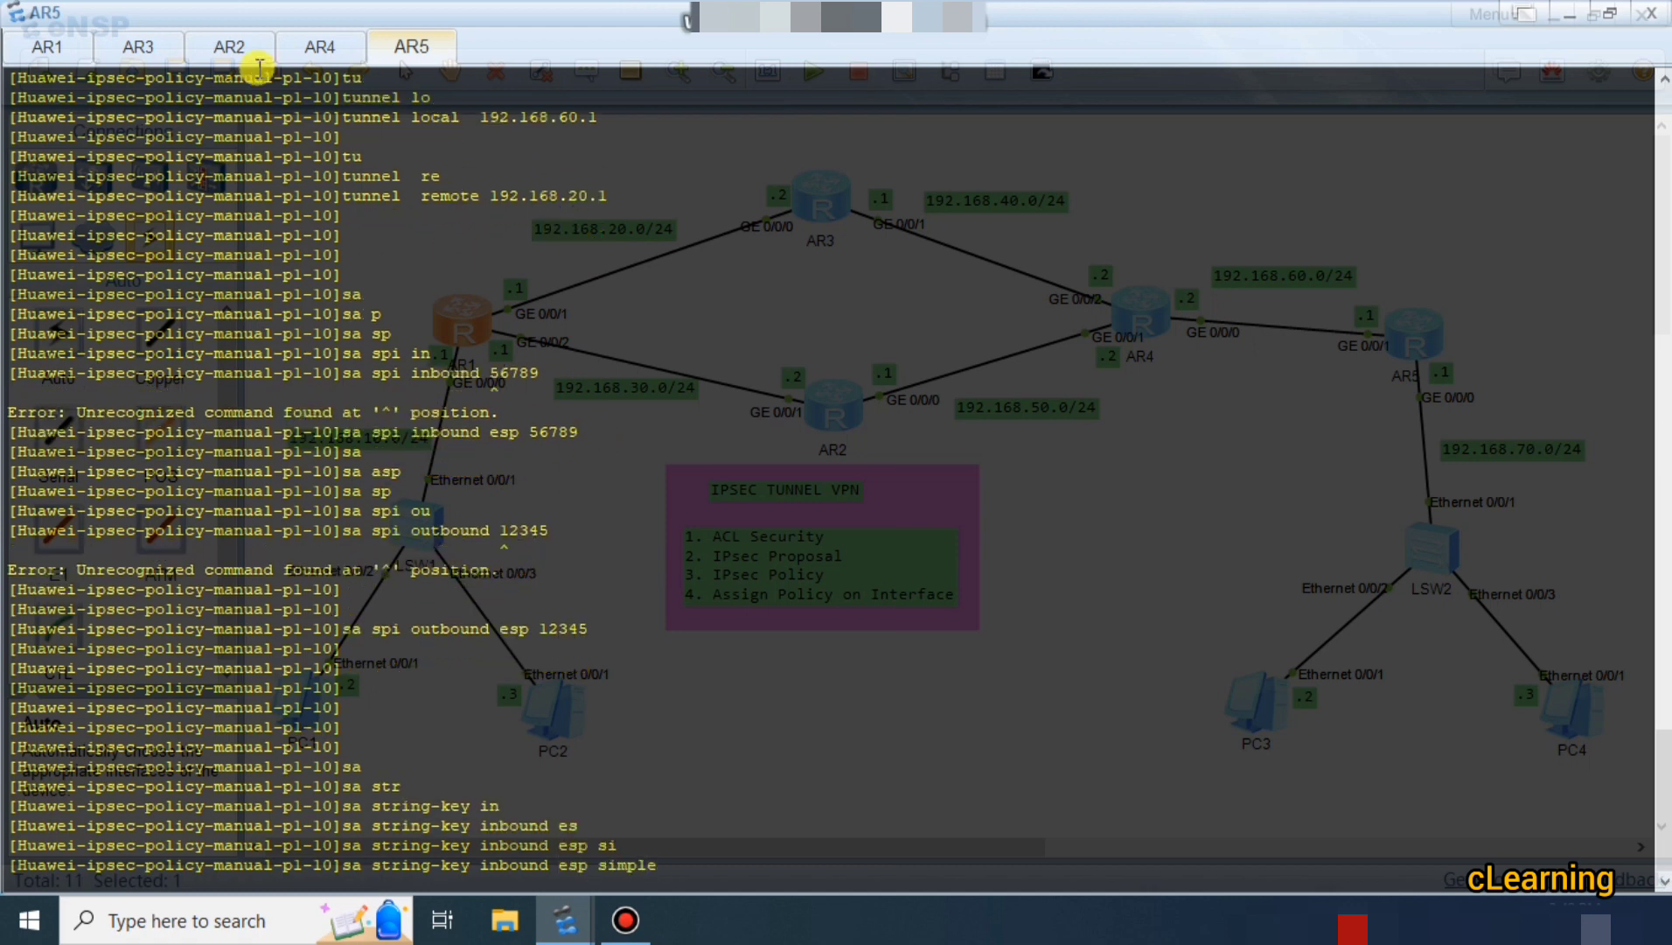
pyautogui.click(30, 48)
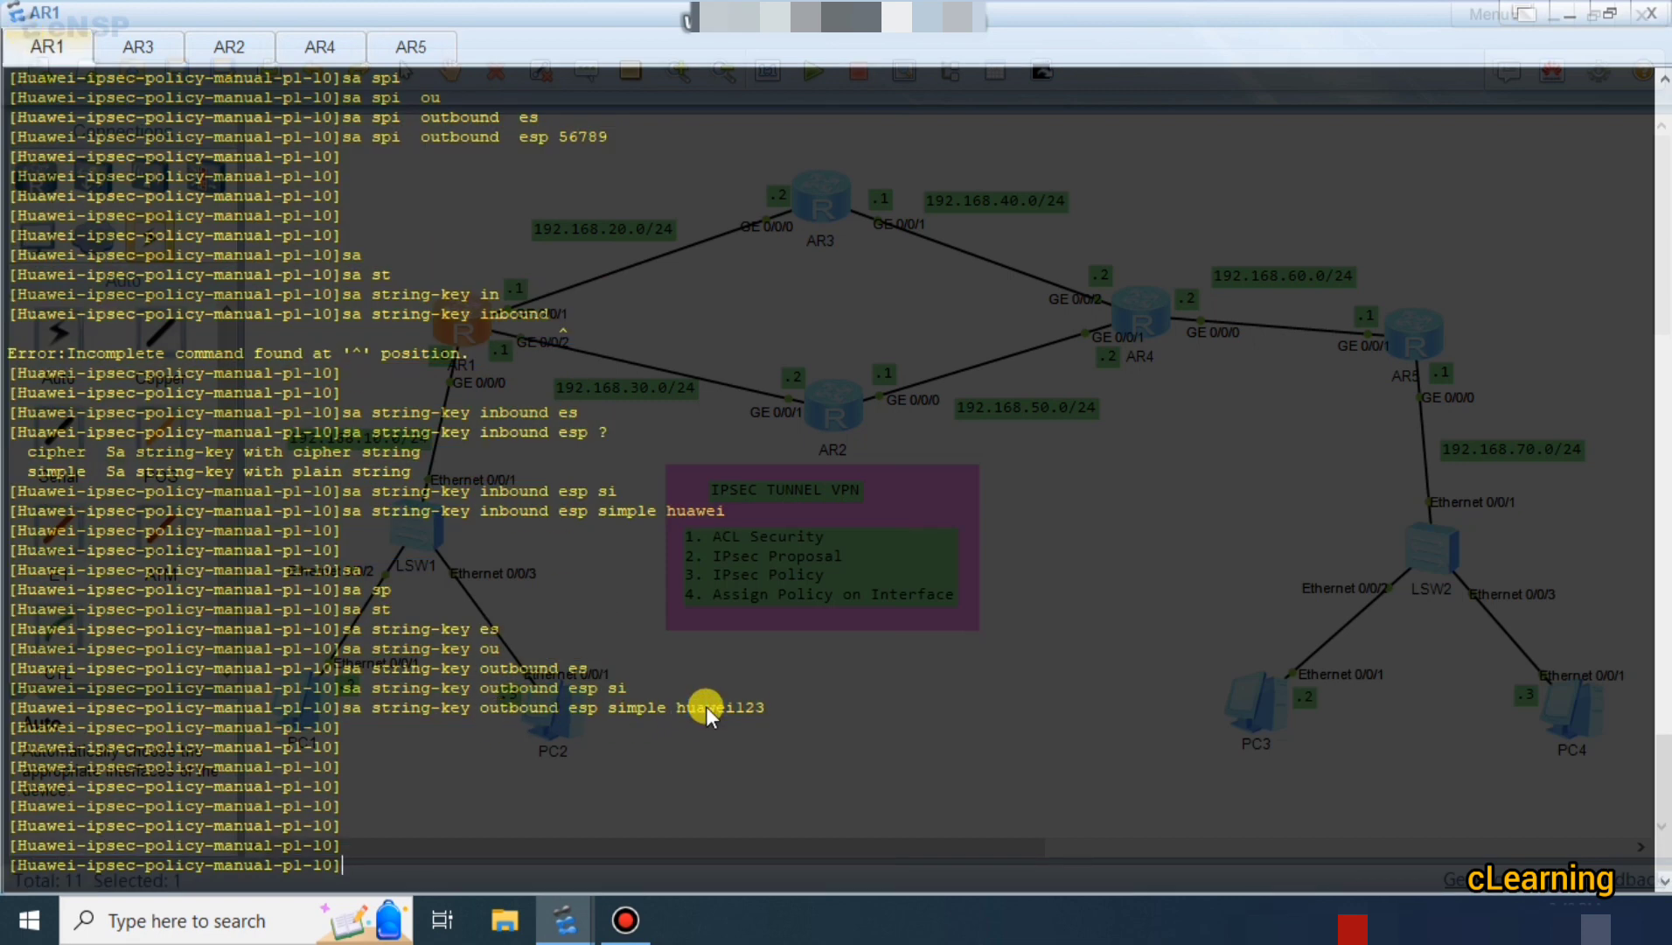
pyautogui.click(432, 48)
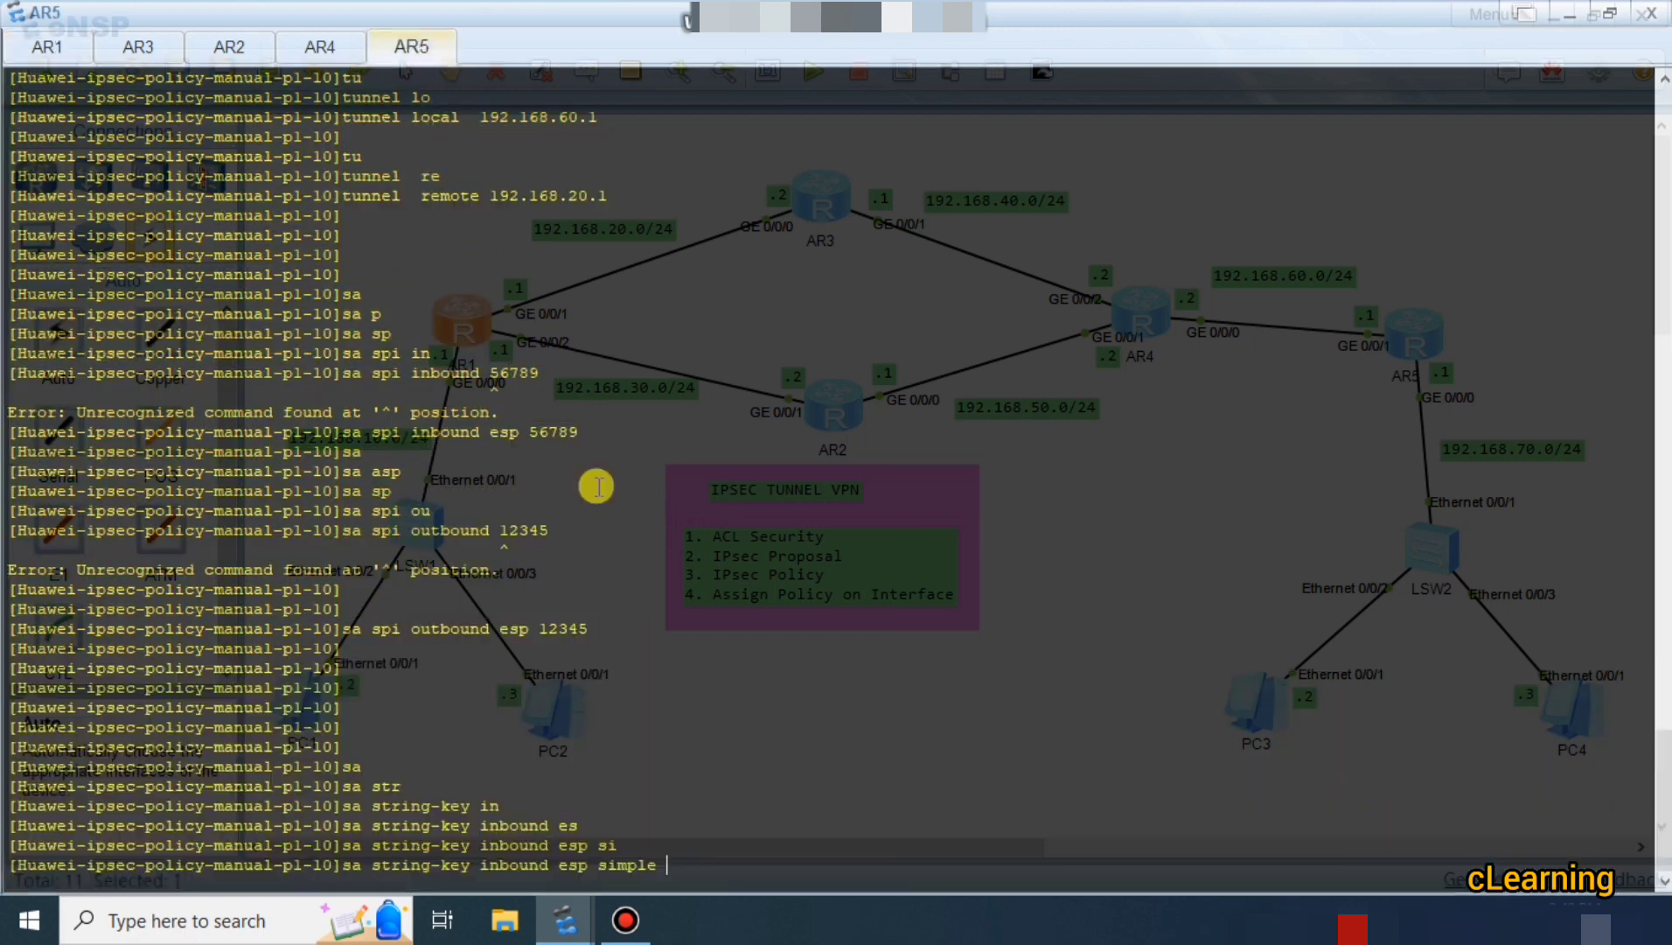
pyautogui.write('huaw')
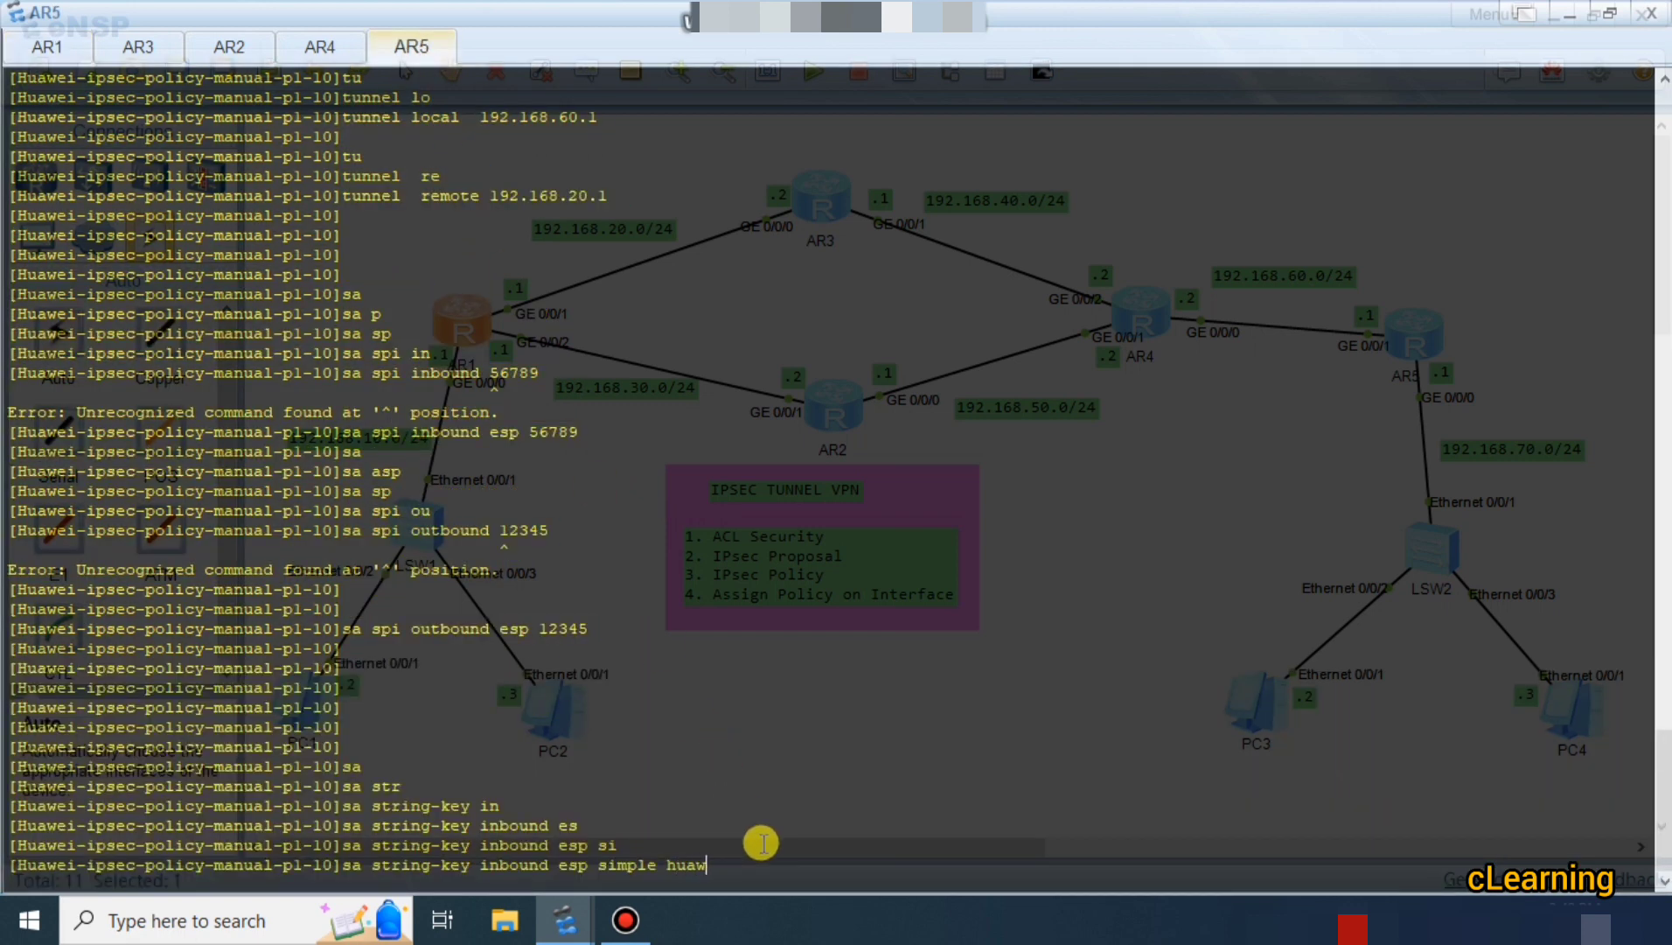
pyautogui.write('ei123')
pyautogui.press('Return')
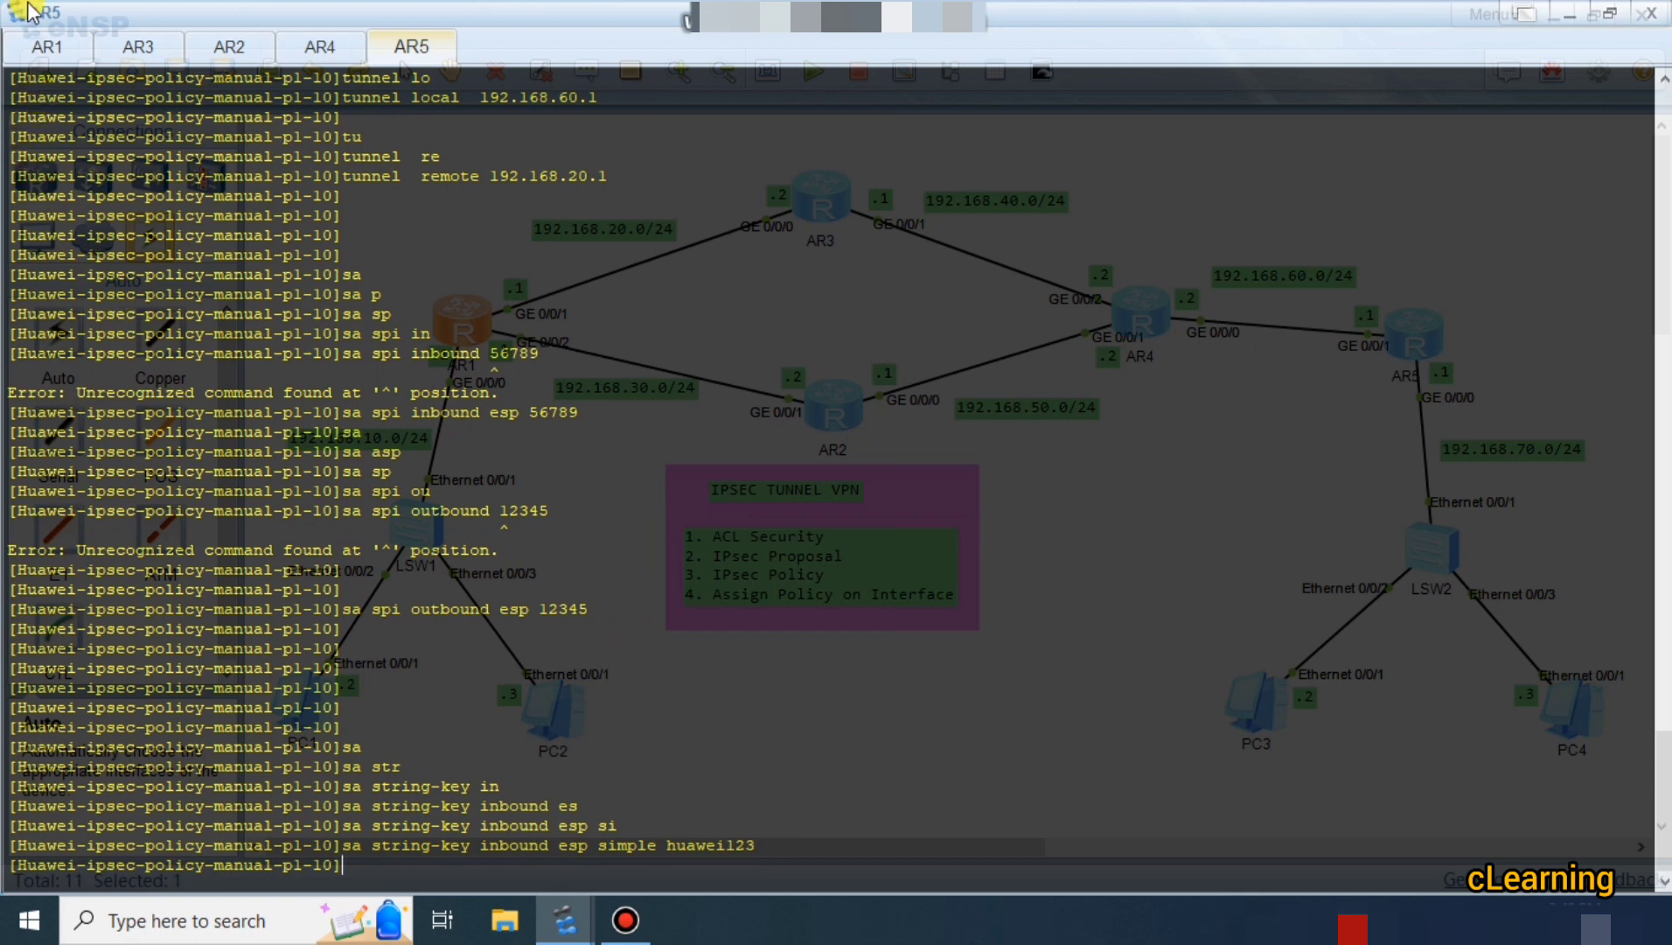
pyautogui.click(46, 44)
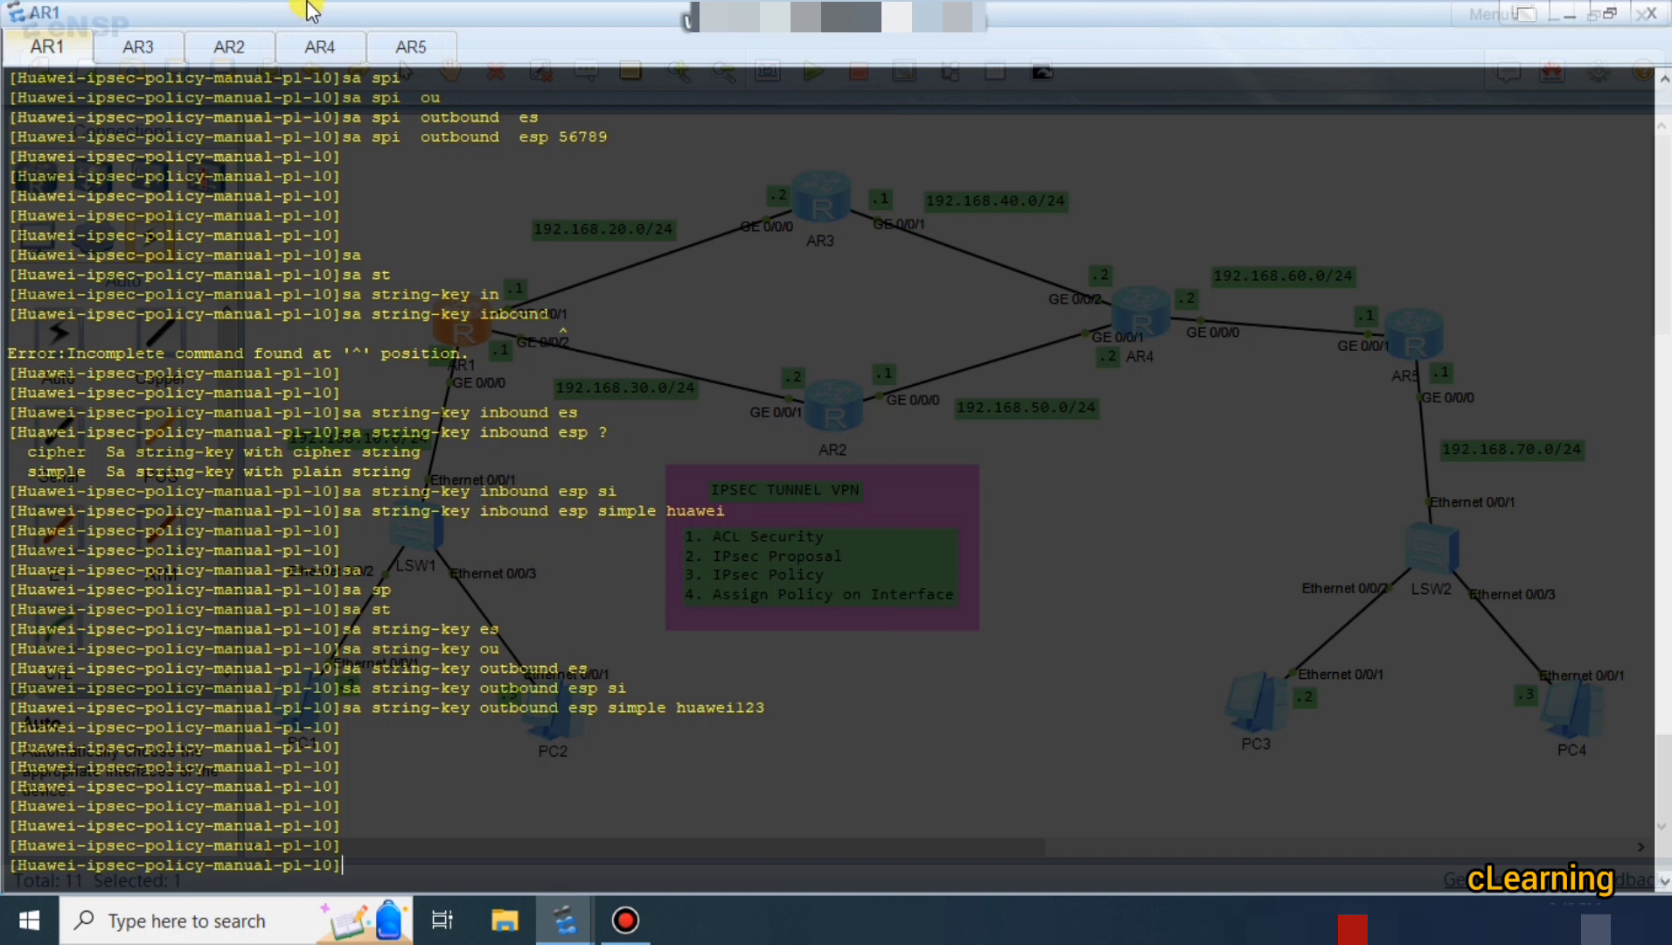
pyautogui.click(406, 45)
# Enter 'sa string-key outbound esp simple' on AR5 with the key shown on AR1.
pyautogui.press('Return')
pyautogui.press('Return')
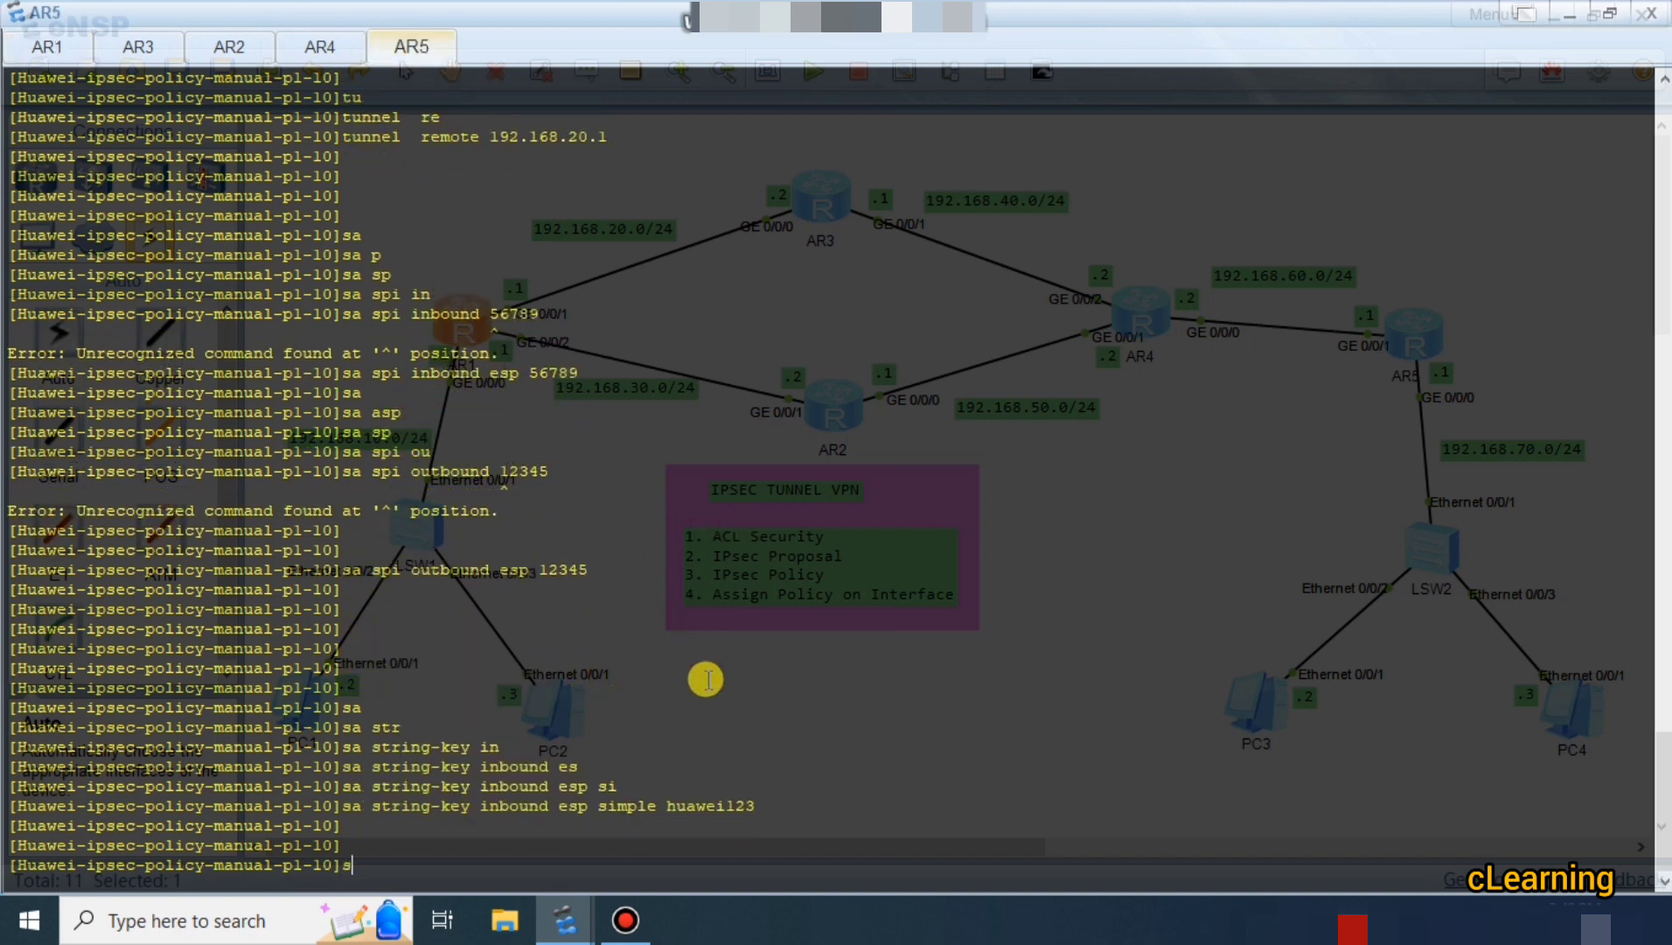
pyautogui.write('sa')
pyautogui.press('Tab')
pyautogui.write('sp')
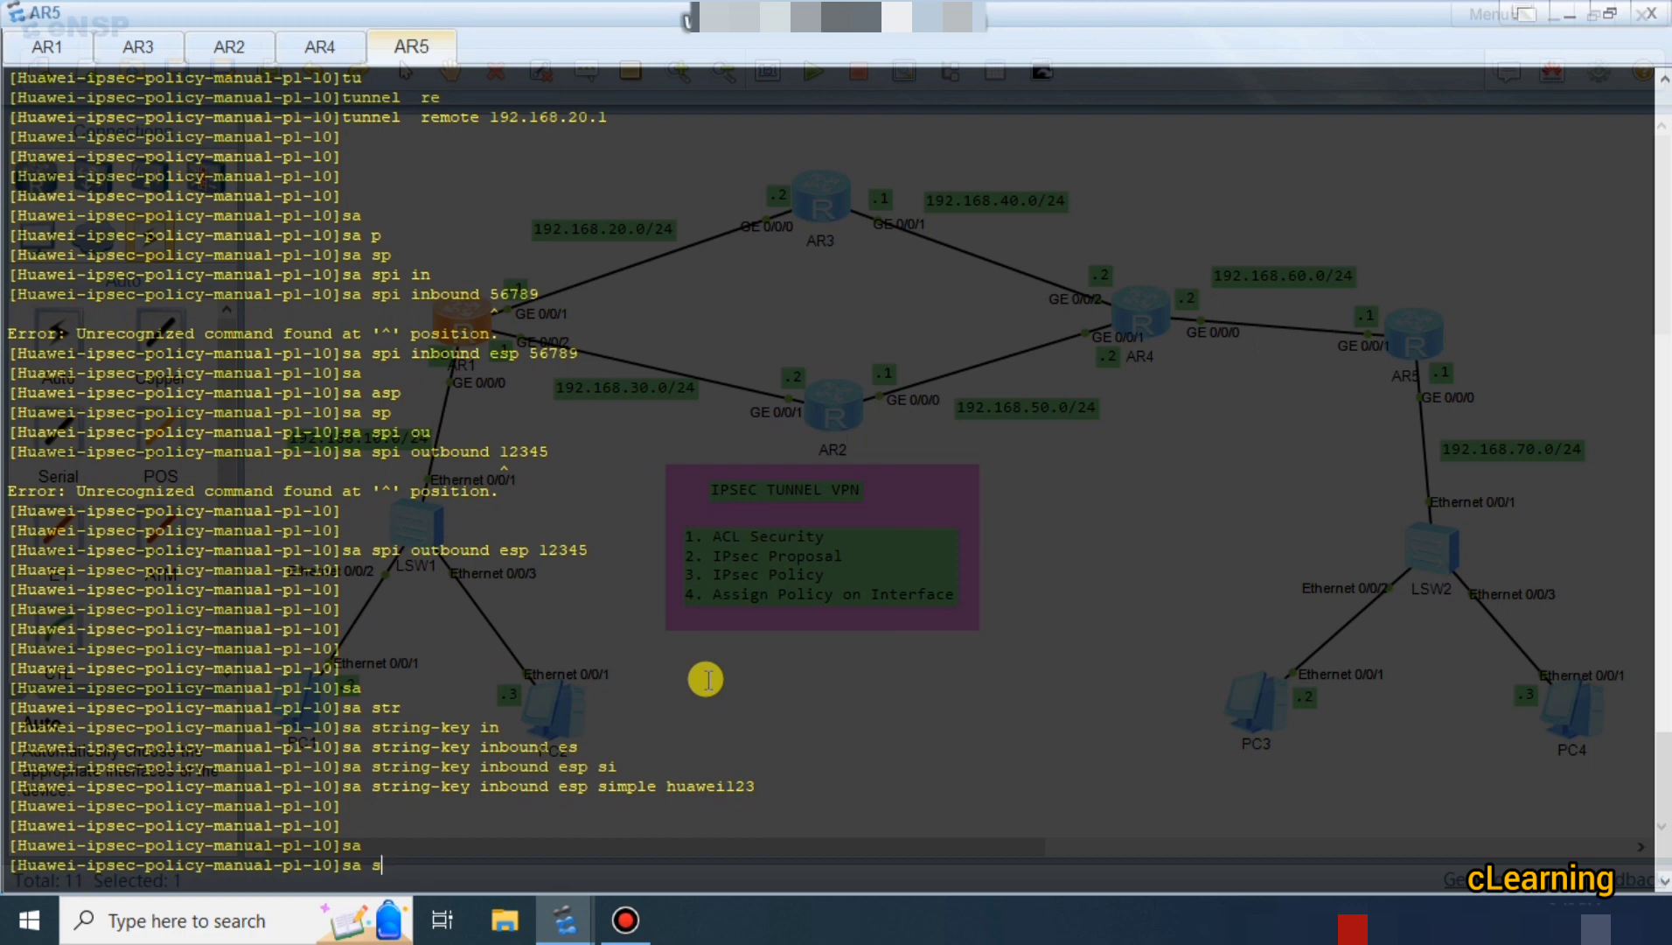
pyautogui.press('Tab')
pyautogui.write('in')
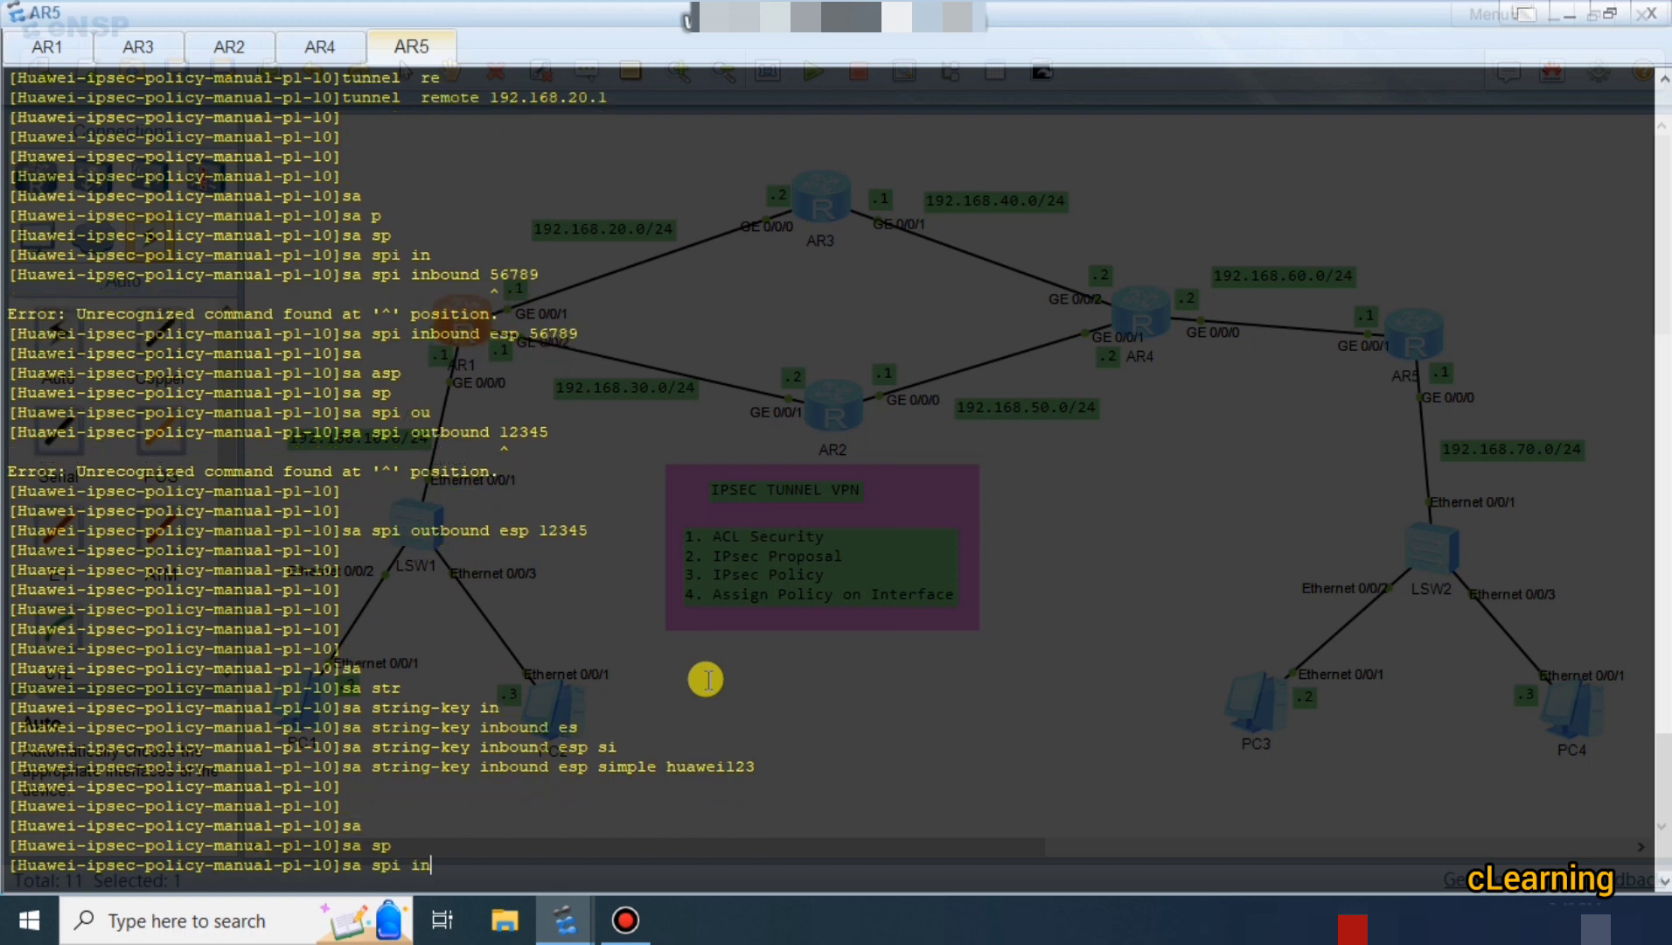
pyautogui.press('Tab')
pyautogui.press('BackSpace')
pyautogui.press('BackSpace')
pyautogui.press('BackSpace')
pyautogui.press('BackSpace')
pyautogui.press('BackSpace')
pyautogui.press('BackSpace')
pyautogui.press('BackSpace')
pyautogui.press('BackSpace')
pyautogui.press('BackSpace')
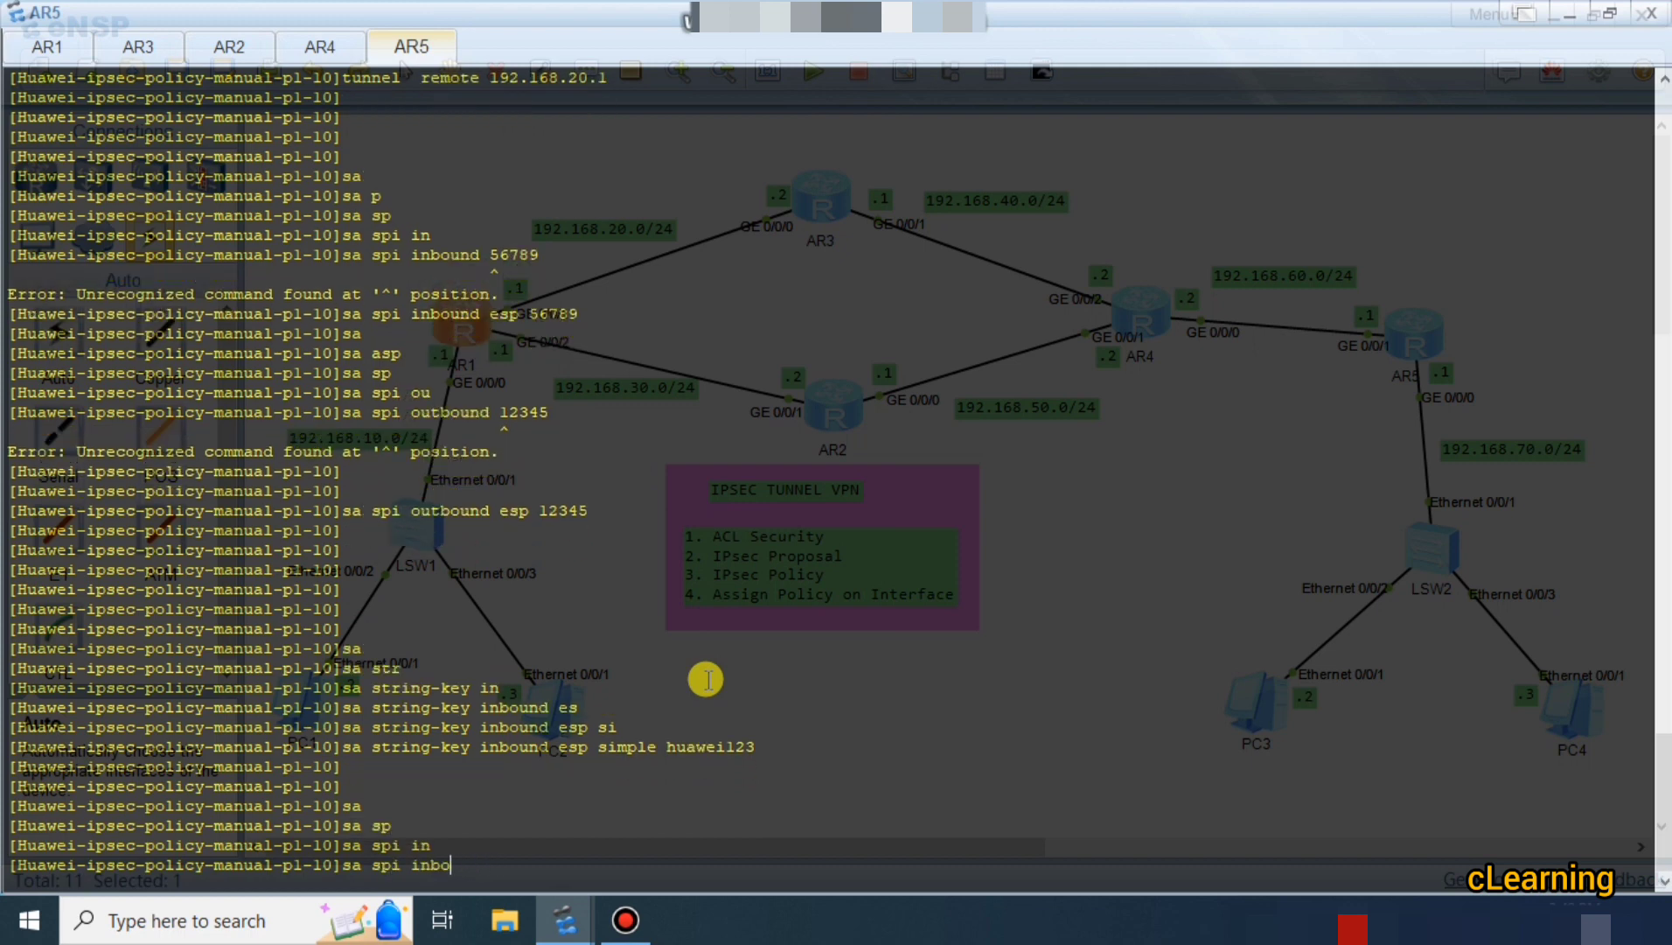
pyautogui.press('BackSpace')
pyautogui.press('BackSpace')
pyautogui.write('t')
pyautogui.press('Tab')
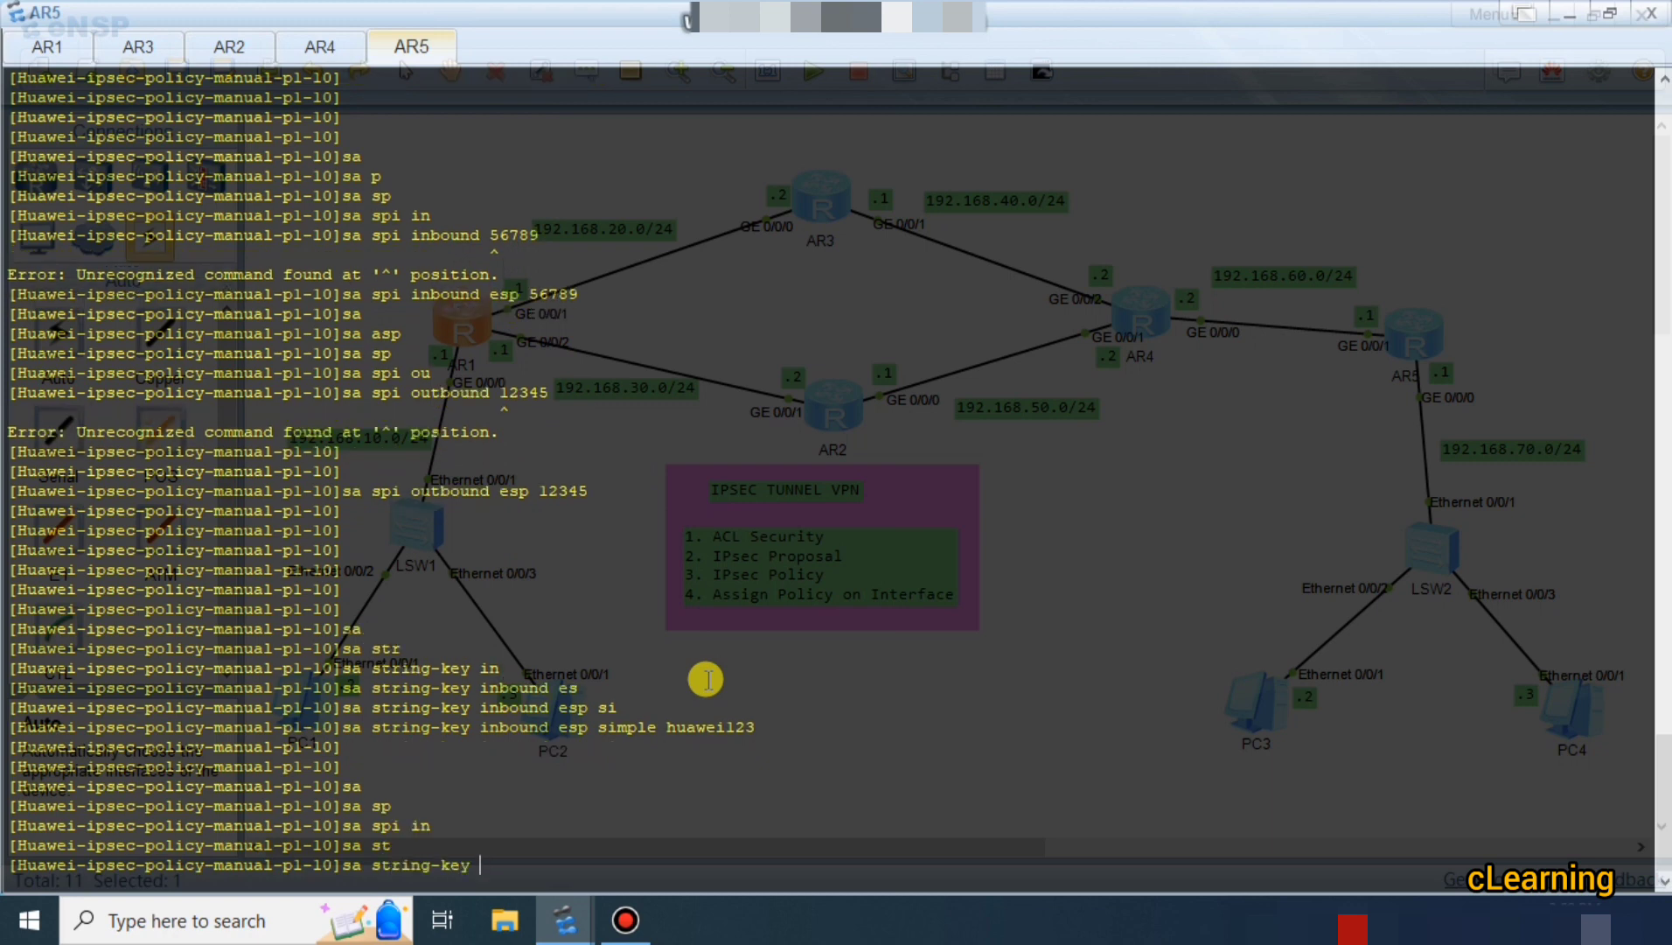
pyautogui.write('in')
pyautogui.press('Tab')
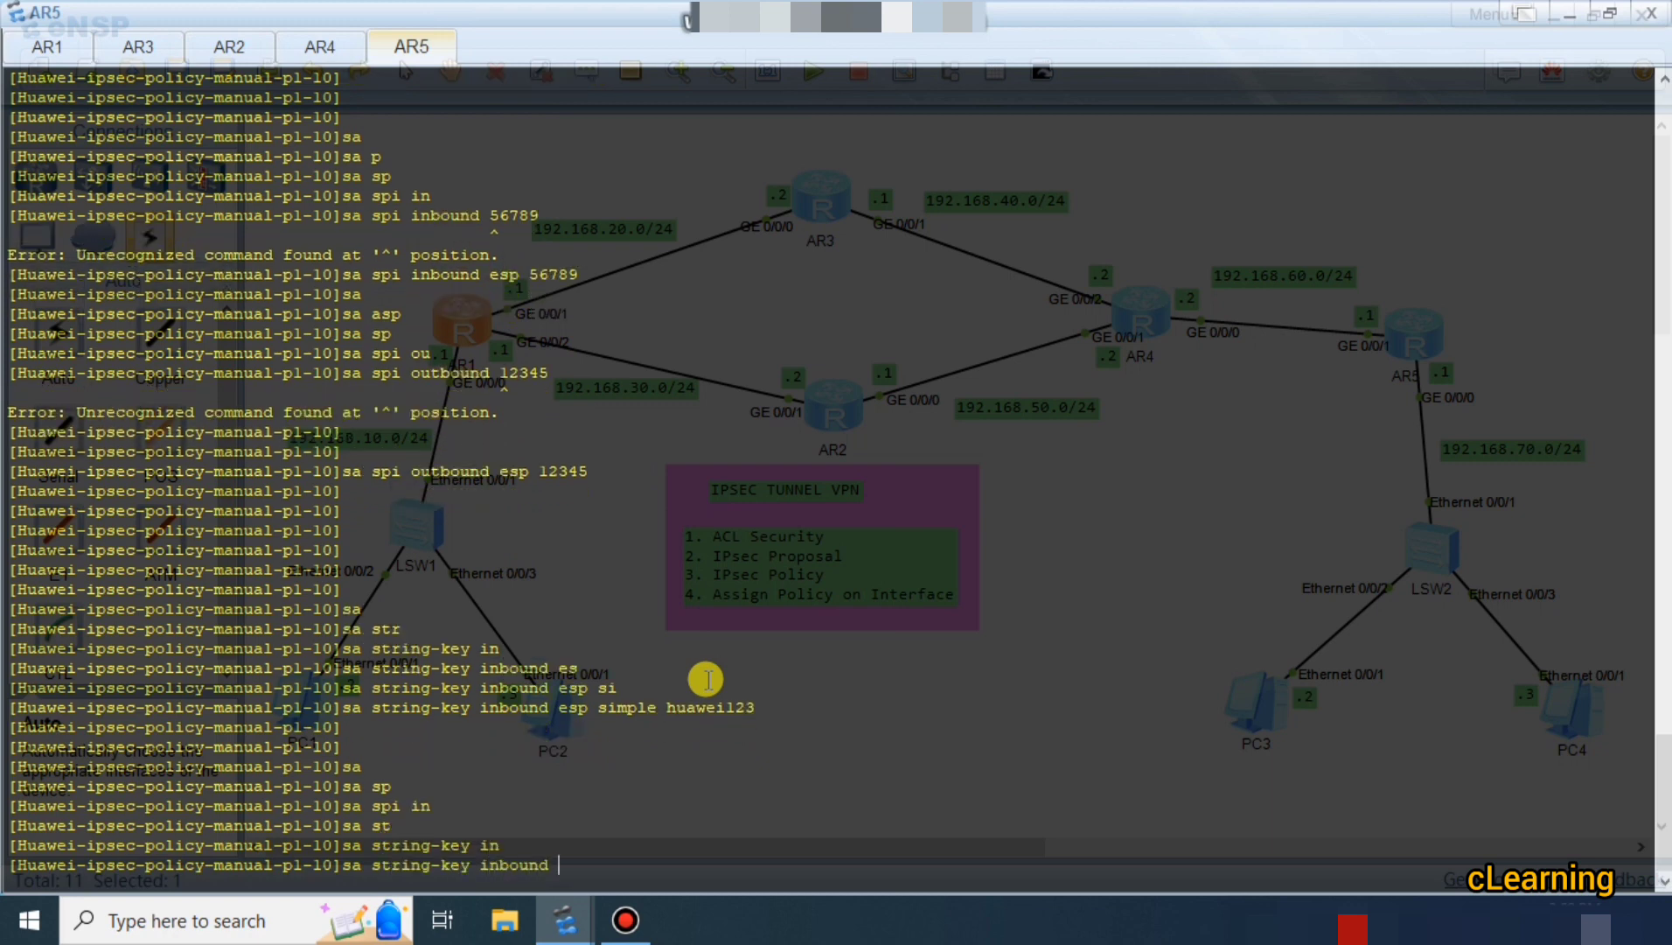
pyautogui.press('BackSpace')
pyautogui.press('BackSpace')
pyautogui.press('BackSpace')
pyautogui.press('BackSpace')
pyautogui.press('BackSpace')
pyautogui.press('BackSpace')
pyautogui.press('BackSpace')
pyautogui.press('BackSpace')
pyautogui.write('ou')
pyautogui.press('Tab')
pyautogui.write('es')
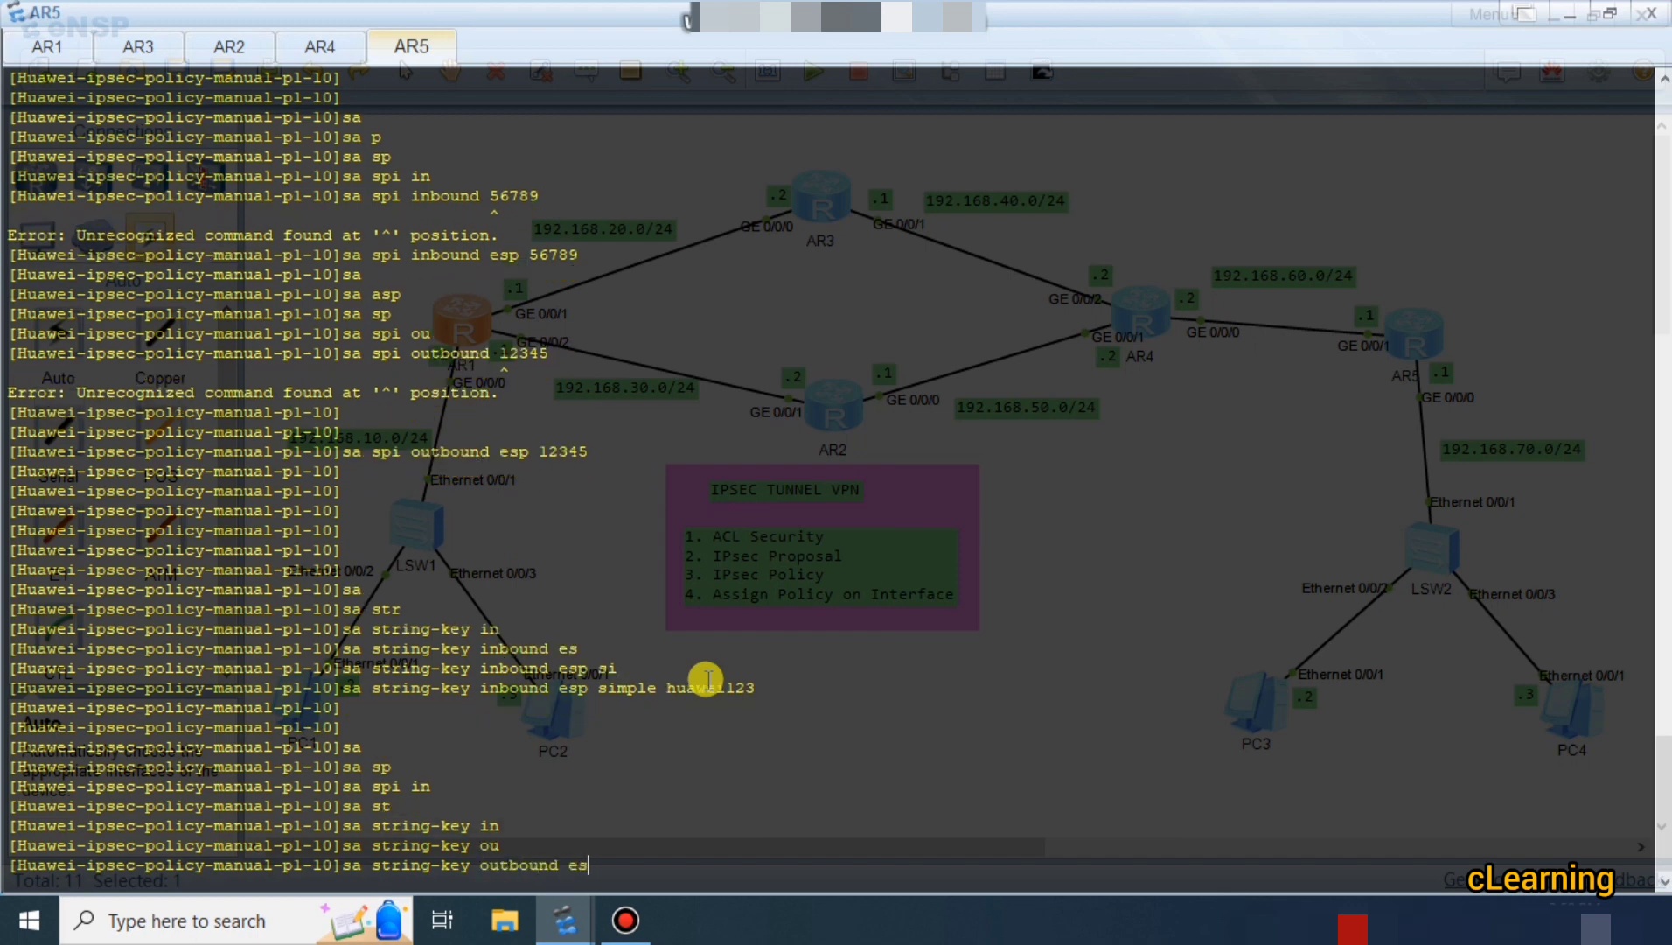
pyautogui.press('Tab')
pyautogui.write('si')
pyautogui.press('Tab')
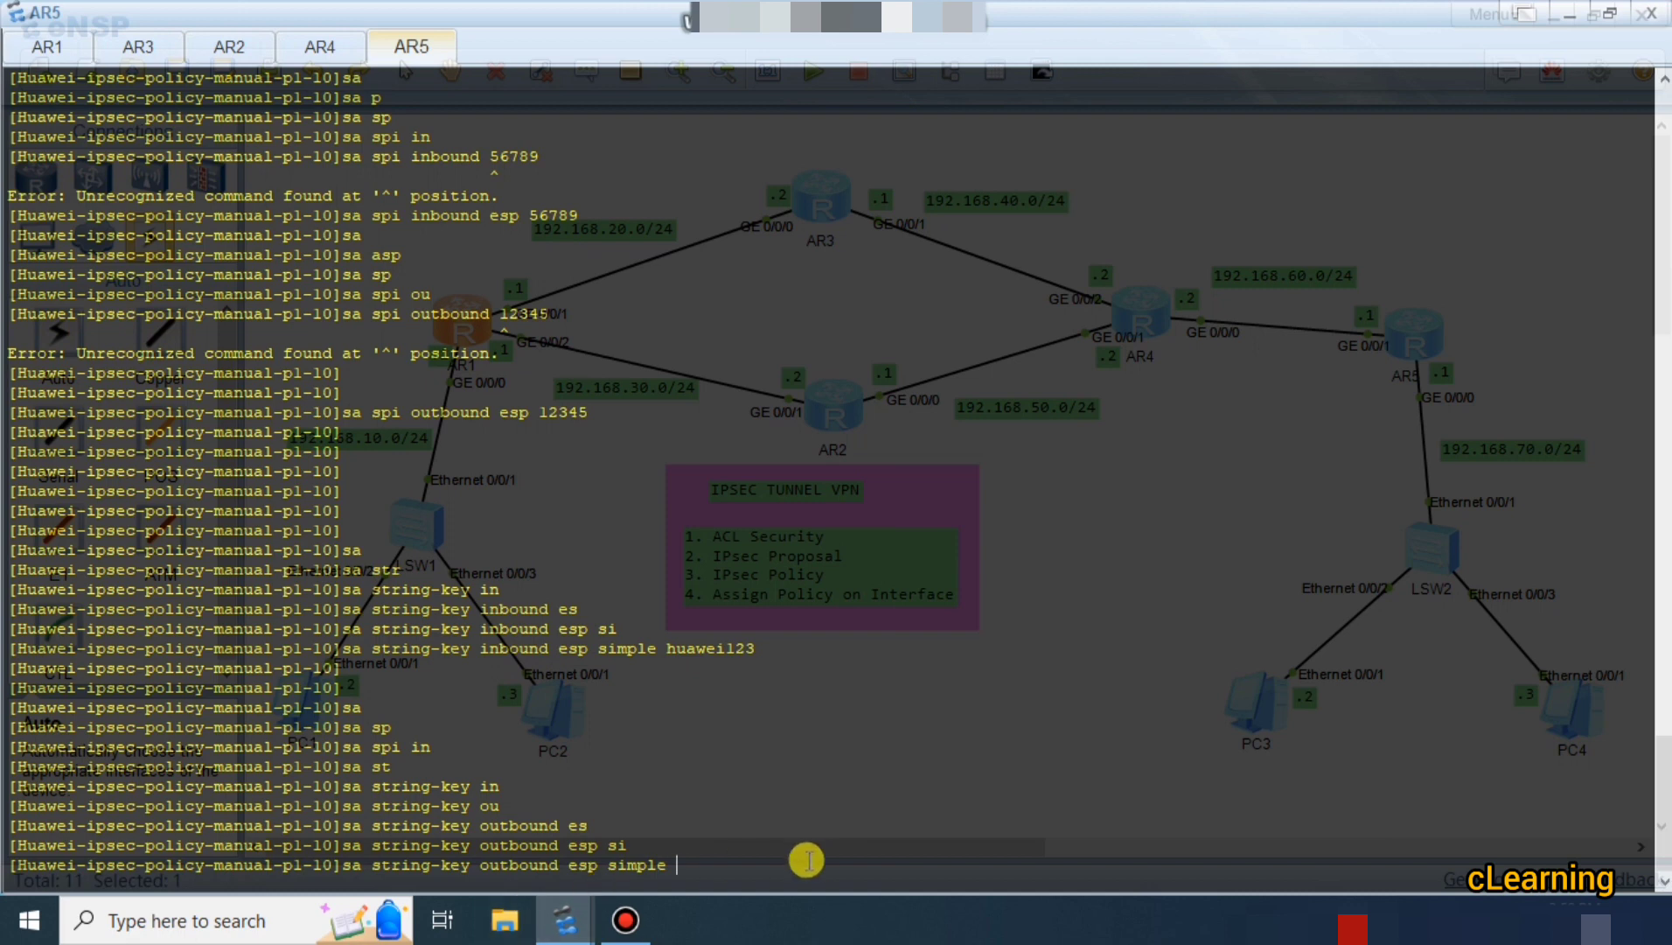
pyautogui.click(45, 48)
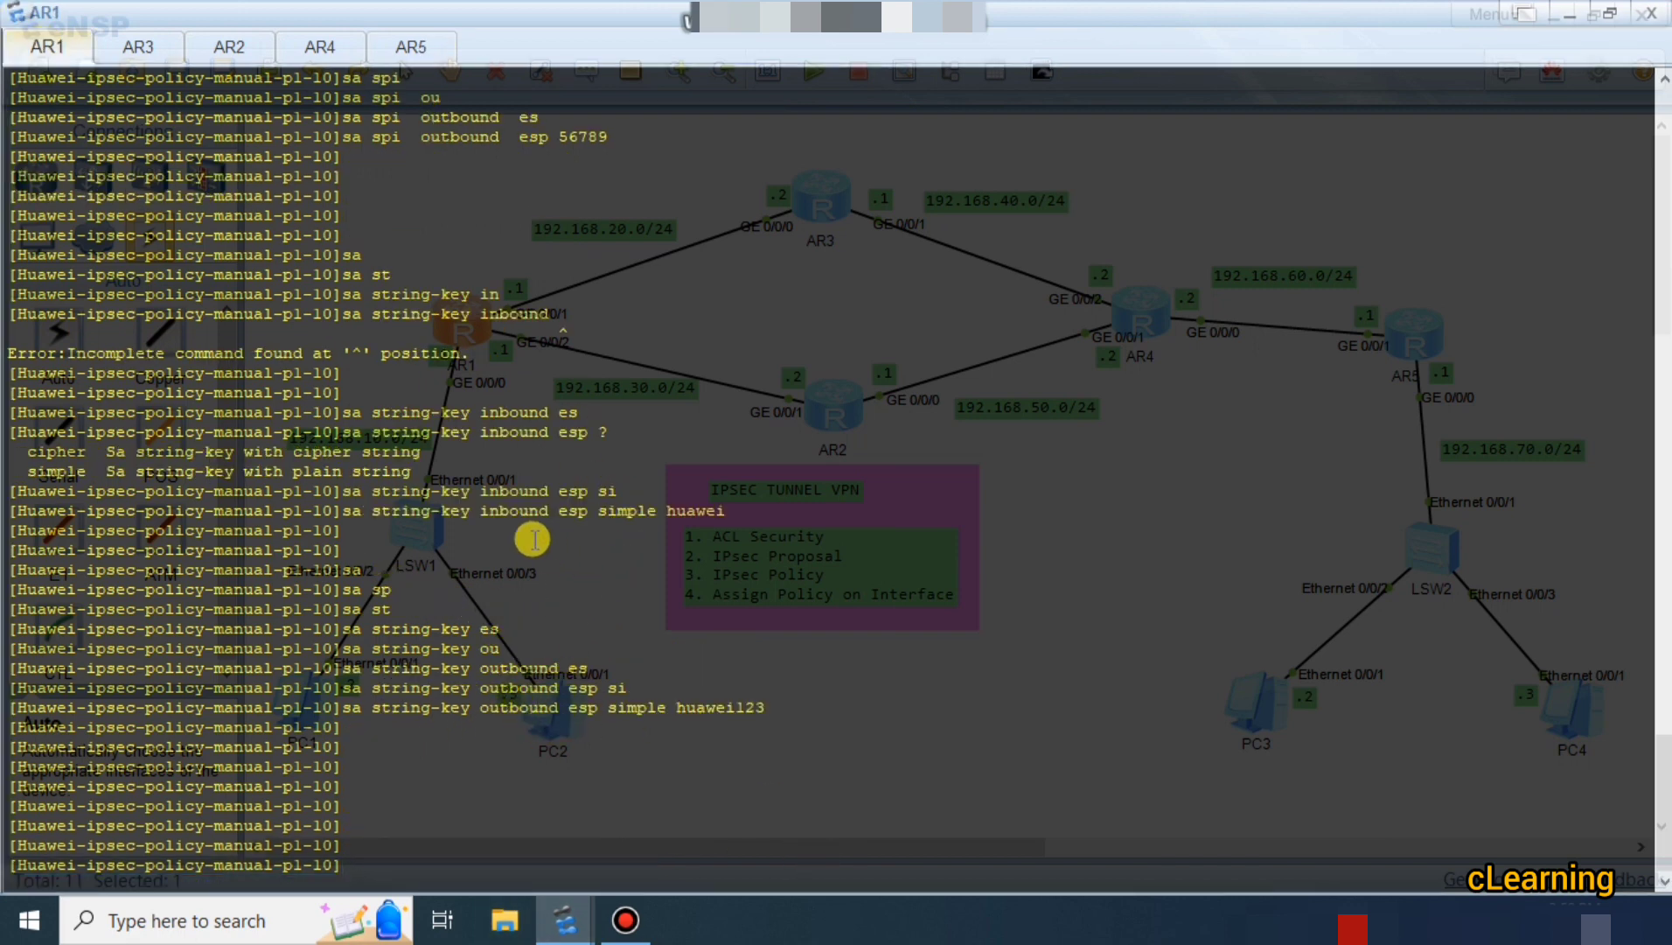
pyautogui.click(411, 47)
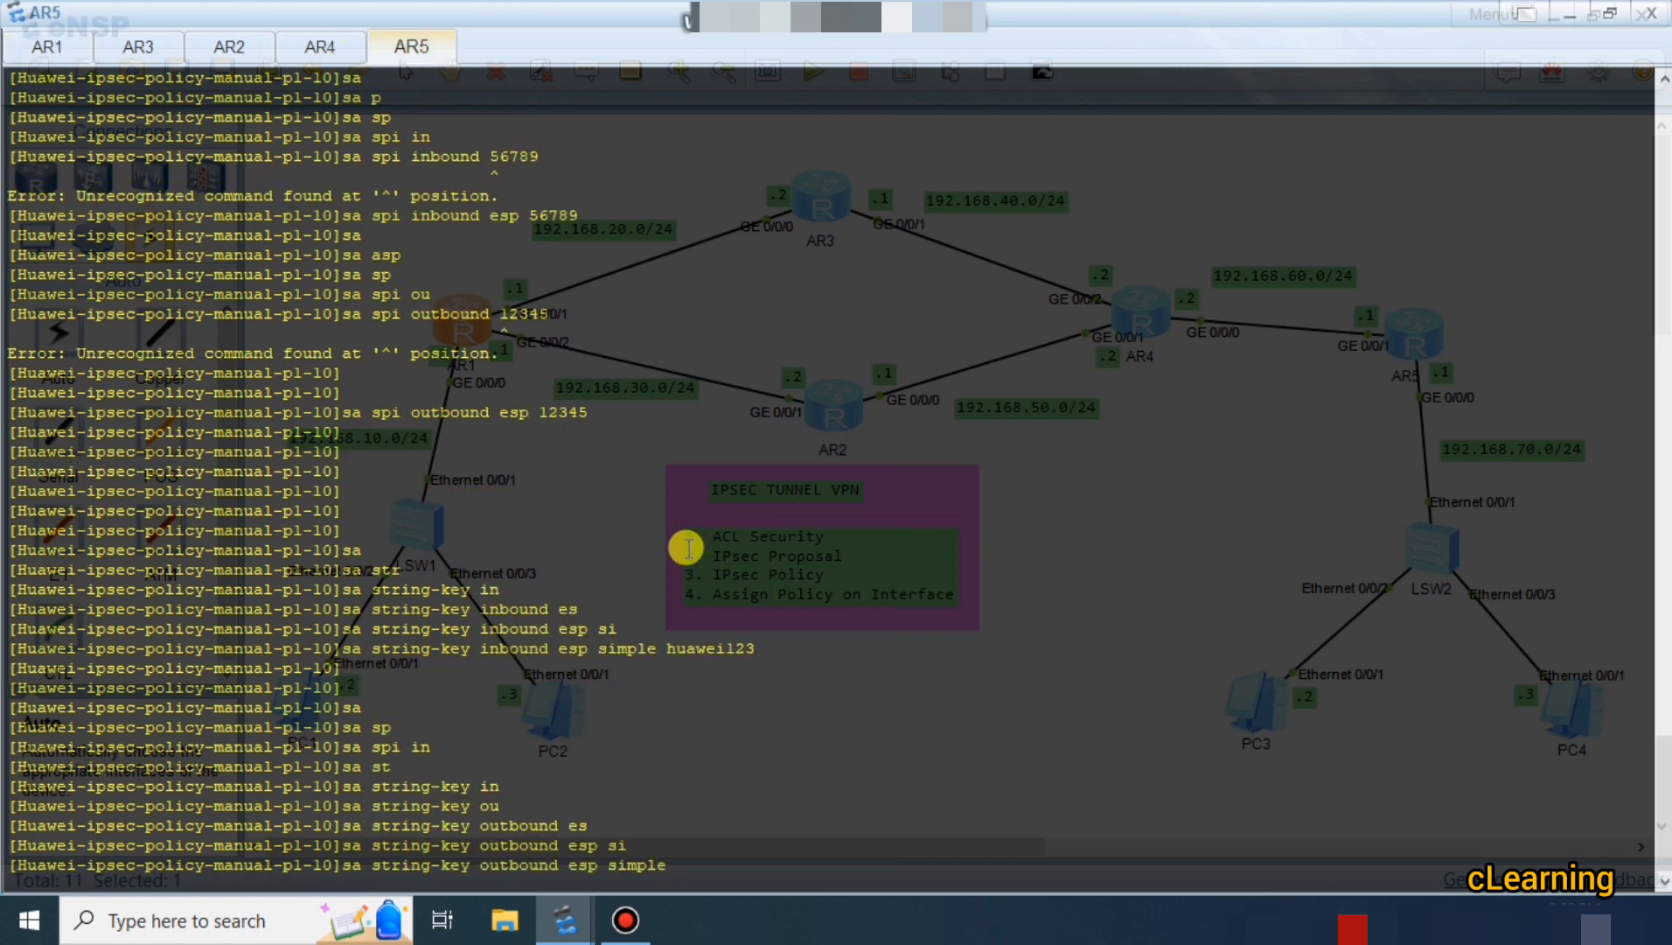
pyautogui.write('uawei')
pyautogui.press('Return')
pyautogui.press('Return')
pyautogui.press('Return')
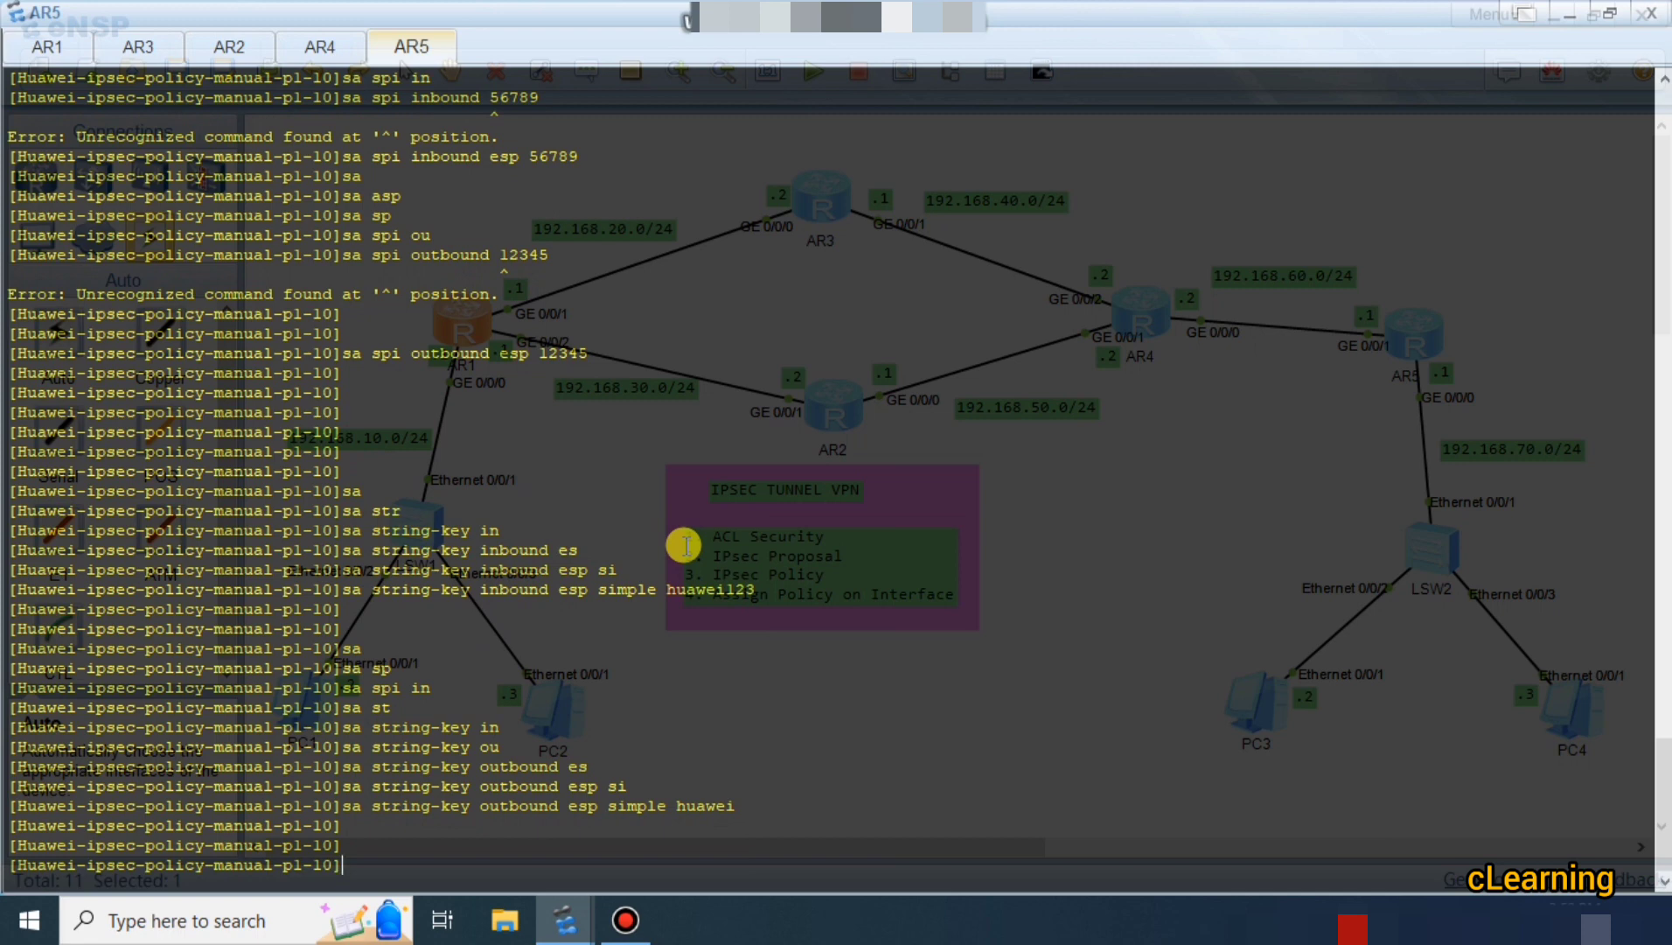
# Return to system view, enter AR5's GigabitEthernet0/0/1 and bind ipsec policy p1.
pyautogui.write('q')
pyautogui.press('Return')
pyautogui.press('Return')
pyautogui.press('Return')
pyautogui.press('Return')
pyautogui.press('Return')
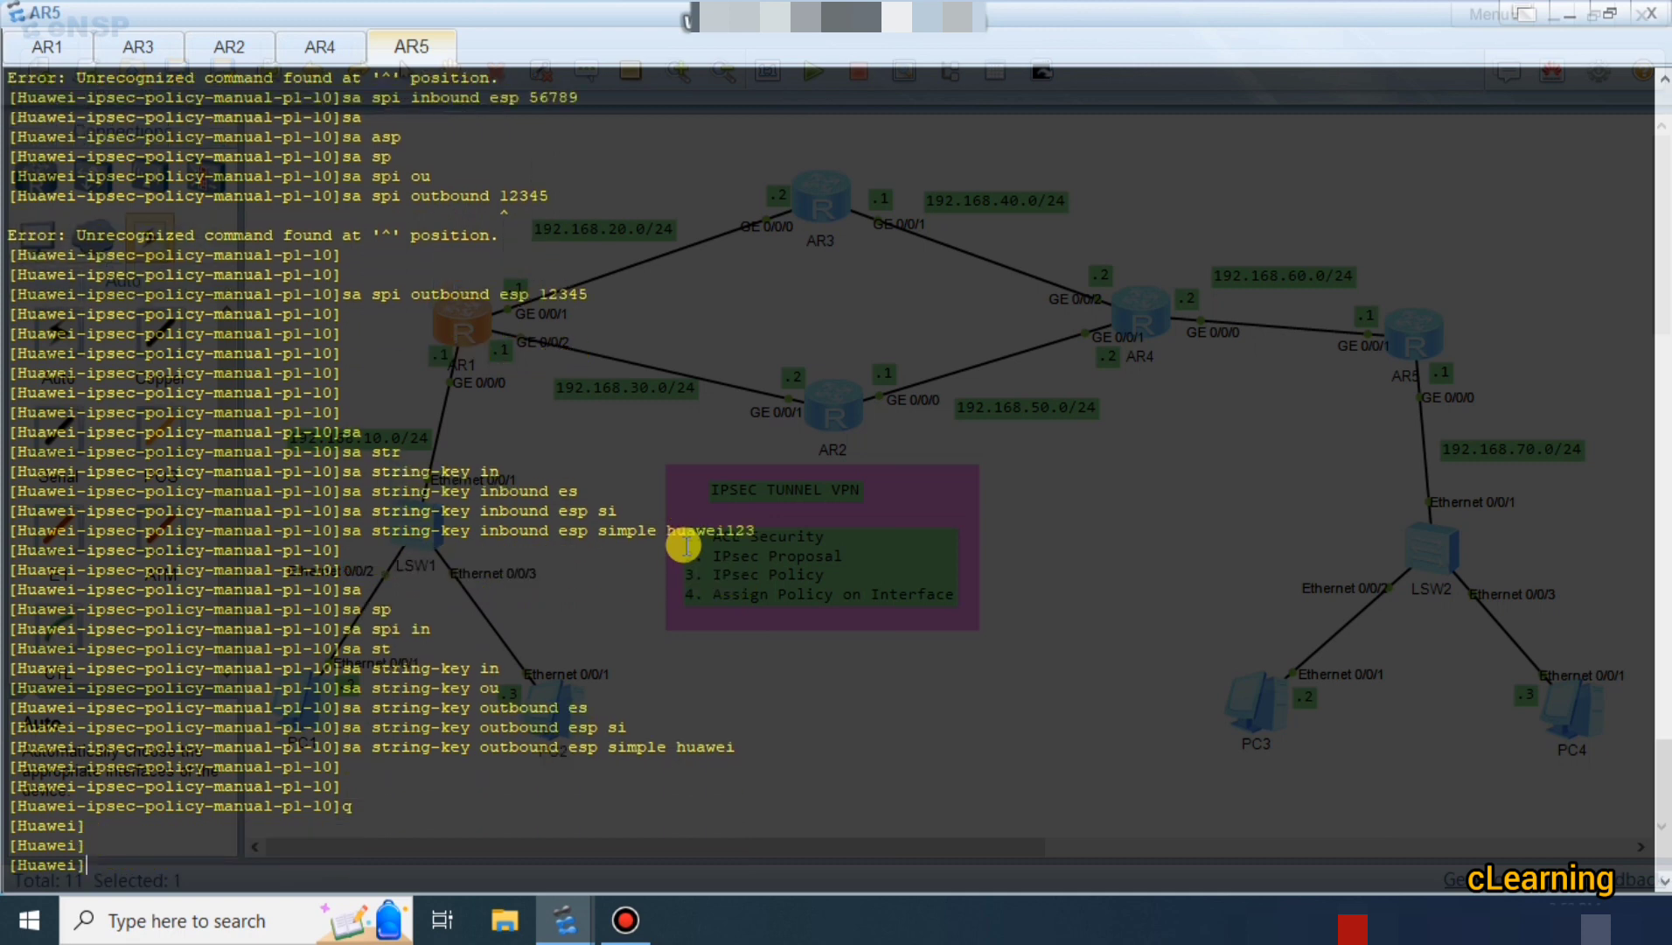
pyautogui.write('int')
pyautogui.press('Tab')
pyautogui.write('g')
pyautogui.press('Tab')
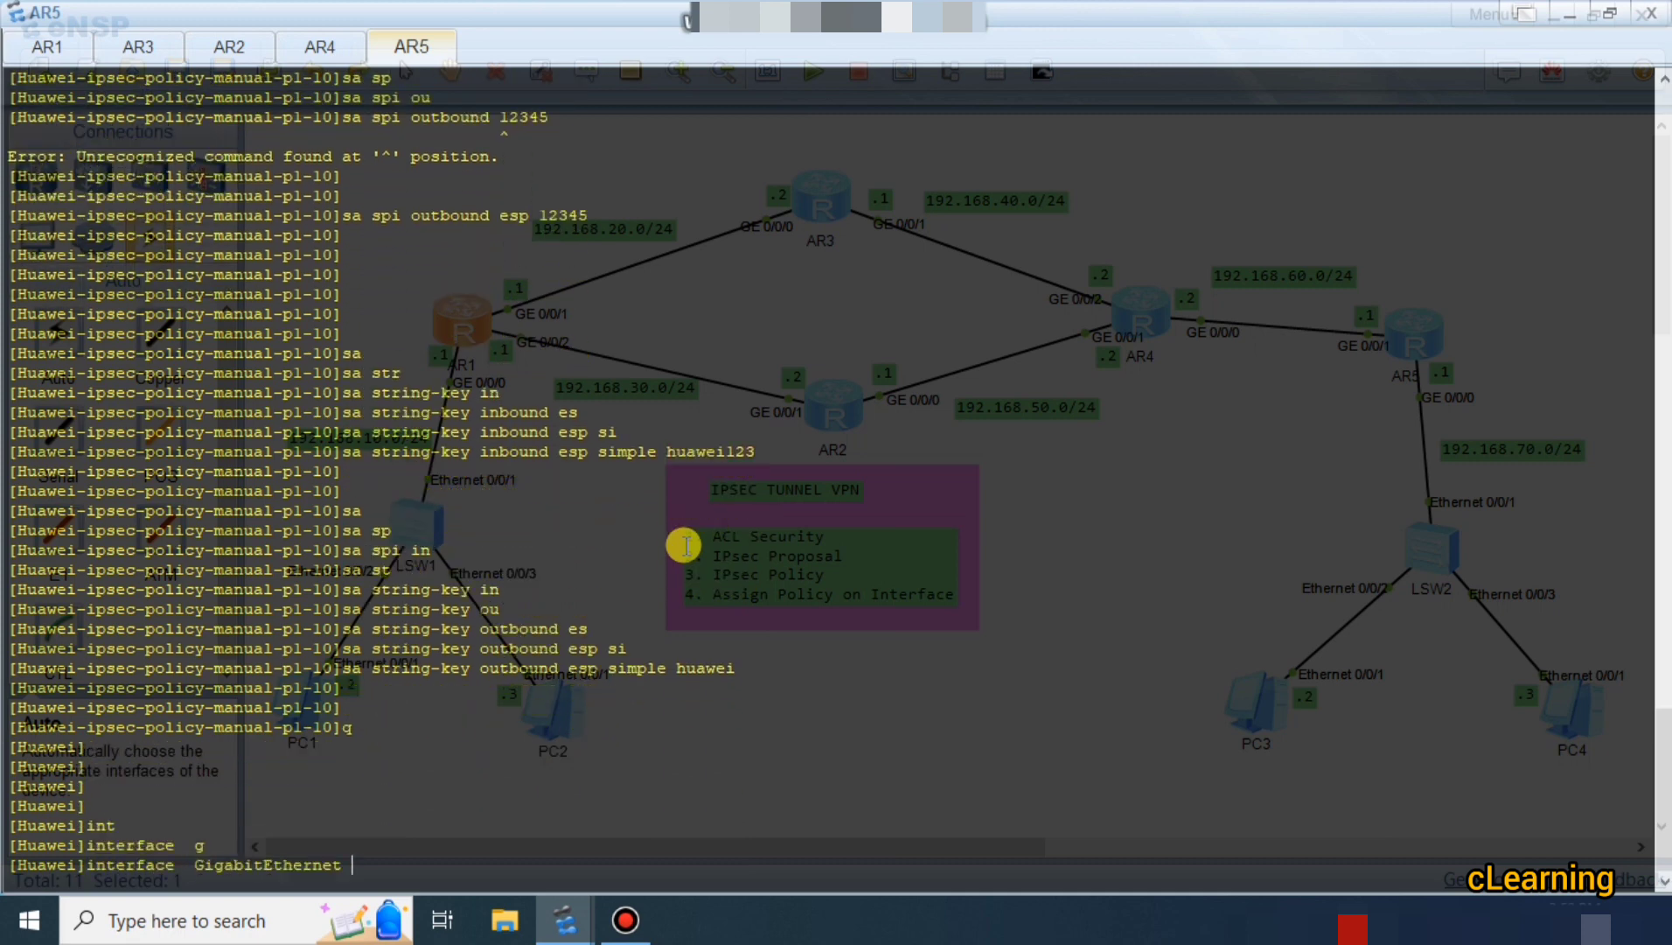
pyautogui.write('0/0/1')
pyautogui.press('Return')
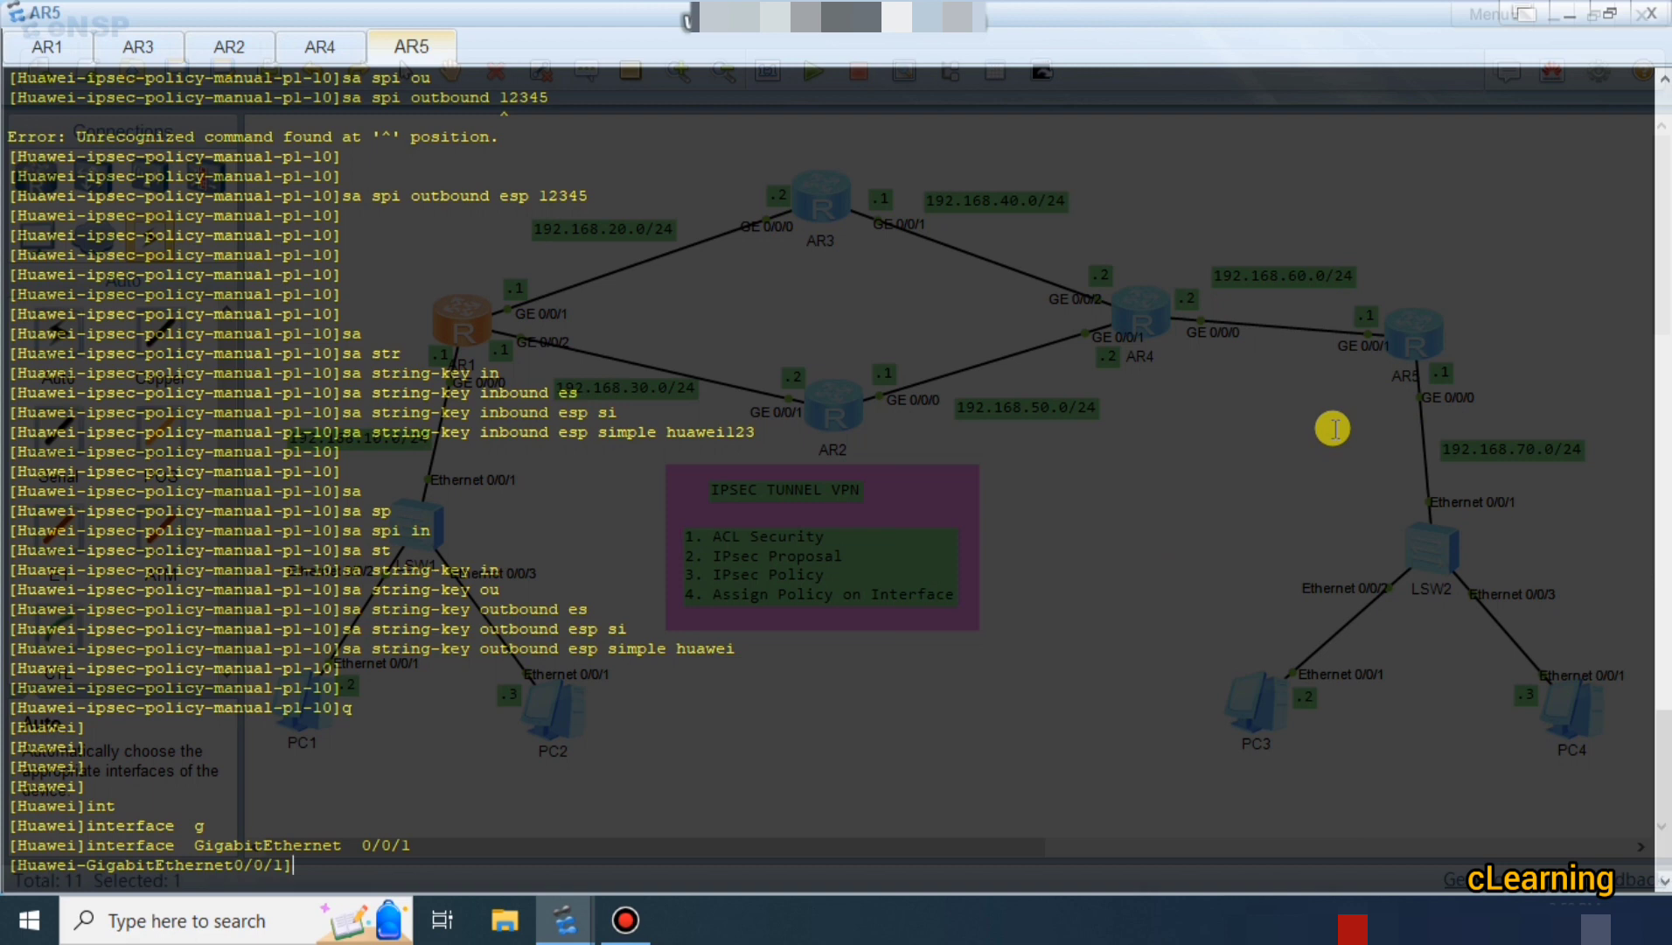
pyautogui.write('ipse')
pyautogui.press('Tab')
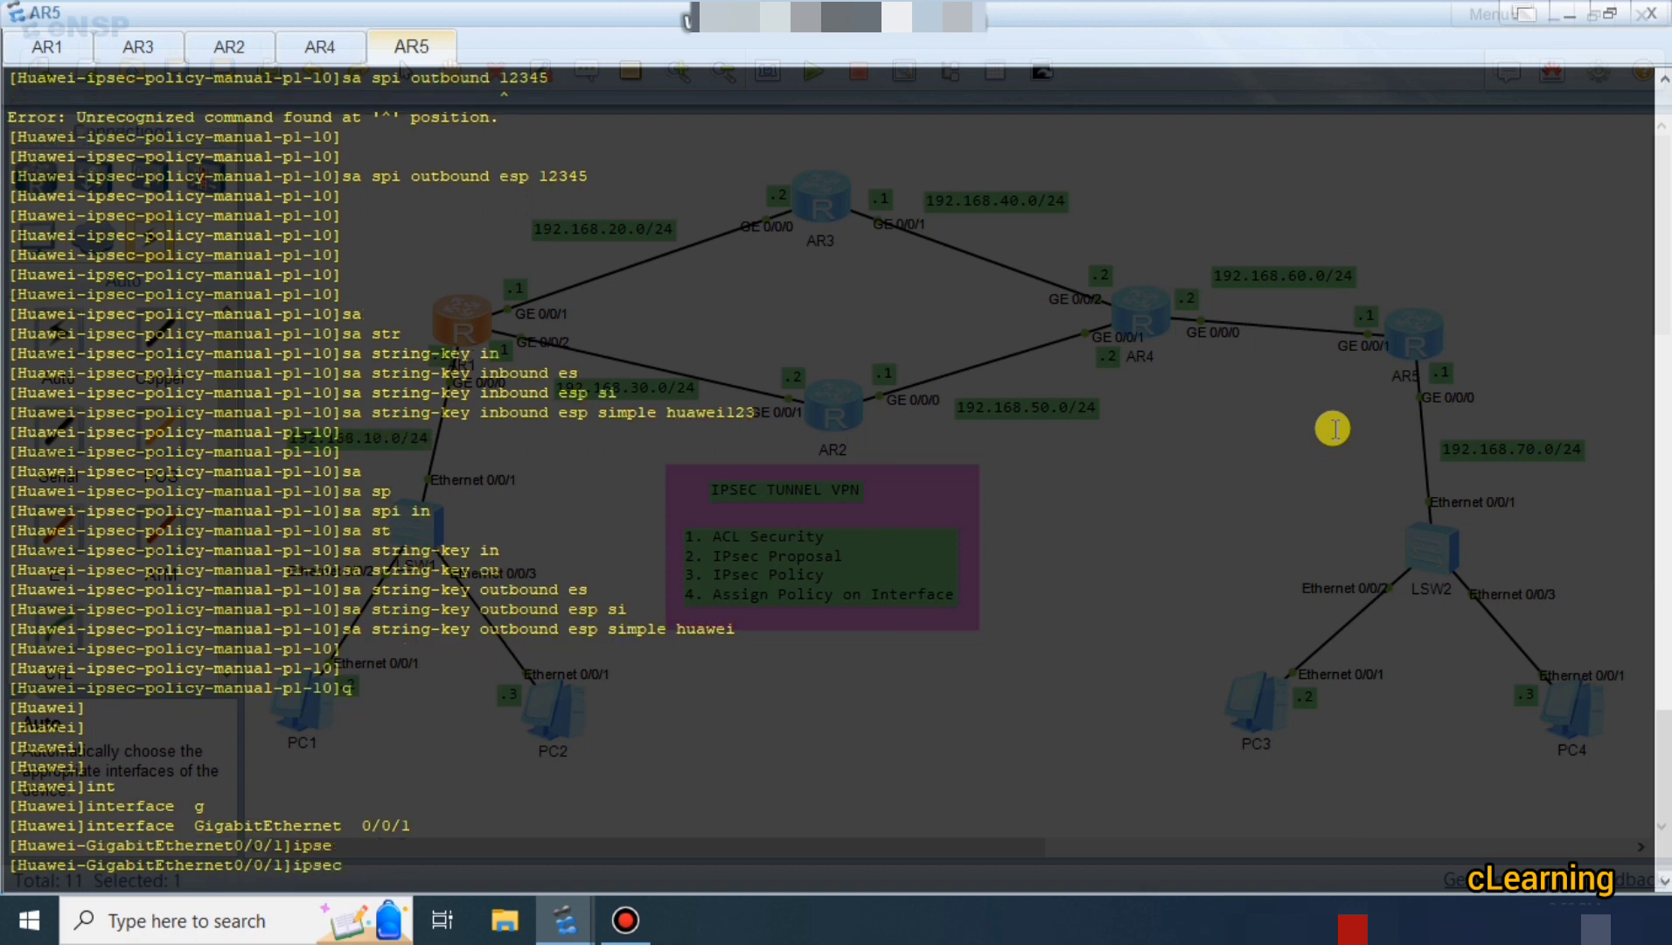
pyautogui.write('po')
pyautogui.press('Tab')
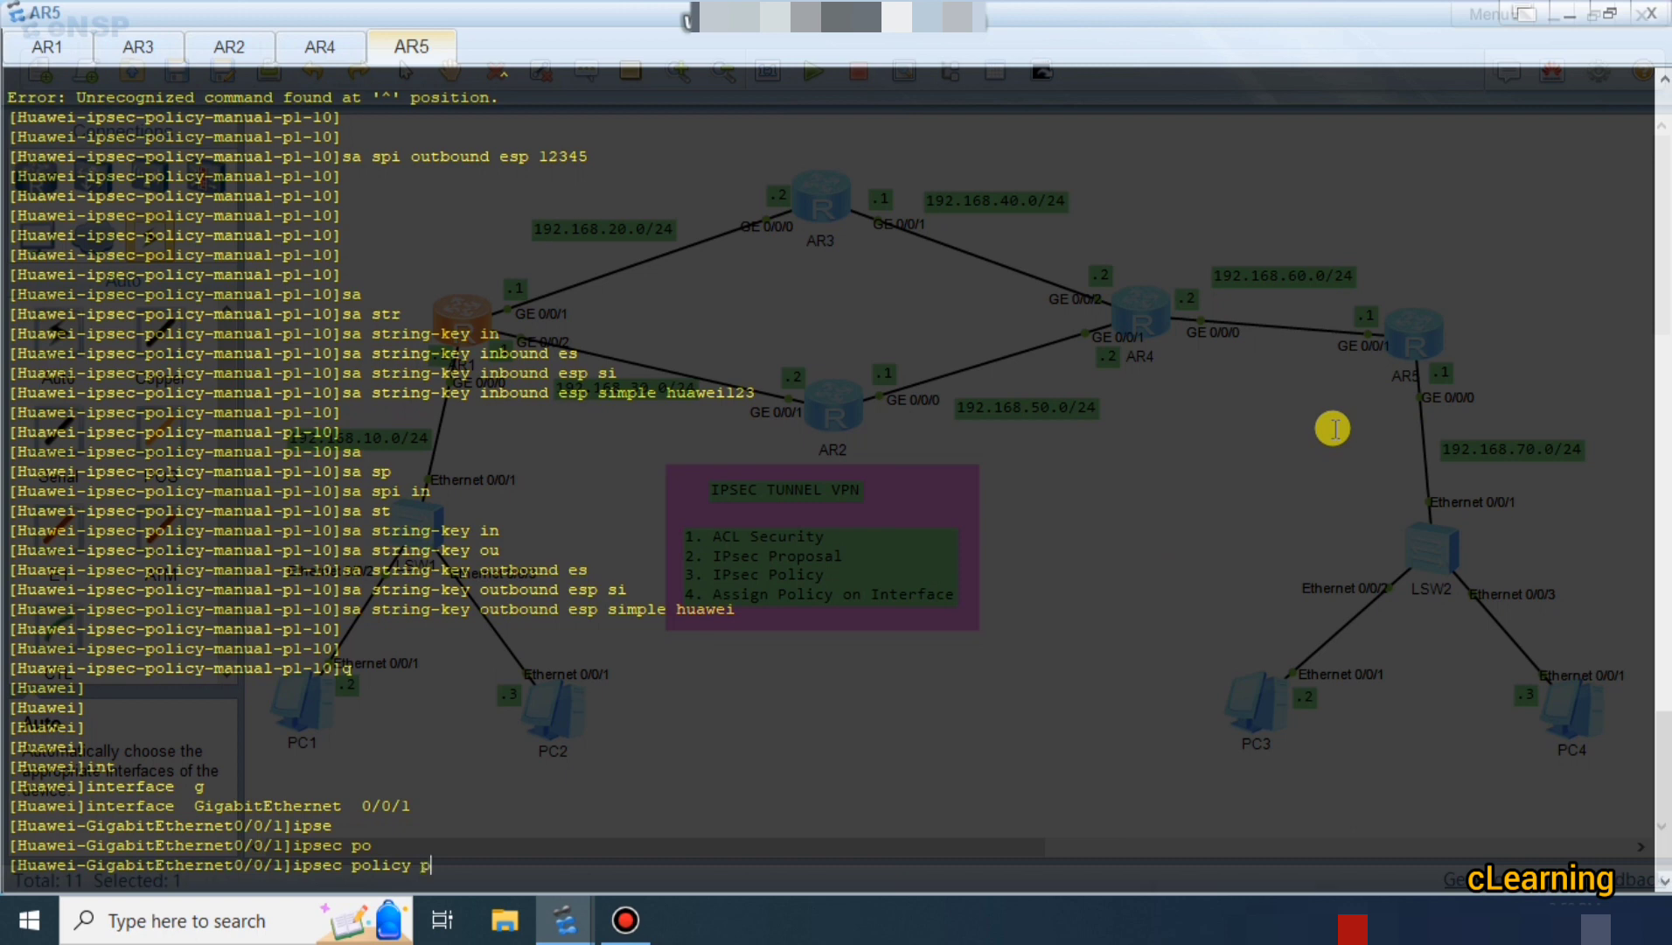
pyautogui.press('Return')
pyautogui.press('Return')
pyautogui.press('Return')
pyautogui.press('Return')
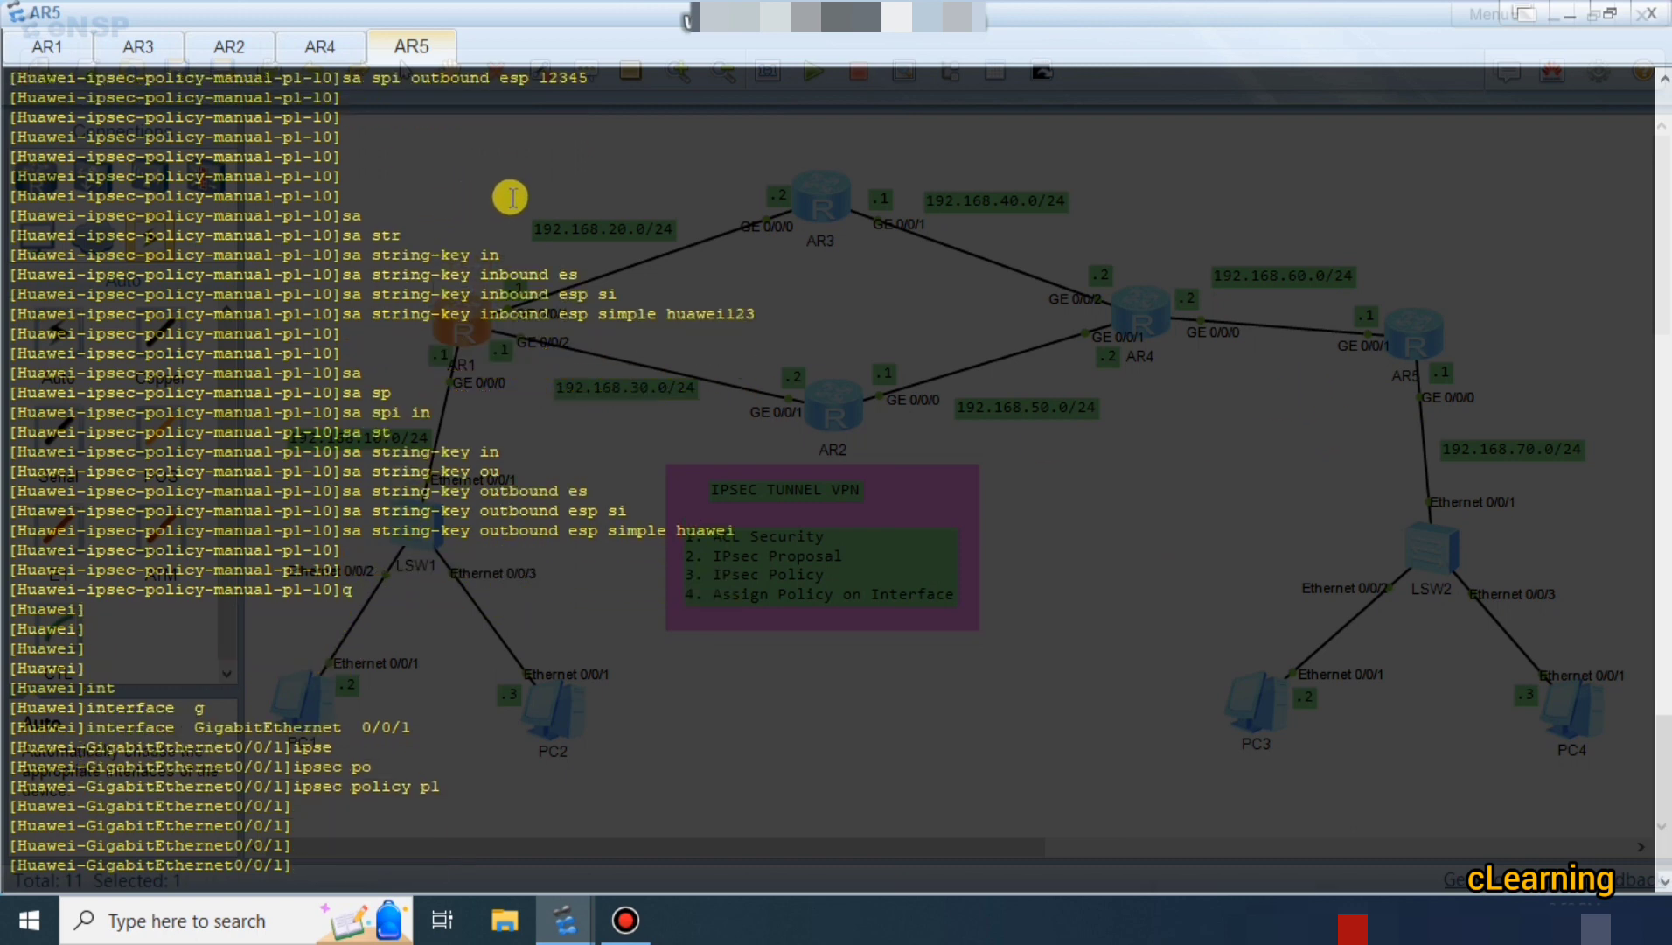
# Bind ipsec policy p1 to AR1's GigabitEthernet0/0/1, then minimize the router consoles.
pyautogui.click(49, 48)
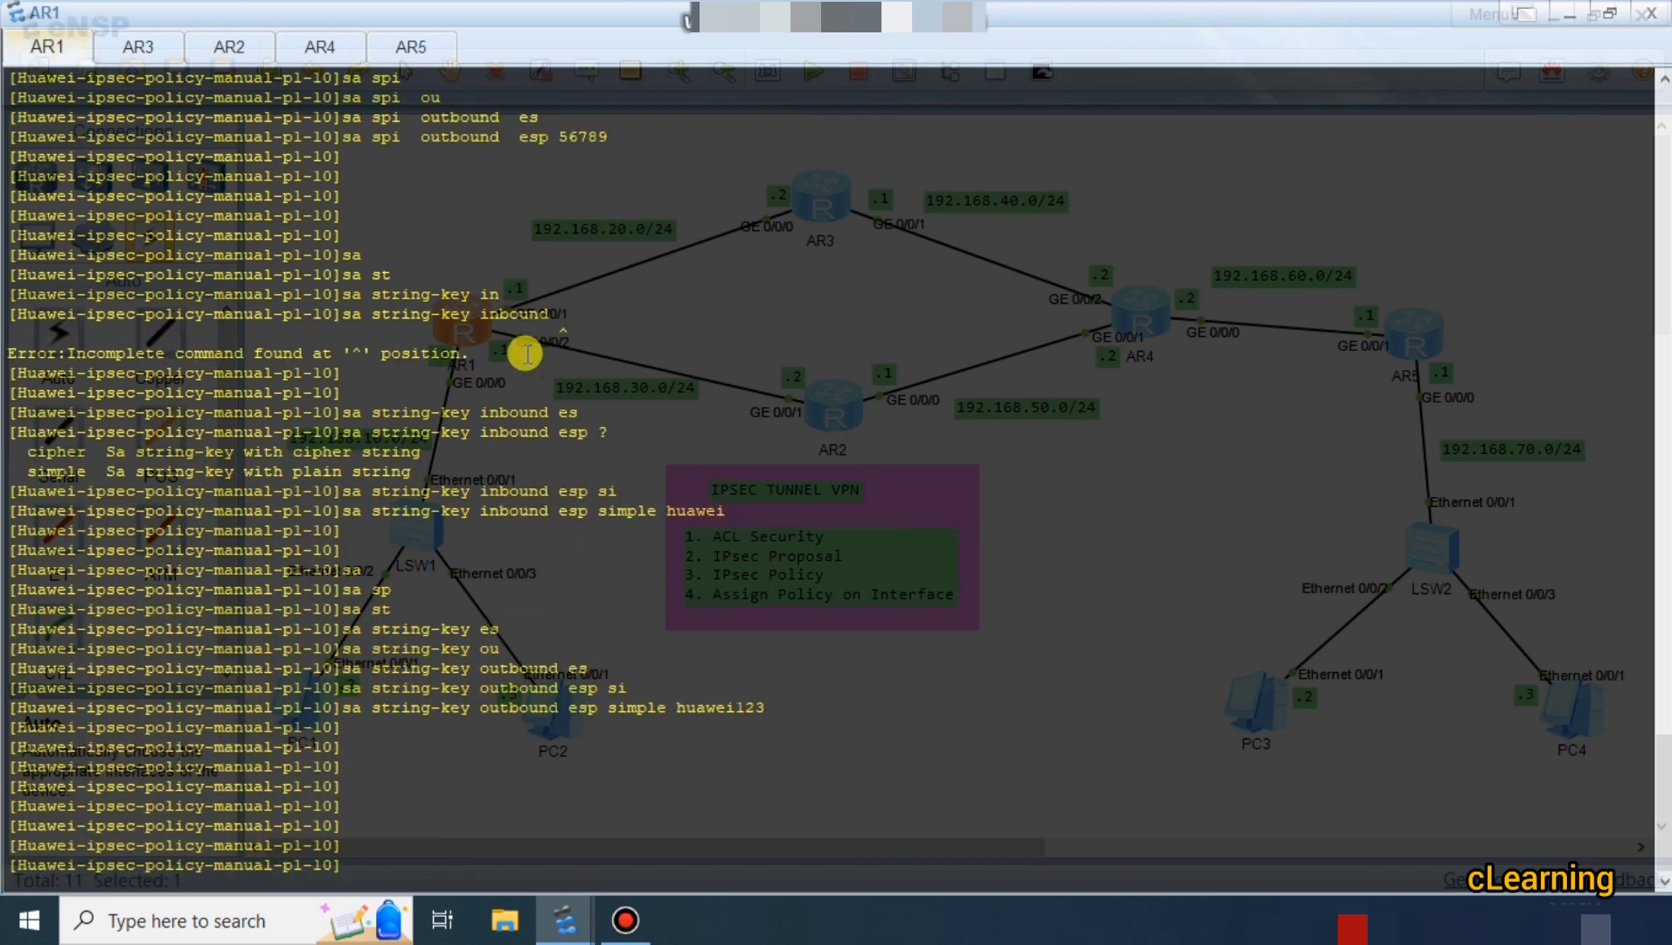
pyautogui.scroll(2, 499, 312)
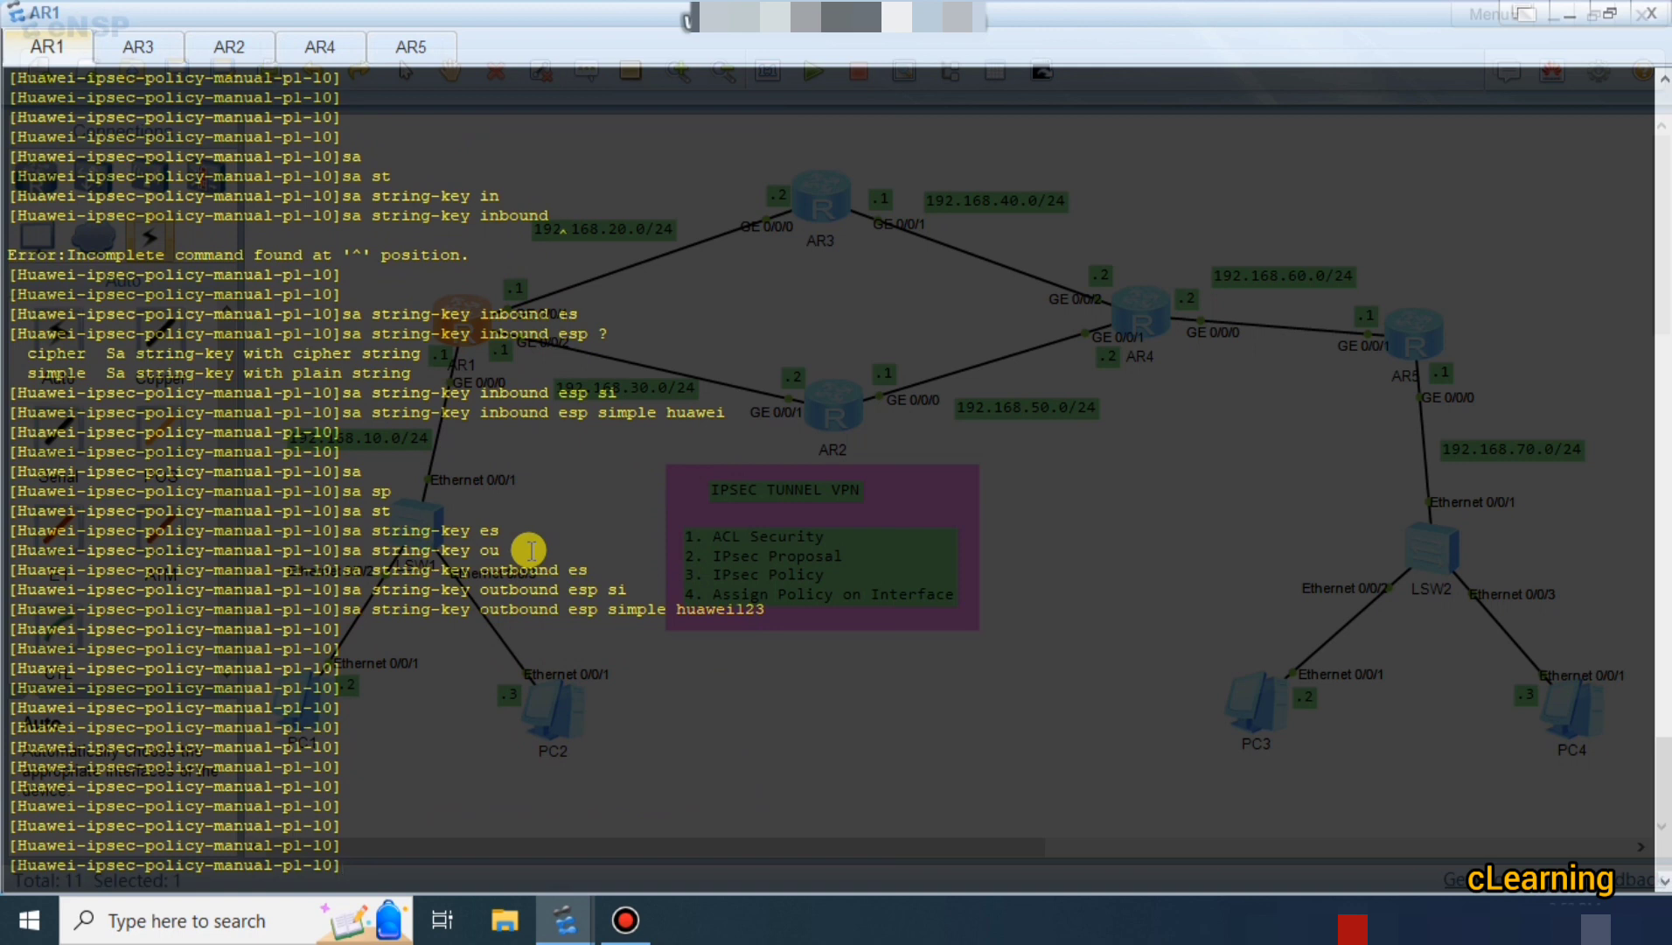
pyautogui.write('q')
pyautogui.press('Return')
pyautogui.write('int')
pyautogui.press('Tab')
pyautogui.write('g')
pyautogui.press('Tab')
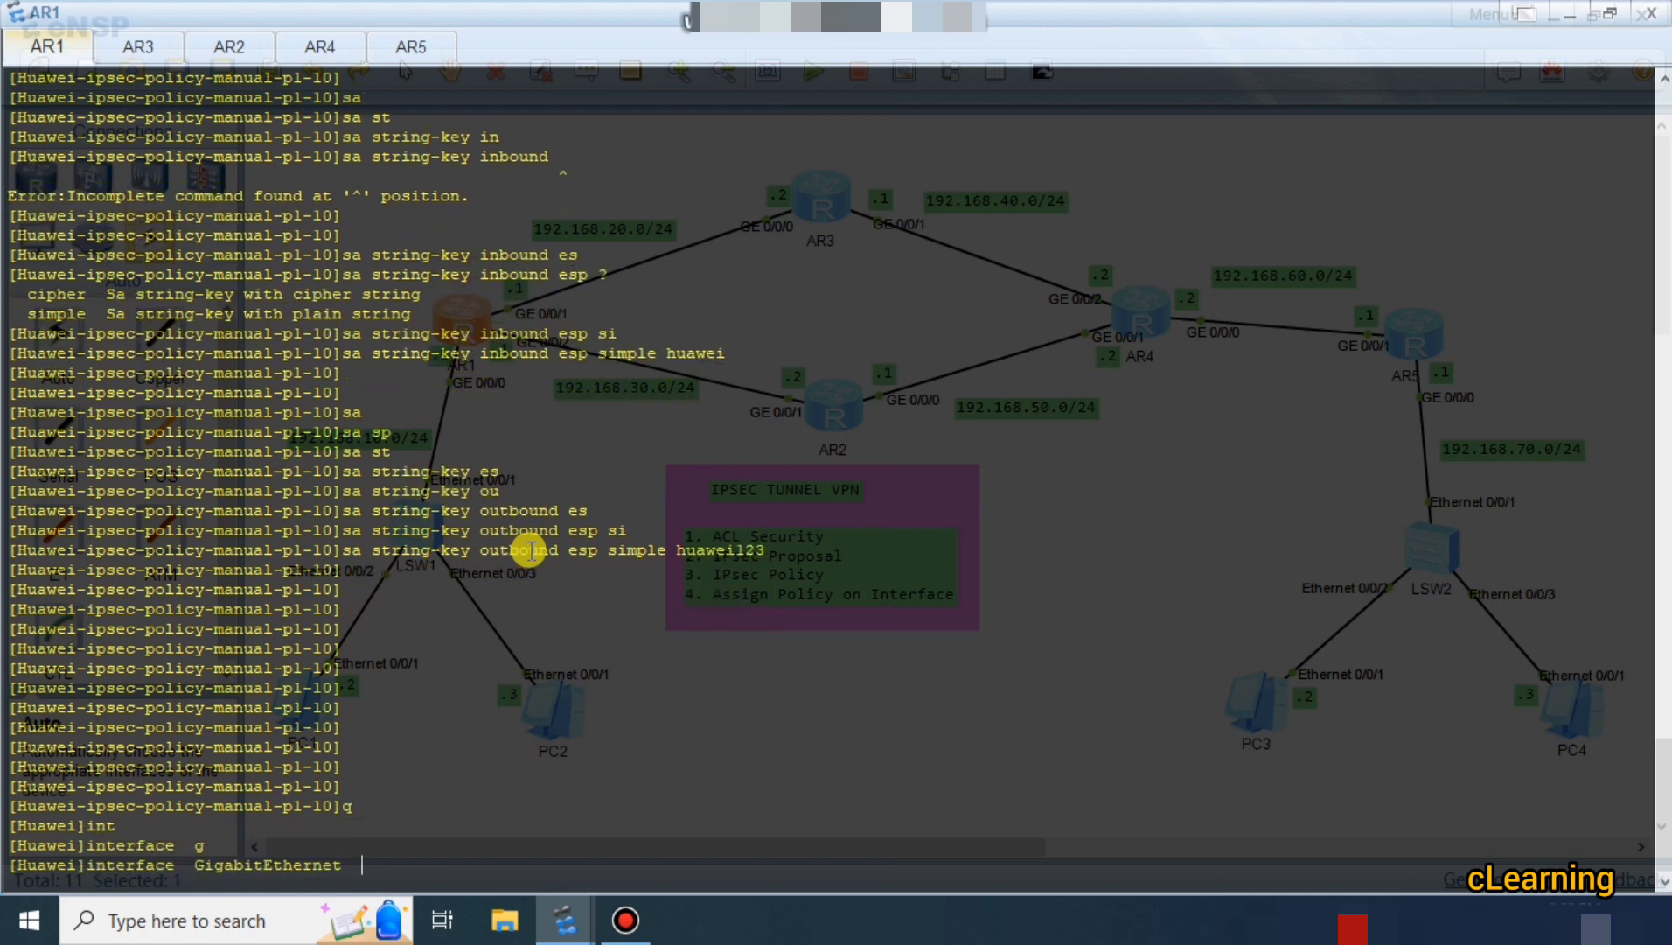
pyautogui.press('Return')
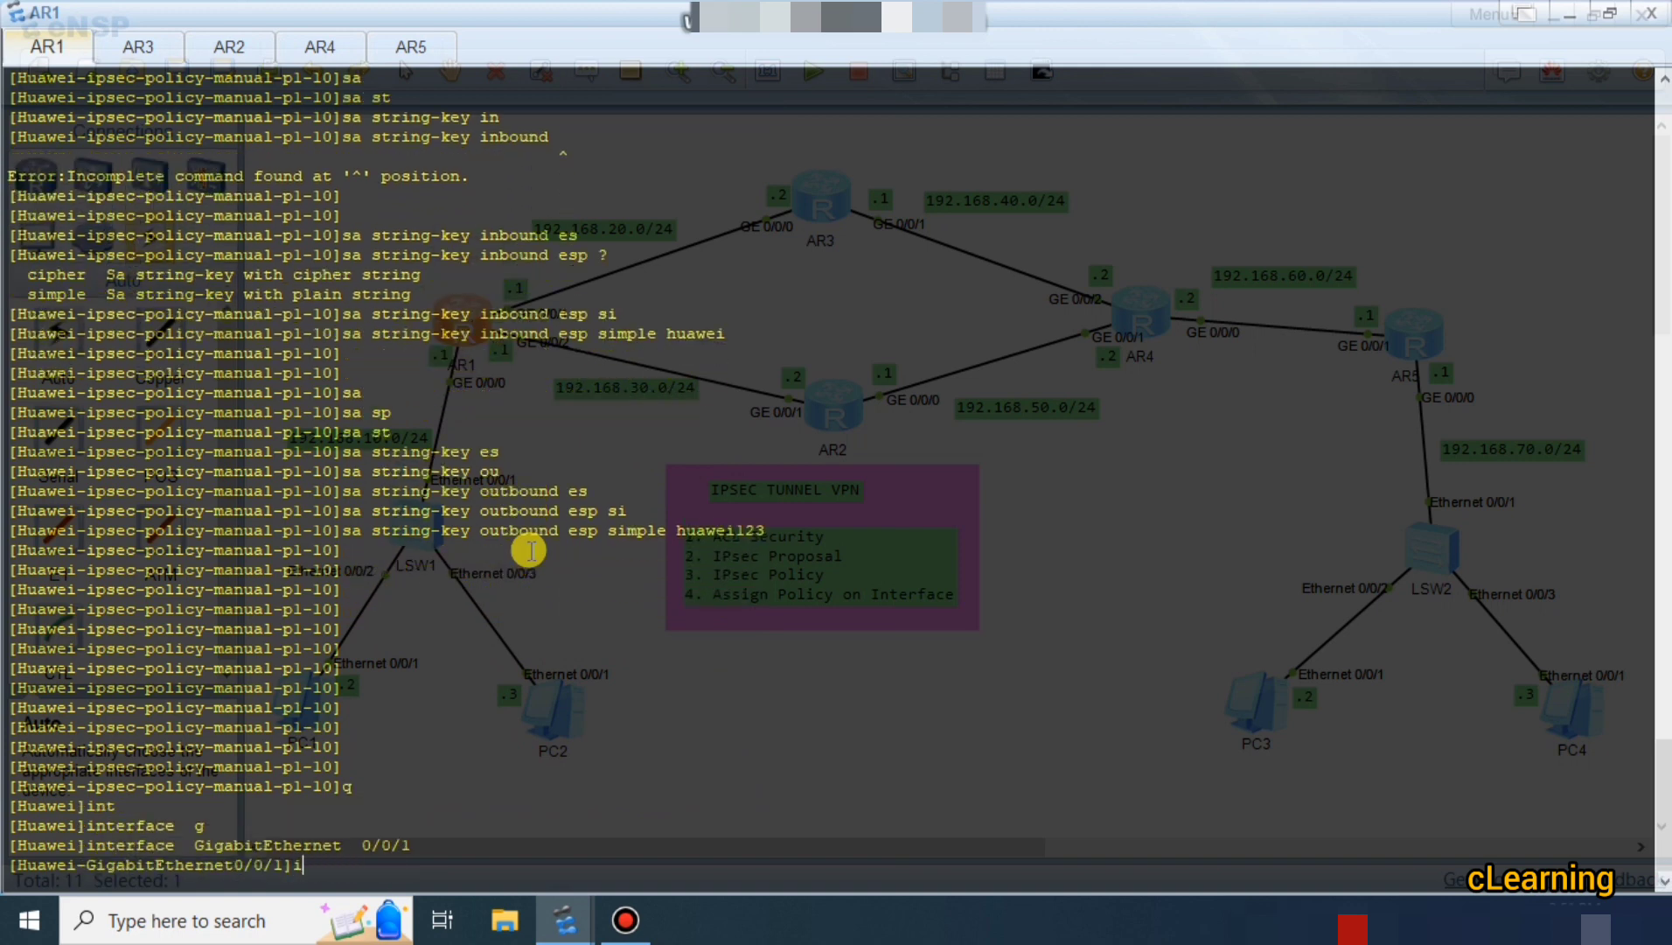
pyautogui.write('ipse')
pyautogui.press('Tab')
pyautogui.write('po')
pyautogui.press('Tab')
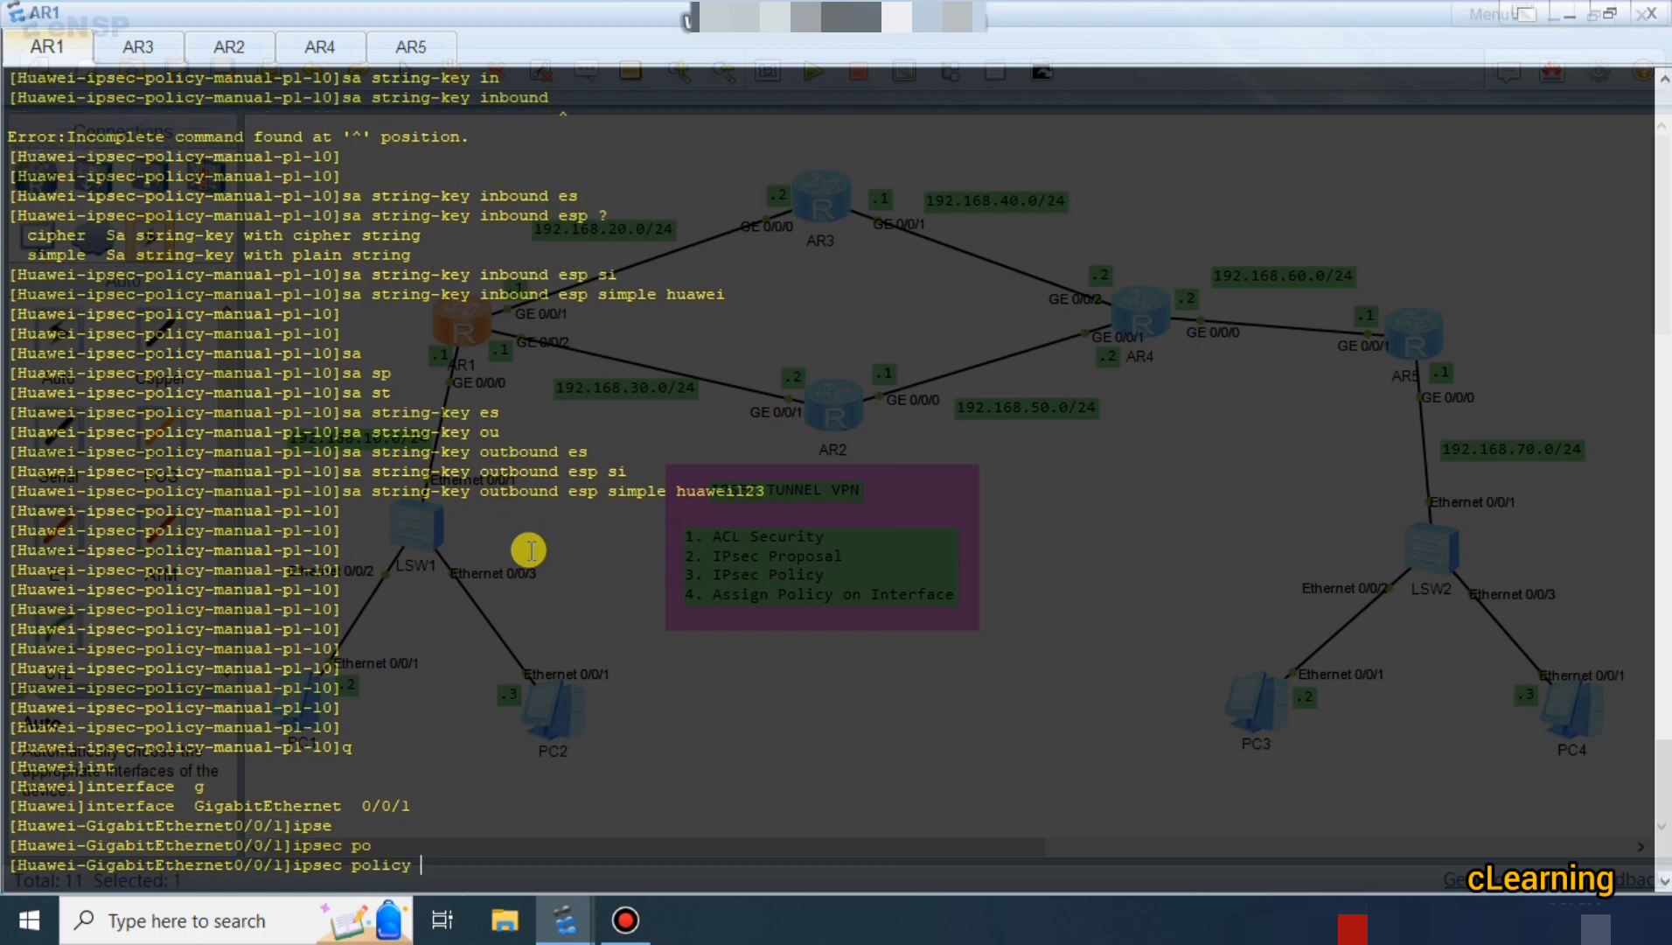
pyautogui.write('pl')
pyautogui.press('Return')
pyautogui.press('Return')
pyautogui.press('Return')
pyautogui.press('Return')
pyautogui.press('Return')
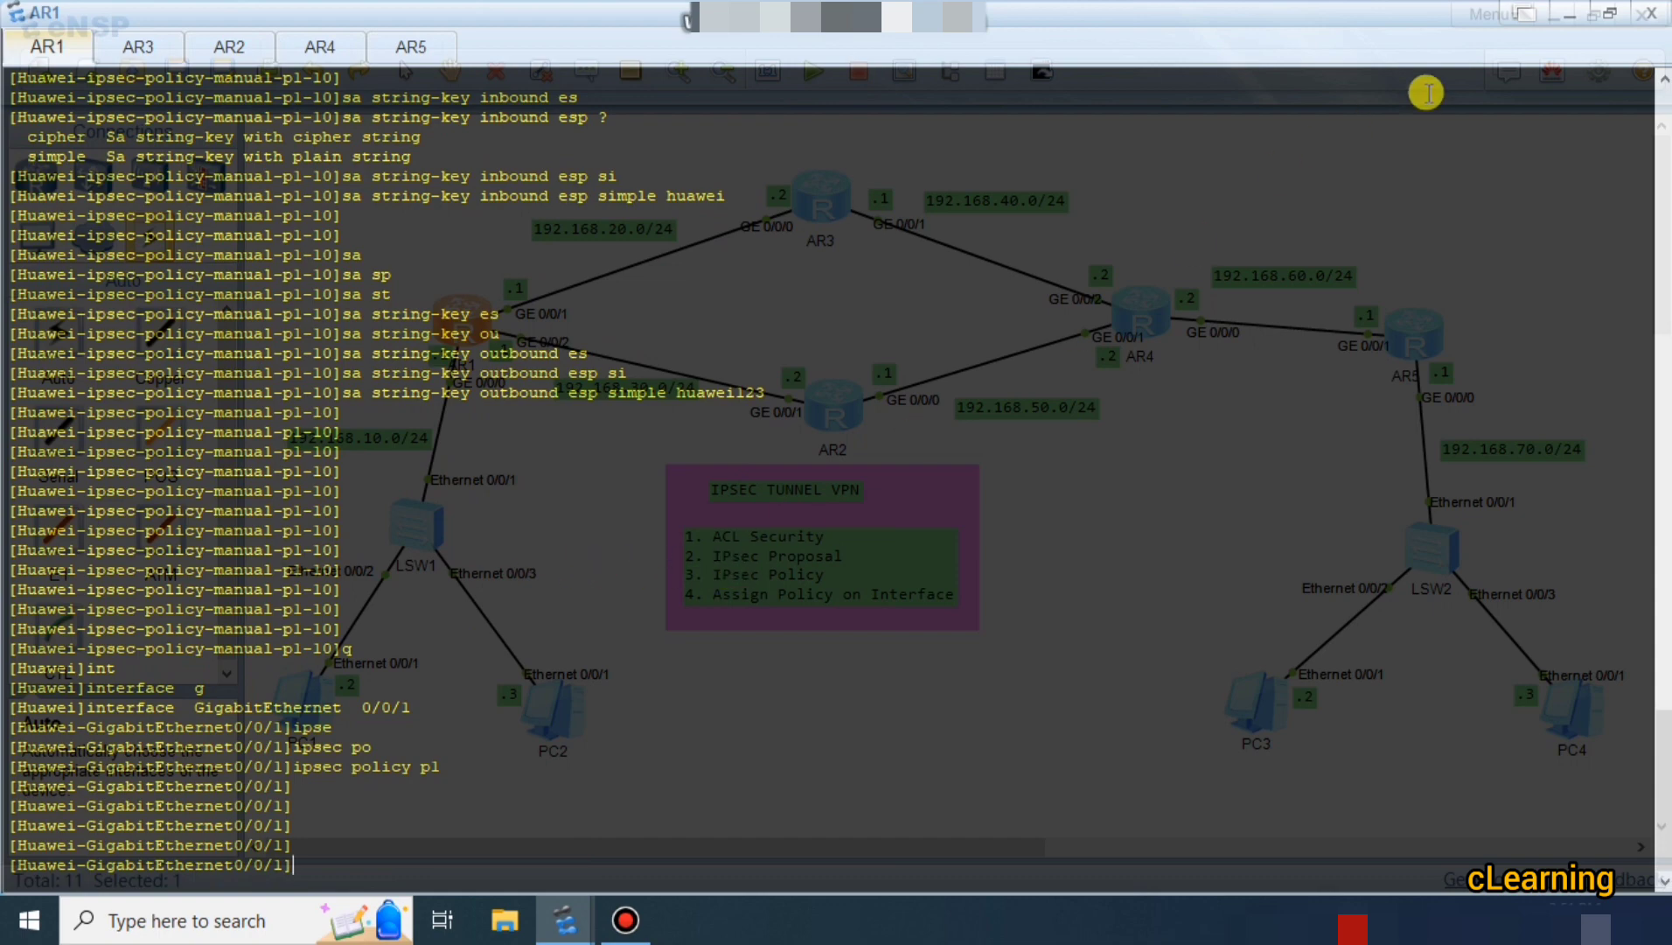
pyautogui.click(1570, 13)
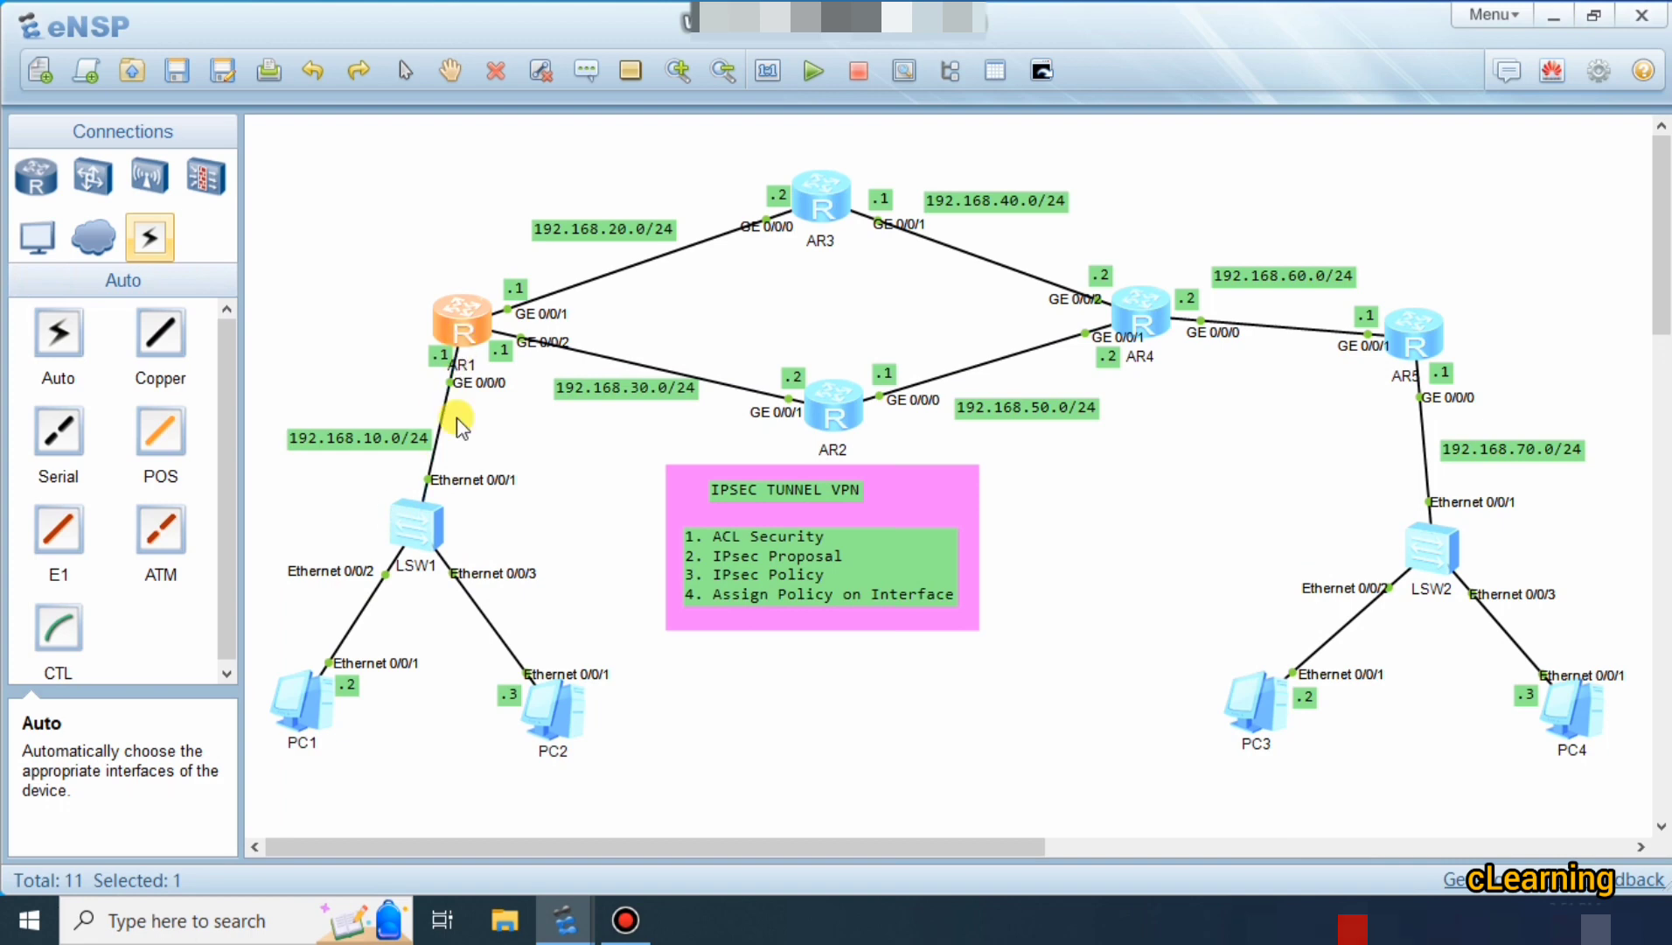
# Re-run PC1's ping to 192.168.70.2, close PC1's console, and nudge AR1 on the canvas.
pyautogui.doubleClick(328, 693)
pyautogui.click(469, 719)
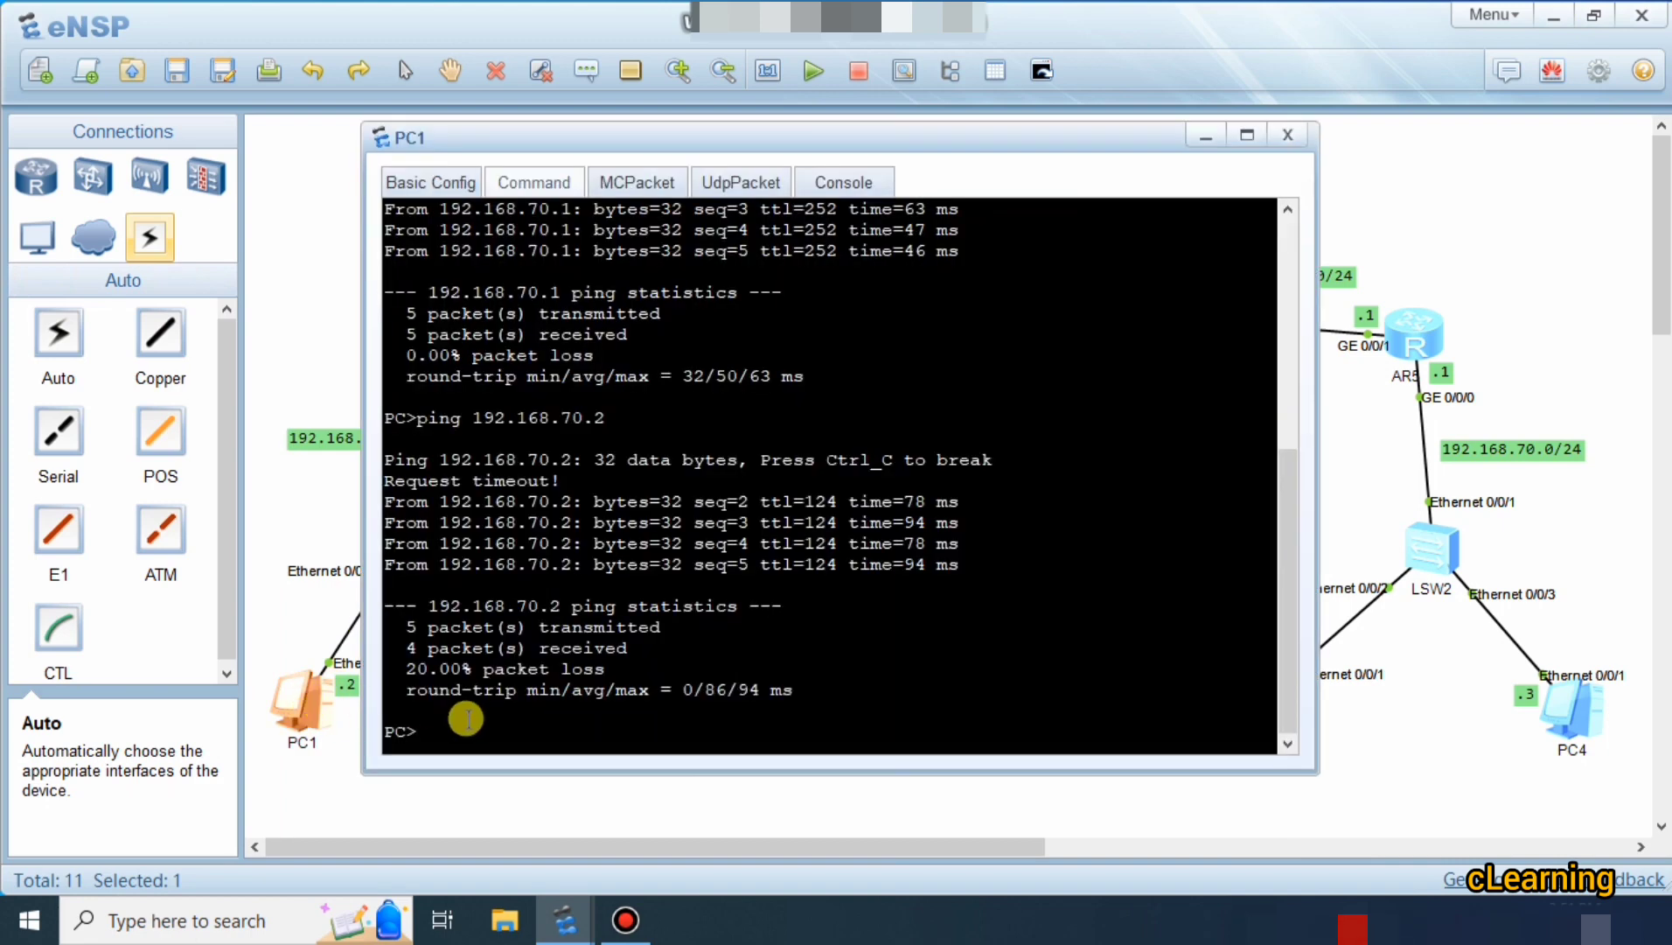
pyautogui.press('Up')
pyautogui.press('Return')
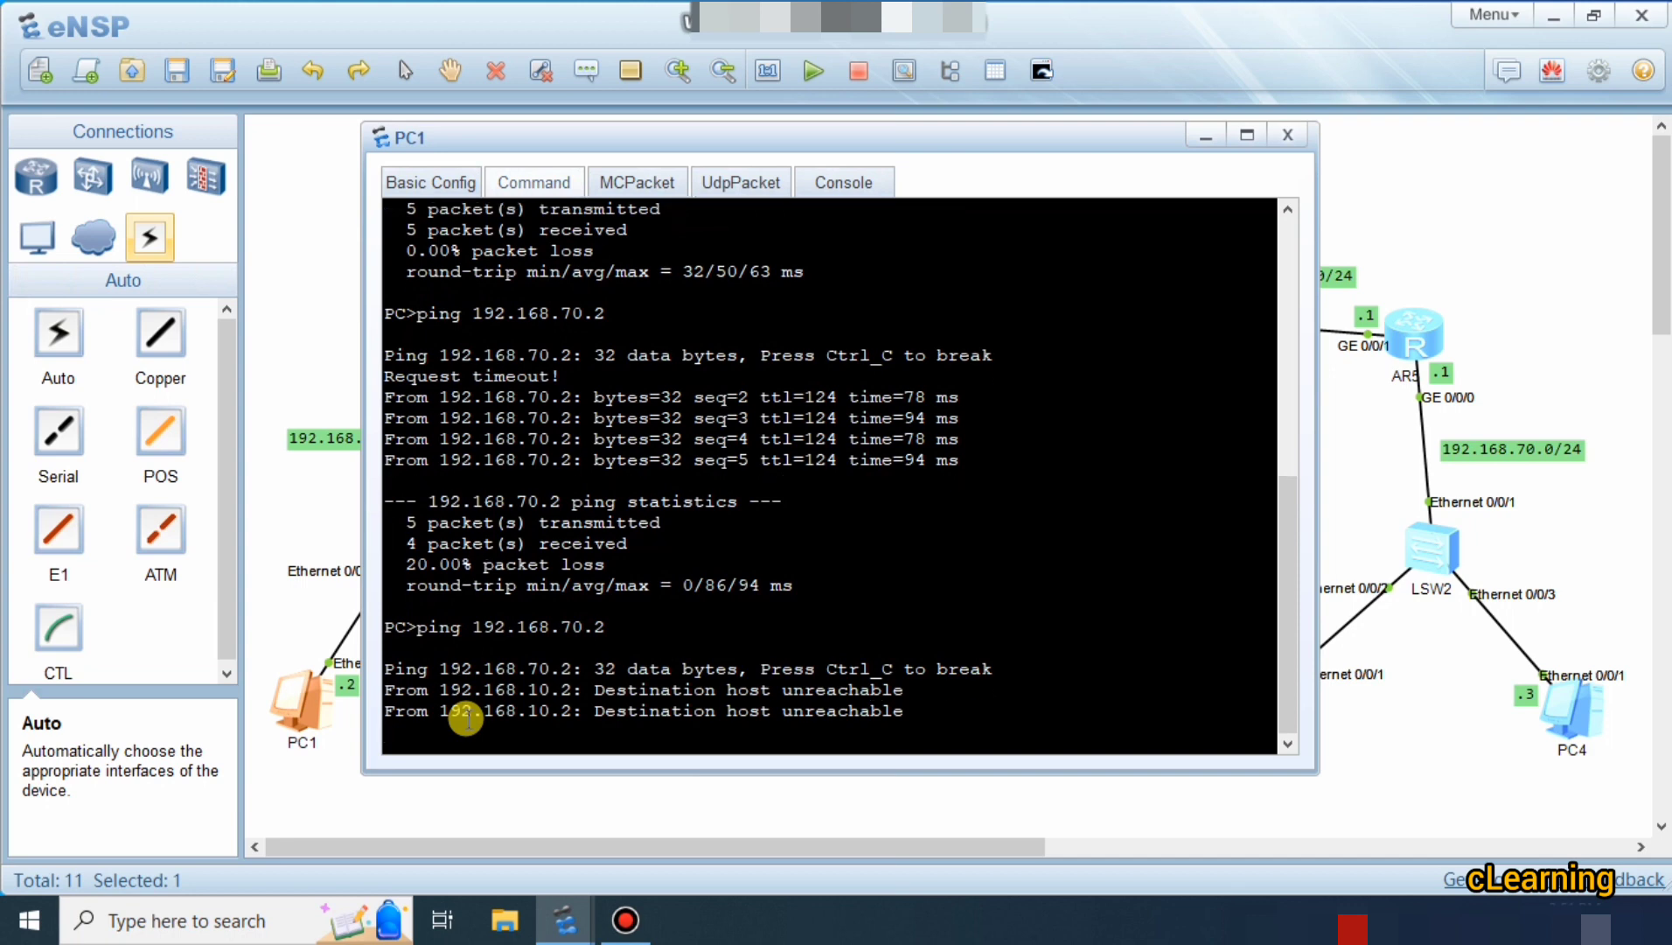
pyautogui.click(293, 521)
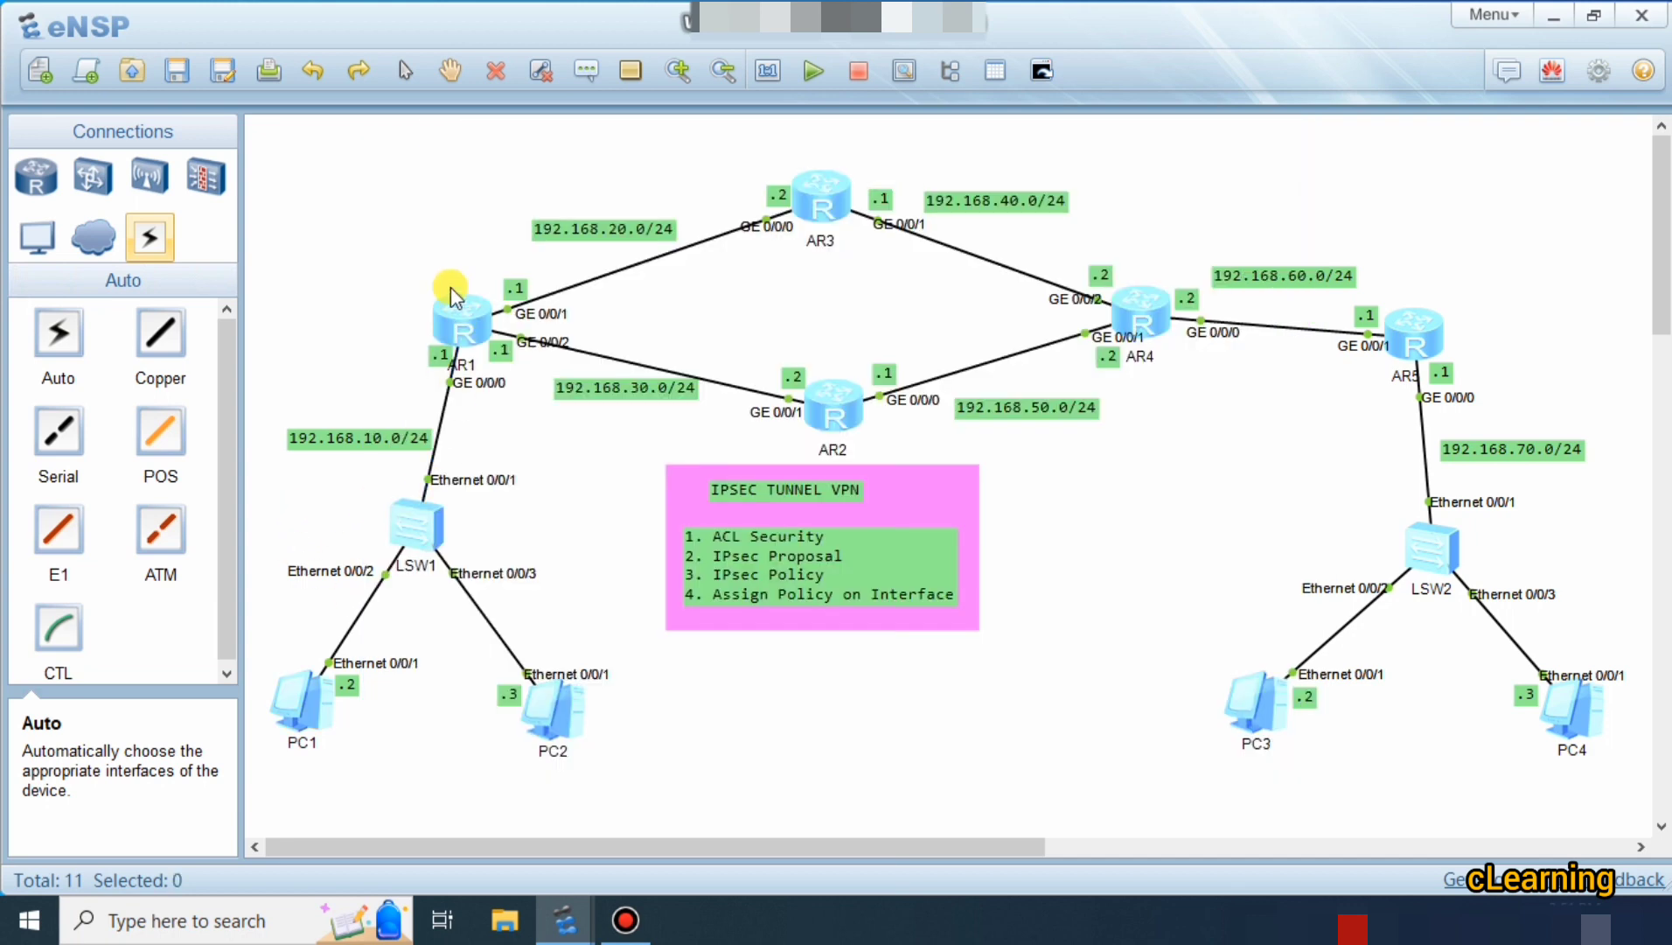
pyautogui.moveTo(457, 323); pyautogui.dragTo(460, 326)
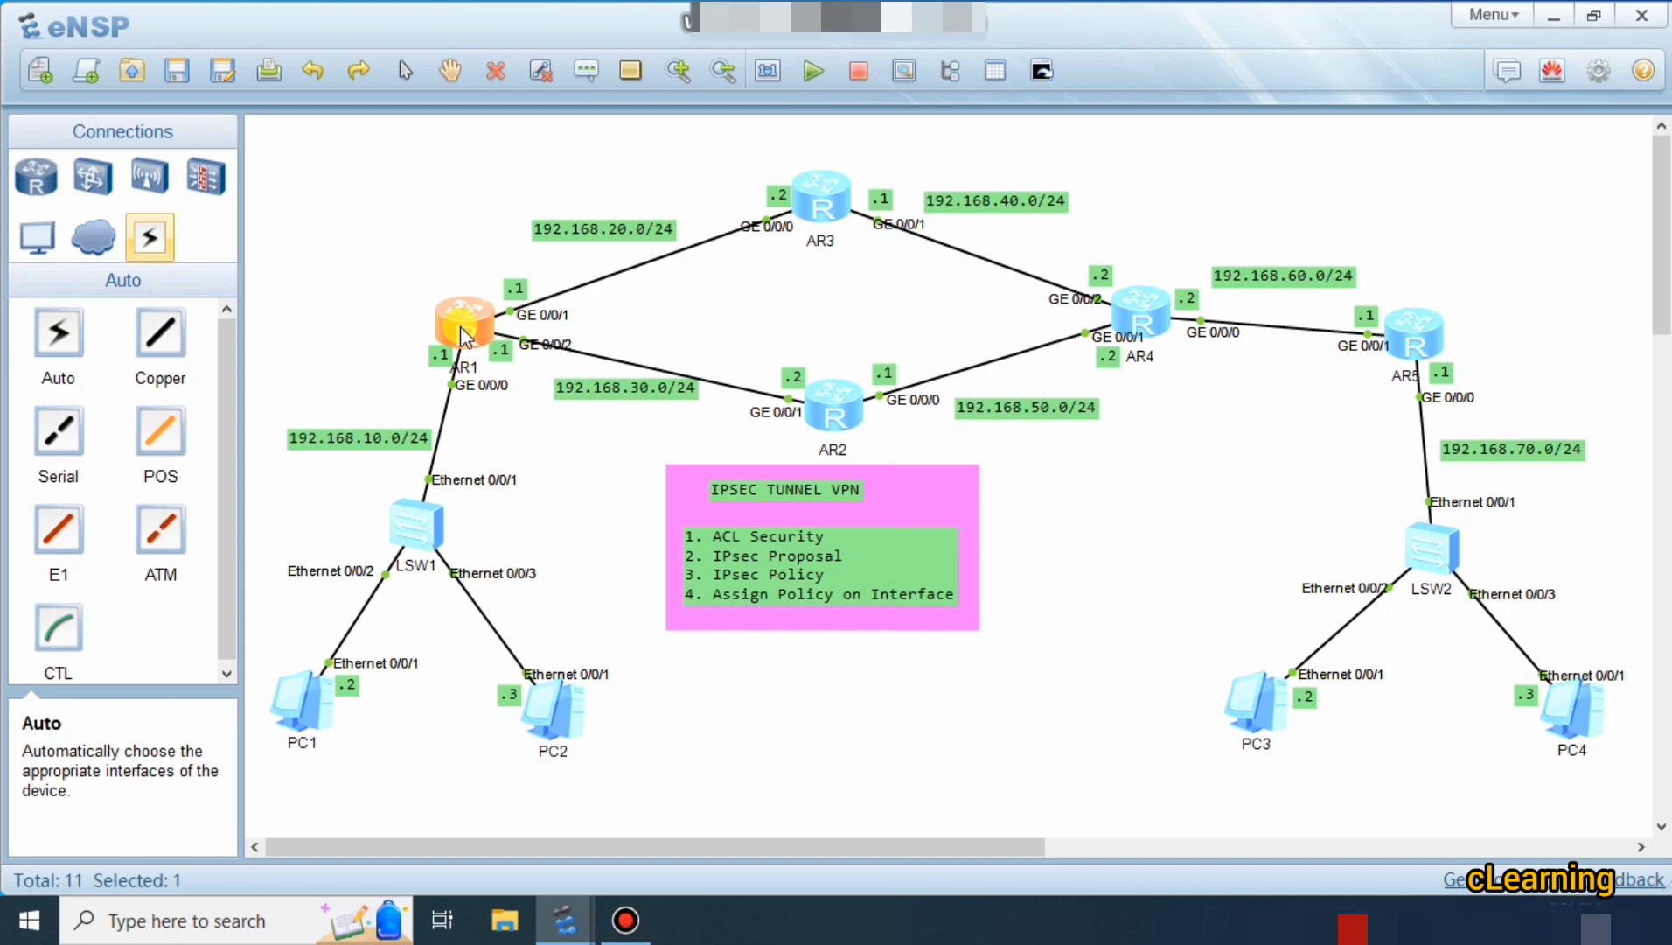
# Open AR5's console, scroll back through its policy p1 SPI and string-key commands, then view AR1's.
pyautogui.doubleClick(1414, 332)
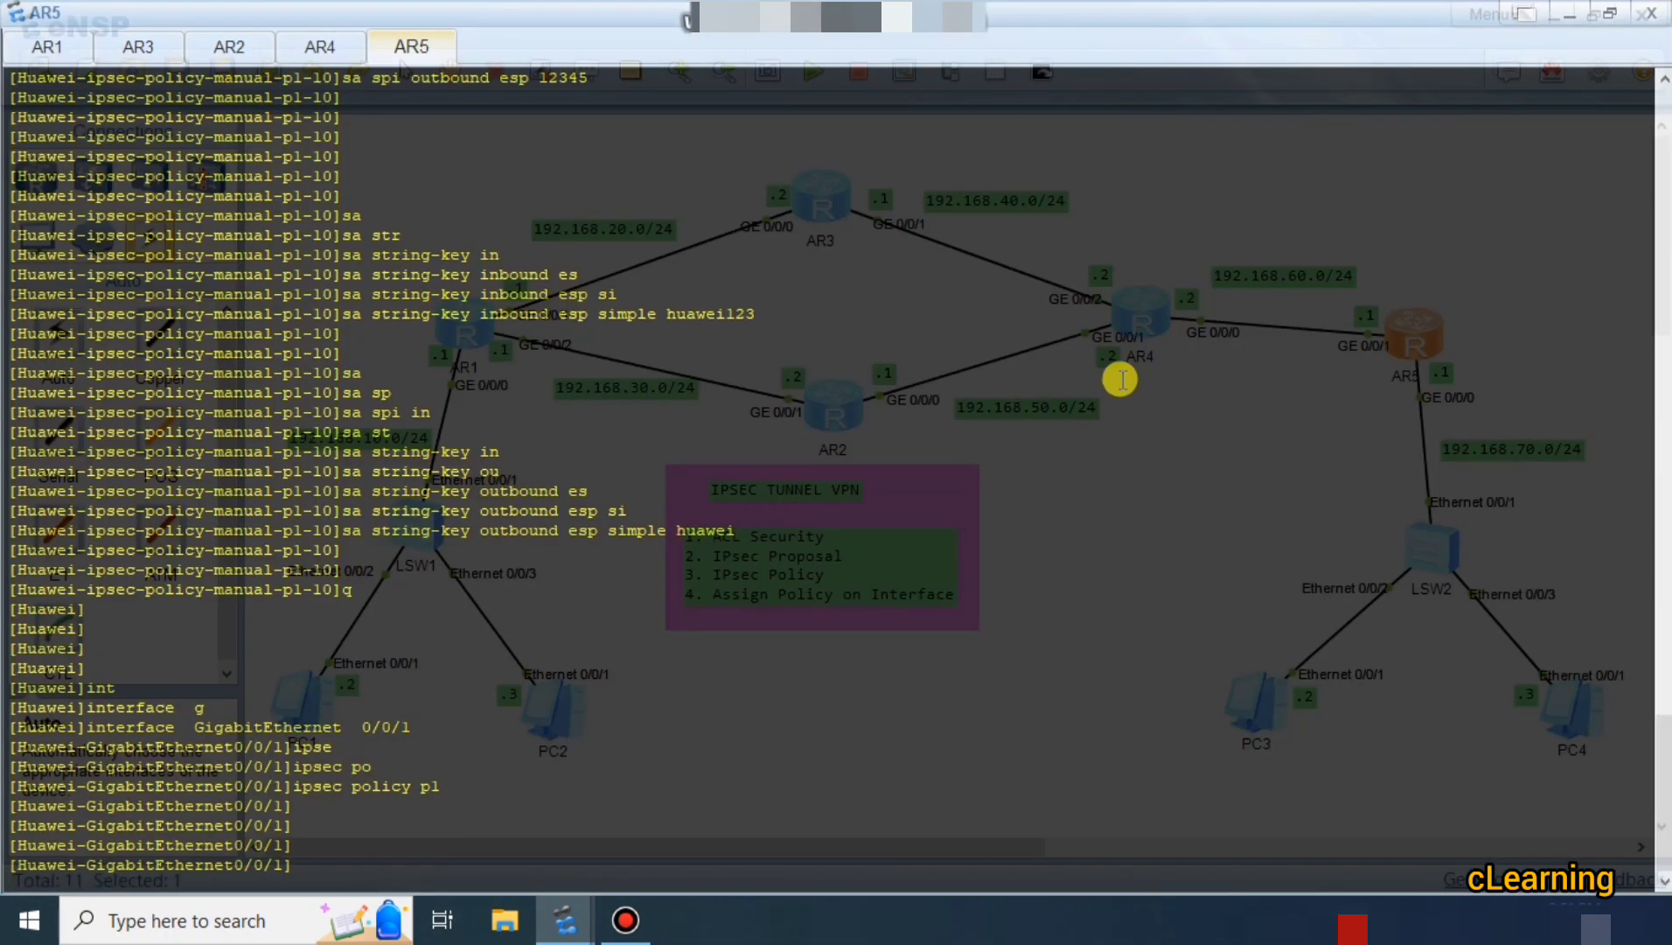
pyautogui.scroll(2, 944, 474)
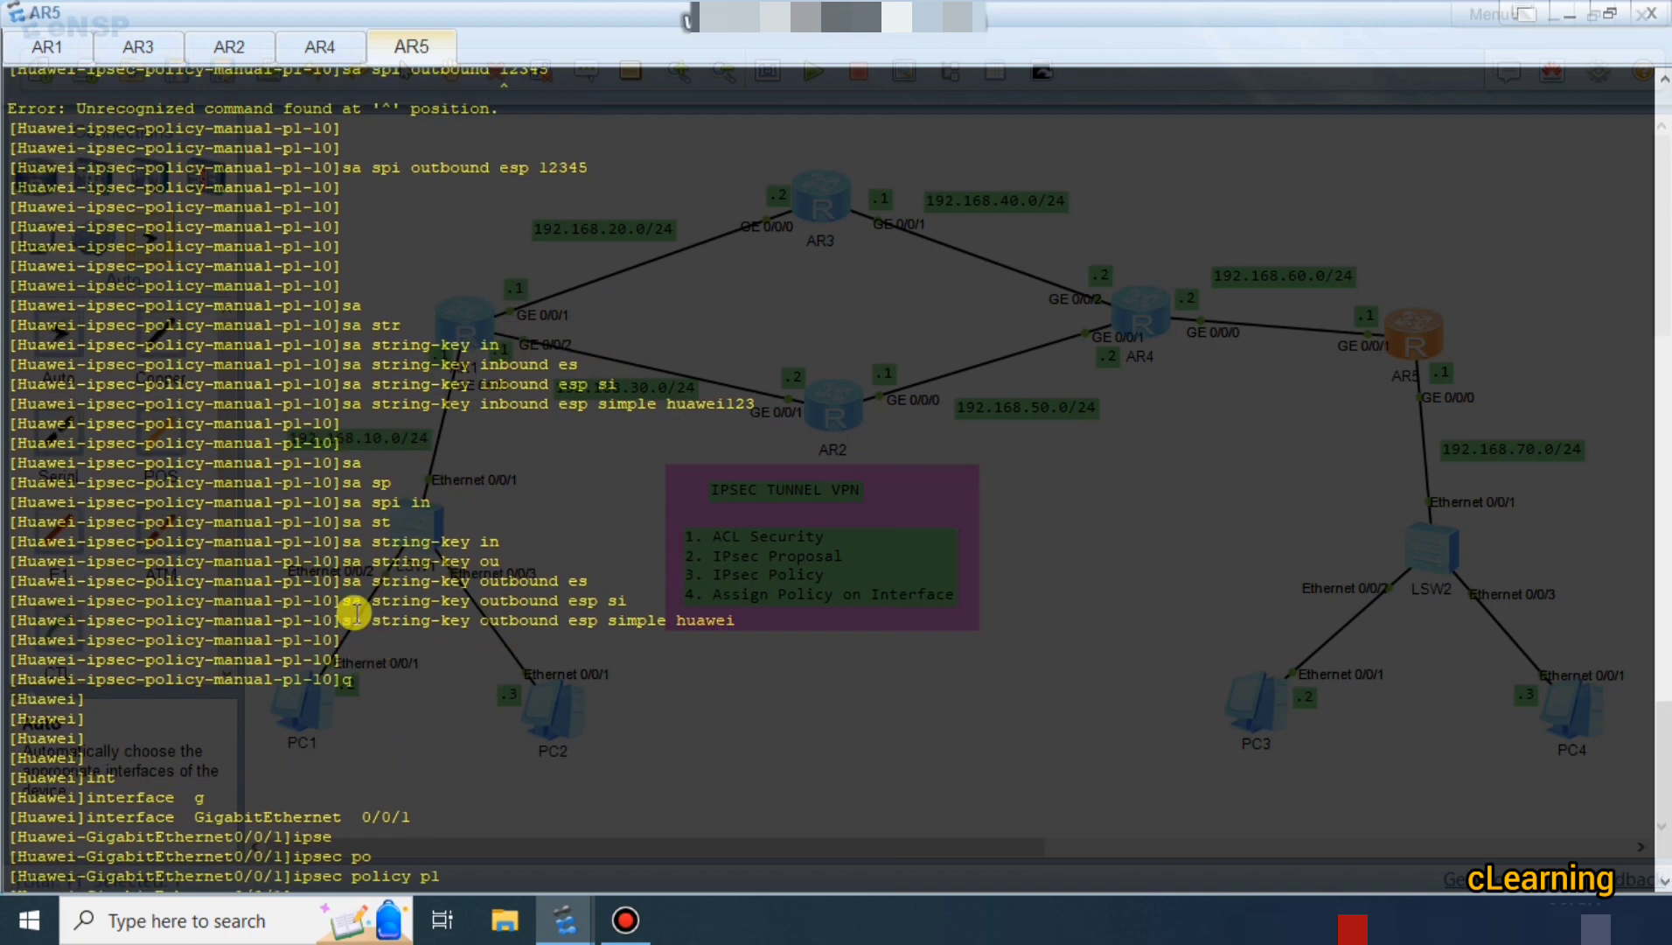
pyautogui.moveTo(356, 612); pyautogui.dragTo(742, 620)
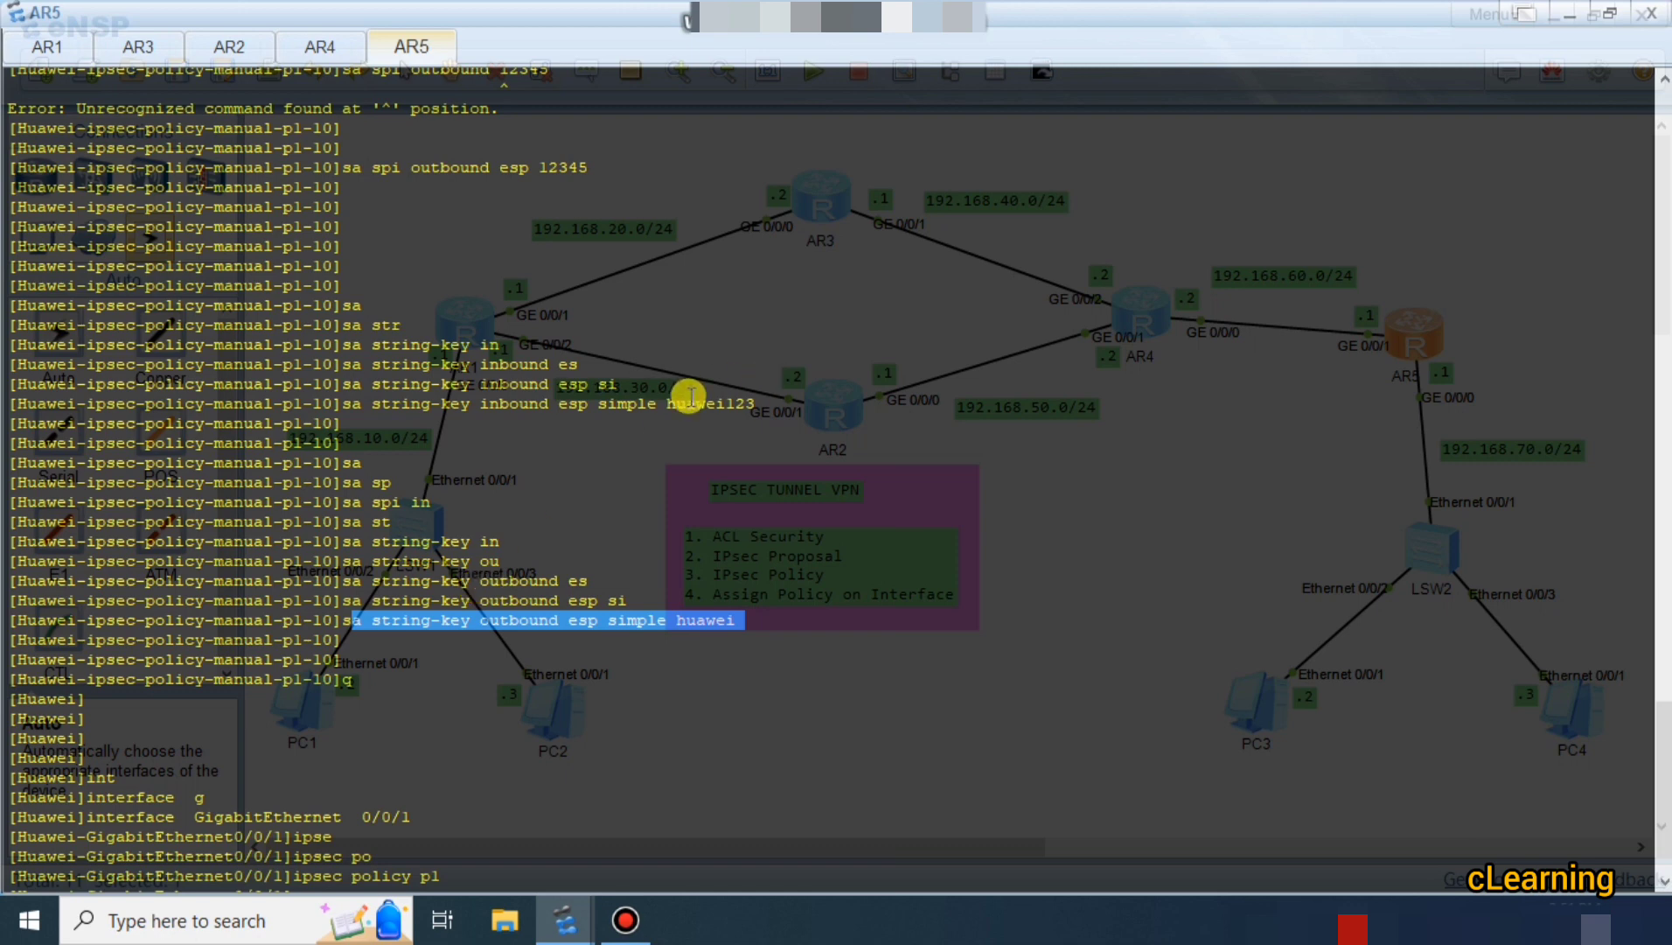
pyautogui.scroll(4, 689, 396)
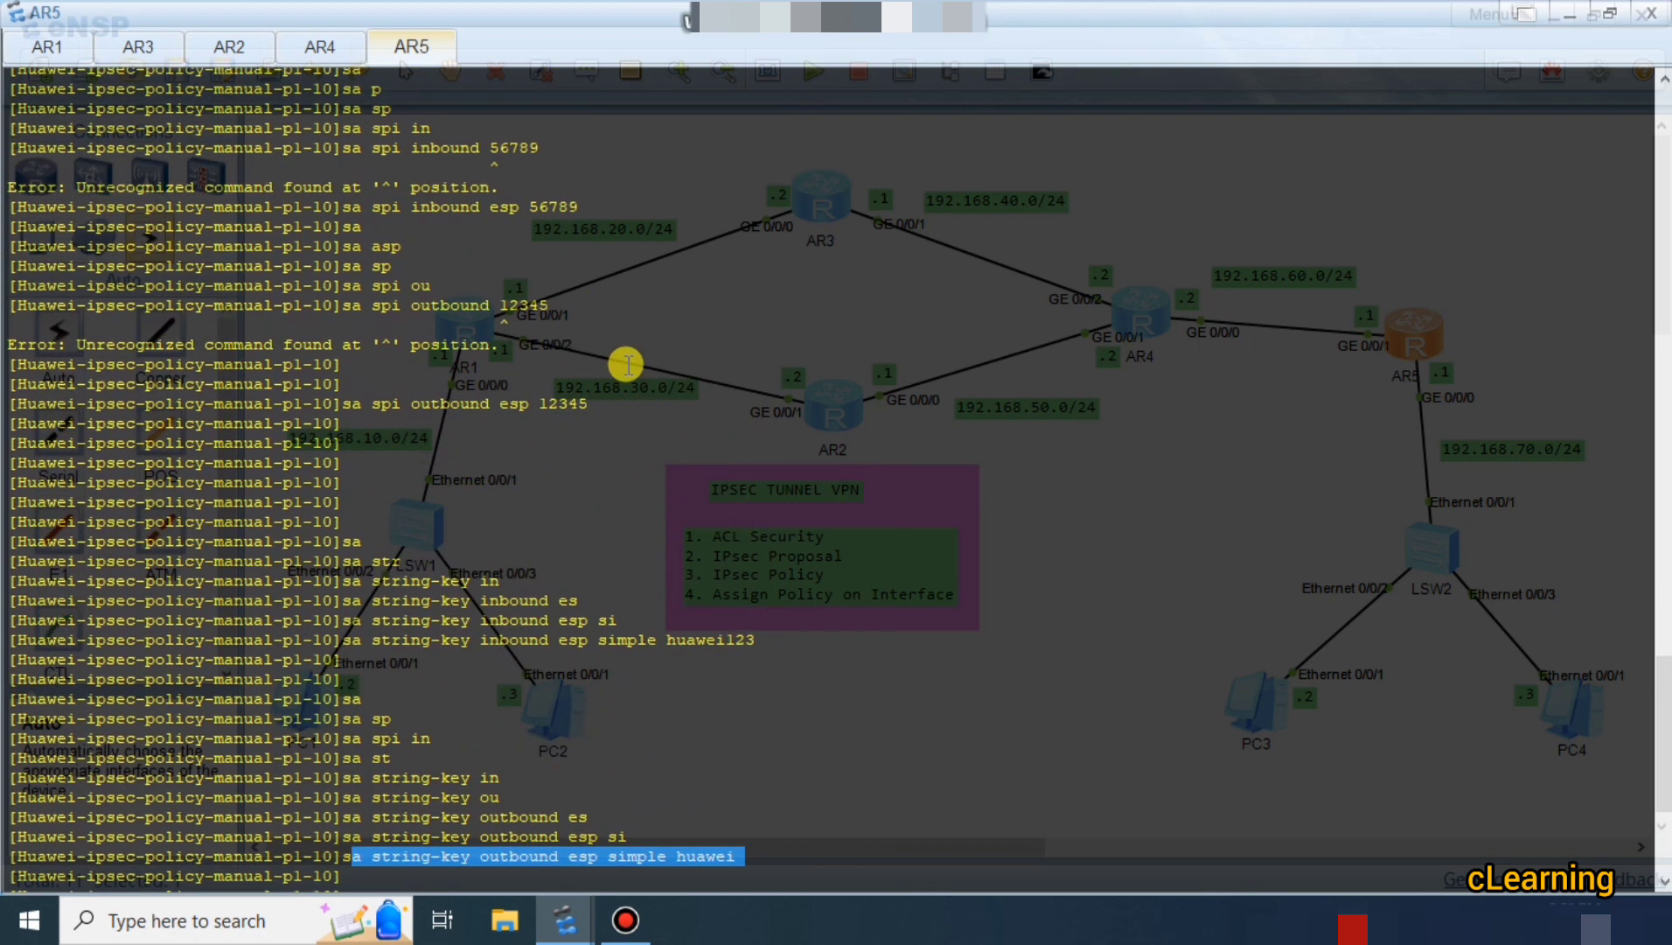
pyautogui.scroll(1, 627, 364)
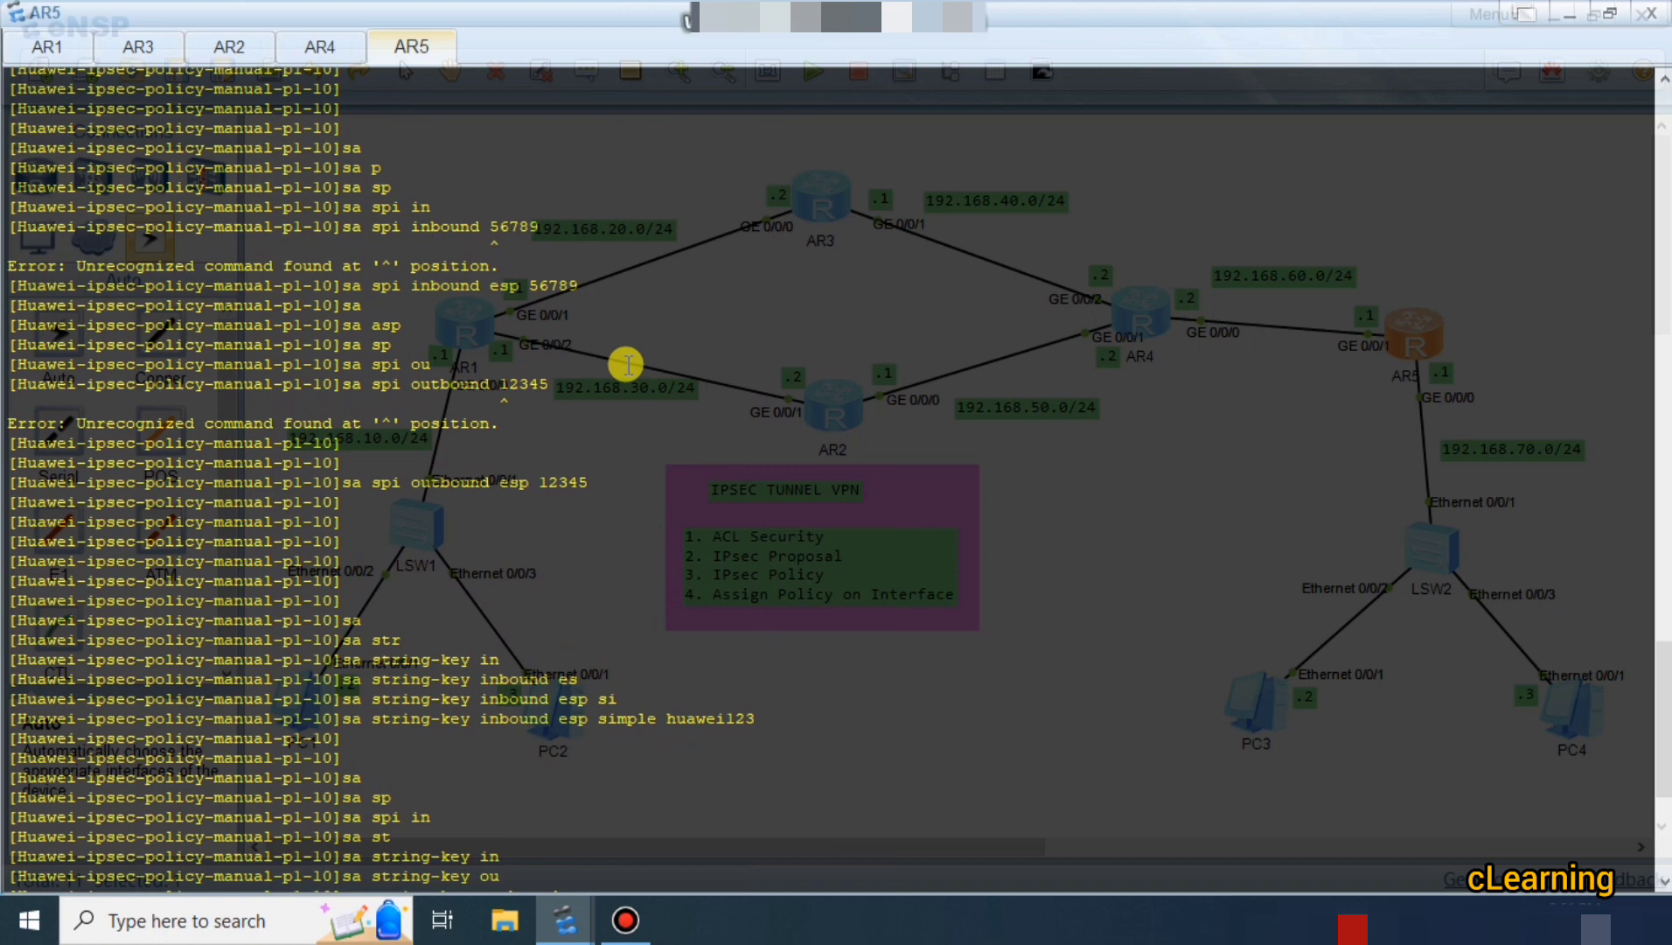
pyautogui.scroll(3, 627, 364)
pyautogui.scroll(5, 627, 364)
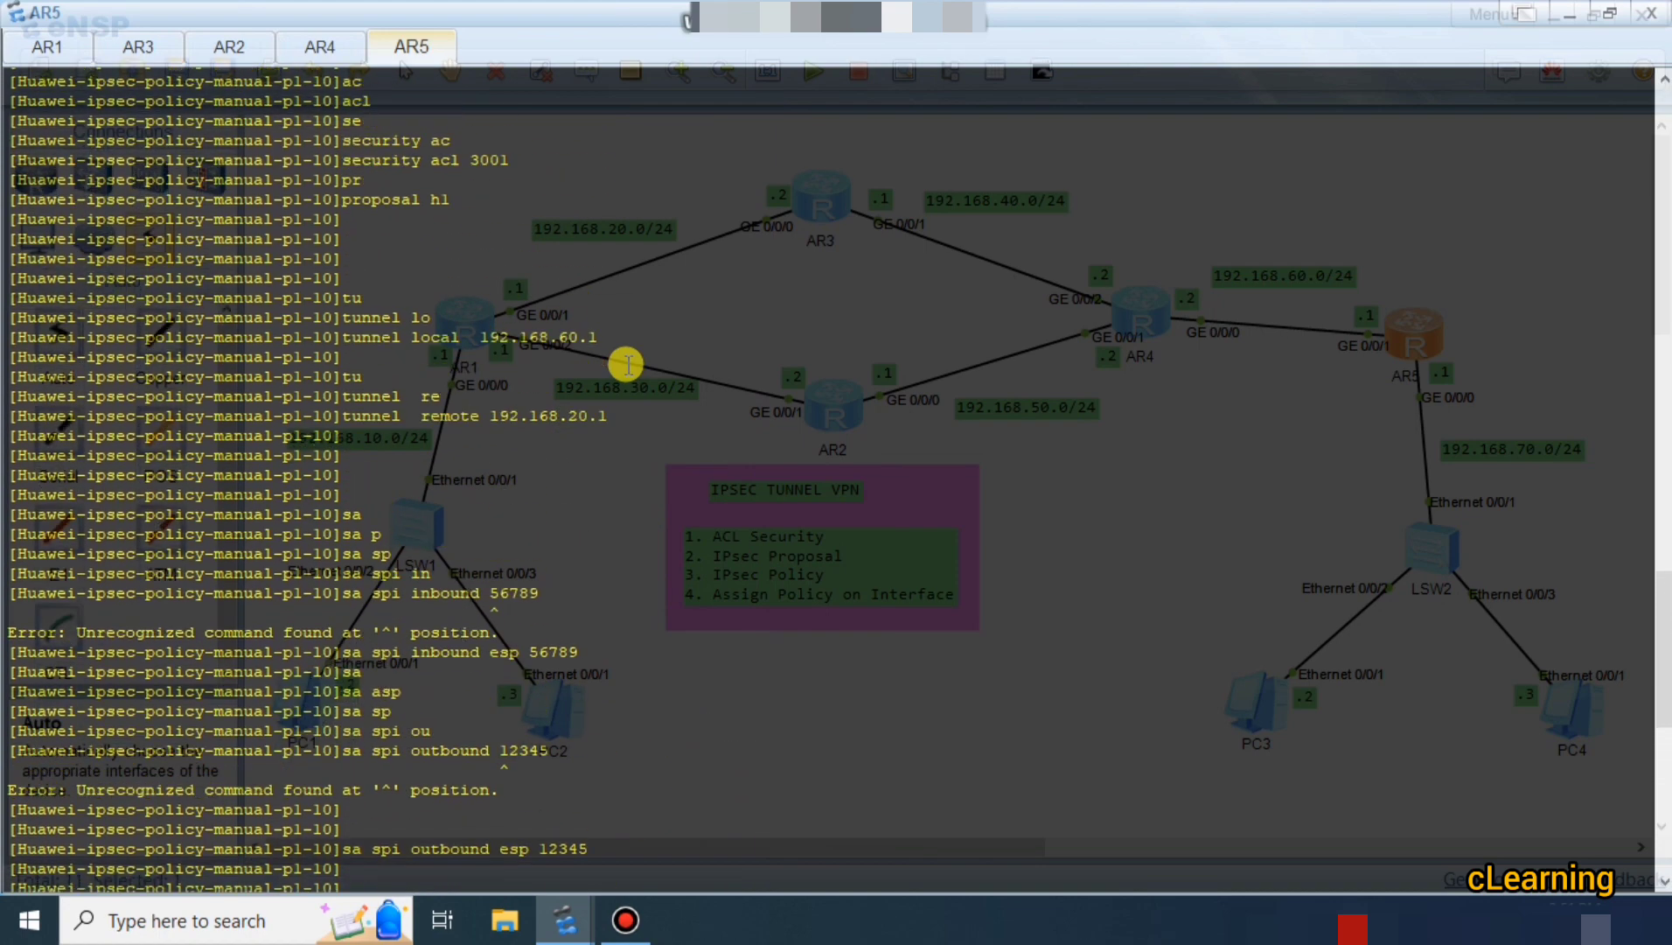
pyautogui.scroll(-3, 627, 363)
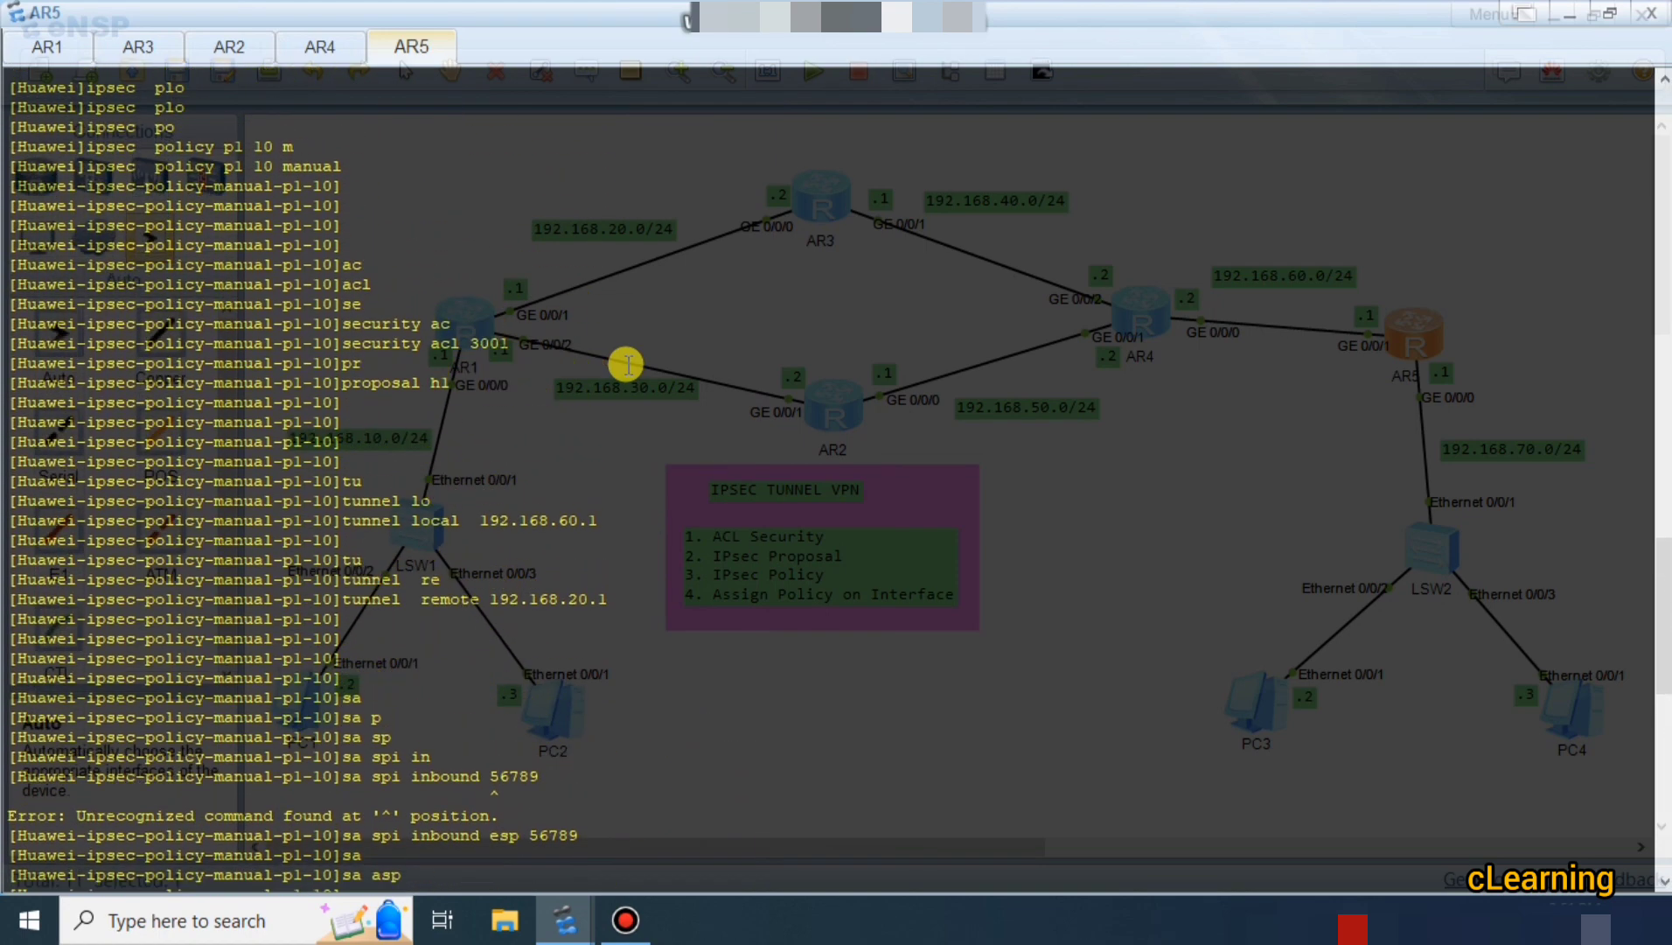
pyautogui.click(32, 50)
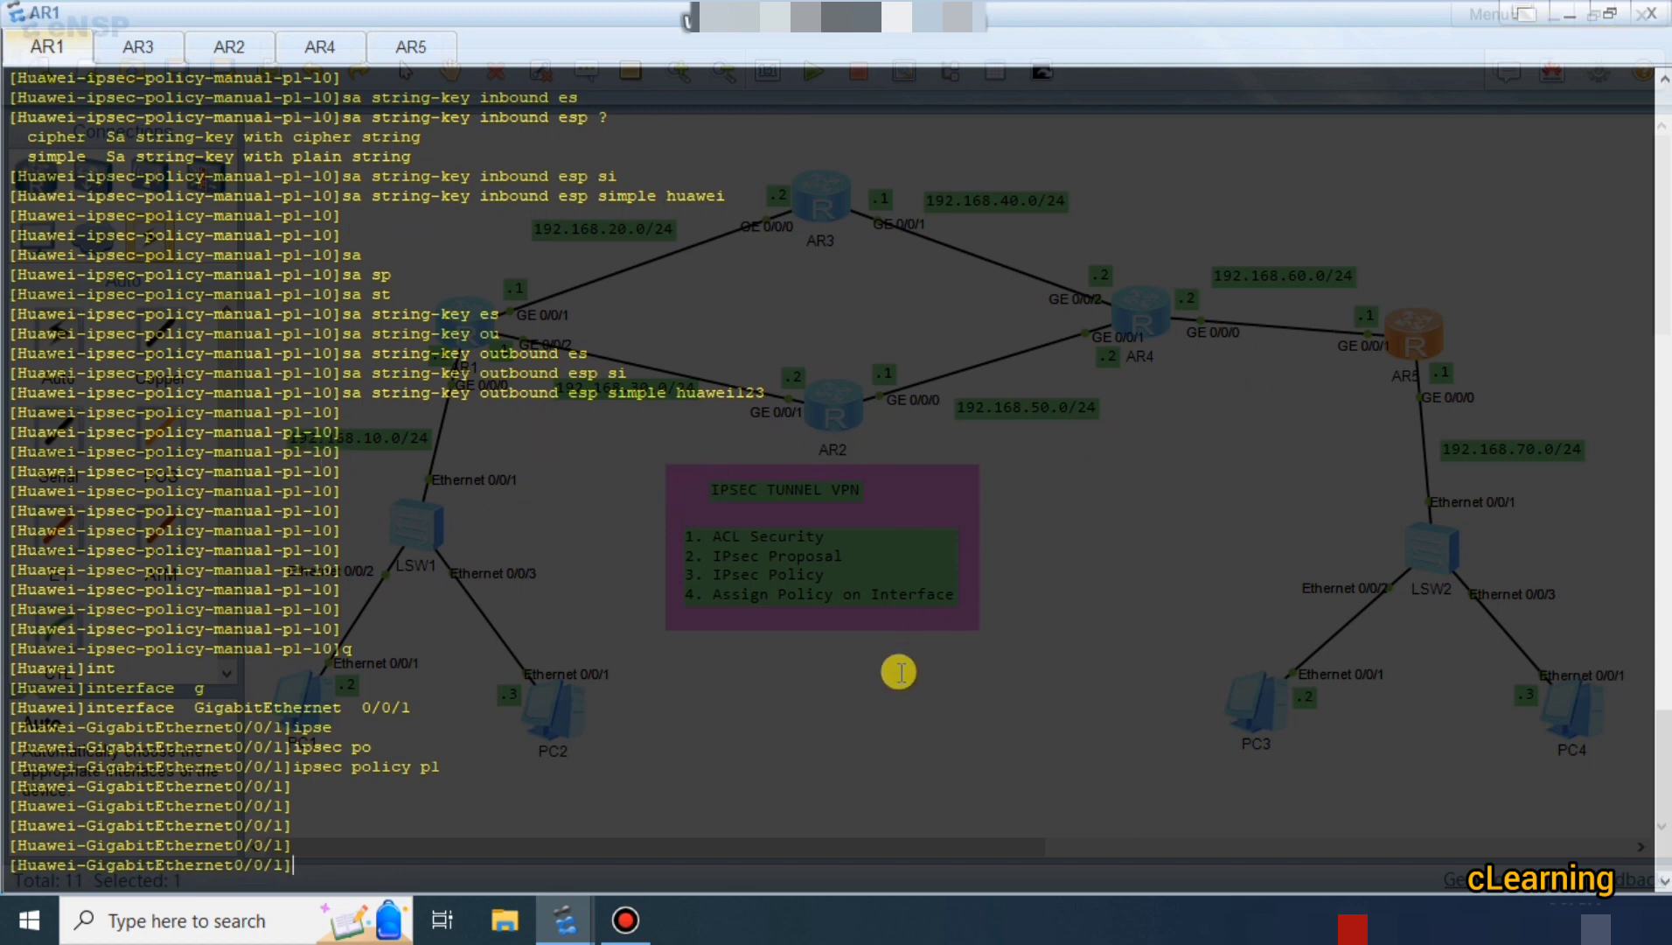
# Leave interface view on AR1 and run display ipsec policy to list group p1.
pyautogui.write('q')
pyautogui.press('Return')
pyautogui.press('Return')
pyautogui.press('Return')
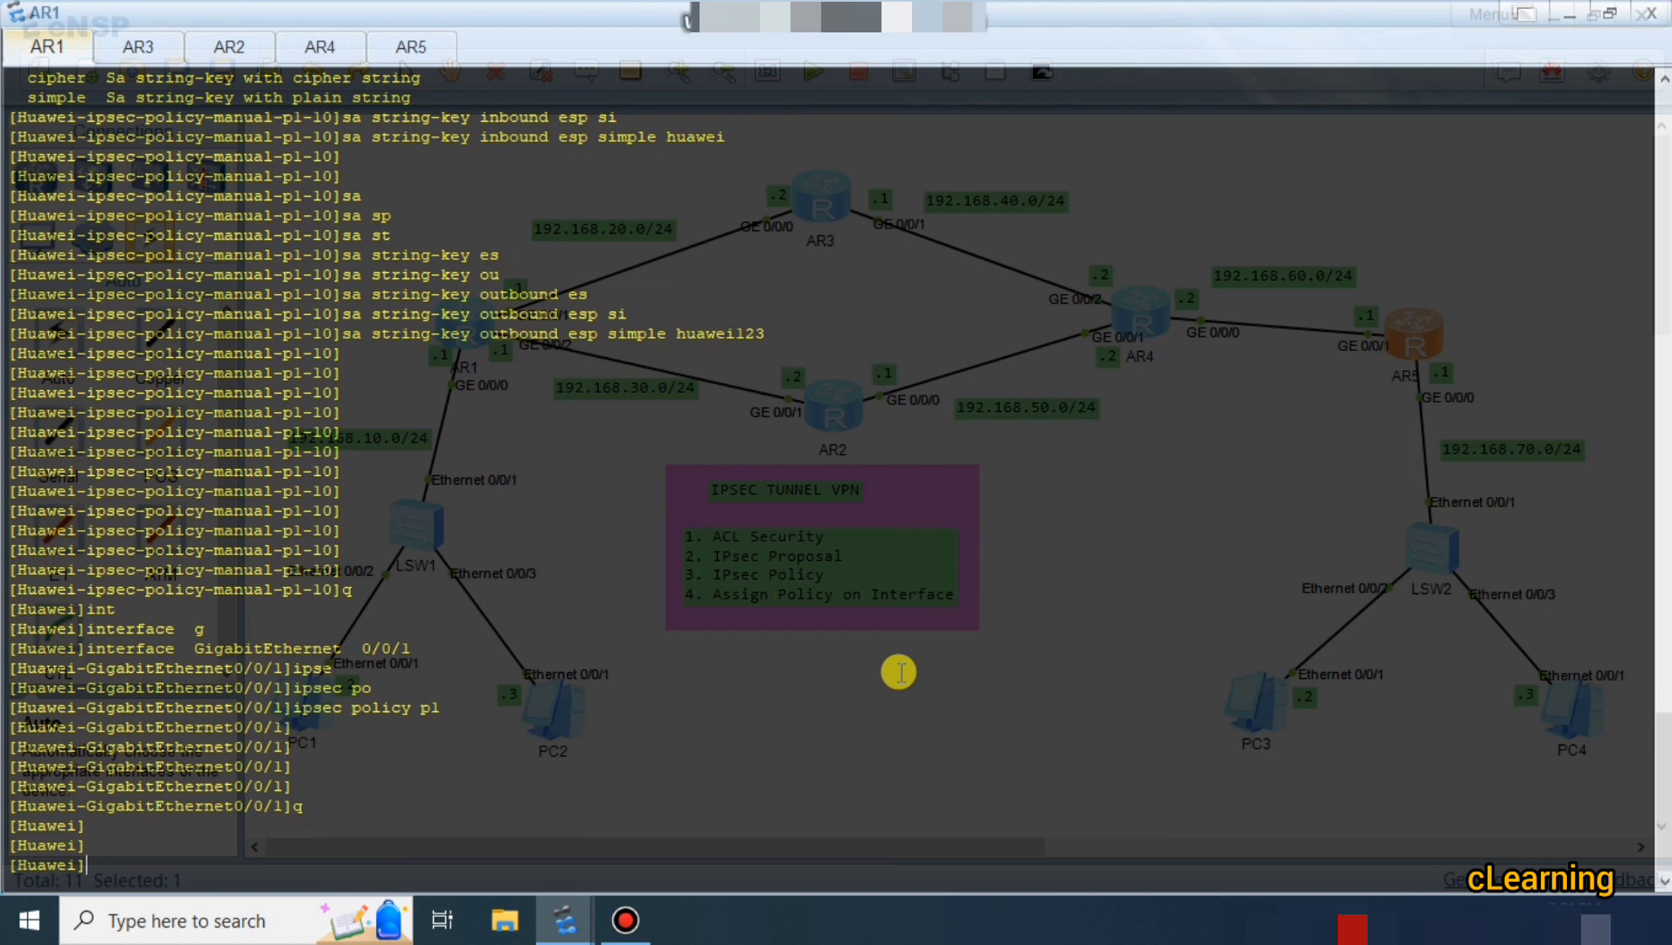
pyautogui.write('dis')
pyautogui.press('Tab')
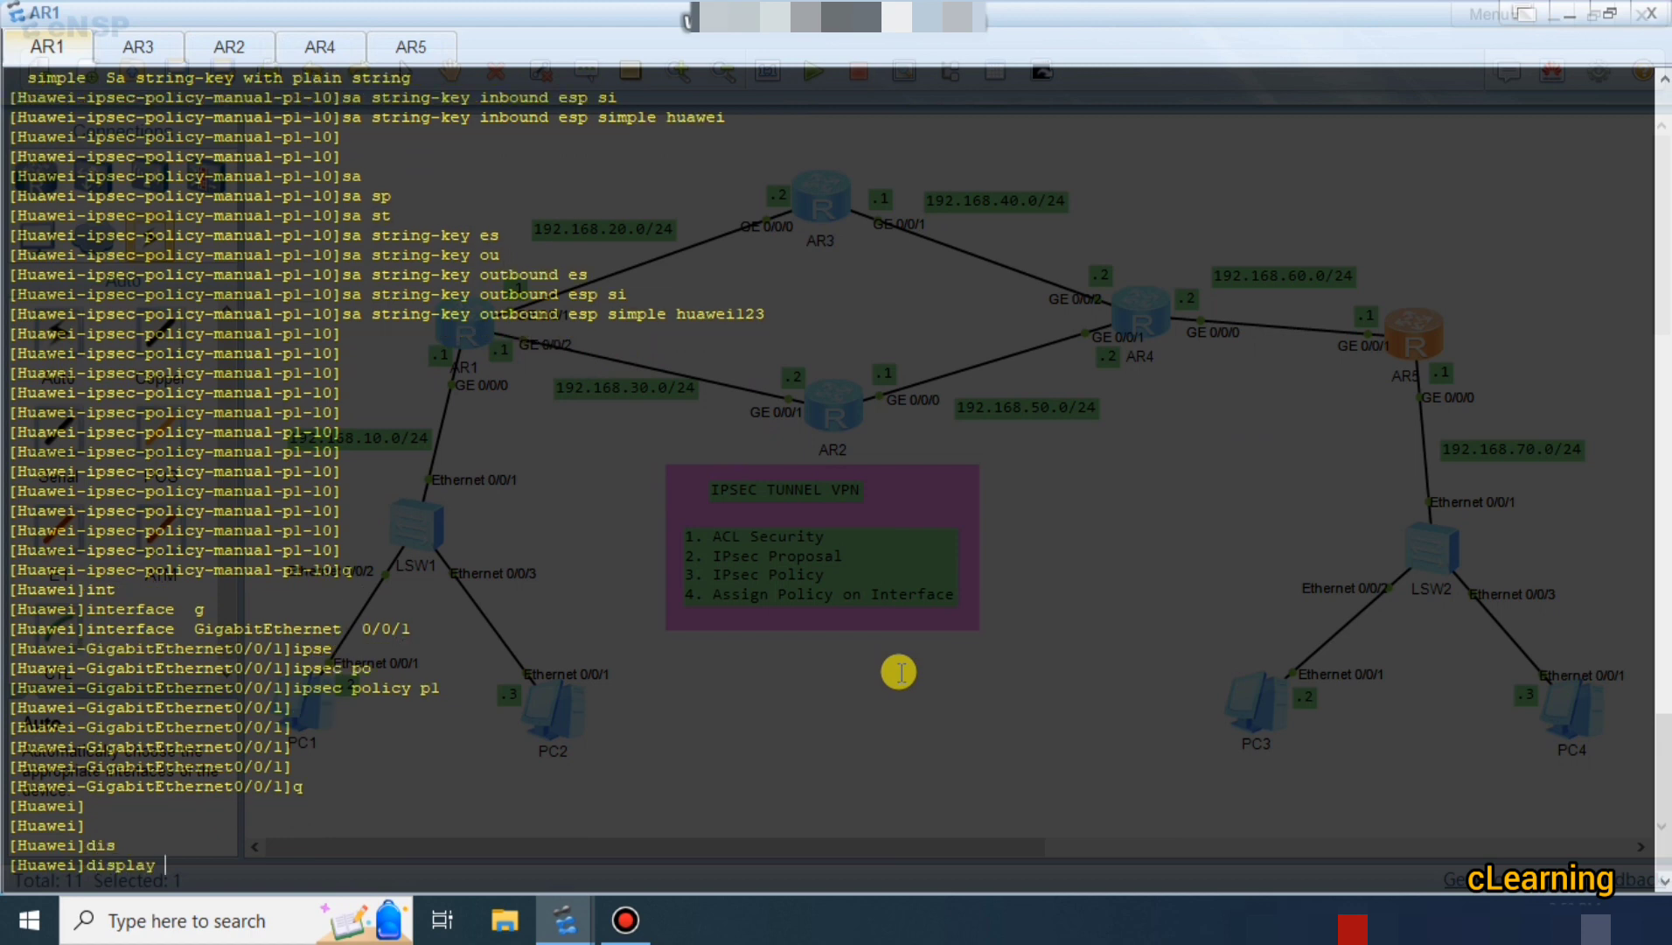
pyautogui.write('ip')
pyautogui.press('Tab')
pyautogui.write('s')
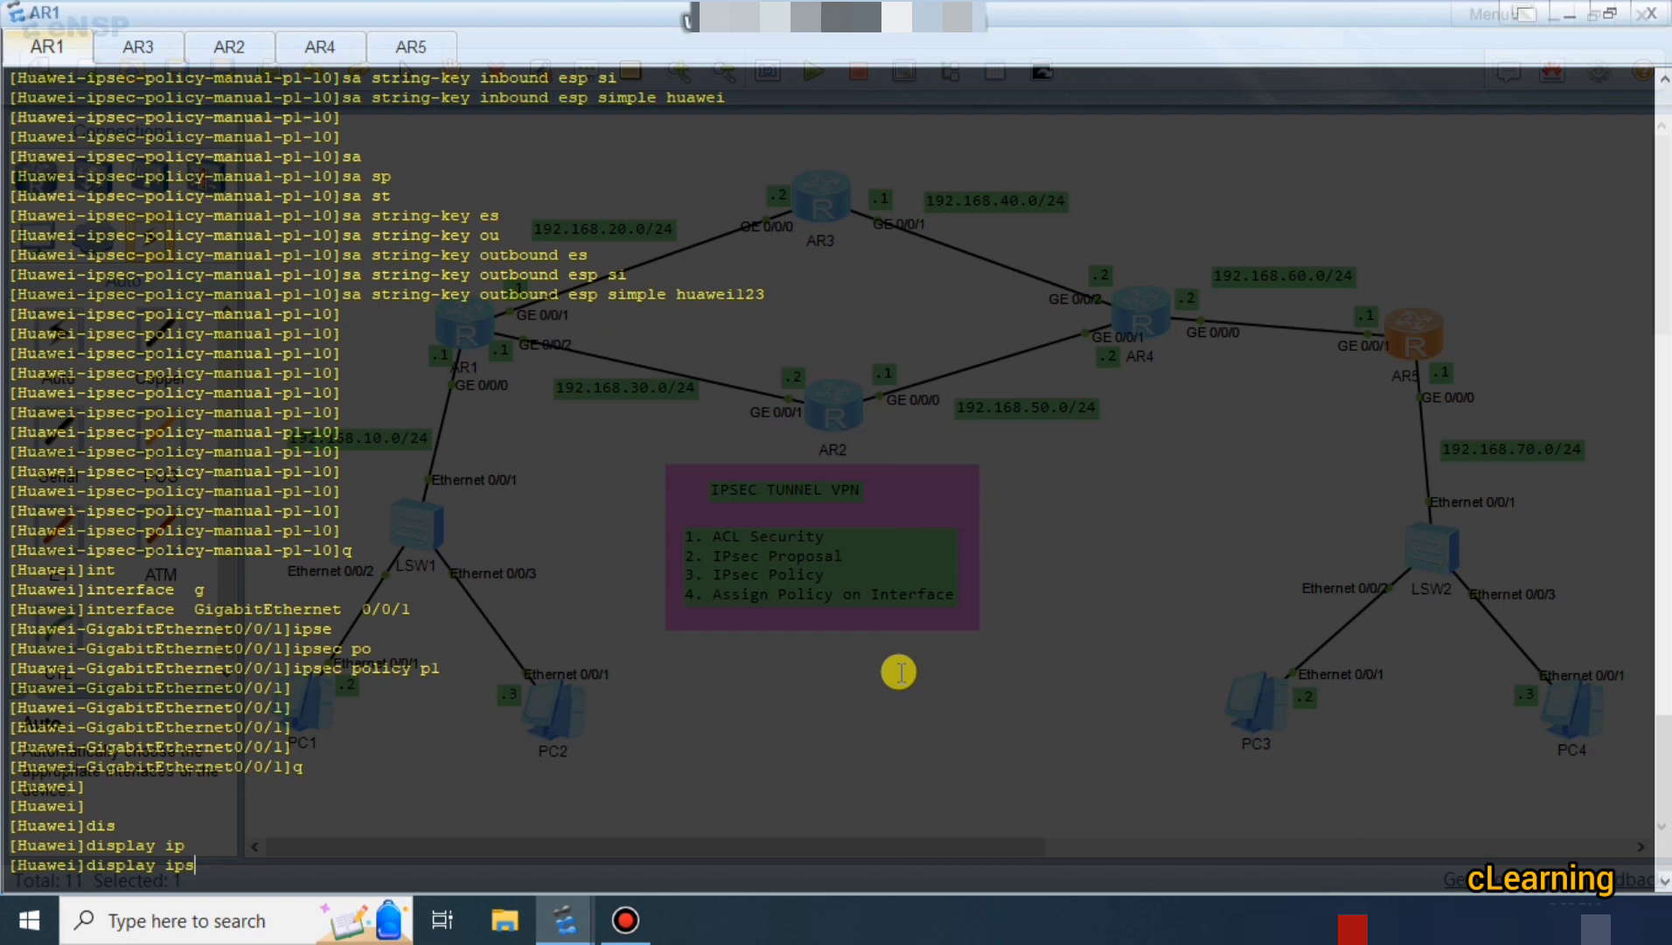
pyautogui.write('e')
pyautogui.press('Tab')
pyautogui.press('Tab')
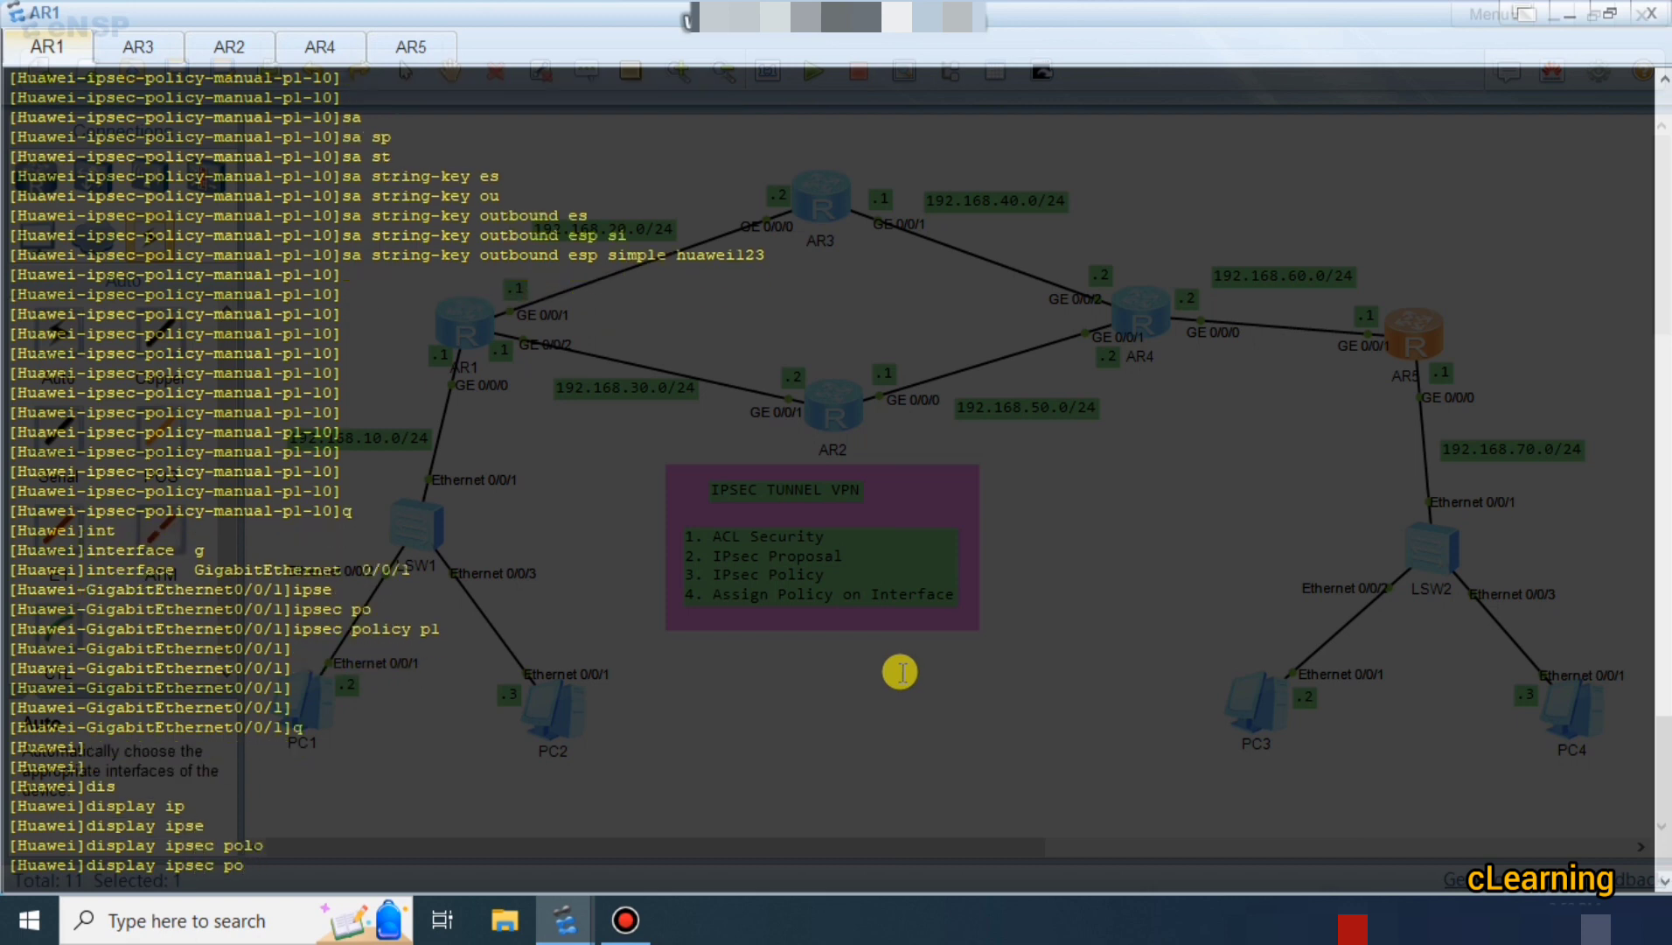
pyautogui.press('Tab')
pyautogui.press('Tab')
pyautogui.press('Tab')
pyautogui.press('Return')
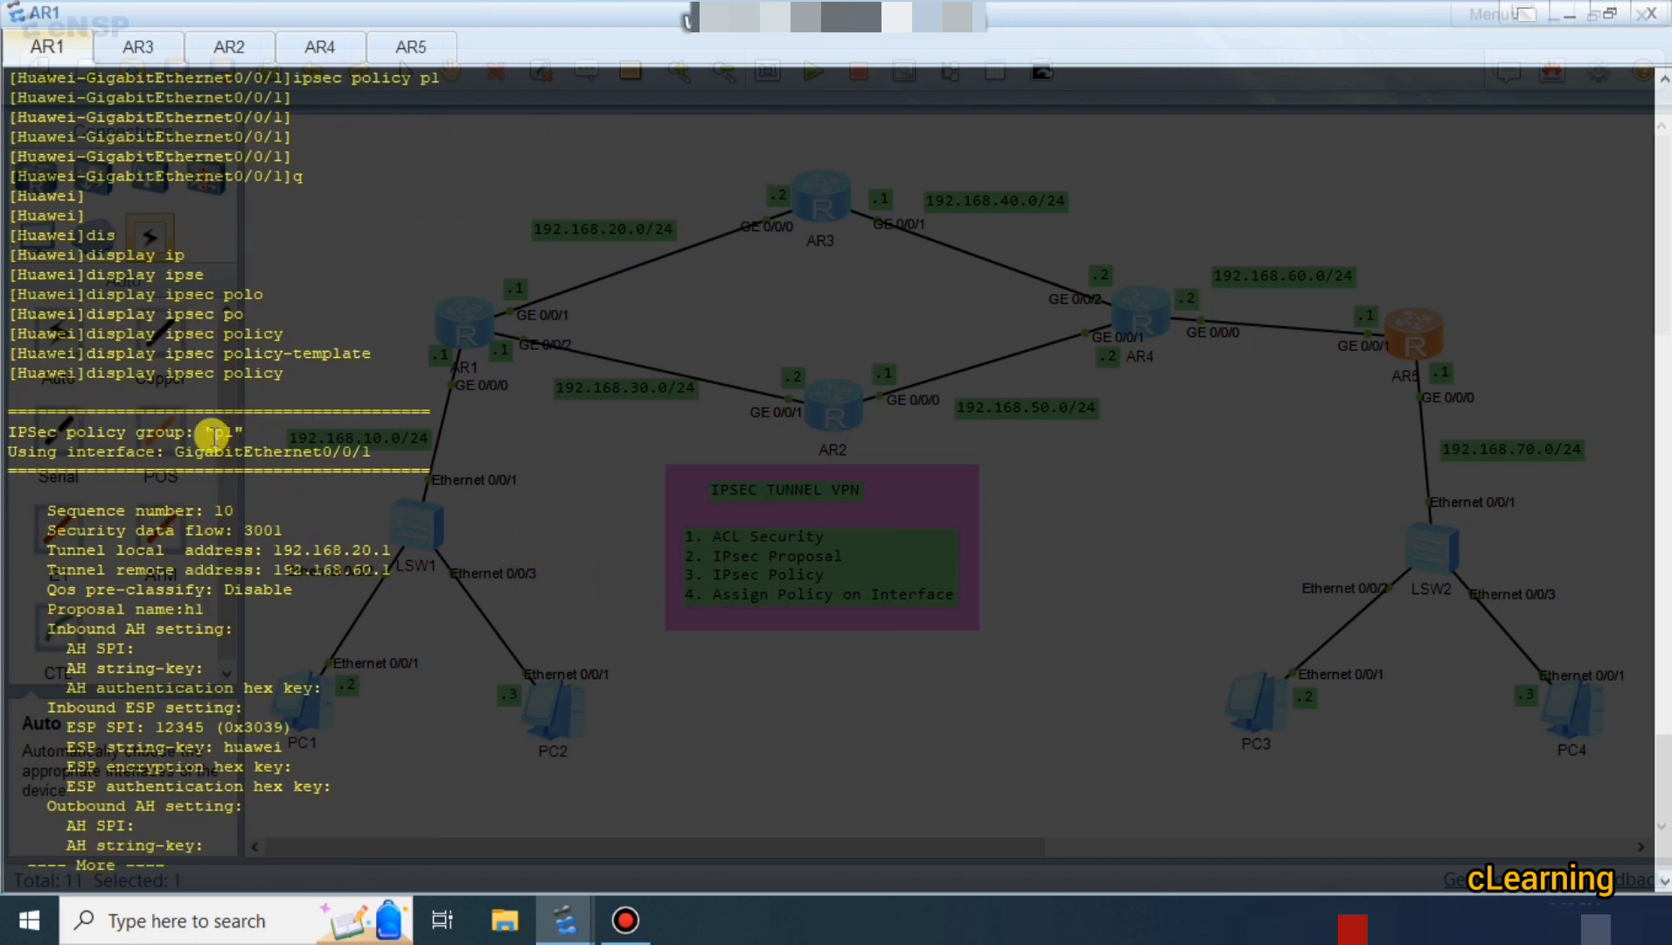
# Highlight policy p1, sequence 10 and tunnel addresses 192.168.20.1 and 192.168.60.1 in AR1's output.
pyautogui.moveTo(204, 432); pyautogui.dragTo(225, 432)
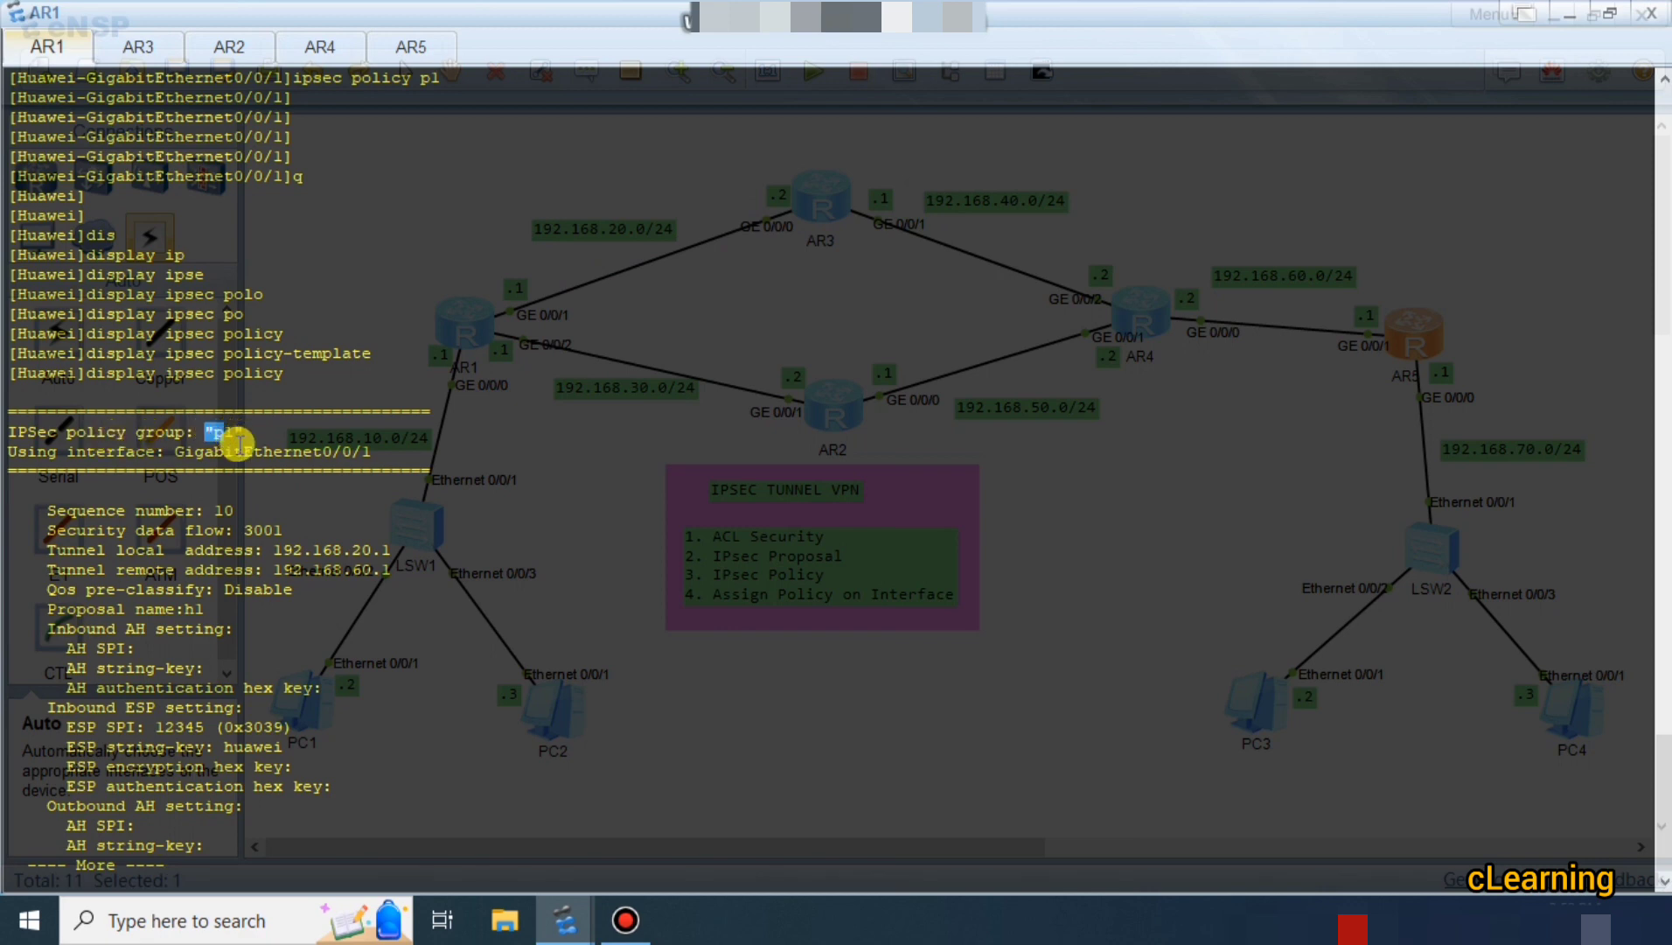
pyautogui.doubleClick(228, 511)
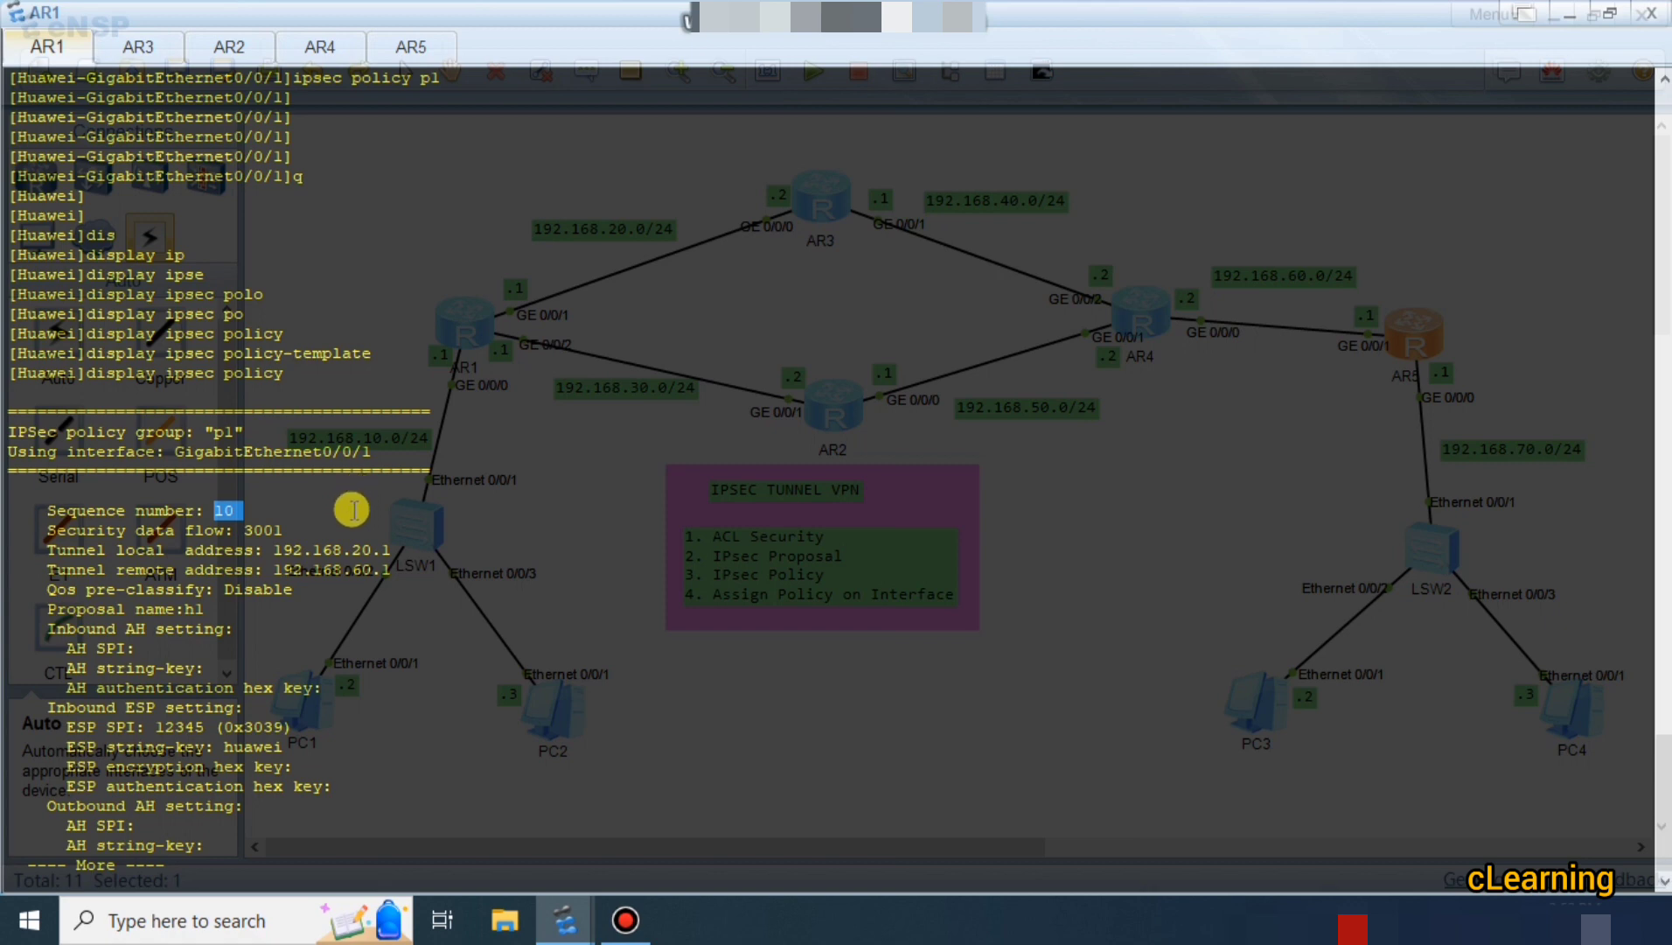
pyautogui.moveTo(274, 549); pyautogui.dragTo(427, 544)
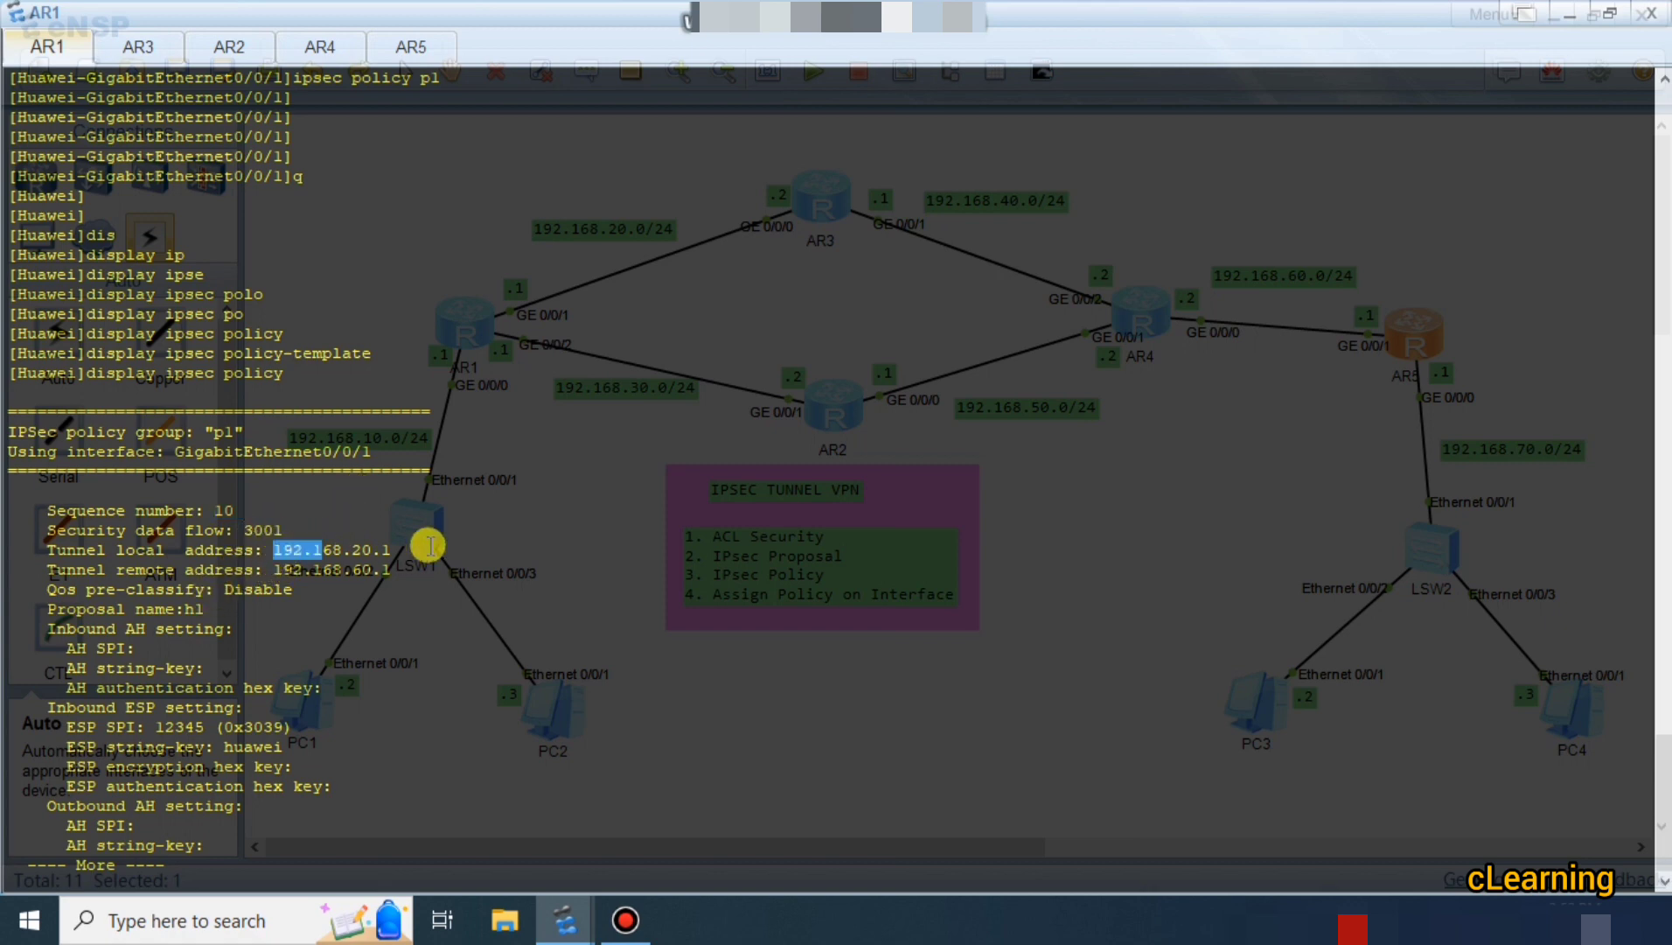
pyautogui.moveTo(265, 569); pyautogui.dragTo(395, 573)
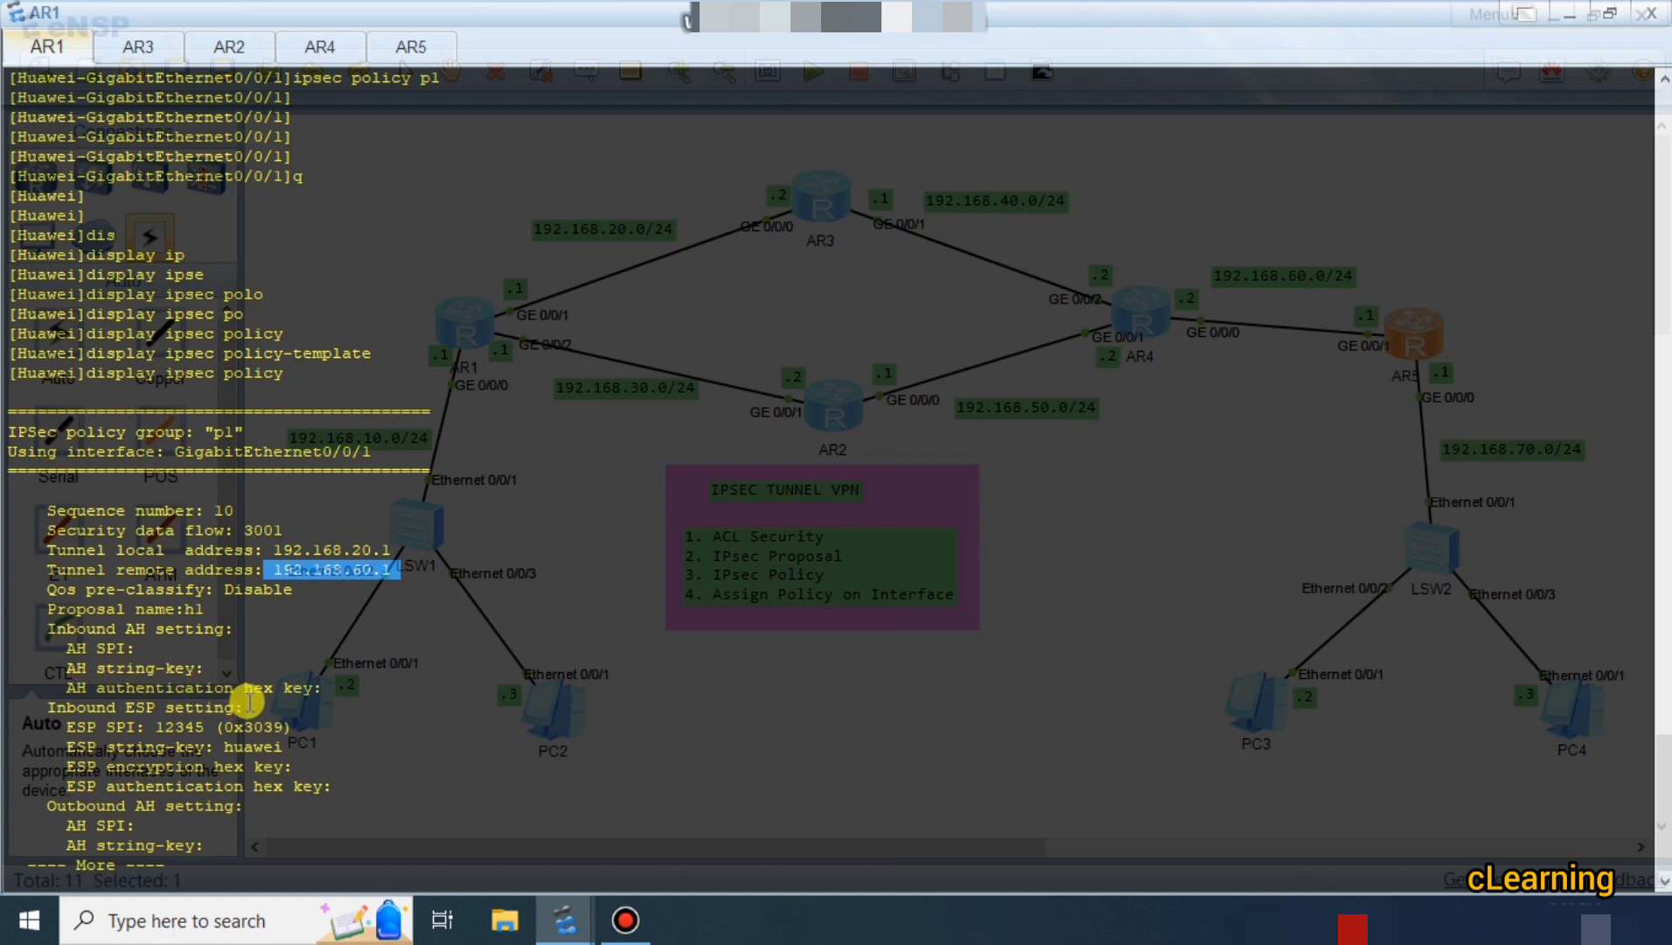
# Page through the policy output and highlight the ESP string-keys, inbound SPI 12345 and outbound SPI 56789.
pyautogui.press('Return')
pyautogui.press('Return')
pyautogui.press('Return')
pyautogui.press('Return')
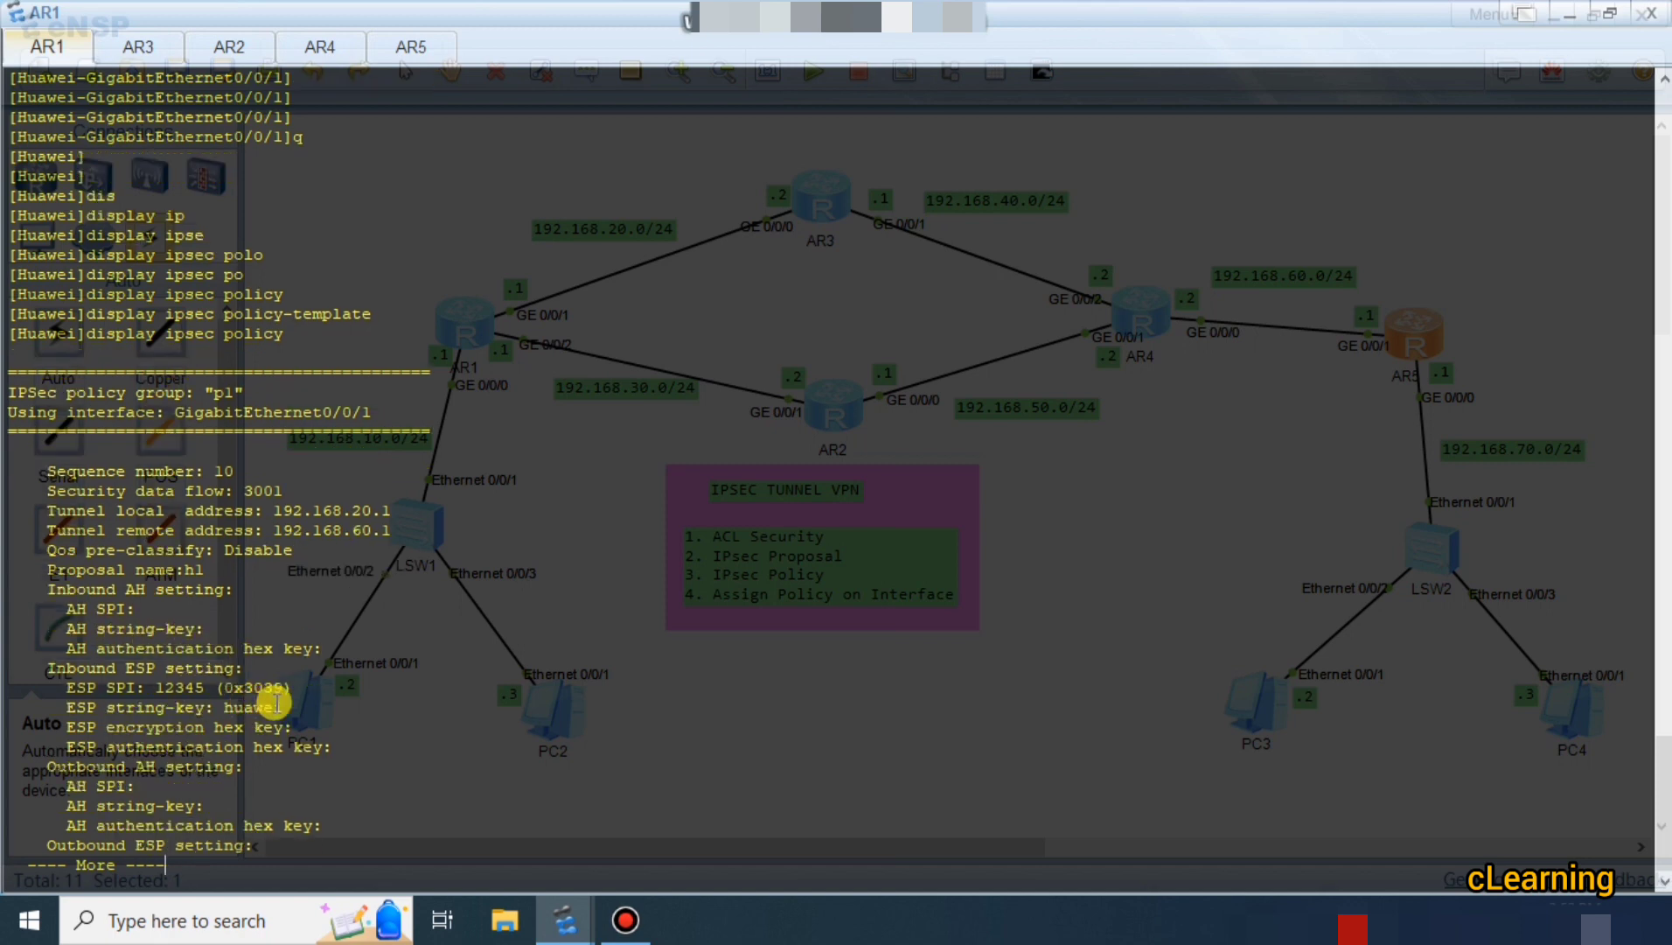
pyautogui.press('Return')
pyautogui.press('Return')
pyautogui.press('Return')
pyautogui.press('Return')
pyautogui.press('Return')
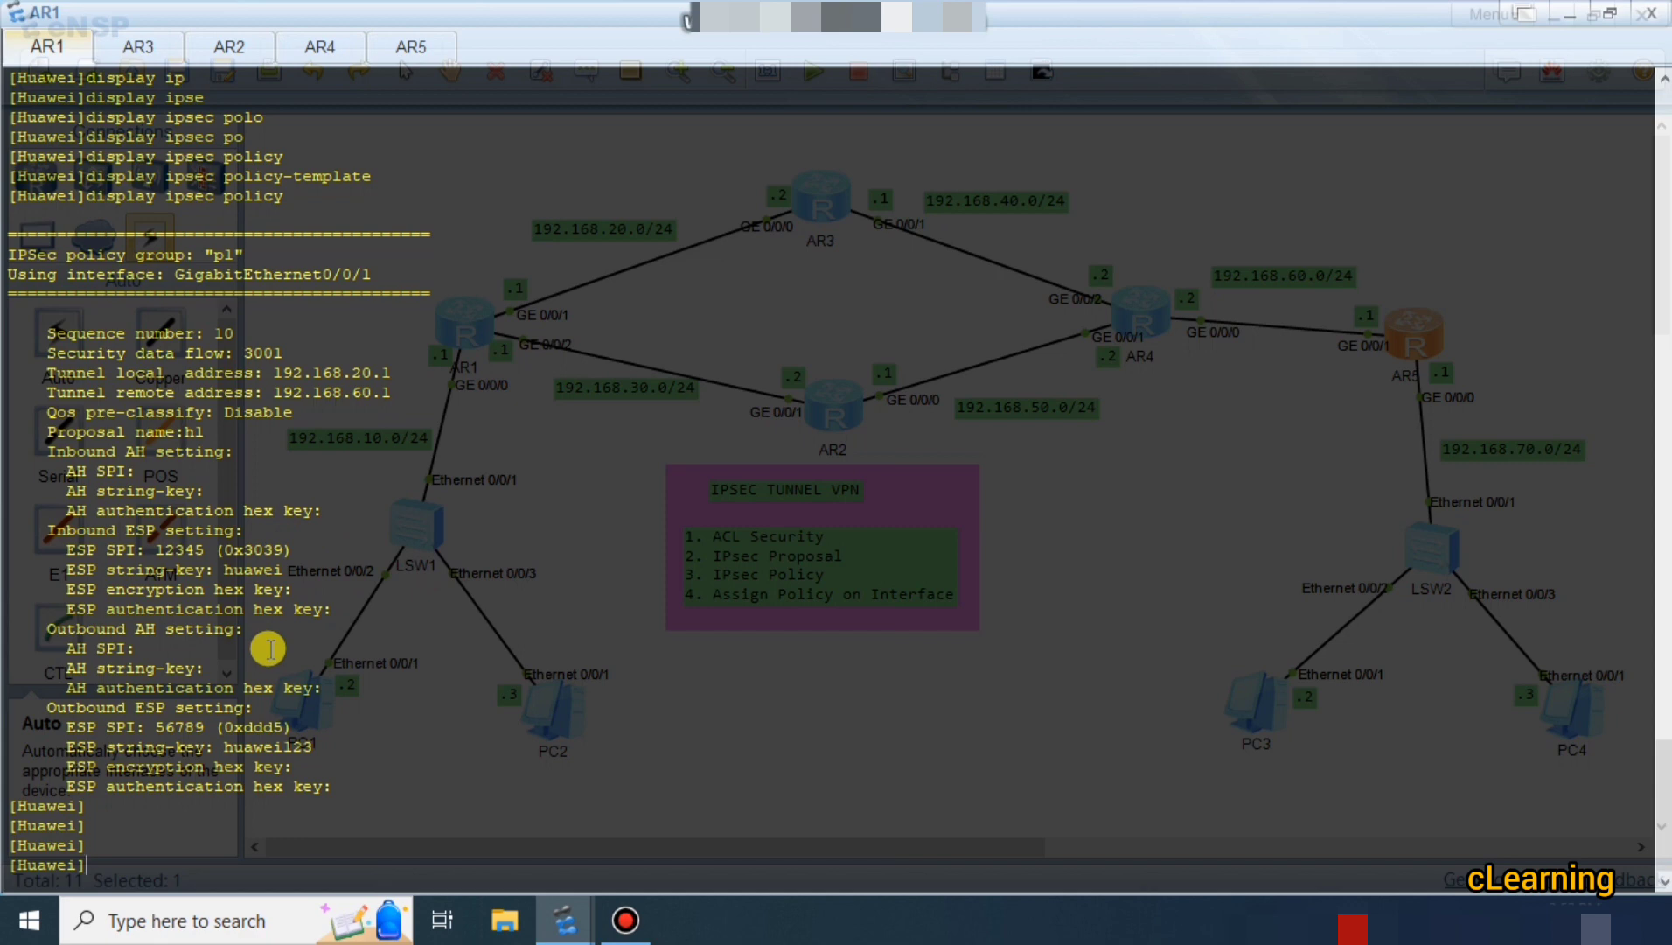
pyautogui.moveTo(225, 746); pyautogui.dragTo(316, 745)
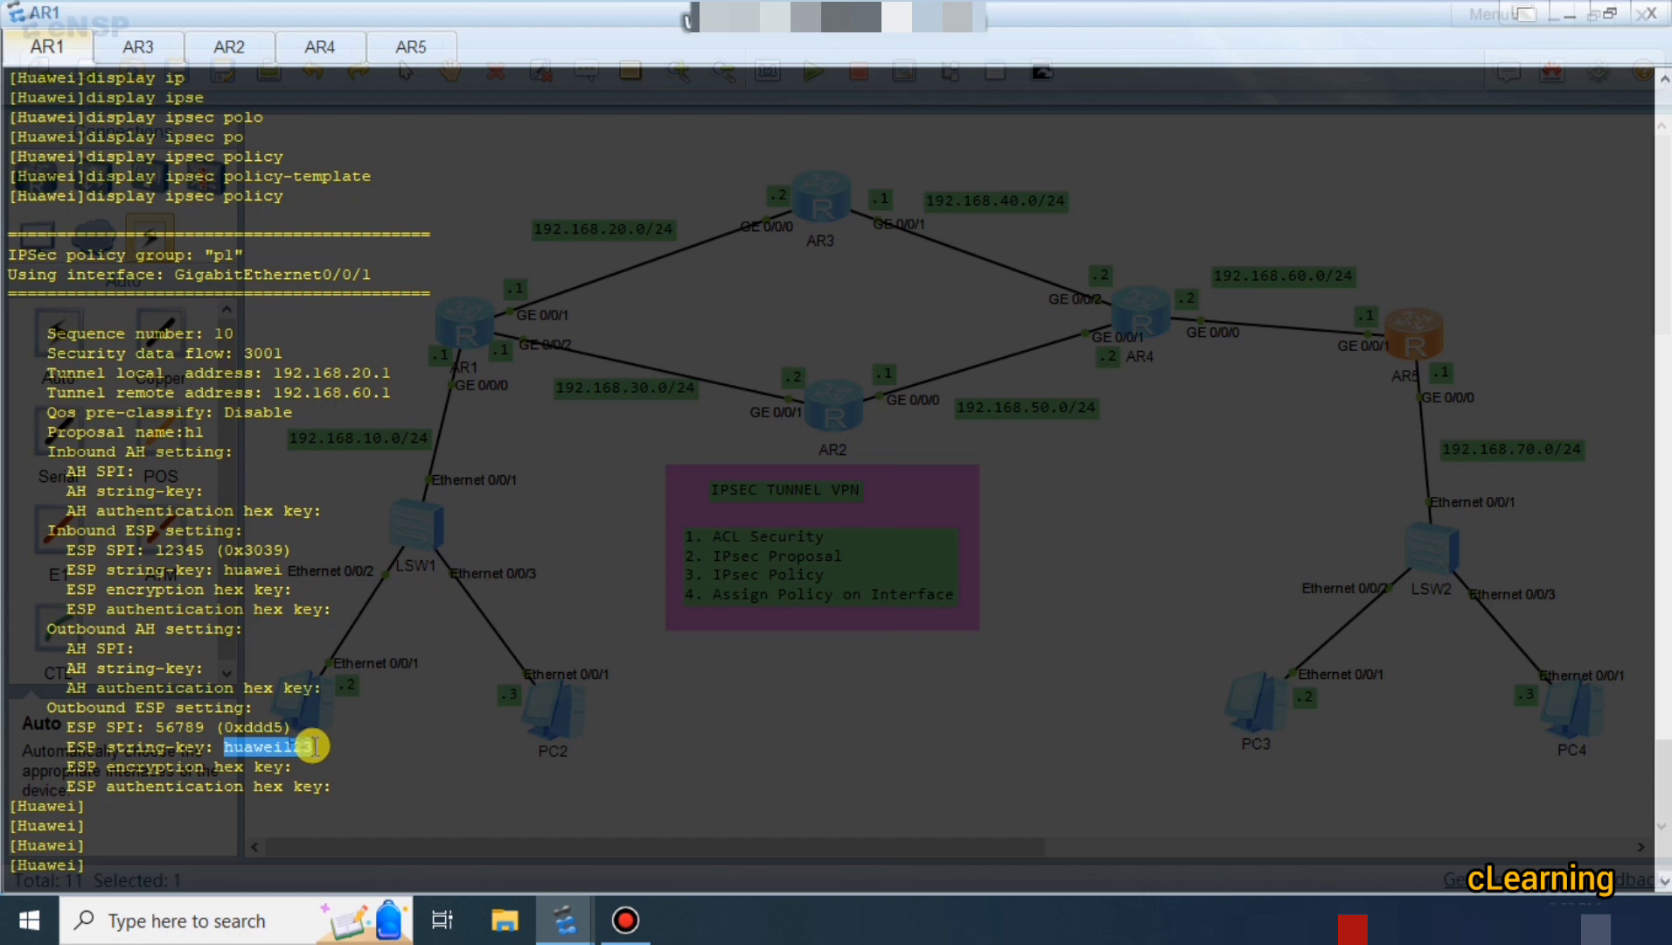
pyautogui.click(156, 727)
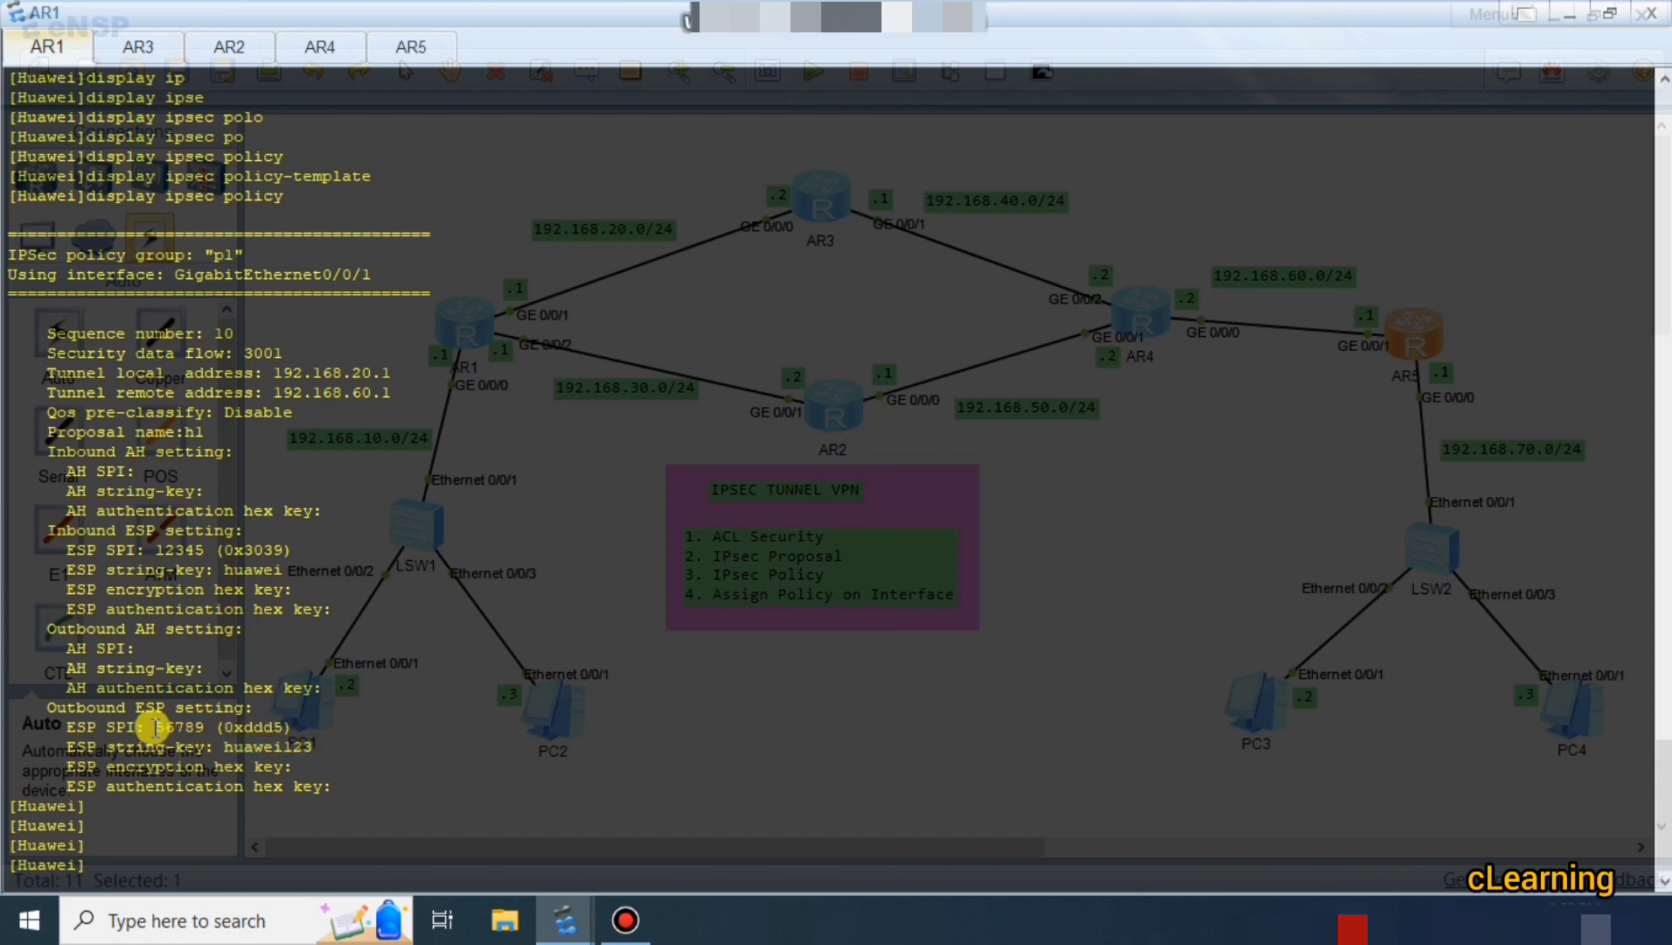
pyautogui.moveTo(156, 727); pyautogui.dragTo(210, 726)
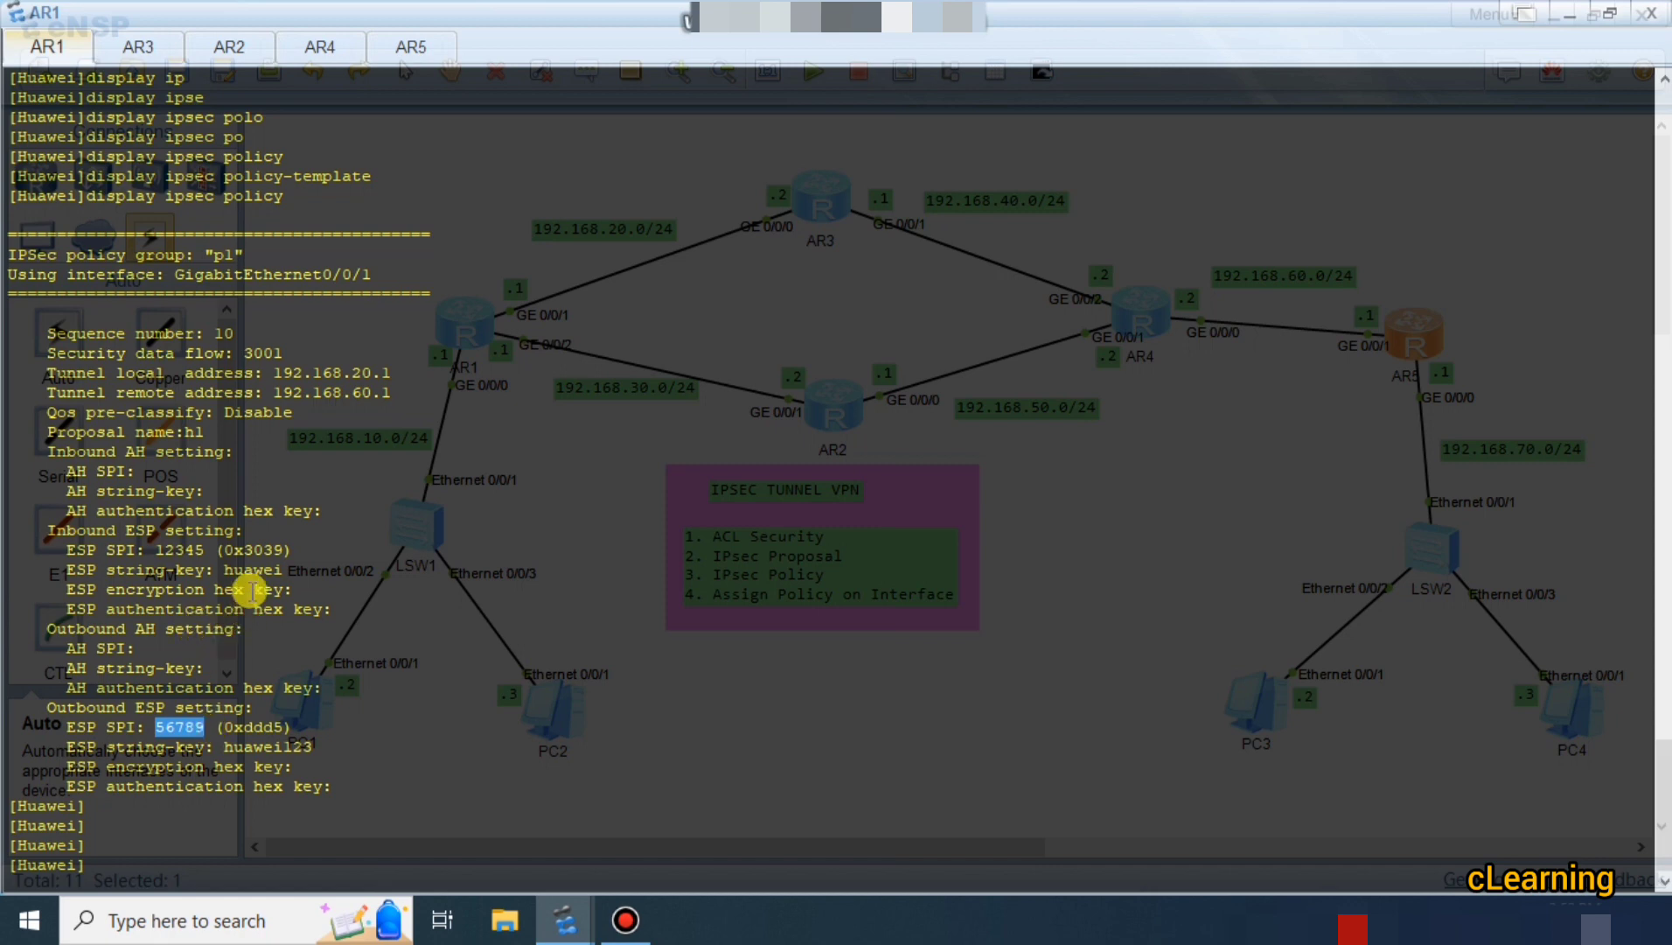
pyautogui.moveTo(217, 569); pyautogui.dragTo(293, 569)
pyautogui.moveTo(156, 550); pyautogui.dragTo(223, 549)
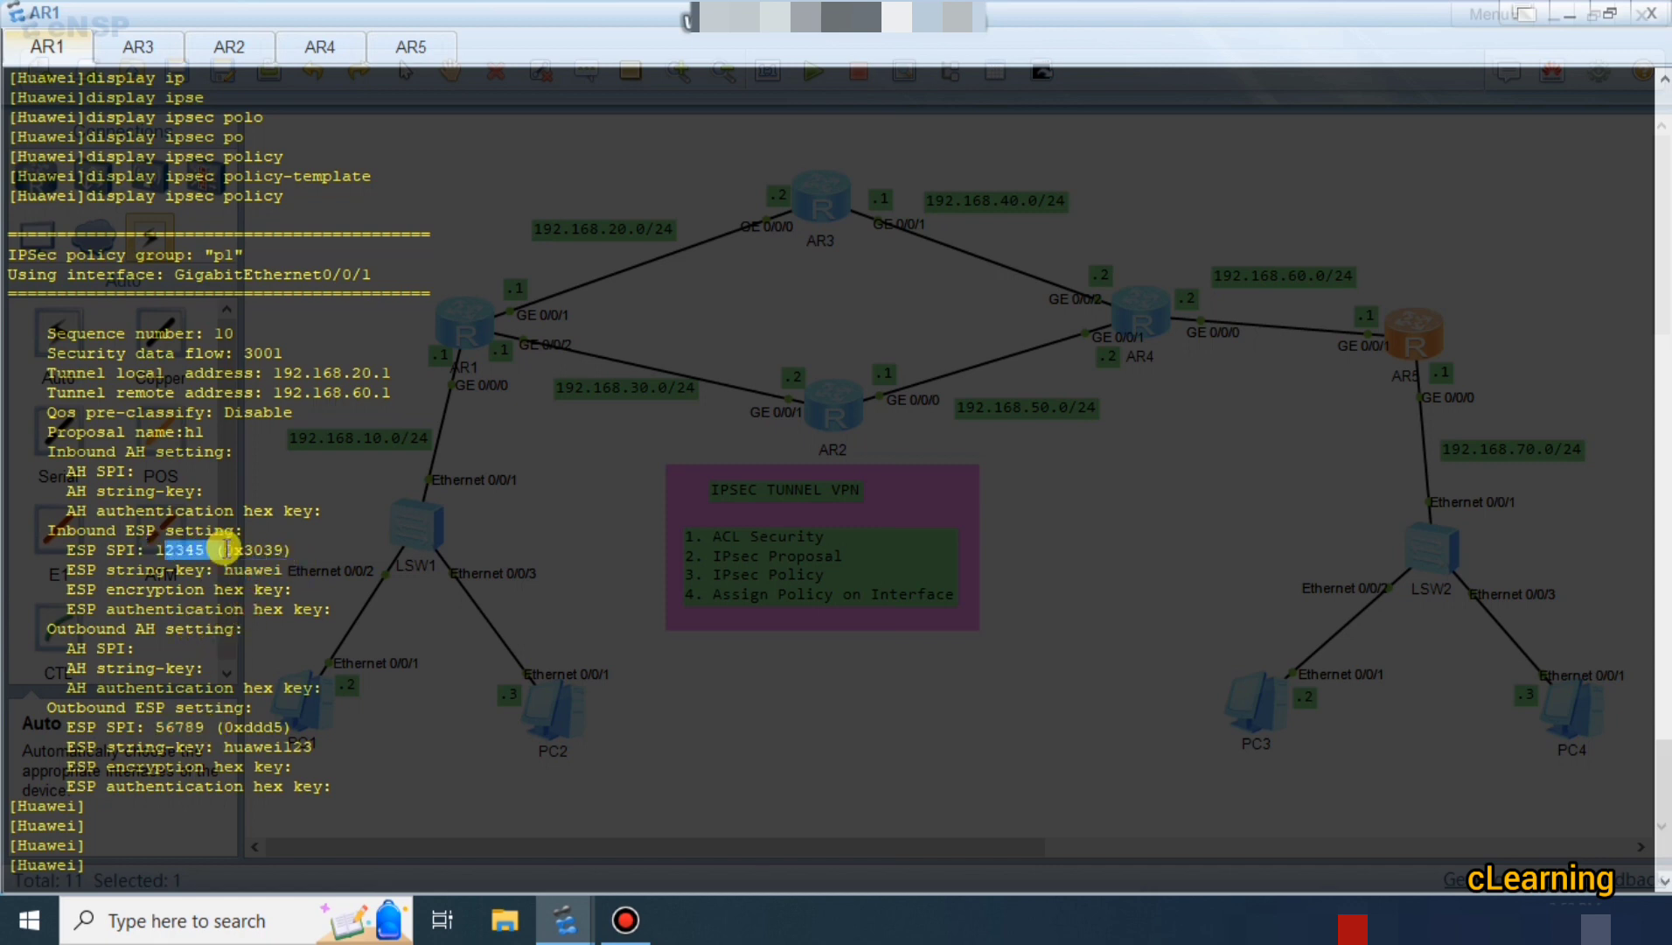
pyautogui.click(200, 550)
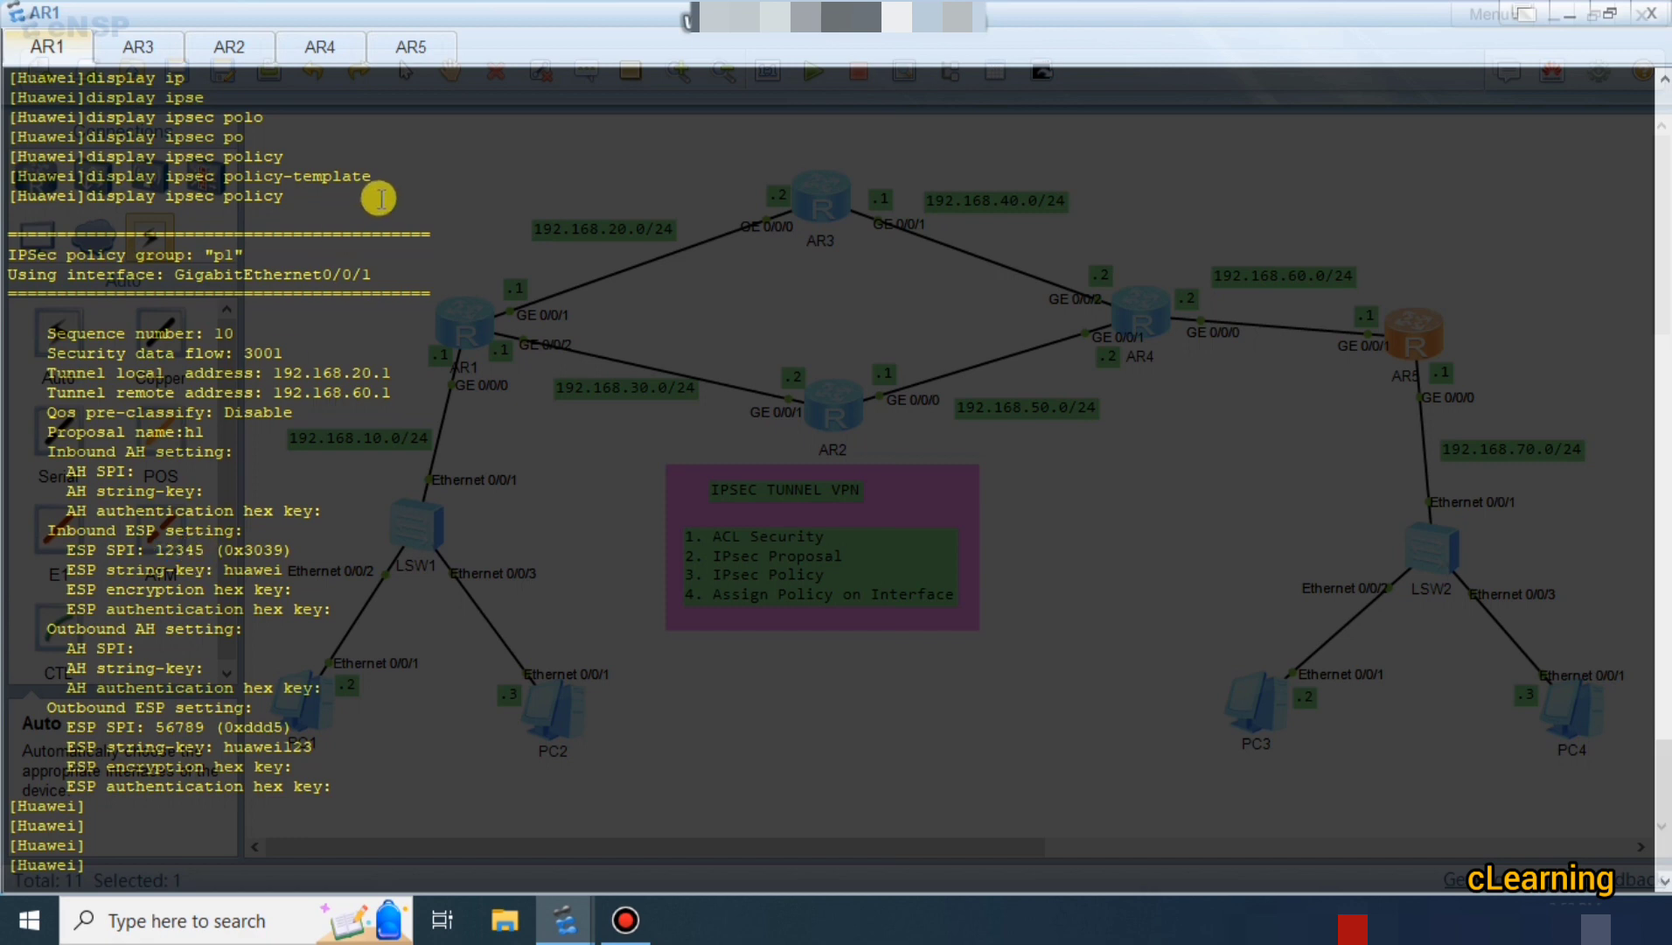
pyautogui.press('Return')
pyautogui.press('Return')
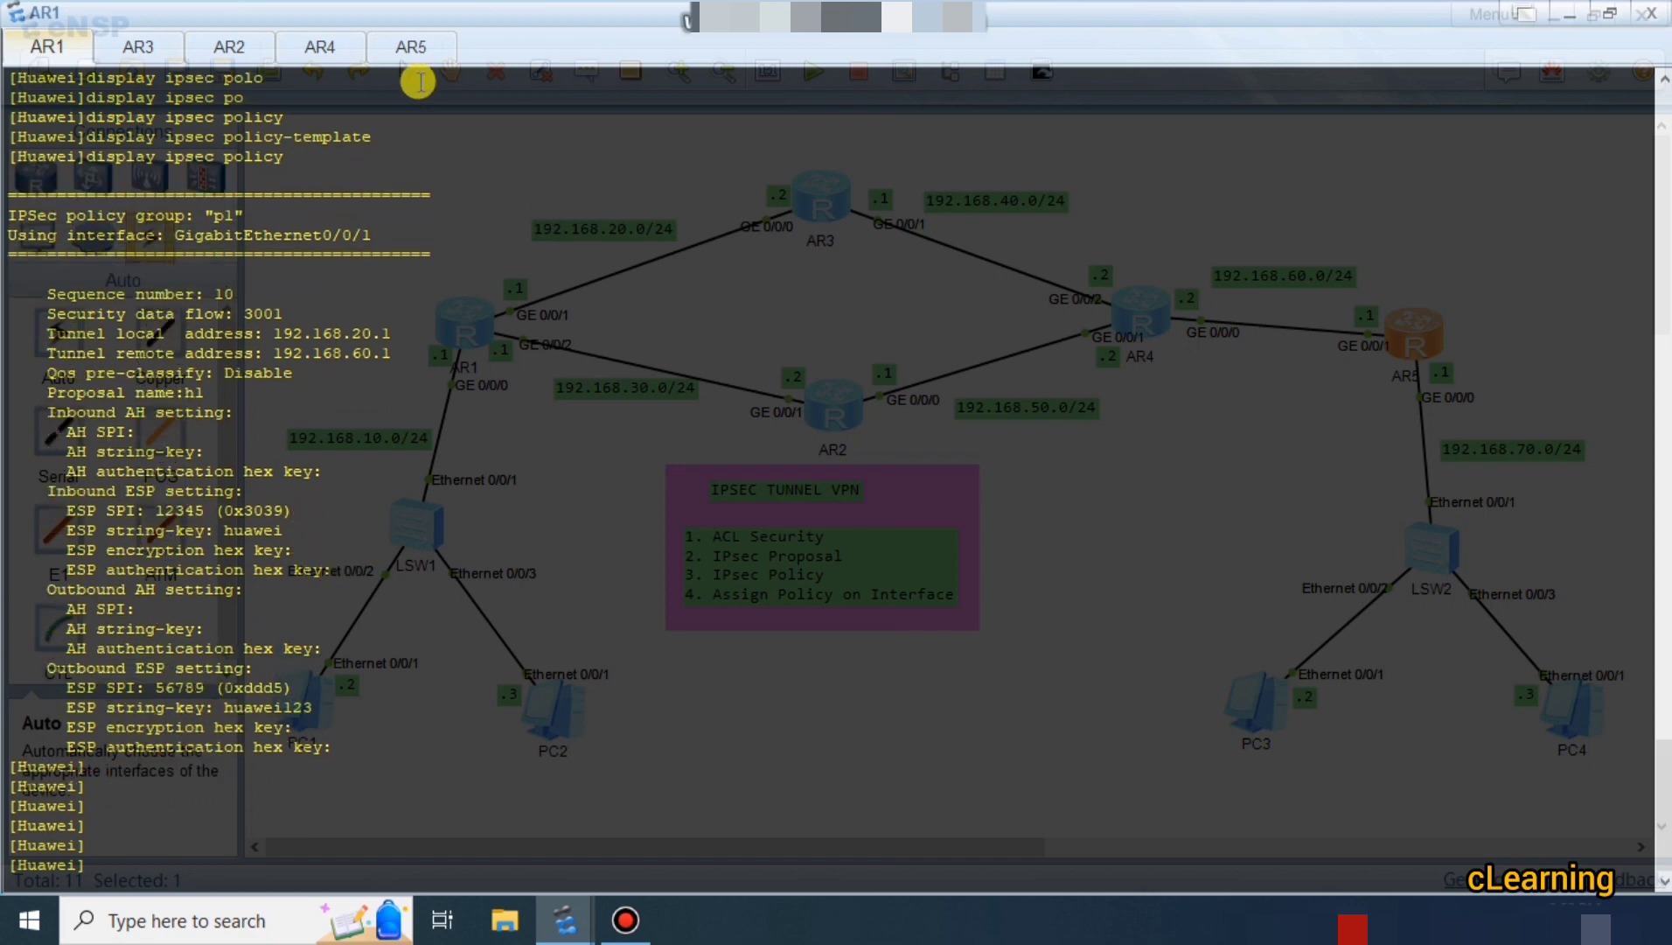
pyautogui.click(411, 48)
pyautogui.press('Return')
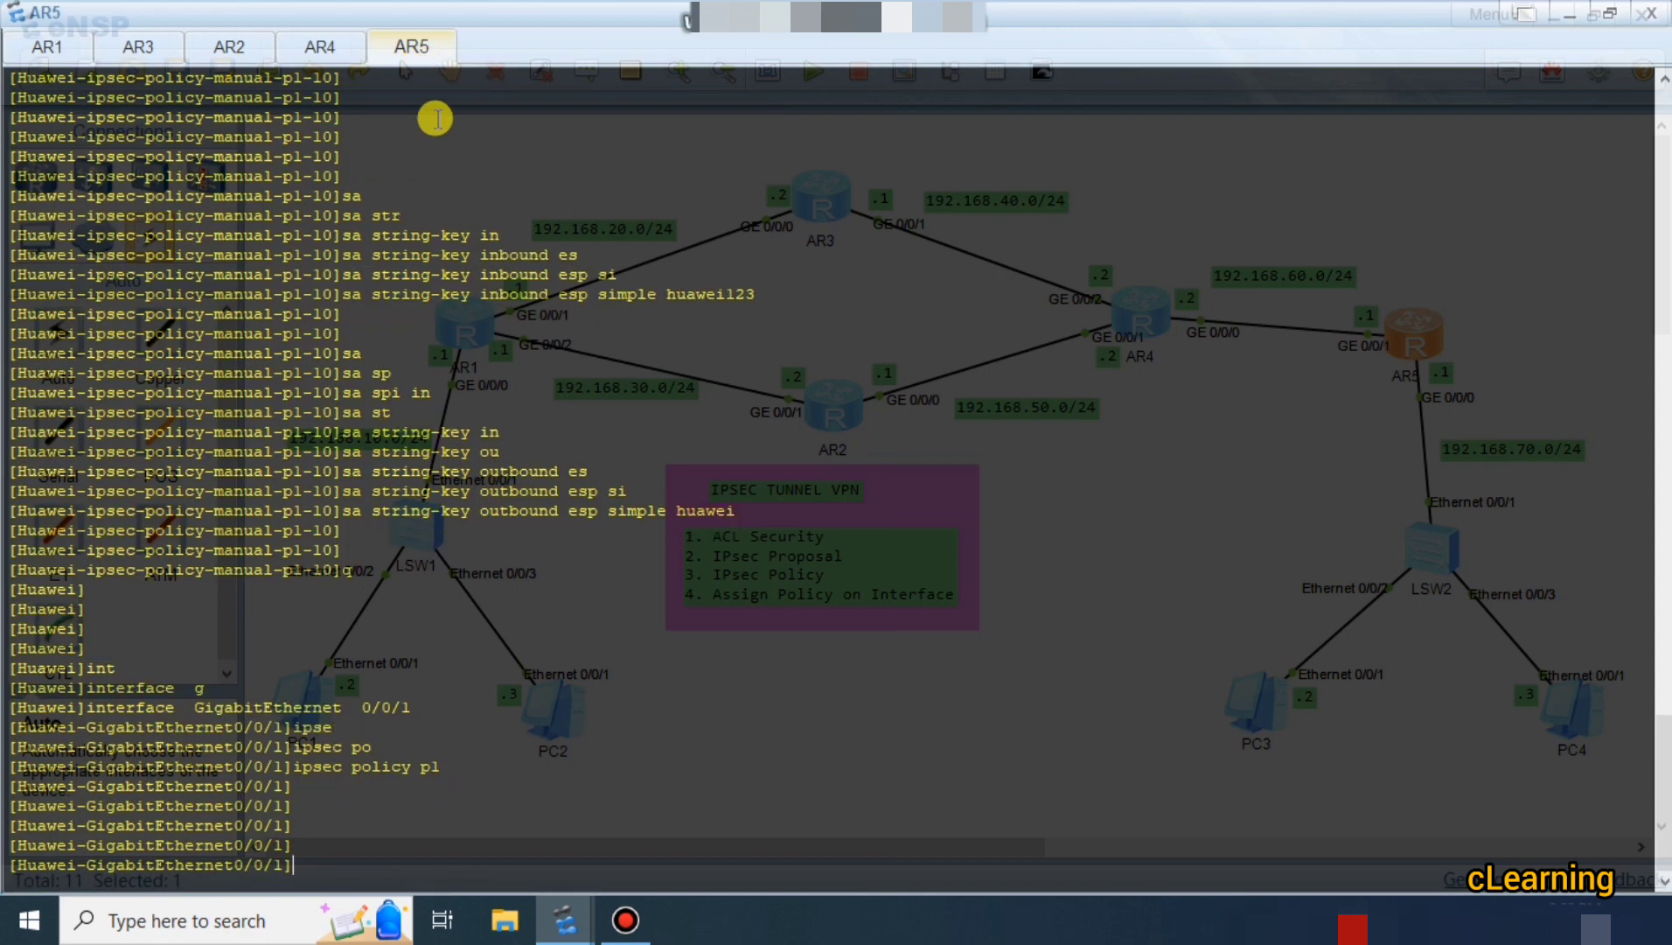
pyautogui.write('q')
pyautogui.press('Return')
pyautogui.write('dis')
pyautogui.press('Tab')
pyautogui.write('ip')
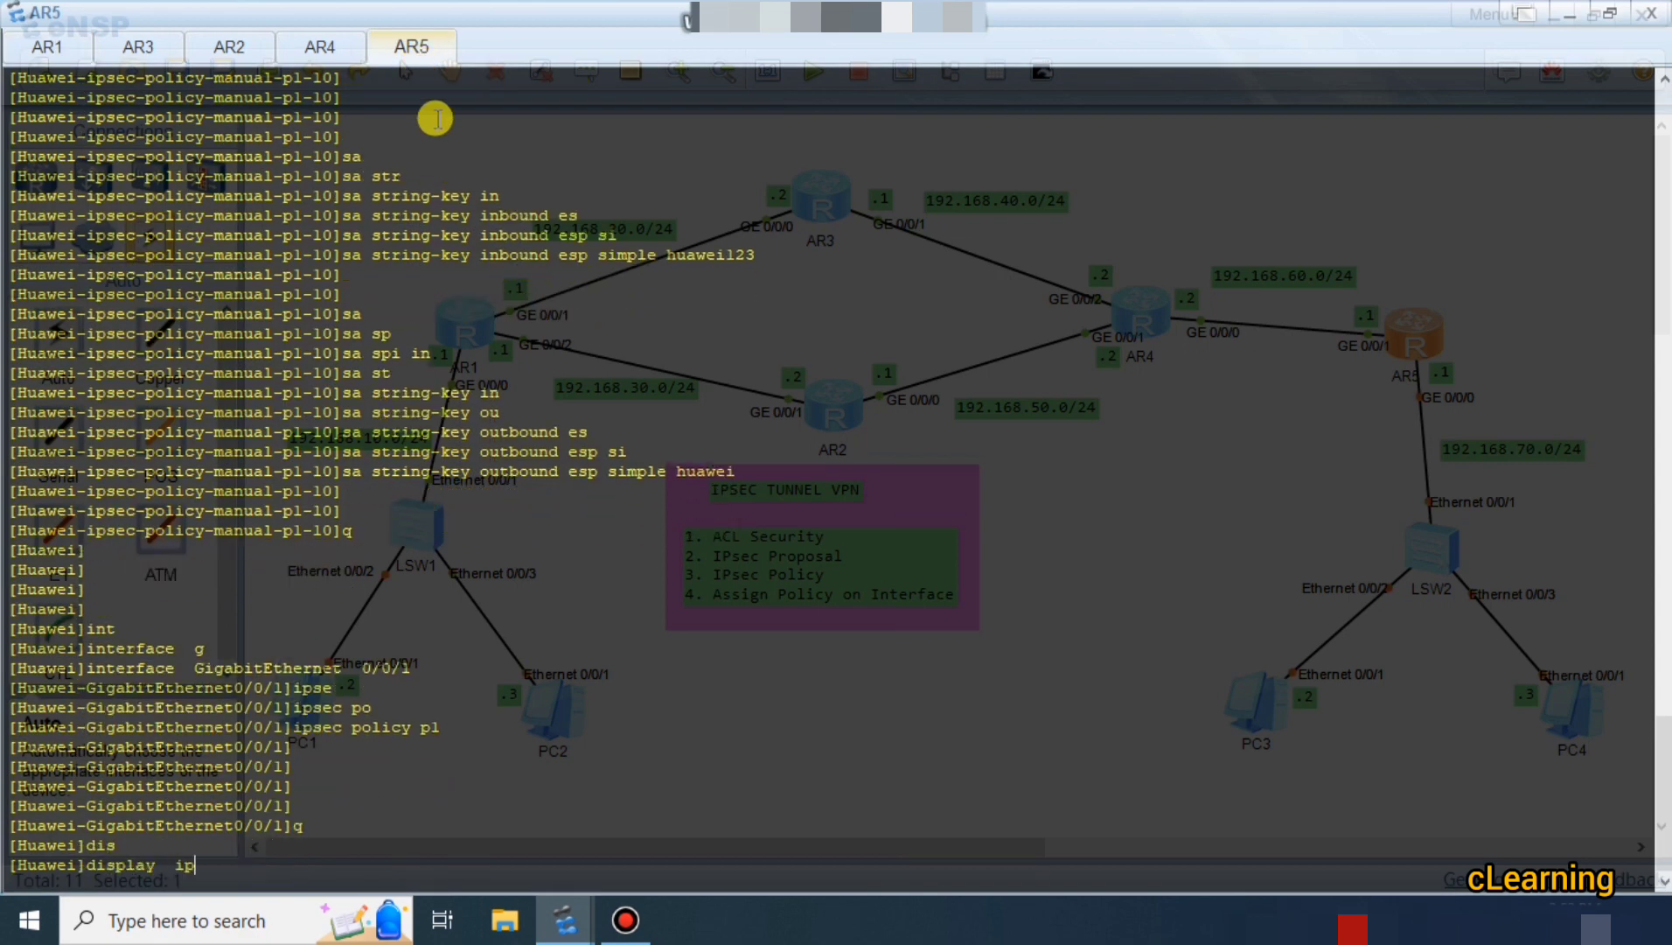
pyautogui.write('se')
pyautogui.press('Tab')
pyautogui.write('polo')
pyautogui.press('Tab')
pyautogui.press('BackSpace')
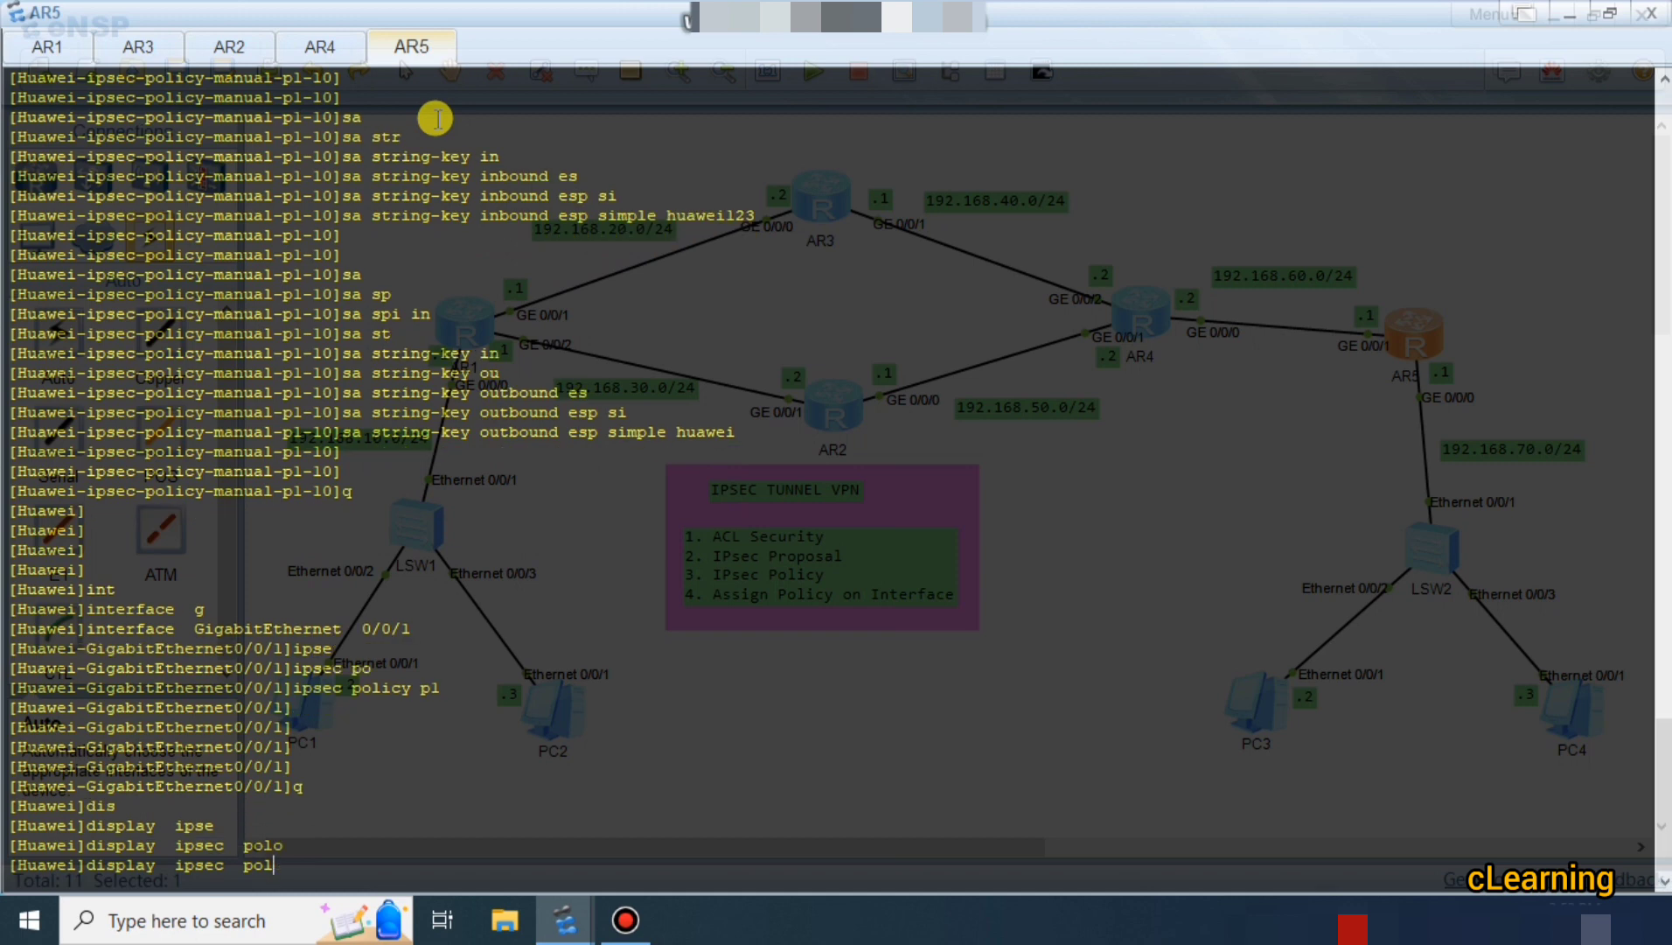
pyautogui.write('i')
pyautogui.press('Tab')
pyautogui.press('Return')
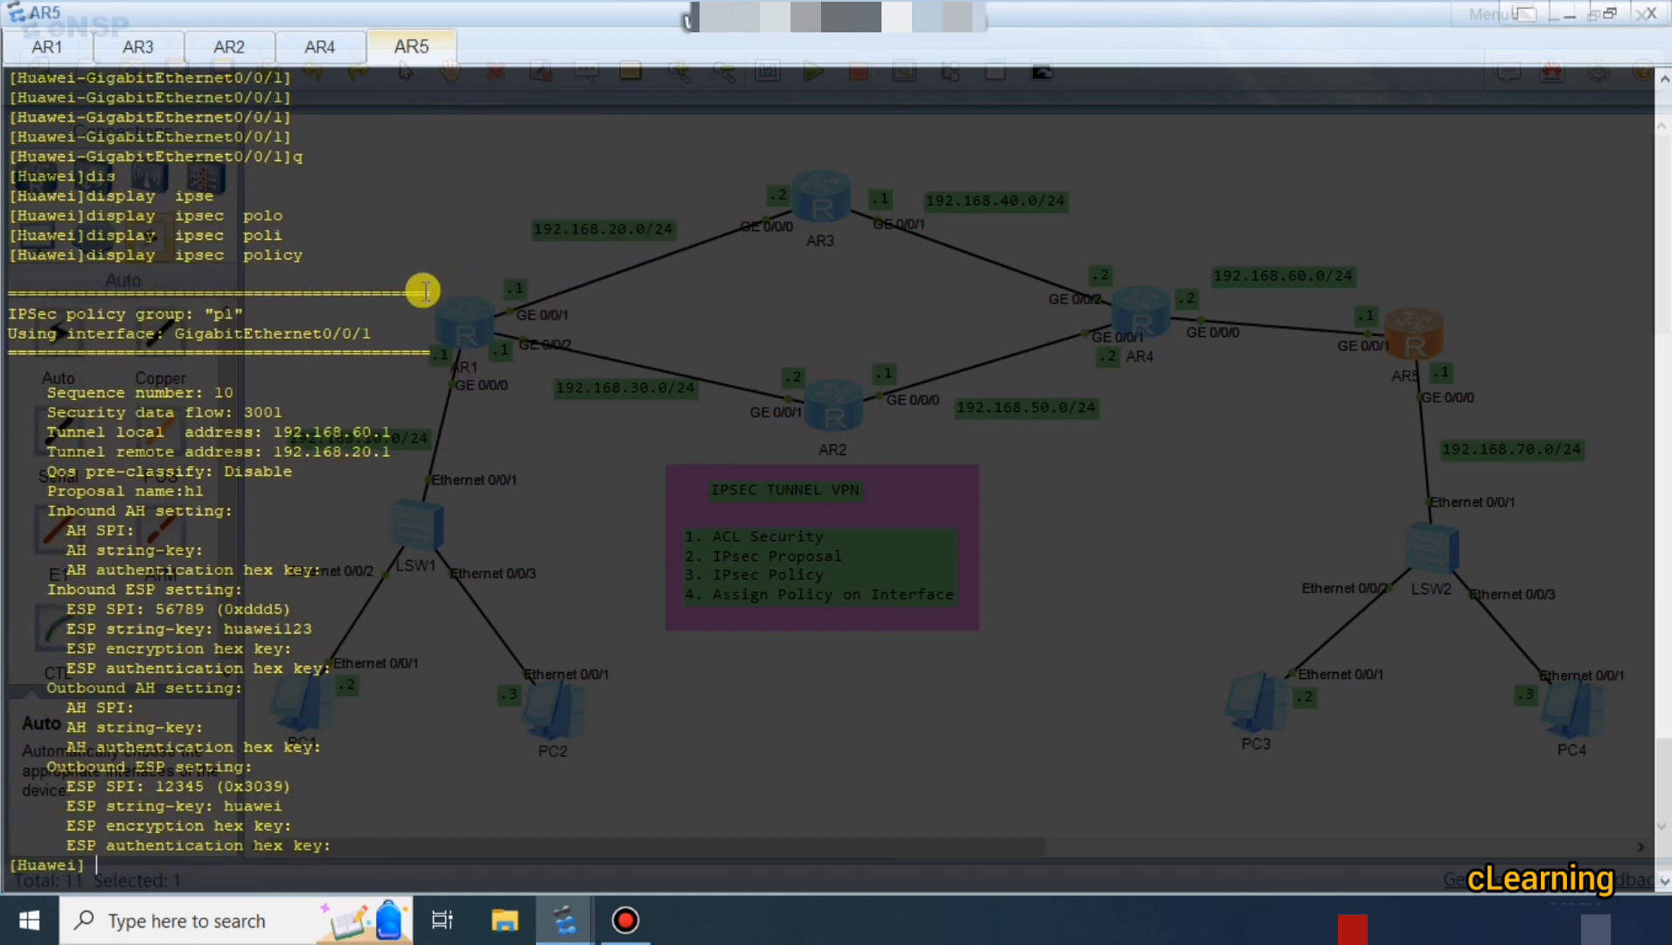
pyautogui.moveTo(274, 446); pyautogui.dragTo(484, 434)
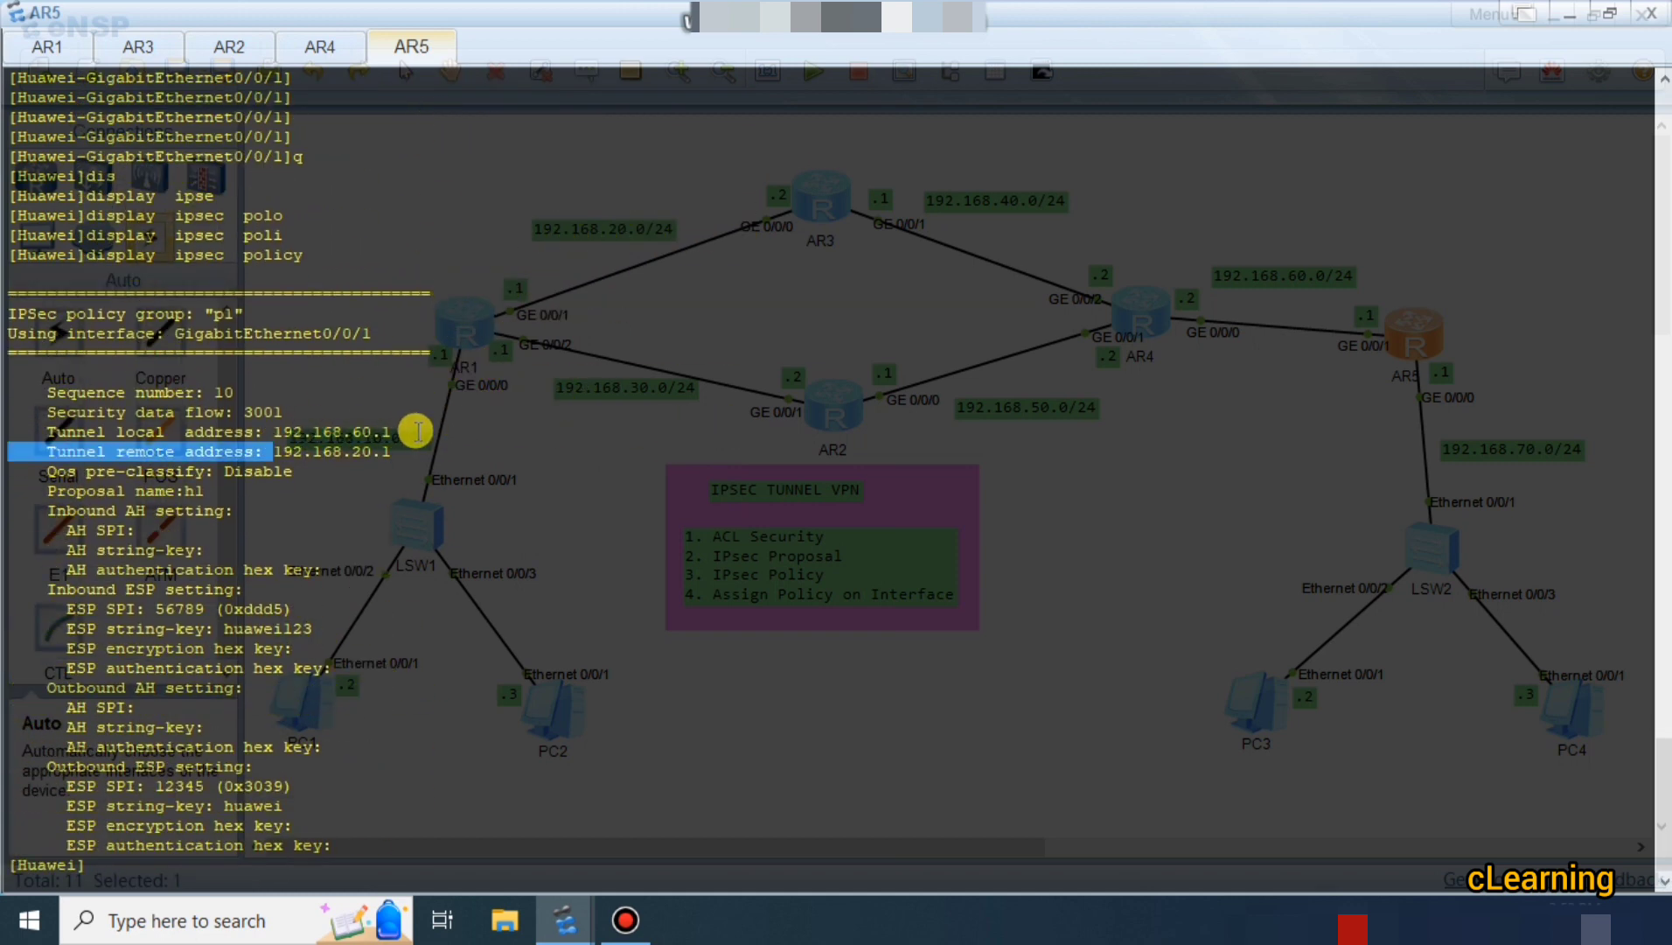
pyautogui.moveTo(316, 451); pyautogui.dragTo(367, 459)
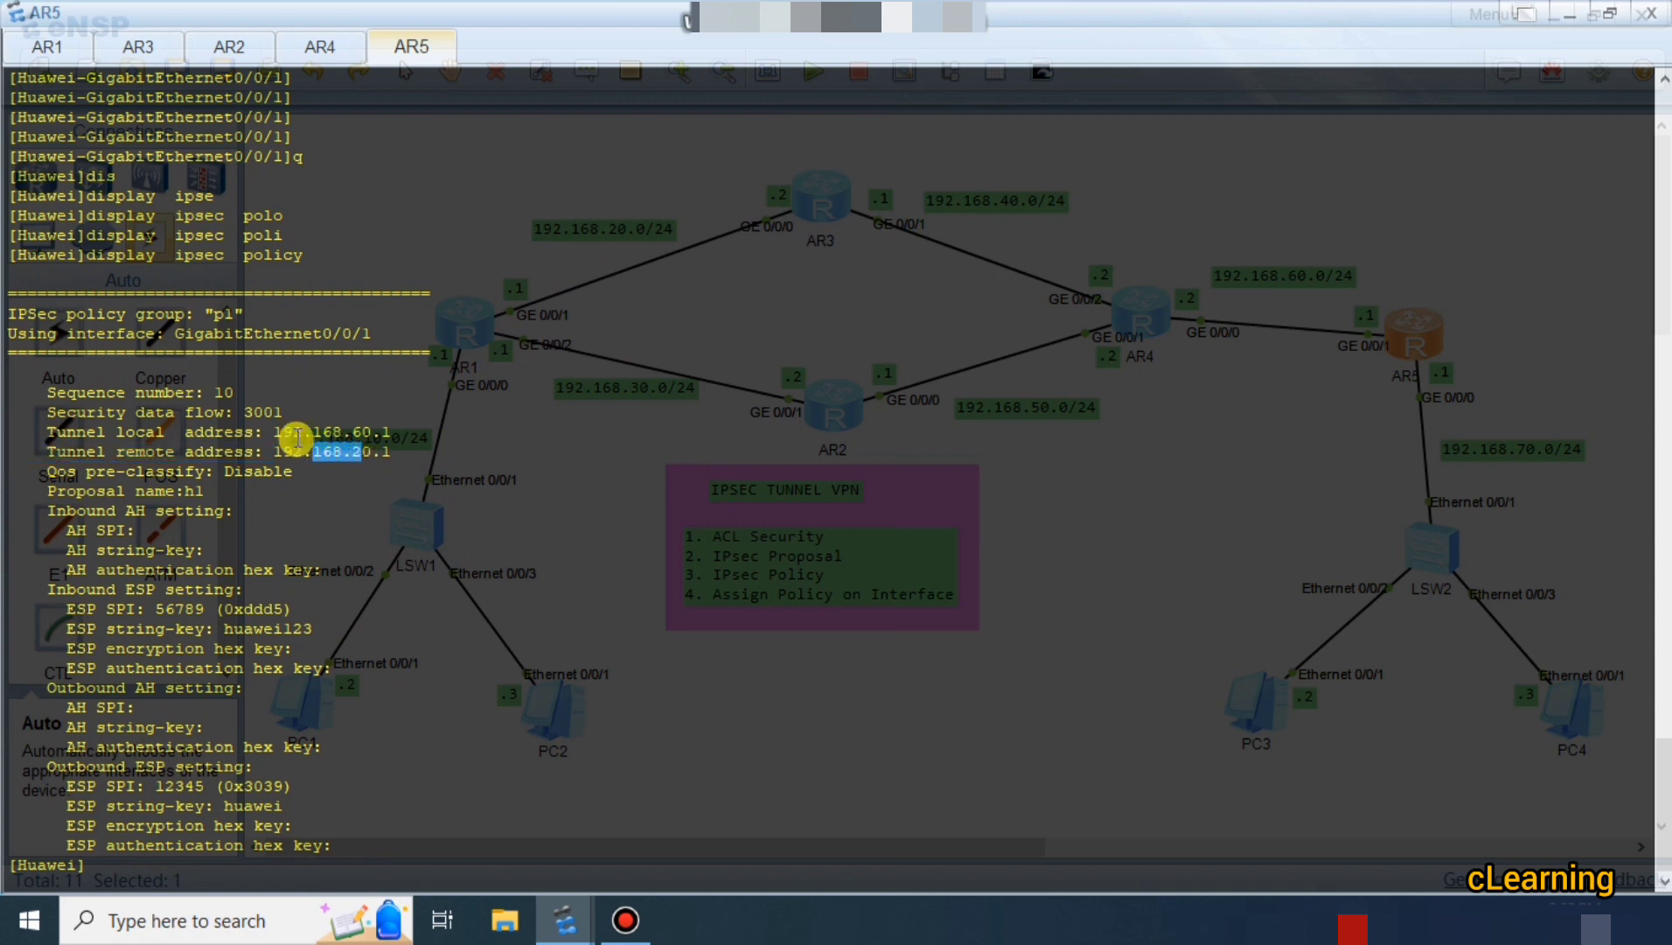
pyautogui.moveTo(207, 393); pyautogui.dragTo(237, 392)
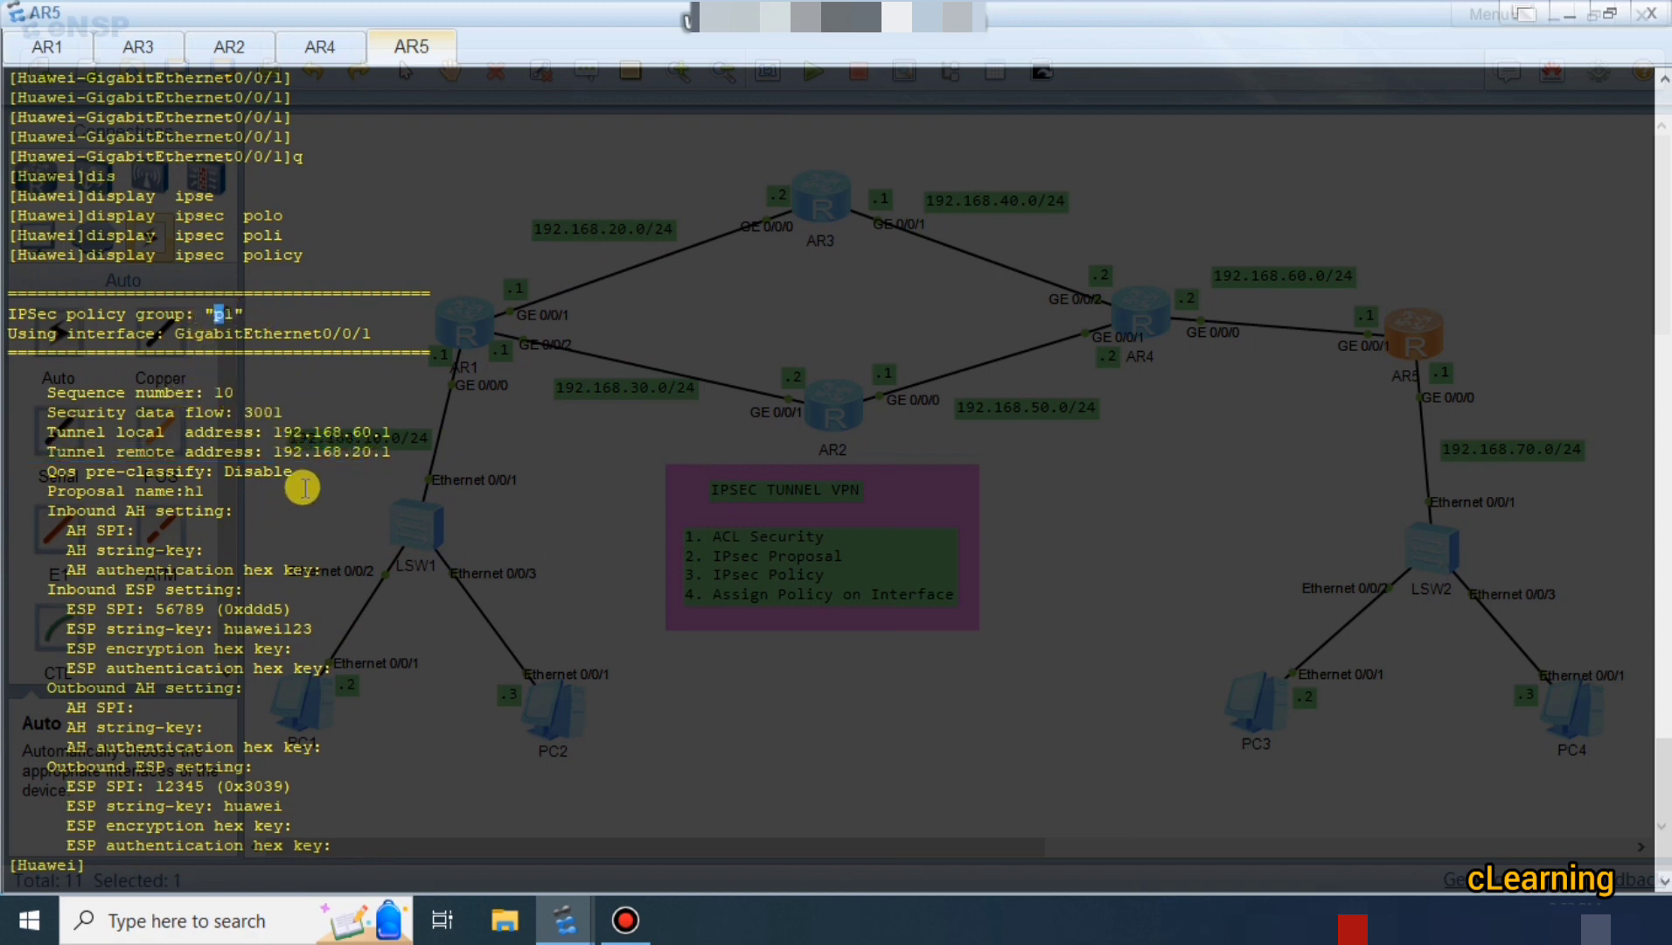
pyautogui.moveTo(244, 412); pyautogui.dragTo(277, 404)
pyautogui.click(81, 60)
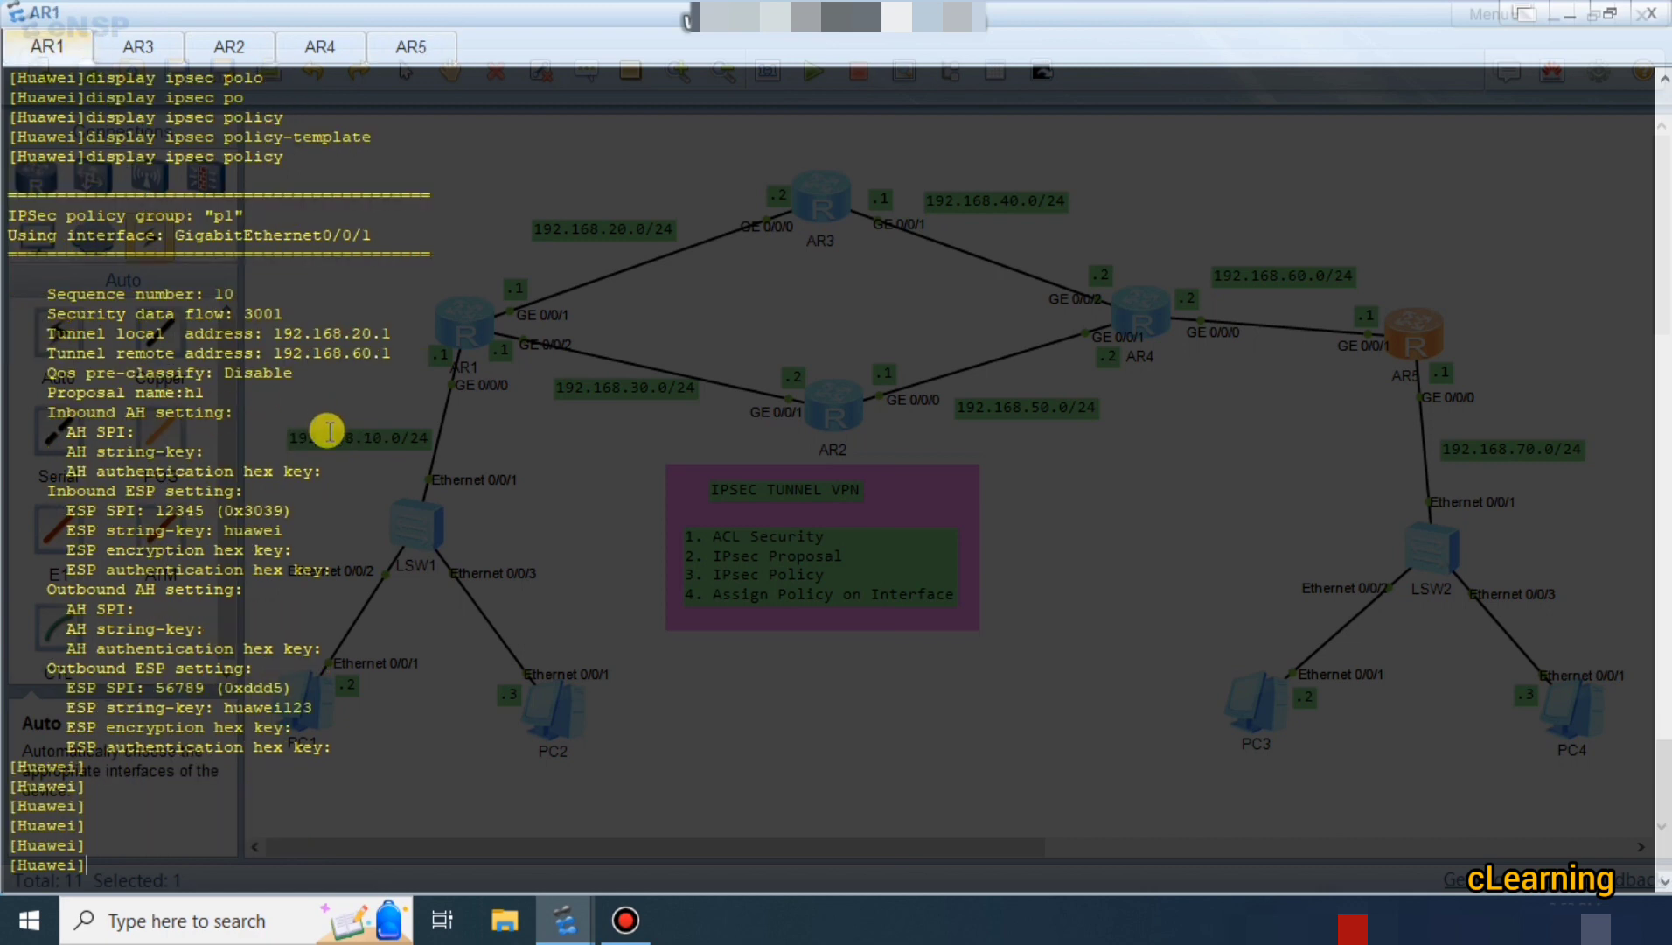
pyautogui.click(412, 59)
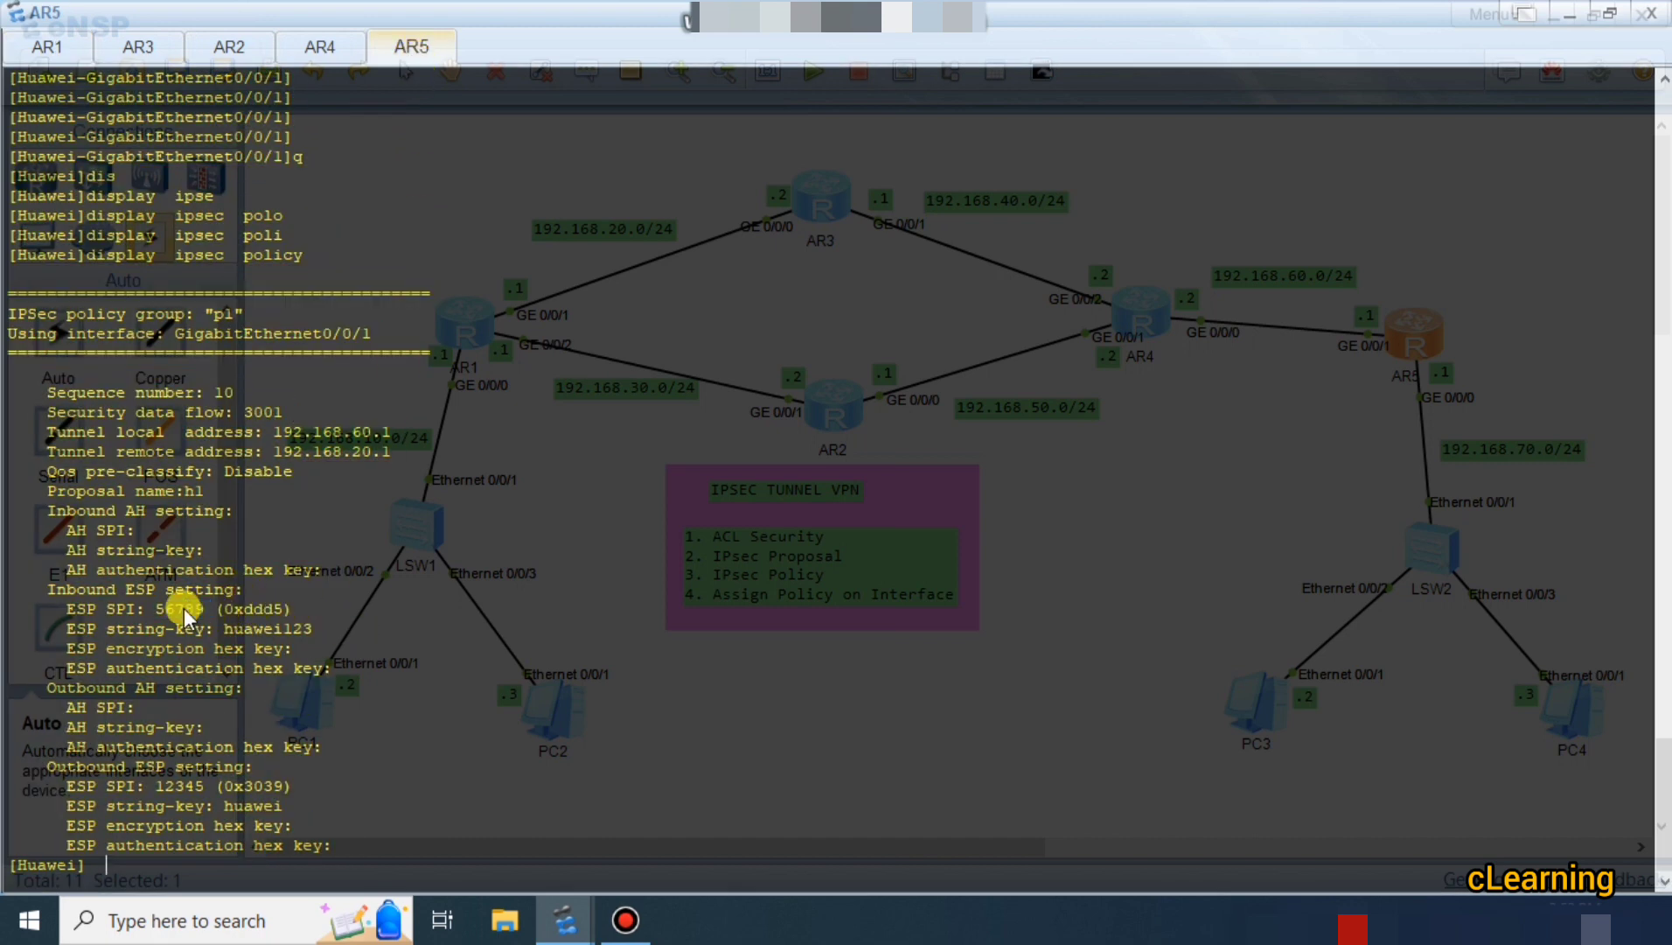
pyautogui.doubleClick(257, 635)
pyautogui.click(257, 636)
pyautogui.doubleClick(166, 786)
pyautogui.click(266, 806)
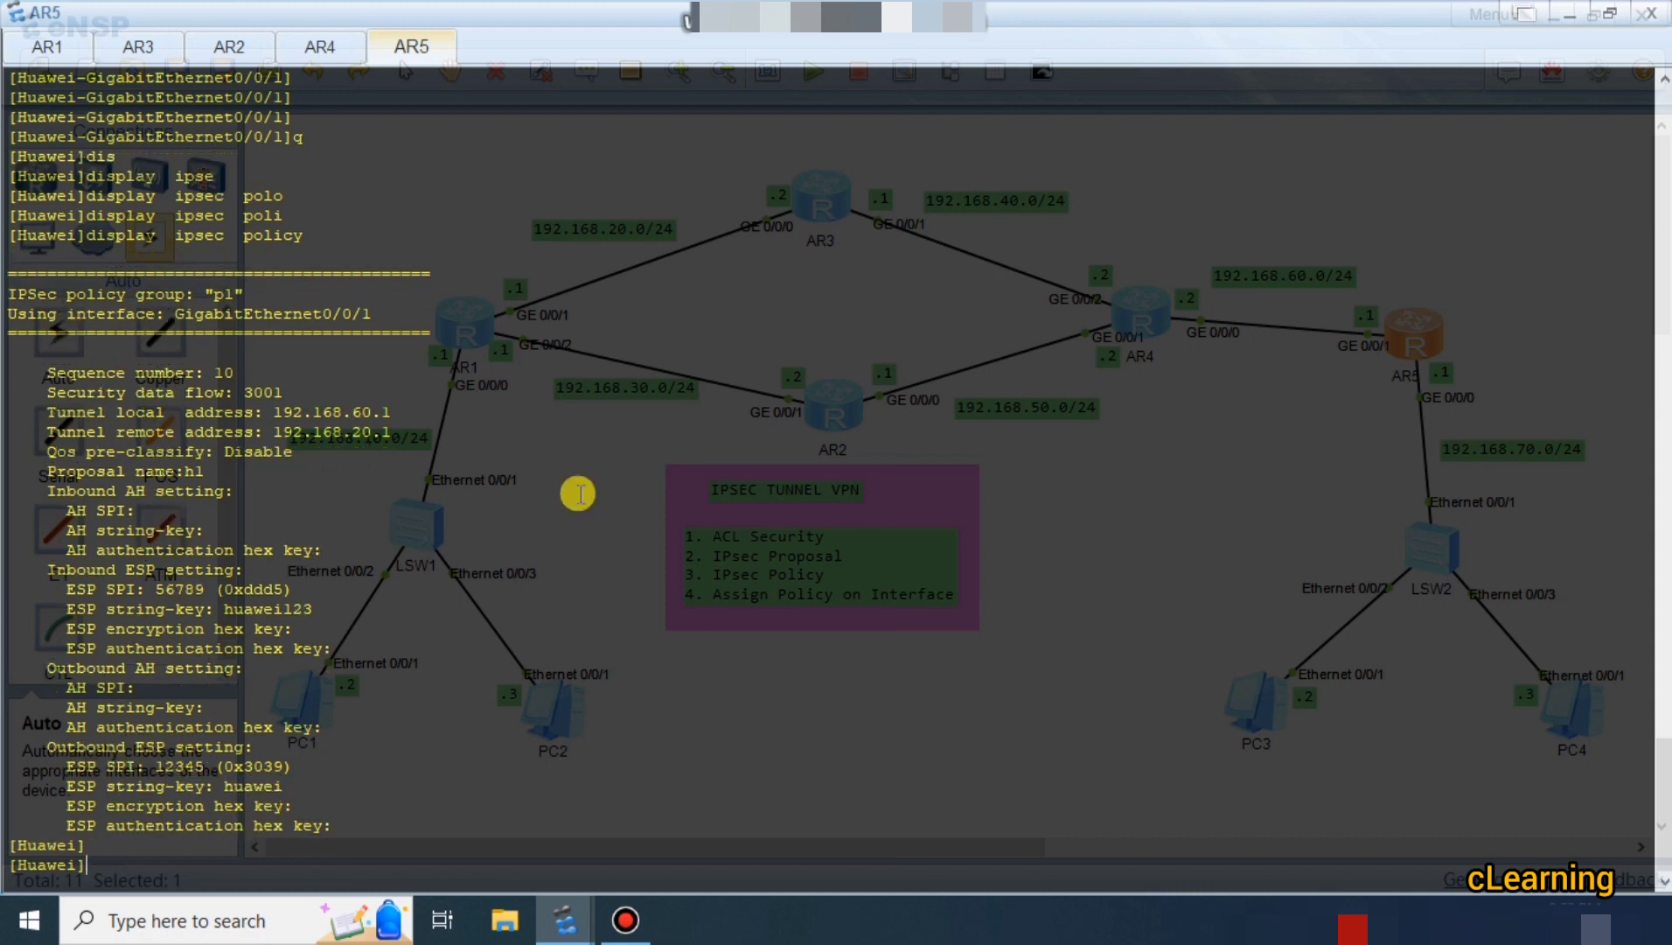
# Rerun ping and tracert to 192.168.70.2 from PC1, getting 4 of 5 replies via 192.168.60.1.
pyautogui.click(1571, 15)
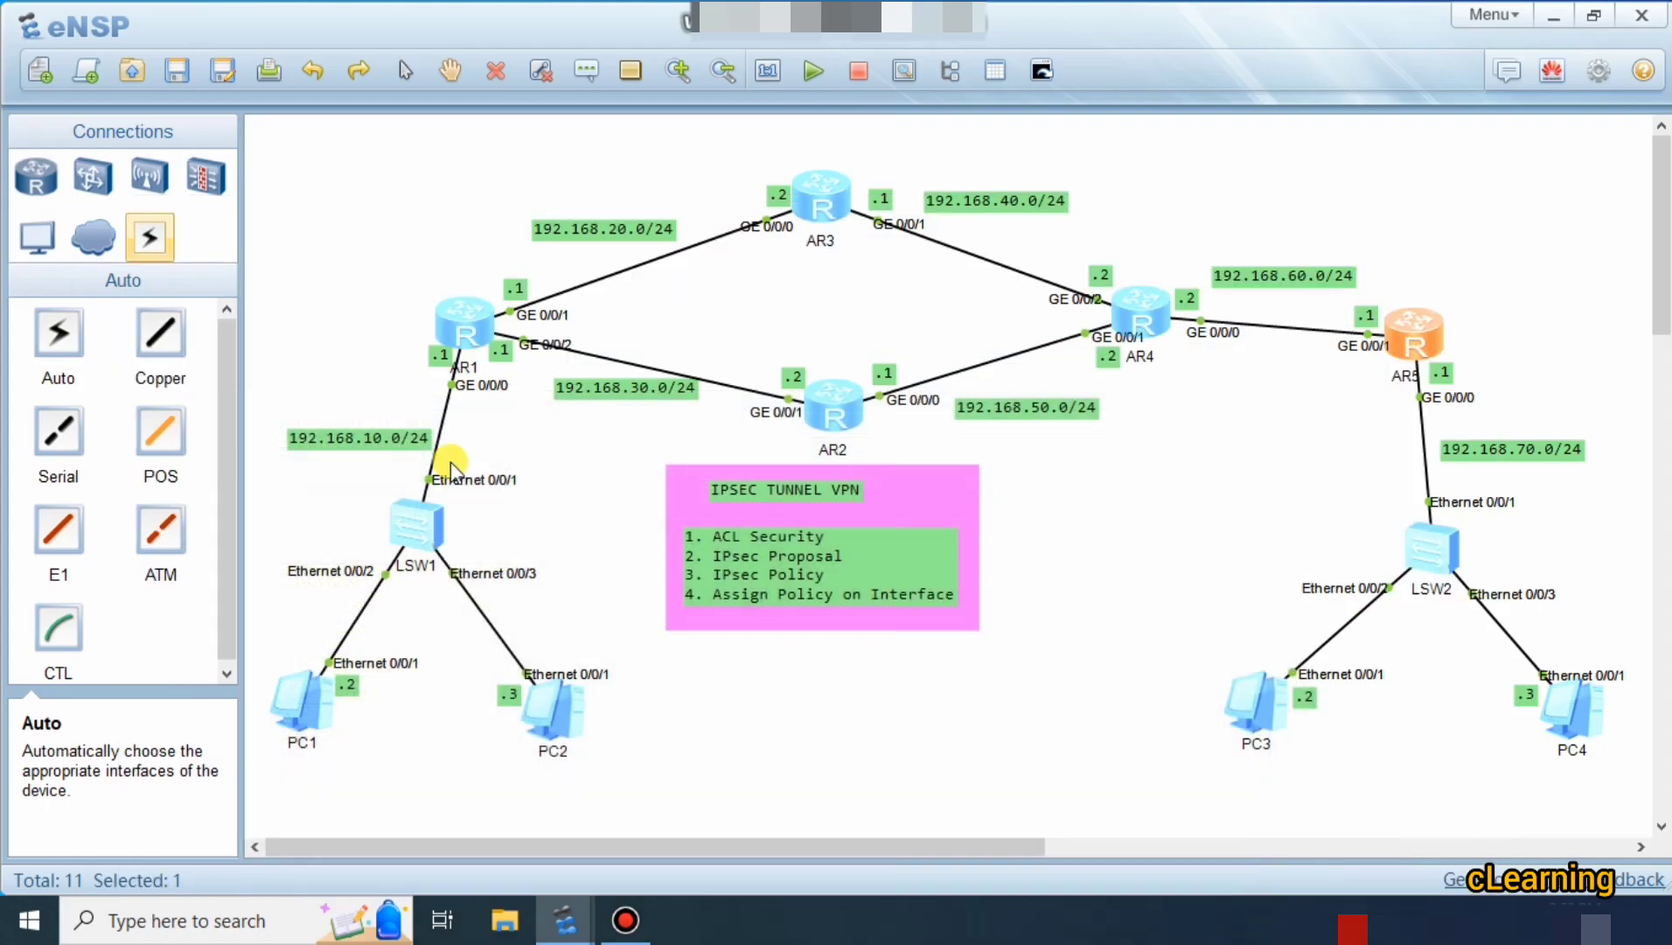
pyautogui.doubleClick(324, 710)
pyautogui.press('Up')
pyautogui.press('Return')
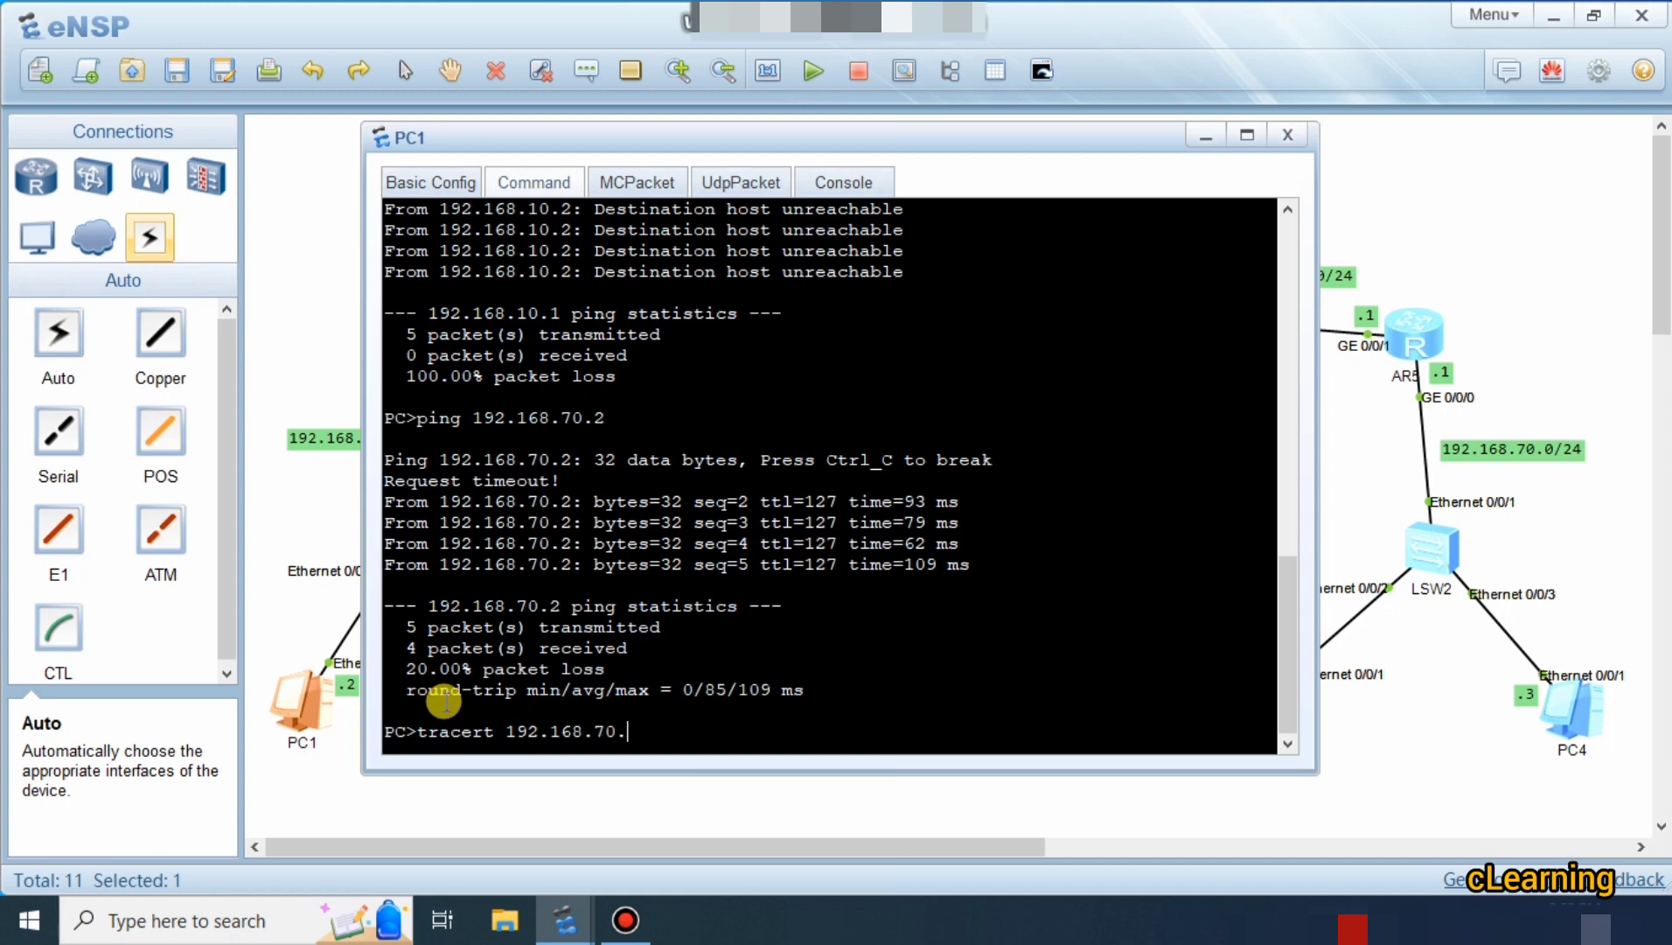
pyautogui.press('Return')
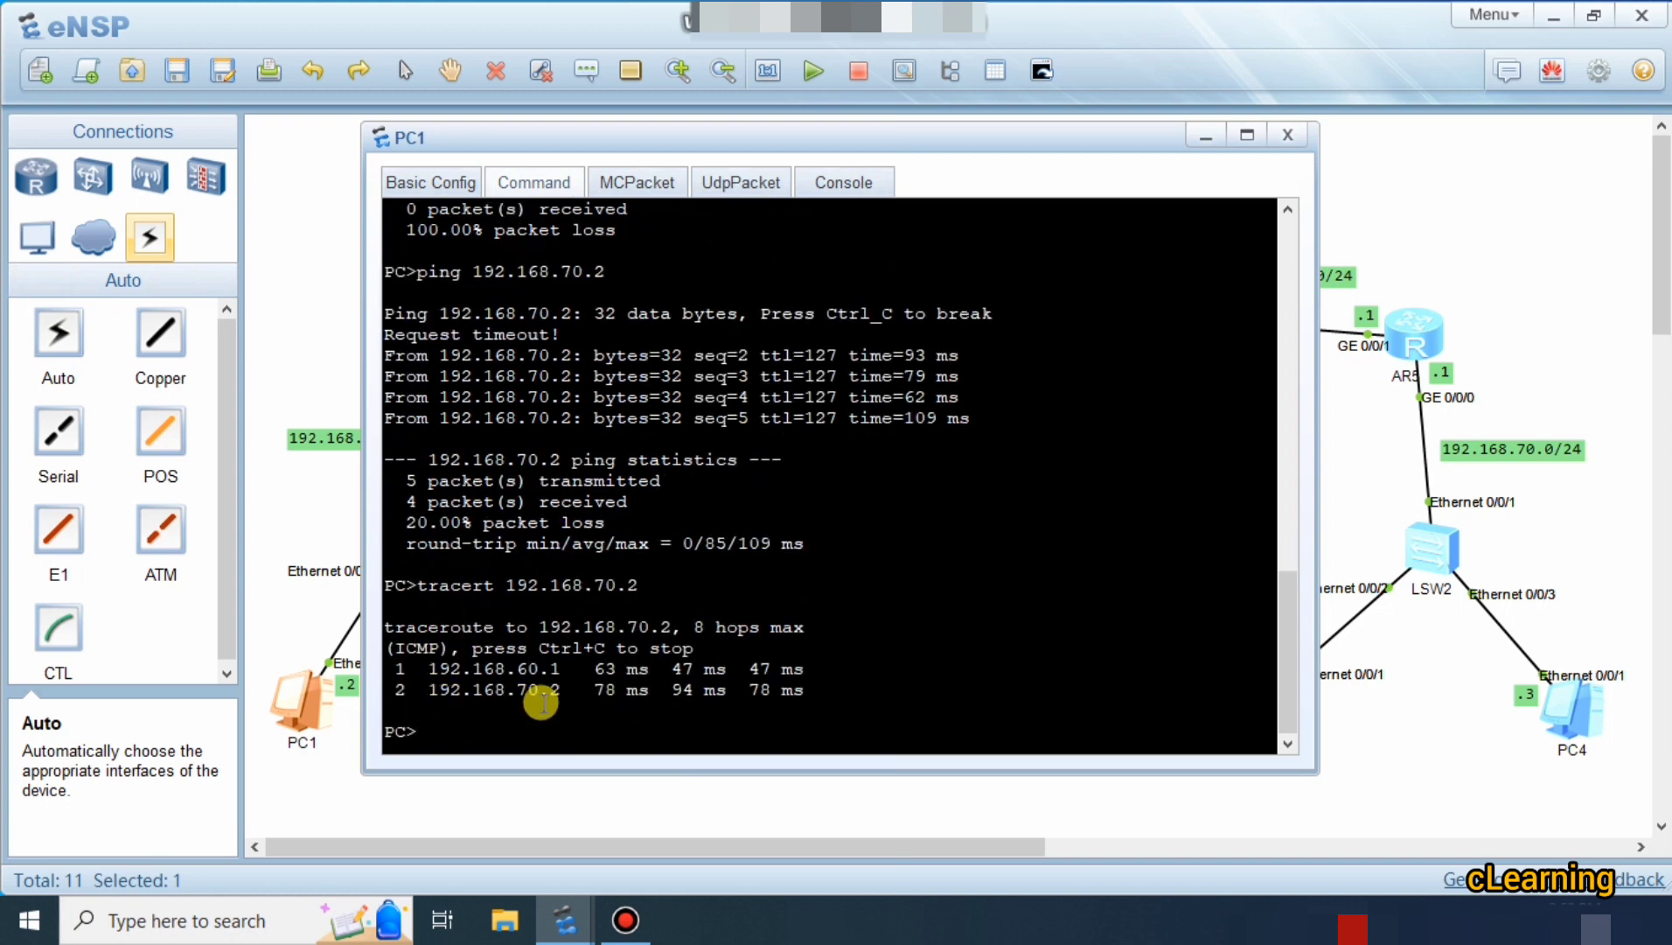
pyautogui.moveTo(625, 131); pyautogui.dragTo(781, 87)
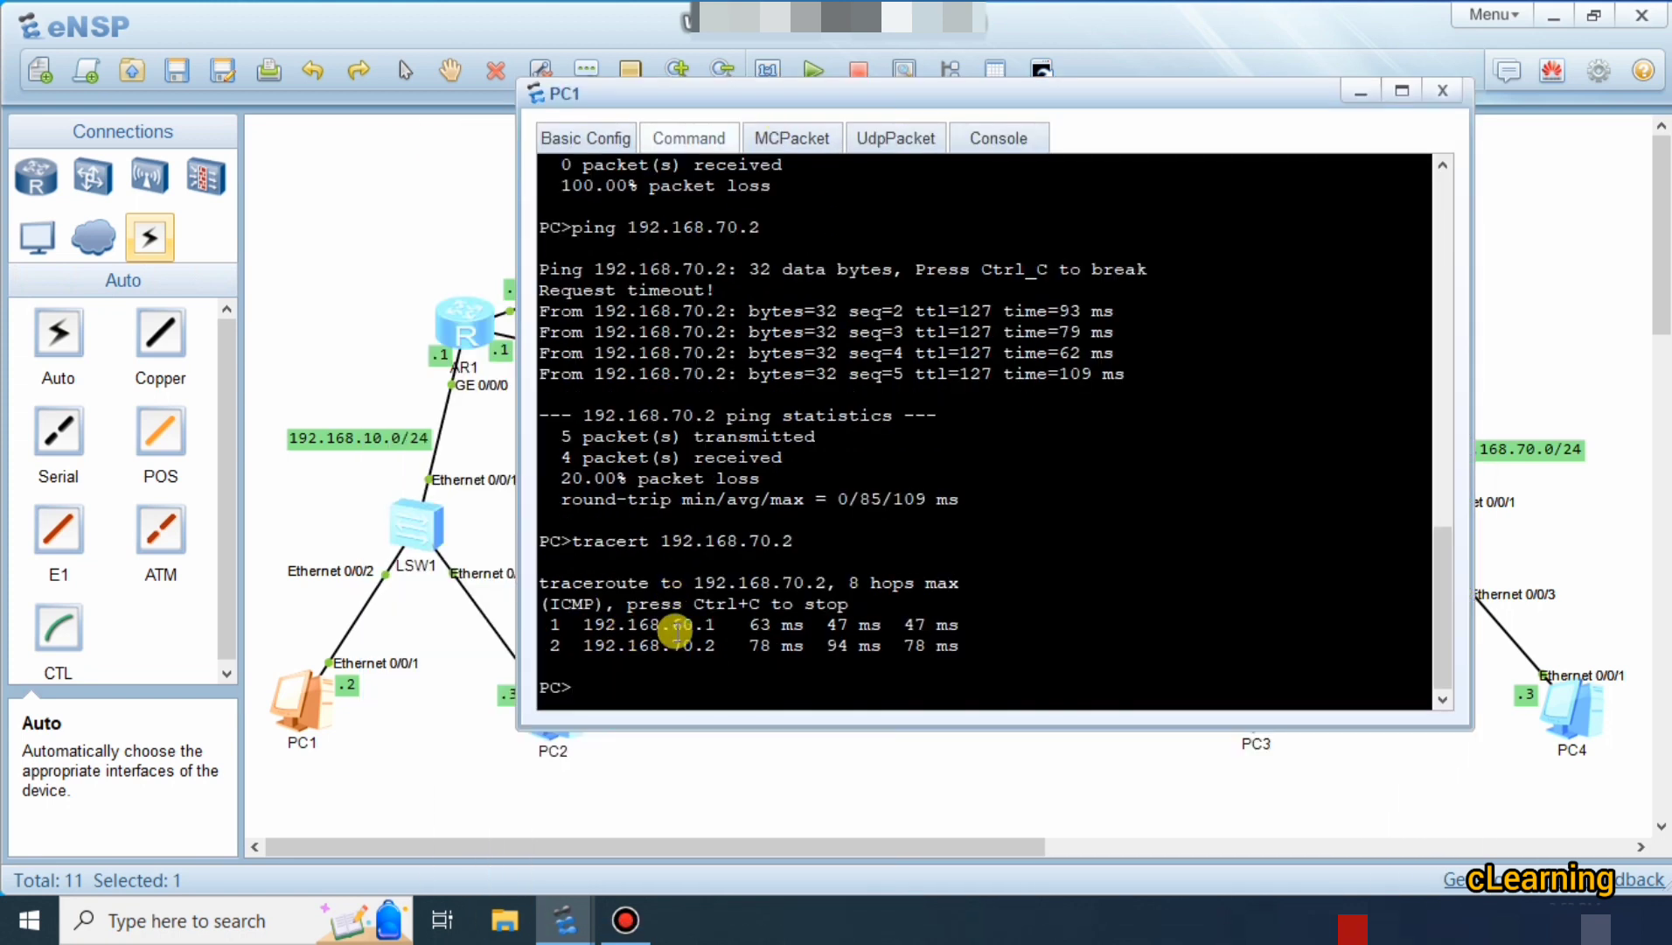
pyautogui.click(1156, 758)
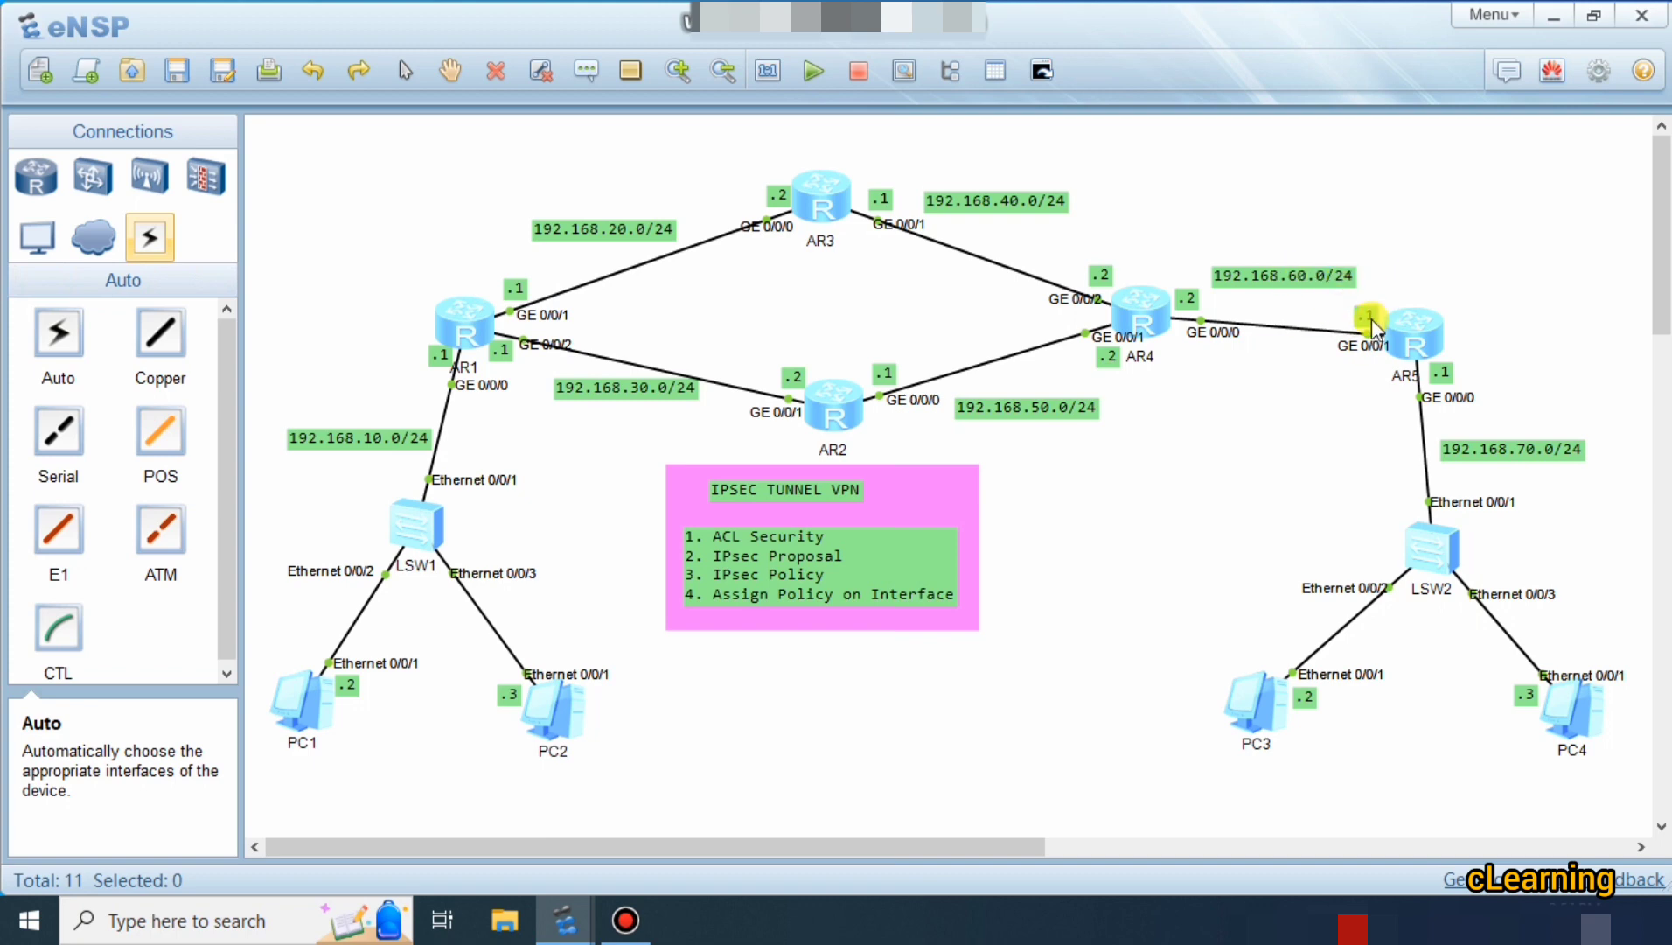
# Bring PC1's console back and highlight first hop 192.168.60.1 in the traceroute output.
pyautogui.click(575, 920)
pyautogui.click(1086, 791)
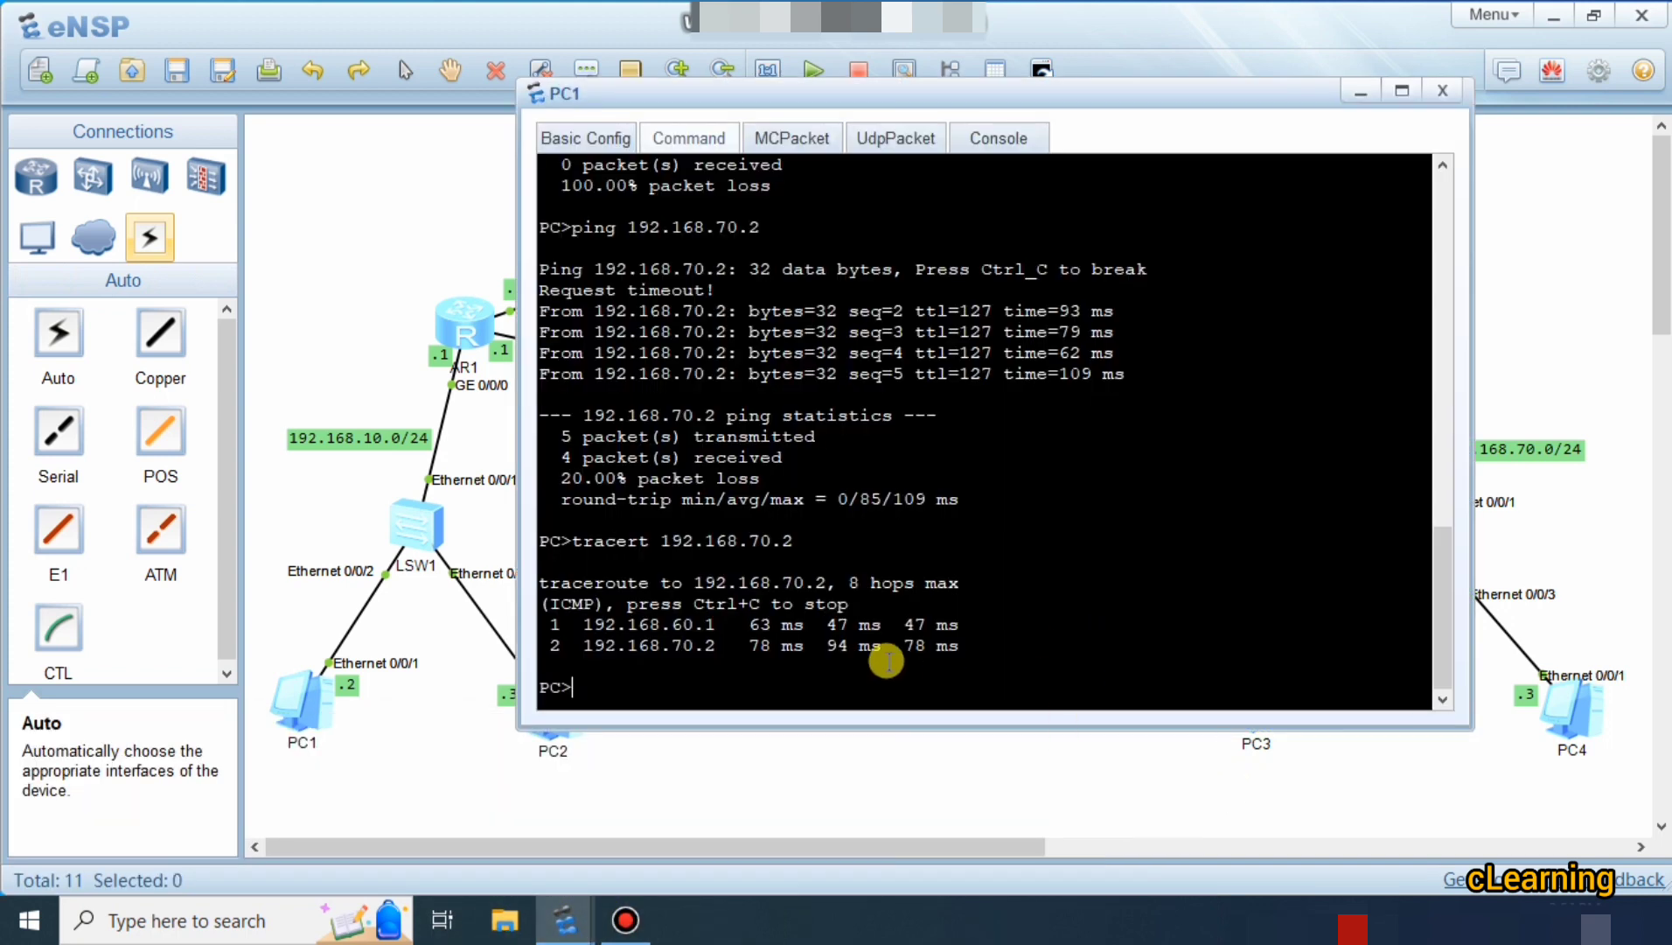
pyautogui.click(695, 748)
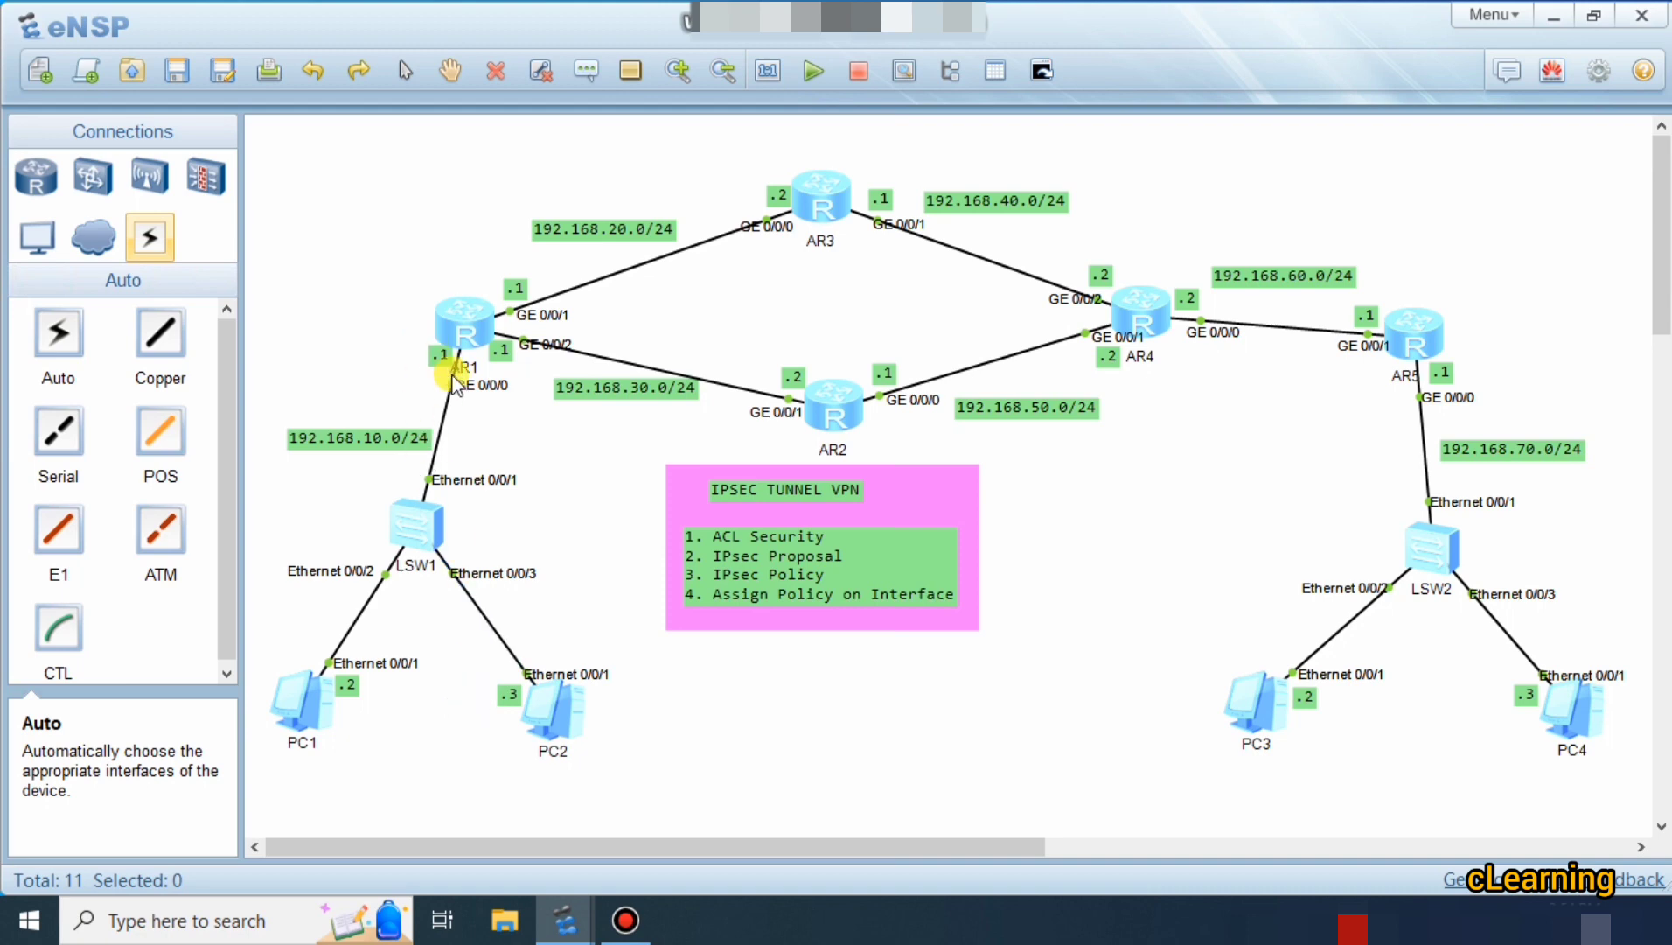
pyautogui.doubleClick(327, 706)
pyautogui.click(737, 642)
pyautogui.moveTo(725, 625); pyautogui.dragTo(576, 622)
pyautogui.click(374, 385)
pyautogui.doubleClick(329, 715)
pyautogui.click(861, 680)
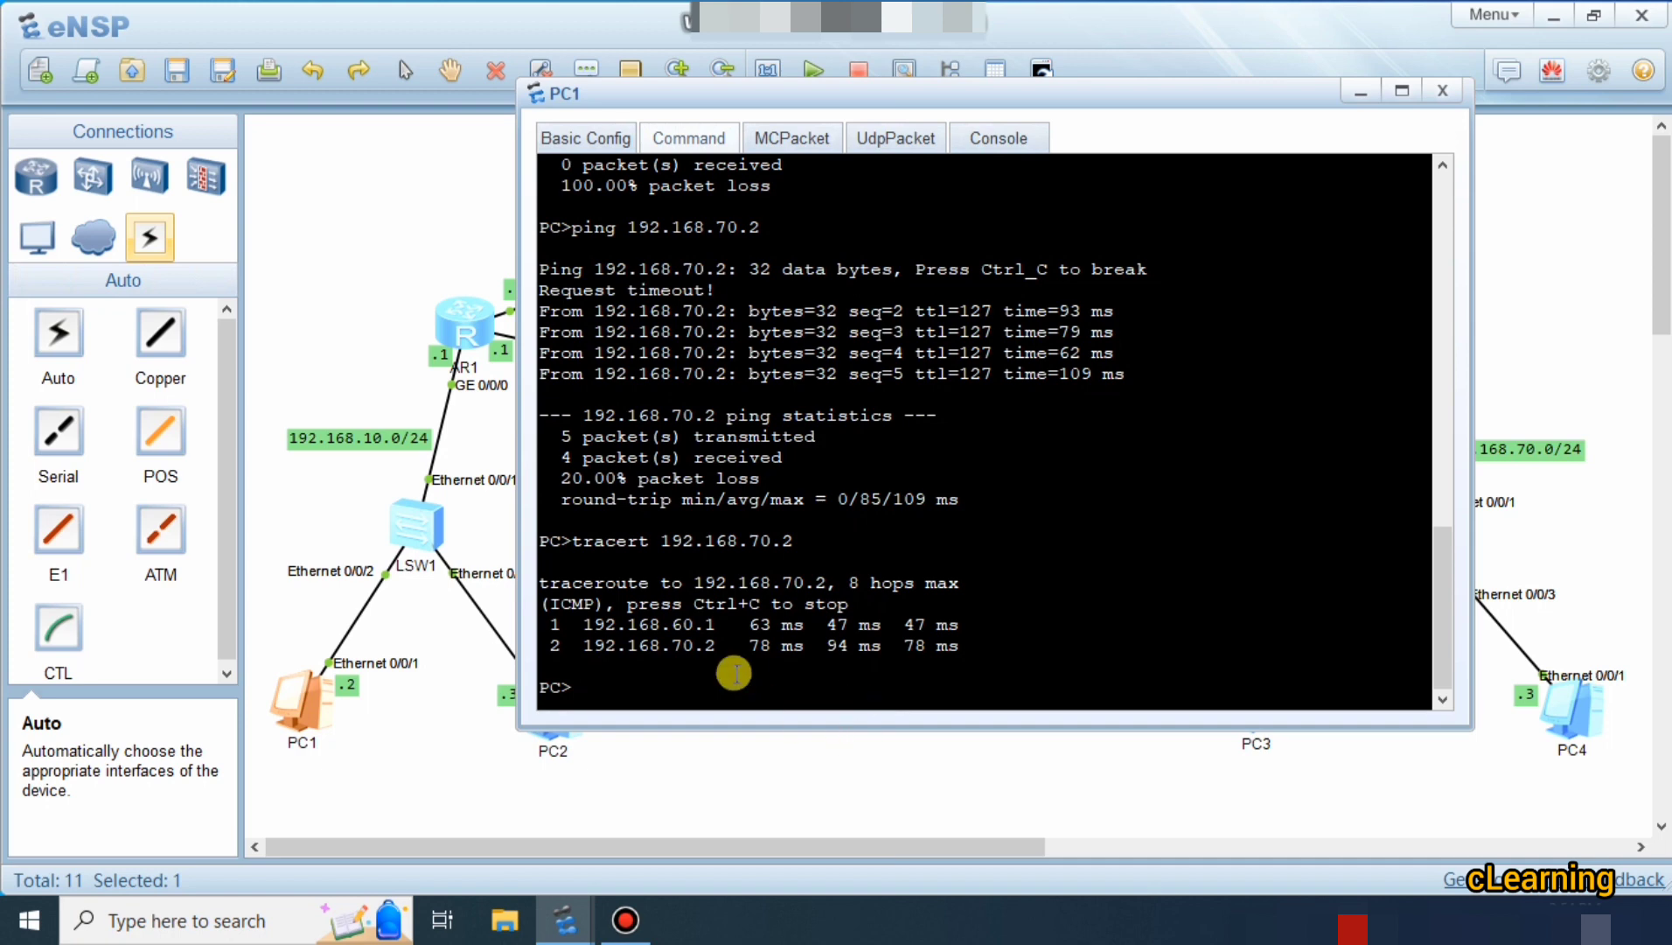
pyautogui.moveTo(717, 624); pyautogui.dragTo(639, 624)
pyautogui.click(785, 753)
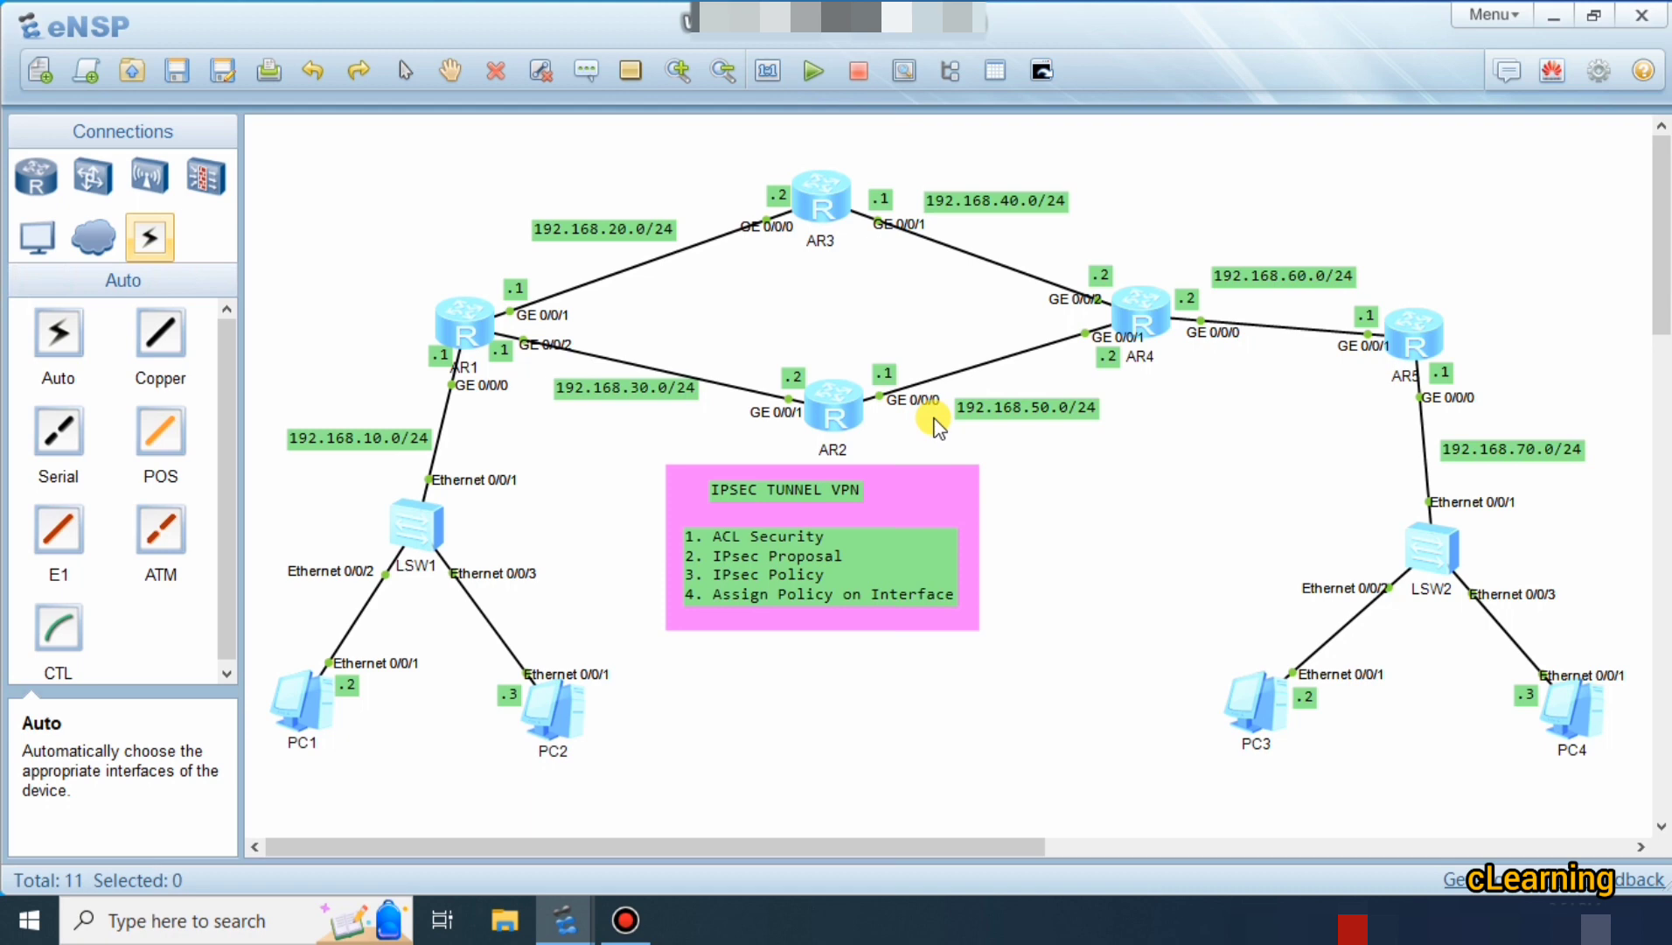
# Enter ping 192.168.70.2 -t at a fresh prompt in PC1's console.
pyautogui.doubleClick(297, 699)
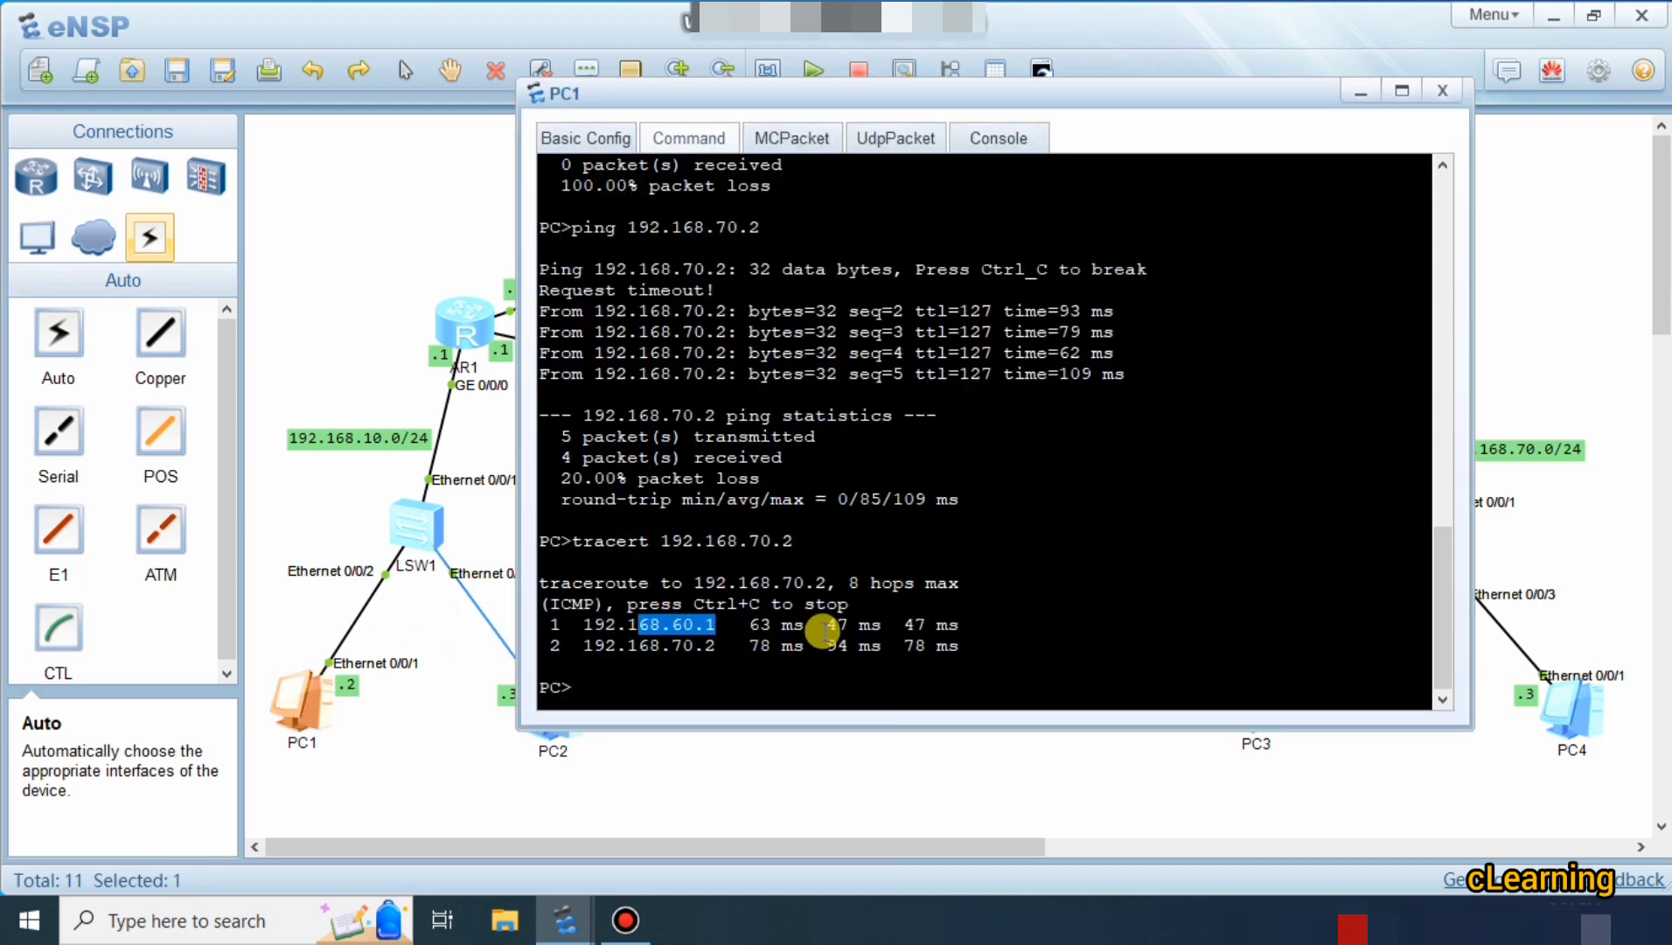
pyautogui.click(788, 658)
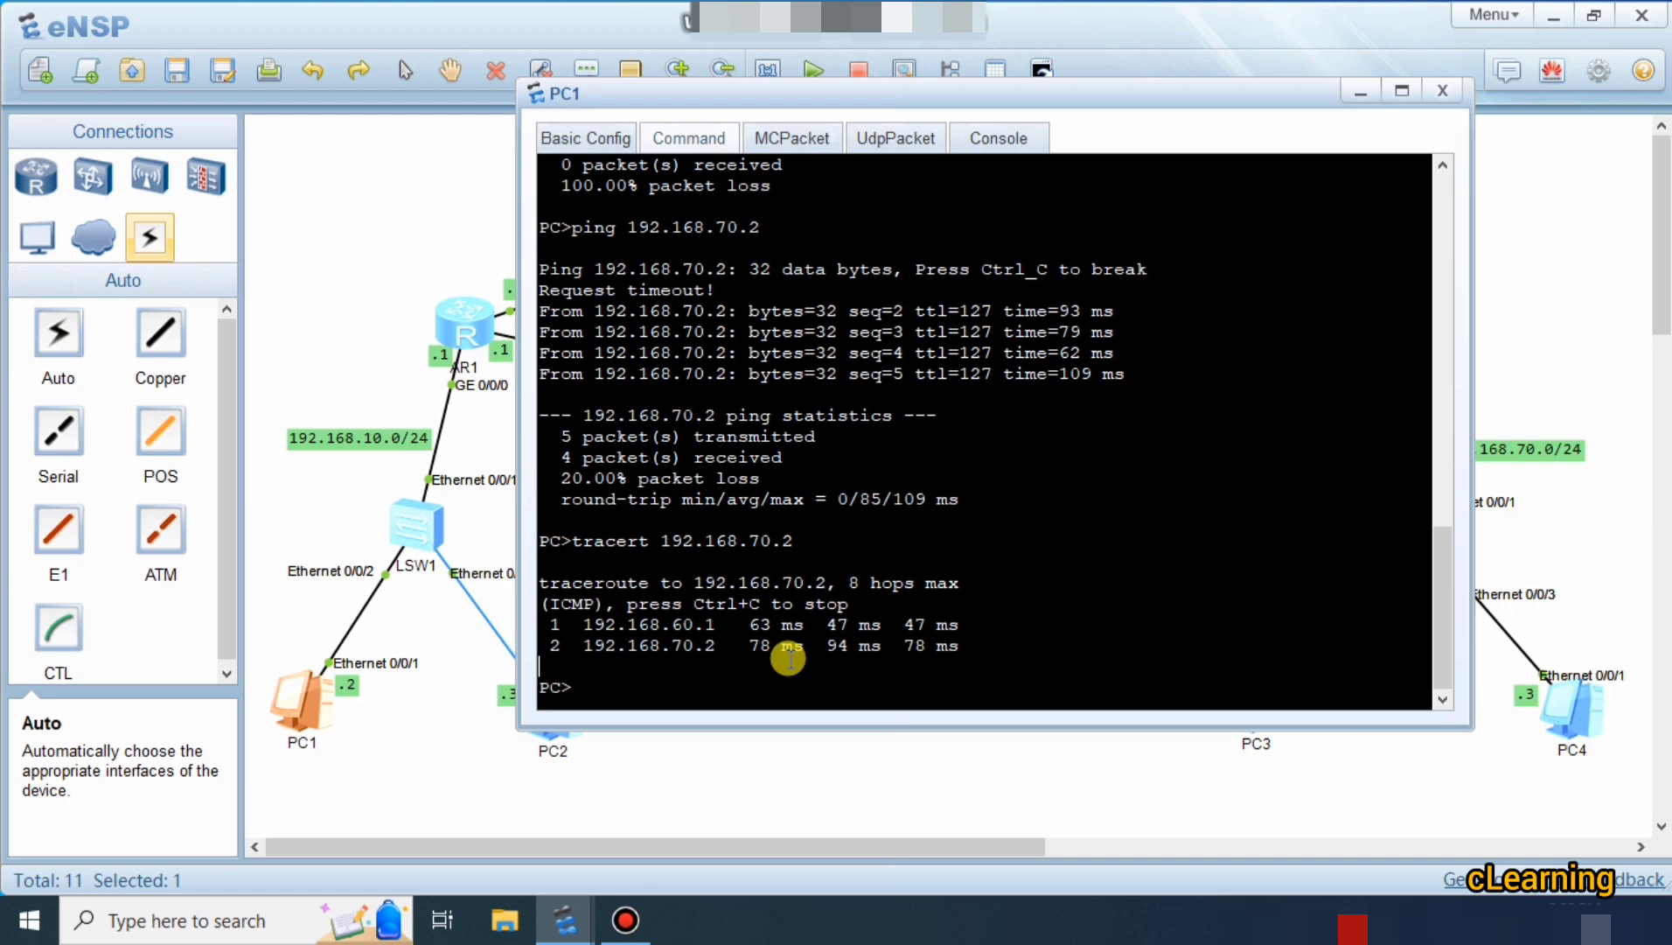
pyautogui.press('Return')
pyautogui.press('Return')
pyautogui.write('ping 1')
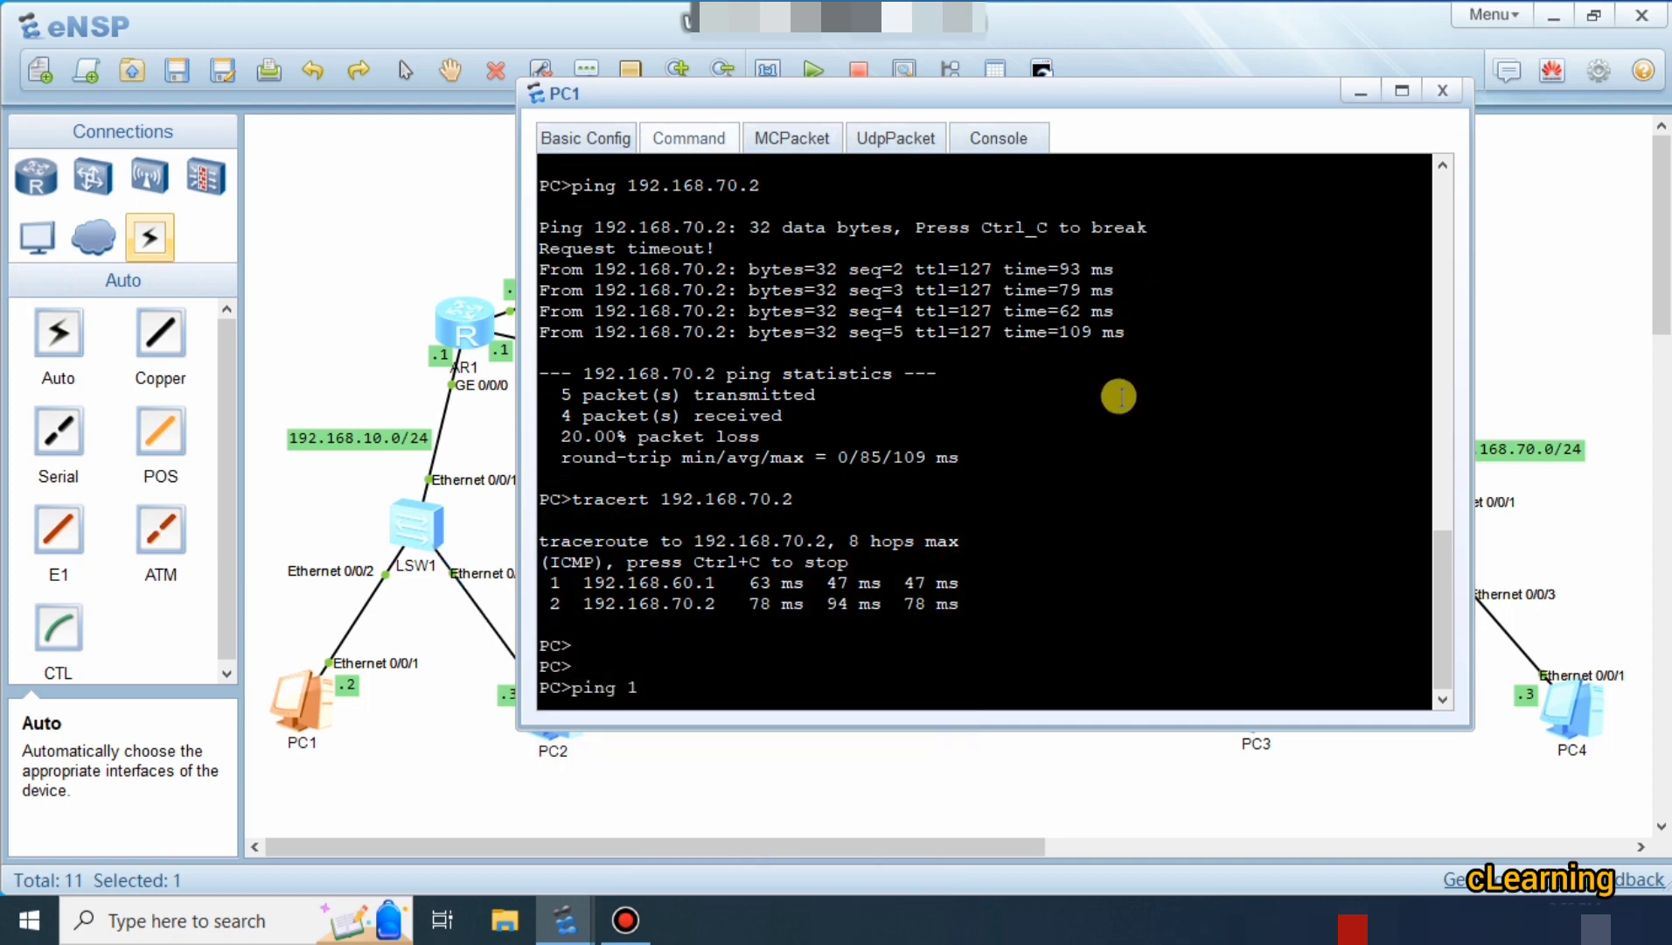
pyautogui.write('92.168.70.2 -t')
# Launch the continuous ping to 192.168.70.2 and send PC1's window behind the topology.
pyautogui.press('Return')
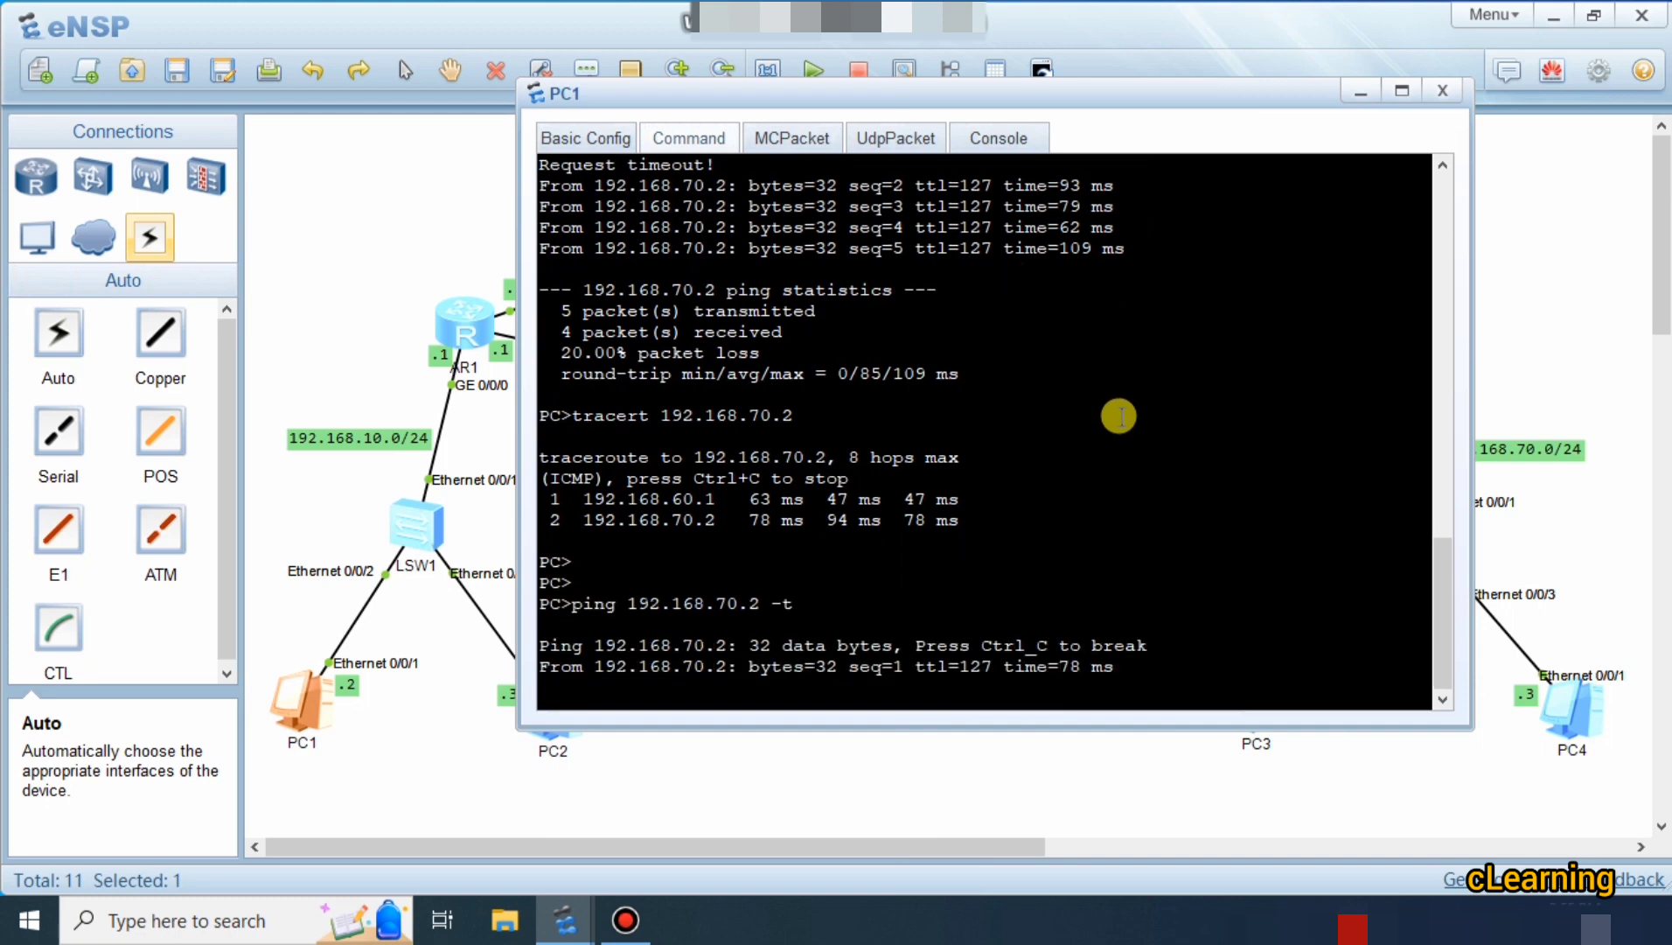
pyautogui.click(411, 302)
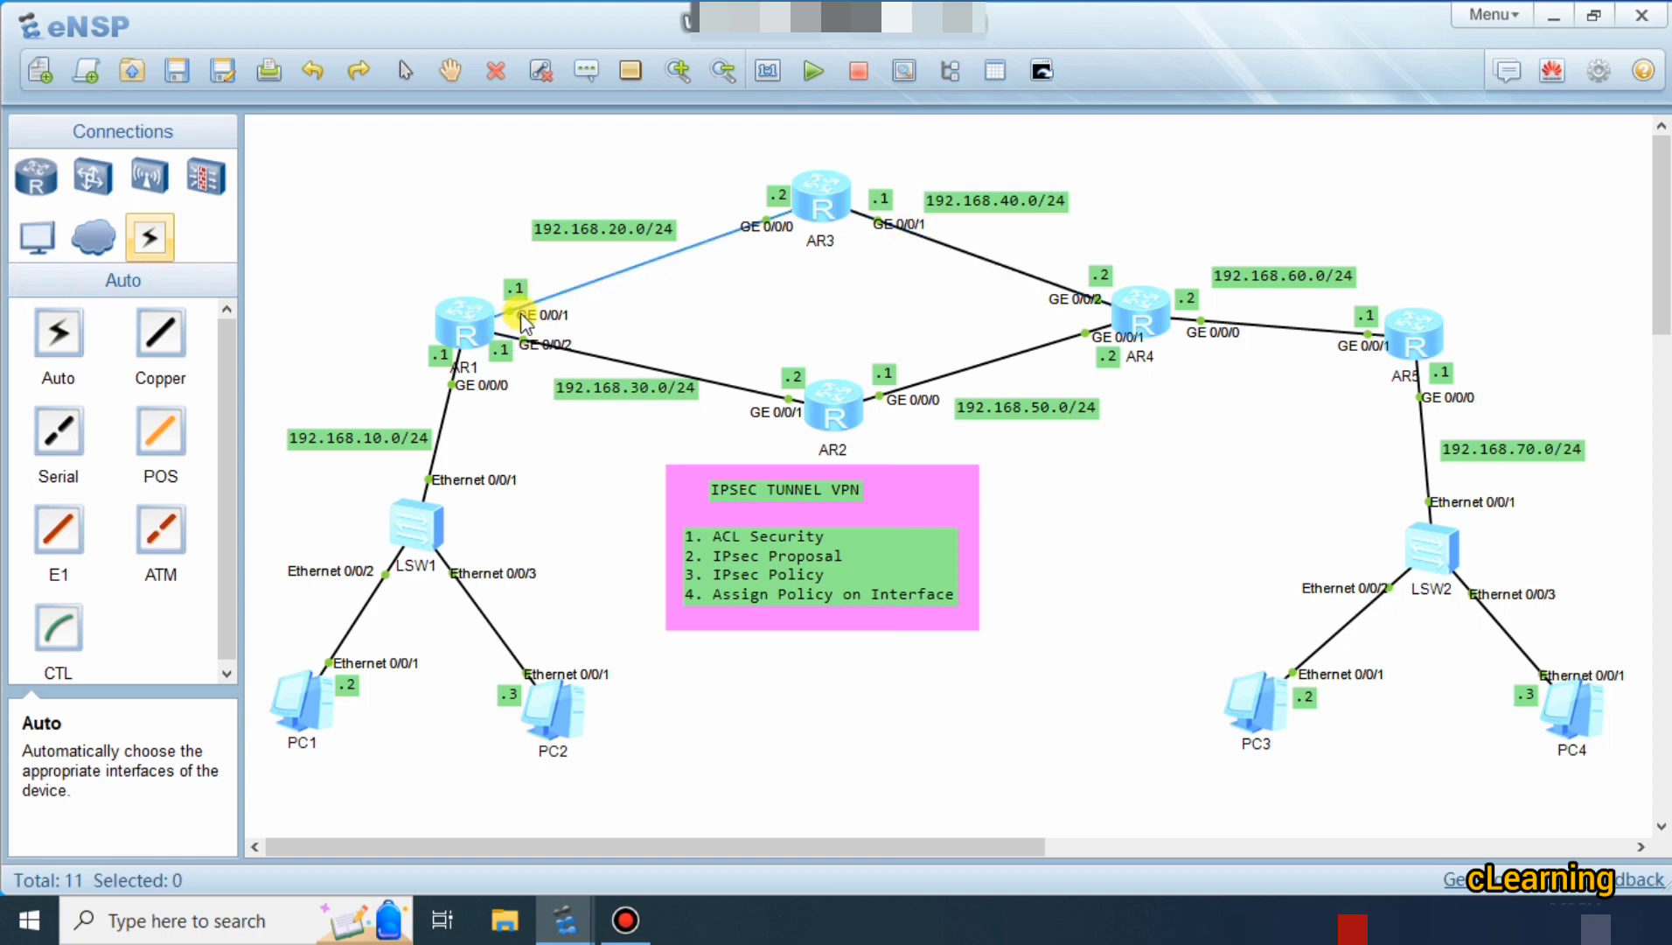
# Start a Wireshark capture on AR1's GE 0/0/1 through its CaptureData menu.
pyautogui.click(479, 327)
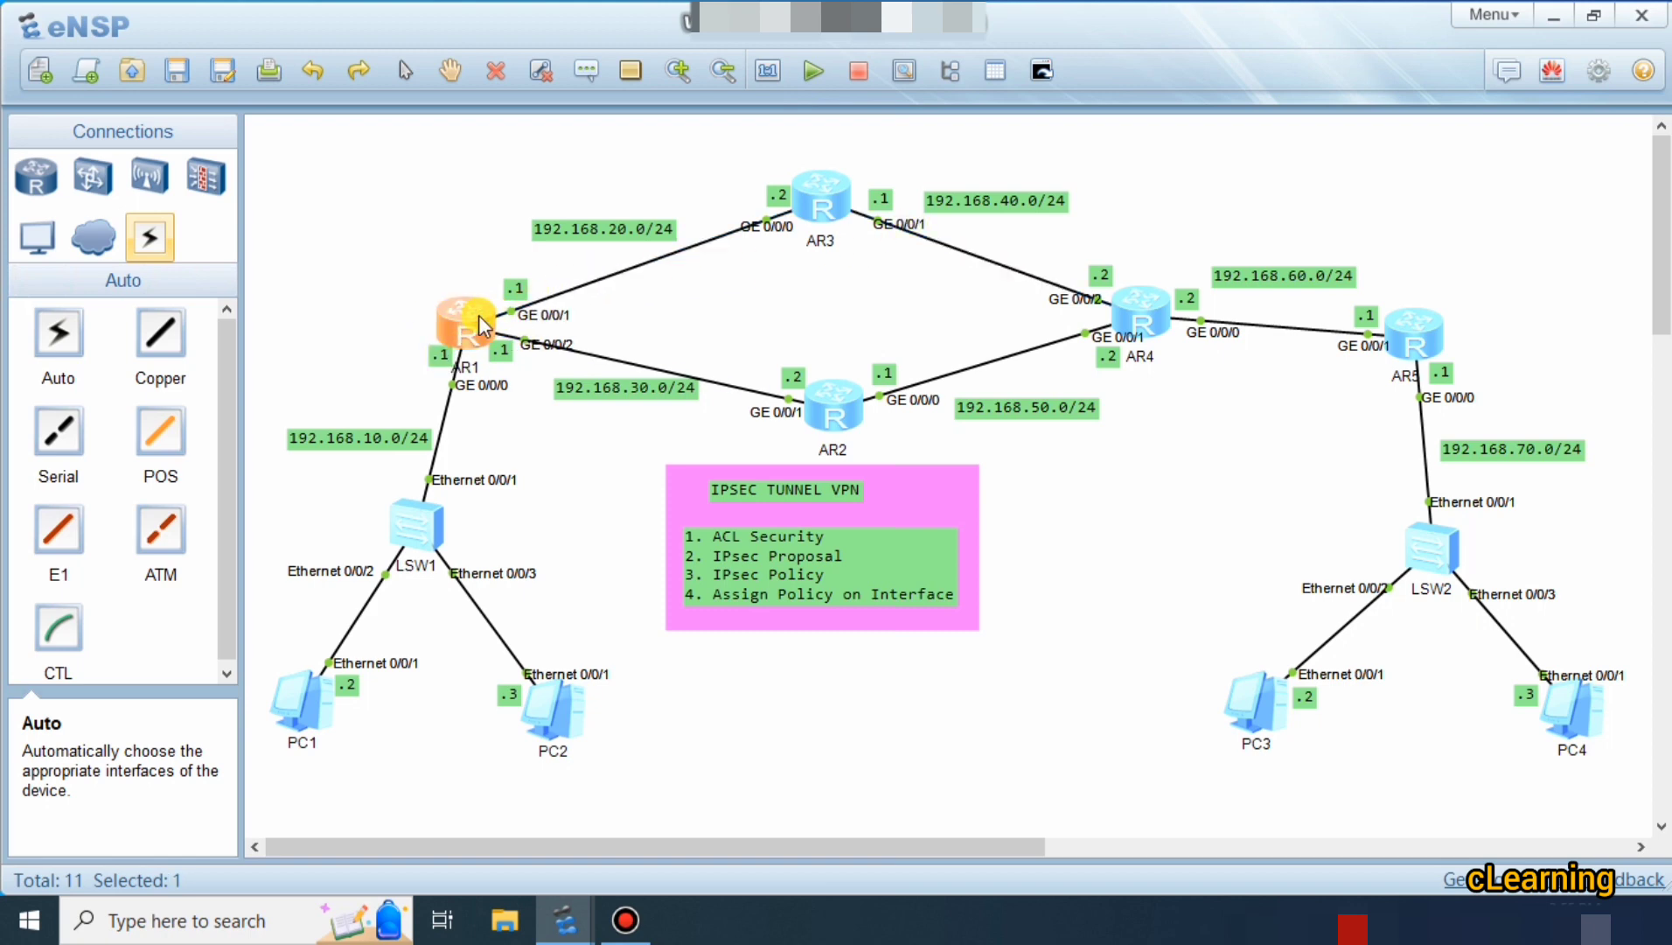
pyautogui.rightClick(479, 326)
pyautogui.moveTo(578, 519)
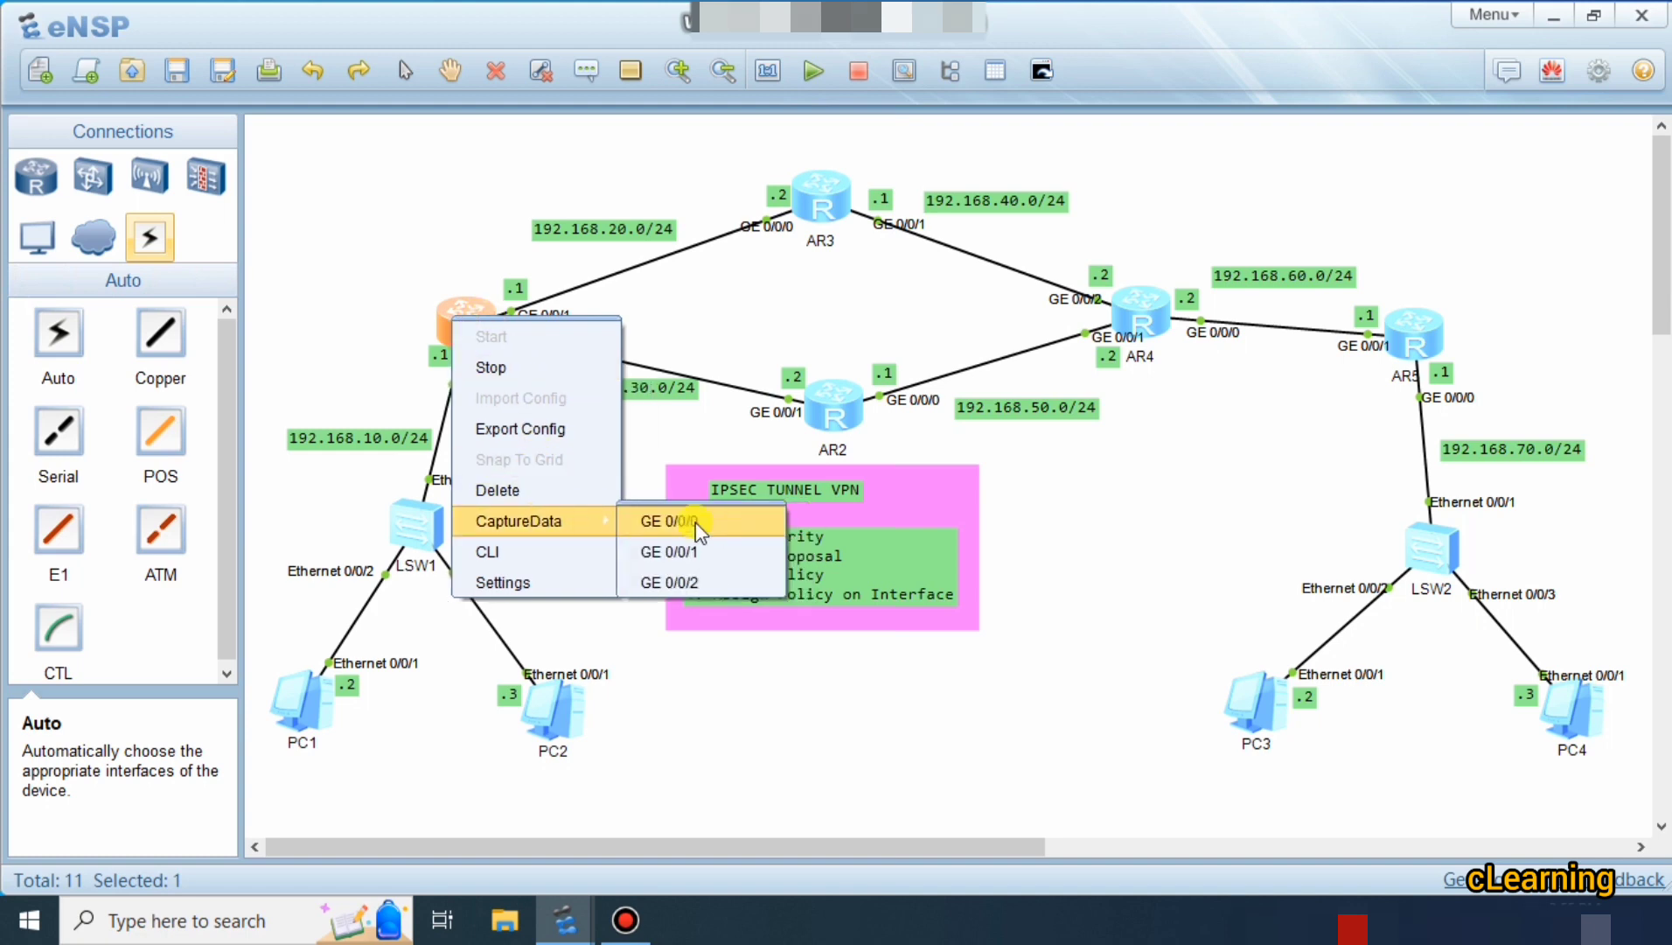
pyautogui.click(693, 549)
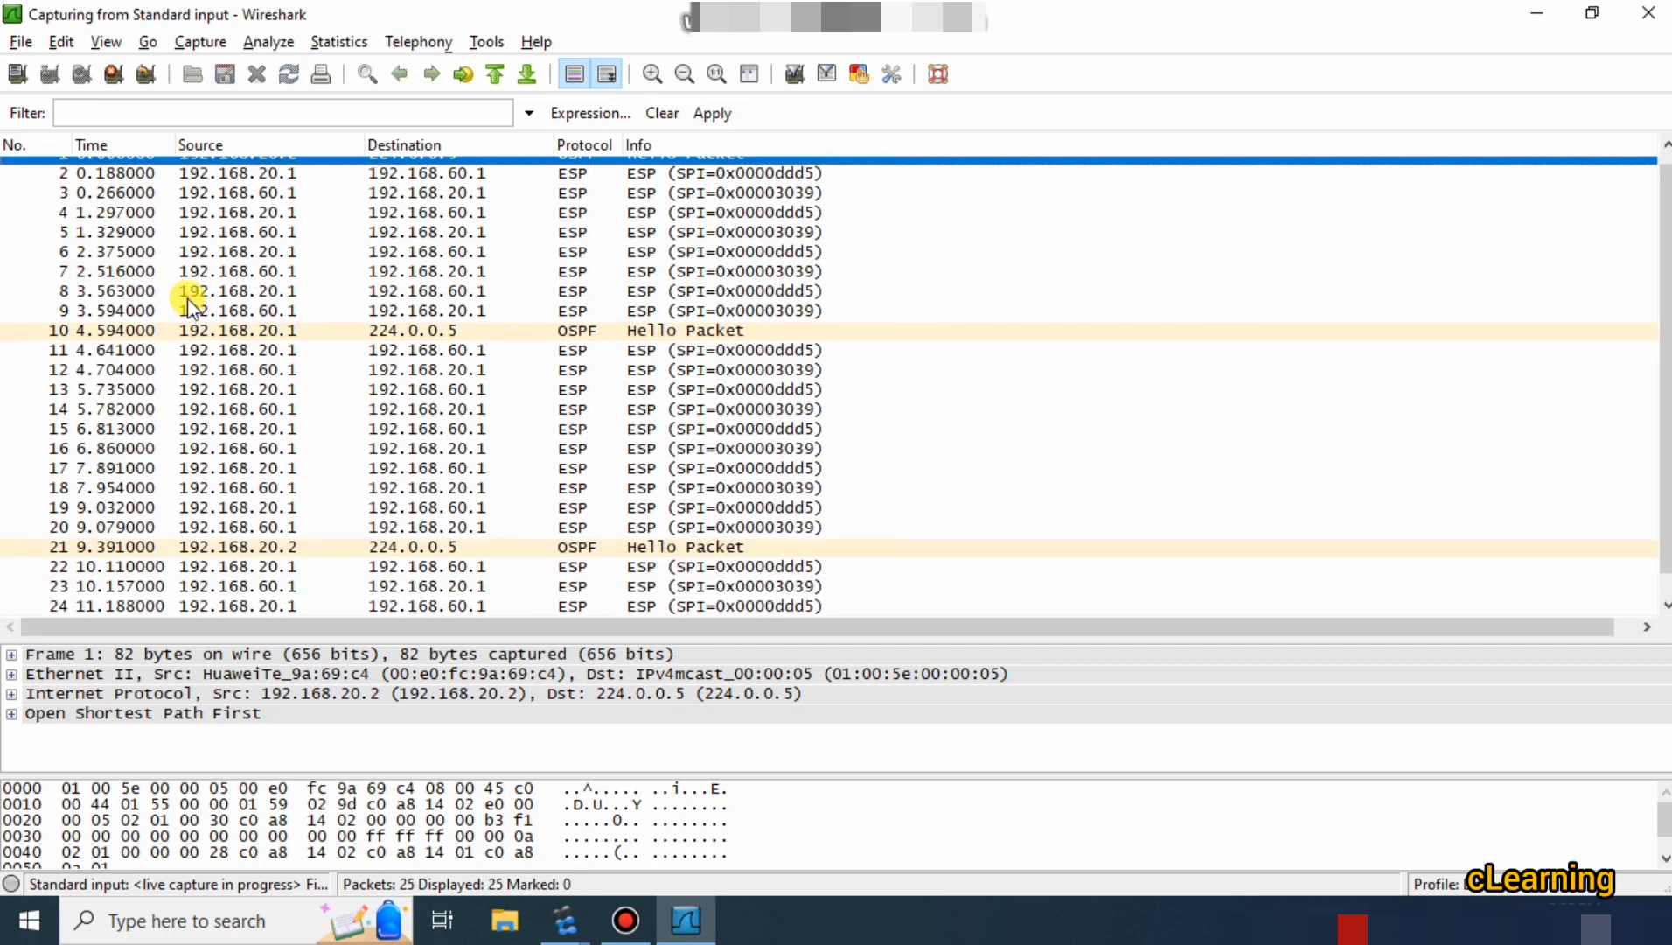
# Check packet 8, briefly open AR1's console, then return to the Wireshark capture.
pyautogui.click(194, 296)
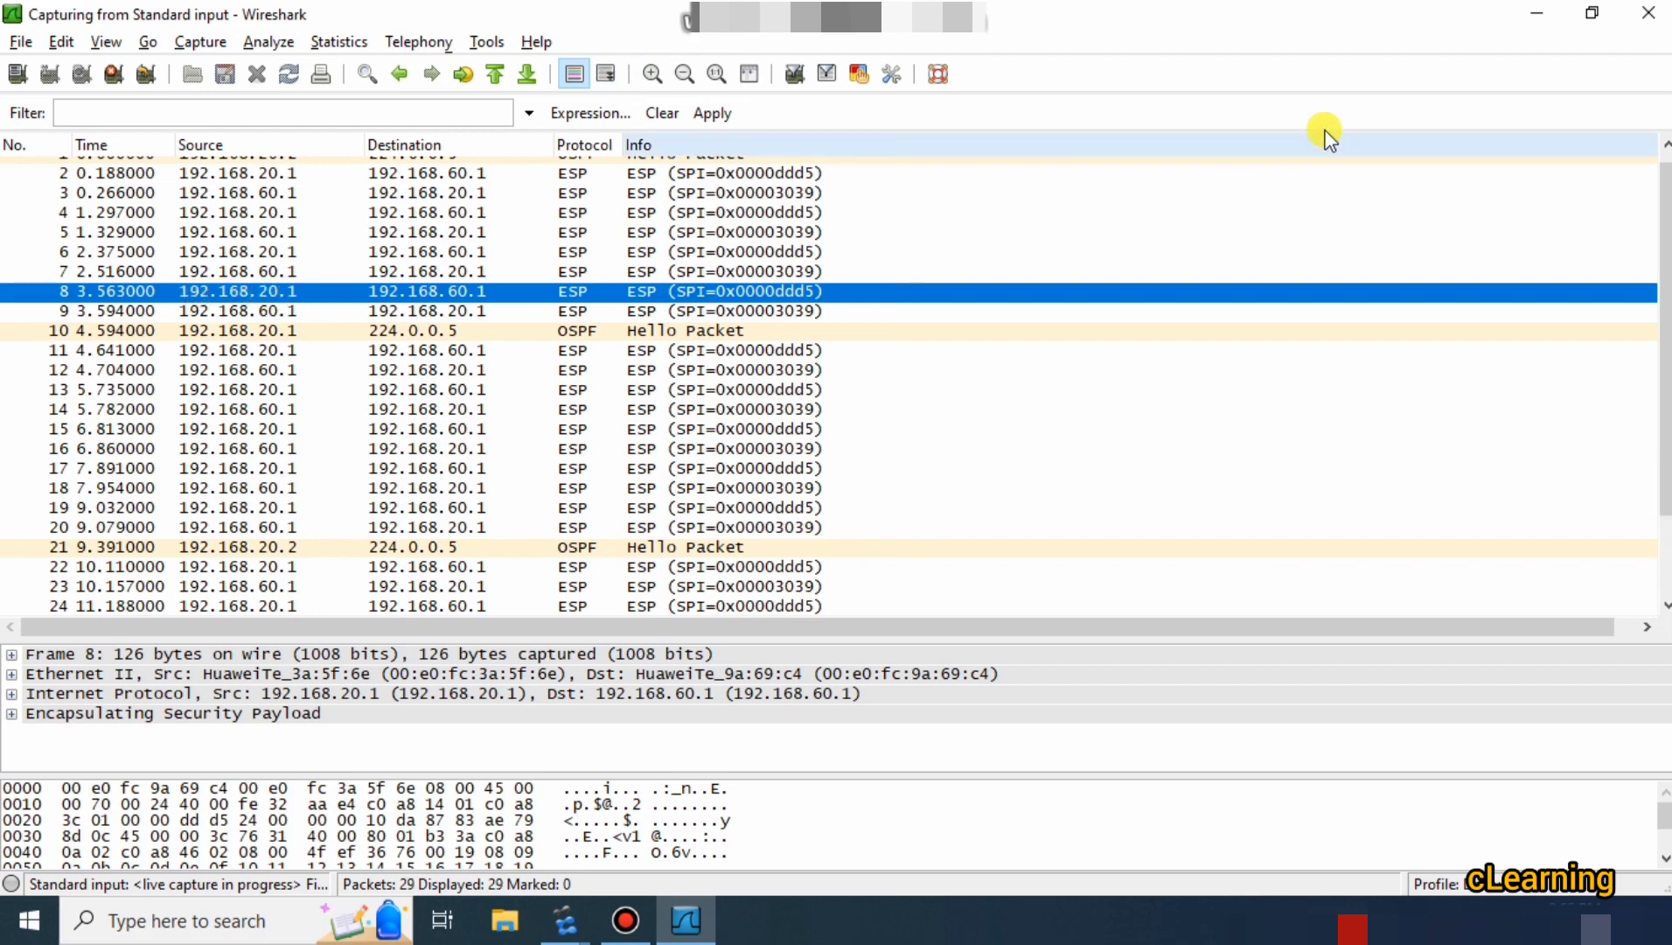
pyautogui.click(1537, 14)
pyautogui.click(554, 288)
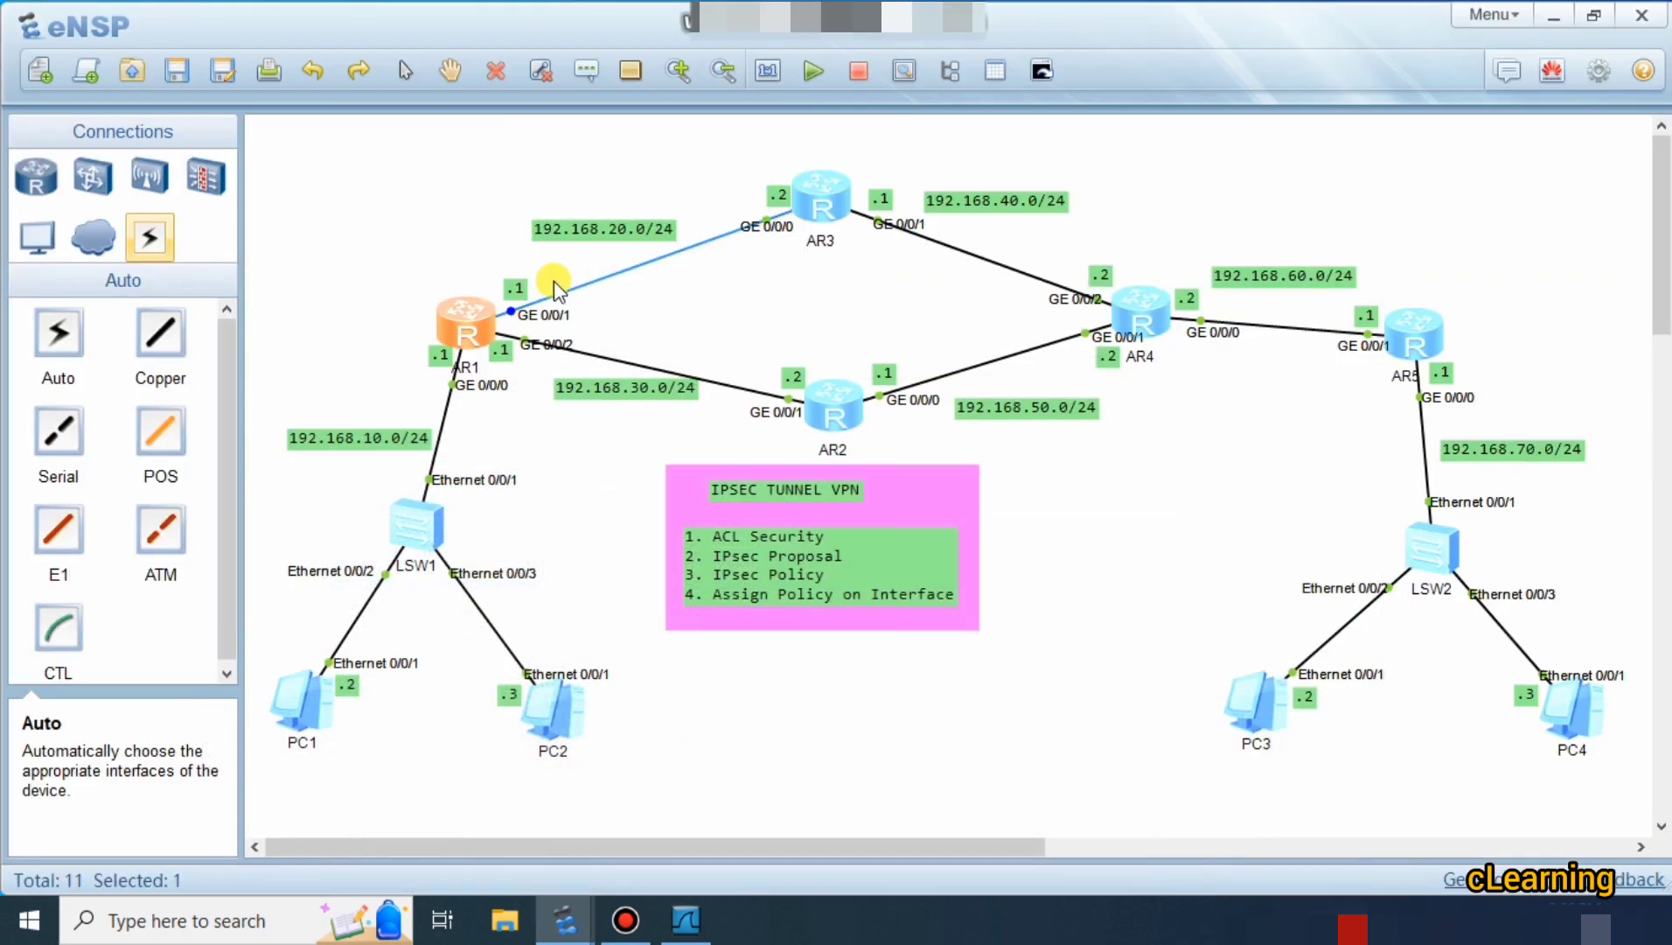
pyautogui.doubleClick(476, 321)
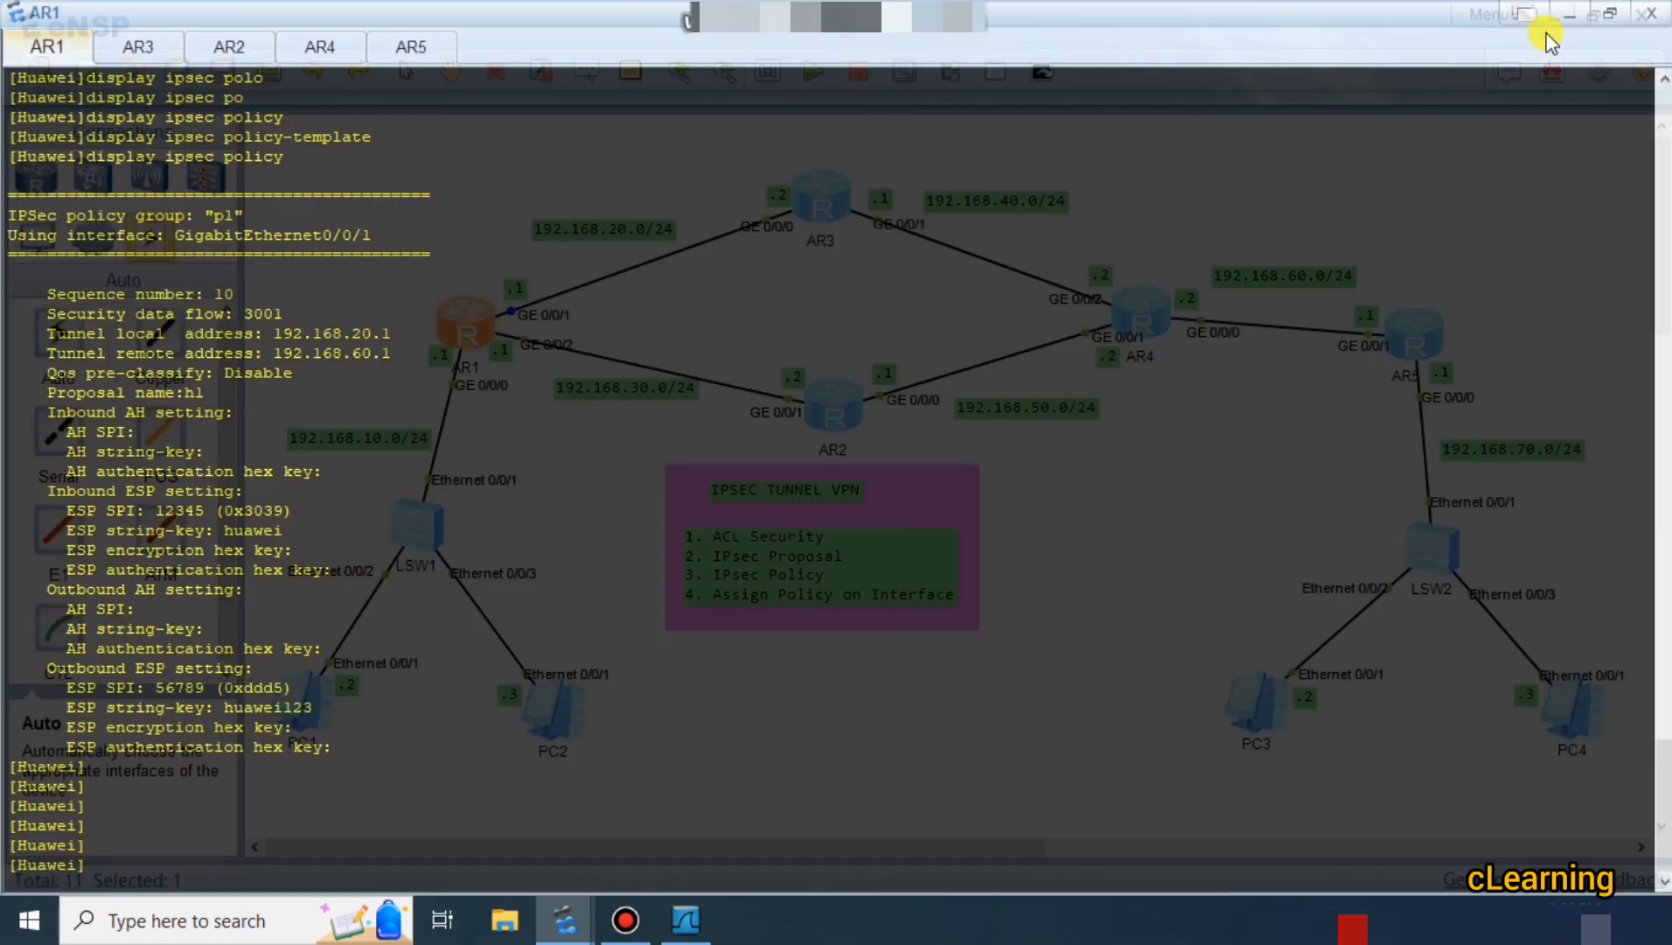
pyautogui.click(1574, 19)
pyautogui.click(687, 920)
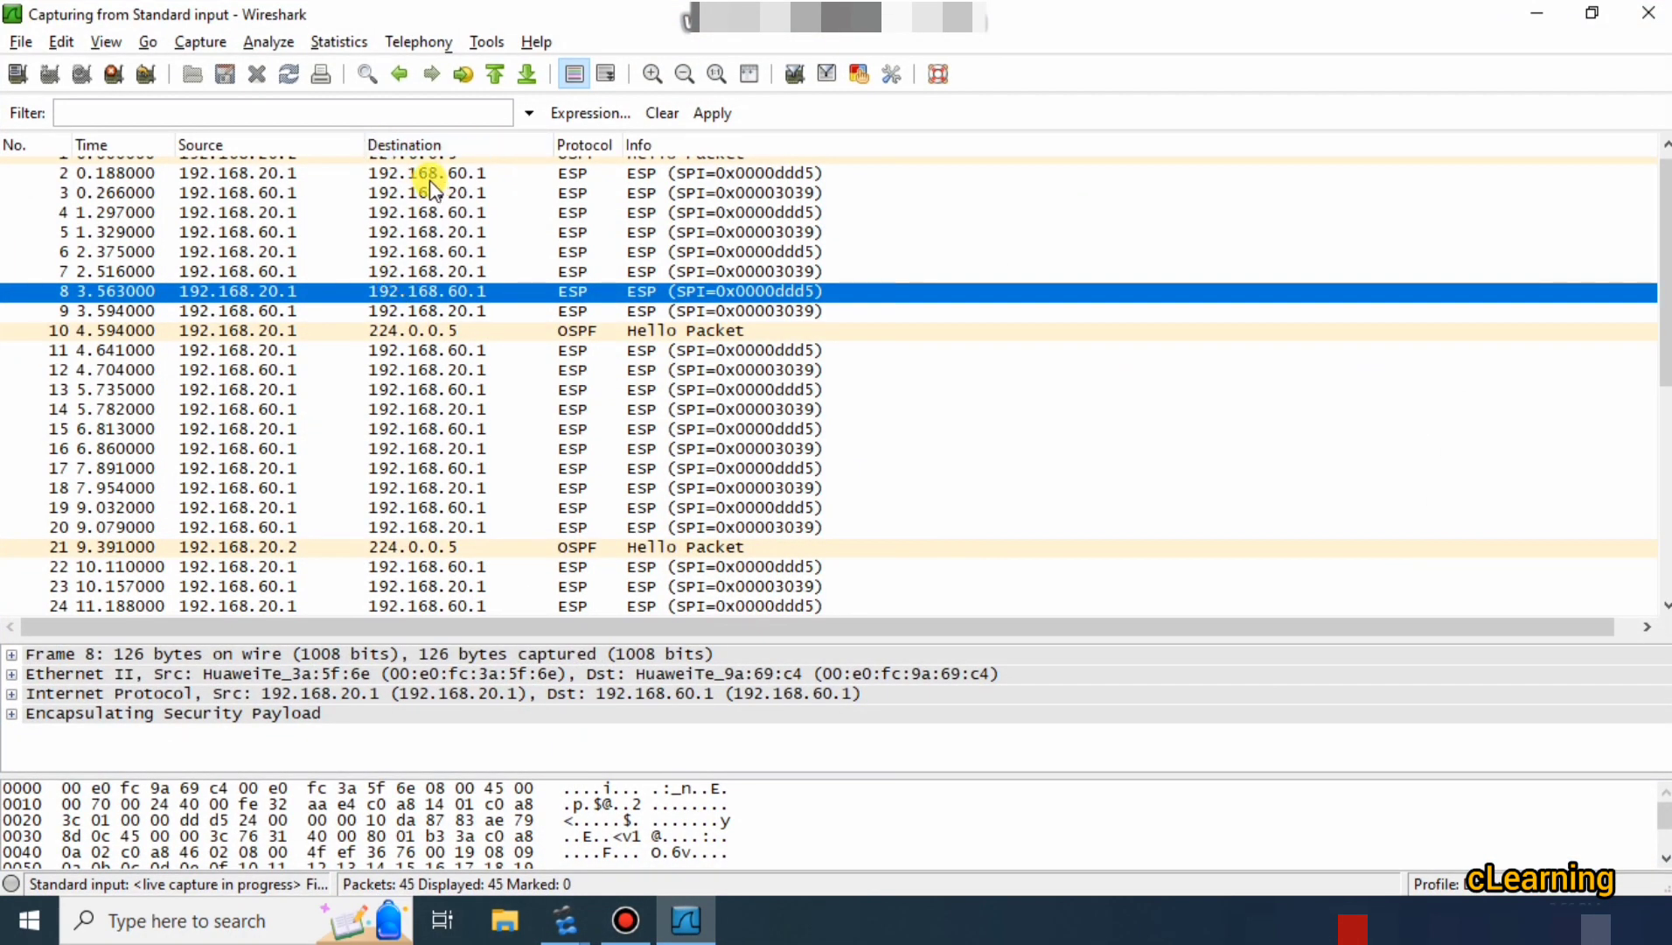
# Inspect ESP packets 2 and 3, then packets 8 and 6, and scroll down the packet list.
pyautogui.click(470, 174)
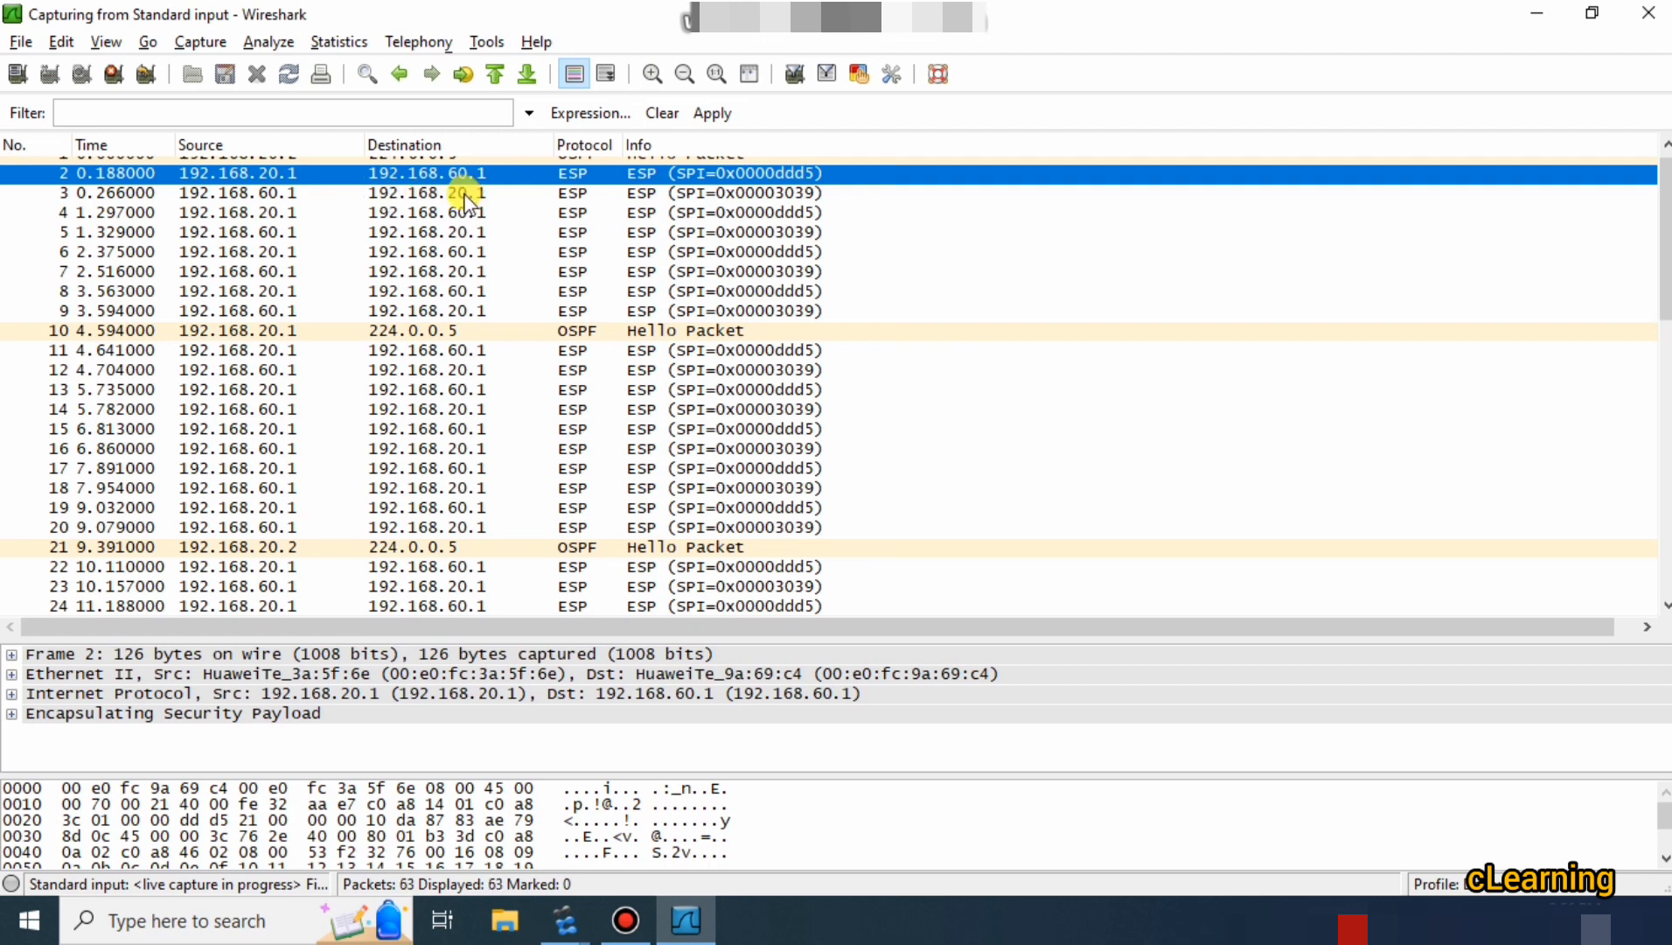
pyautogui.click(253, 198)
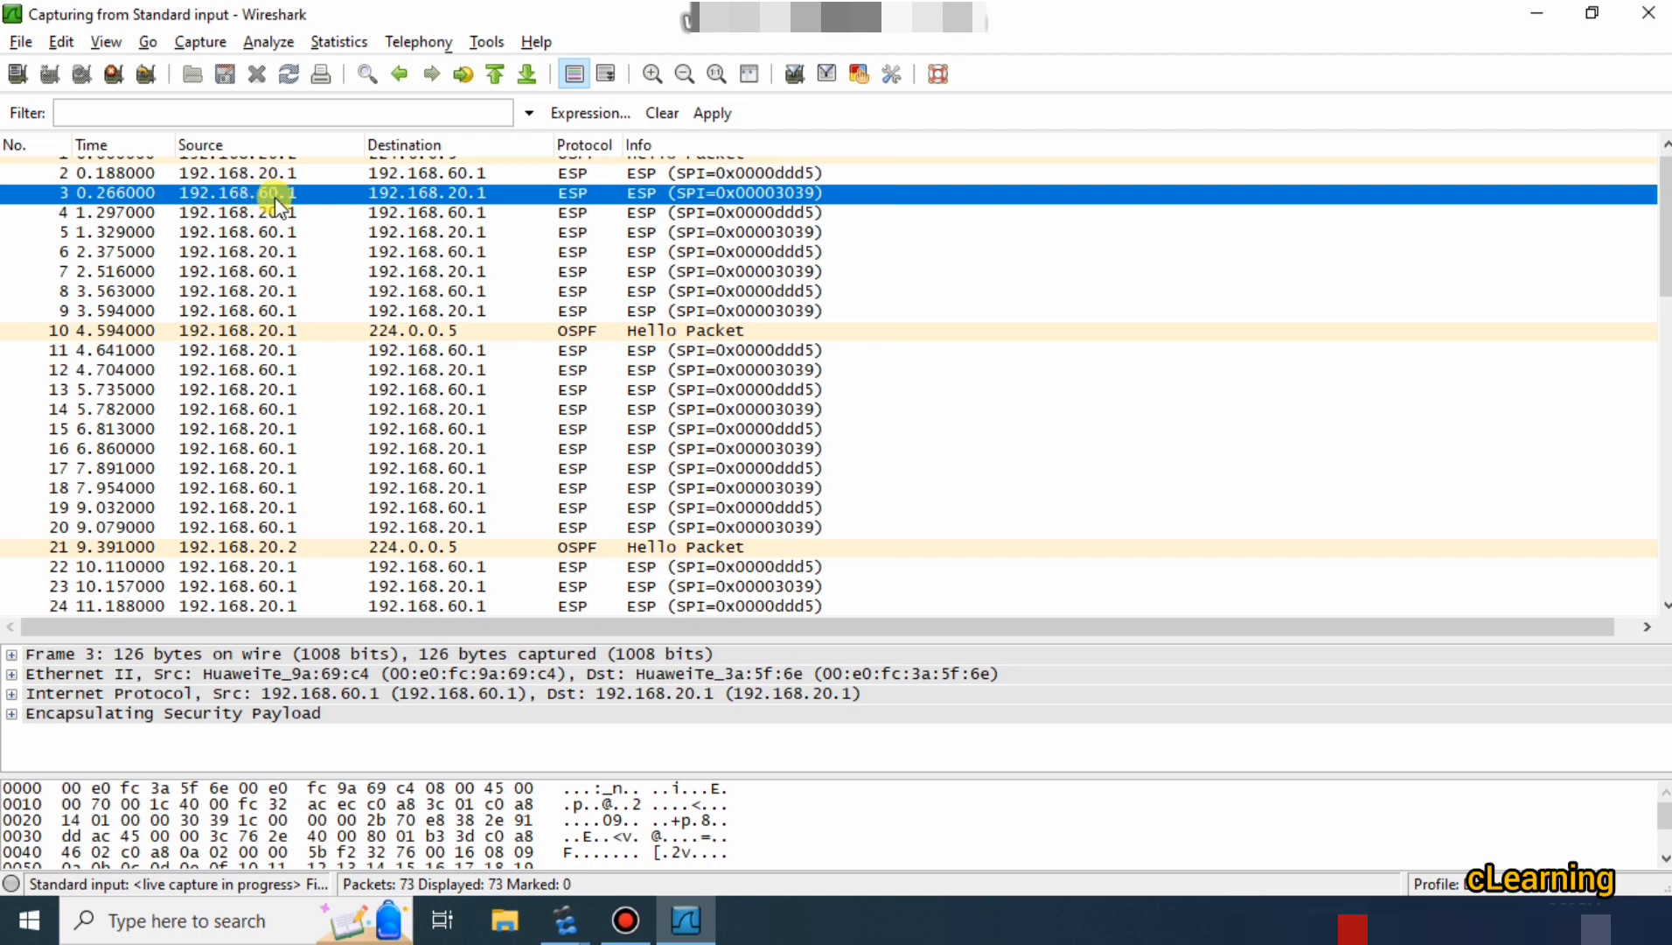
pyautogui.click(568, 330)
pyautogui.doubleClick(584, 288)
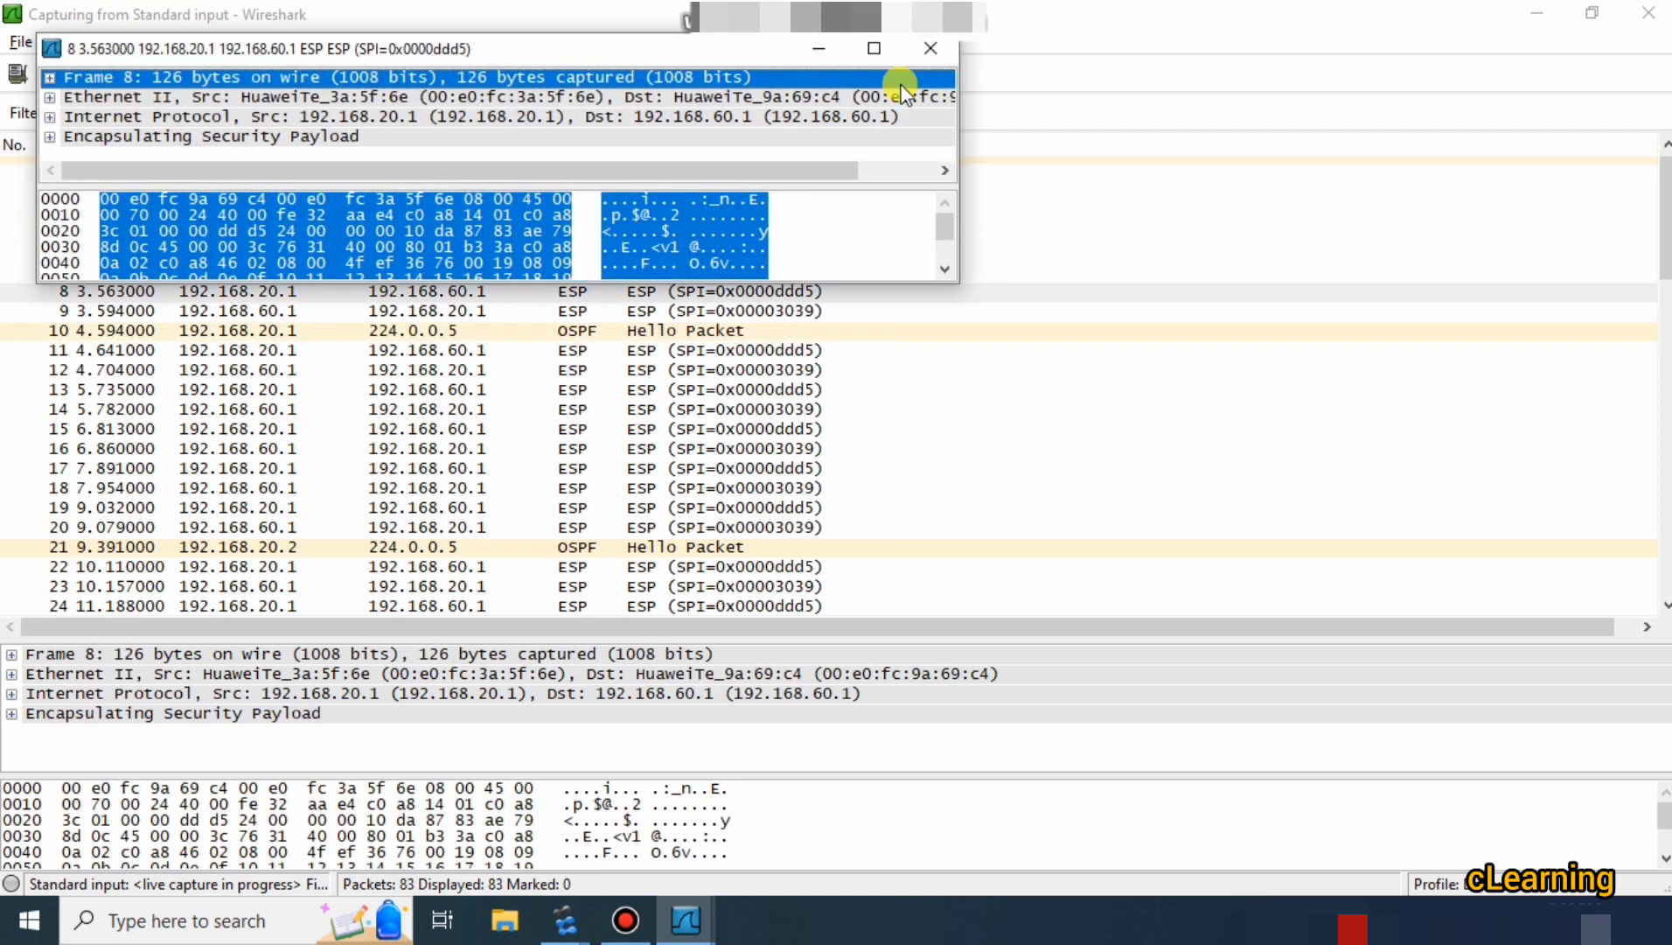
pyautogui.click(929, 50)
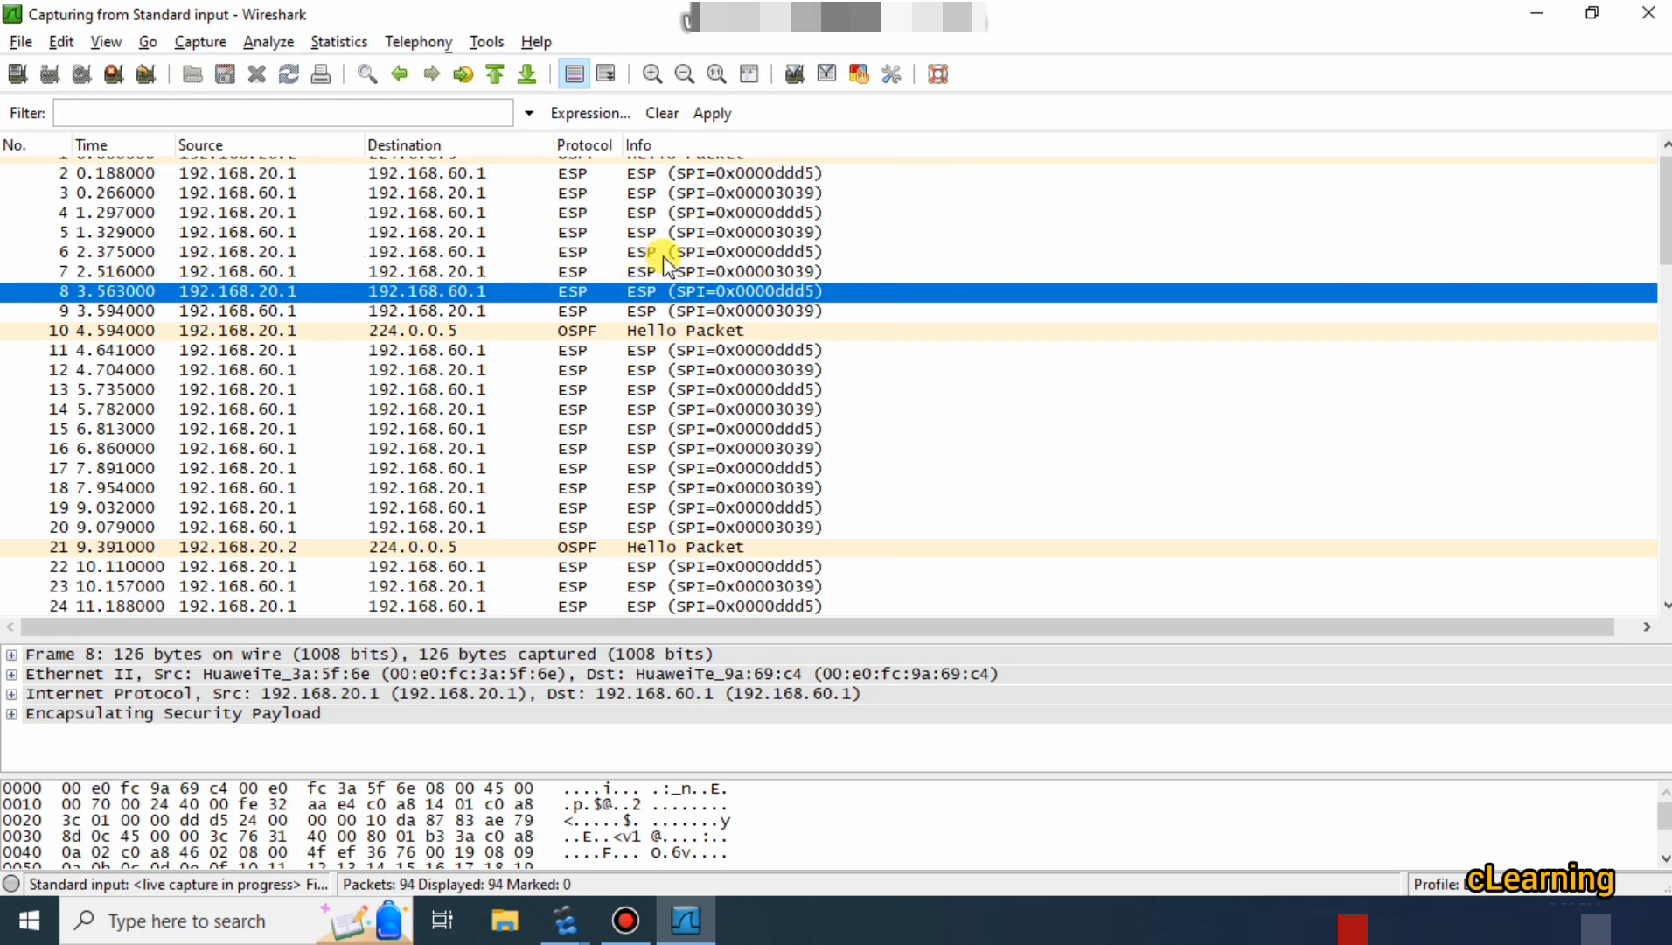
pyautogui.click(616, 252)
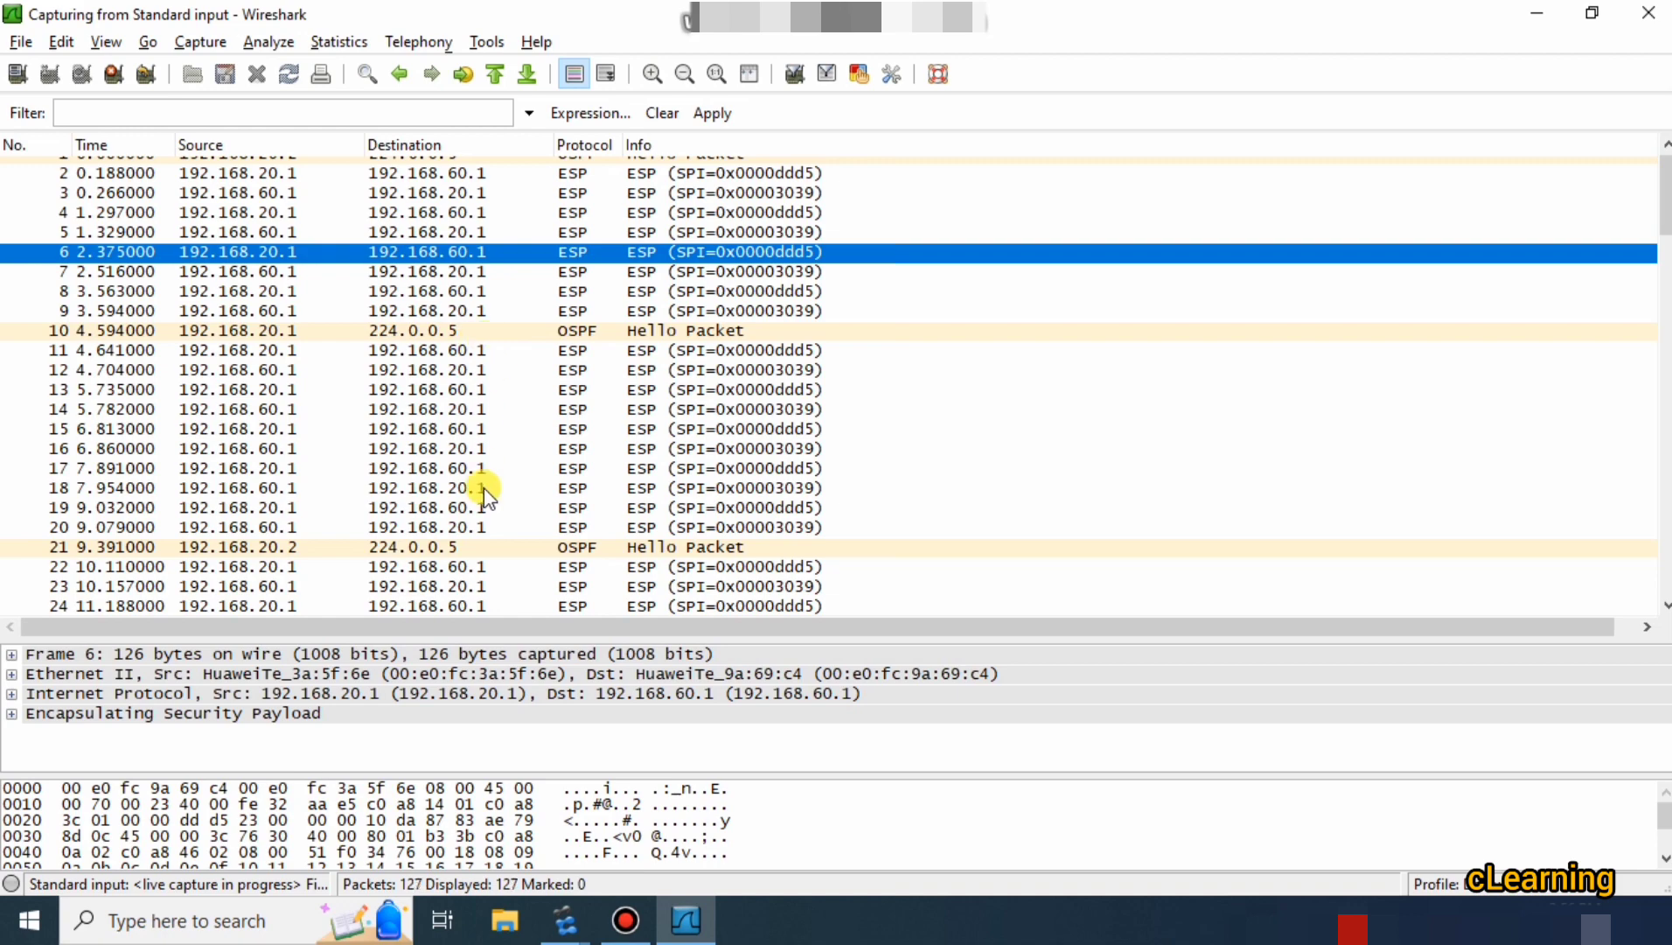
pyautogui.scroll(-5, 541, 502)
pyautogui.scroll(-20, 542, 502)
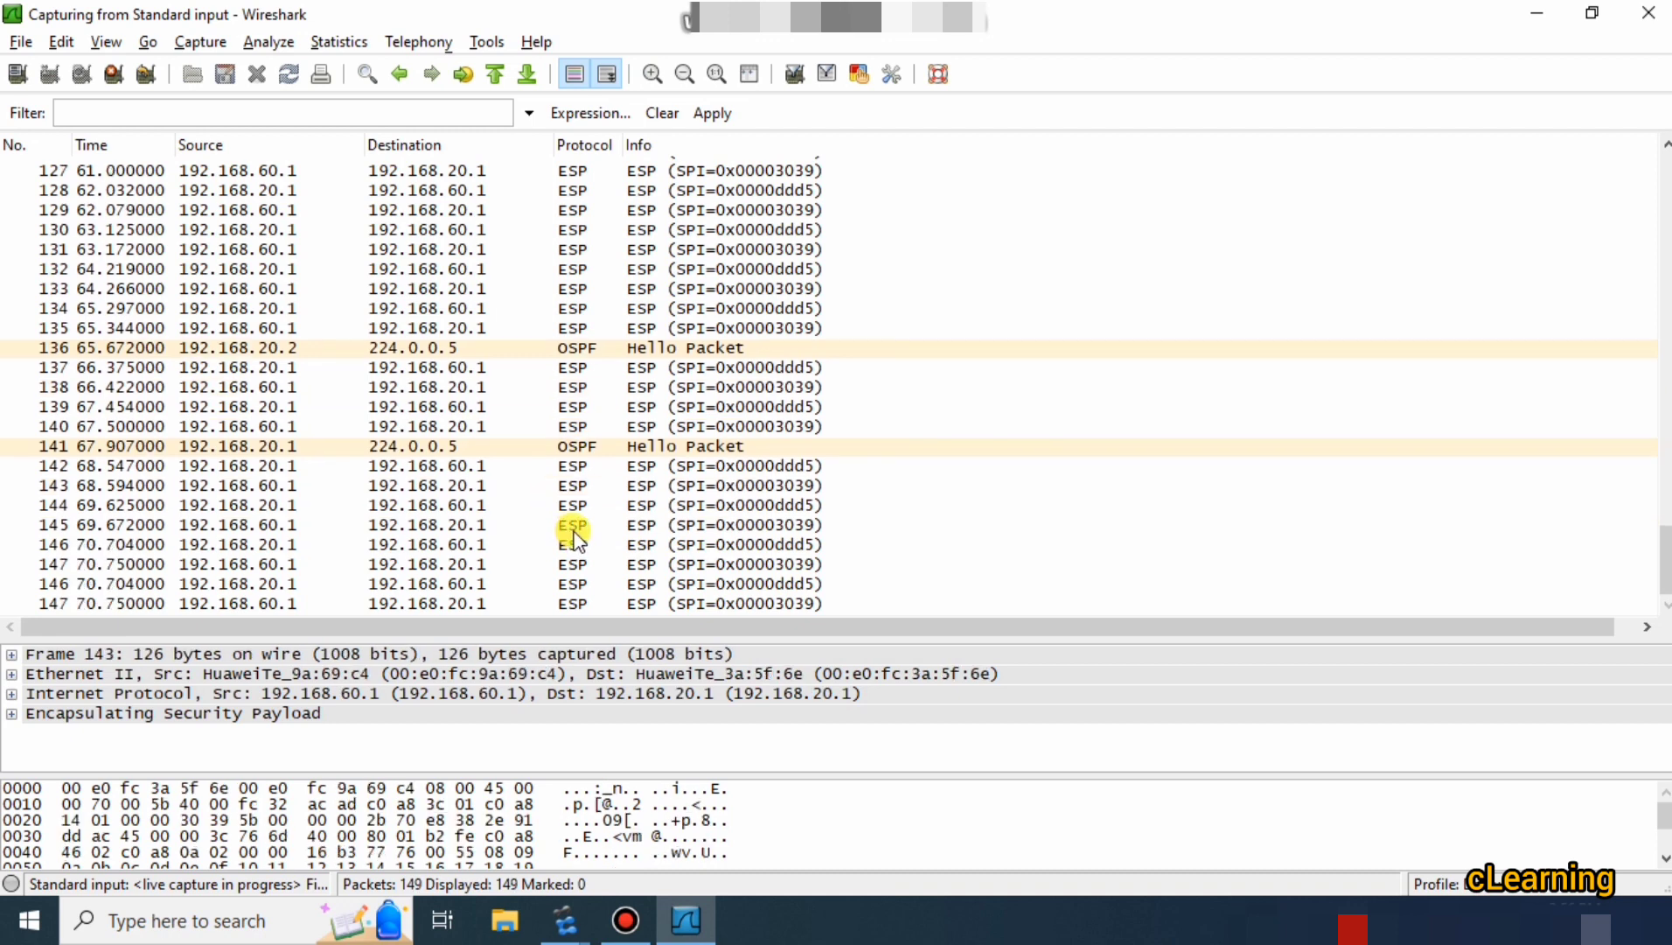
# Open frame 145 to inspect its Total Length and ESP SPI 0x00003039, then minimise Wireshark.
pyautogui.doubleClick(574, 528)
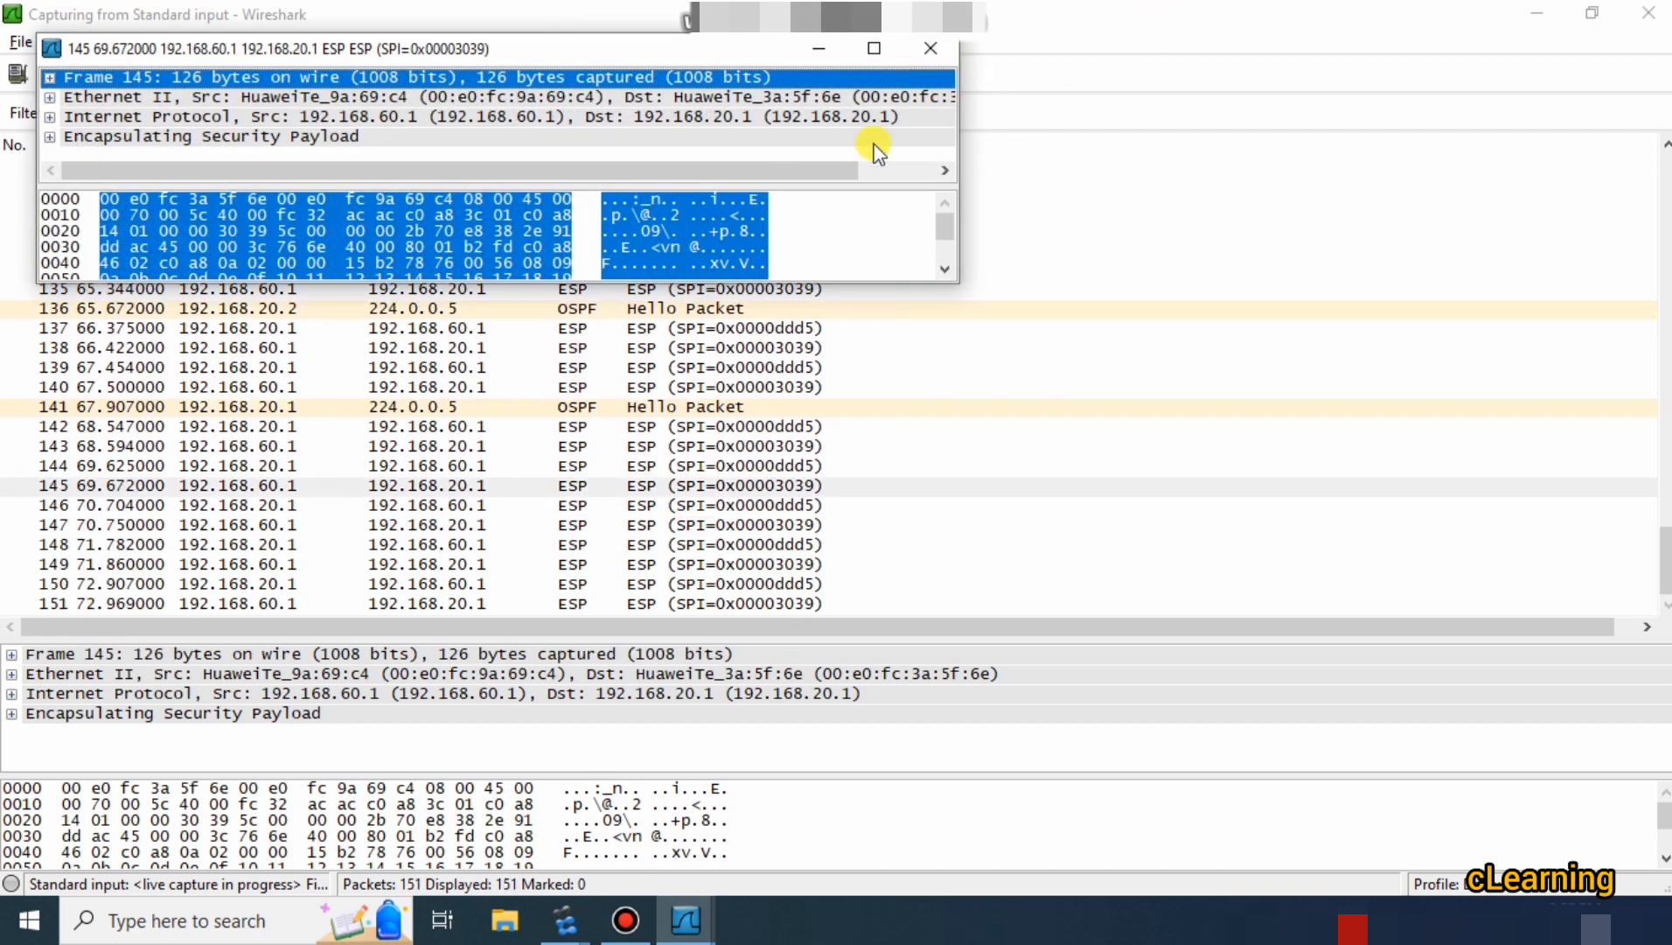
pyautogui.click(142, 214)
pyautogui.click(636, 214)
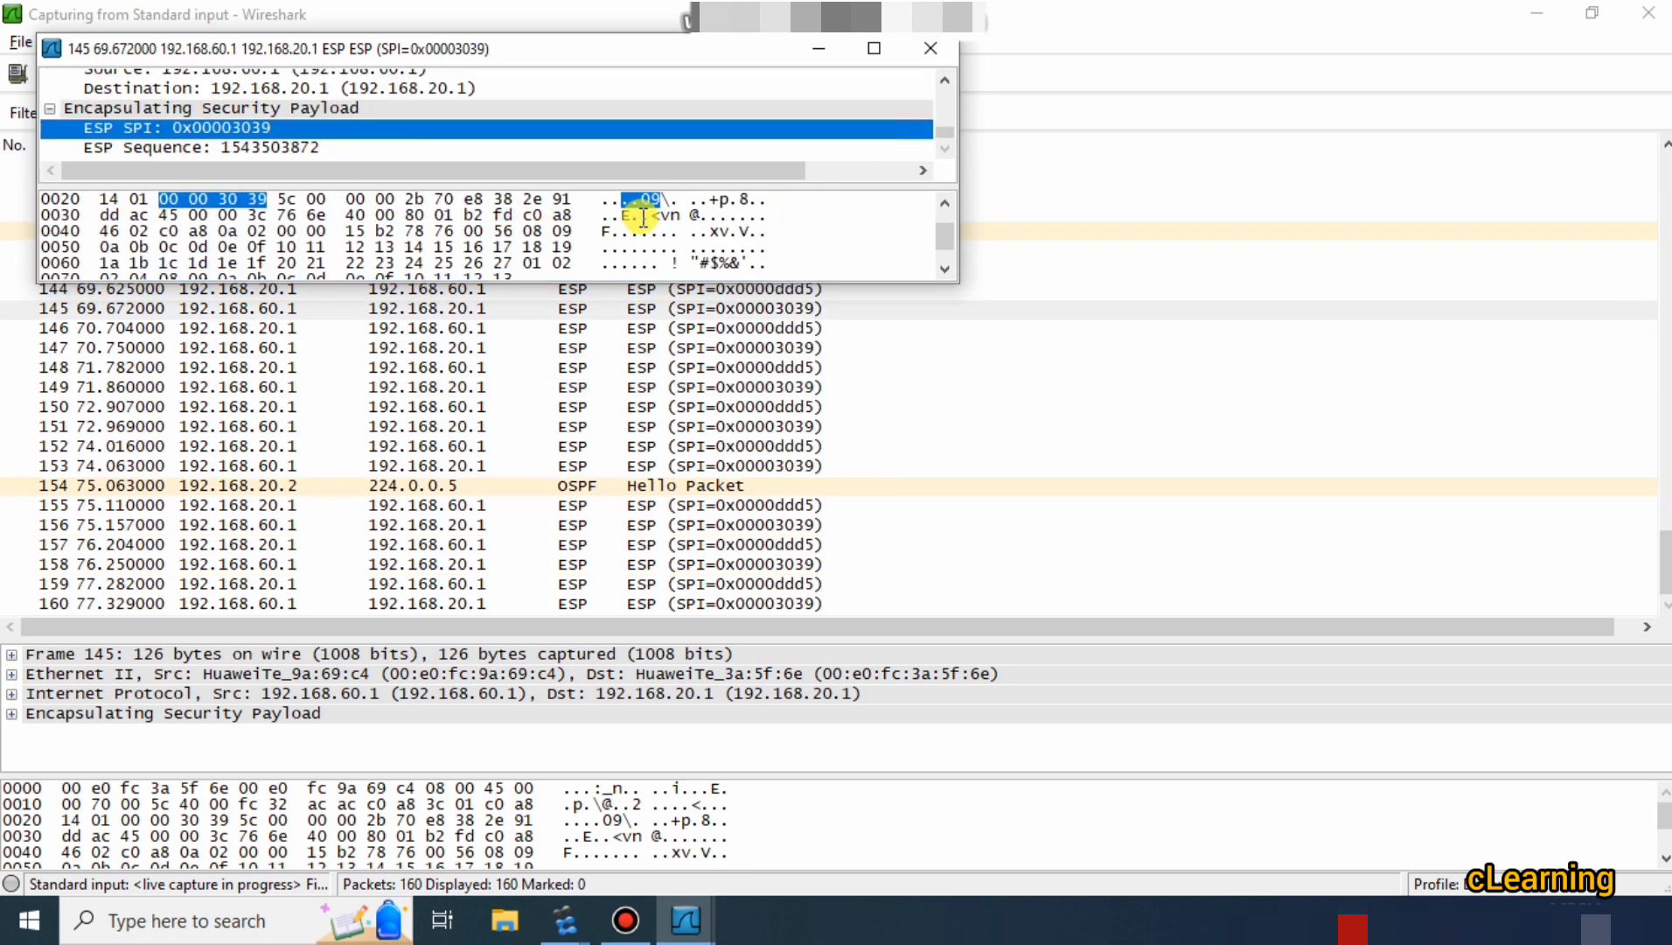
pyautogui.click(930, 48)
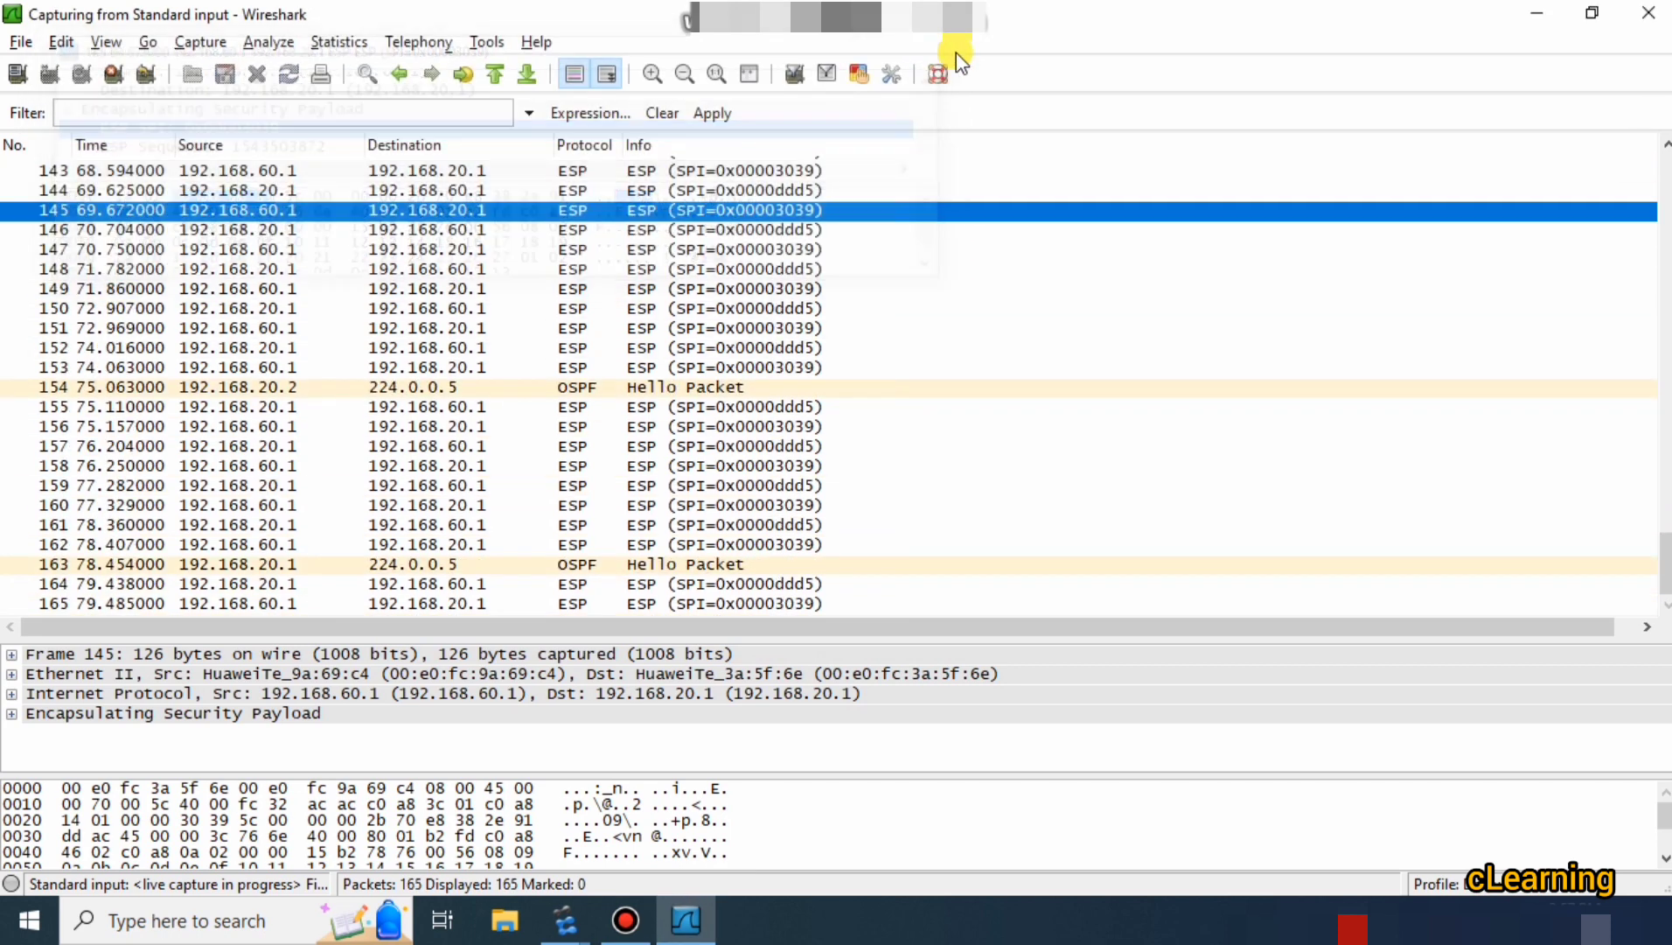
pyautogui.click(1537, 12)
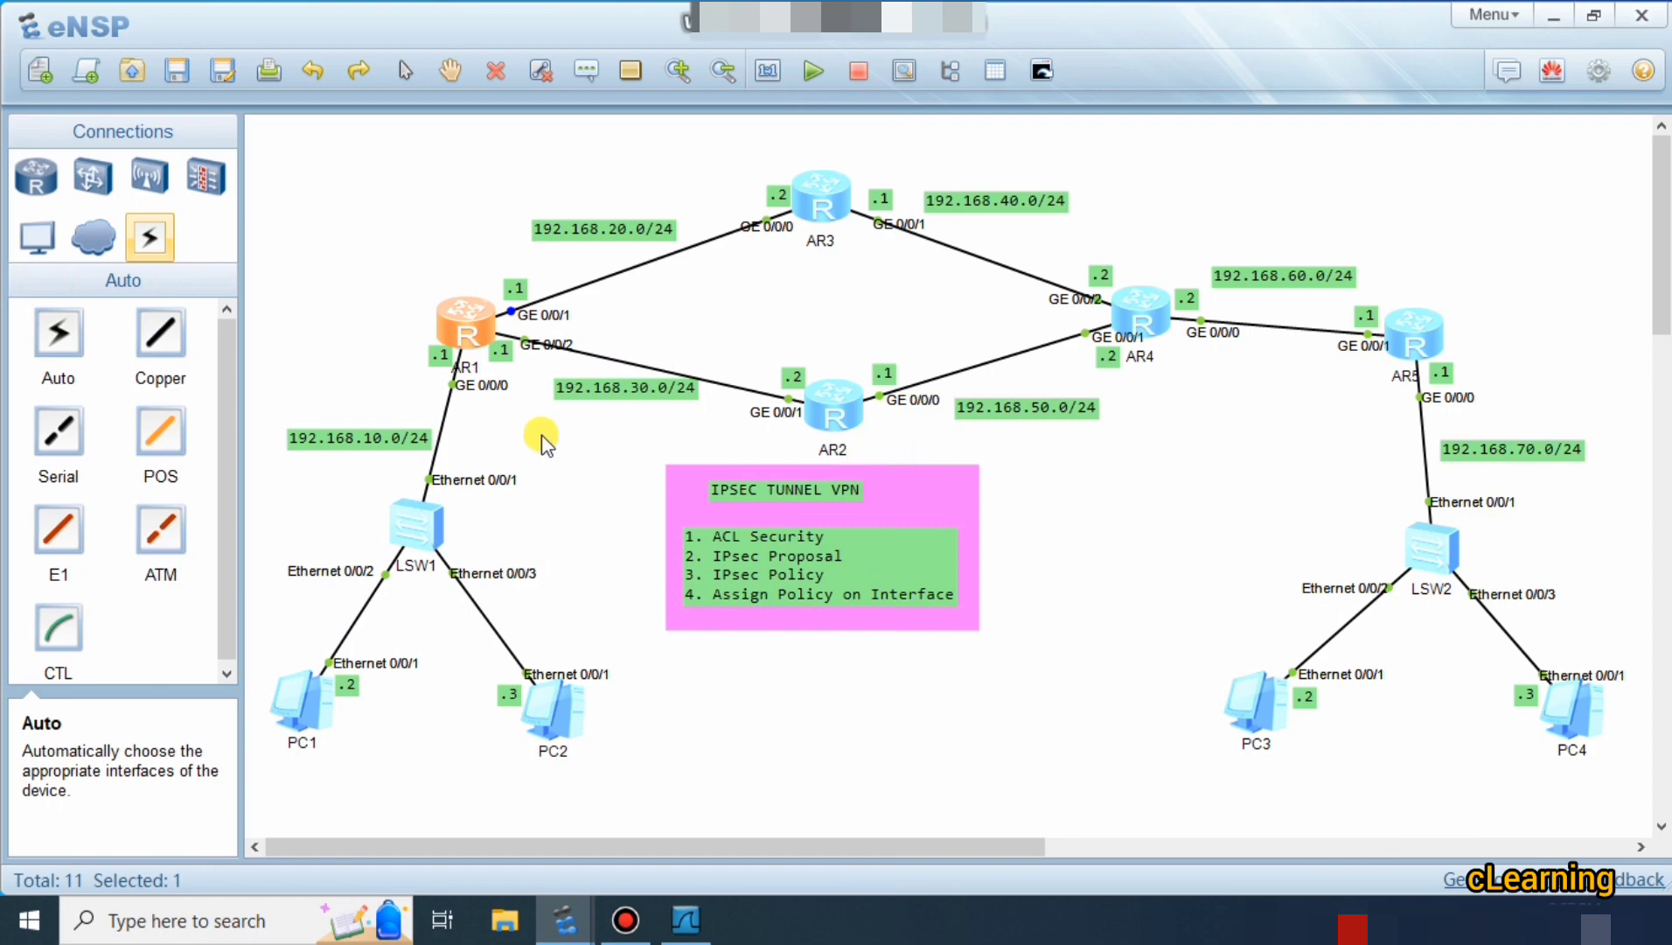
# Run display ipsec statistics esp in AR1's console using Tab completion.
pyautogui.doubleClick(457, 327)
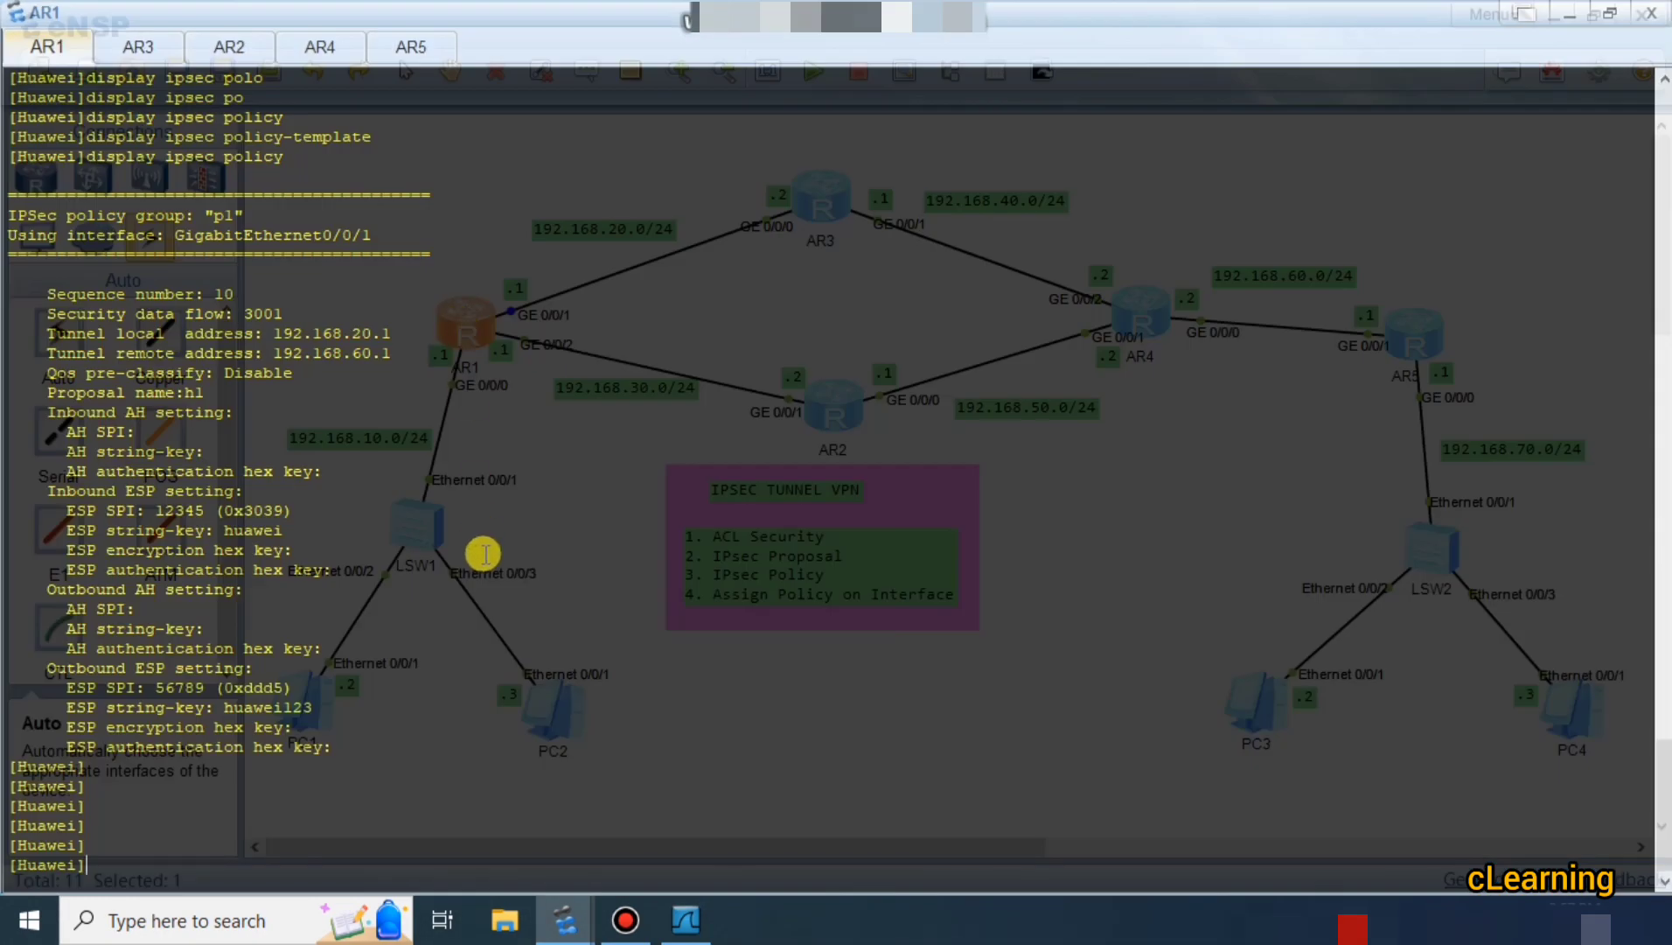
pyautogui.press('Return')
pyautogui.press('Return')
pyautogui.press('Return')
pyautogui.write('ipse')
pyautogui.press('Tab')
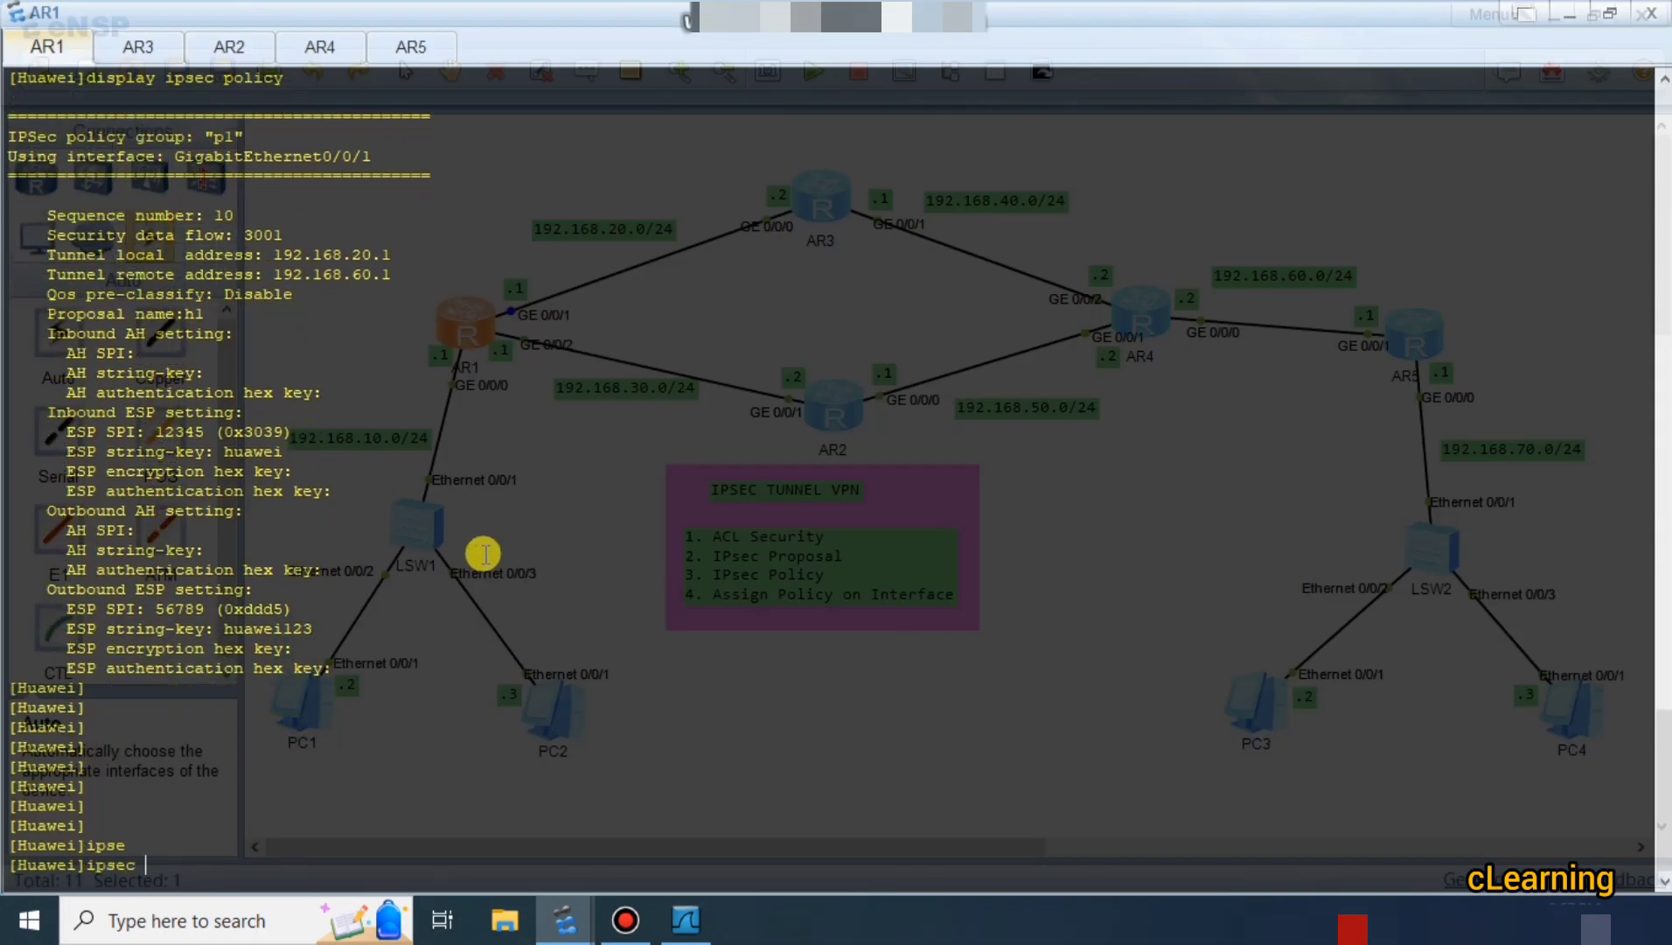
pyautogui.press('BackSpace')
pyautogui.press('BackSpace')
pyautogui.press('BackSpace')
pyautogui.press('BackSpace')
pyautogui.press('BackSpace')
pyautogui.write('dis')
pyautogui.press('Tab')
pyautogui.write('ipse')
pyautogui.press('Tab')
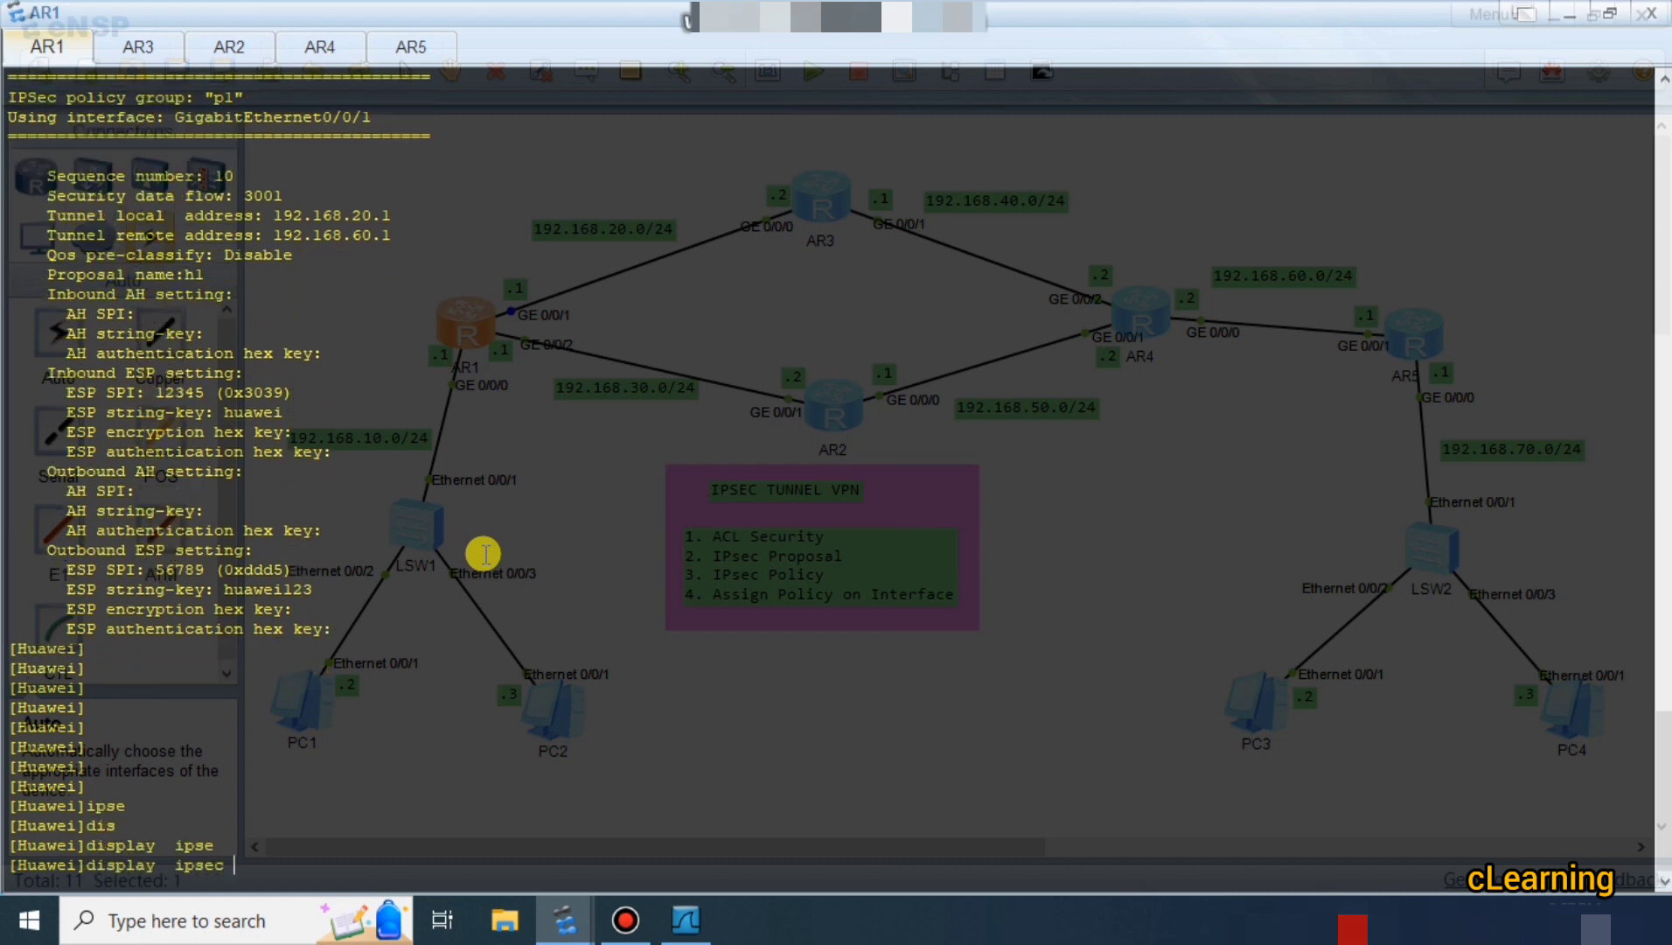
pyautogui.write('st')
pyautogui.press('Tab')
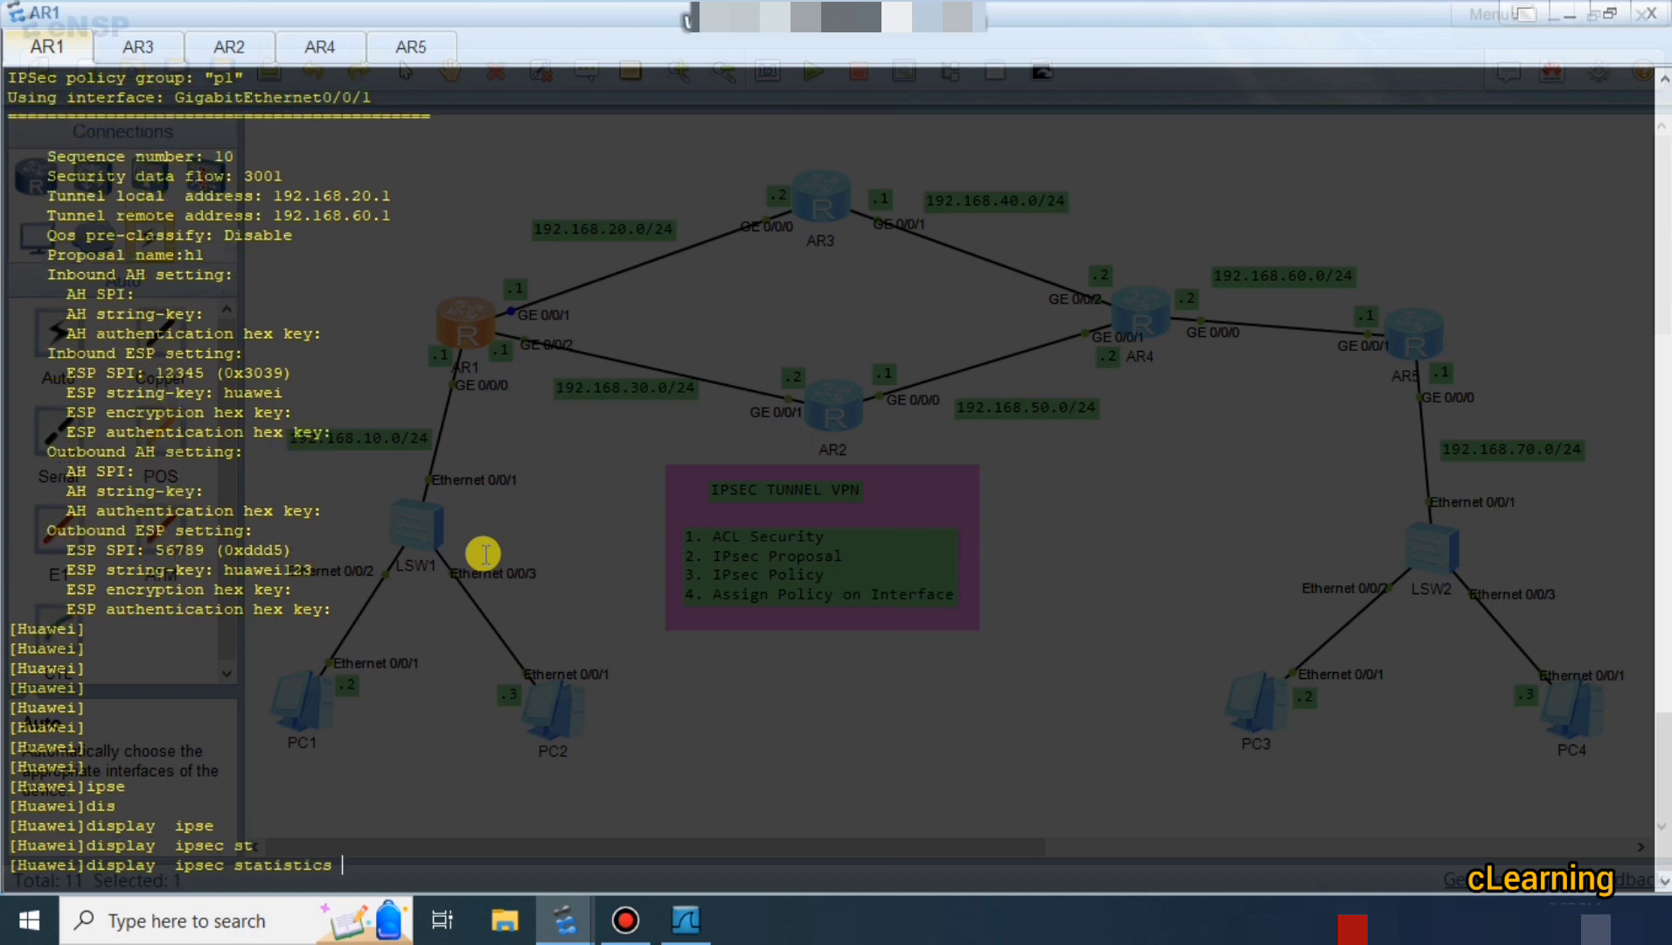
pyautogui.write('s')
pyautogui.press('Tab')
pyautogui.press('BackSpace')
pyautogui.write('es')
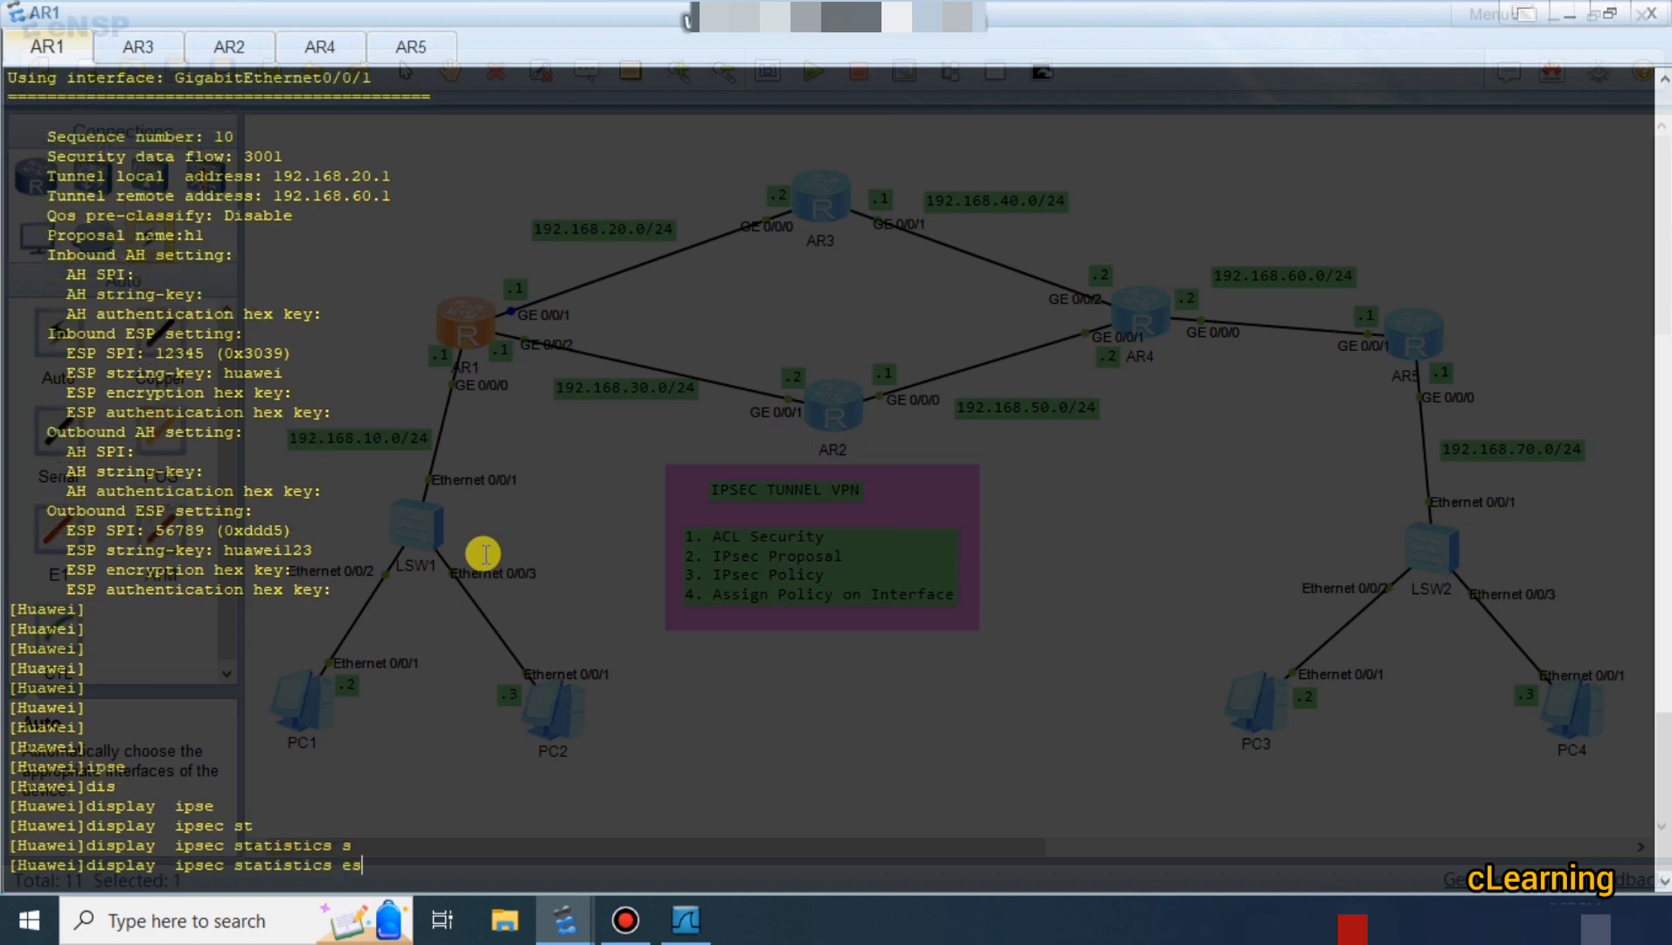
pyautogui.press('Tab')
pyautogui.write('p')
pyautogui.press('Return')
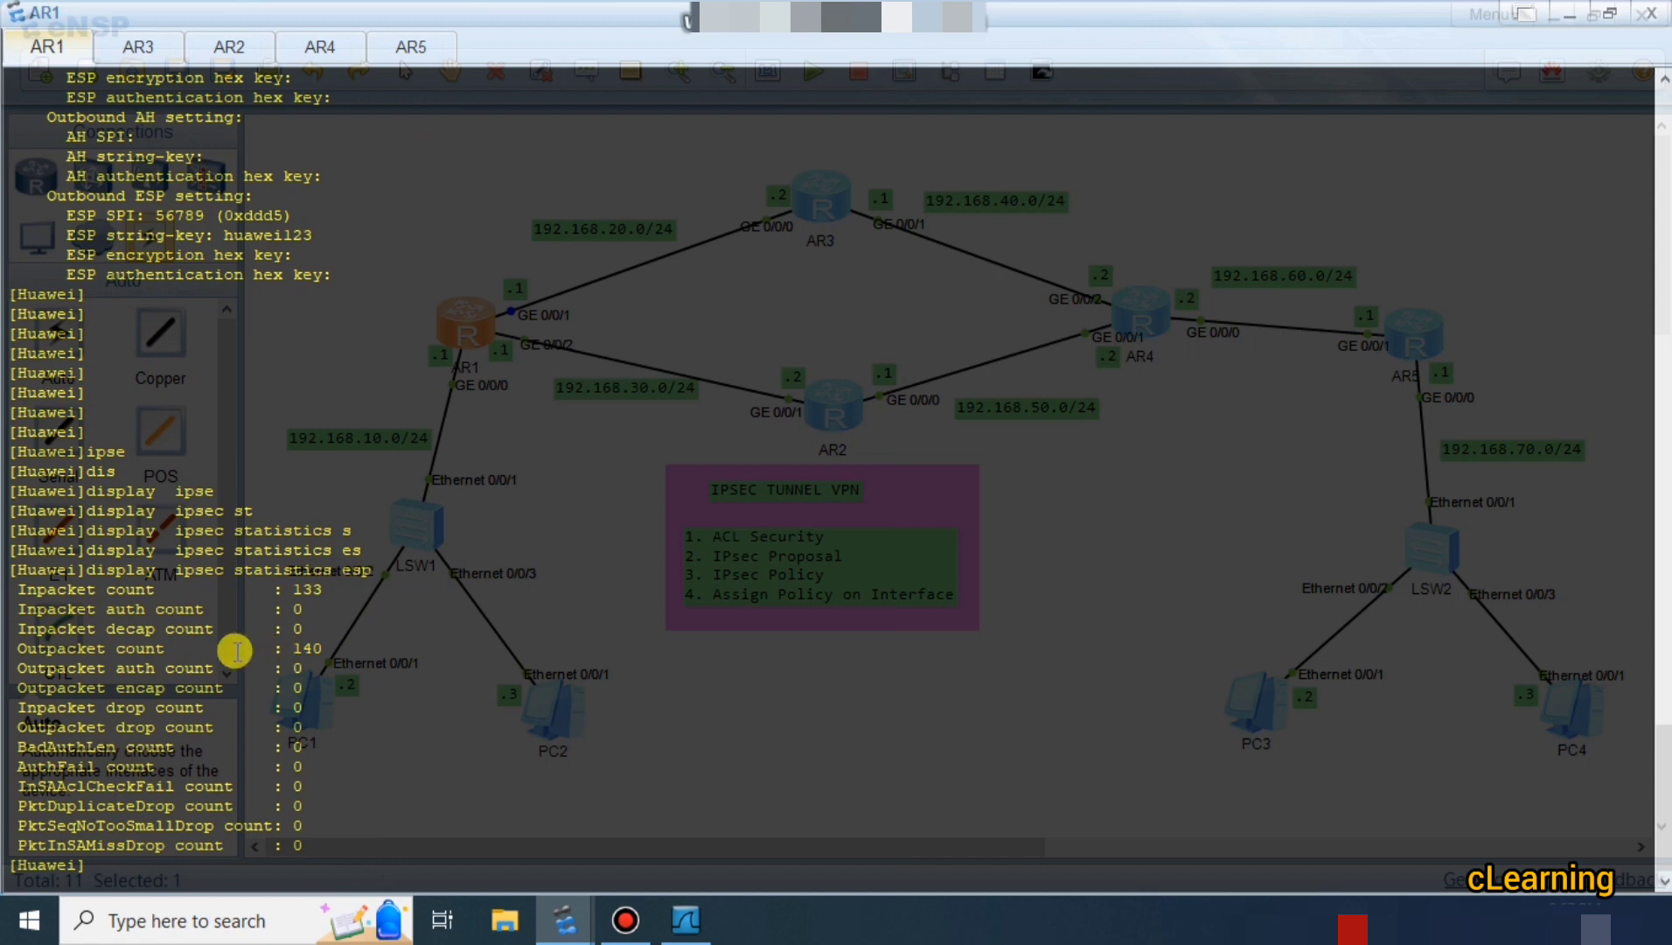
# Highlight outbound count 140 and inbound count 133, then bring the Wireshark capture back.
pyautogui.moveTo(273, 648); pyautogui.dragTo(341, 648)
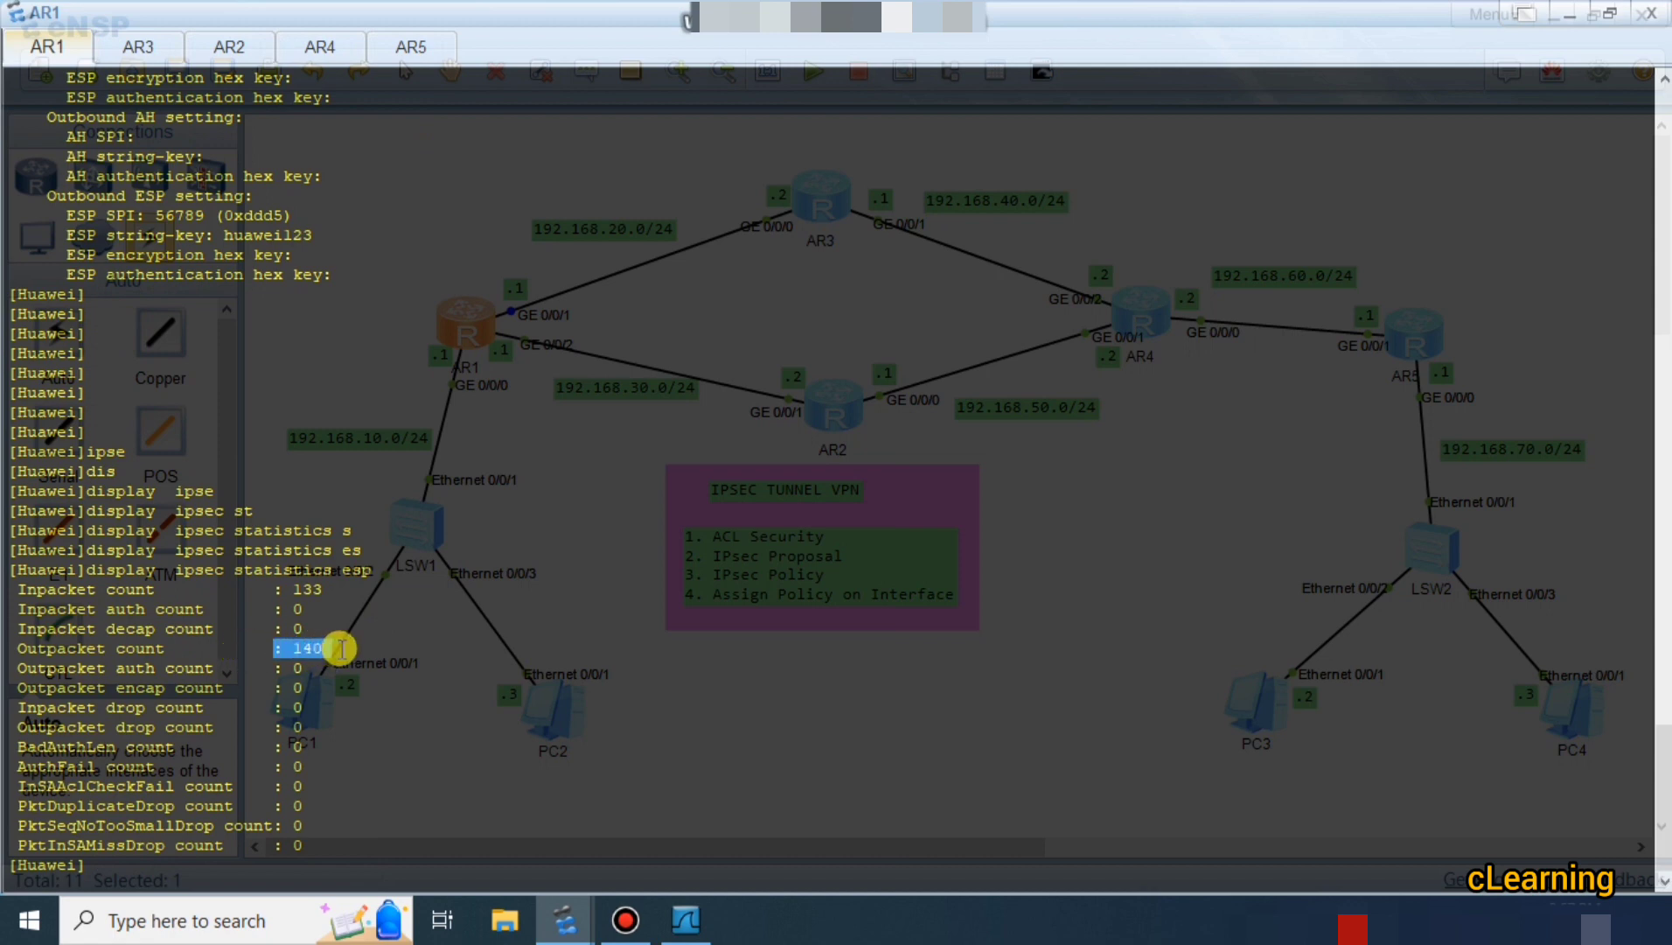
pyautogui.click(367, 653)
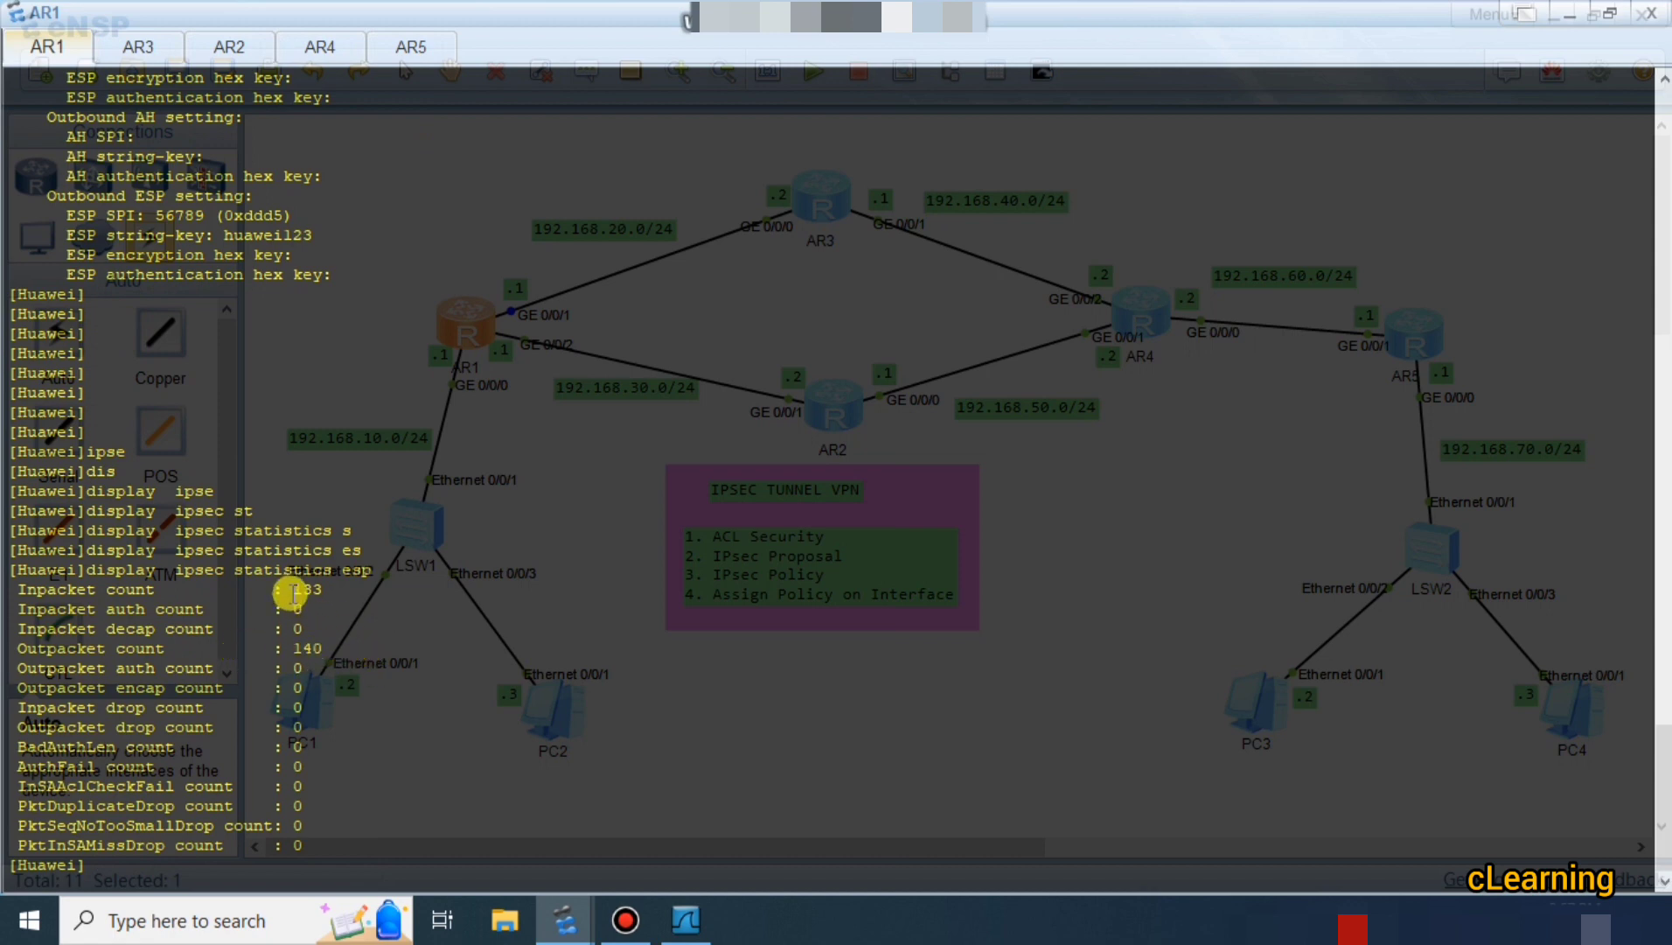
pyautogui.moveTo(292, 593); pyautogui.dragTo(326, 594)
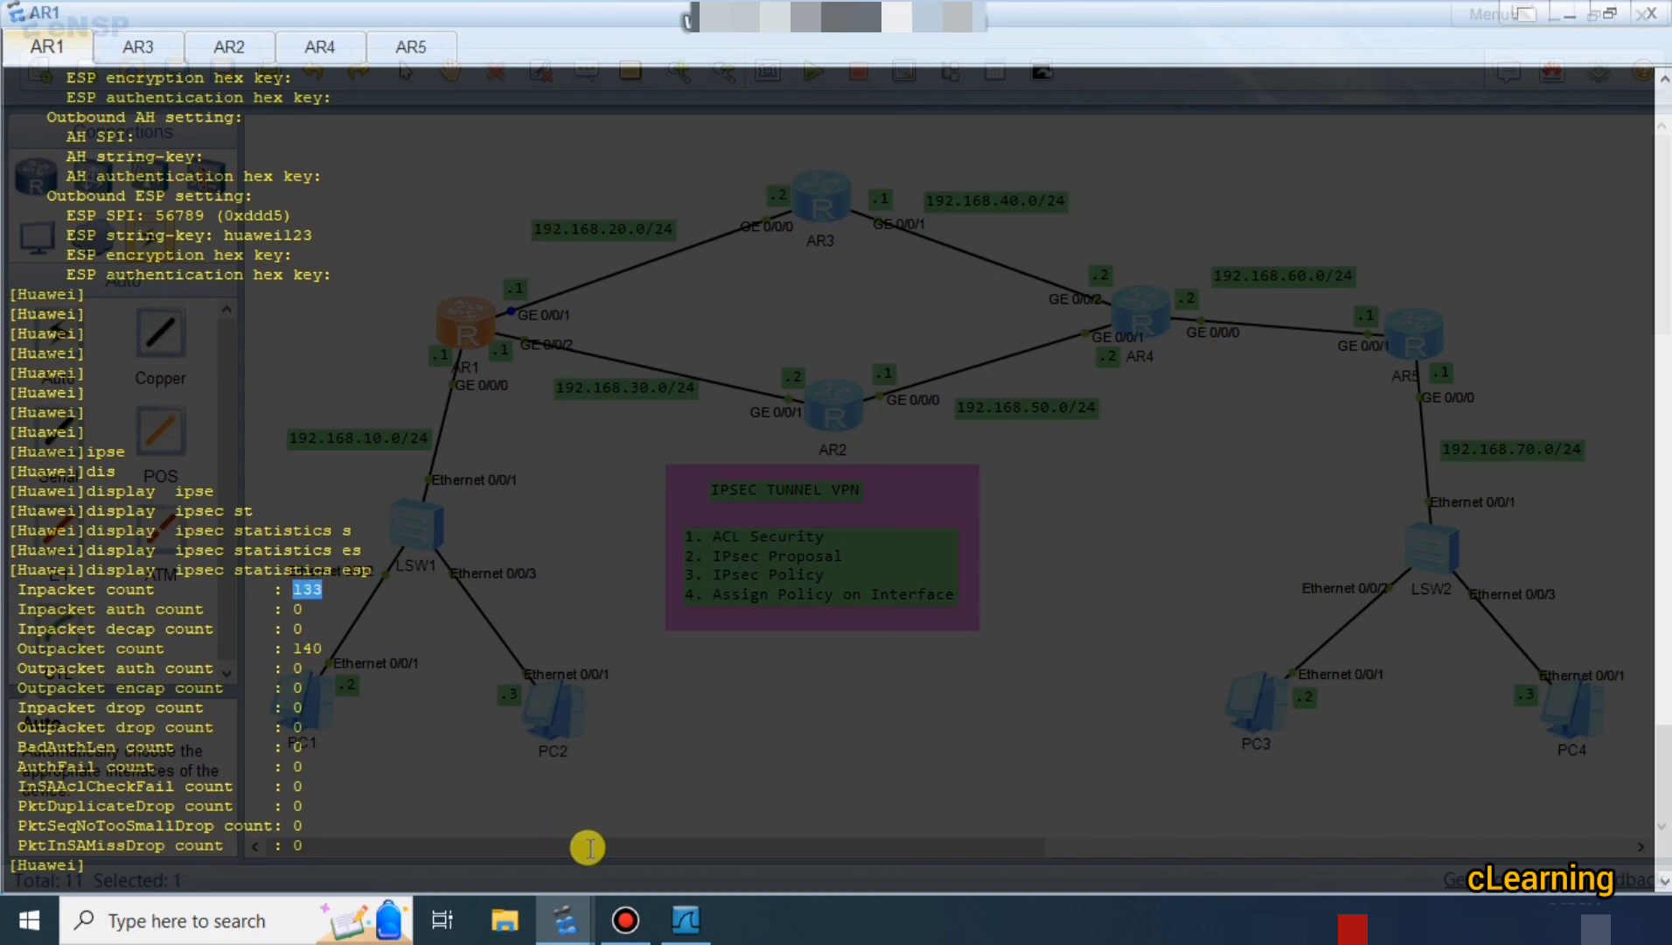
pyautogui.click(681, 919)
pyautogui.hscroll(1, 662, 626)
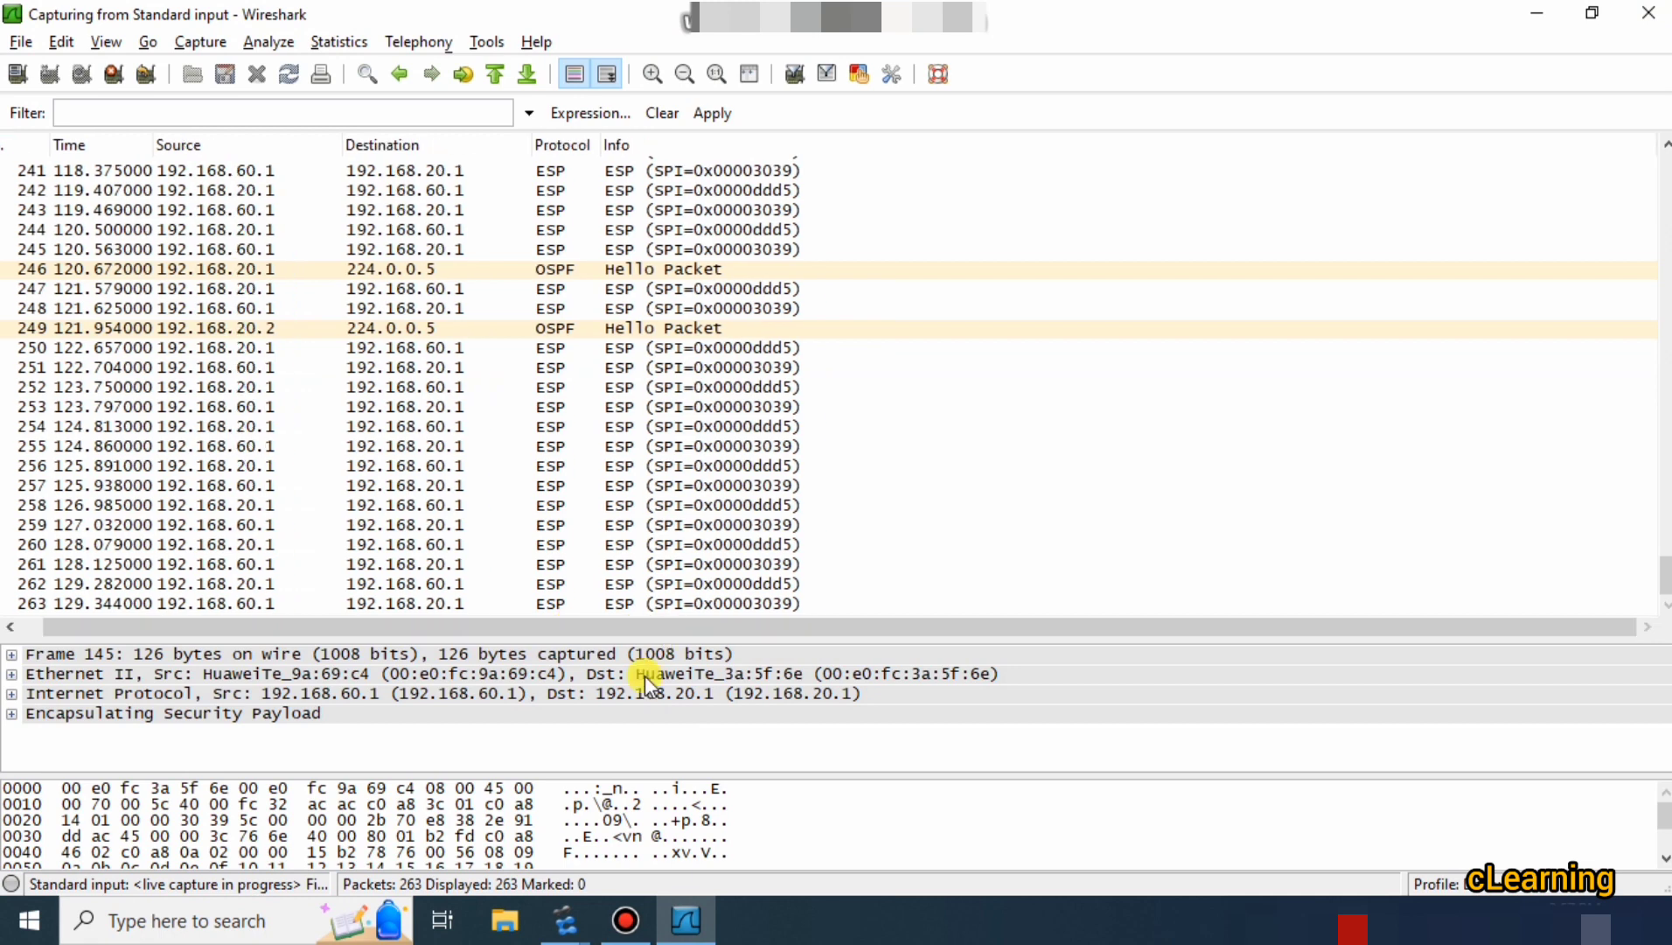
# Review PC1's continuing ping replies to 192.168.70.2, then minimise Wireshark and bring AR1's console forward.
pyautogui.click(565, 919)
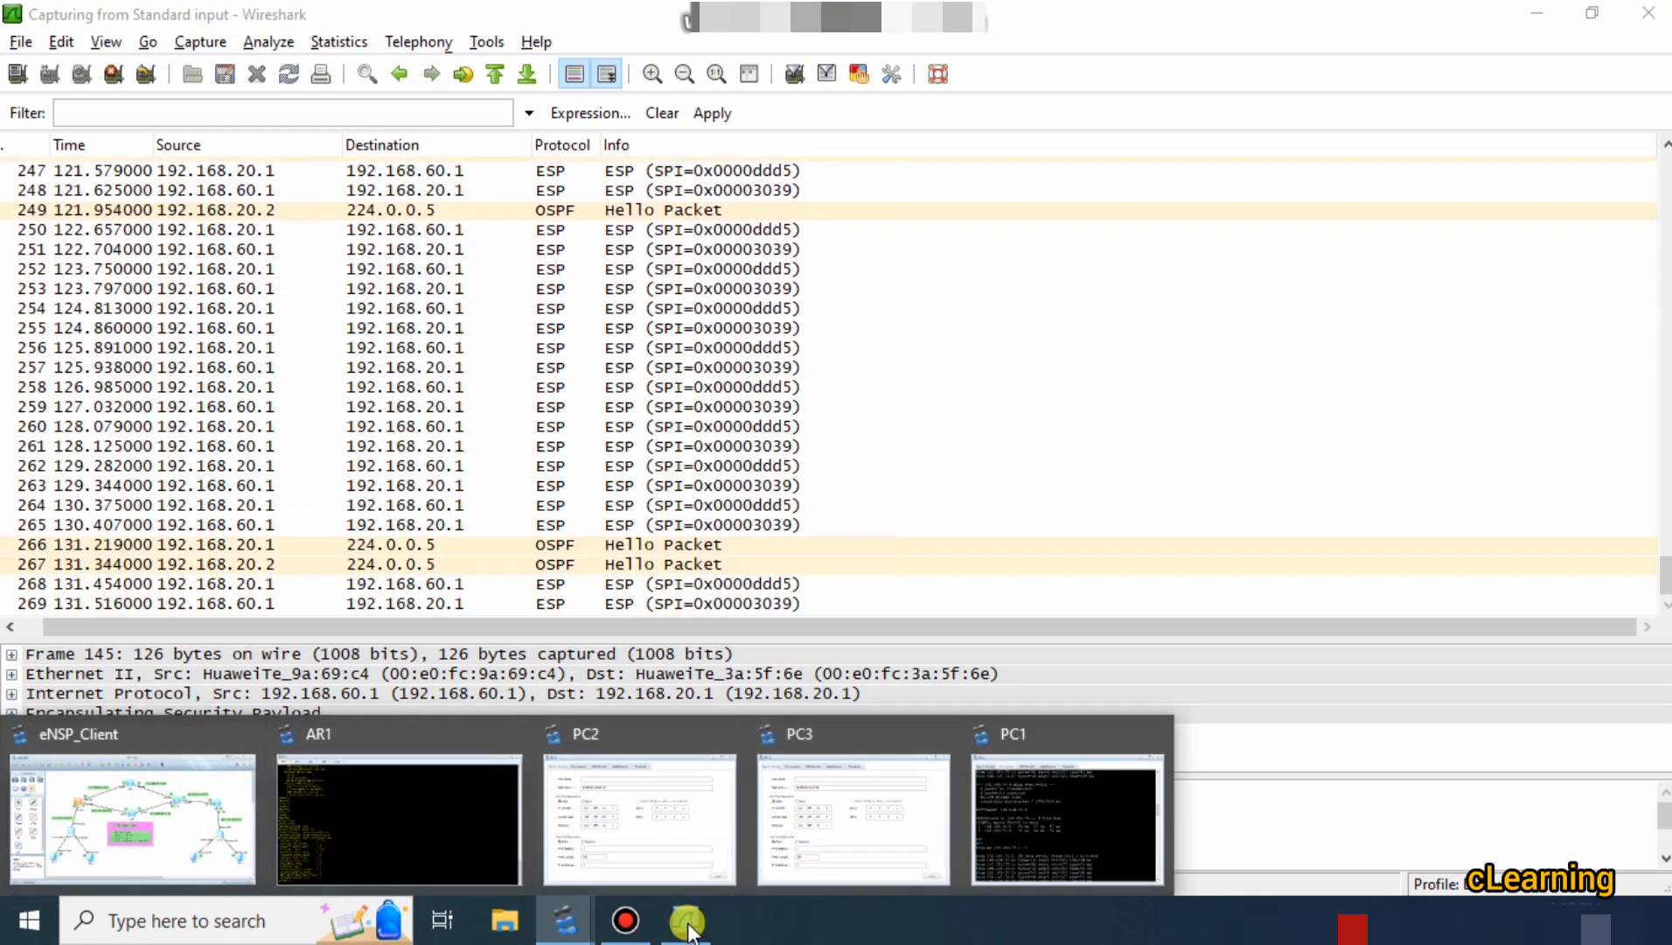
pyautogui.click(997, 809)
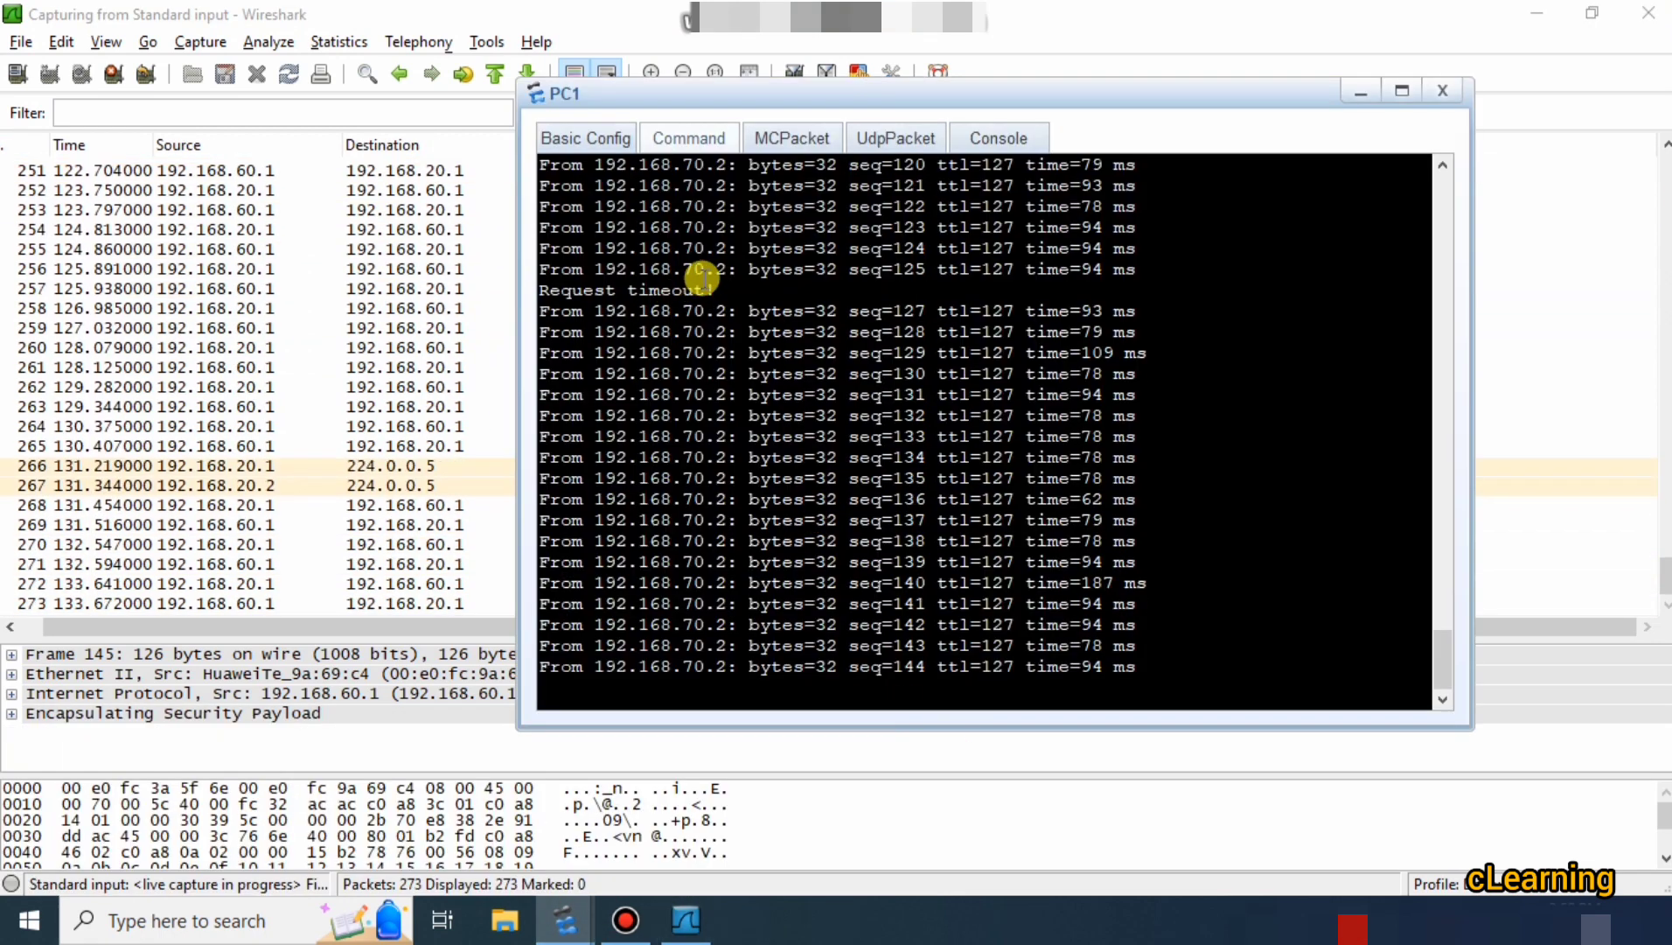
pyautogui.moveTo(709, 282); pyautogui.dragTo(590, 294)
pyautogui.scroll(4, 595, 280)
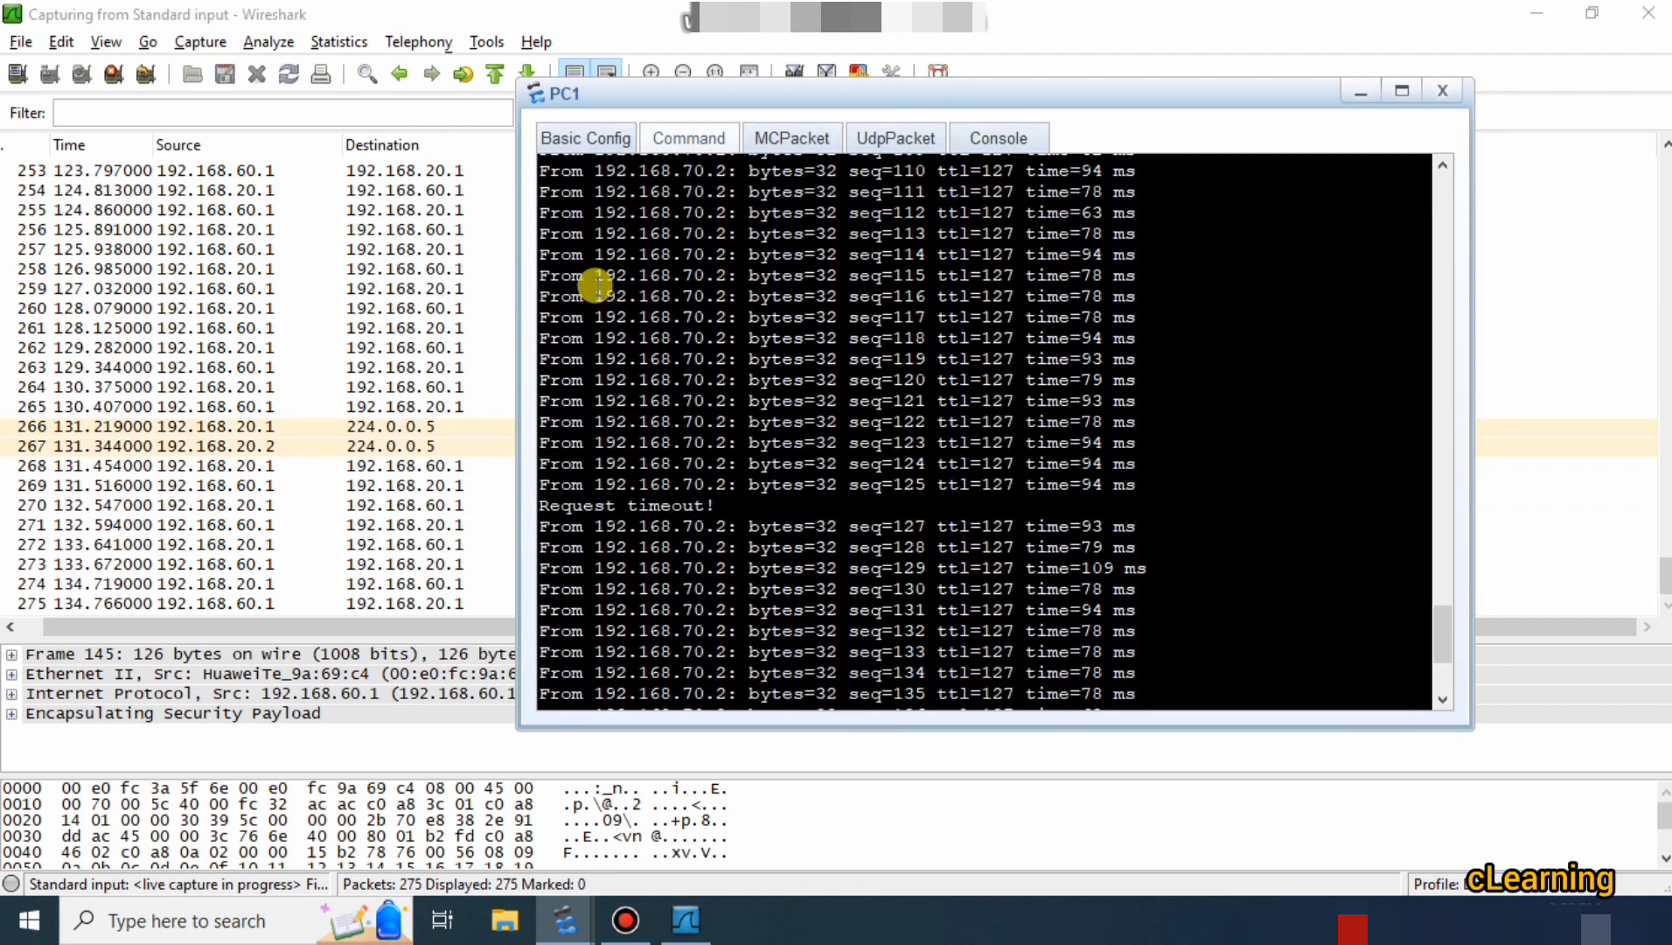
pyautogui.scroll(6, 642, 362)
pyautogui.moveTo(714, 628); pyautogui.dragTo(675, 605)
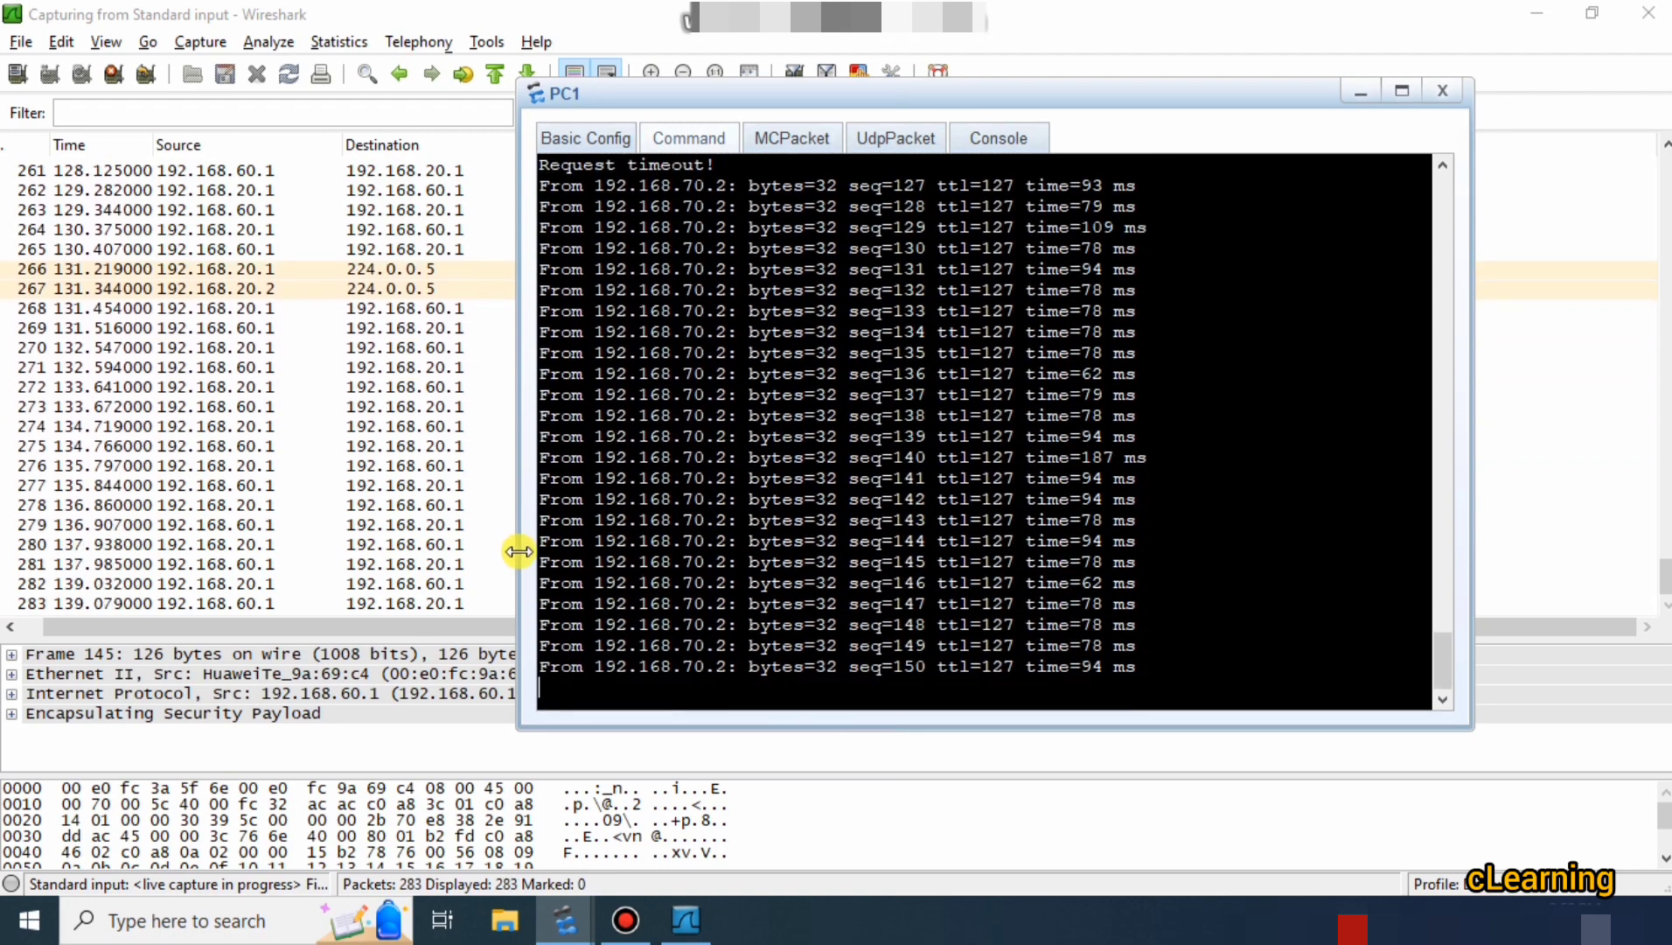
pyautogui.click(407, 425)
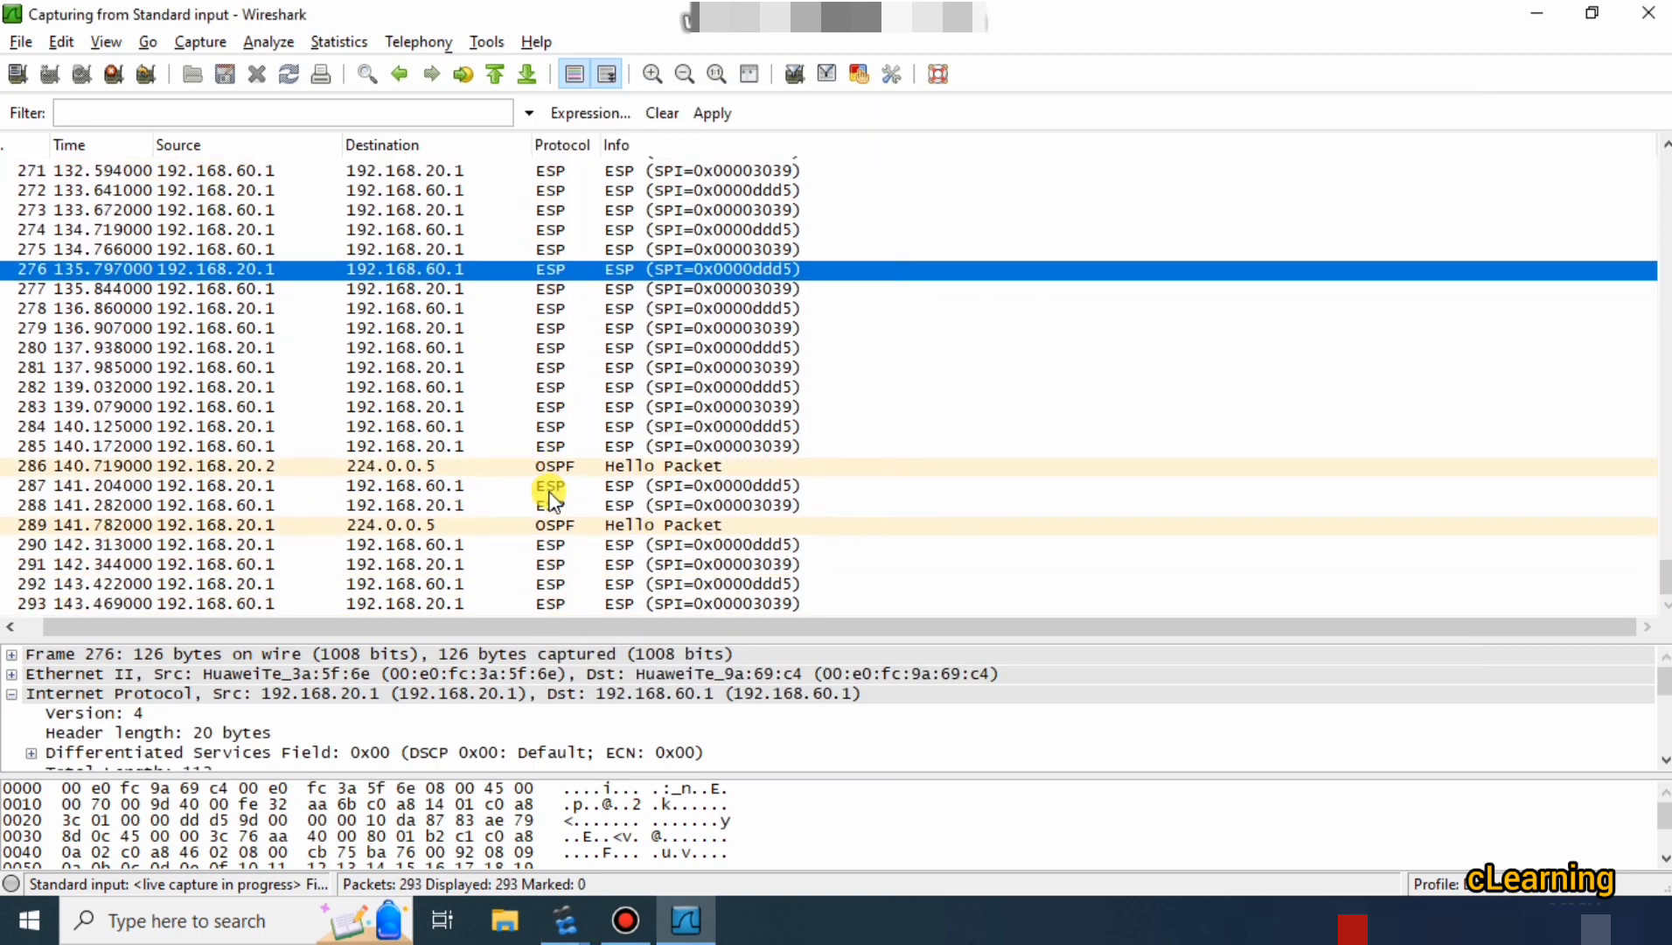
pyautogui.click(1536, 12)
pyautogui.click(454, 350)
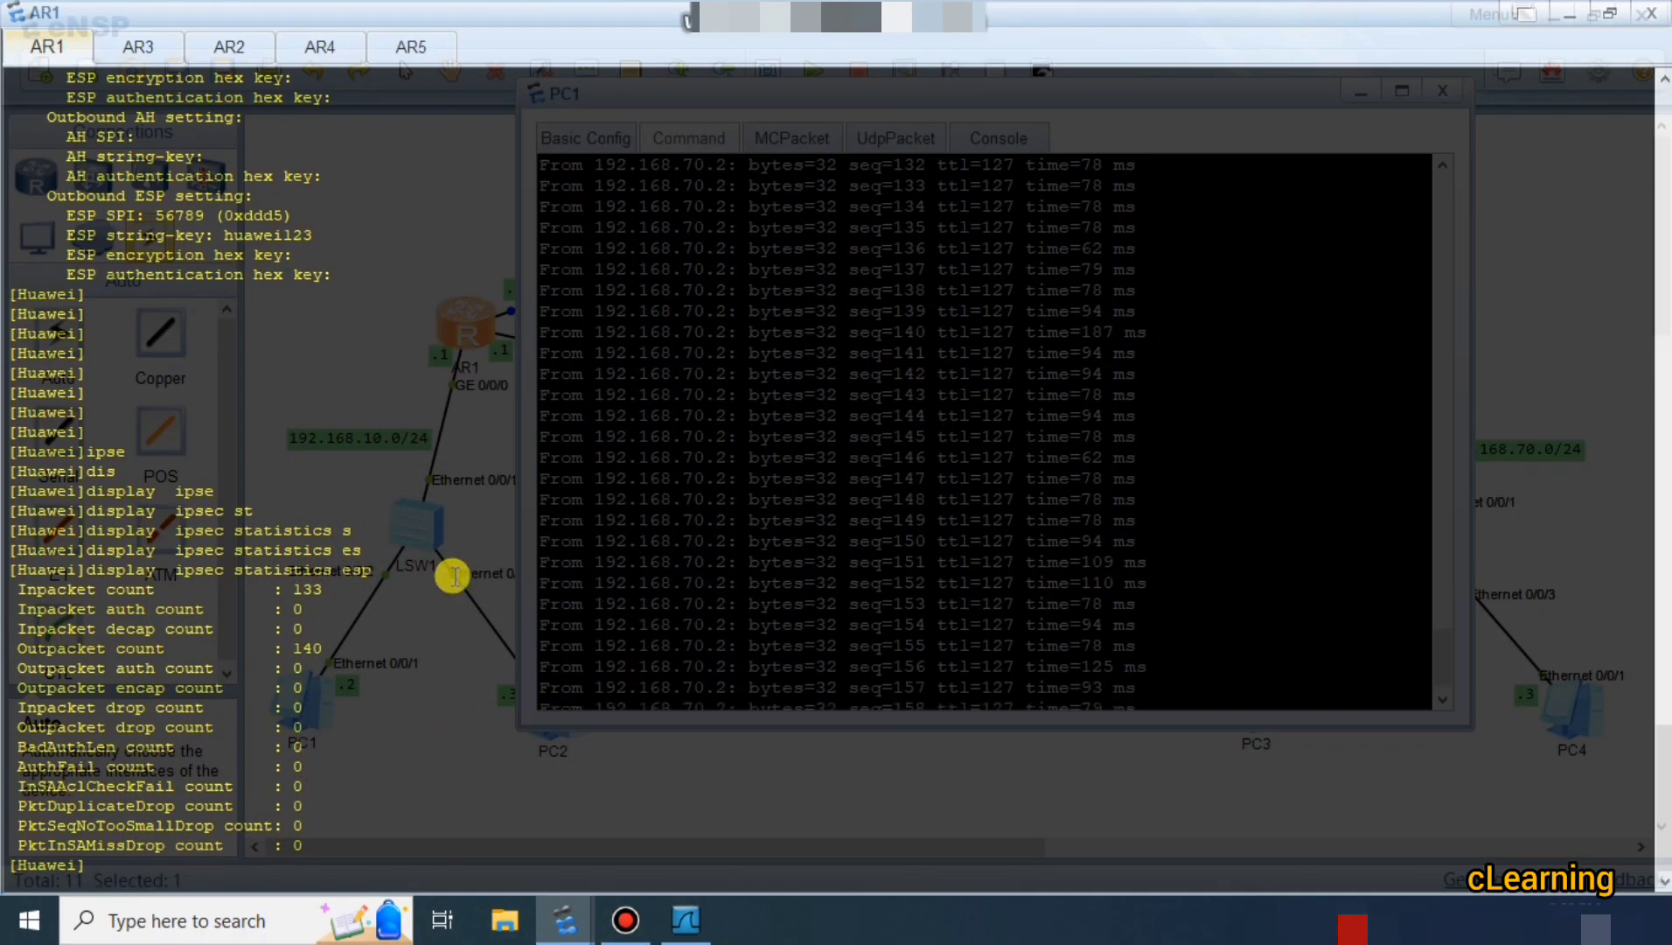
# Rerun the ESP statistics, now 165 inbound and 171 outbound, and minimise the AR1 and PC1 windows.
pyautogui.press('Up')
pyautogui.press('Return')
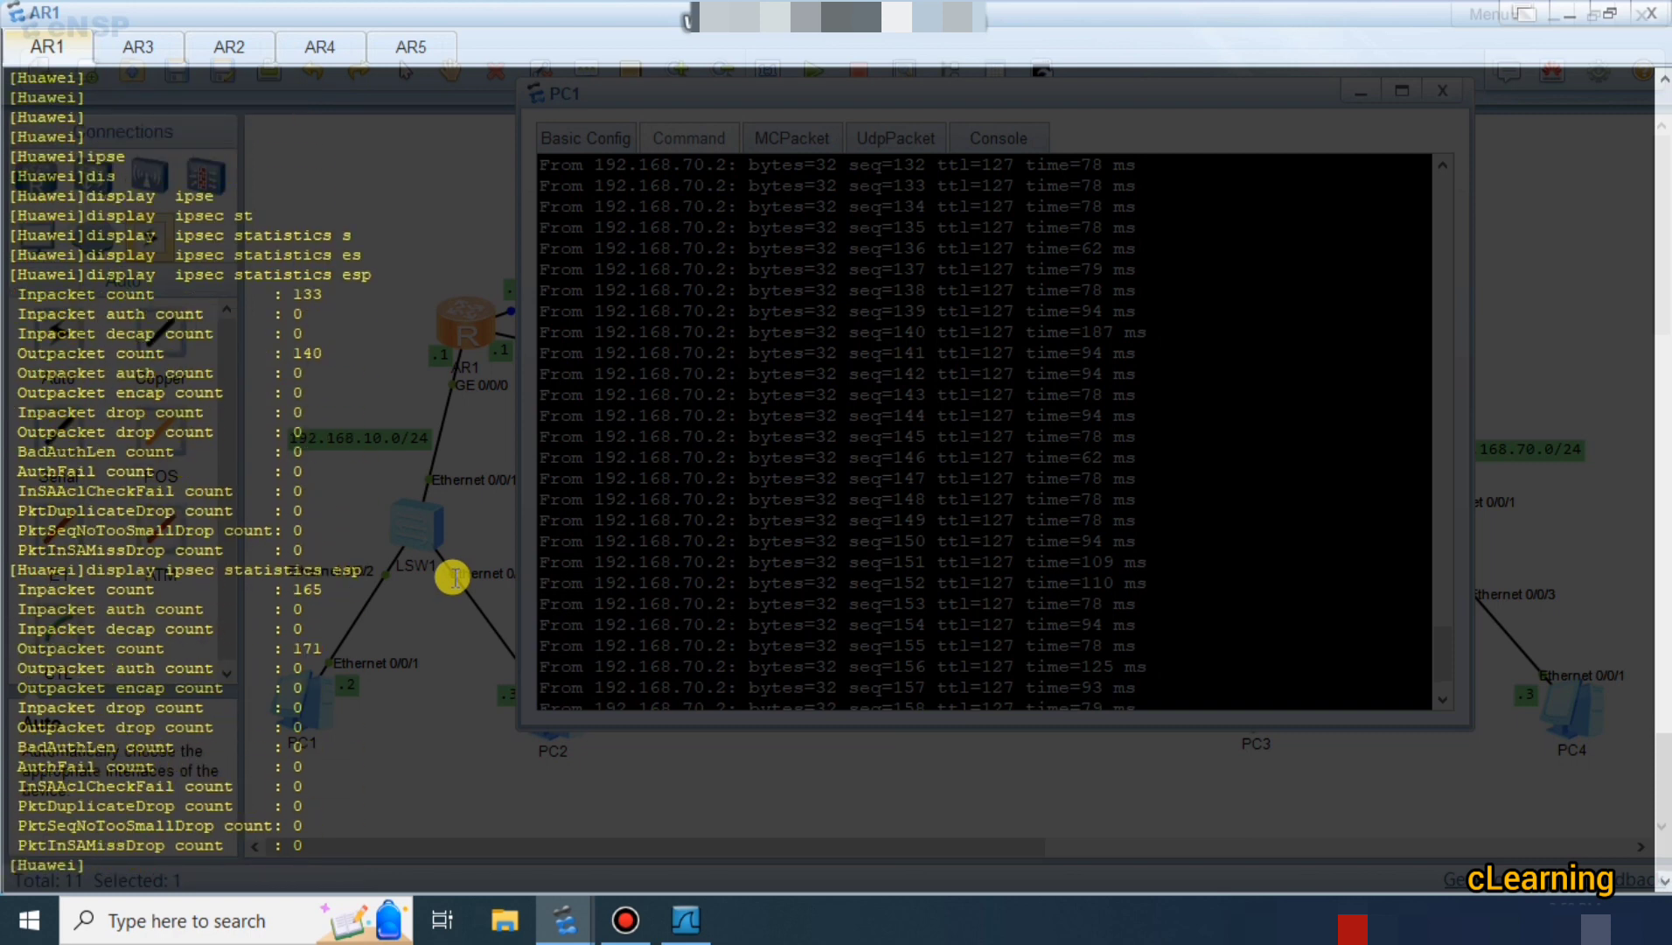
pyautogui.moveTo(287, 649); pyautogui.dragTo(415, 647)
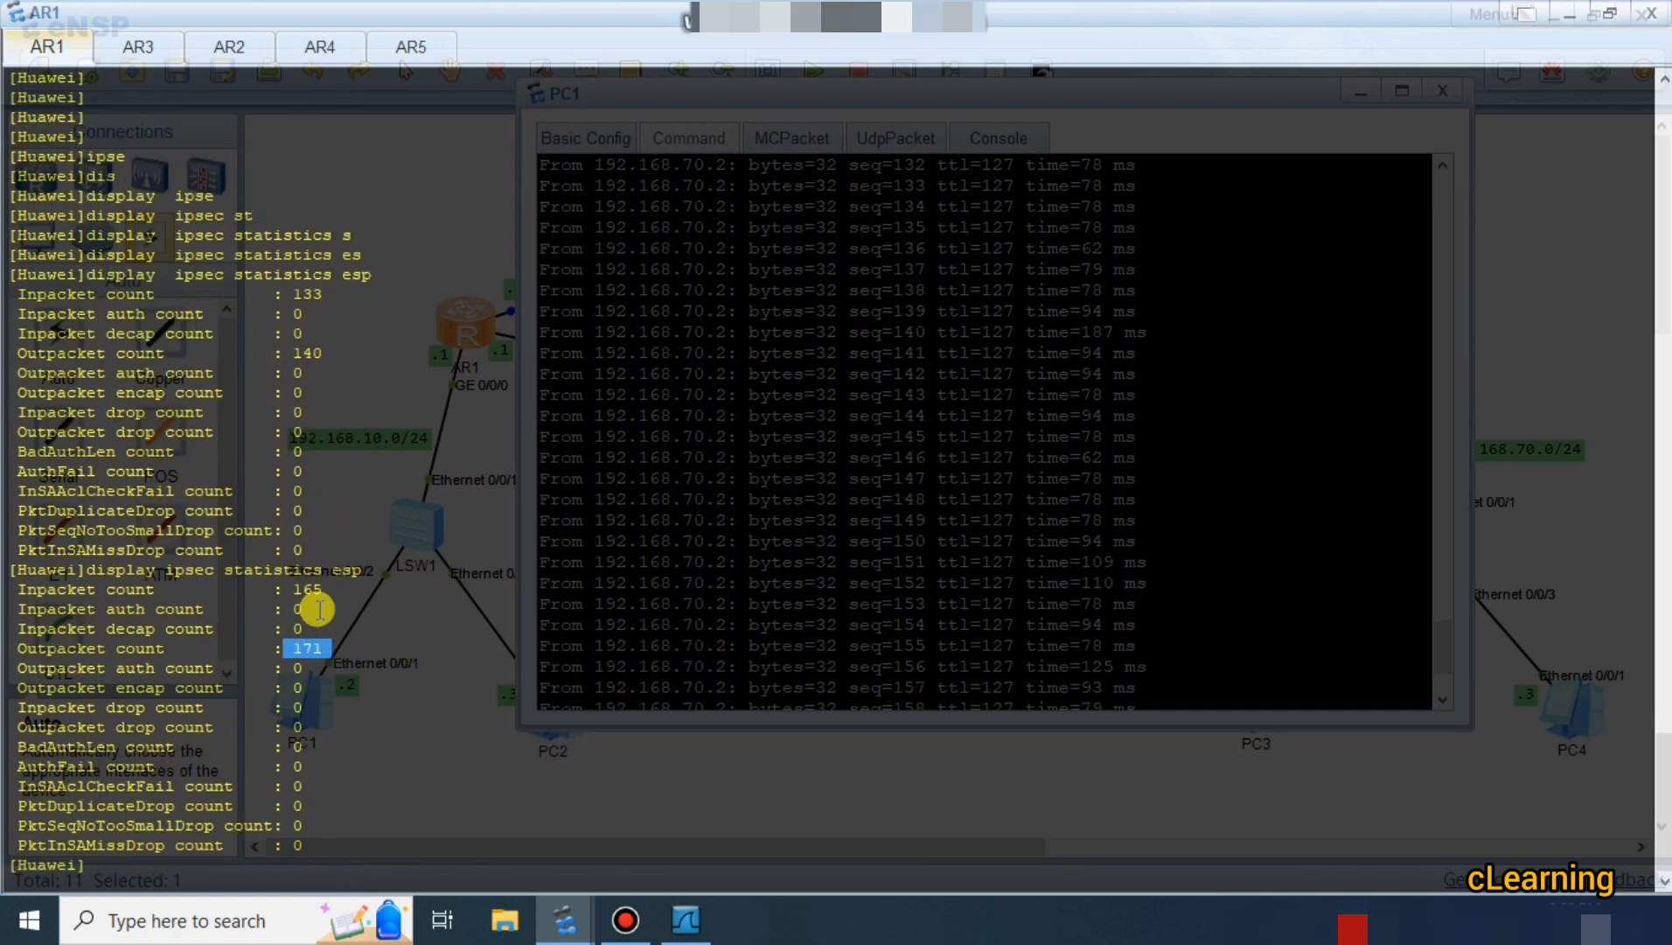
pyautogui.moveTo(295, 587); pyautogui.dragTo(333, 587)
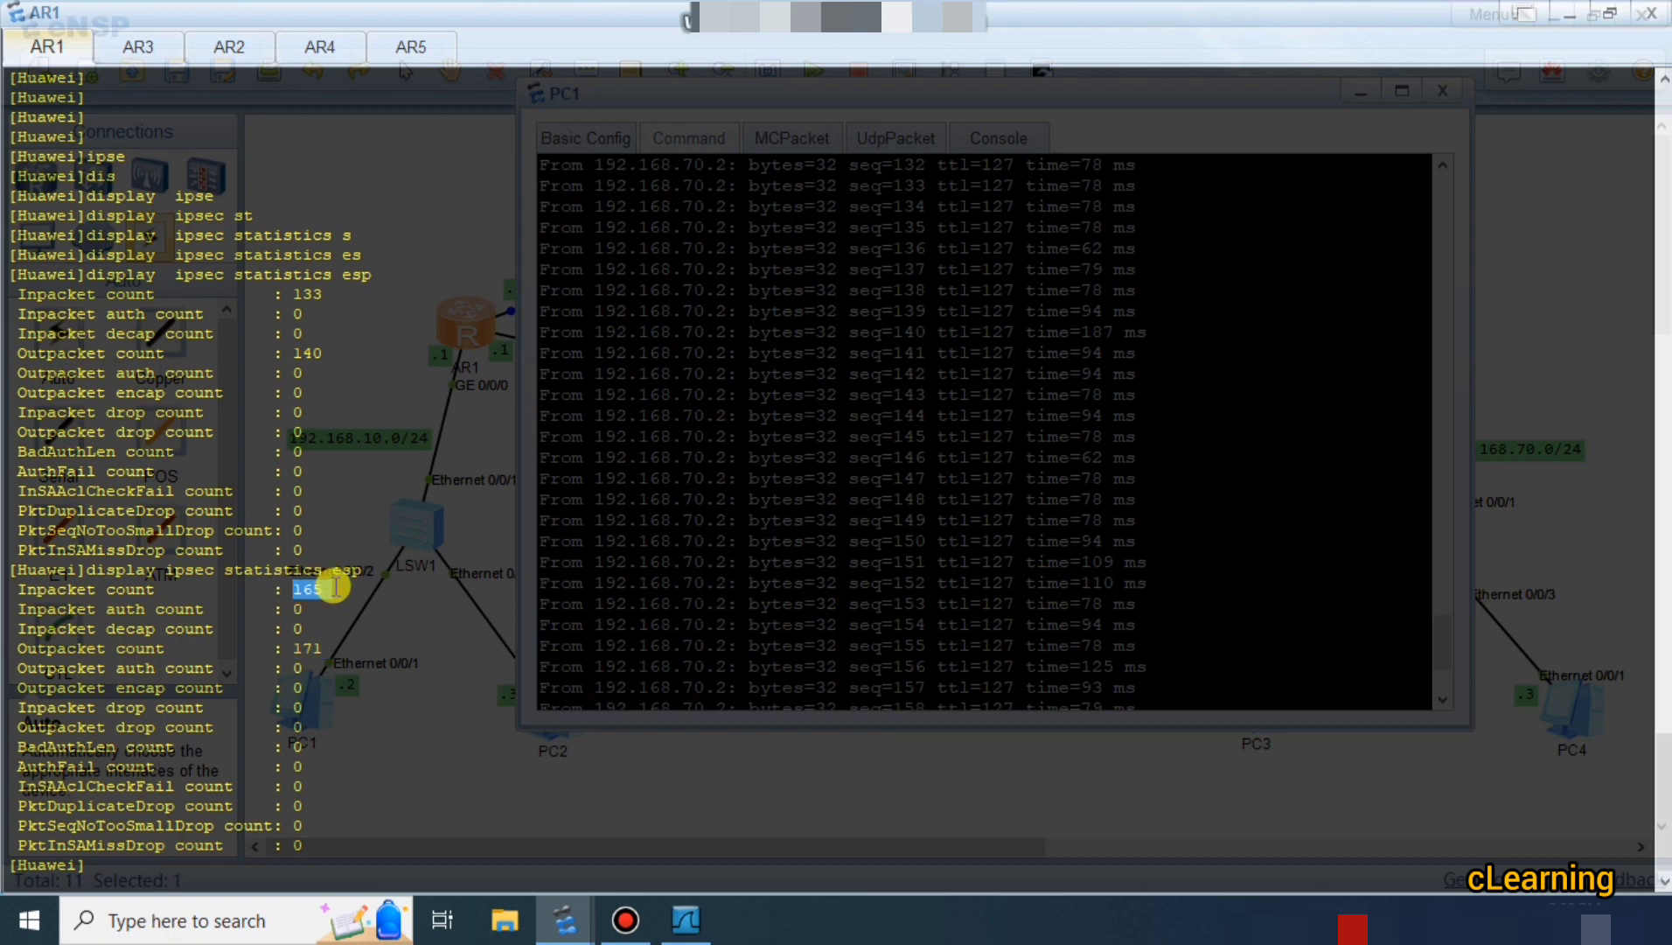
pyautogui.click(1555, 21)
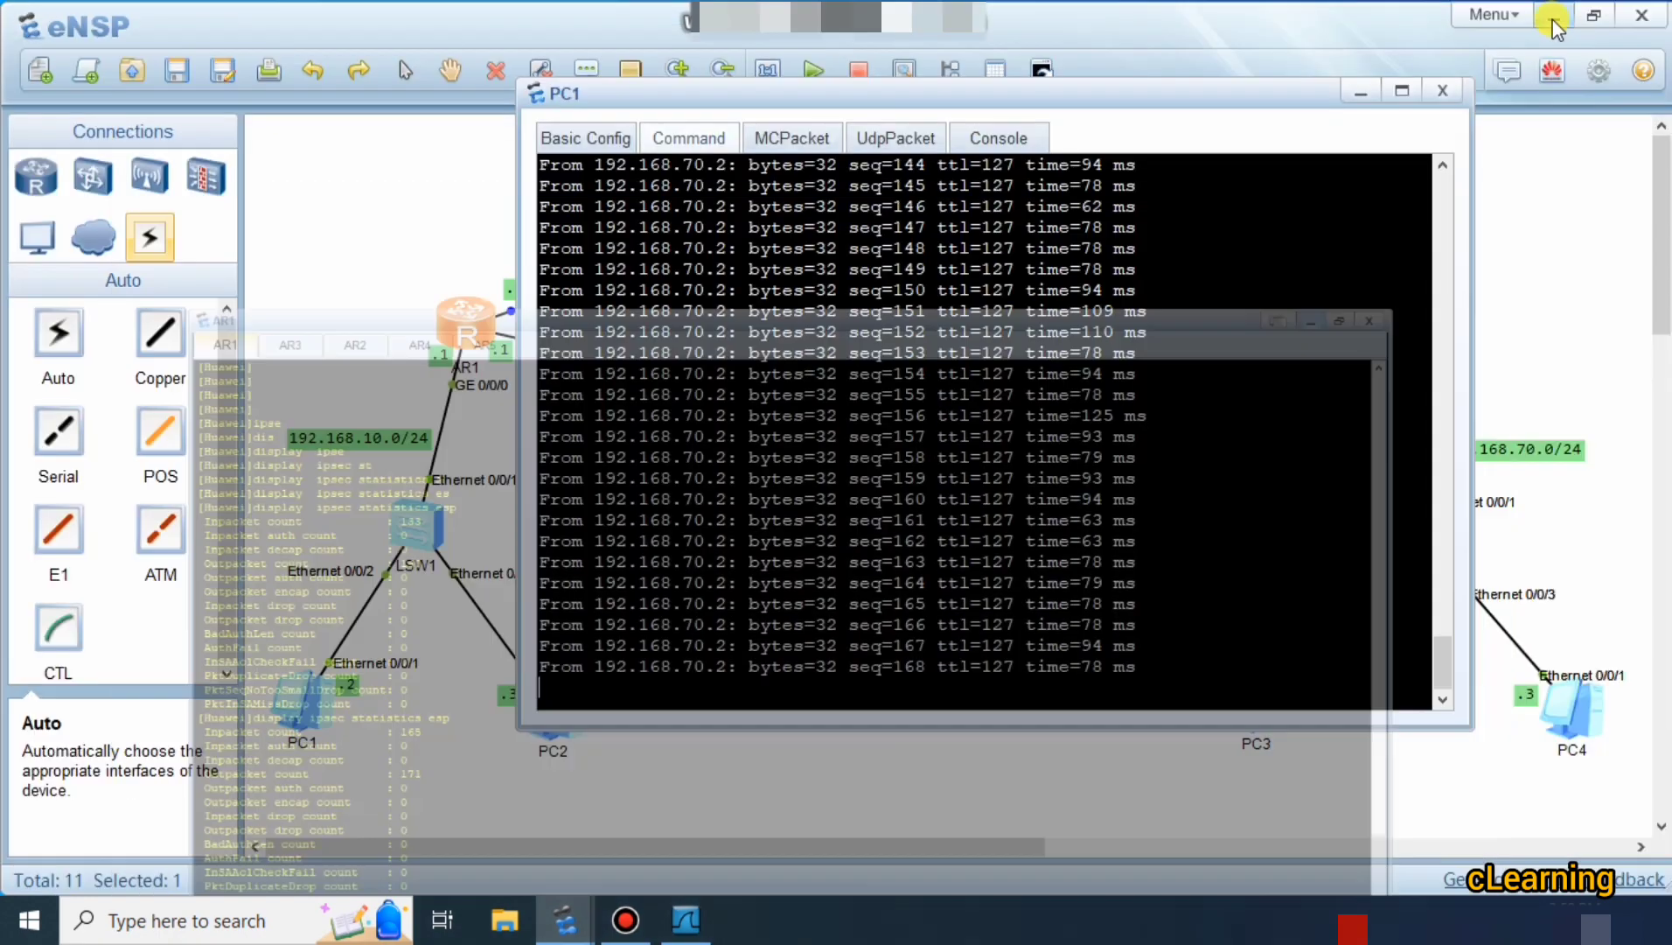
pyautogui.click(1361, 91)
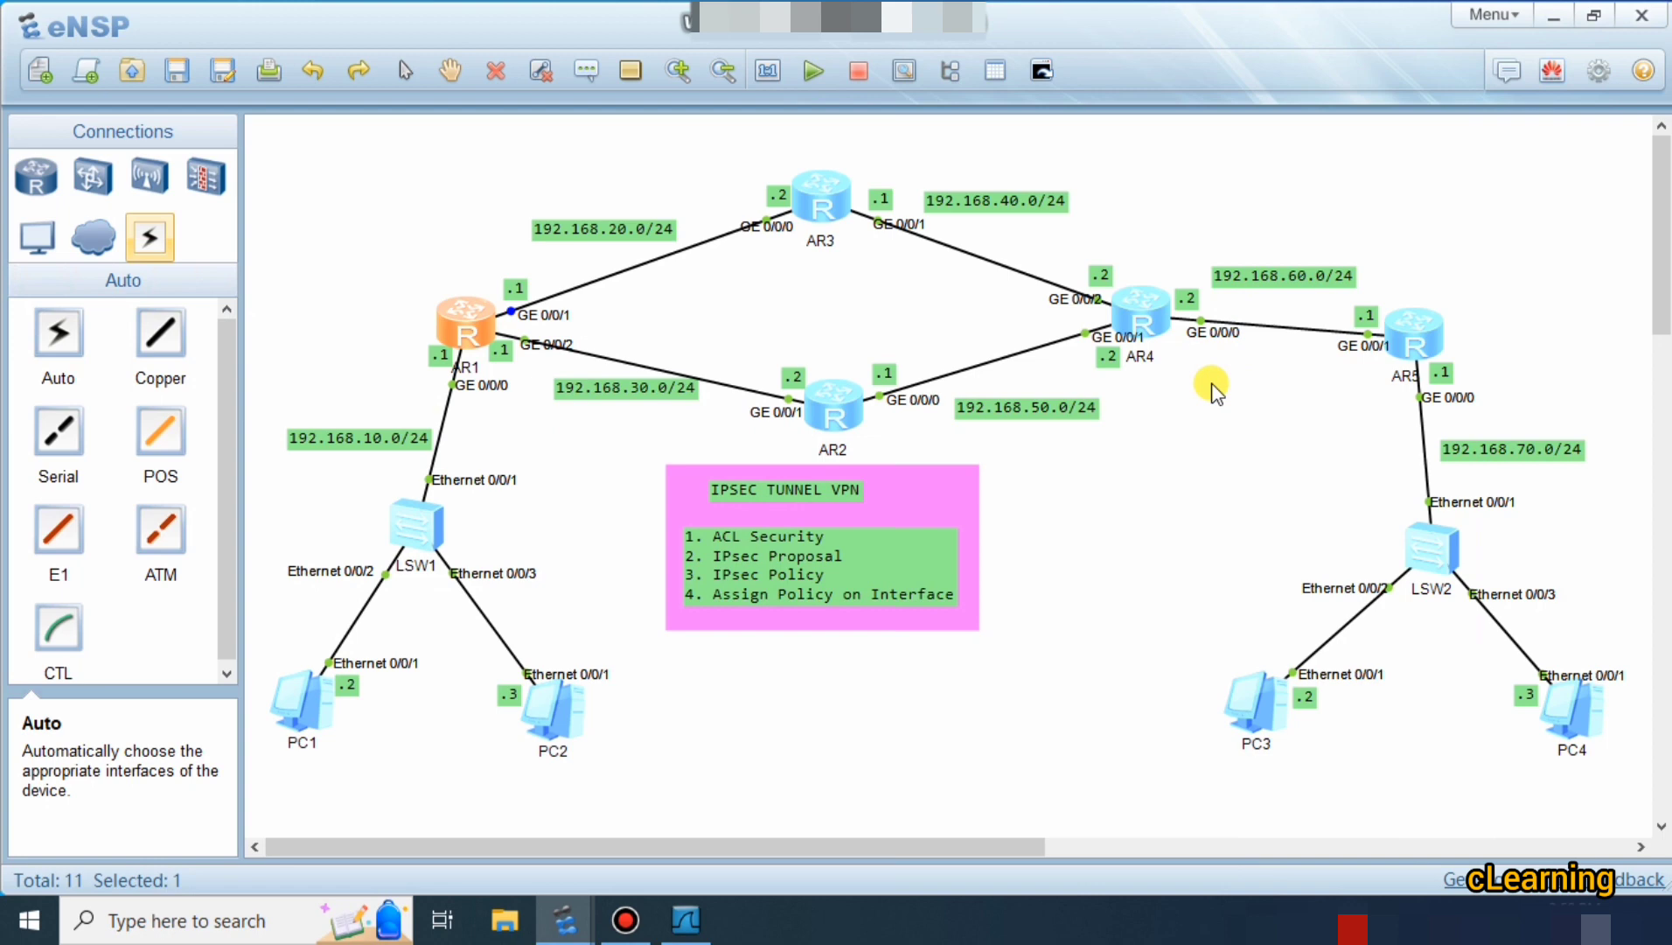